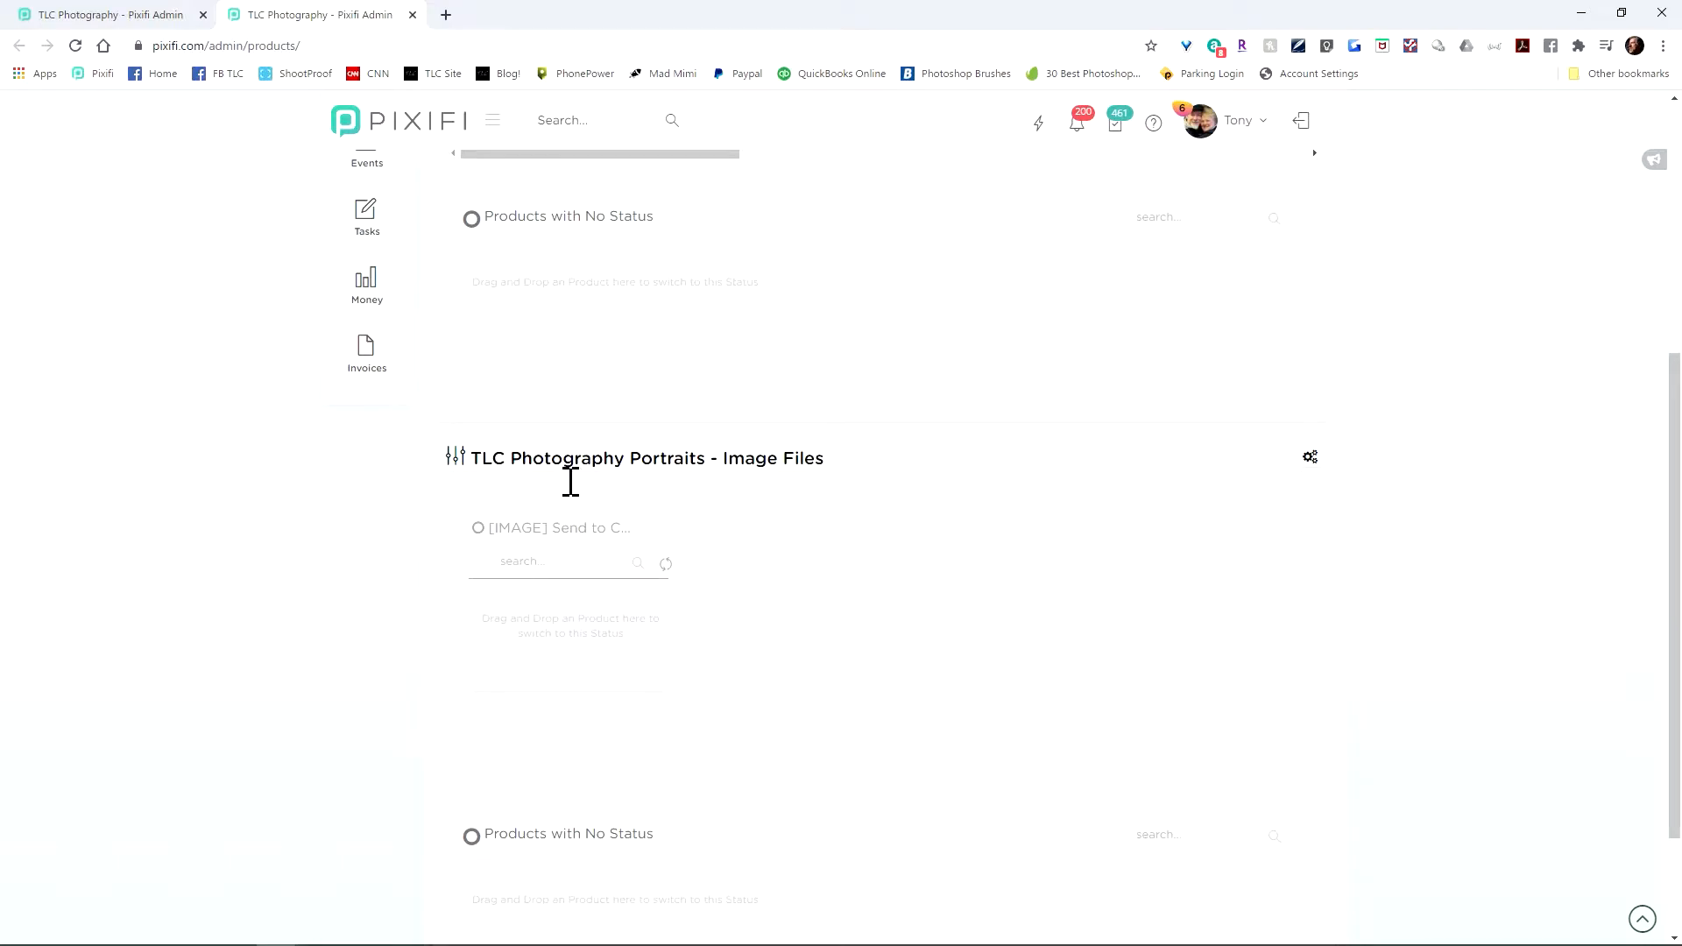
Open the ALBUM (Legacy) - Full Workflow template and review its automatic items and phases
scroll(833, 471, "up", 5)
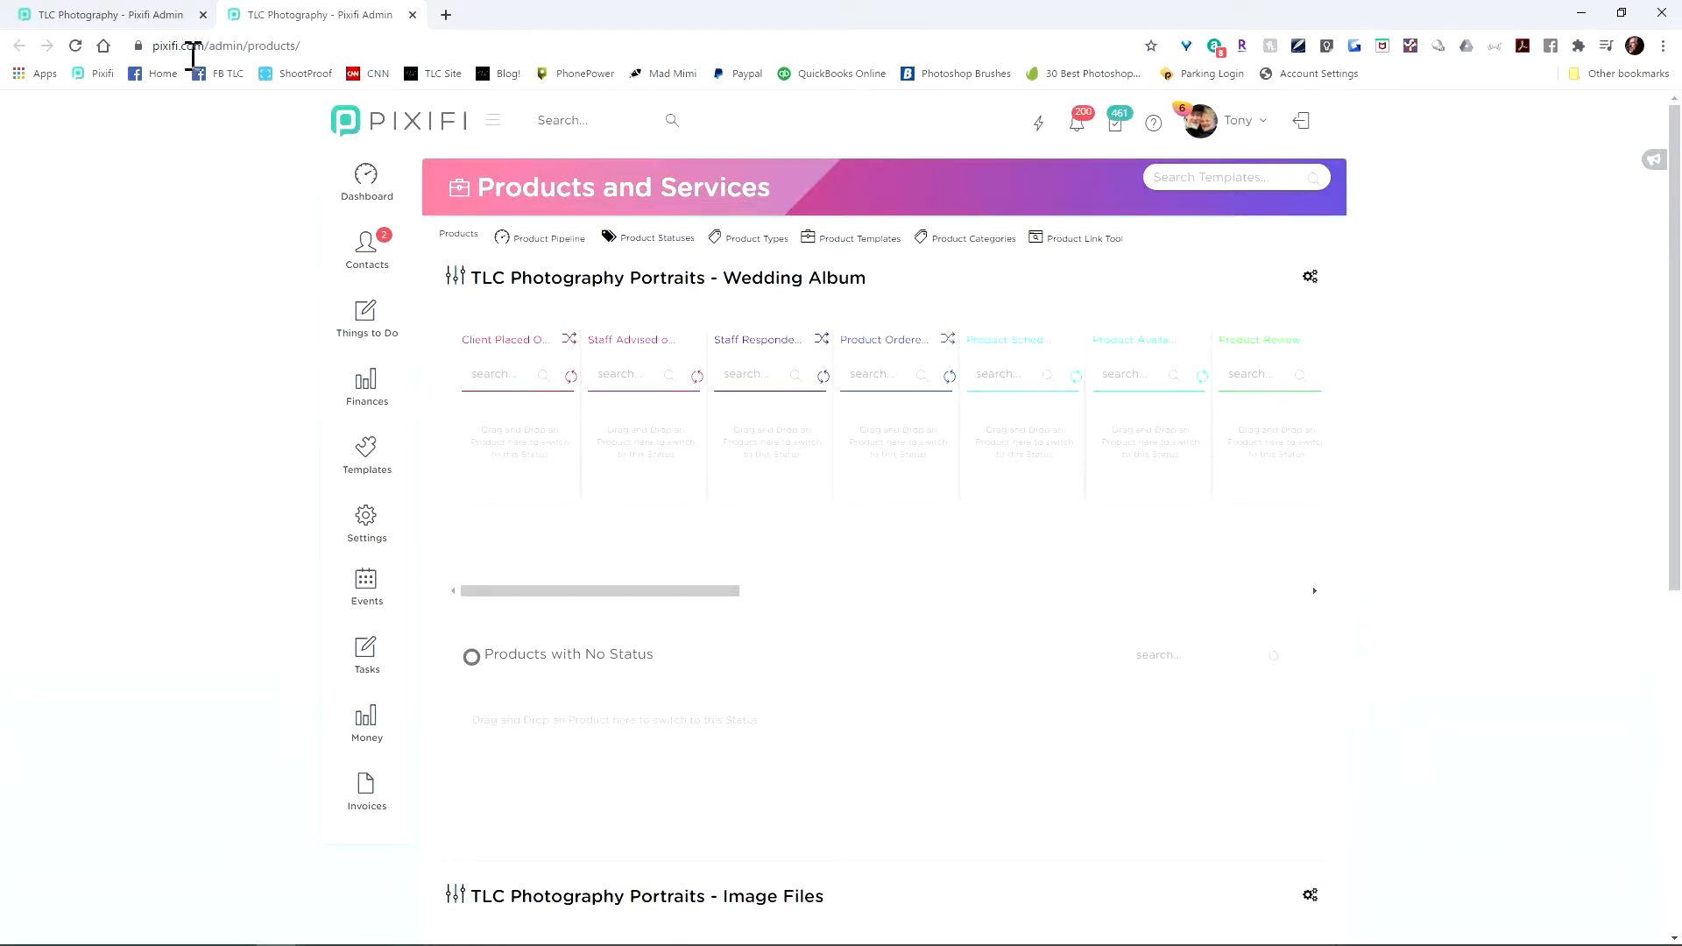
left_click(158, 15)
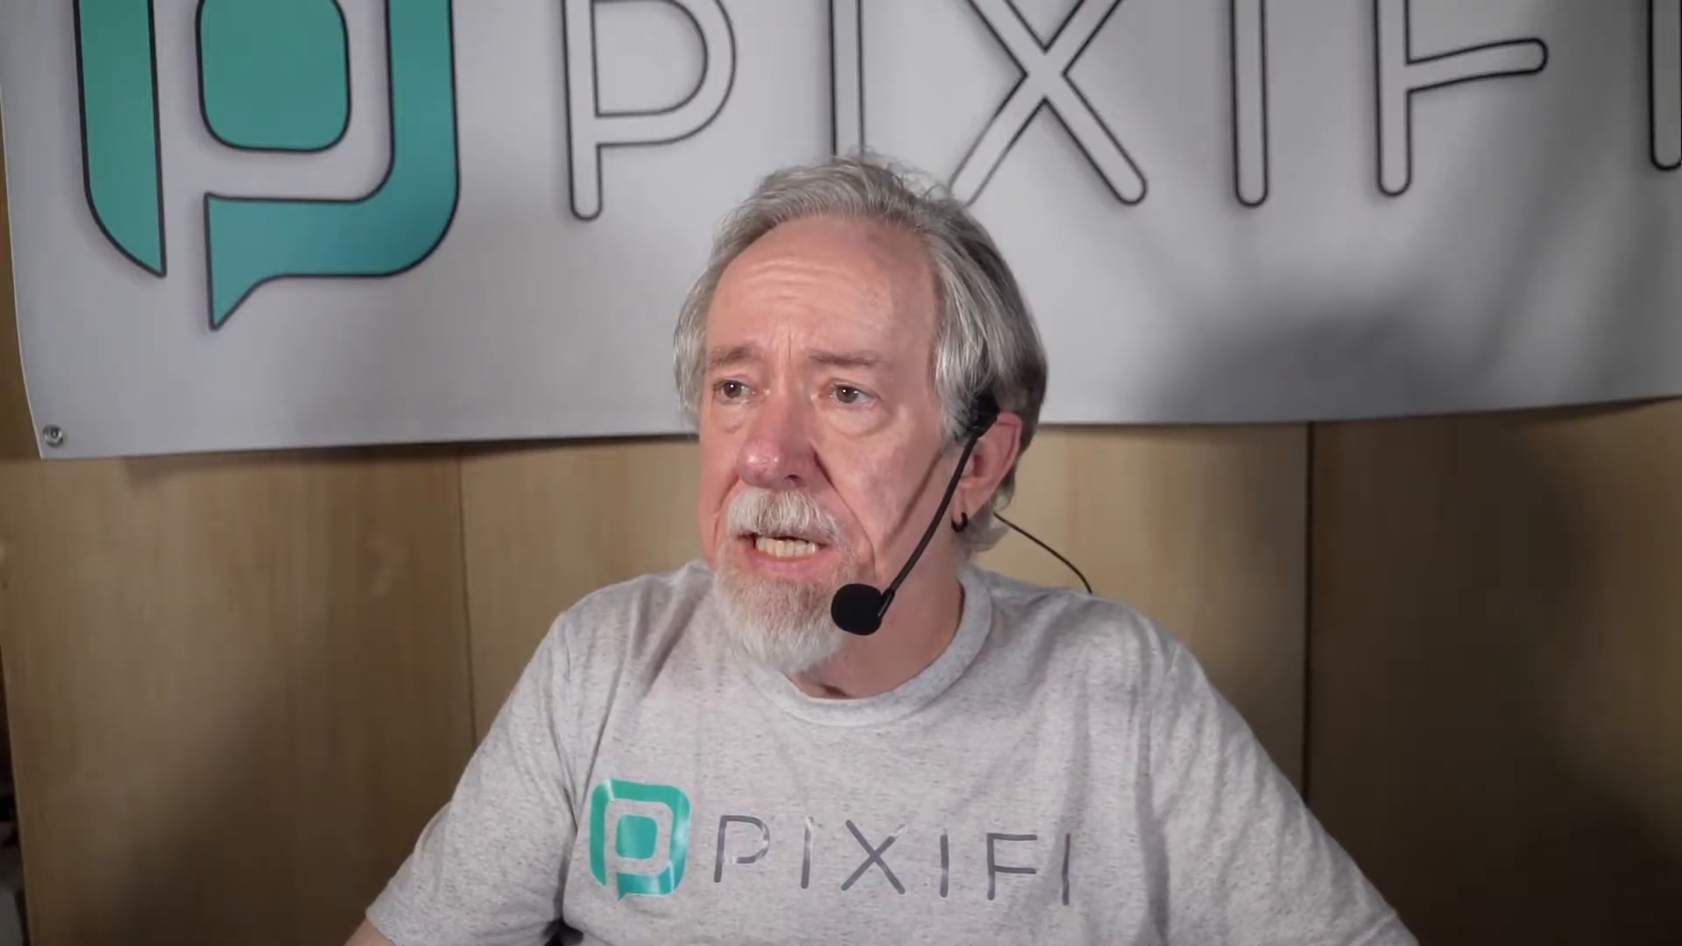
left_click(642, 304)
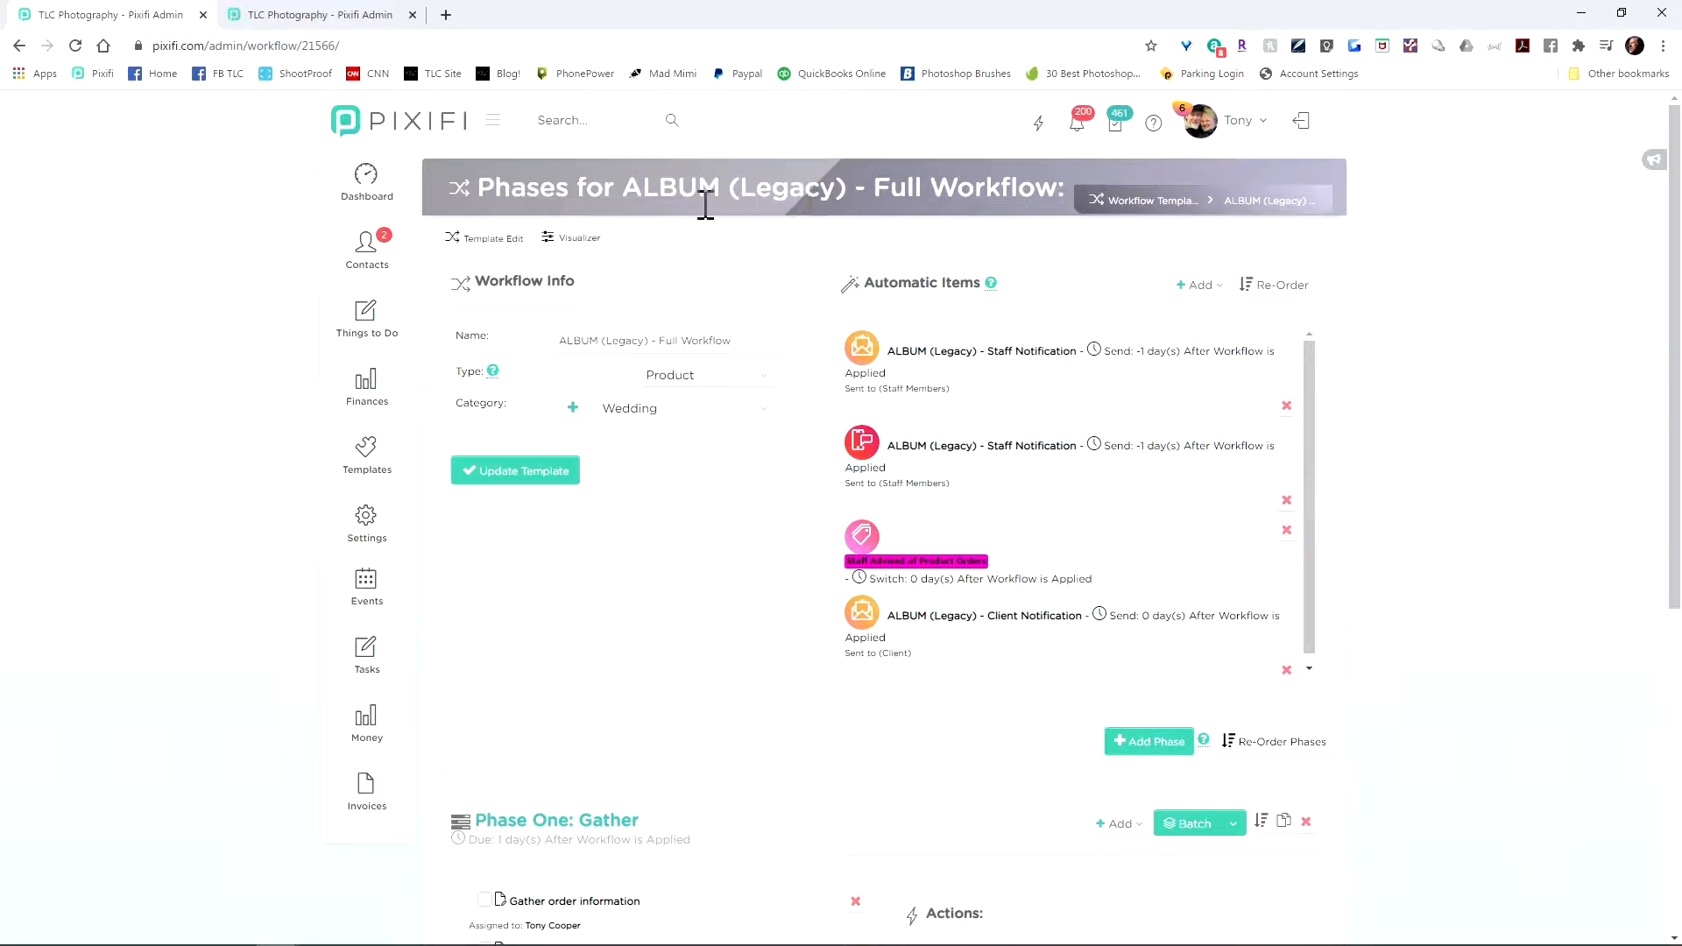
left_click_drag(642, 206, 850, 195)
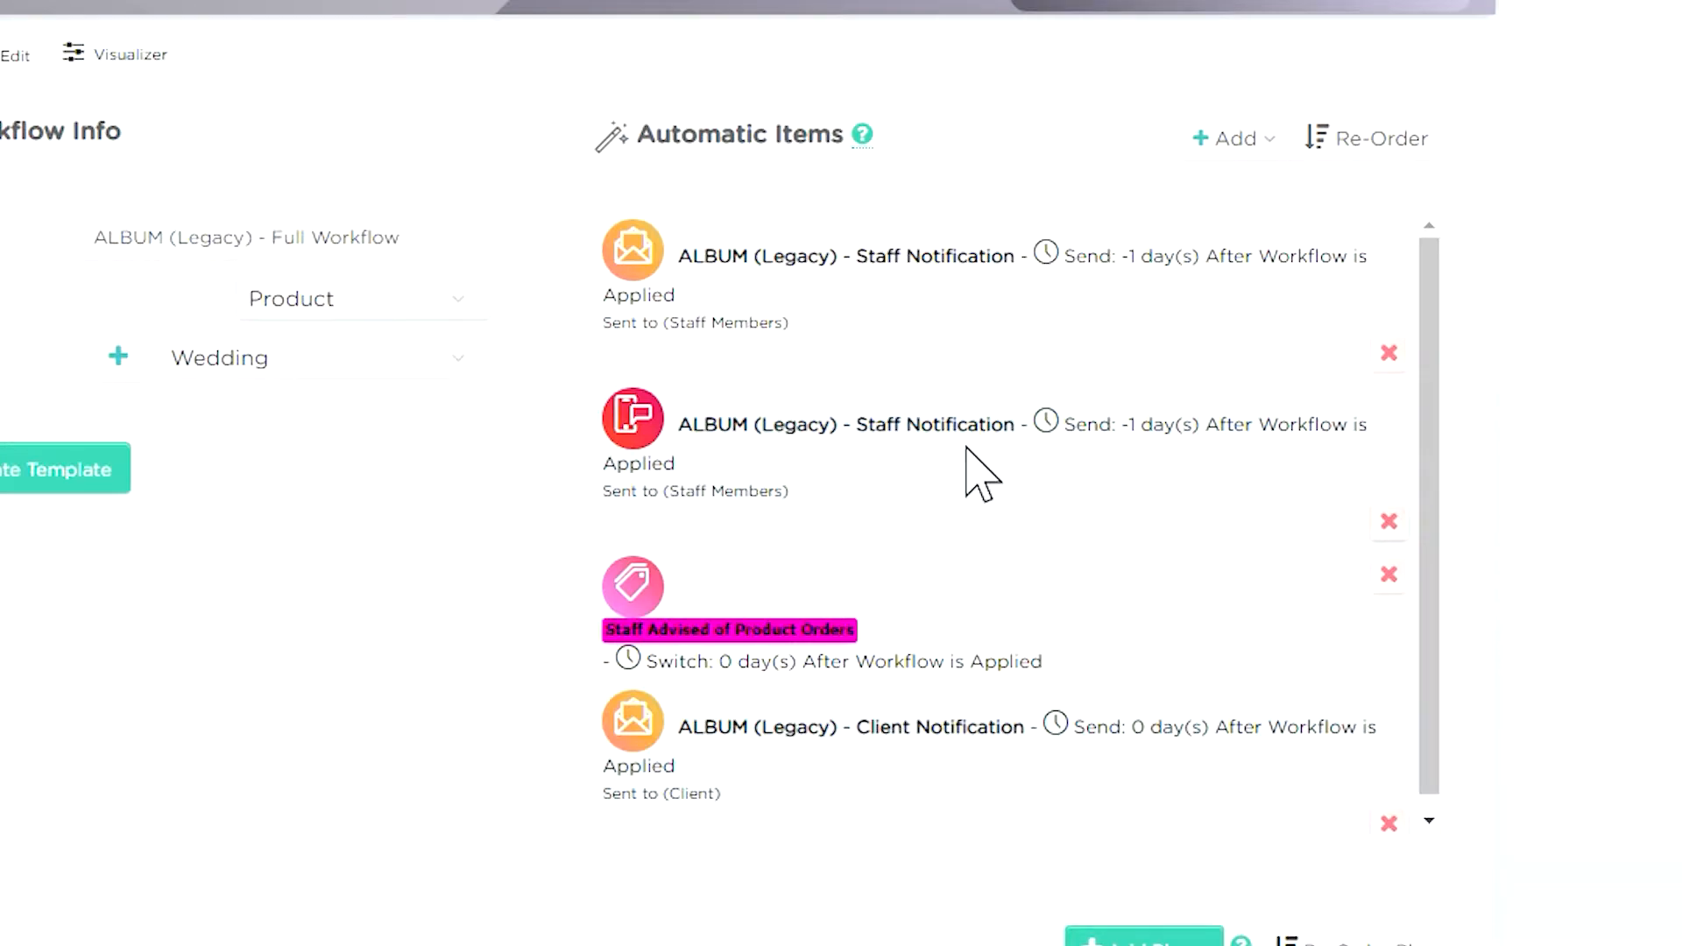
scroll(972, 464, "down", 1)
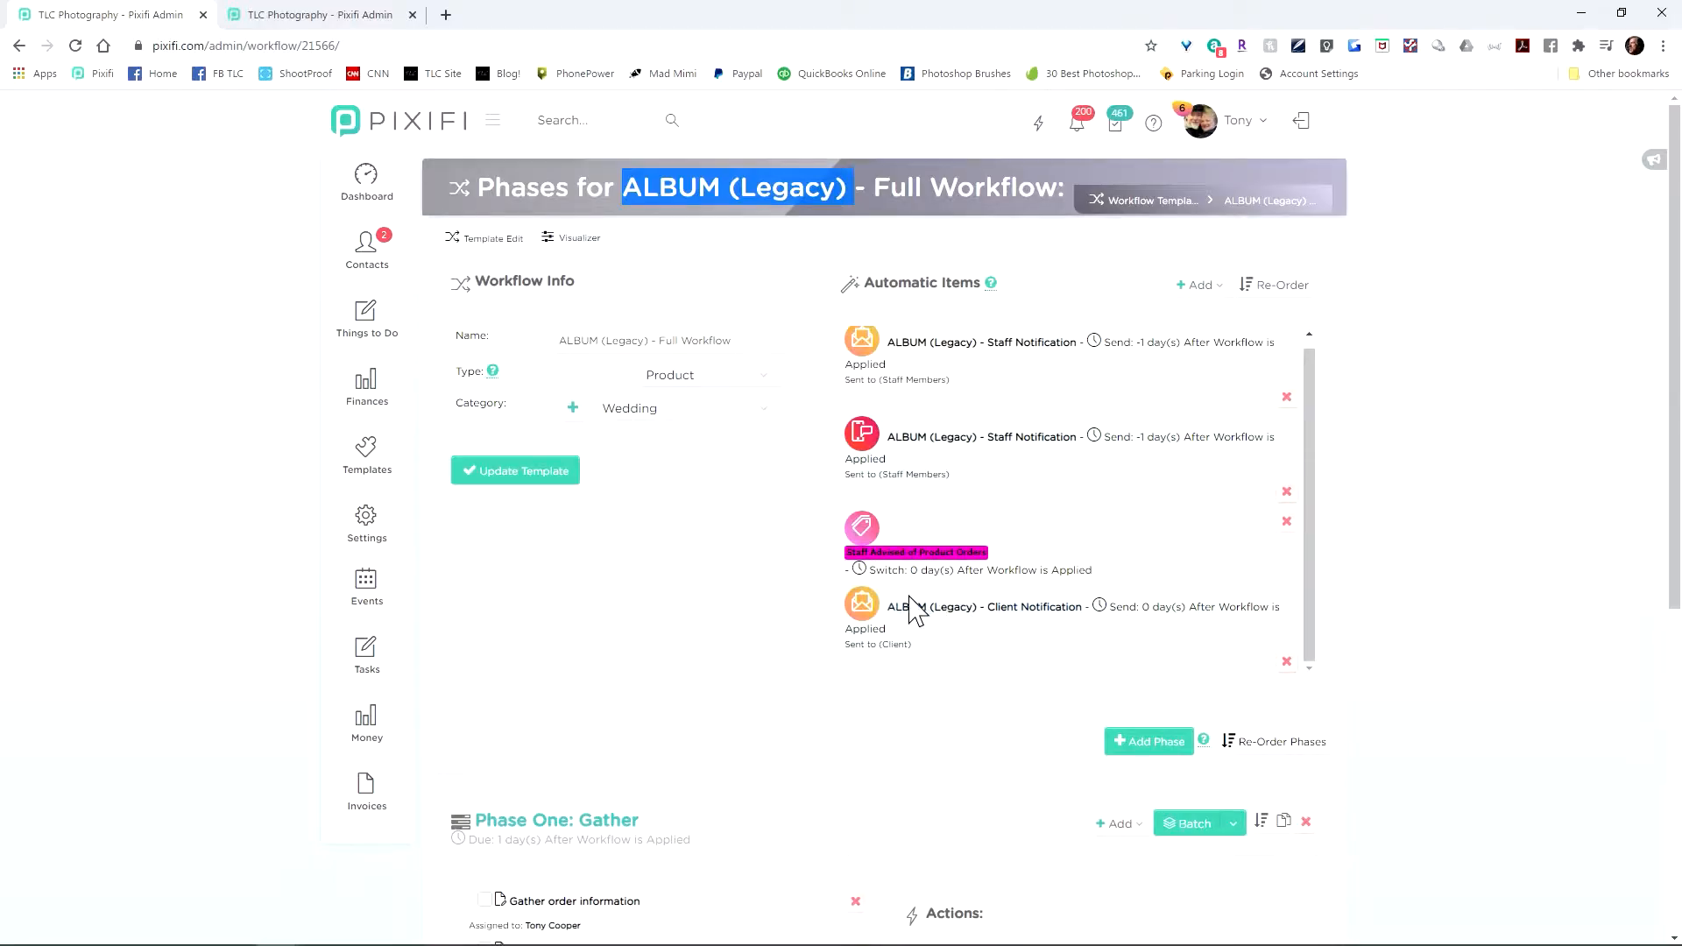
scroll(755, 646, "down", 4)
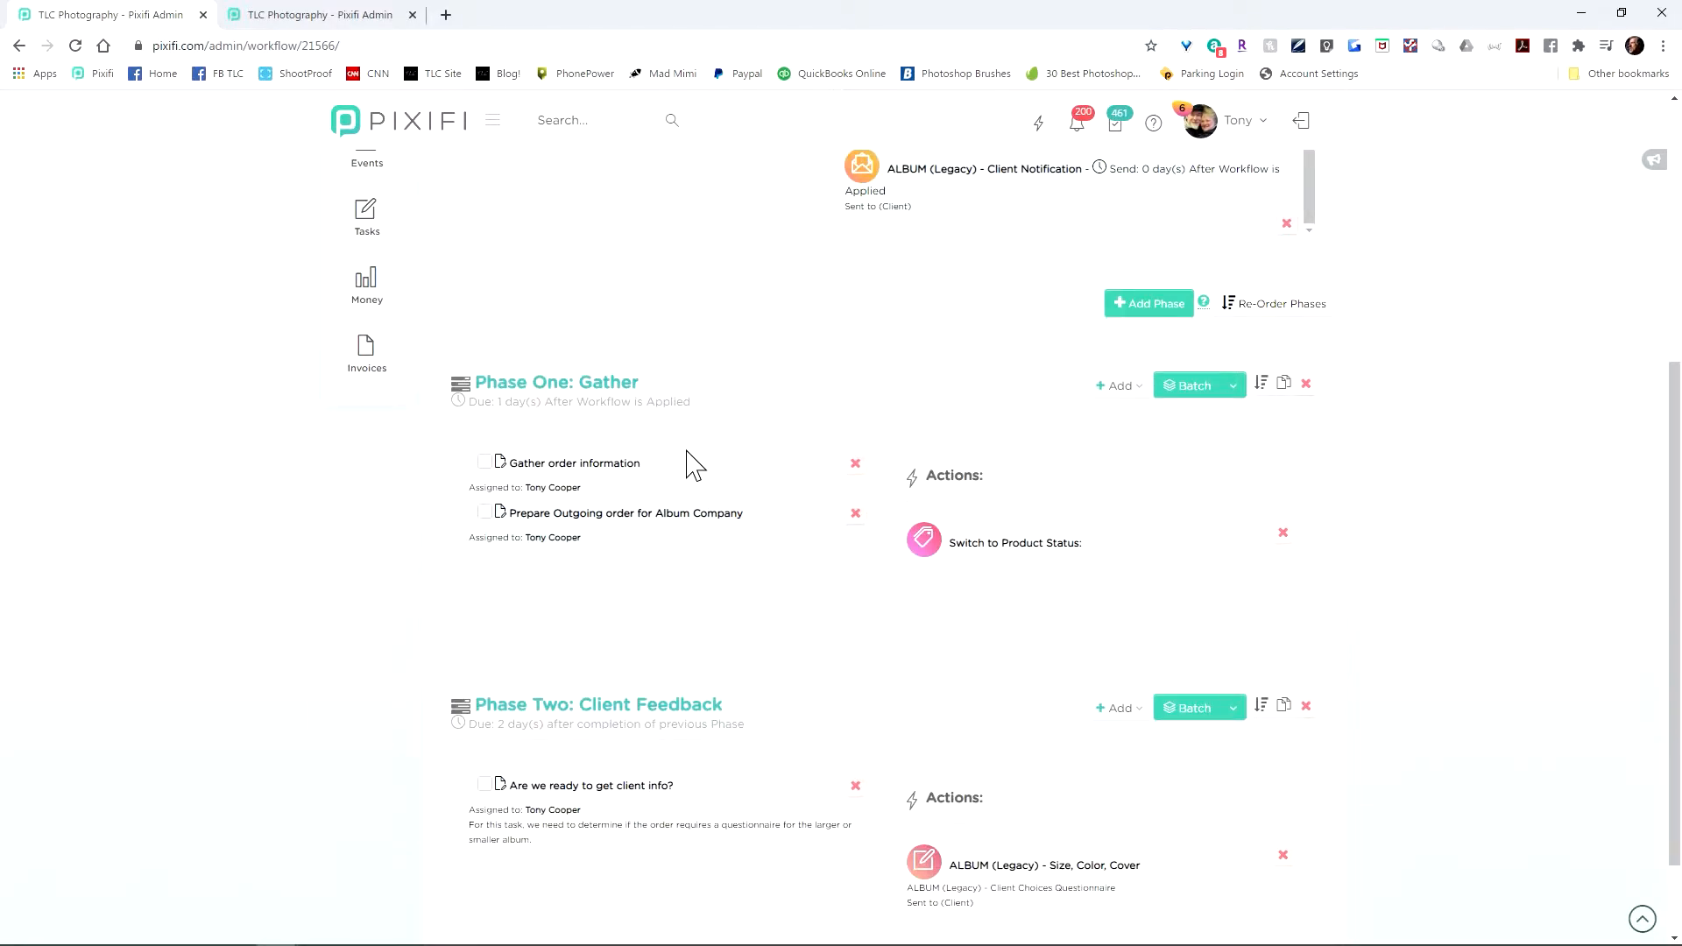
scroll(685, 433, "down", 1)
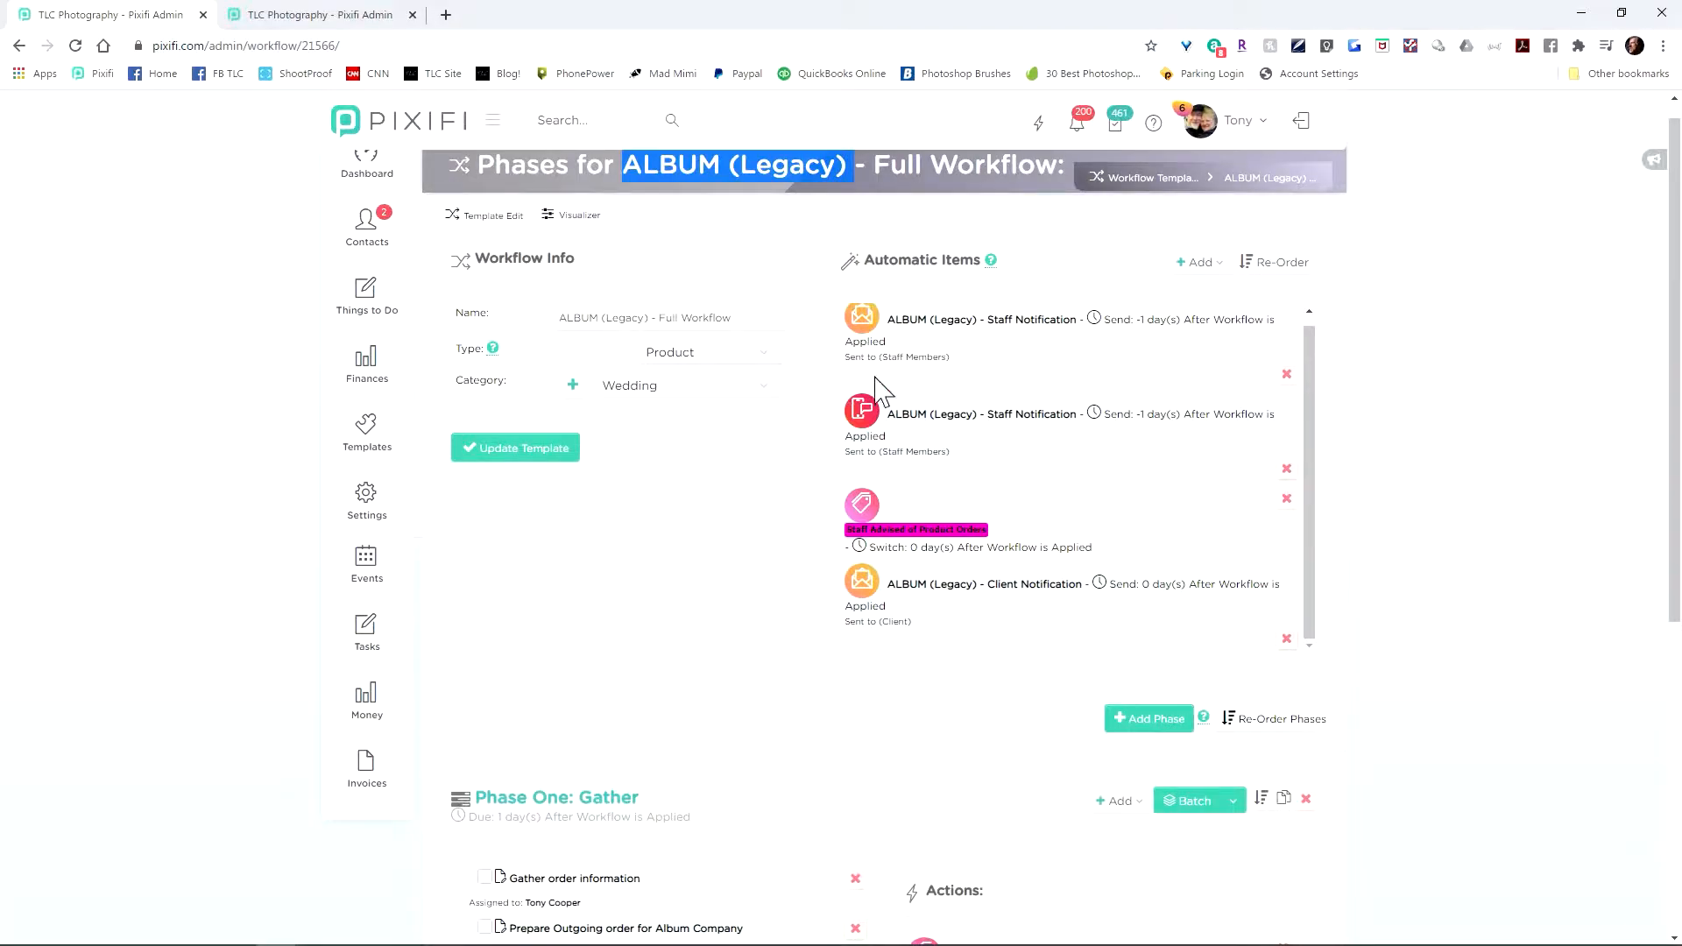
left_click(821, 168)
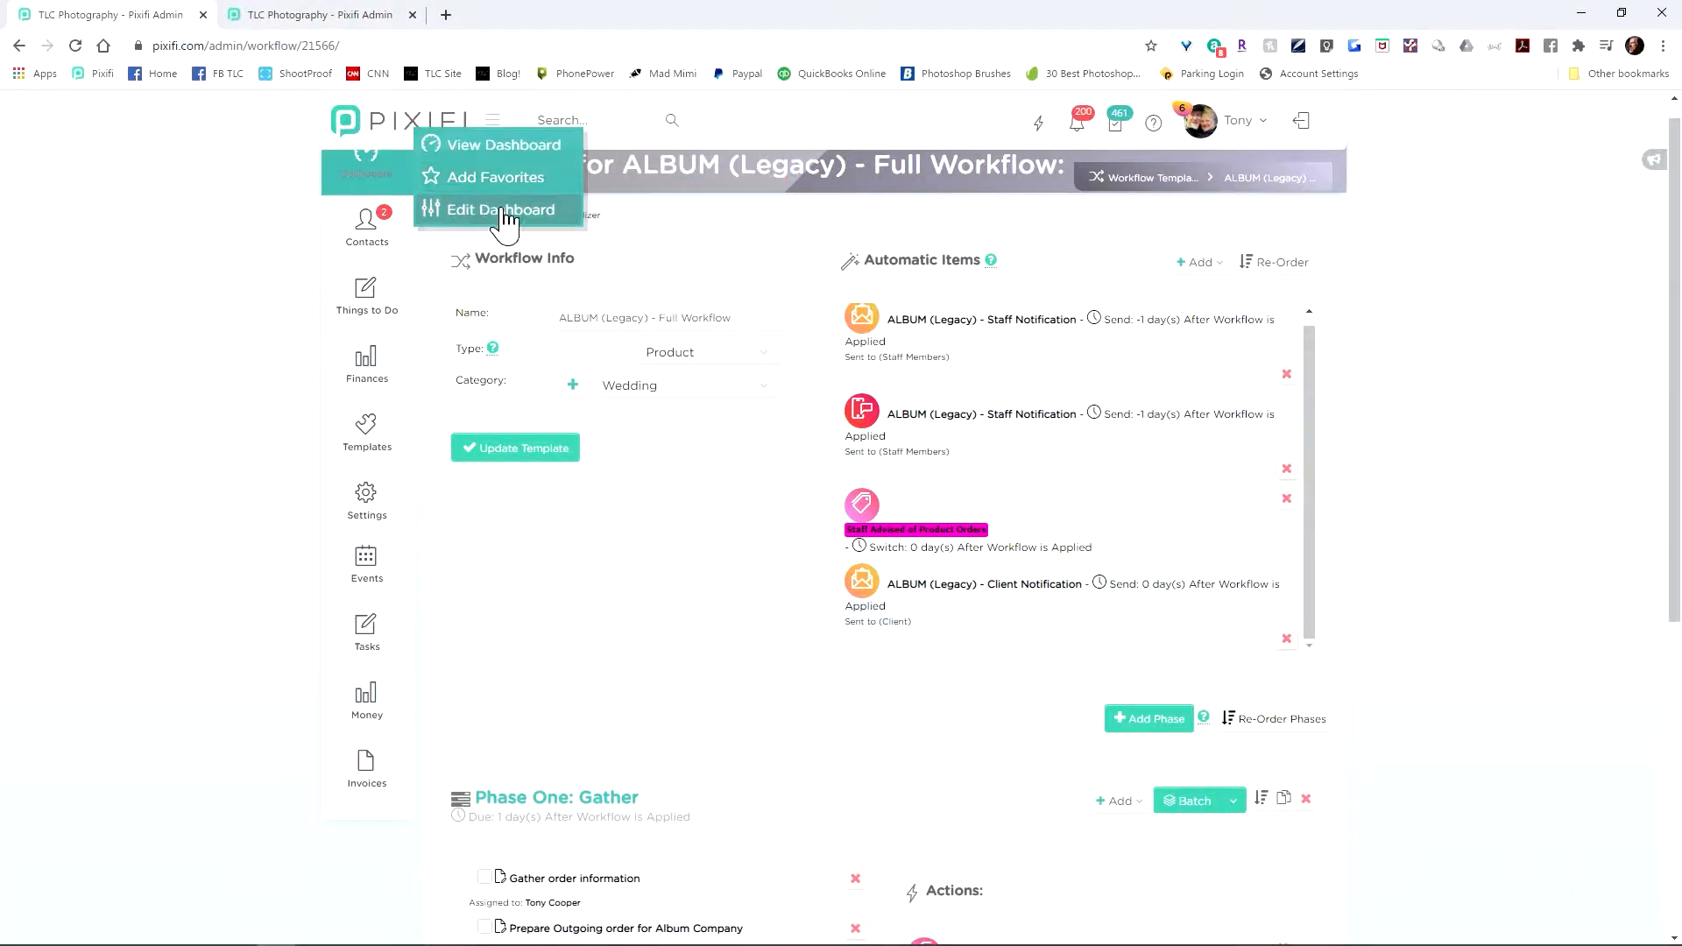
Return to the workflow template list and bring up the product statuses with their automatic workflows
key("alt+Left")
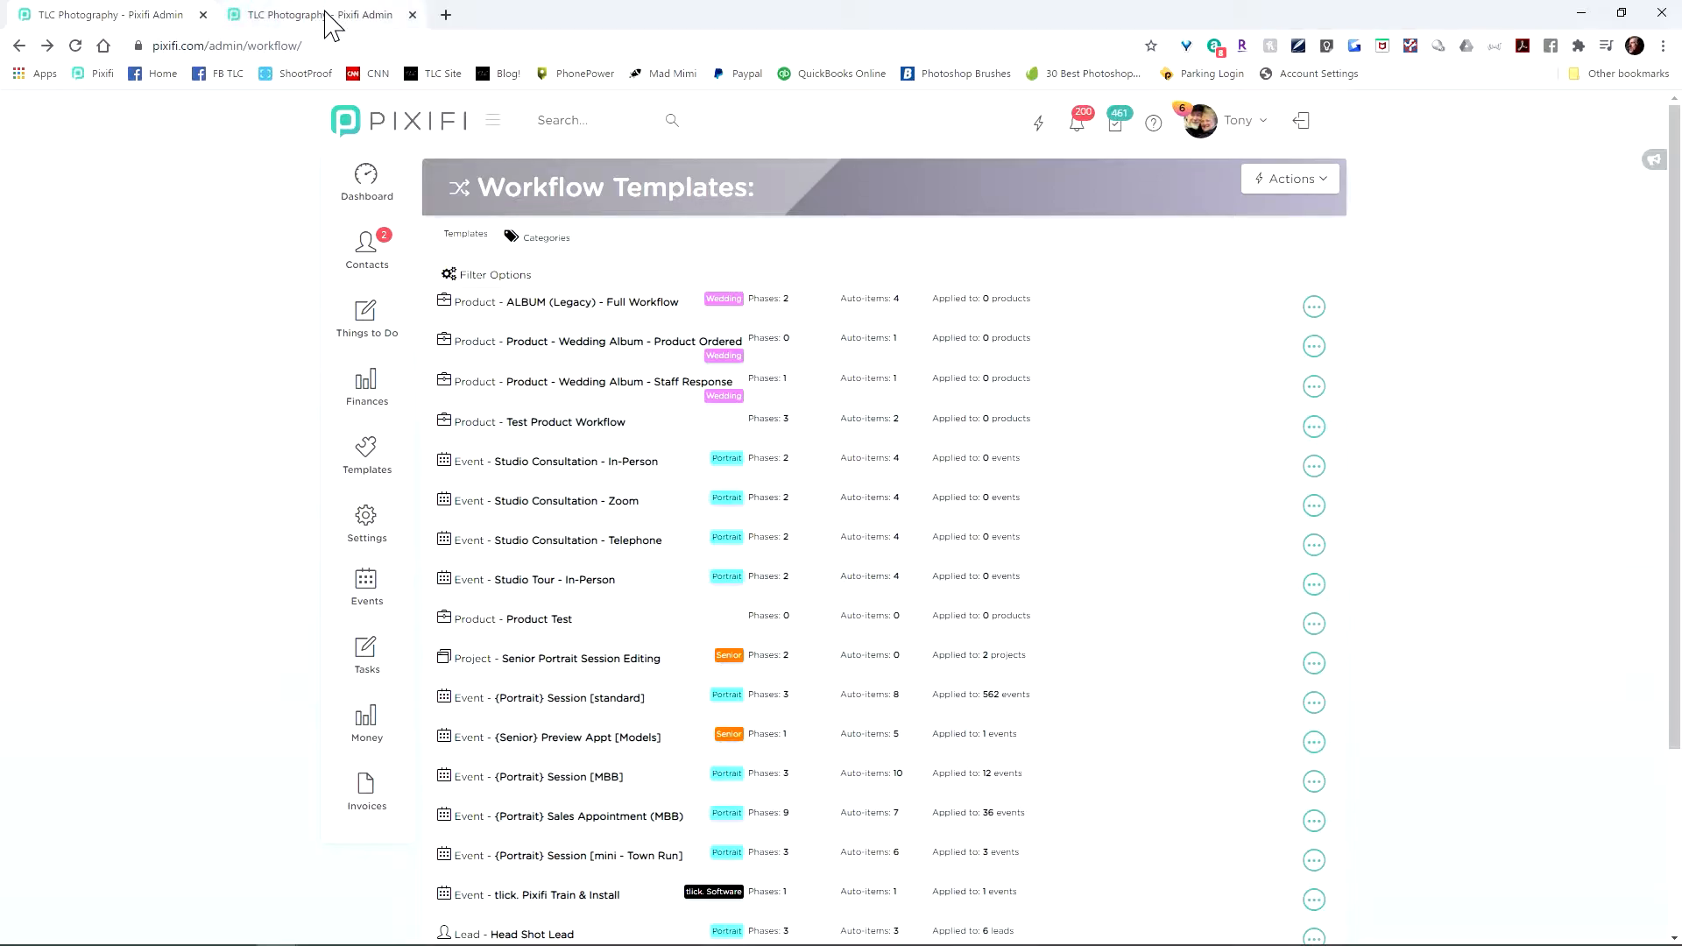
left_click(333, 15)
left_click(624, 238)
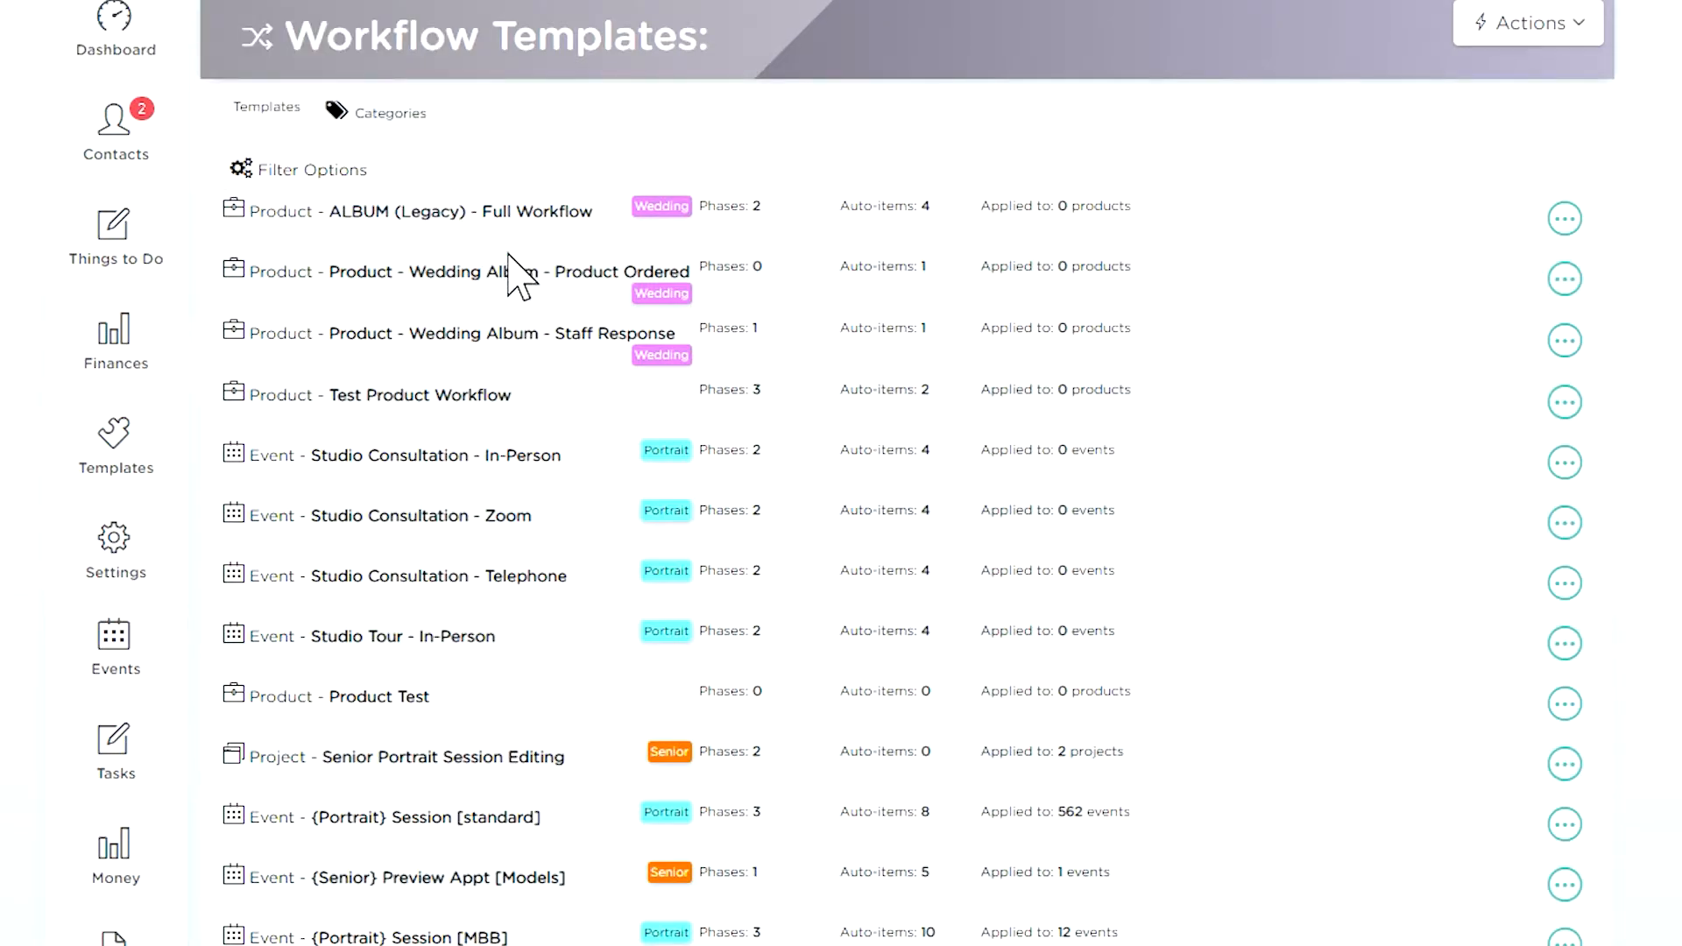
Open the Product - Wedding Album - Staff Response workflow and review its automatic item and Order The Album phase
left_click(510, 333)
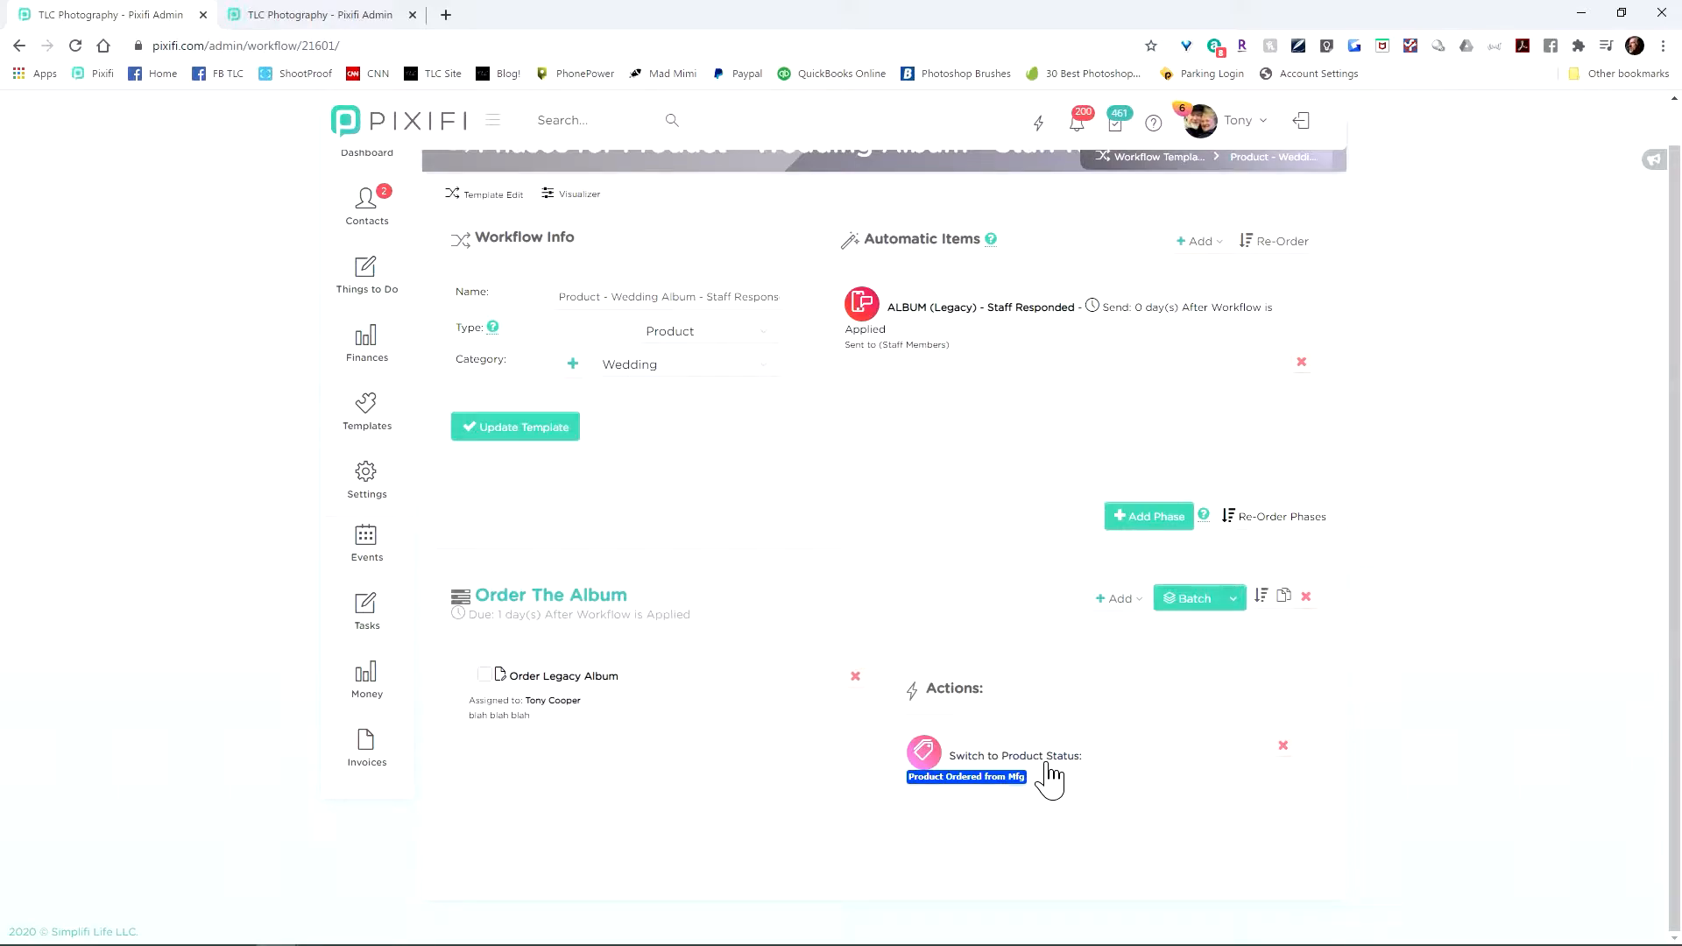
scroll(705, 410, "up", 1)
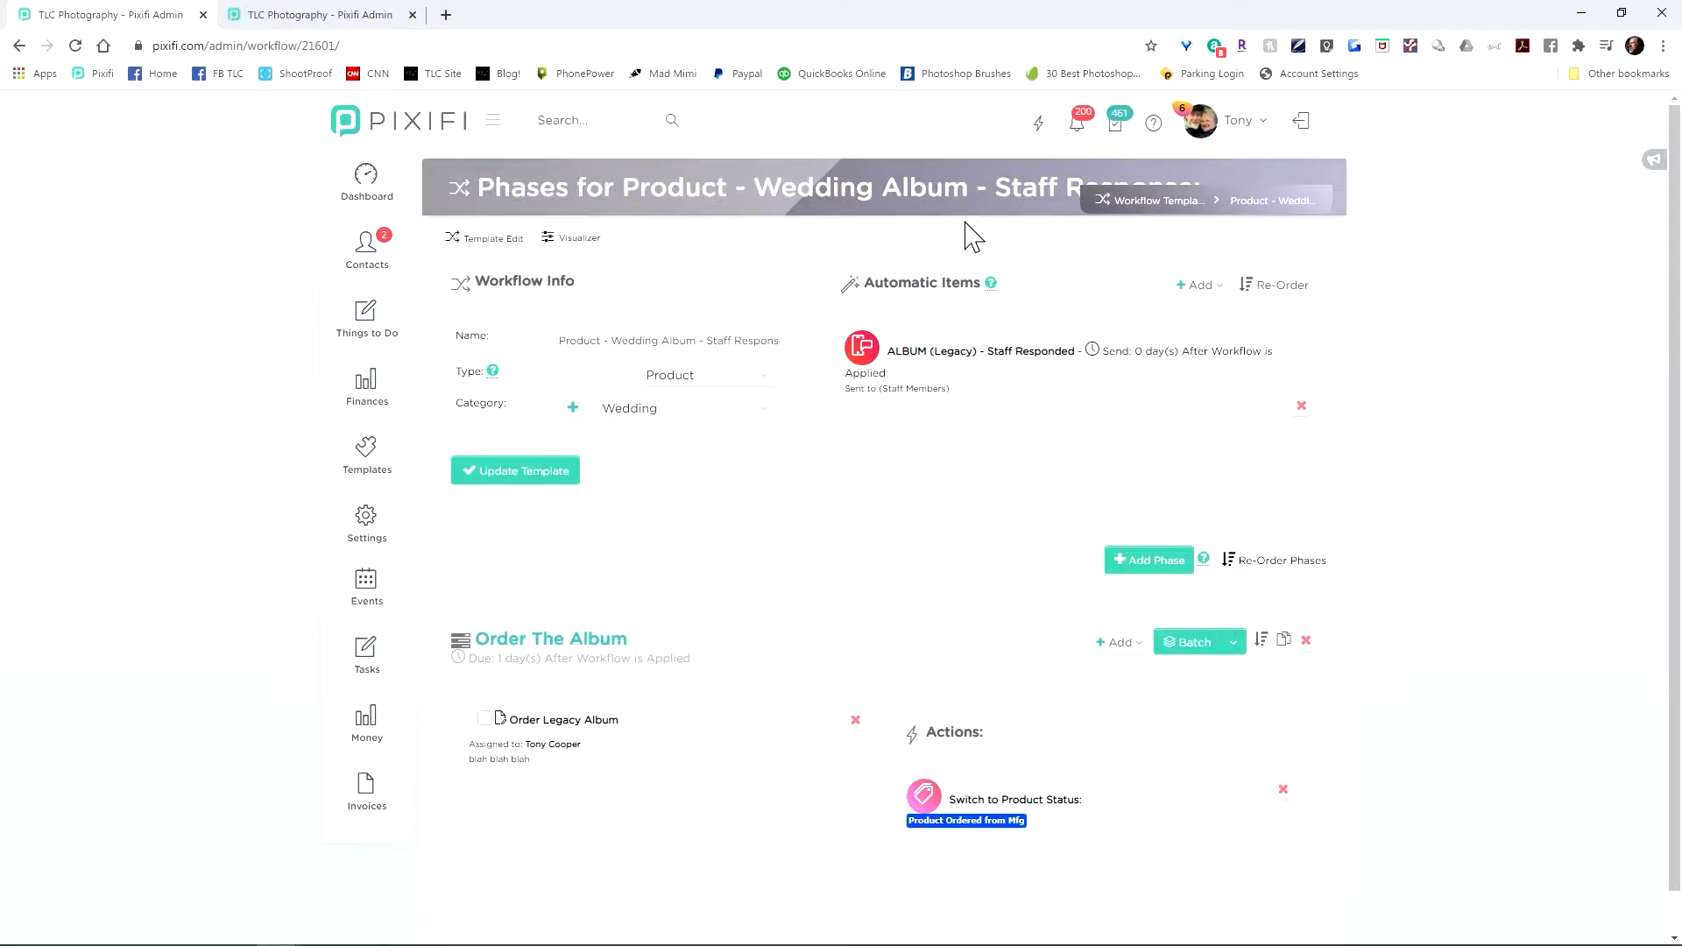
scroll(881, 684, "down", 1)
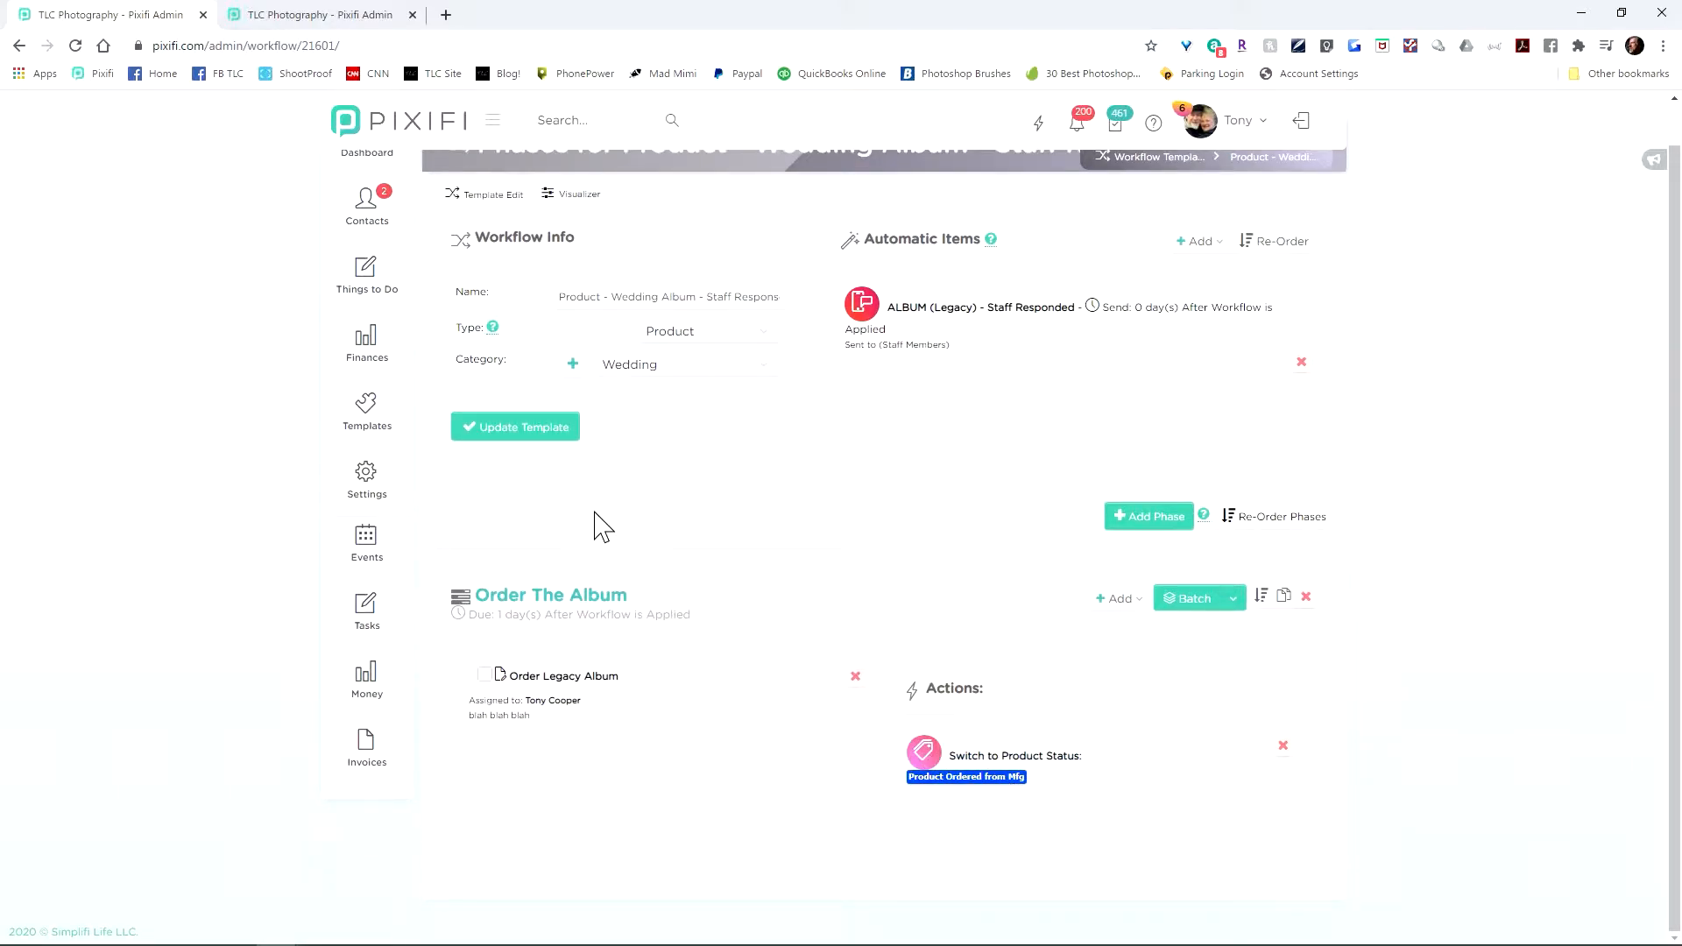
Check the automatic workflows assigned to the product statuses and bring up the Product - Wedding Album - Product Ordered workflow
left_click(344, 15)
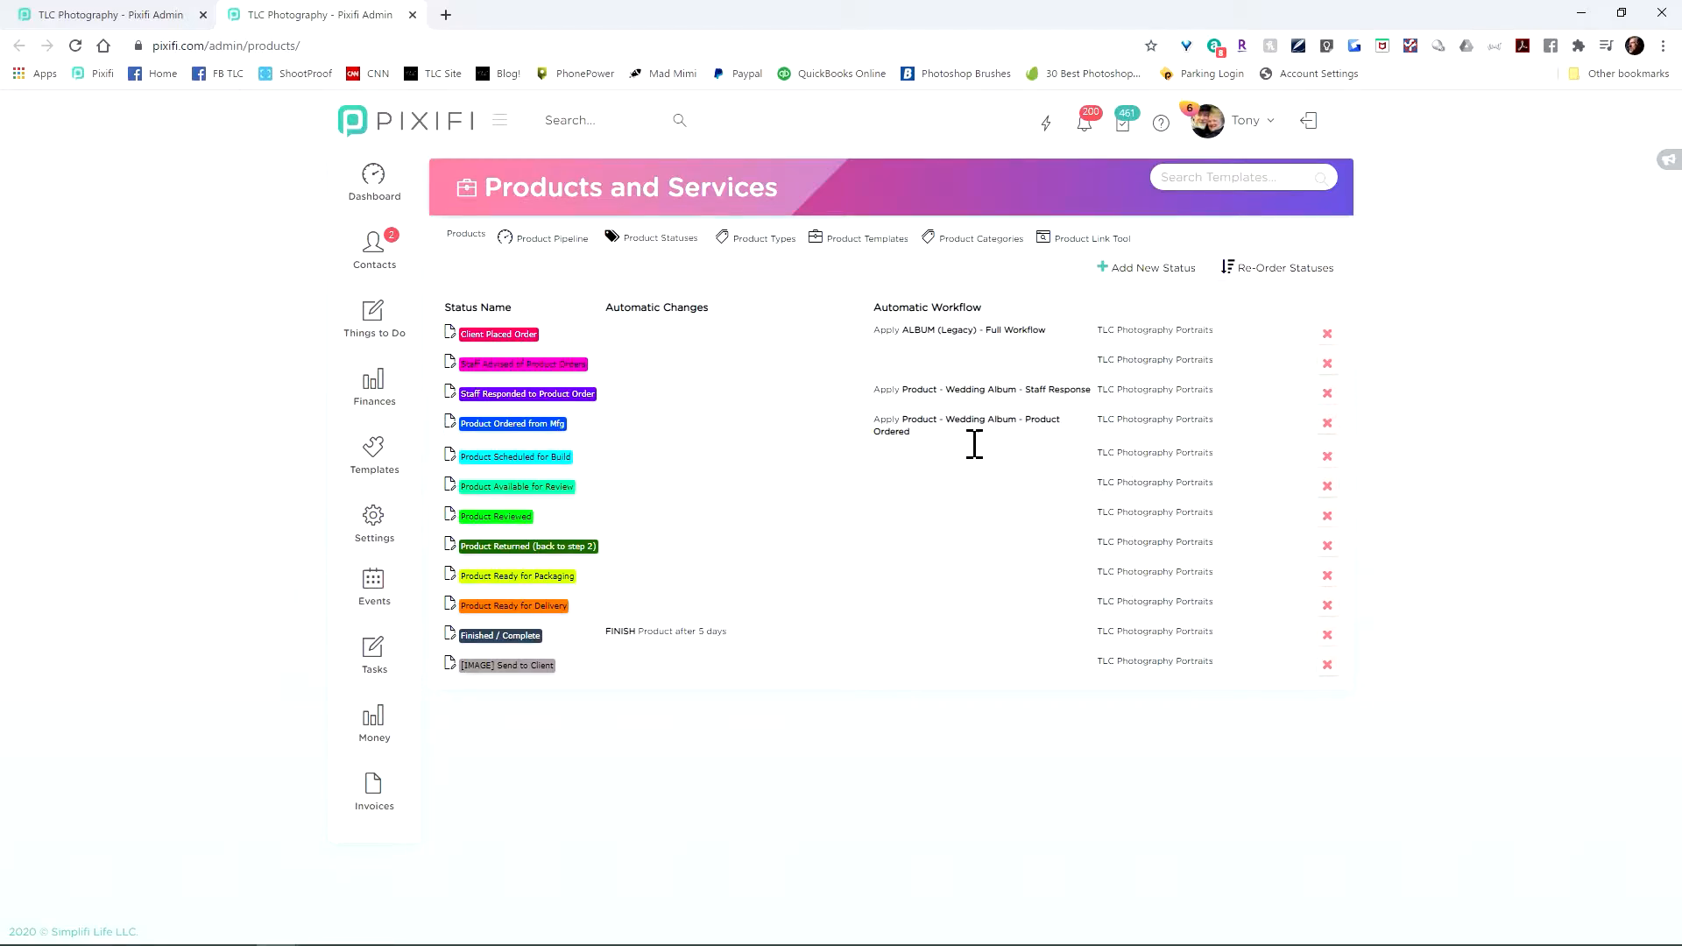
left_click(105, 14)
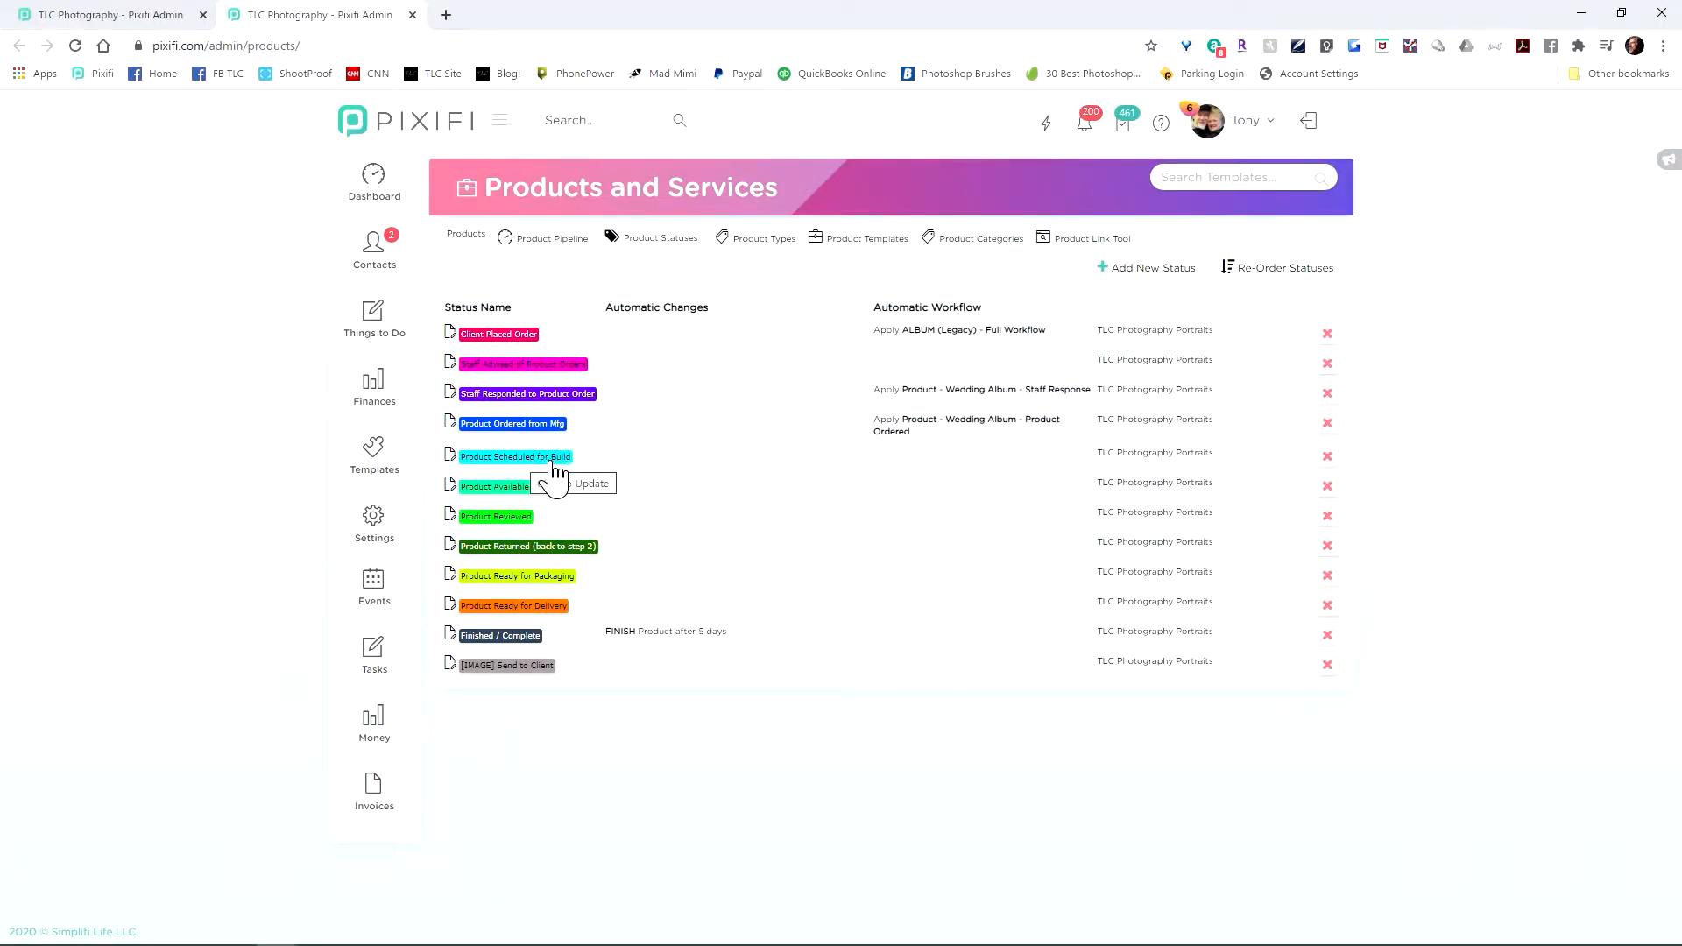
left_click(131, 16)
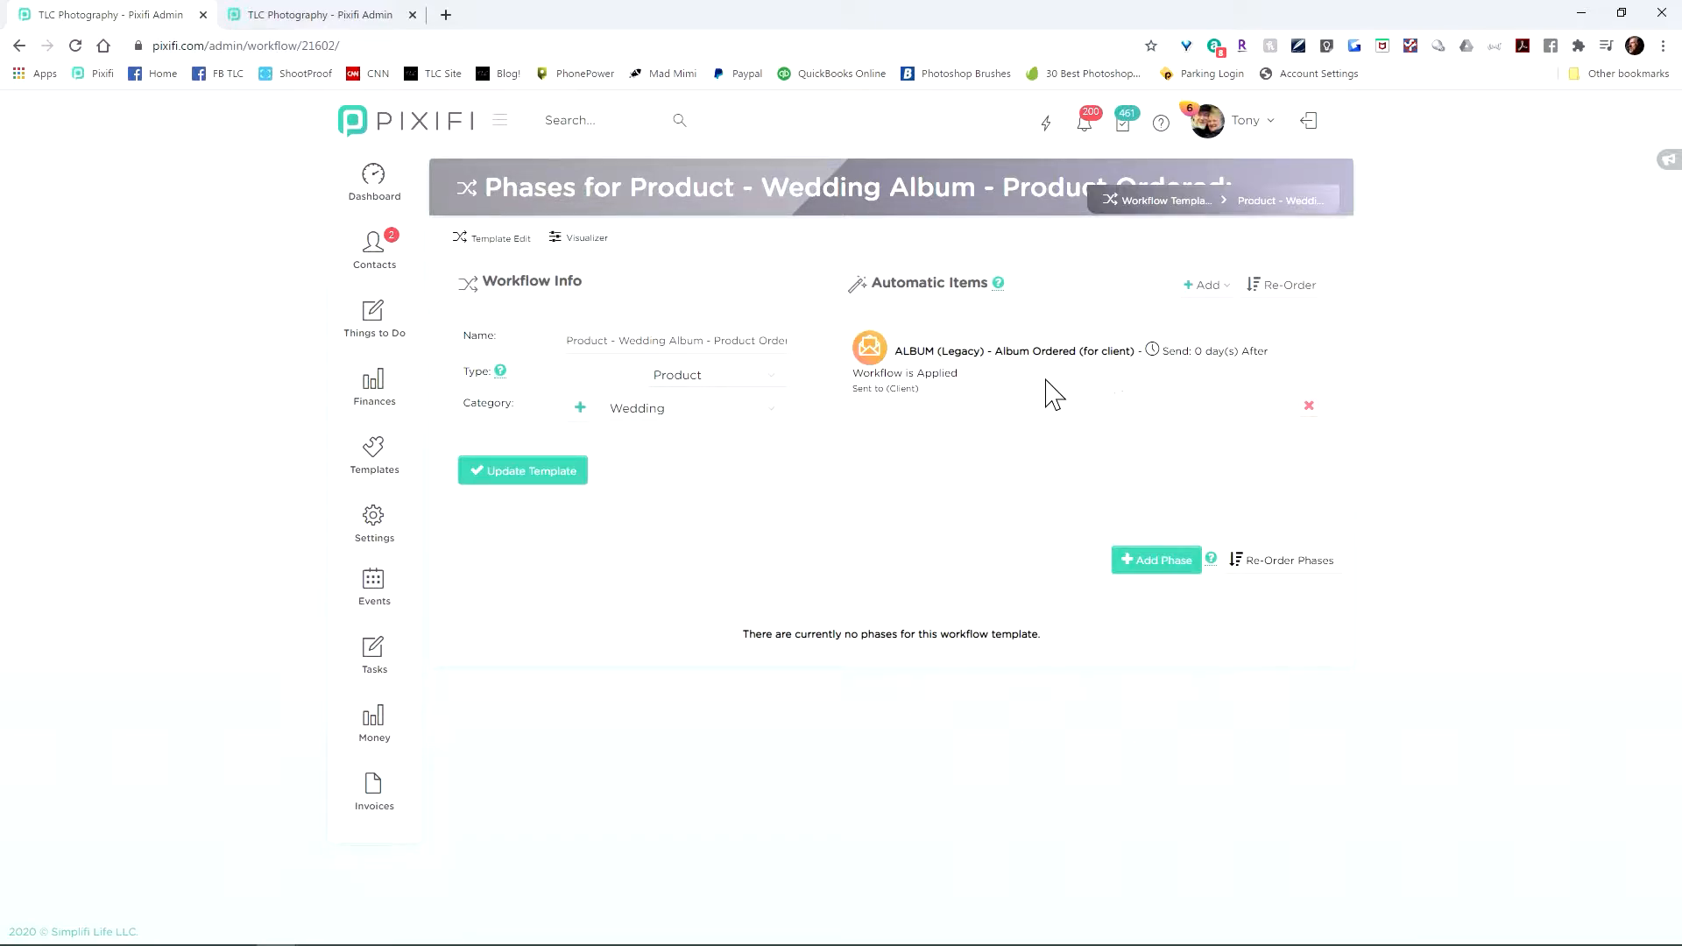
Start a new phase in the Product Ordered workflow and name it "Phase One: Response from Lab"
left_click(1178, 561)
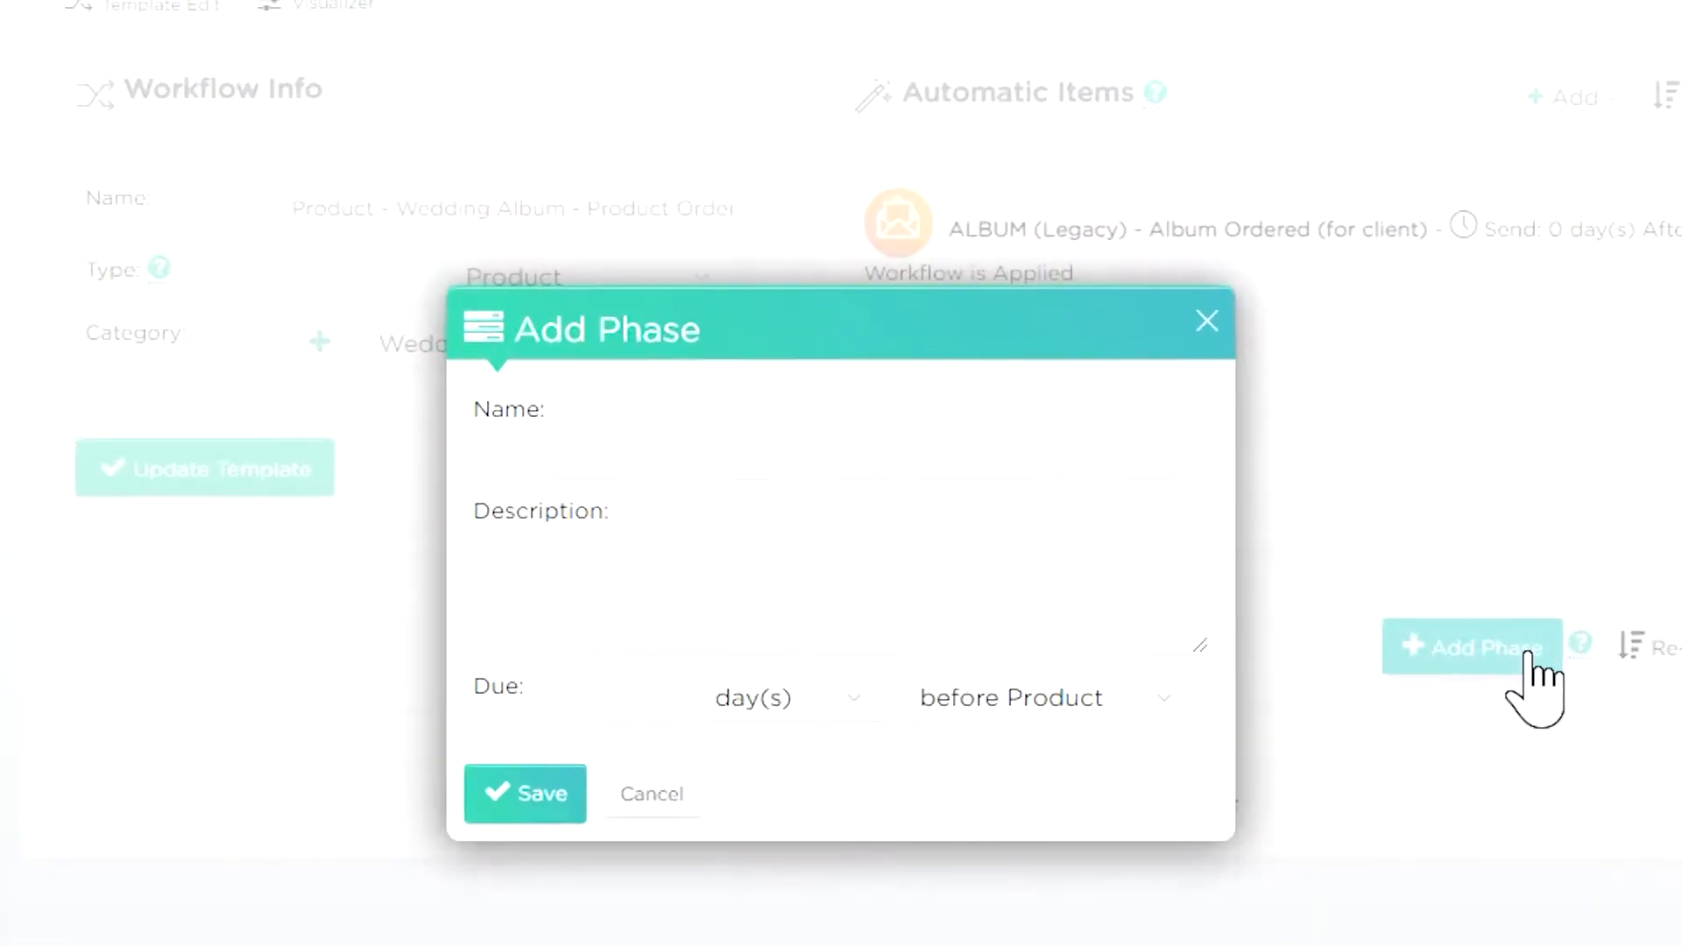
left_click(769, 488)
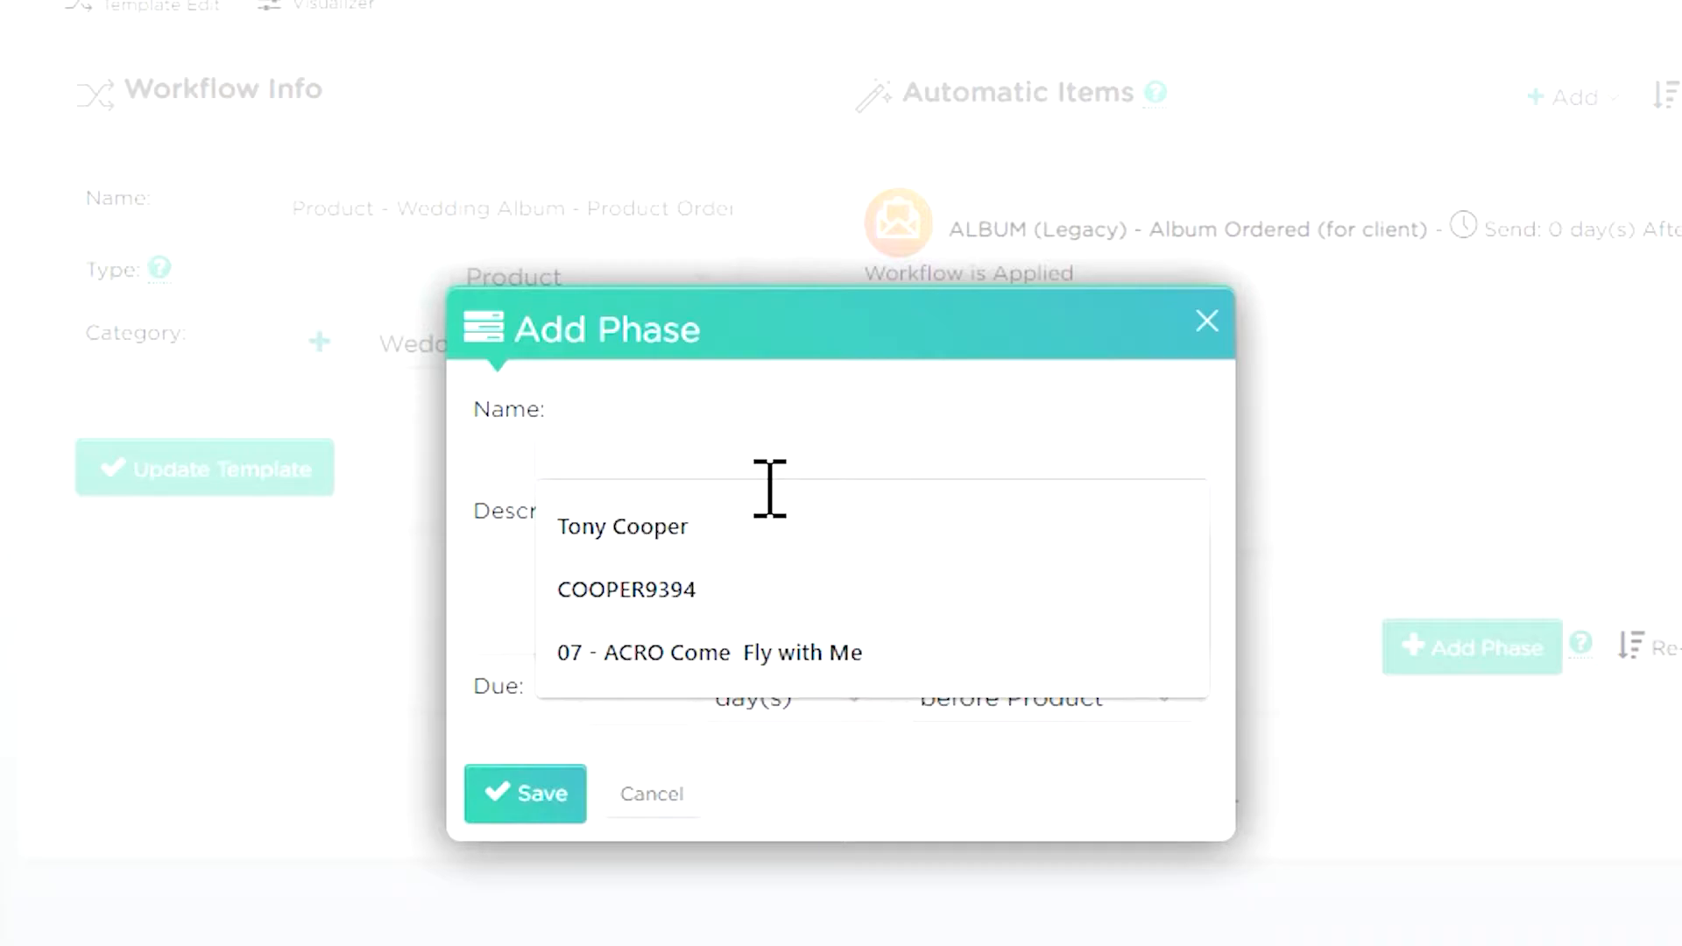
type("Phase One")
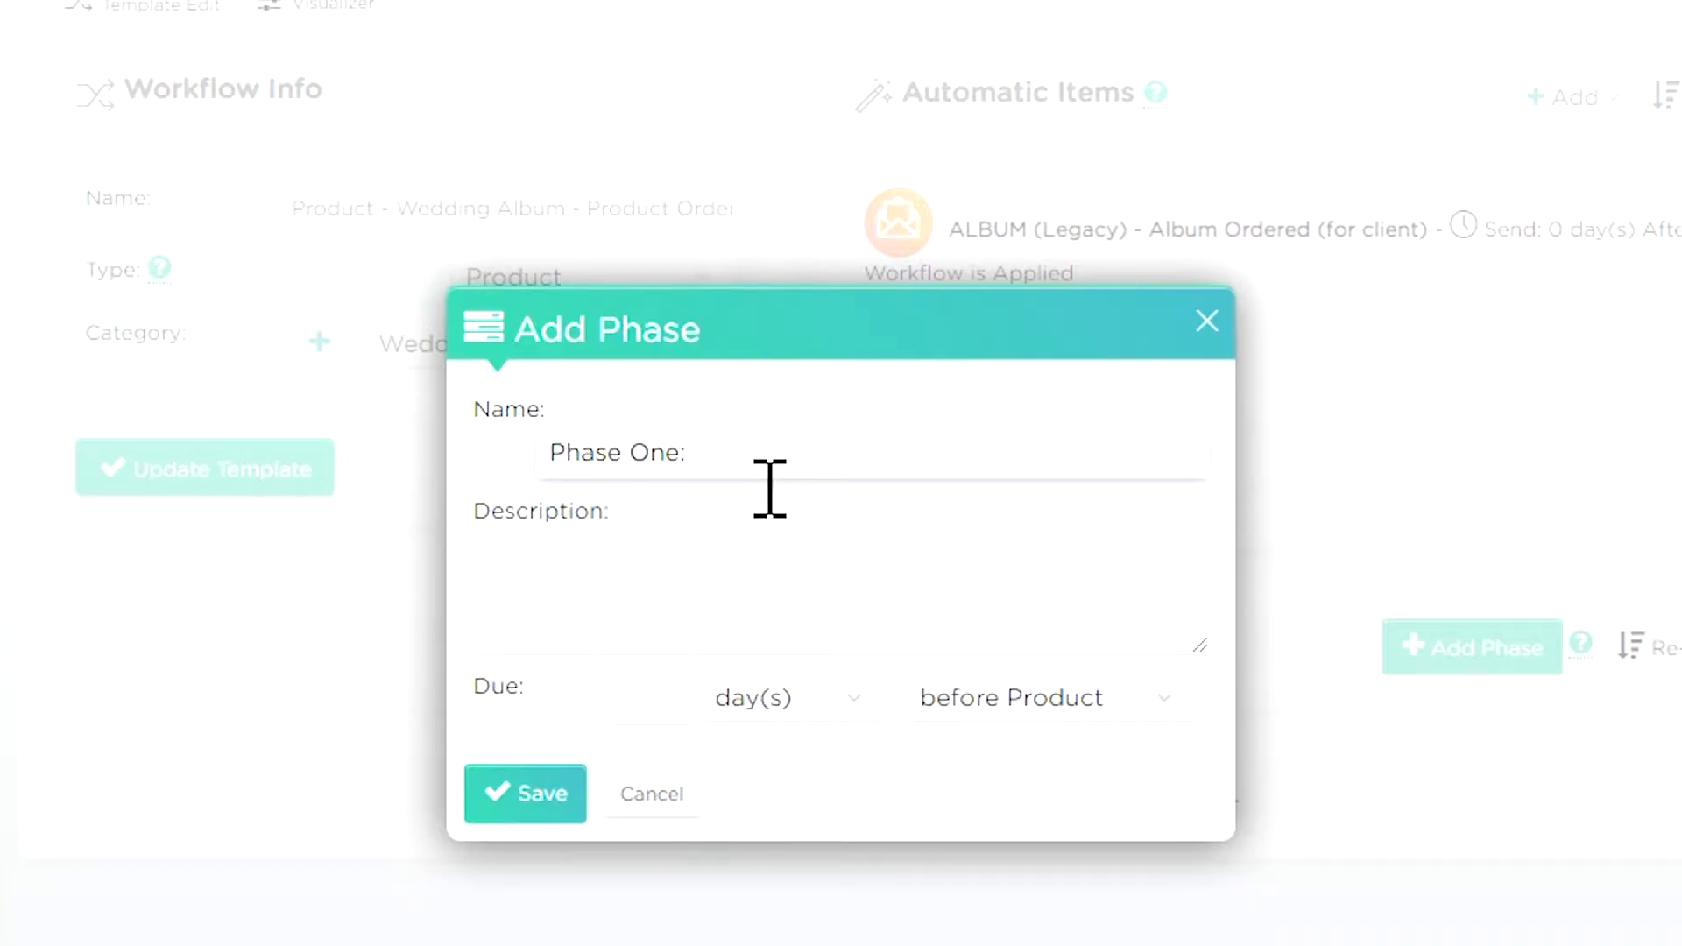
type(": Response from Lab")
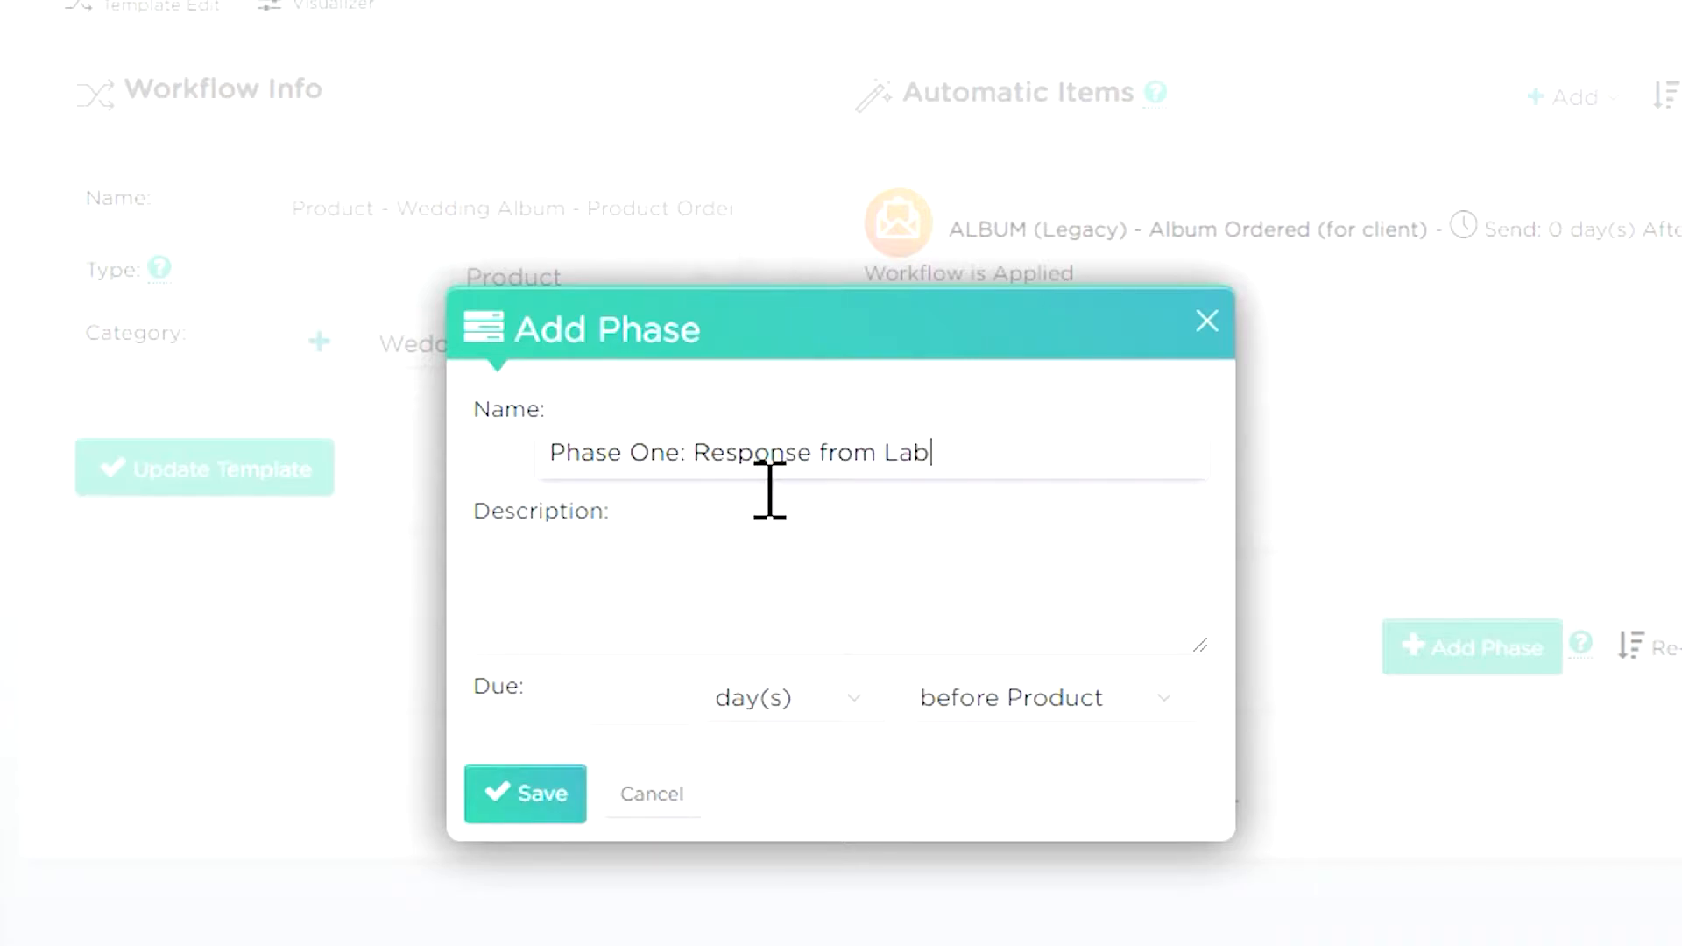
Make the new phase due 1 day(s) After Workflow is Applied and save it
left_click(688, 721)
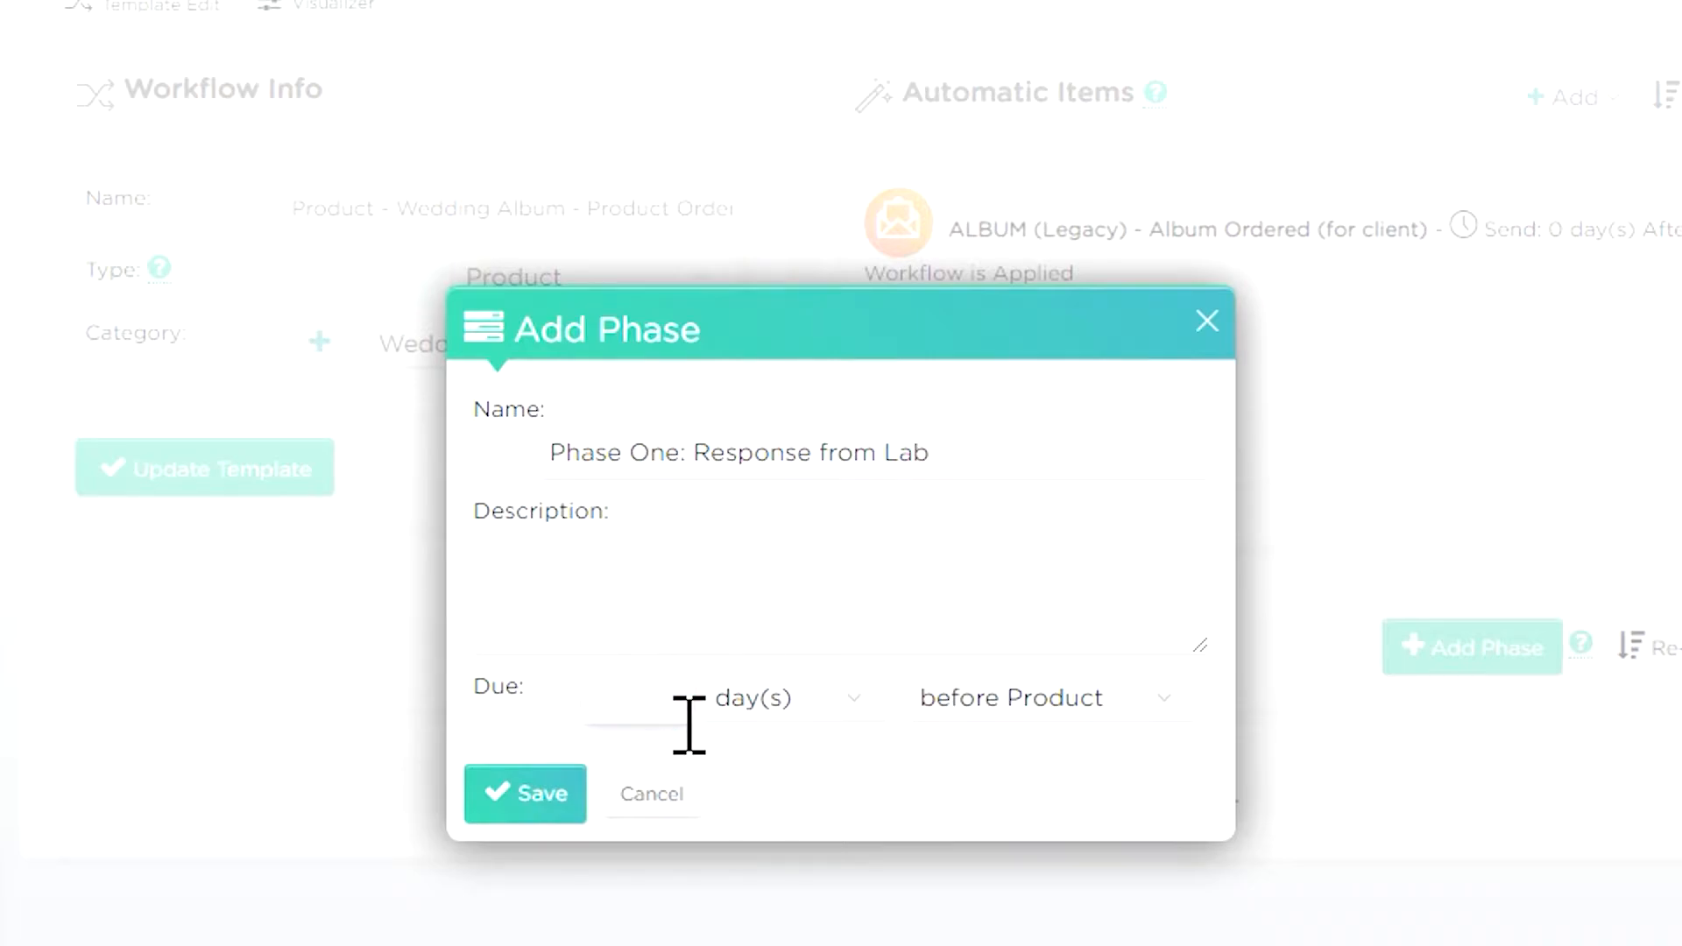
type("1")
key("Tab")
key("Tab")
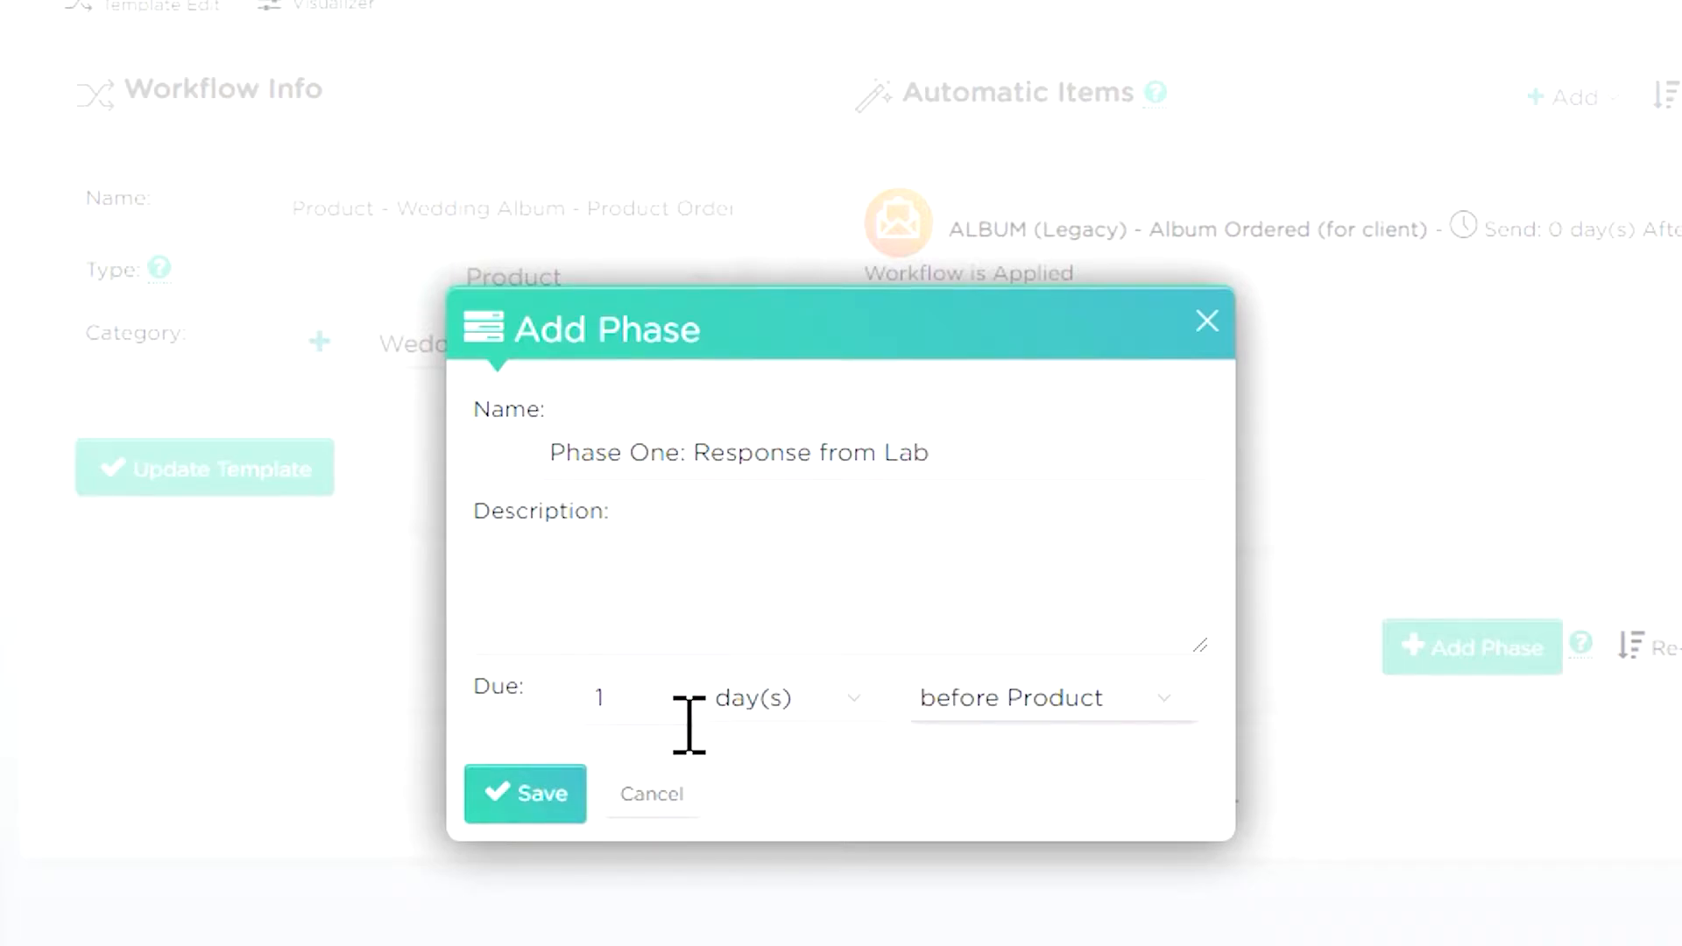
key("Down")
key("Down")
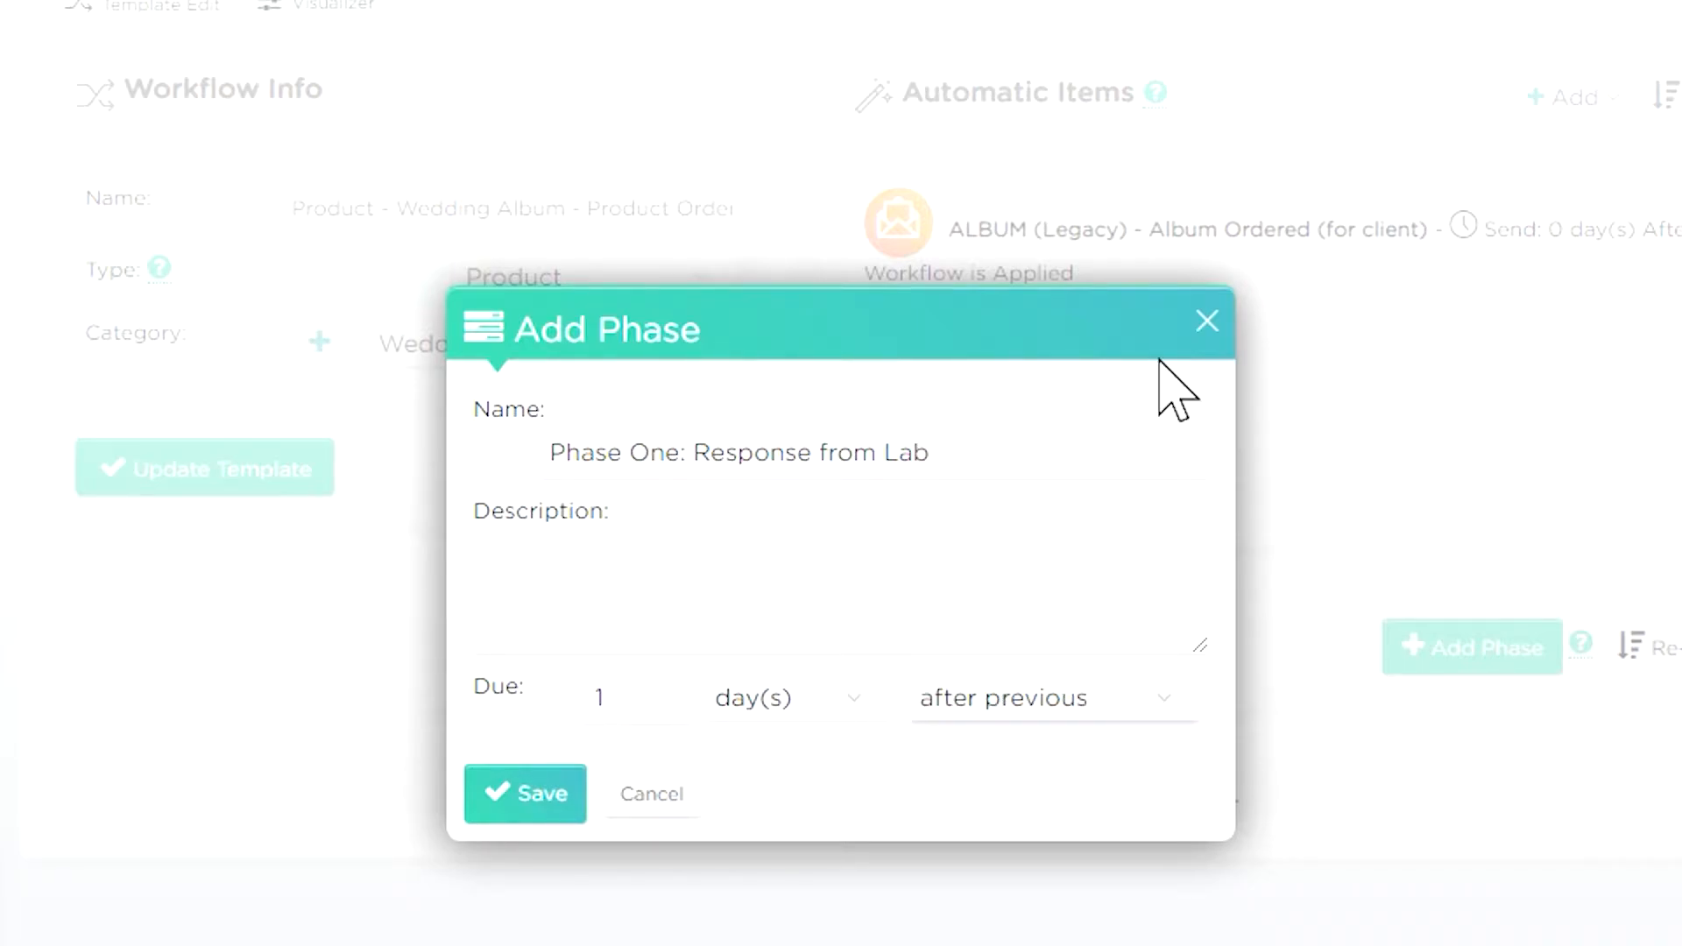
left_click(1193, 700)
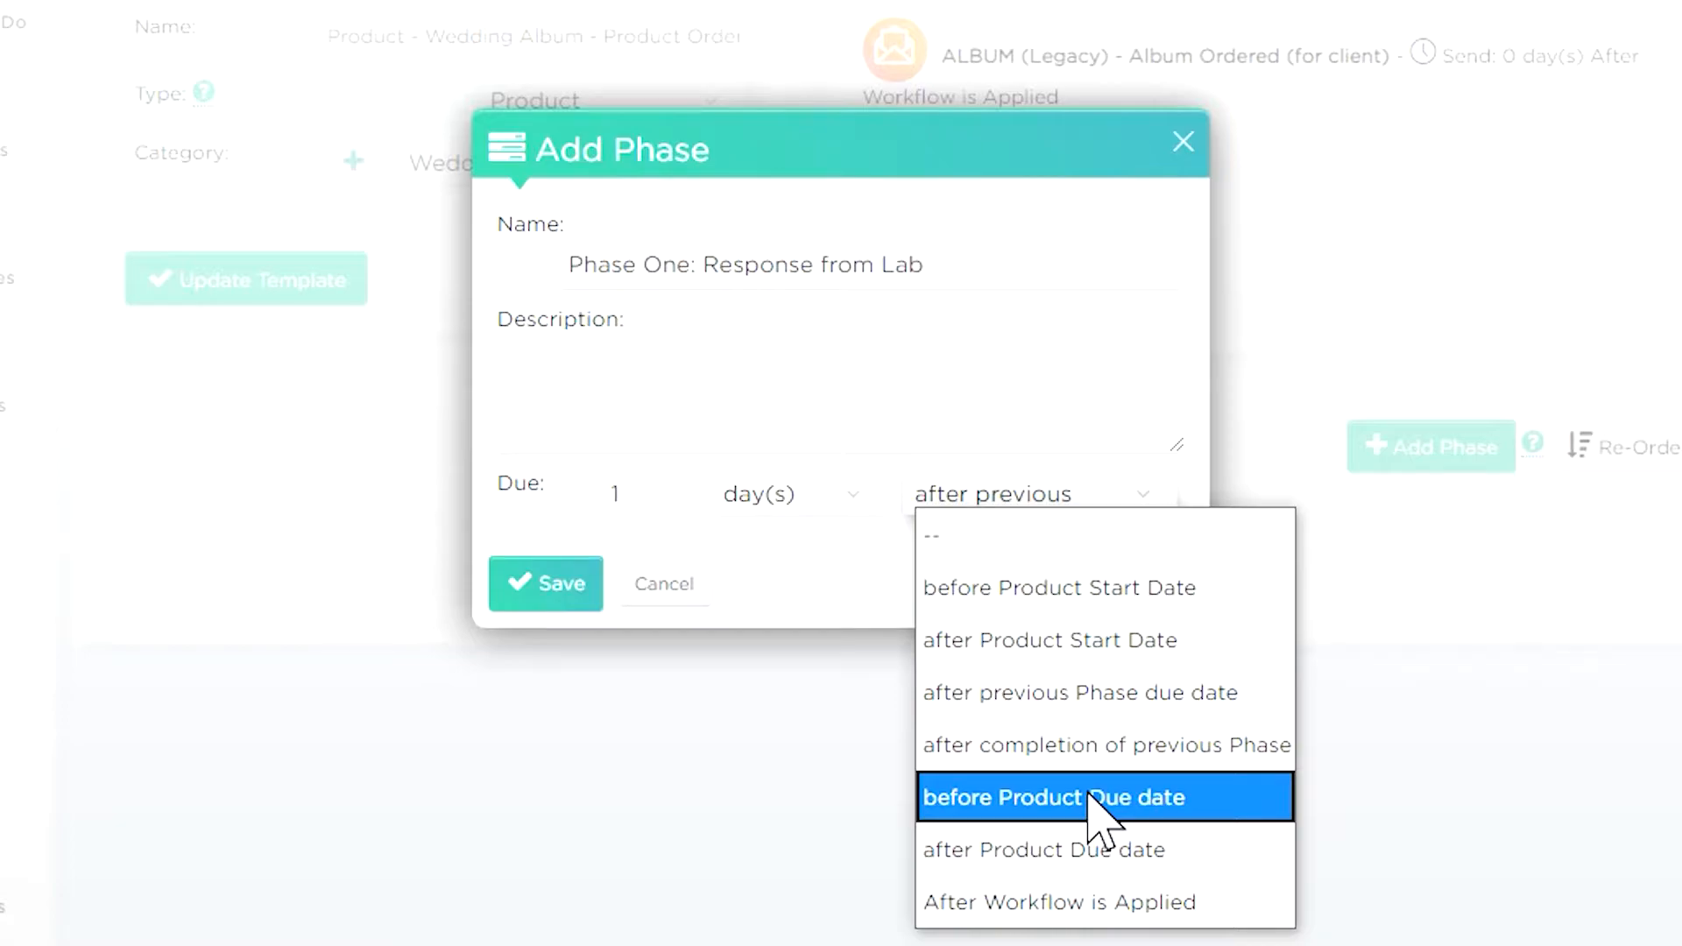
left_click(1095, 902)
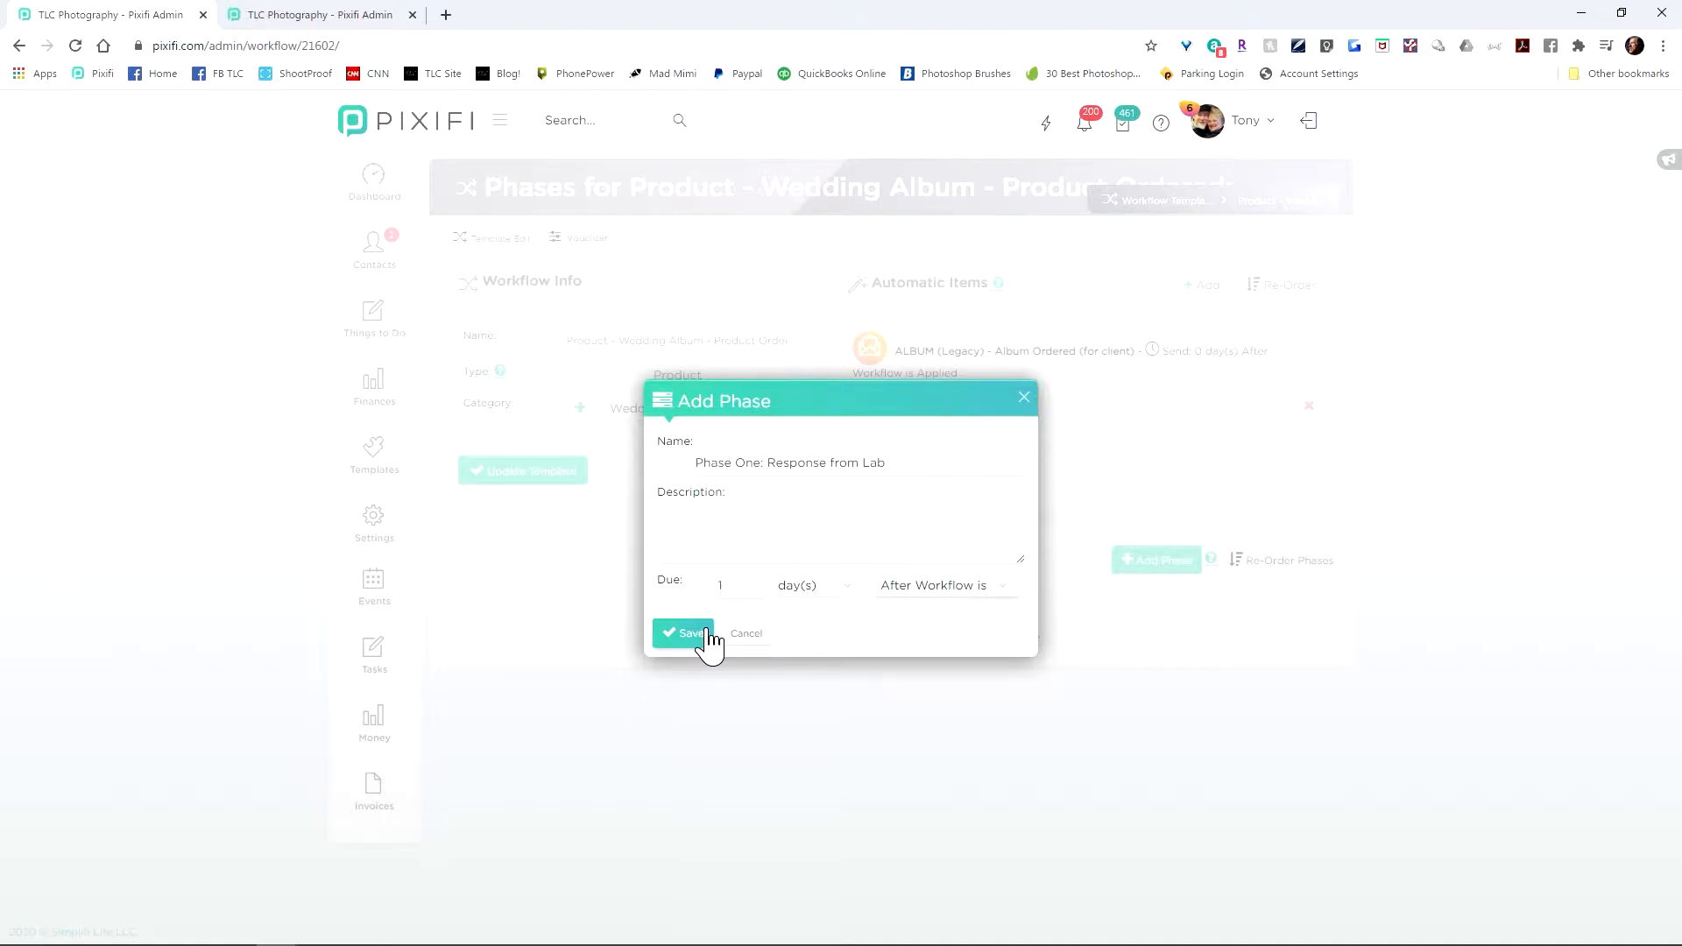
left_click(687, 632)
Add a task to Phase One with category Studio Tasks and the name "Question: Does the lab have our order (Legacy)"
left_click(1128, 643)
left_click(1084, 687)
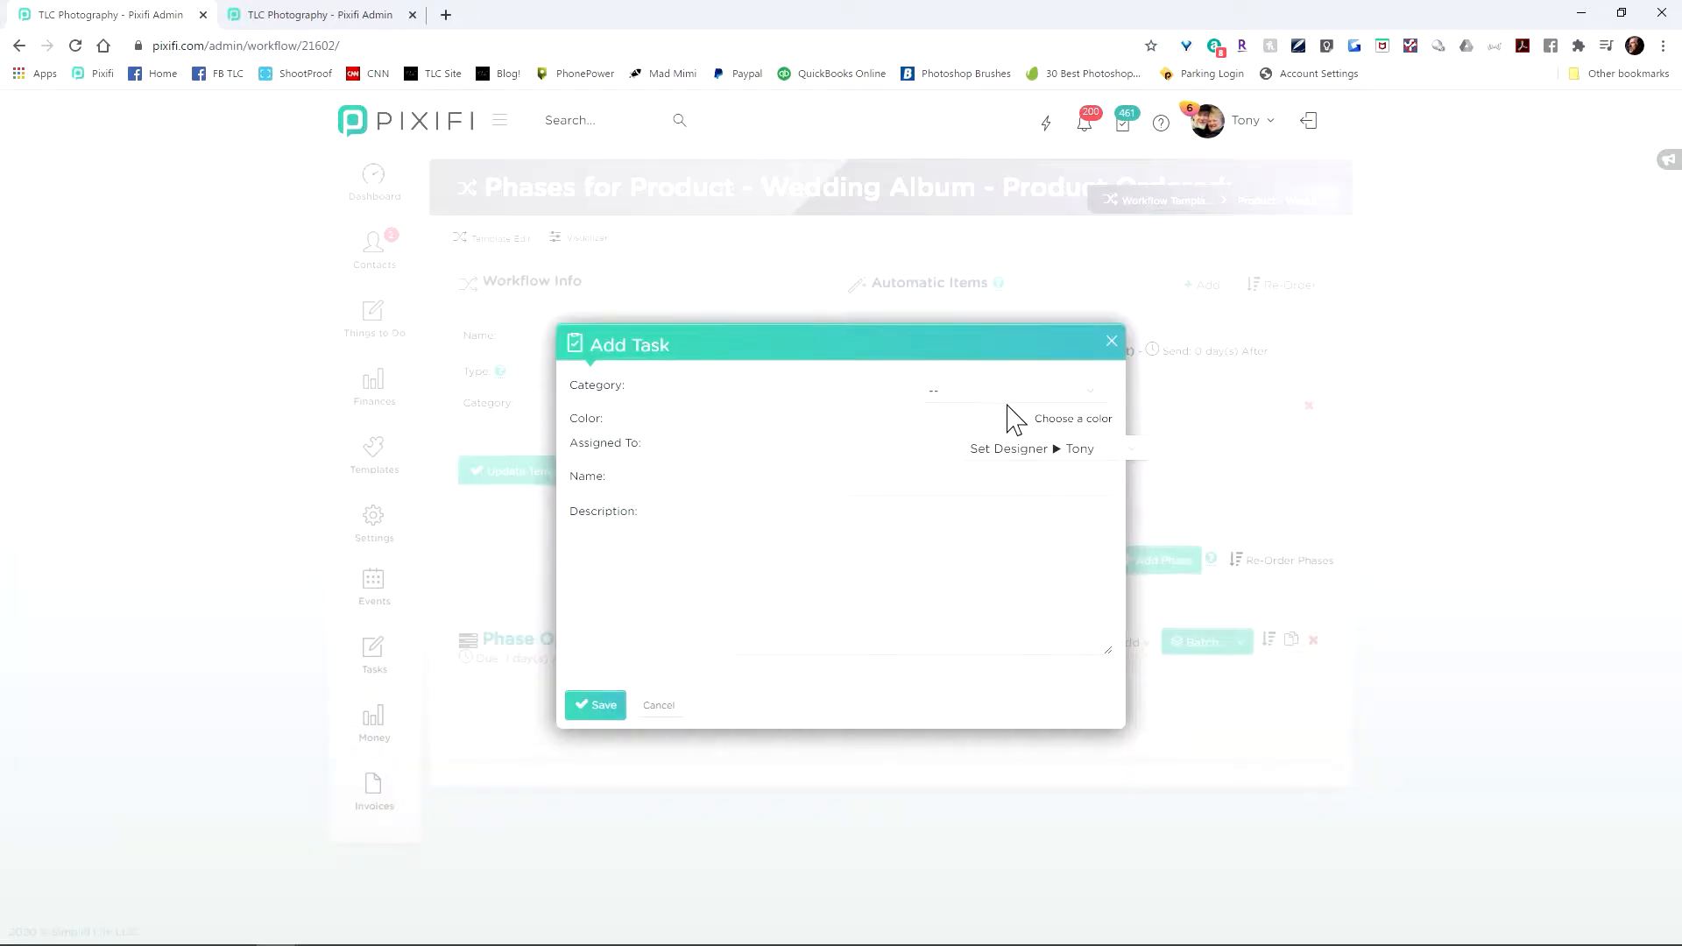
left_click(1009, 392)
left_click(998, 470)
left_click(926, 498)
type("Question:")
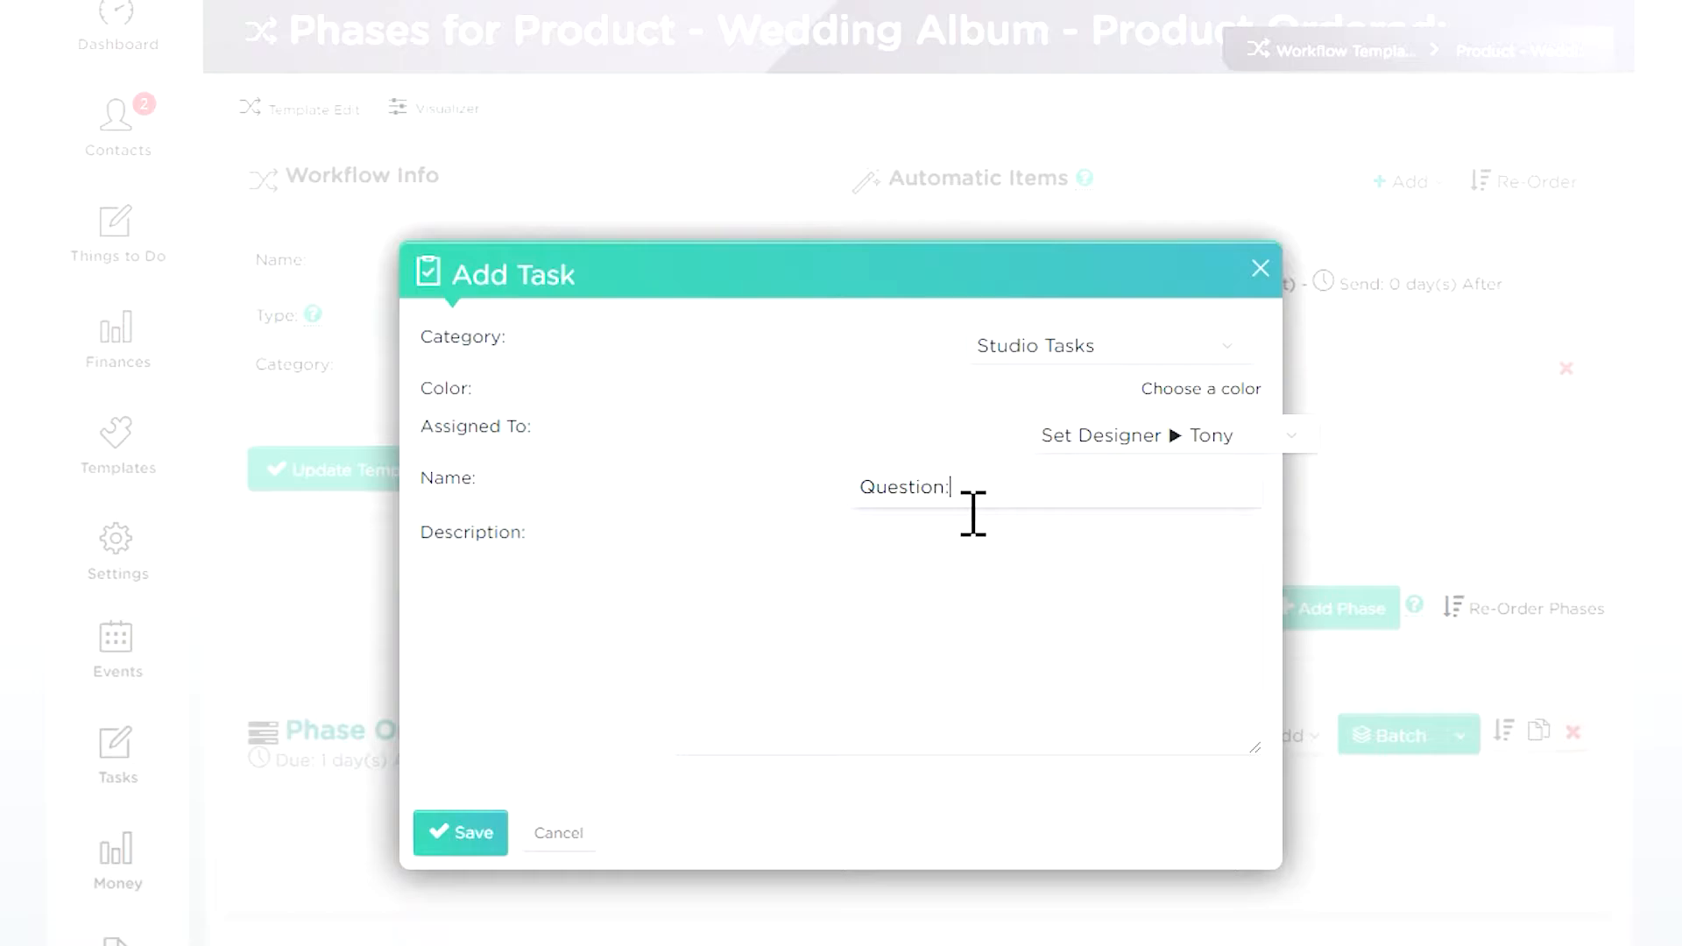
type(" Does the lab have our order")
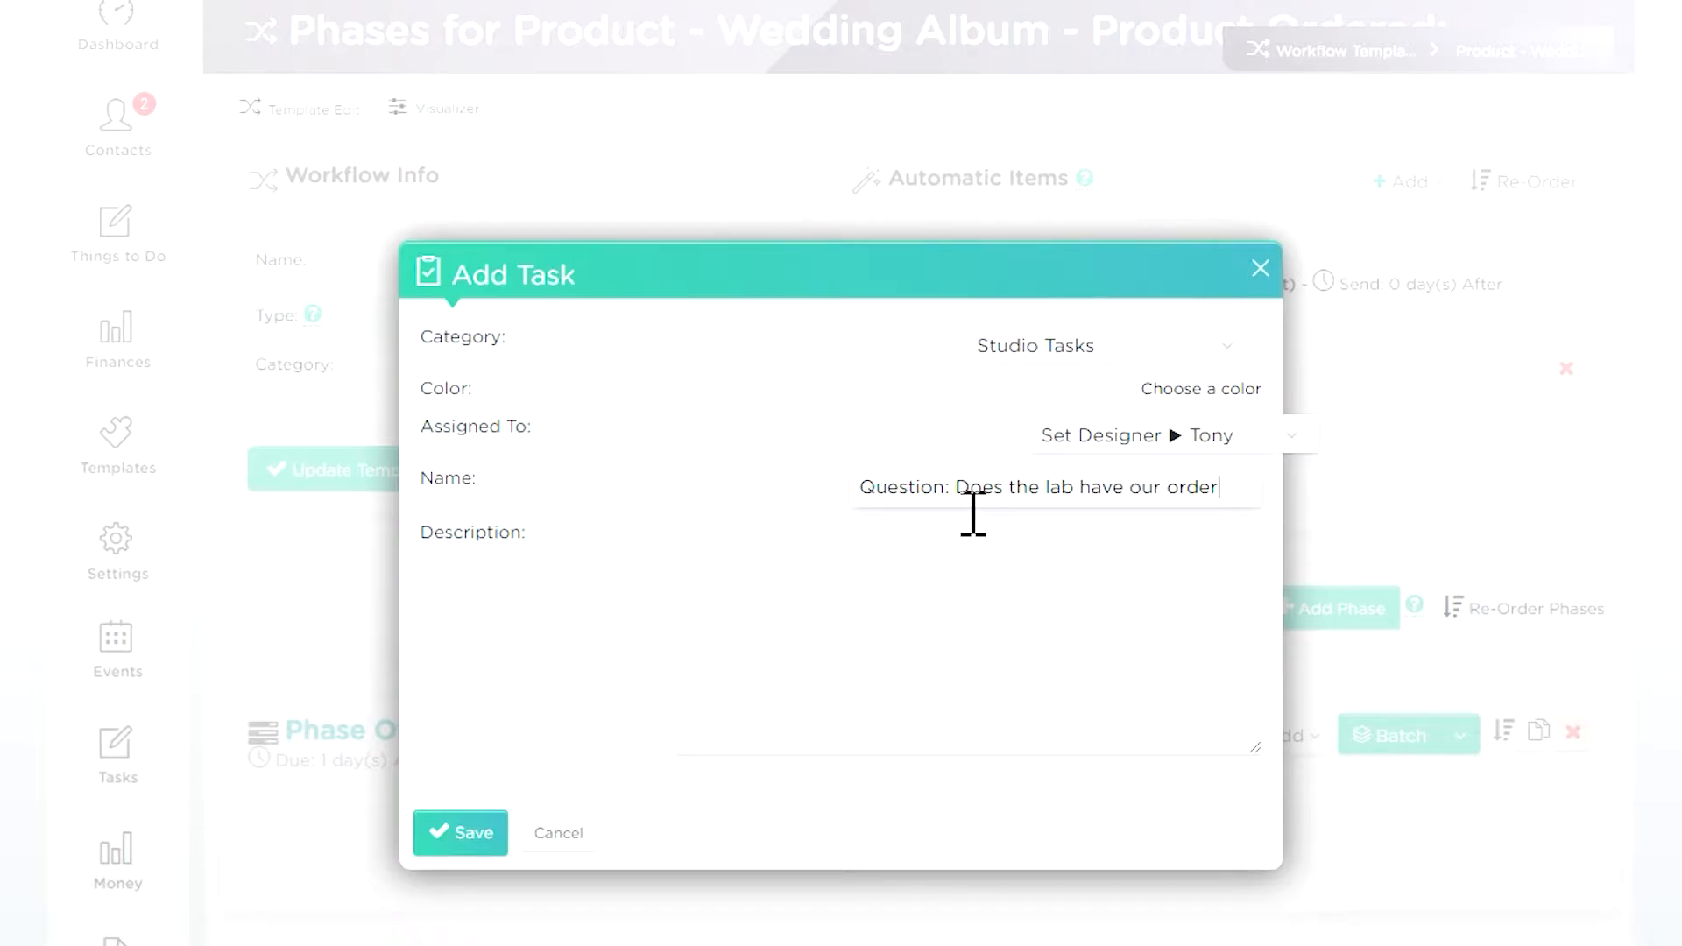
type(" (Legacy)")
key("Tab")
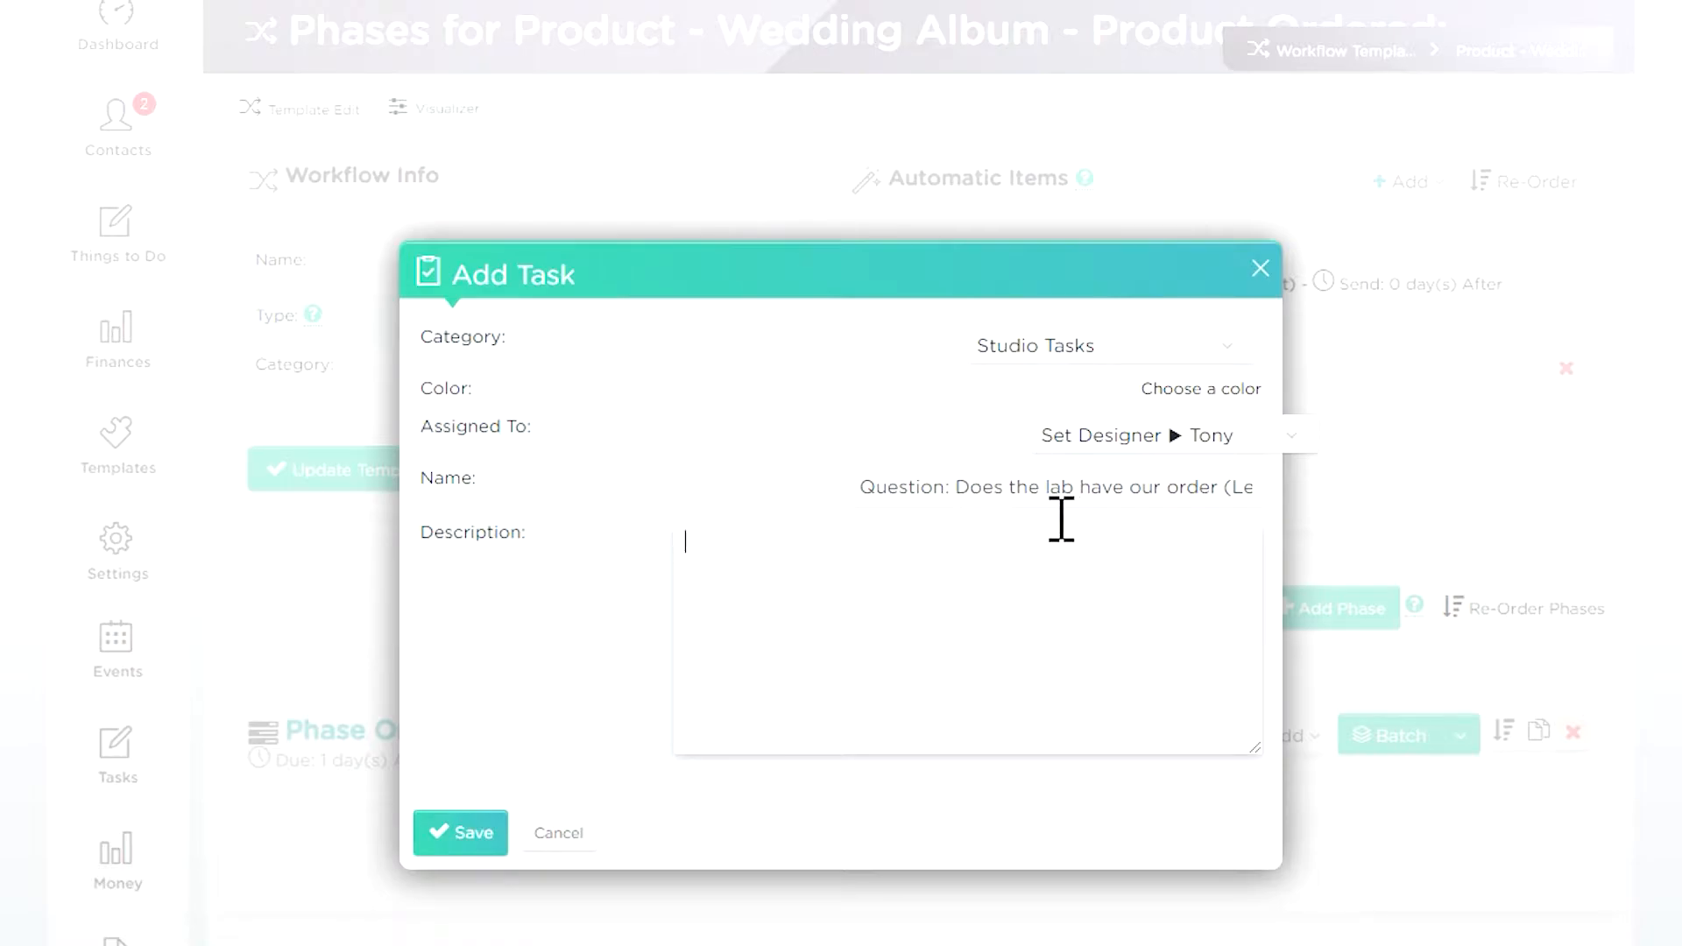
Save the task with description "If the lab has responded to our request, then click Complete to move to the next Product Status. If not, then just wait."
left_click_drag(854, 484, 1500, 495)
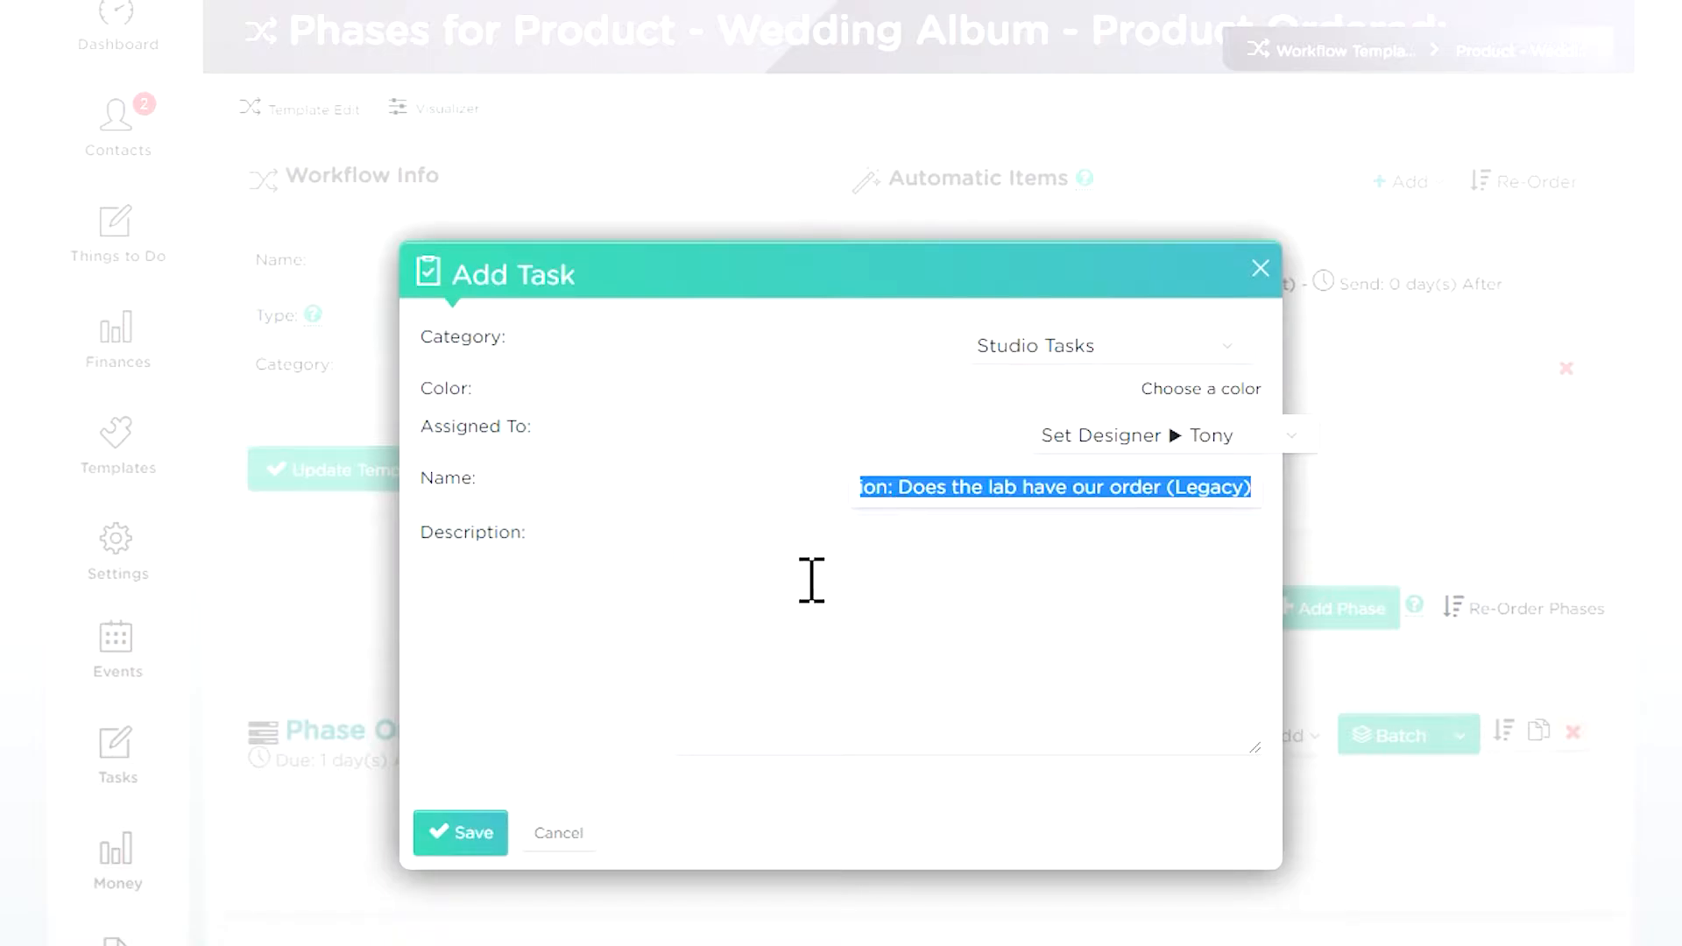
left_click(776, 556)
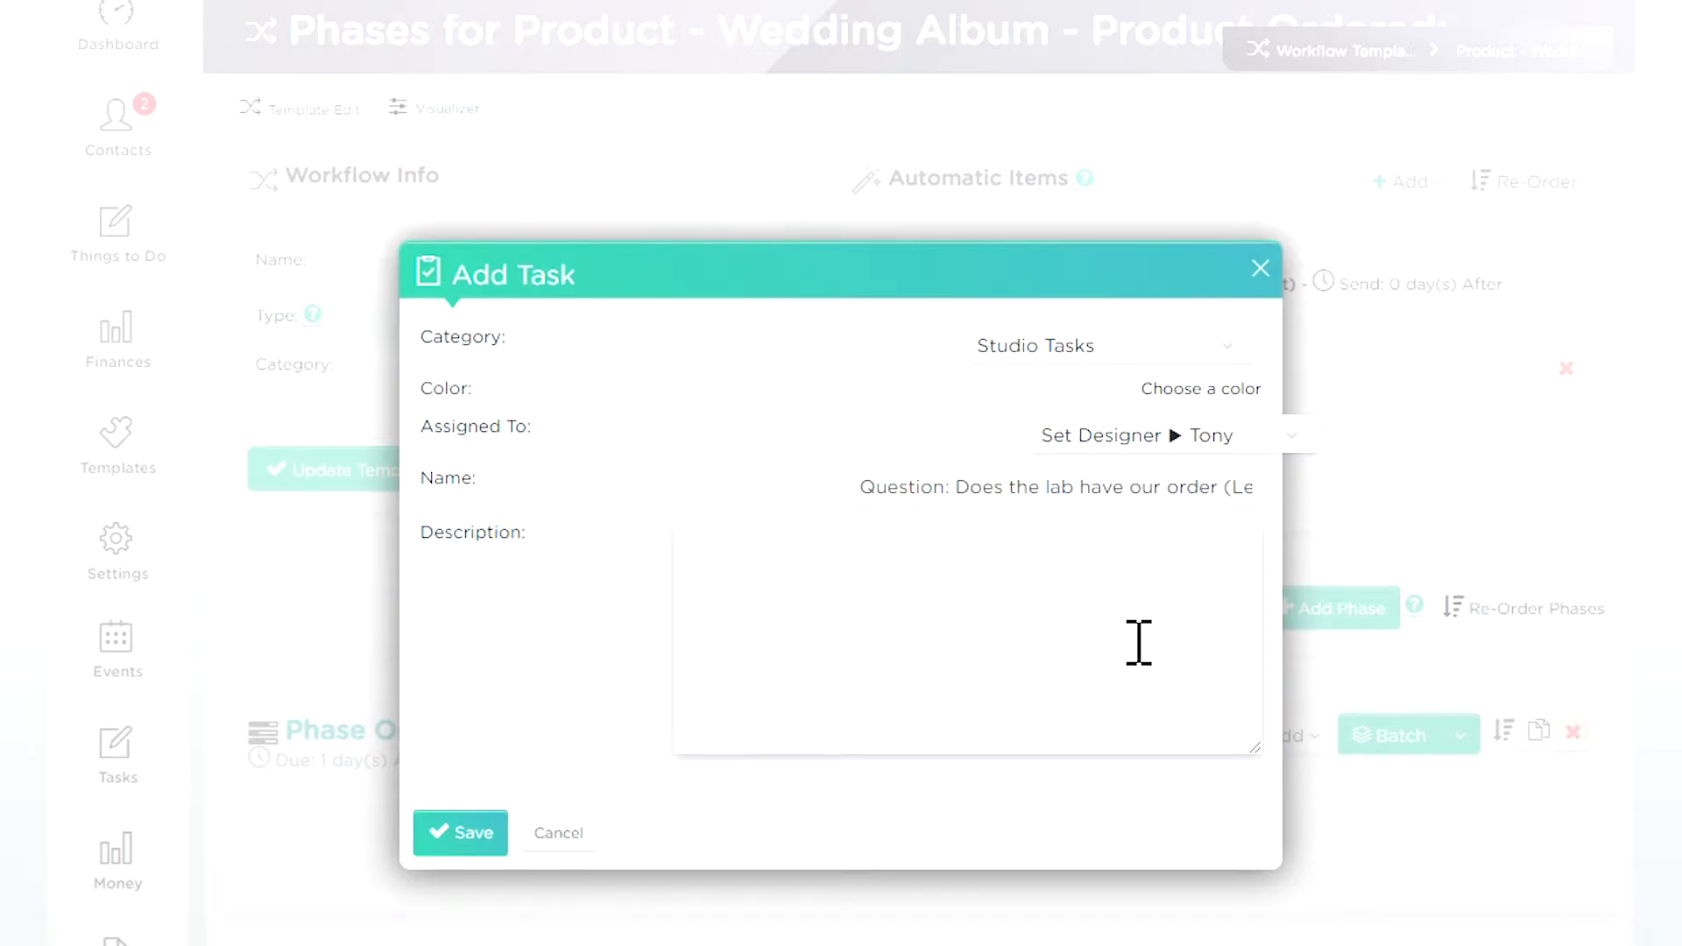
type("lab has responded to our request, then clic")
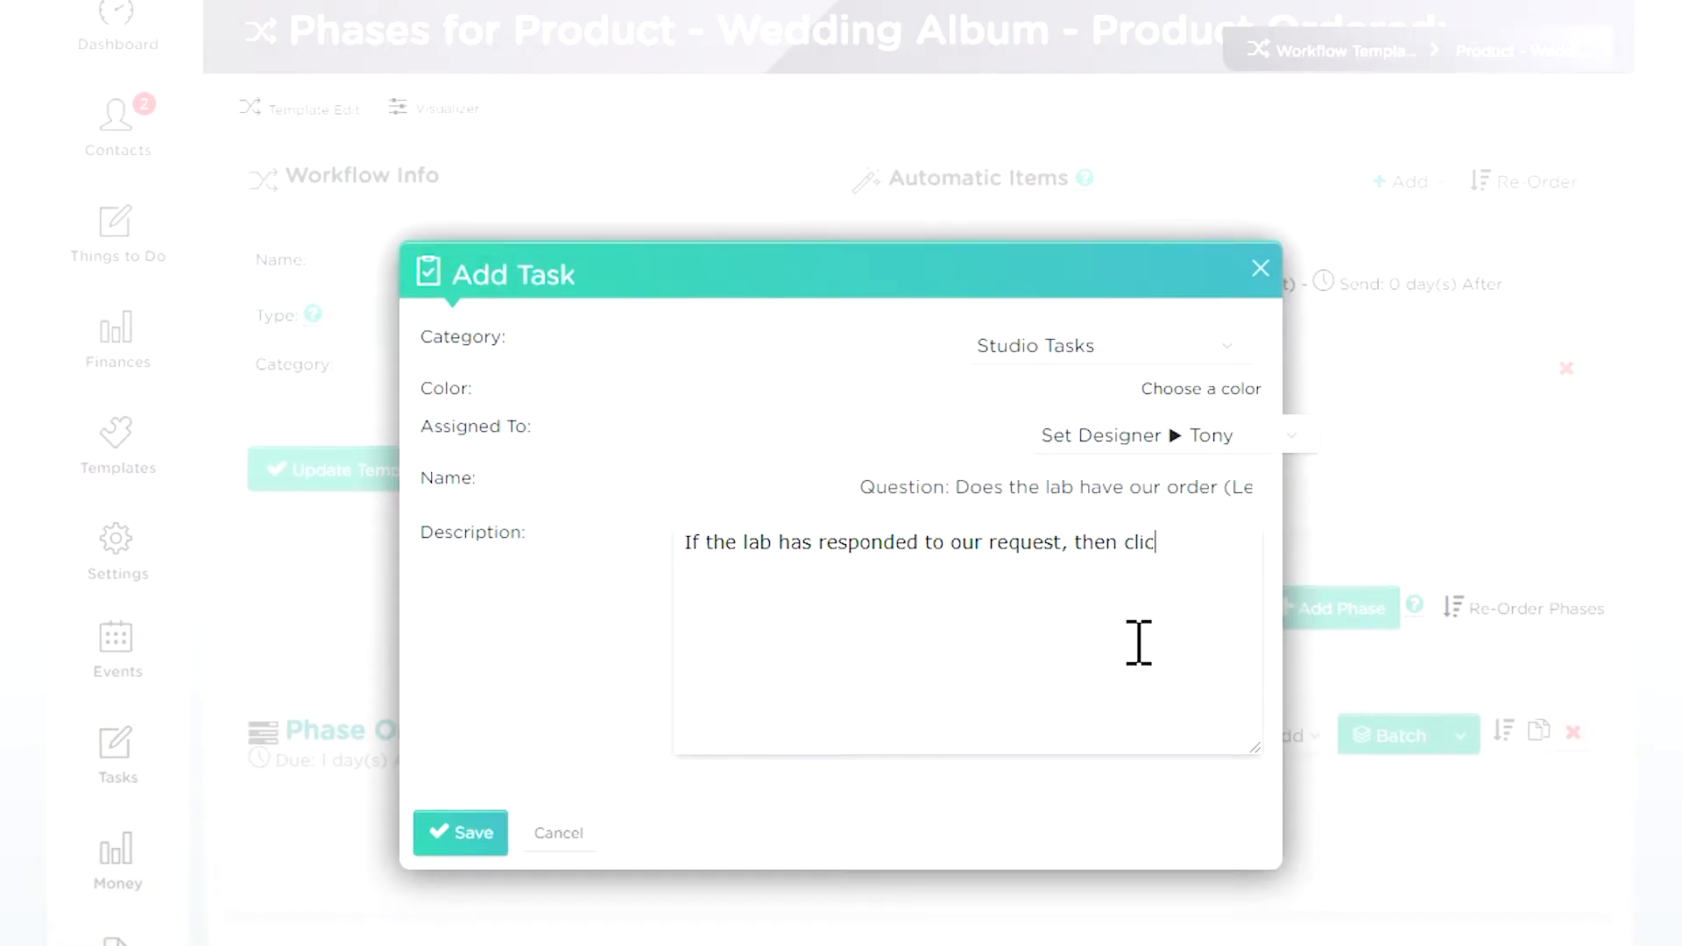
type("k Complete to move to the nex")
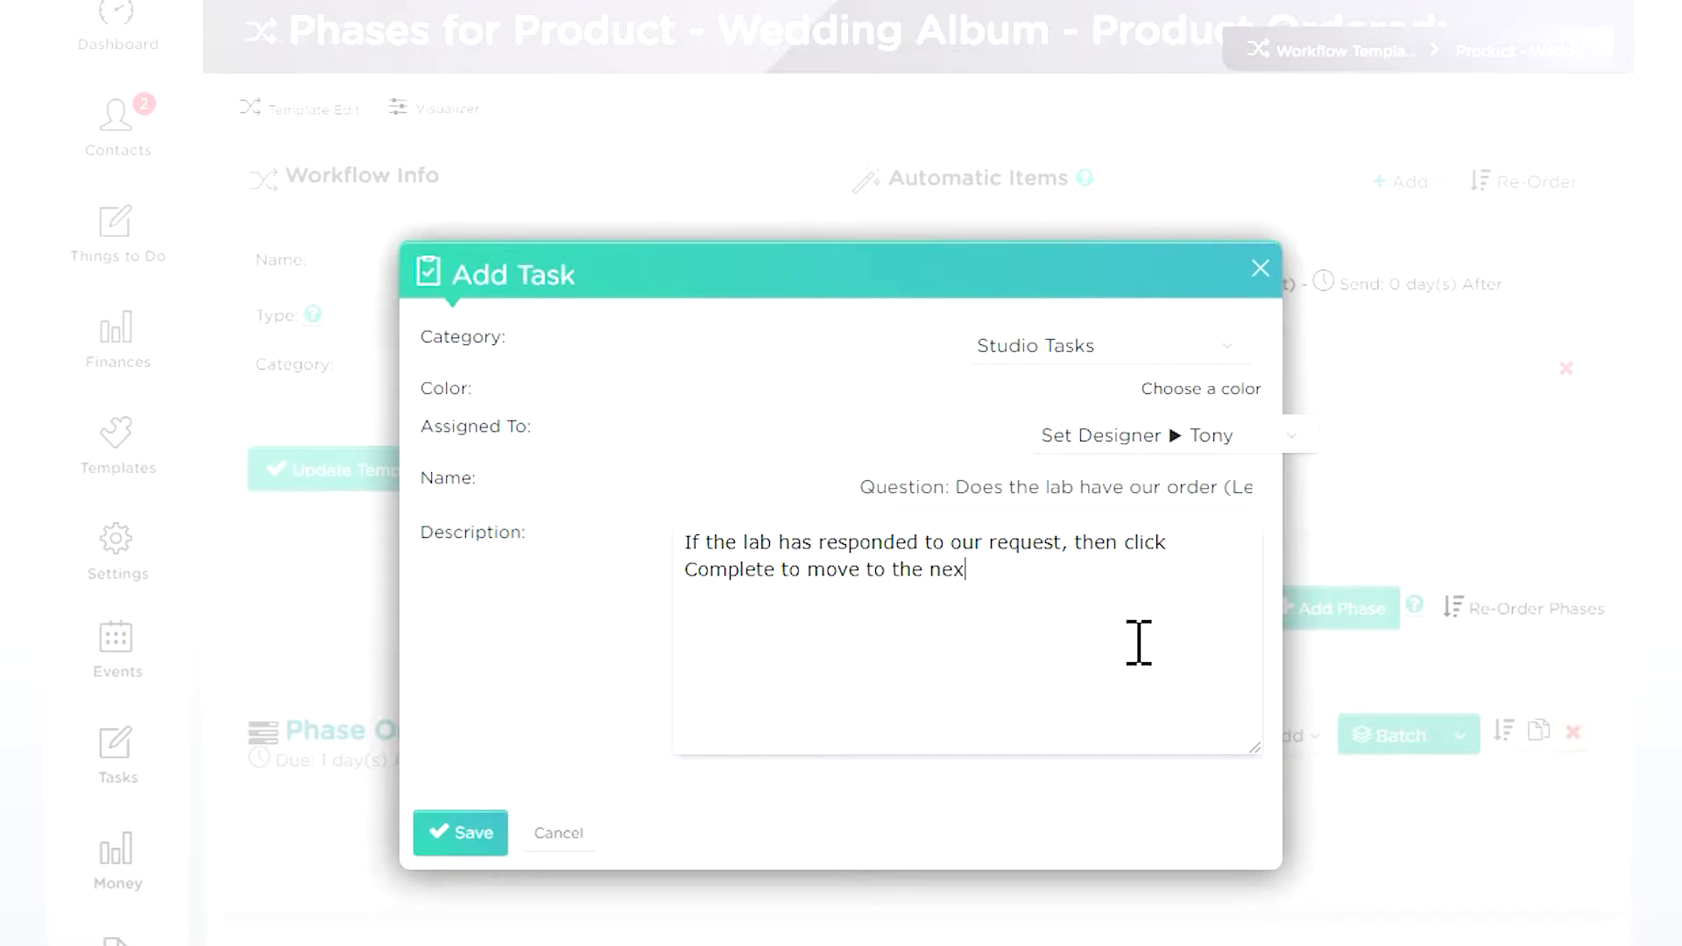
type("Product Status.  If not")
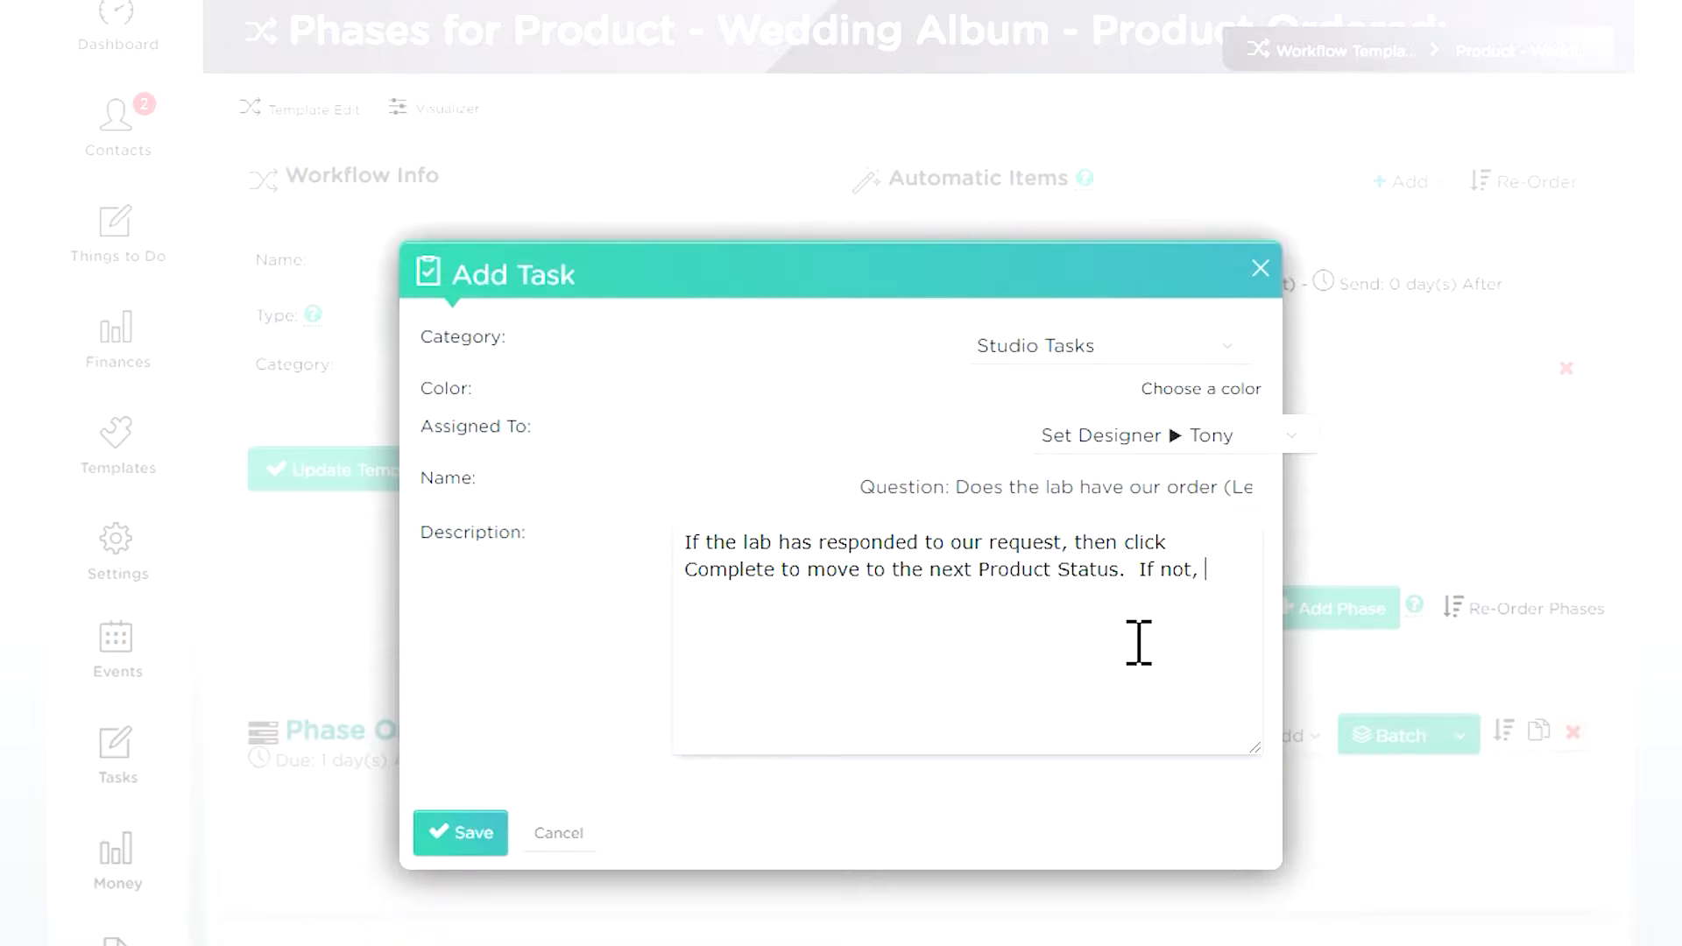
type(", then just")
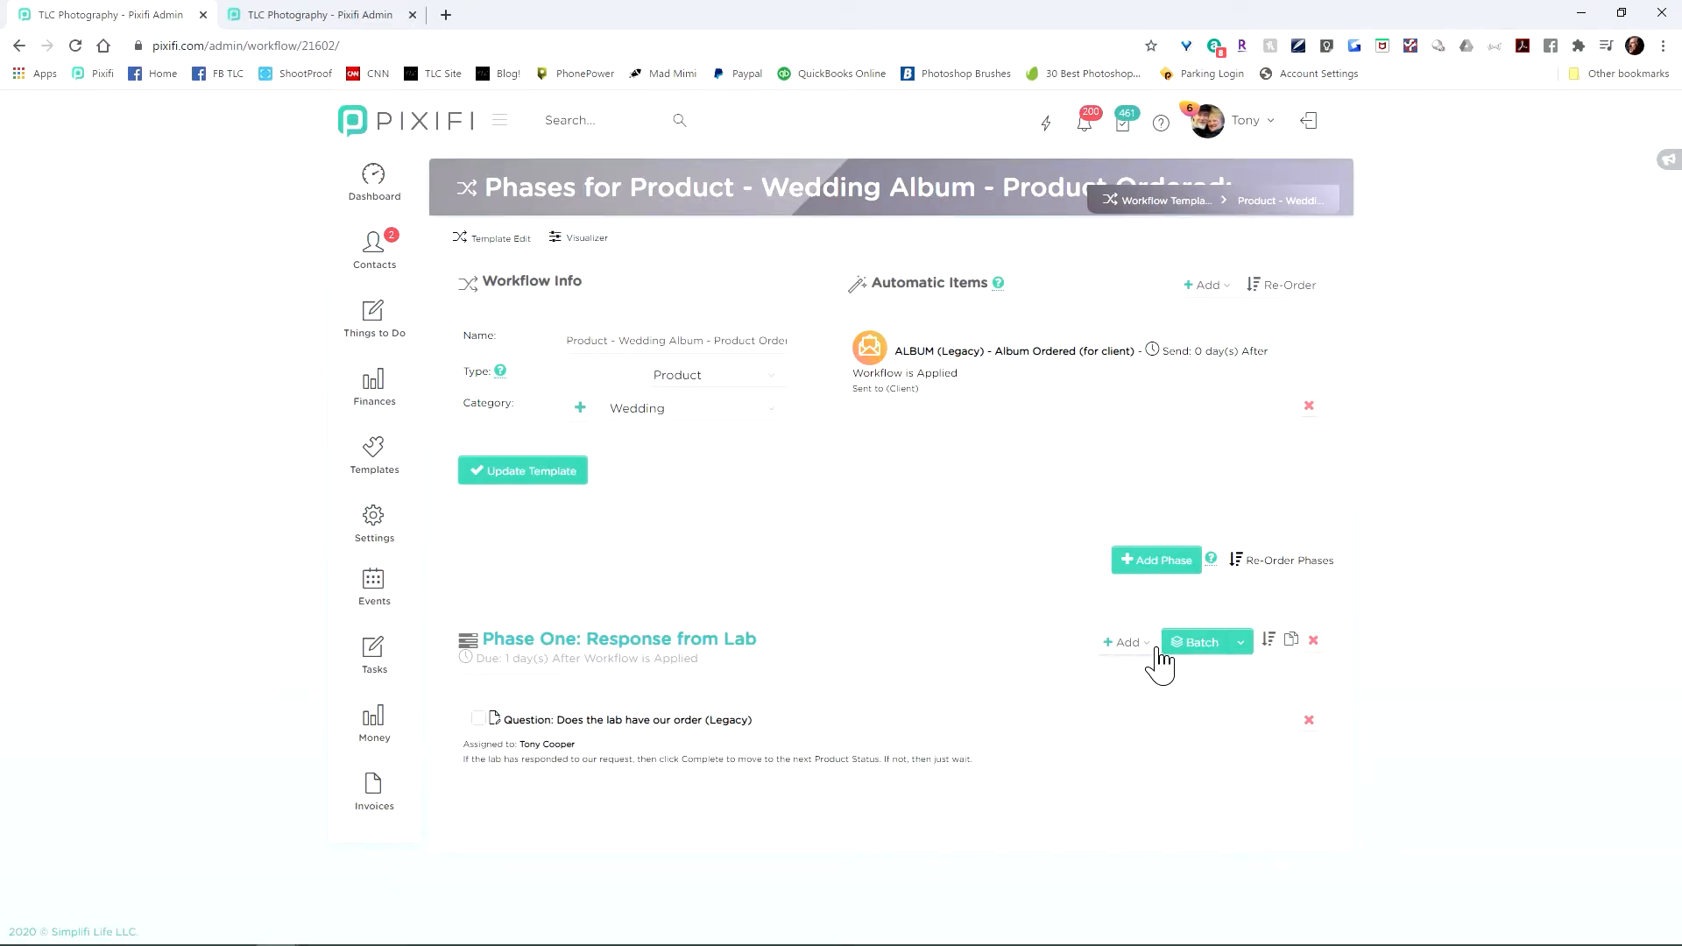
Add an action to Phase One that switches the product status to Product Scheduled for Build
left_click(1155, 649)
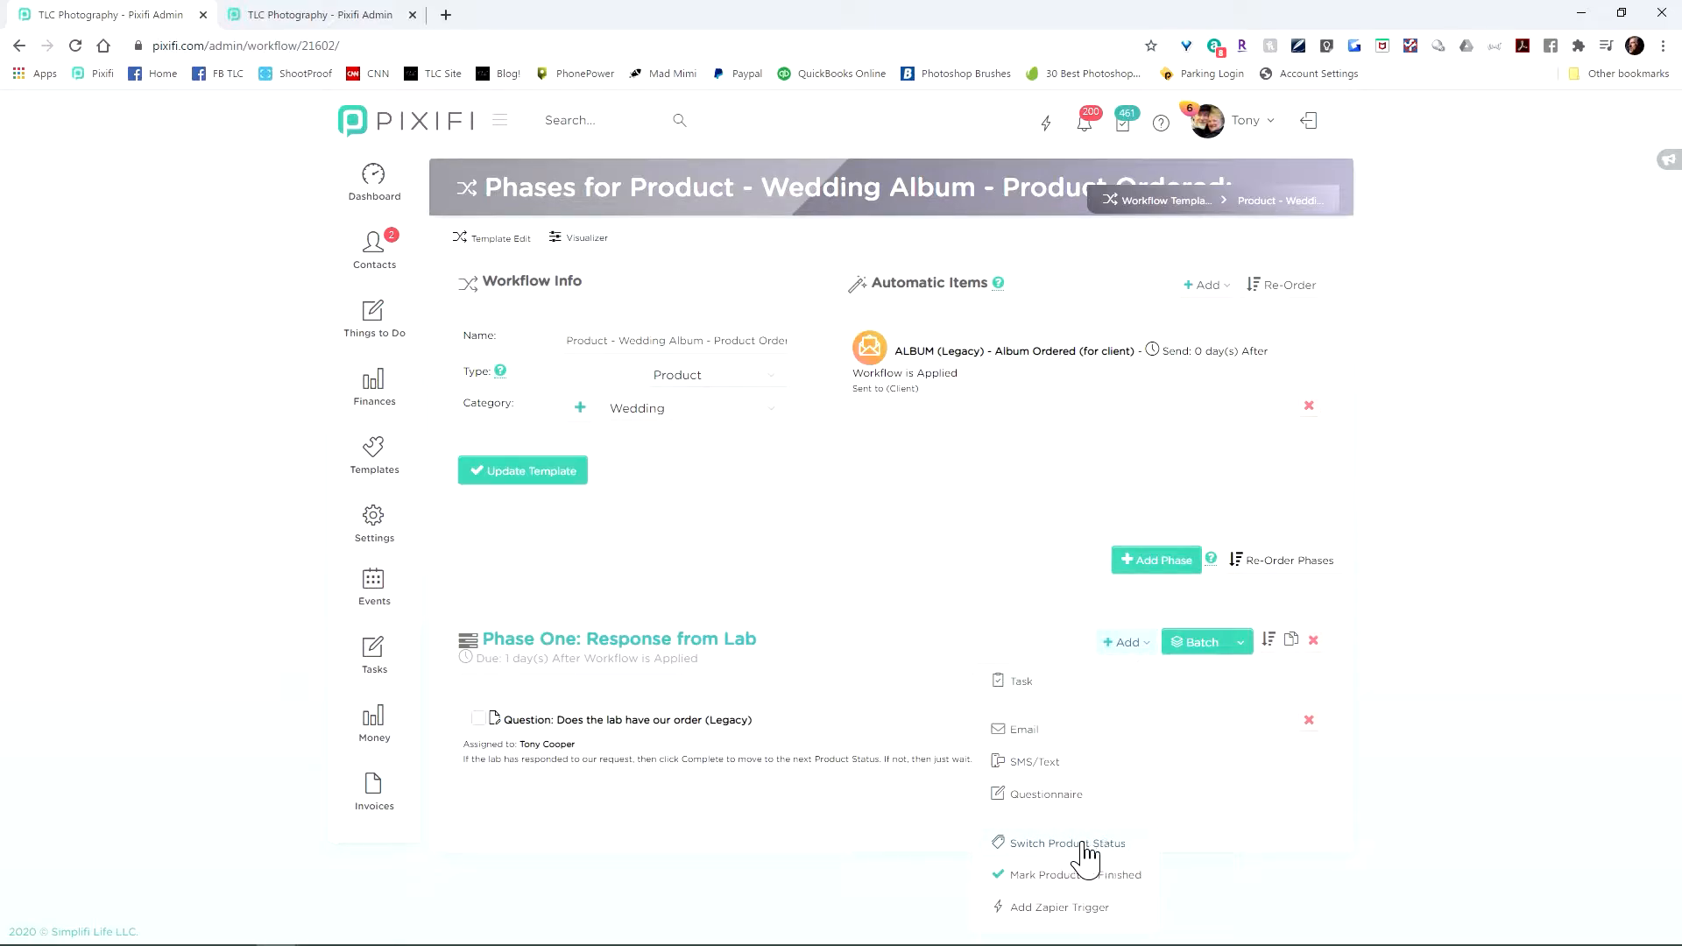
left_click(1070, 843)
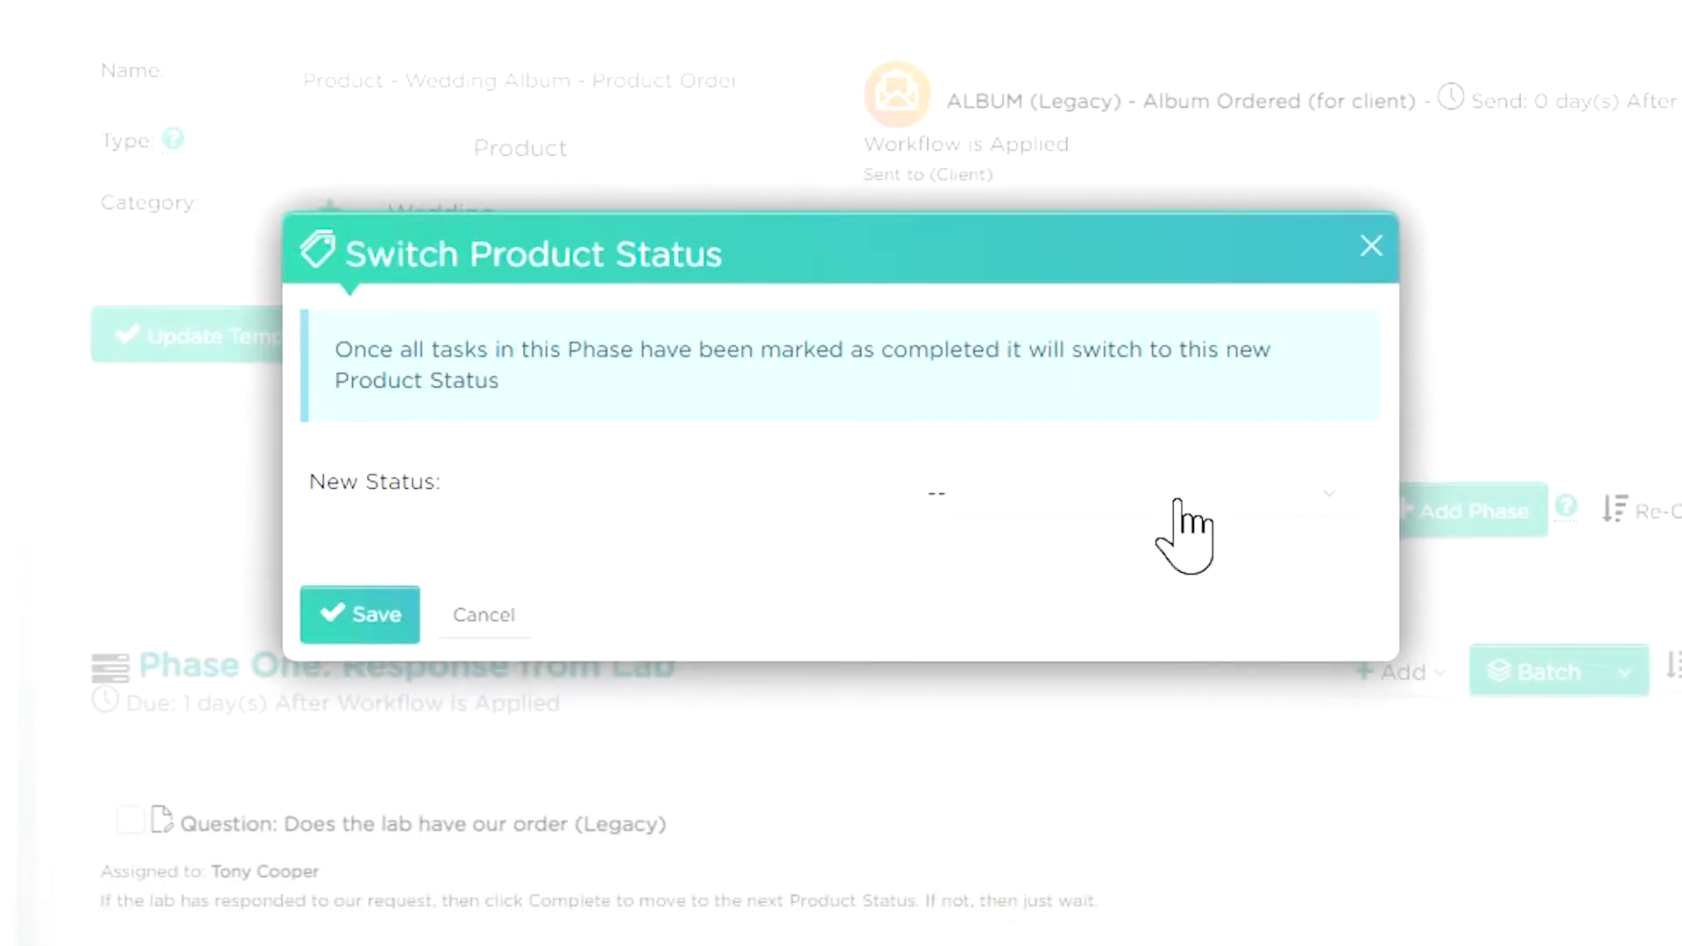
left_click(1006, 553)
left_click(1113, 843)
left_click(352, 613)
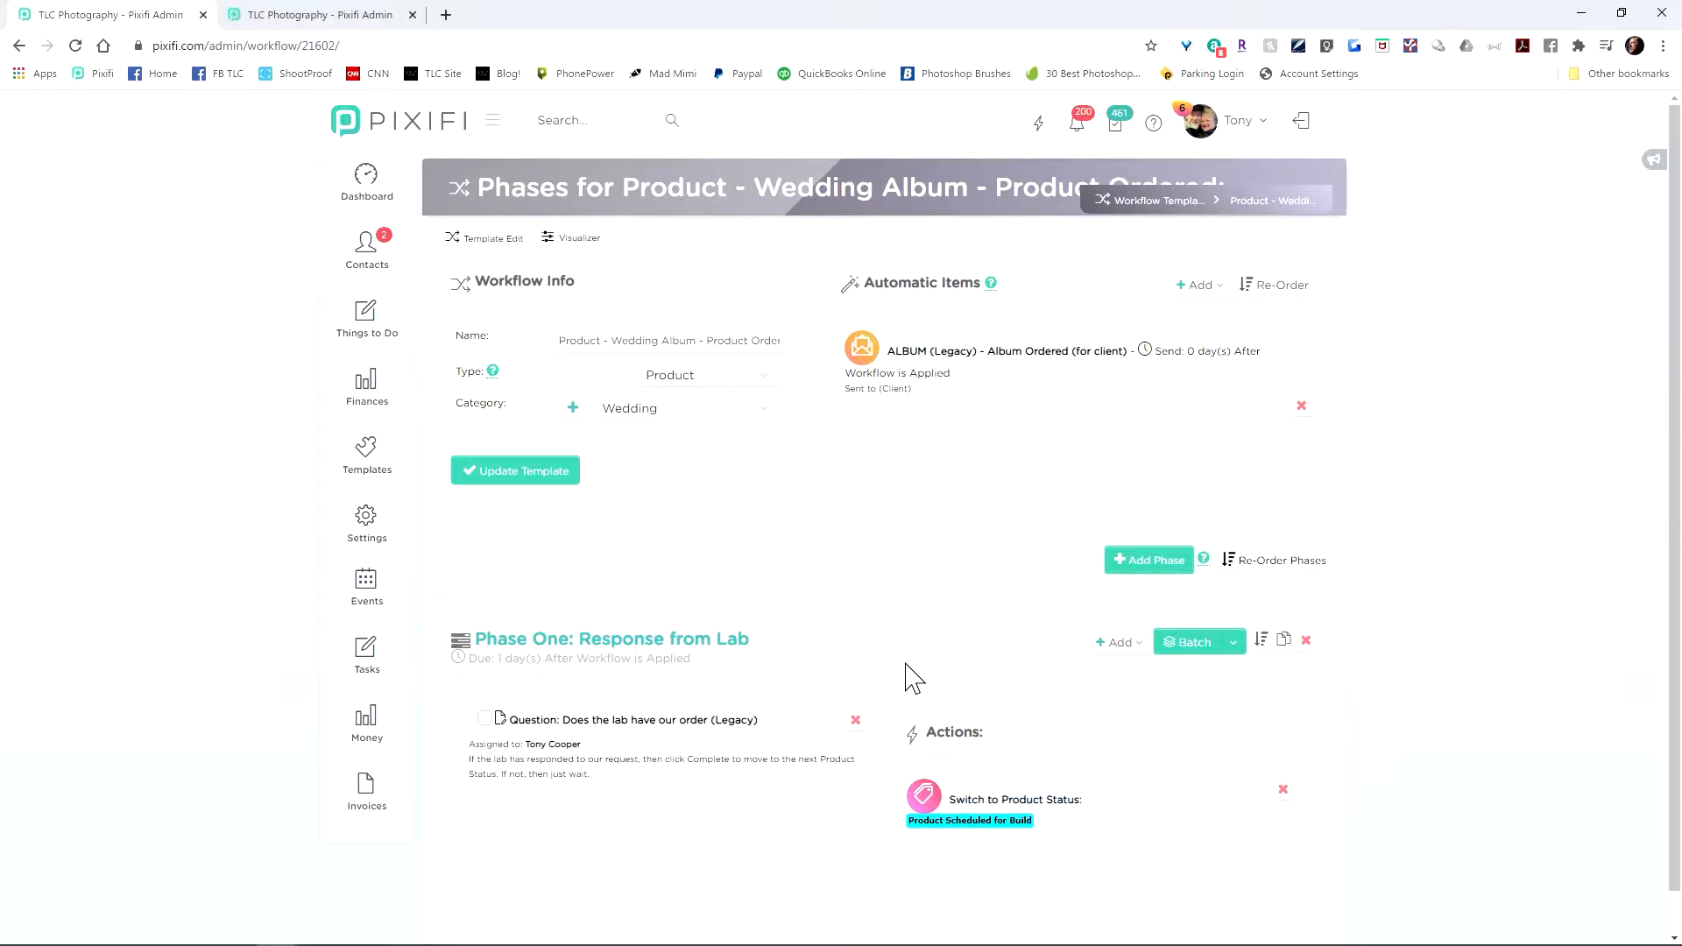
Review the product statuses list and examine the automation settings of the Product Scheduled for Build status
left_click(307, 15)
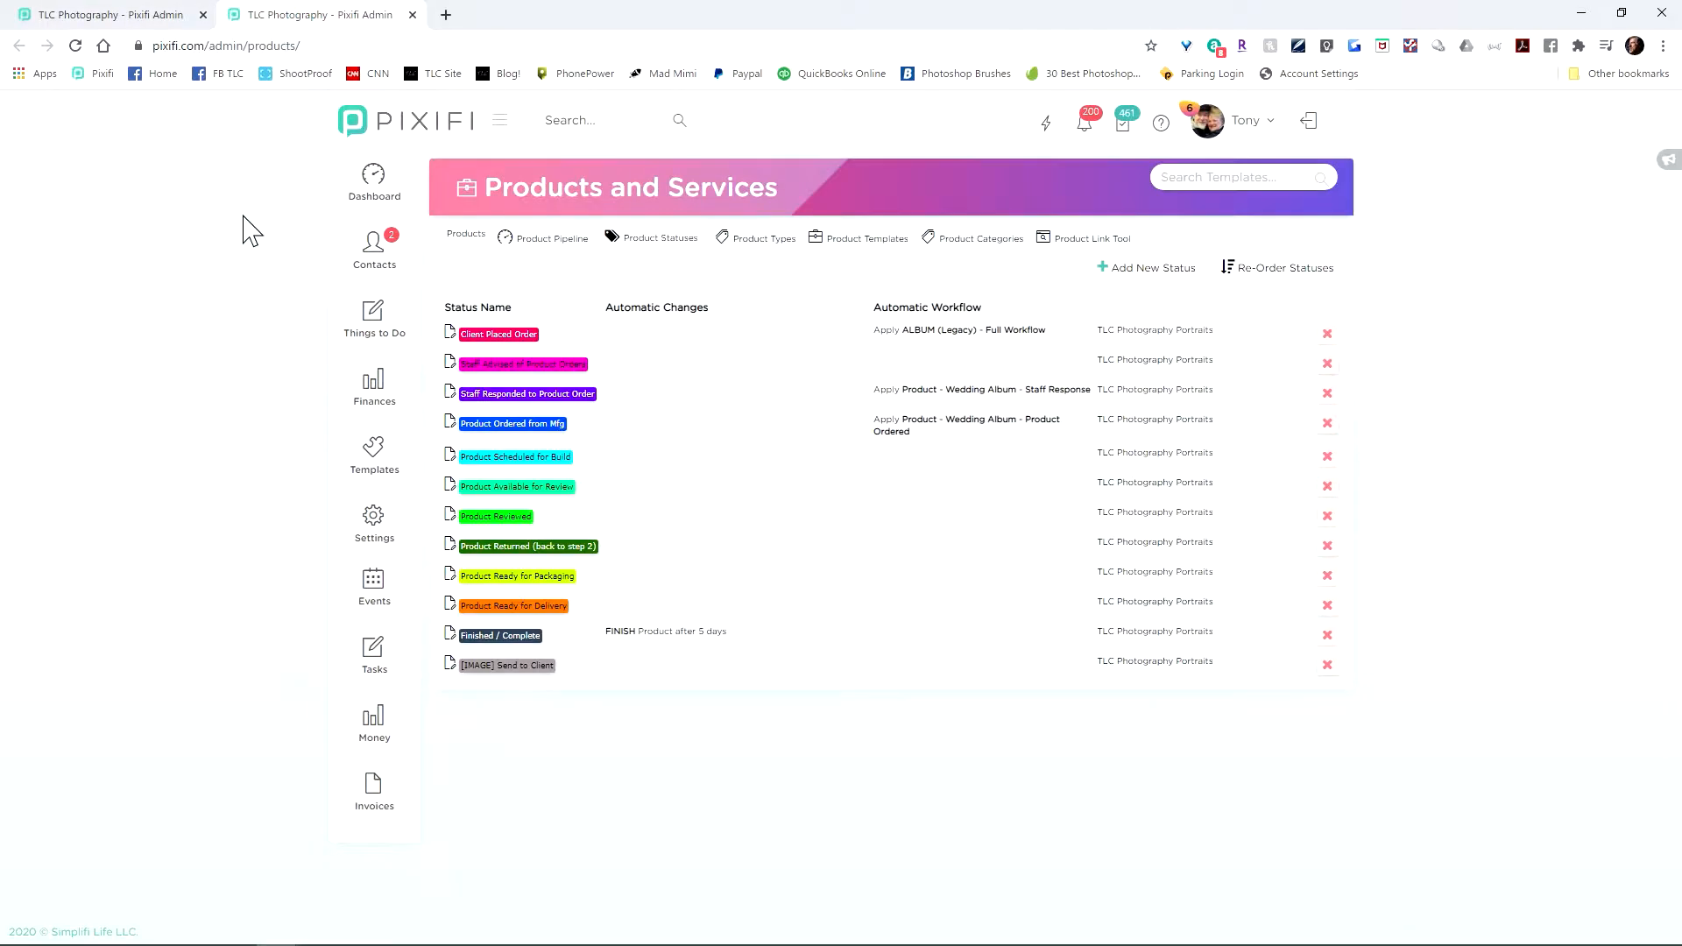
mouse_move(372, 451)
mouse_move(495, 451)
left_click(109, 14)
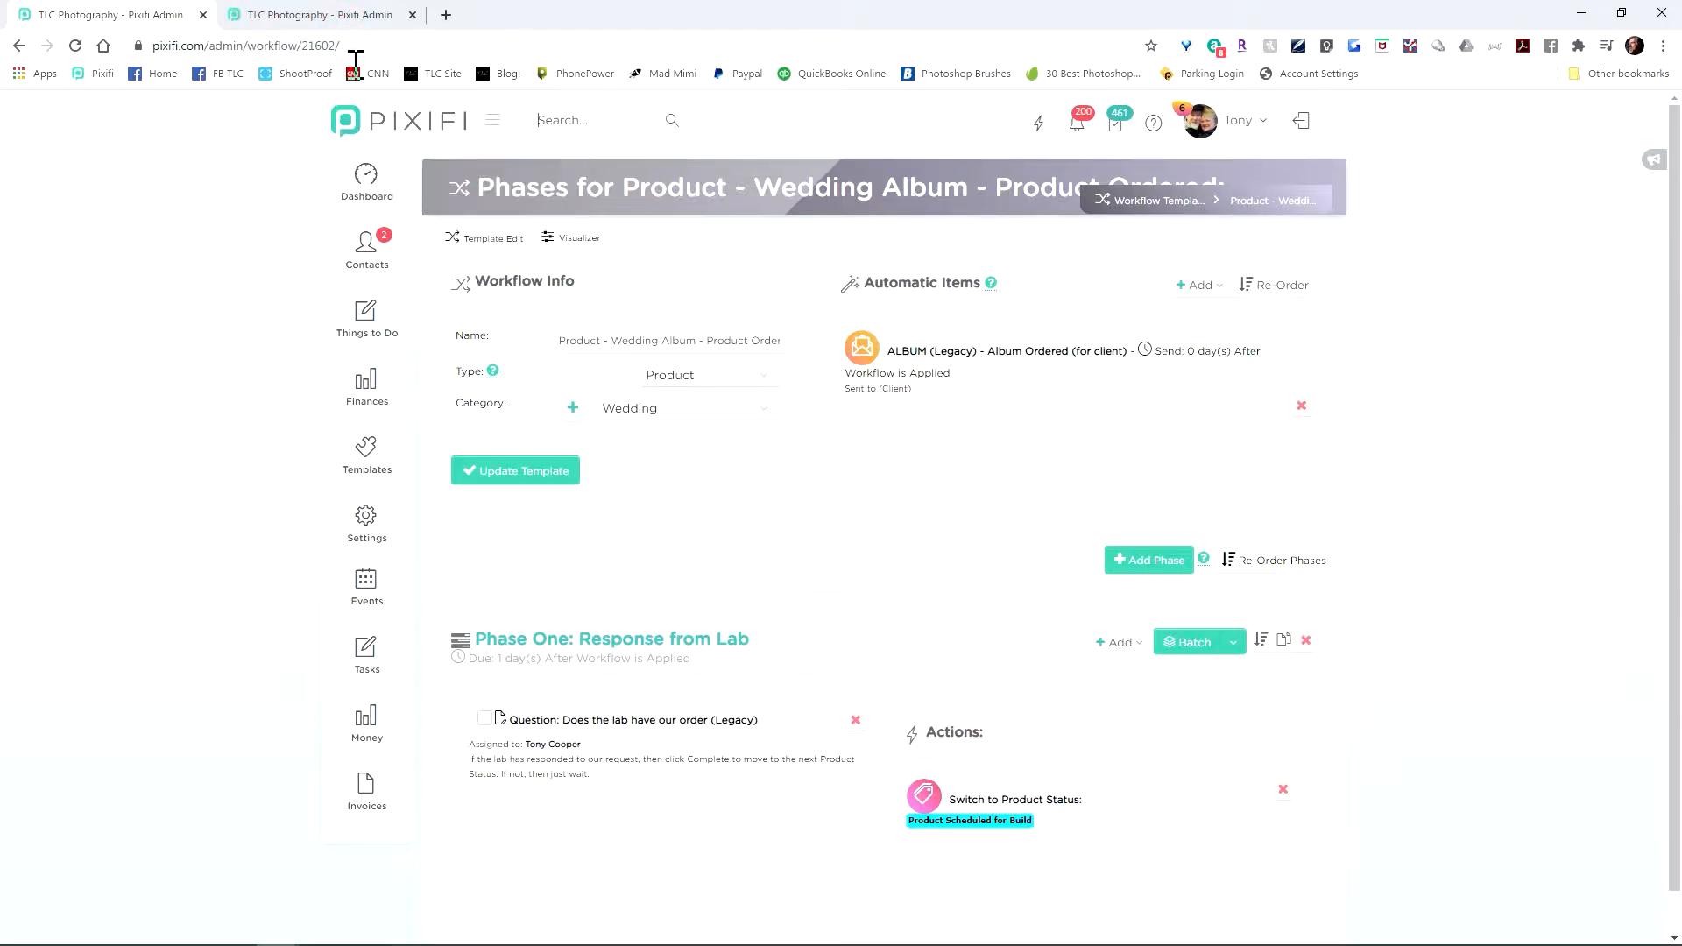
left_click(346, 15)
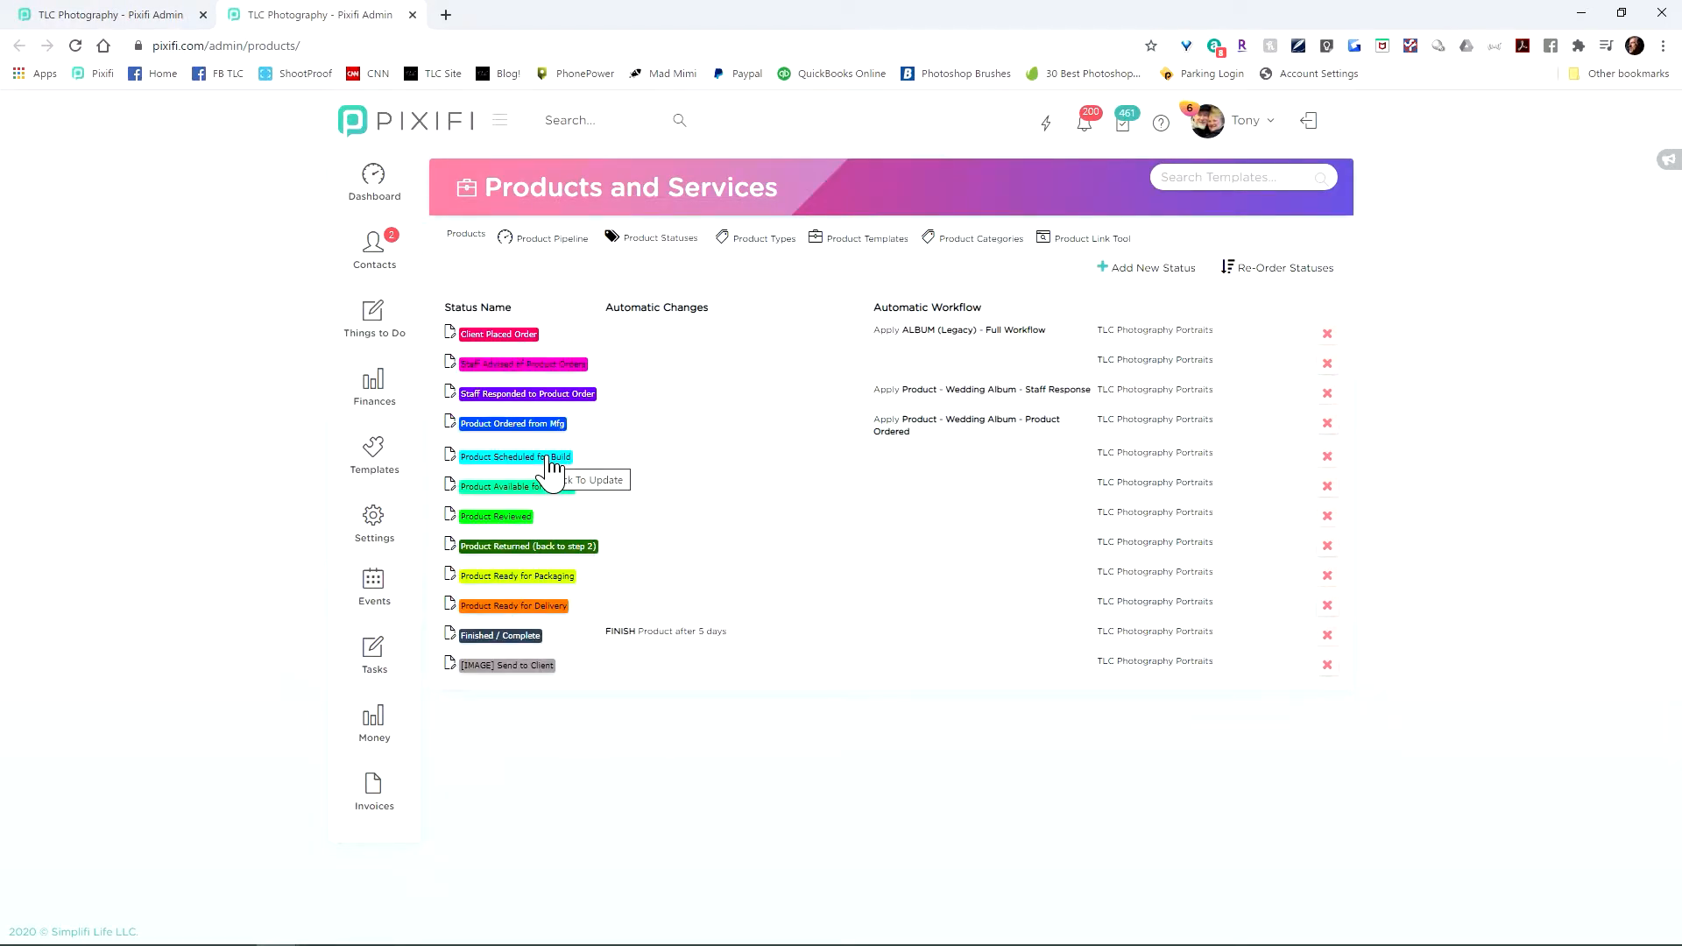
left_click(551, 463)
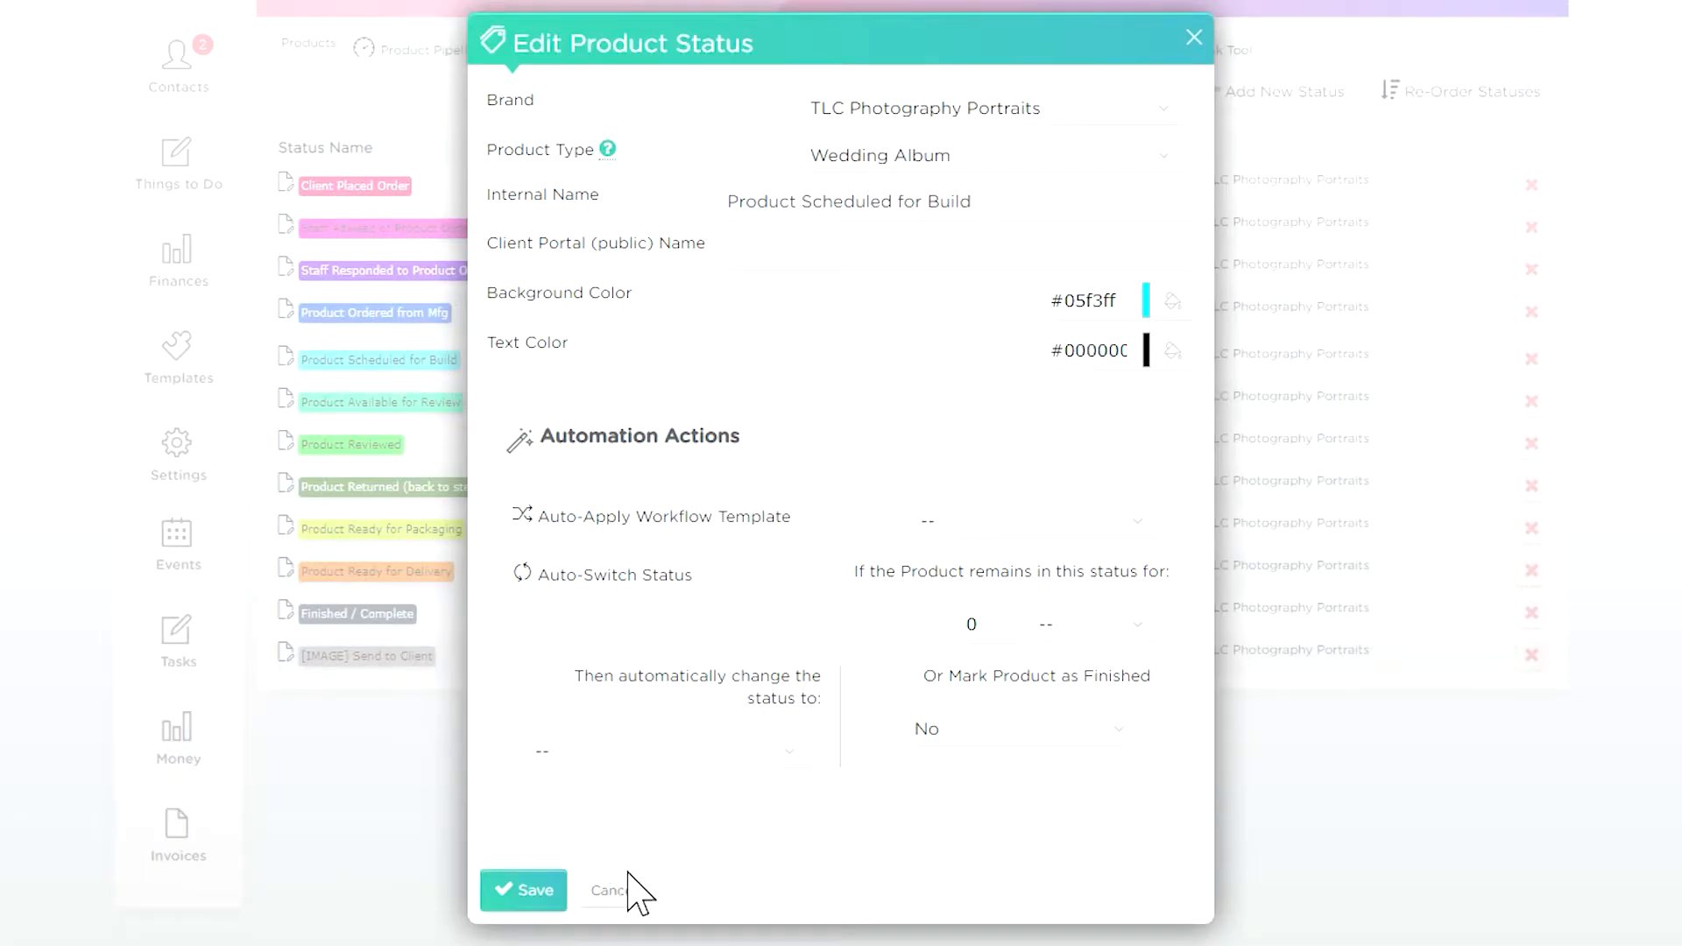
left_click(624, 890)
left_click(436, 361)
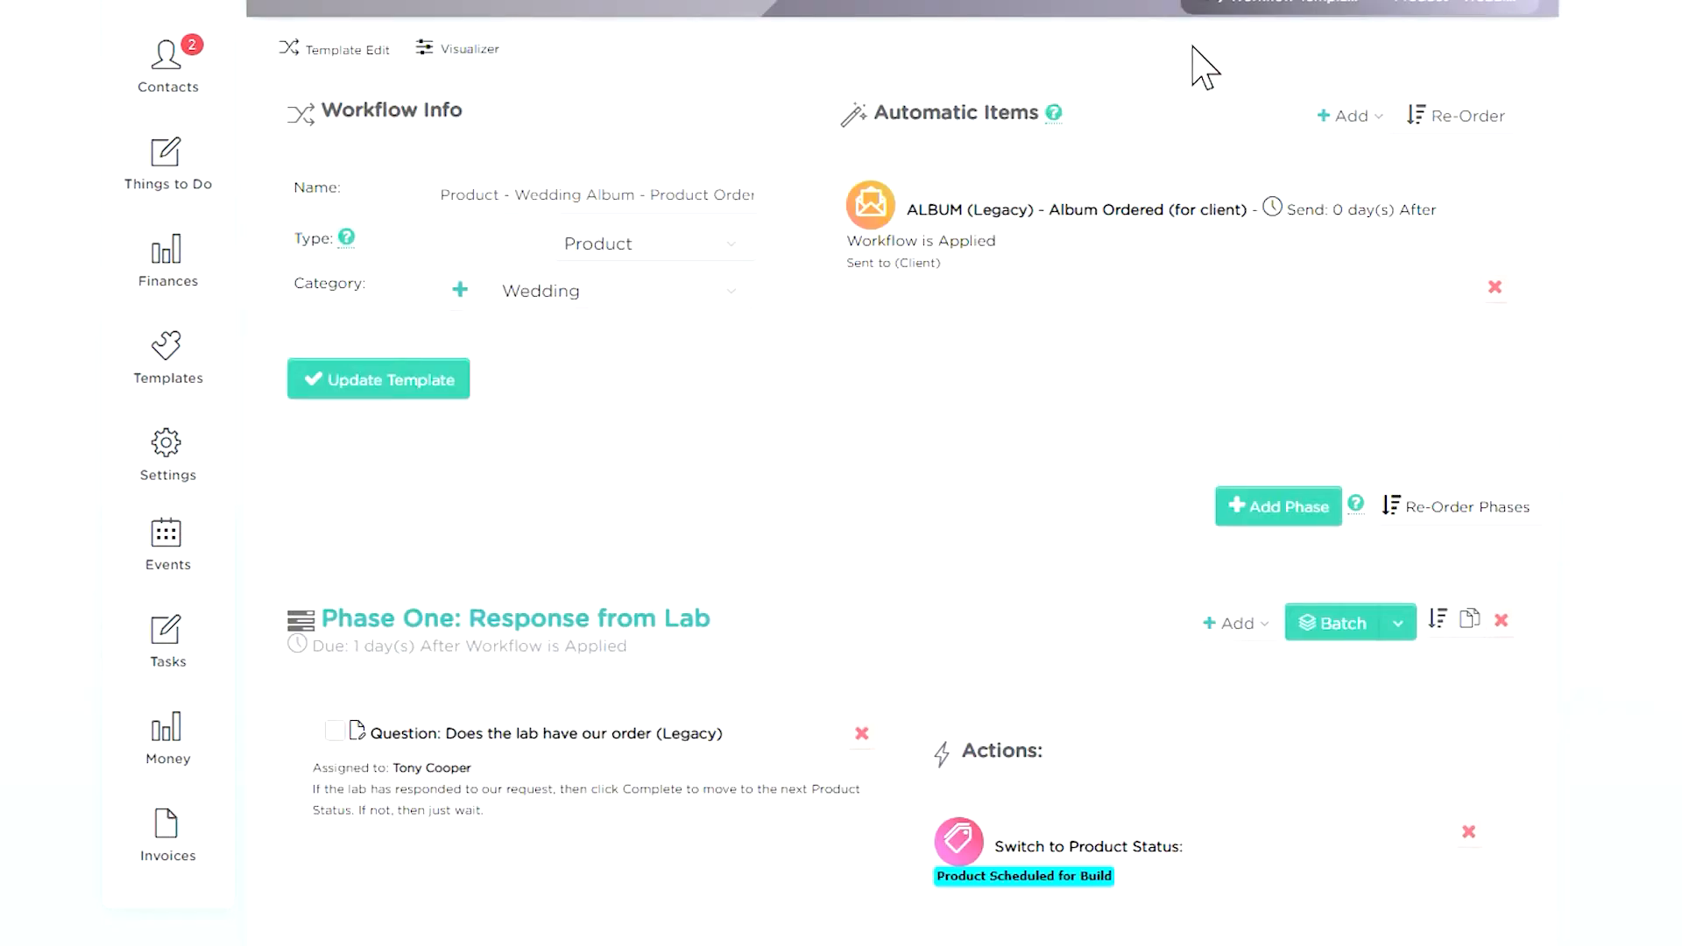
Duplicate the "Product - Wedding Album - Staff Response" workflow template and open the copy for editing
left_click(1290, 4)
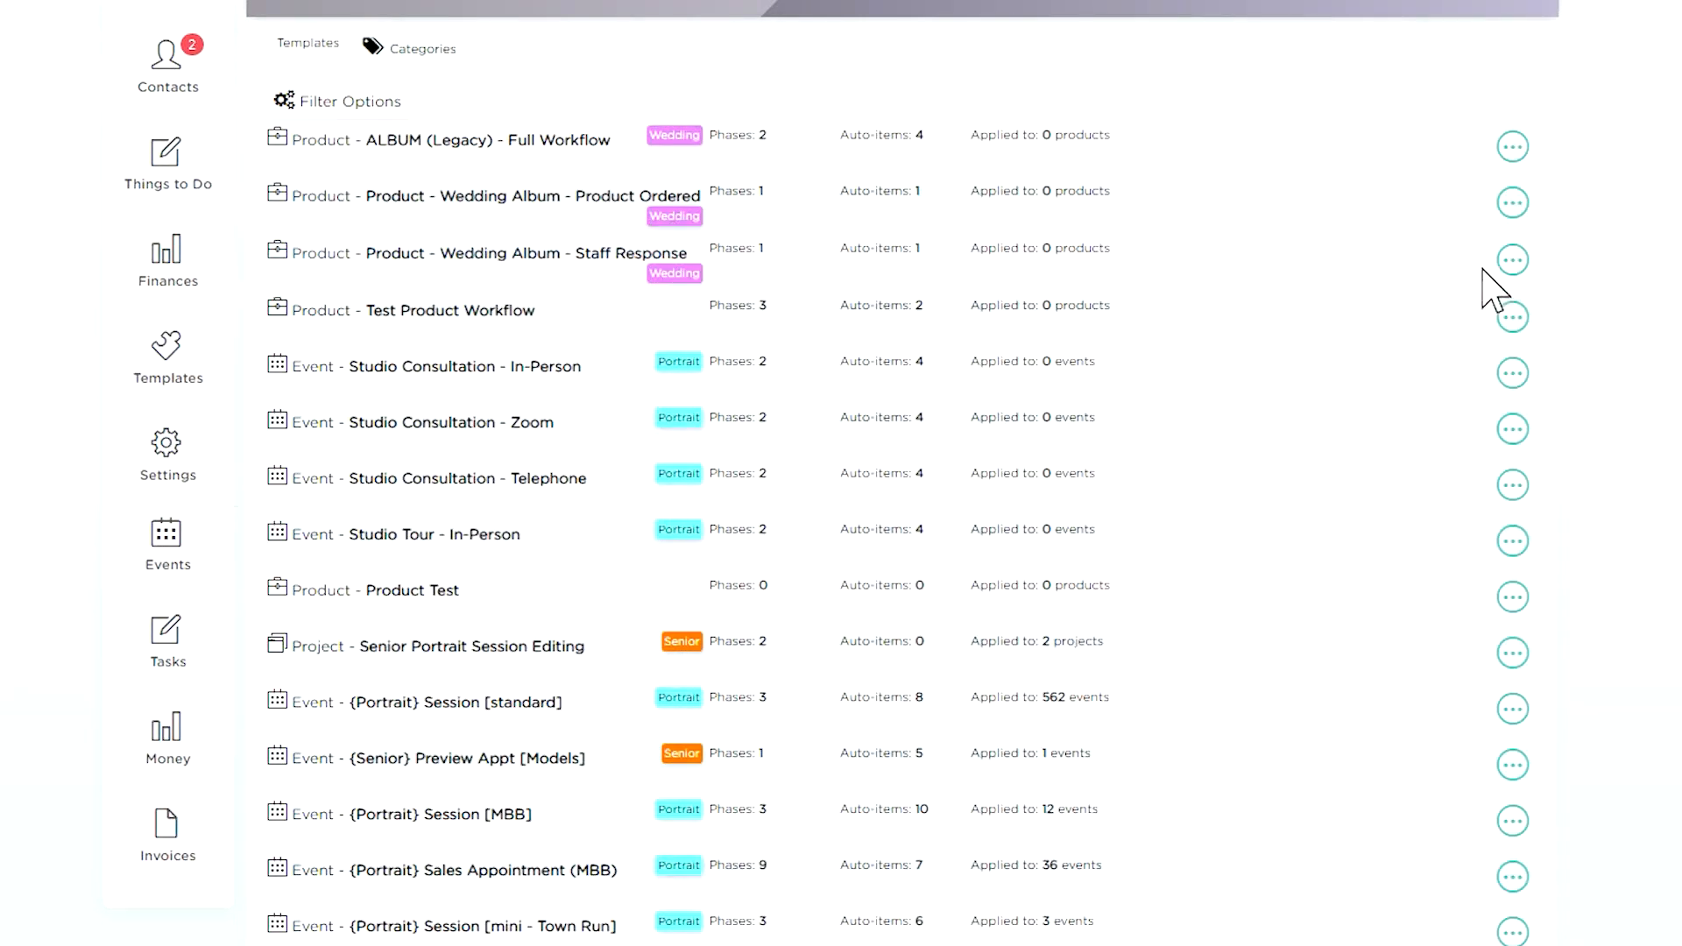
left_click(1517, 263)
left_click(1441, 368)
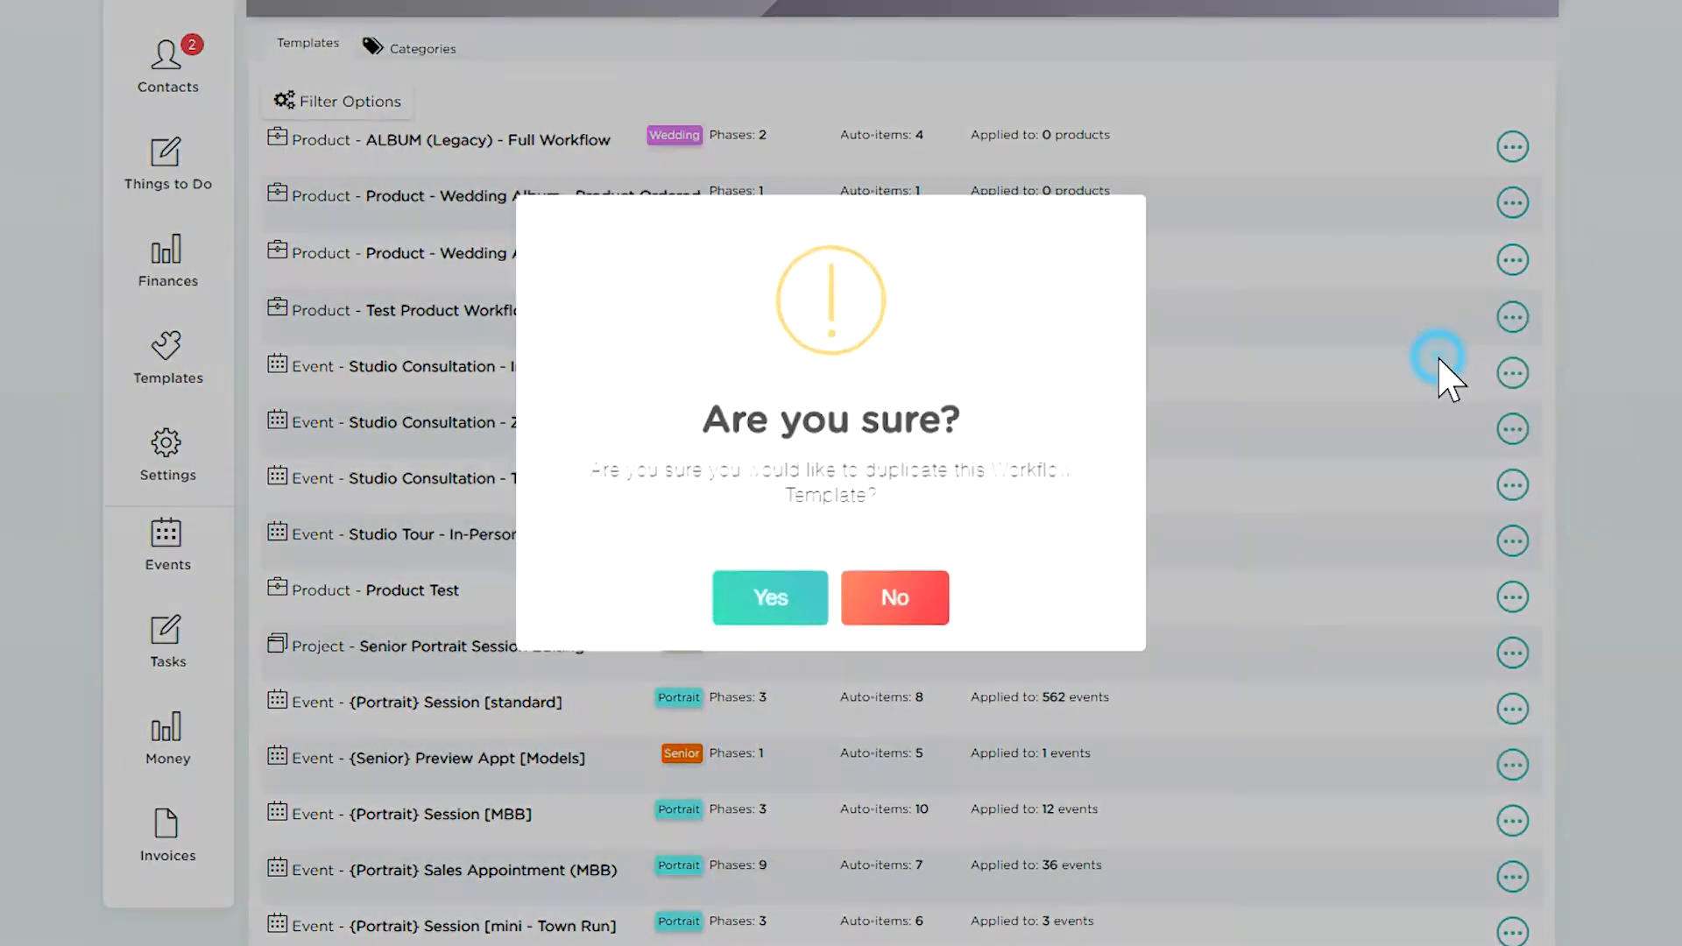
left_click(799, 599)
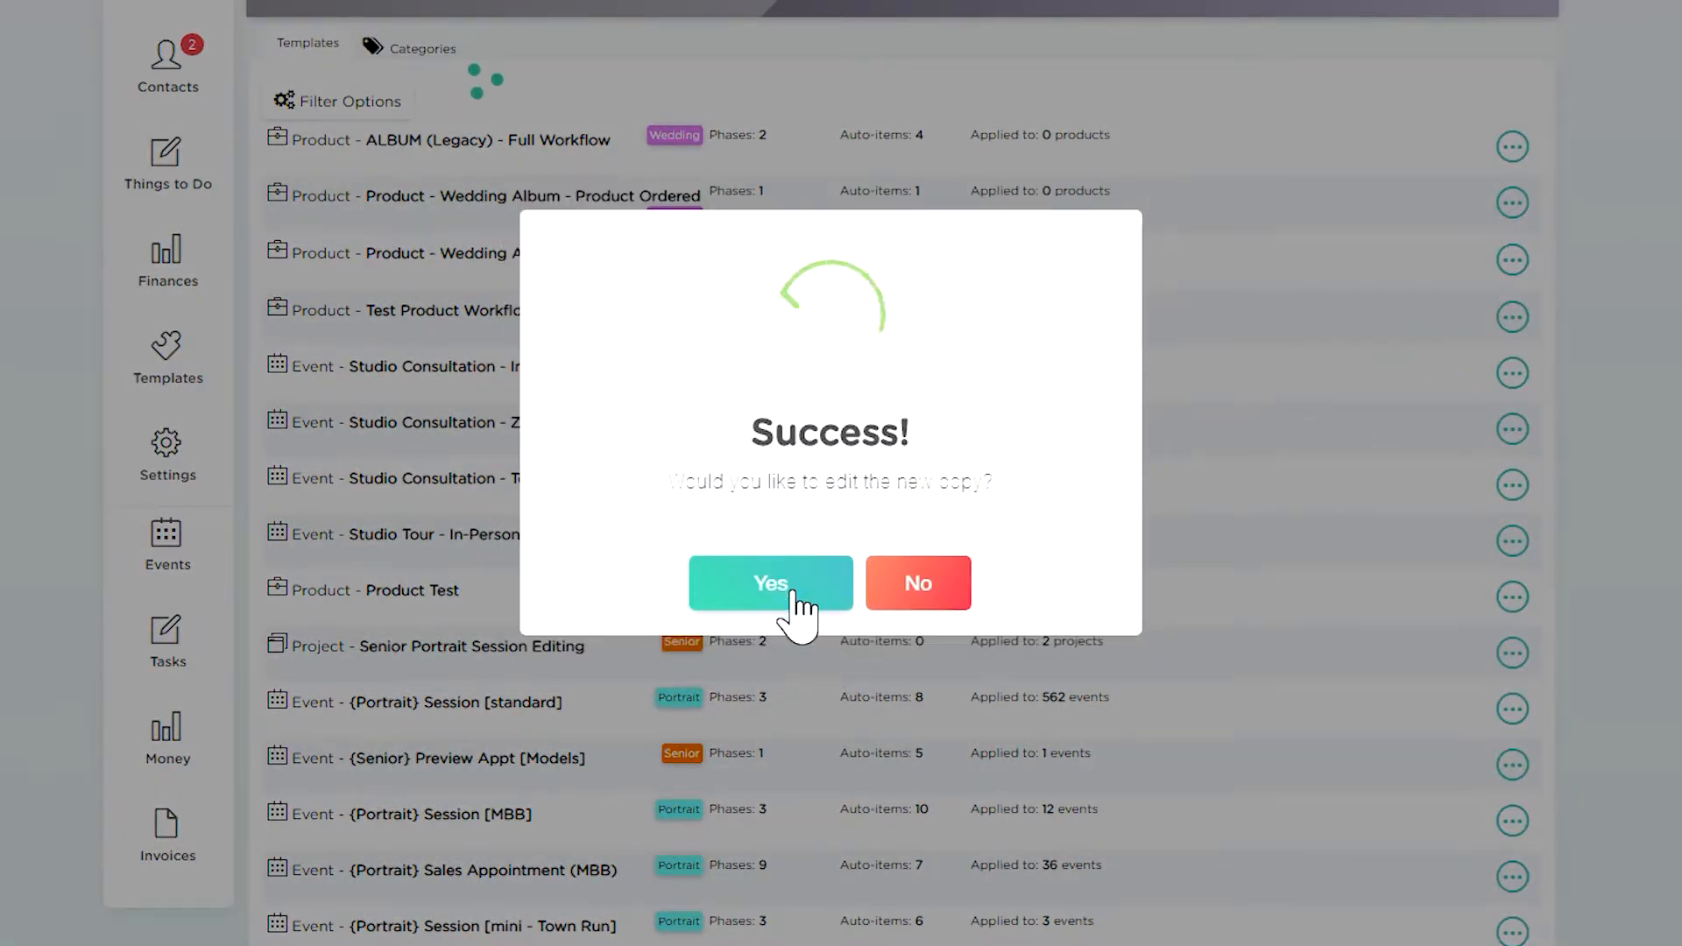
left_click(793, 594)
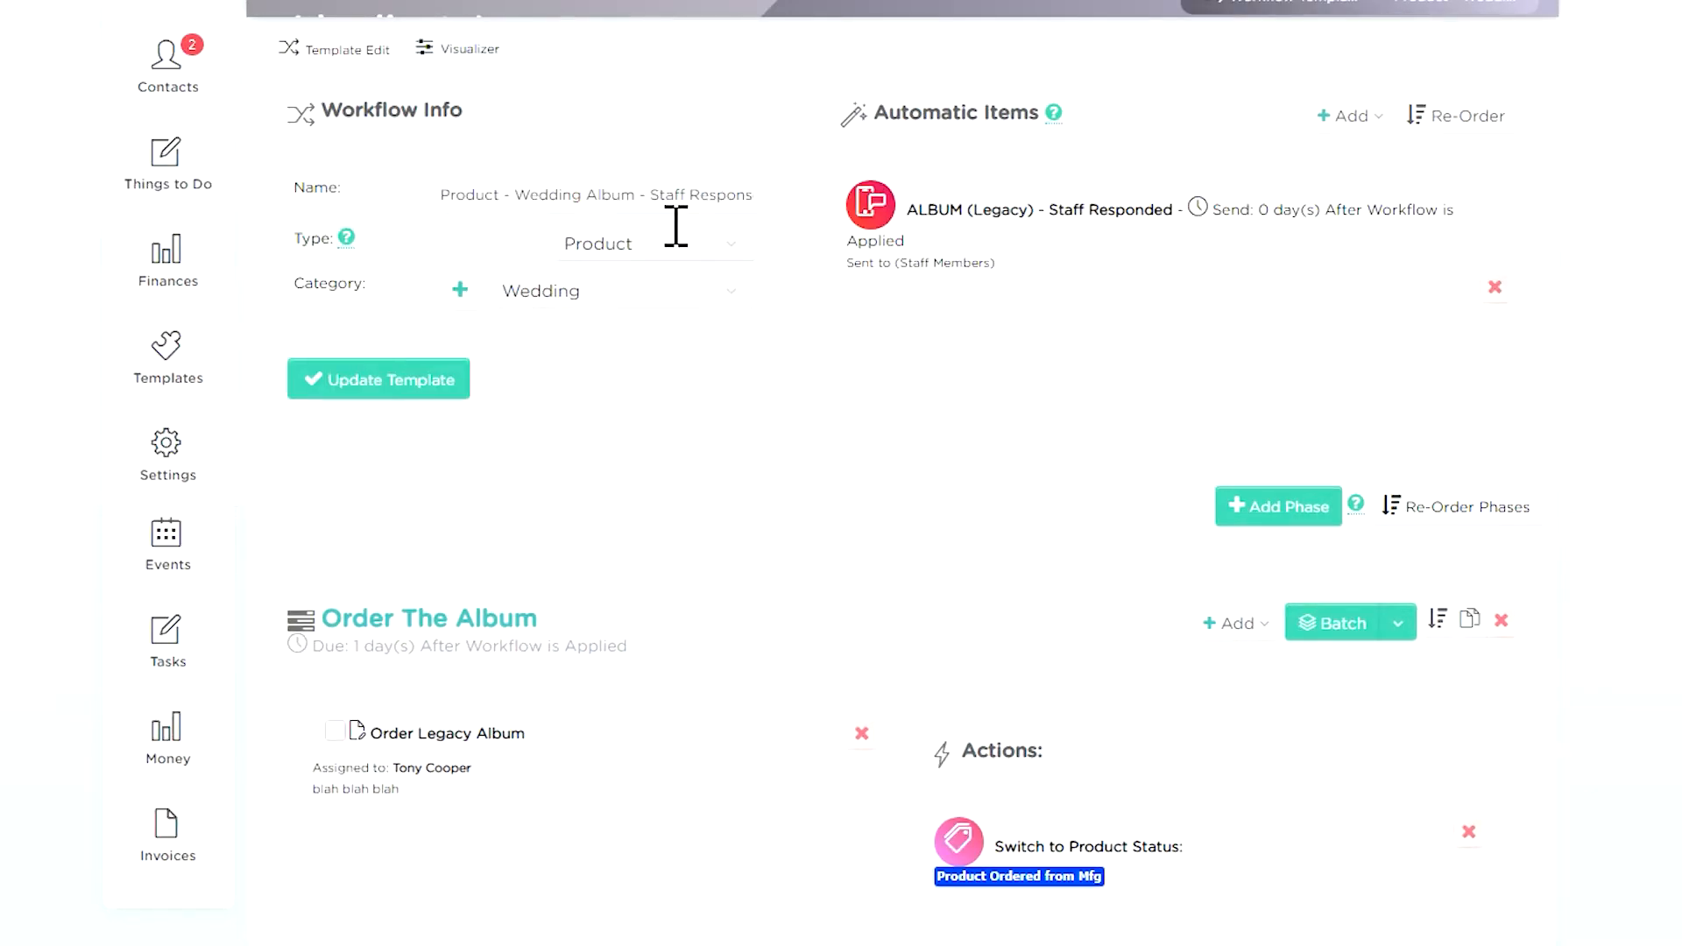
Change the copy's name to "Product - Wedding Album - Has Album Been Finished?" and delete its "ALBUM (Legacy) - Staff Responded" automatic item
left_click_drag(650, 195, 808, 214)
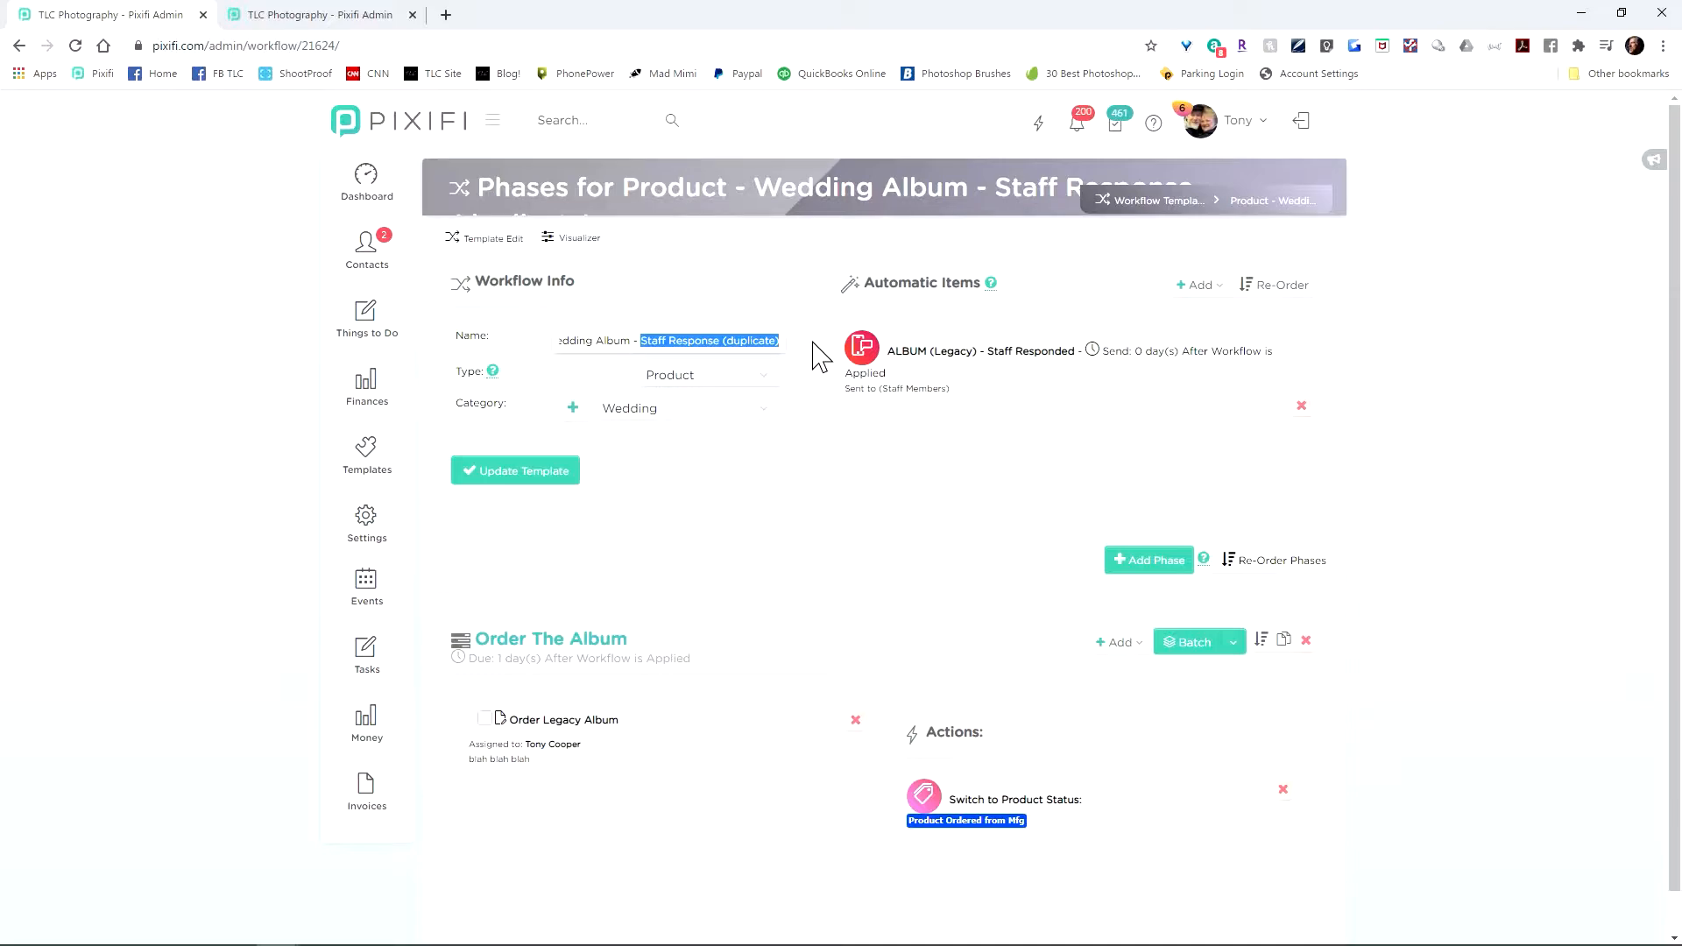
type("Has")
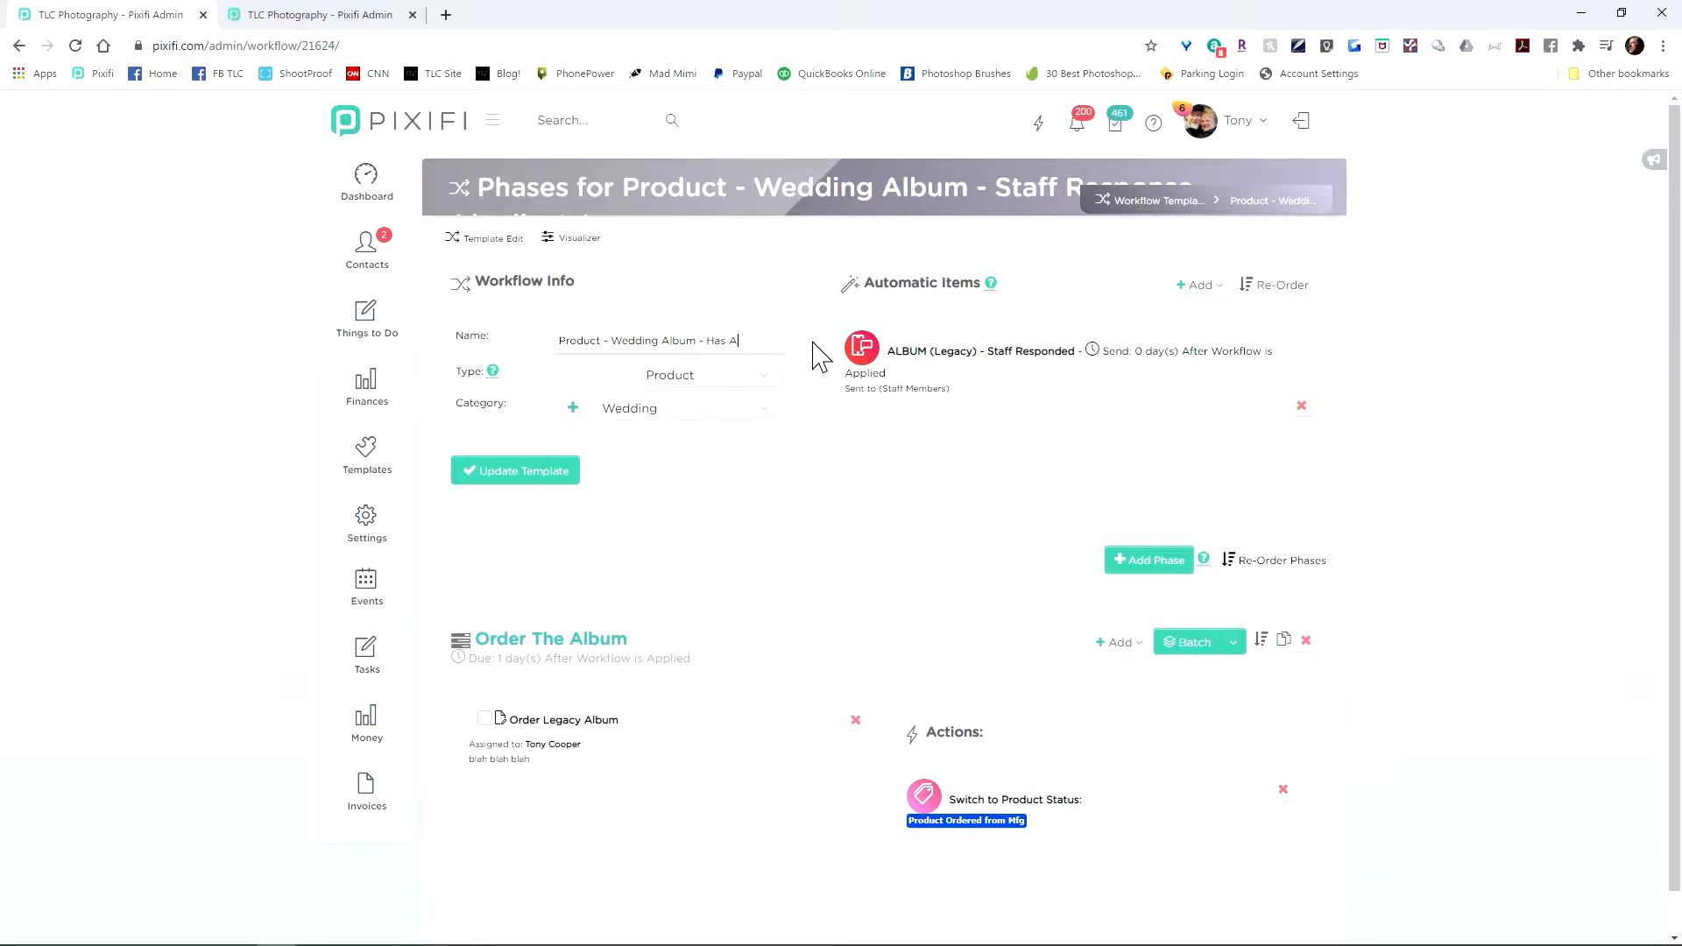
type(" Album Been Finished?")
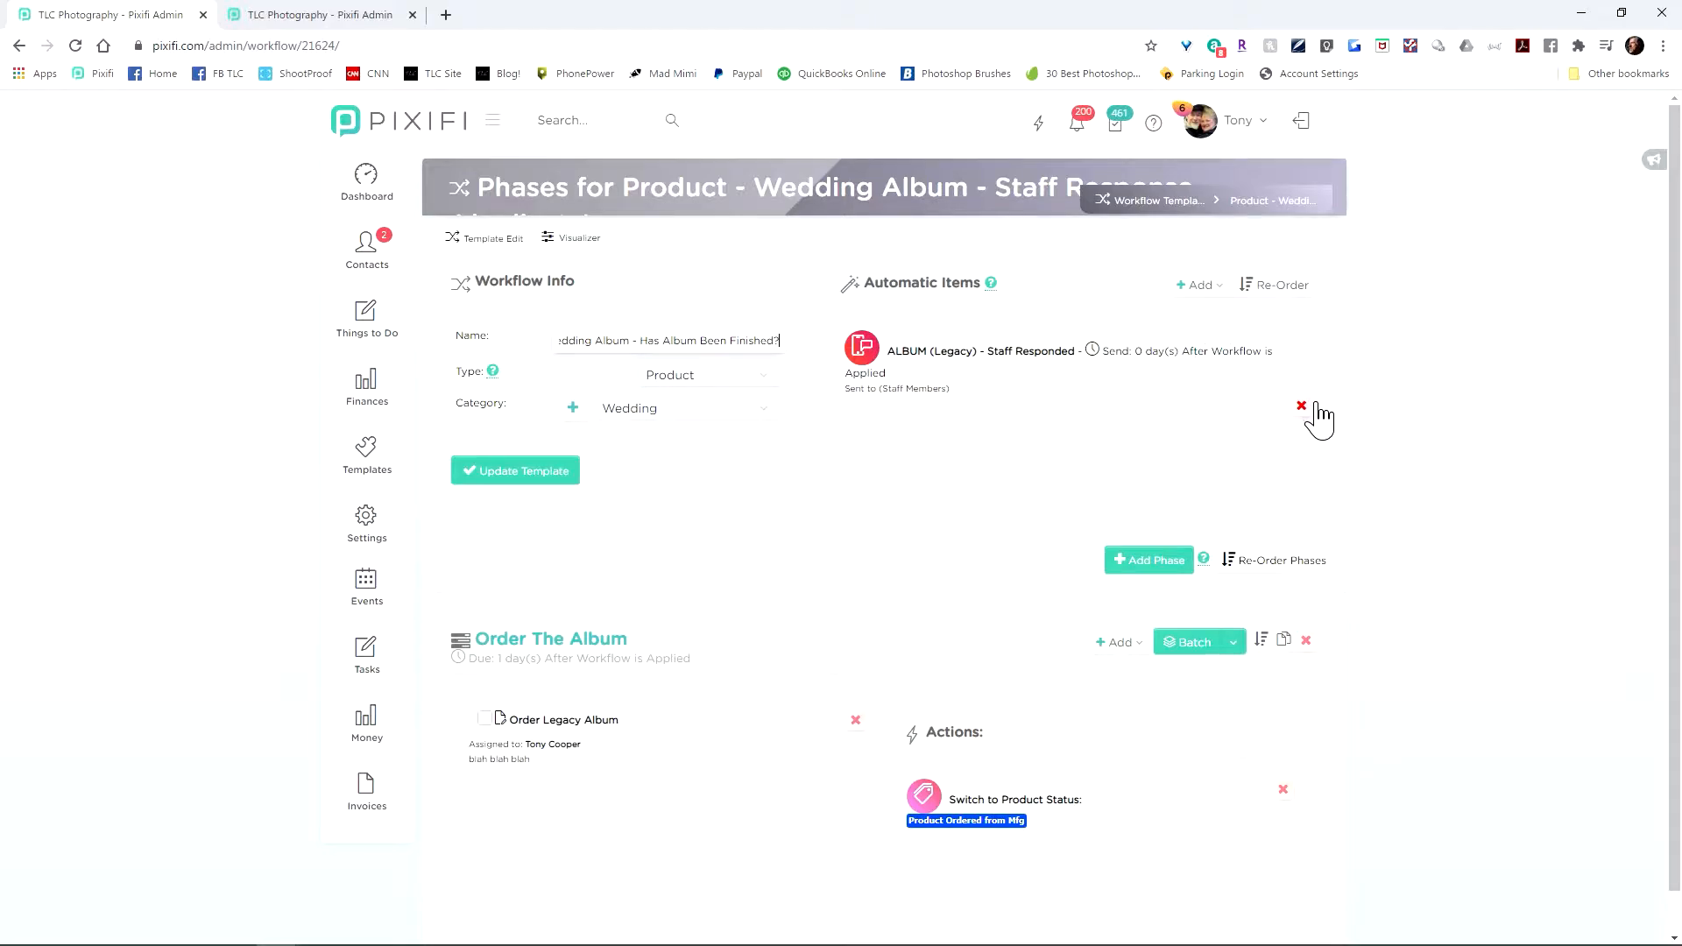
left_click(1315, 407)
left_click(798, 622)
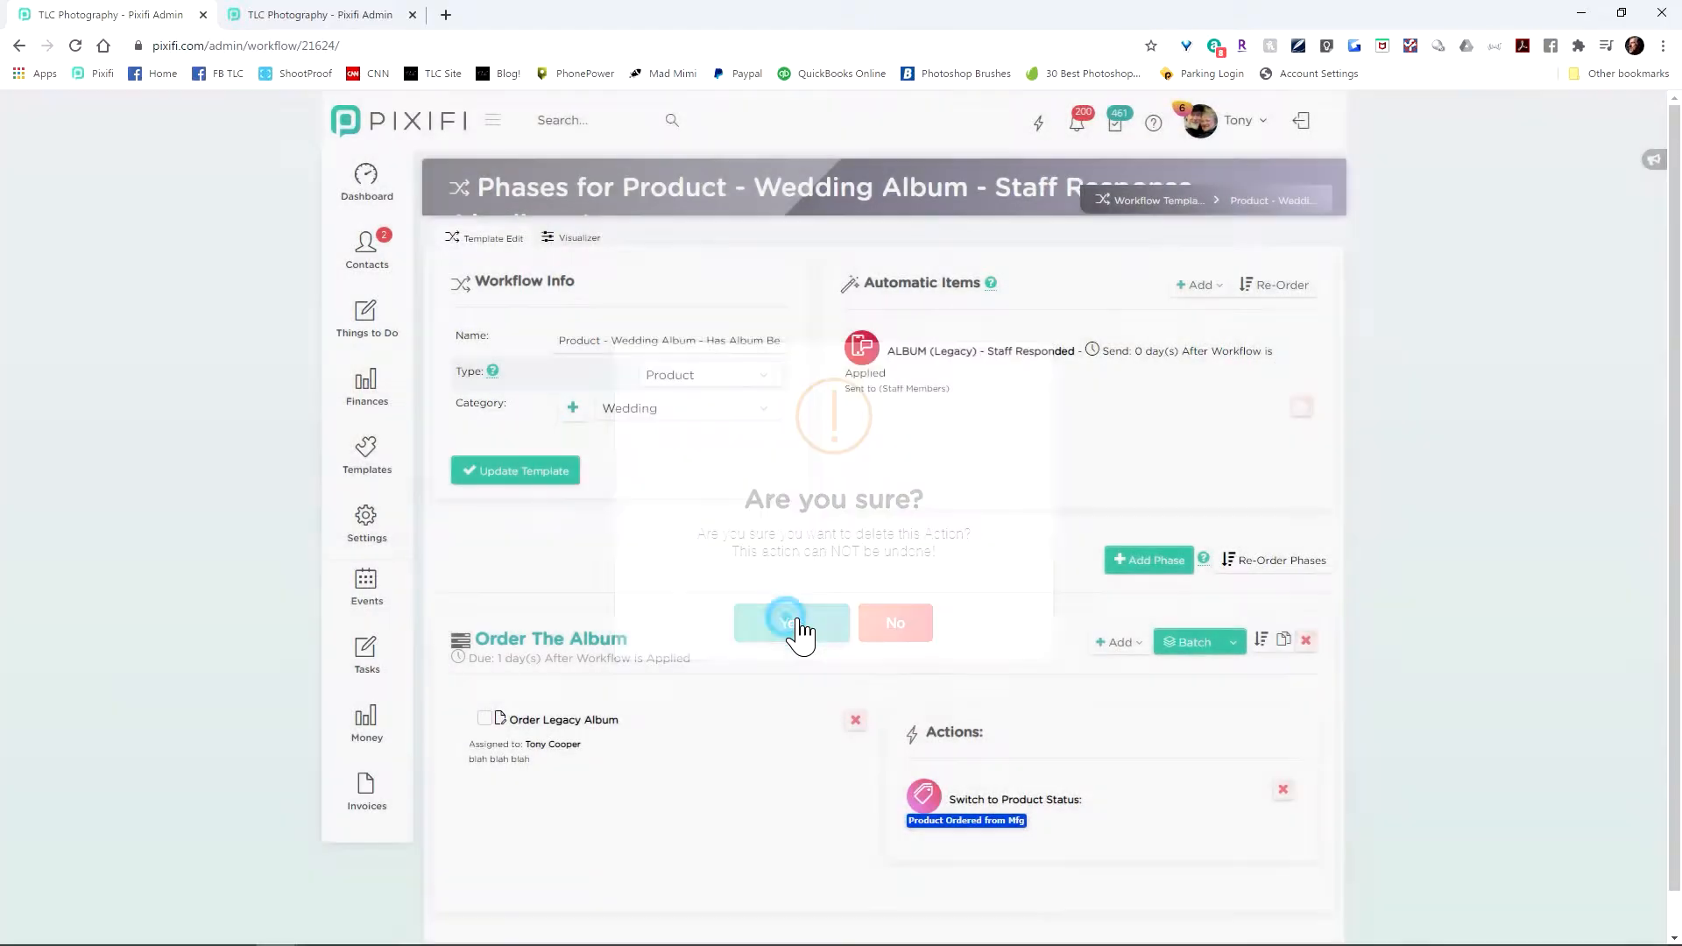
left_click(1199, 285)
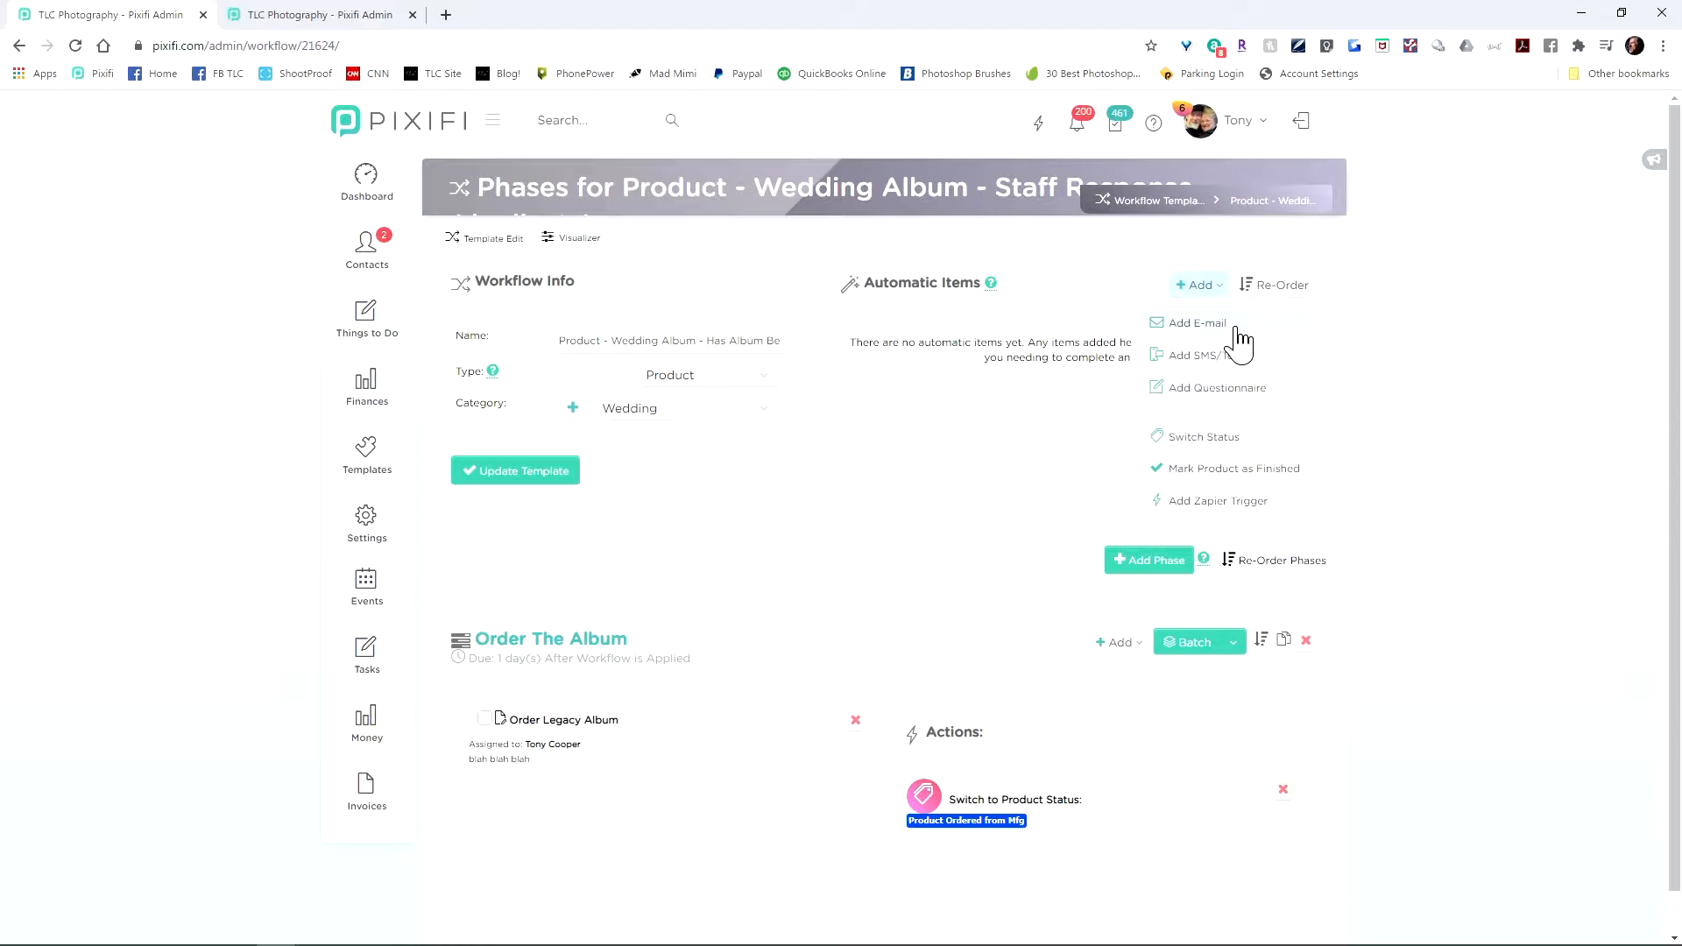
left_click(1231, 324)
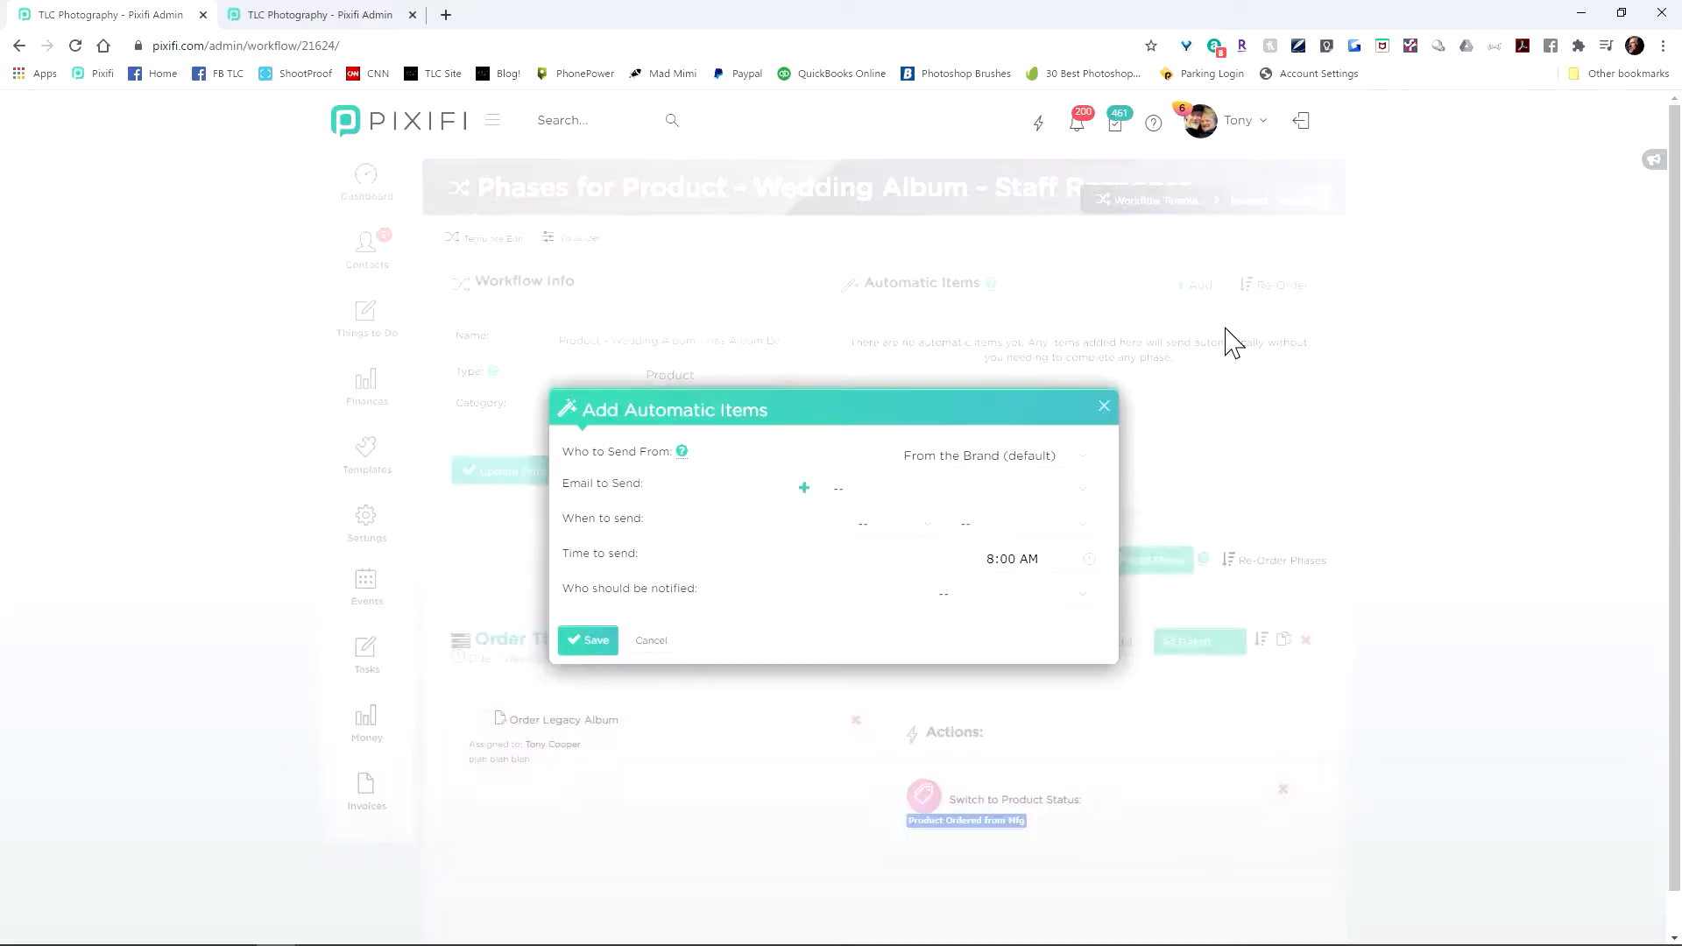
left_click(650, 641)
Start a new SMS/Text automatic item and create a text template for it named "Album (Legacy) - Has Lab Finished"
left_click(1230, 290)
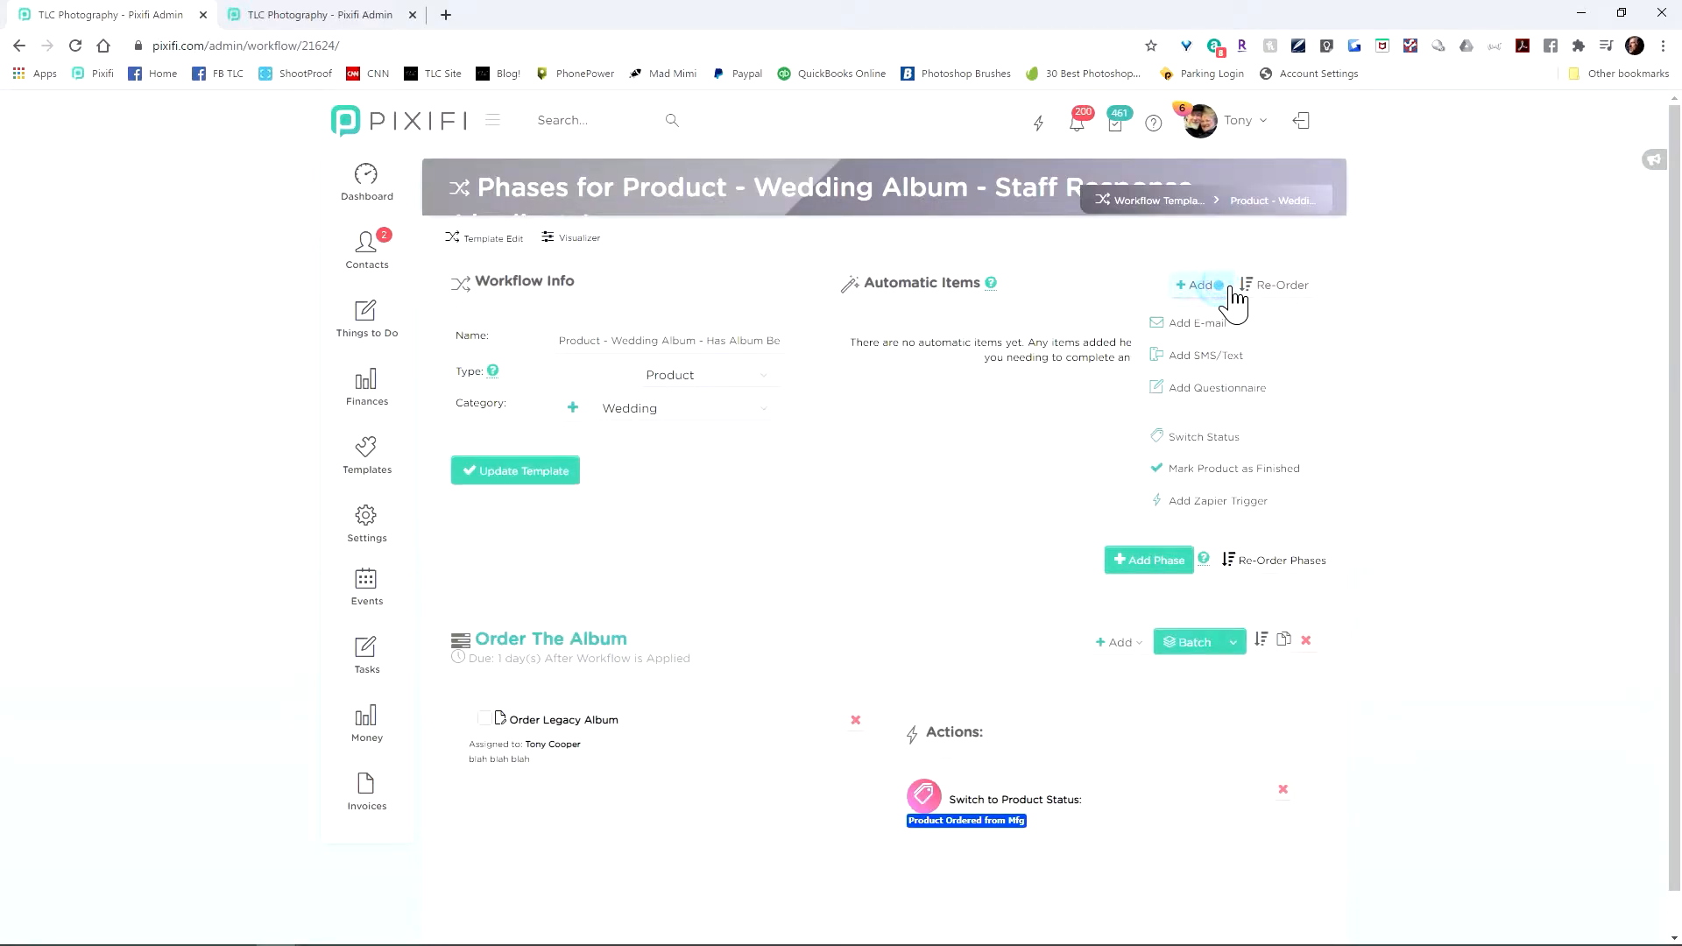
left_click(1237, 362)
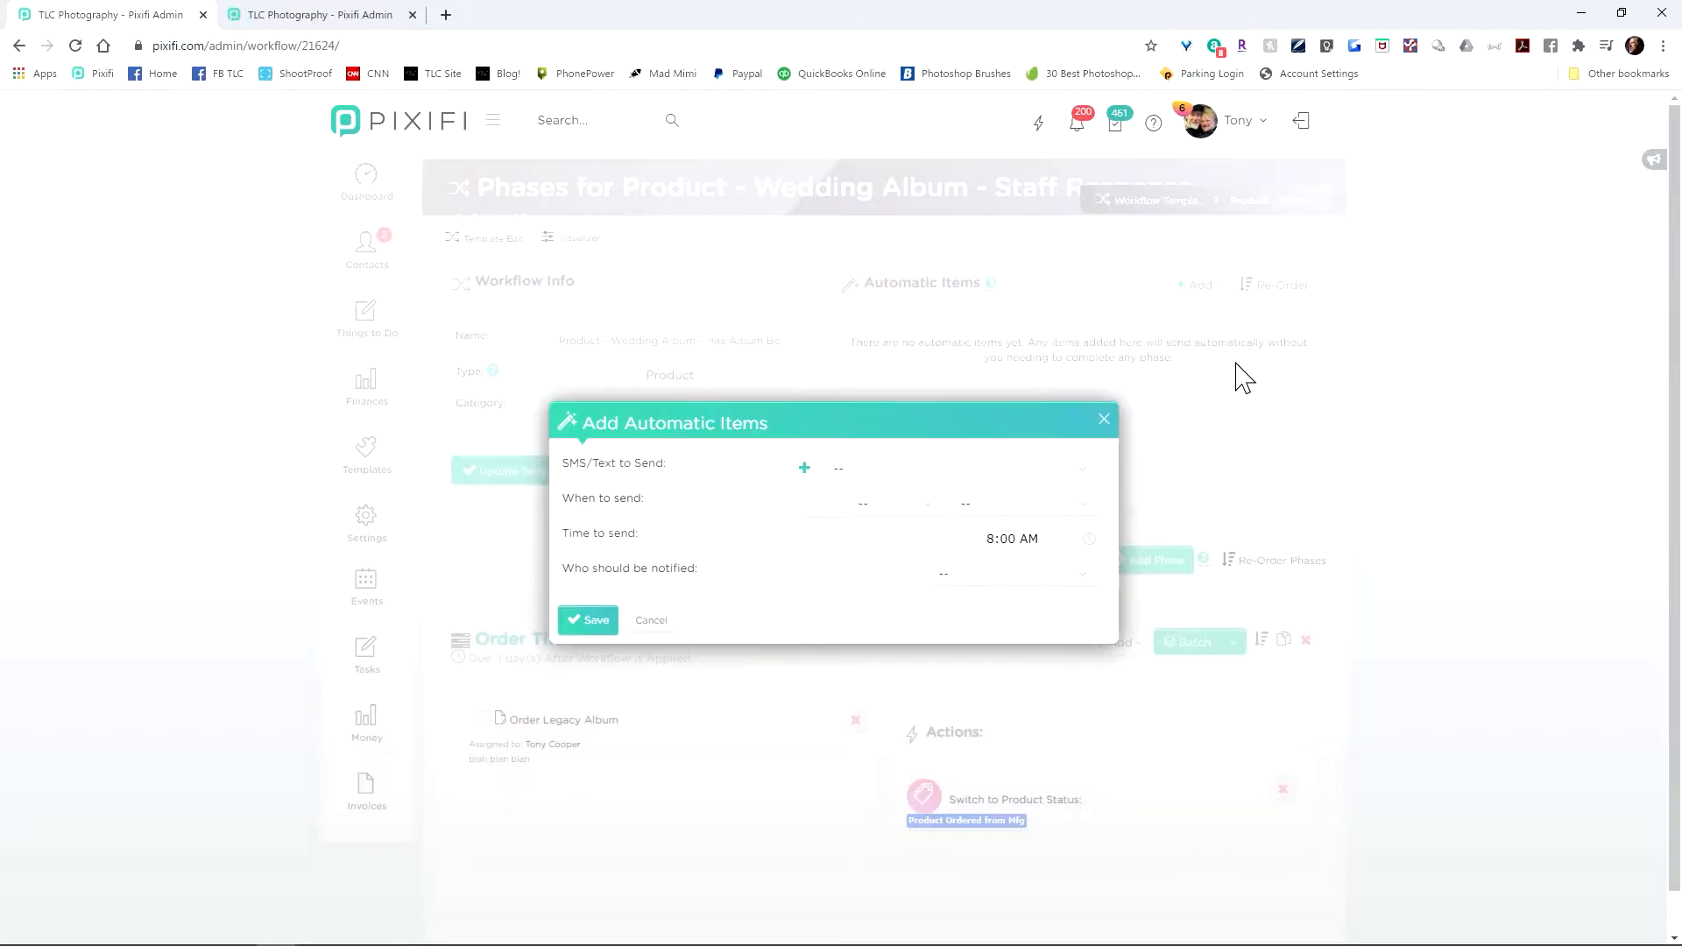
left_click(807, 467)
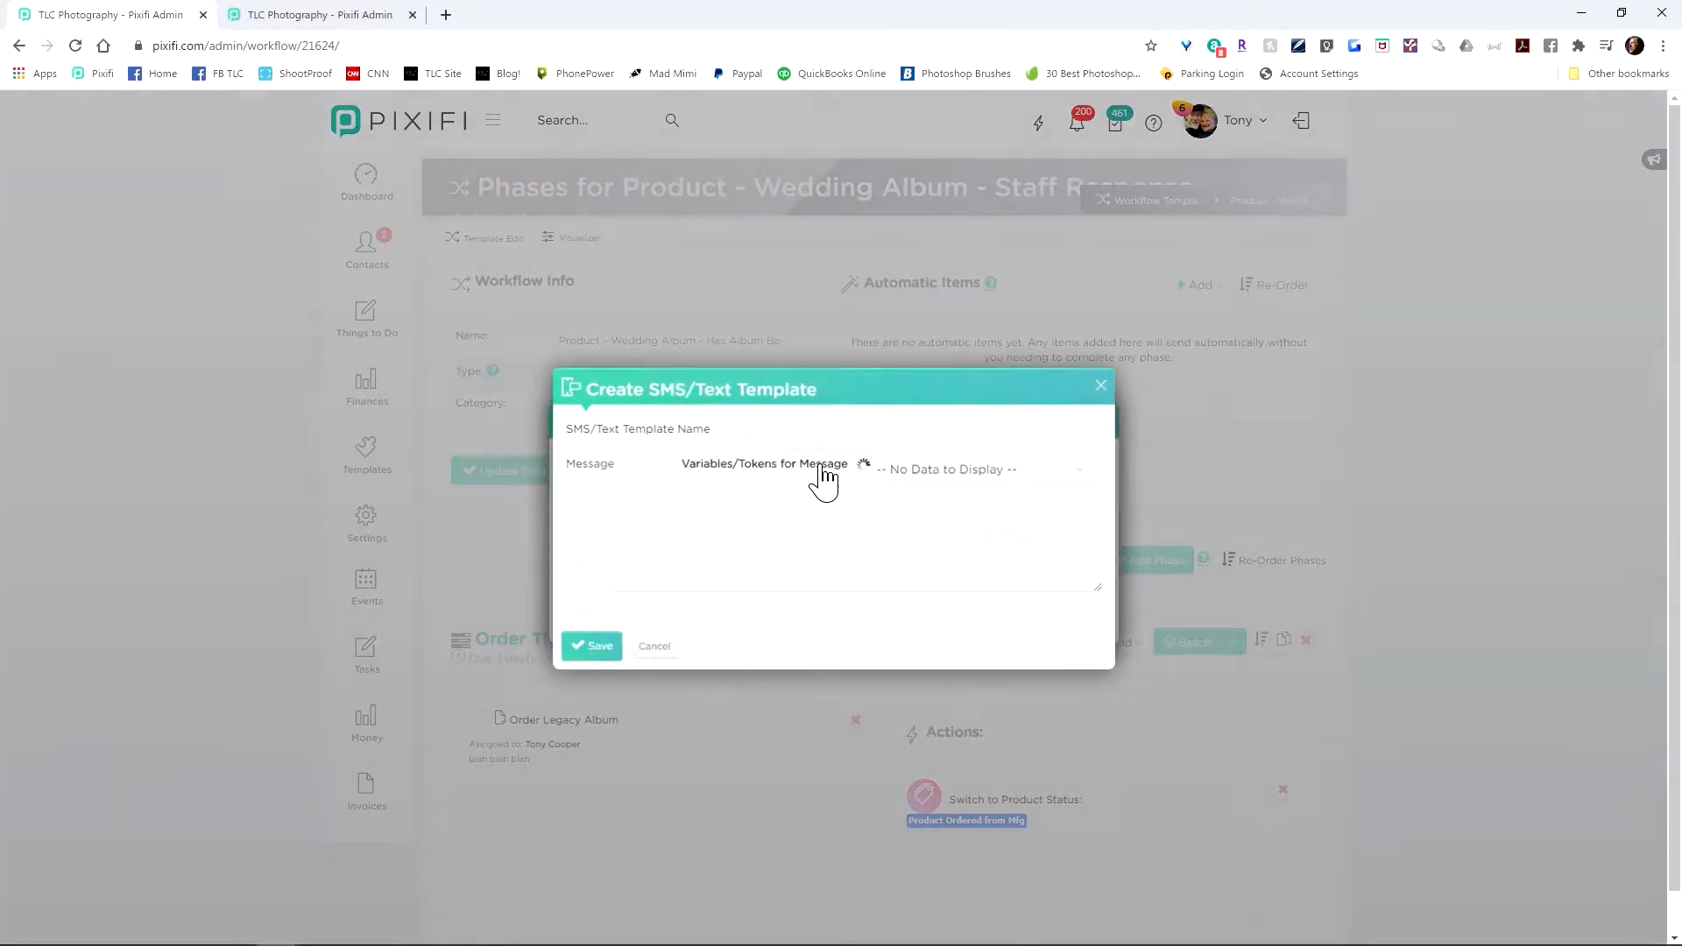
left_click(807, 438)
type("a")
key("BackSpace")
type("Album")
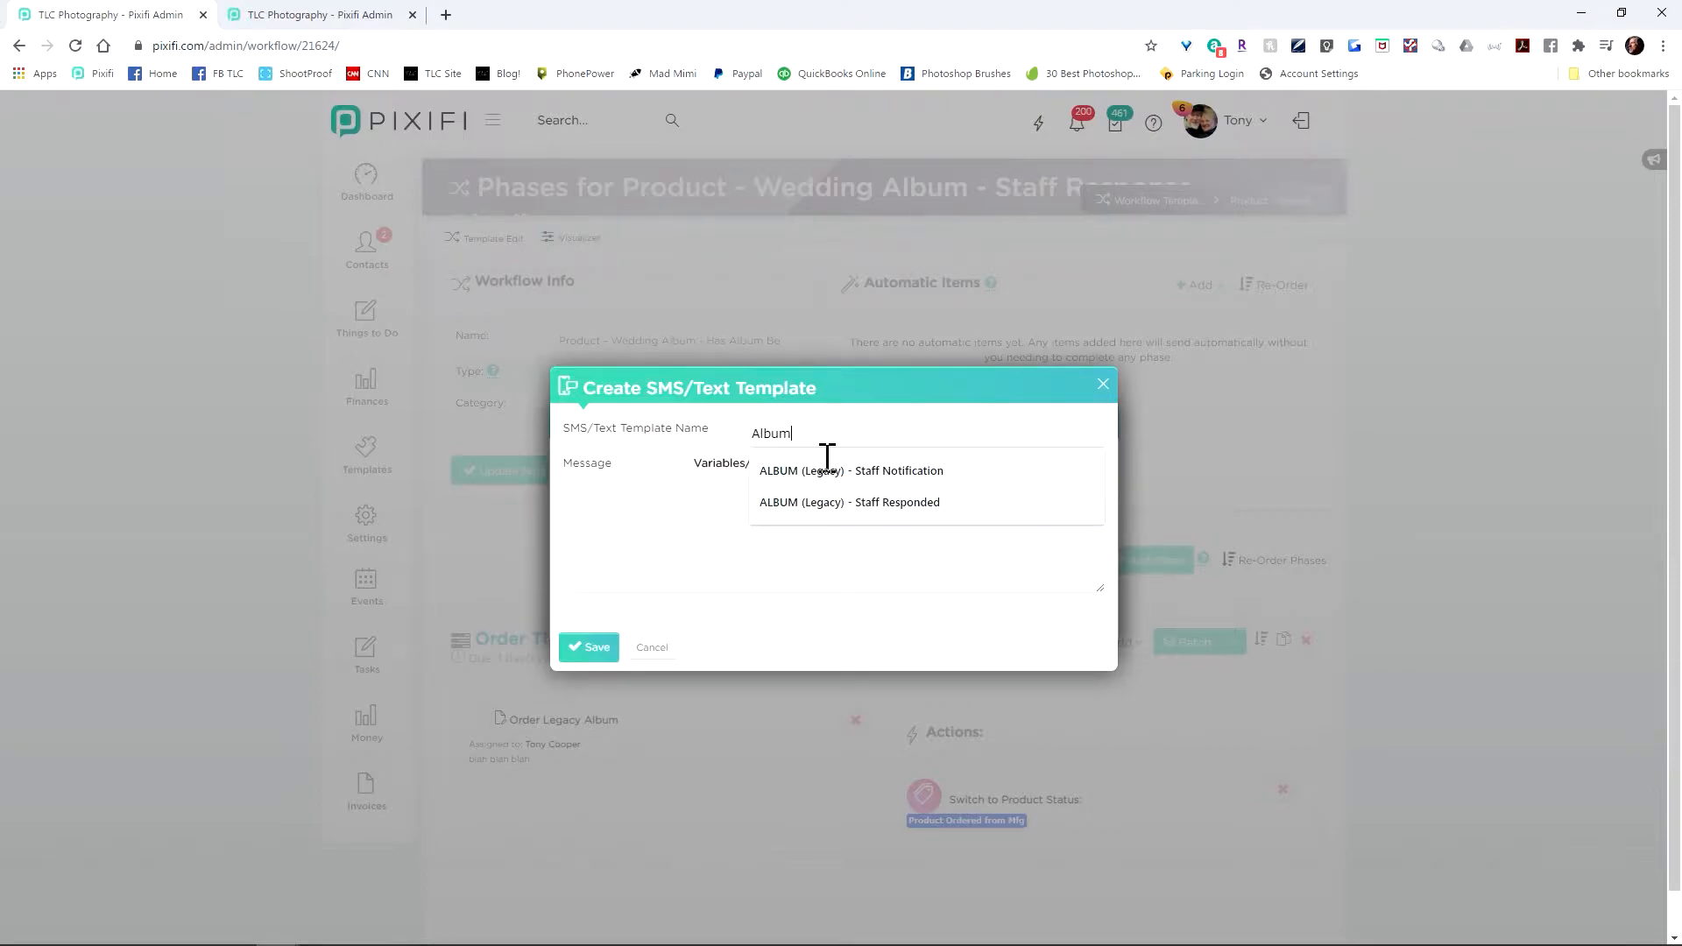
type(" (Legacy) - Has Lab Finished")
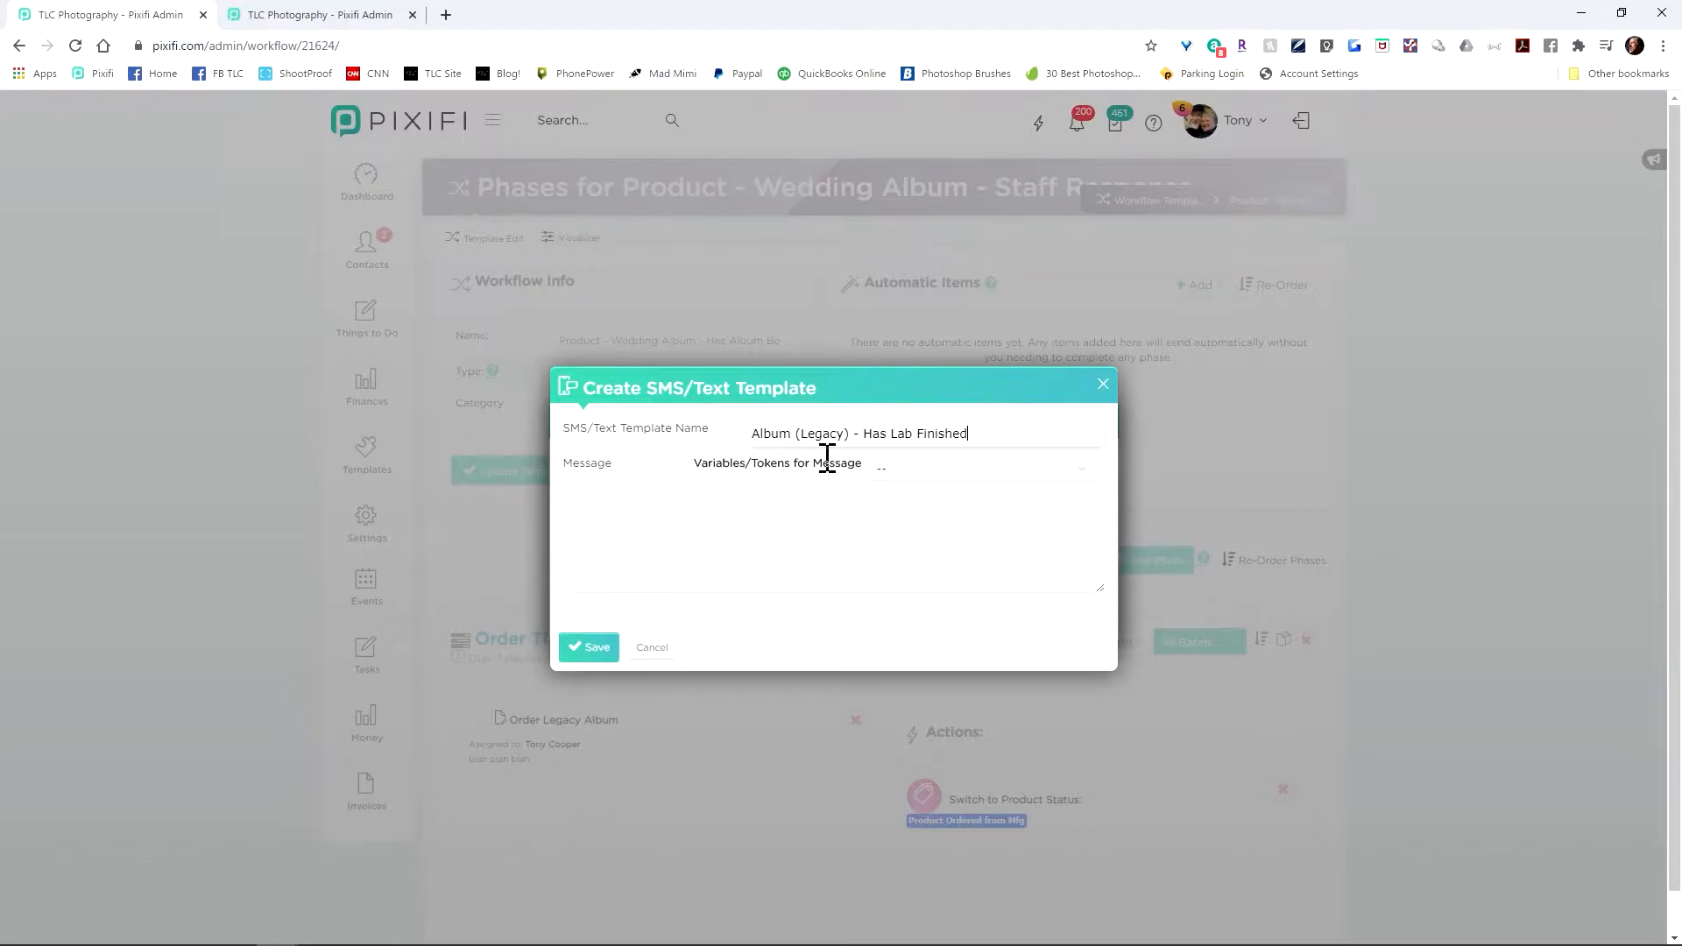
Begin the template message with "Please check status of Product" followed by the Product Name token
left_click(720, 552)
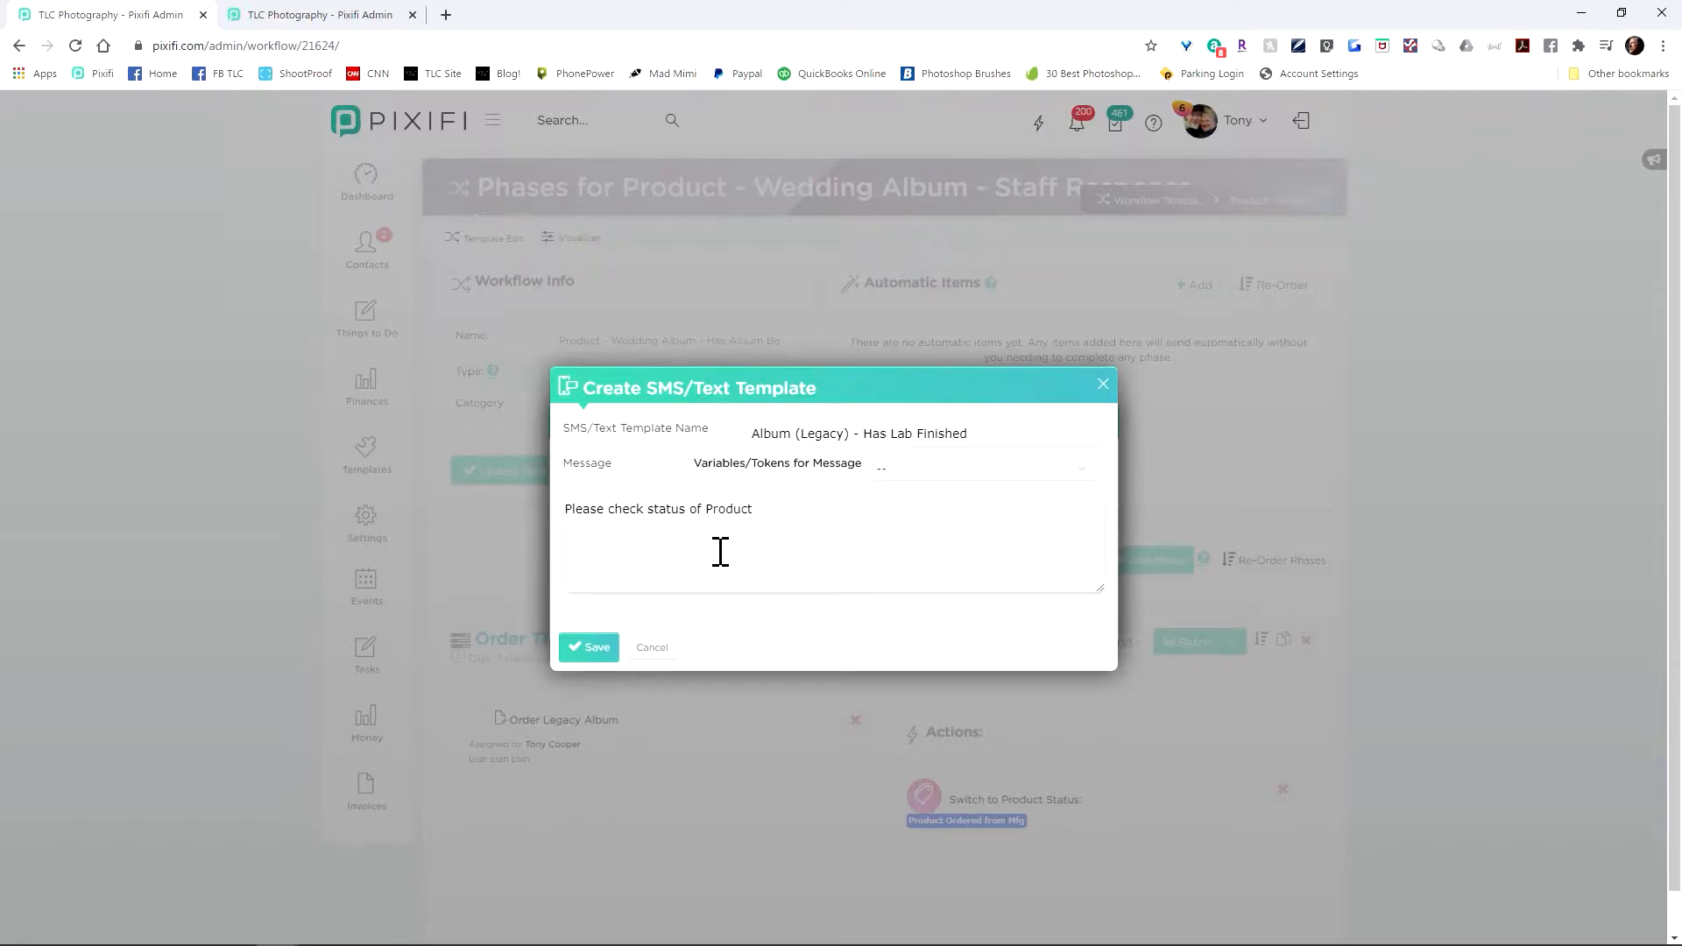
left_click(957, 473)
scroll(990, 692, "down", 1)
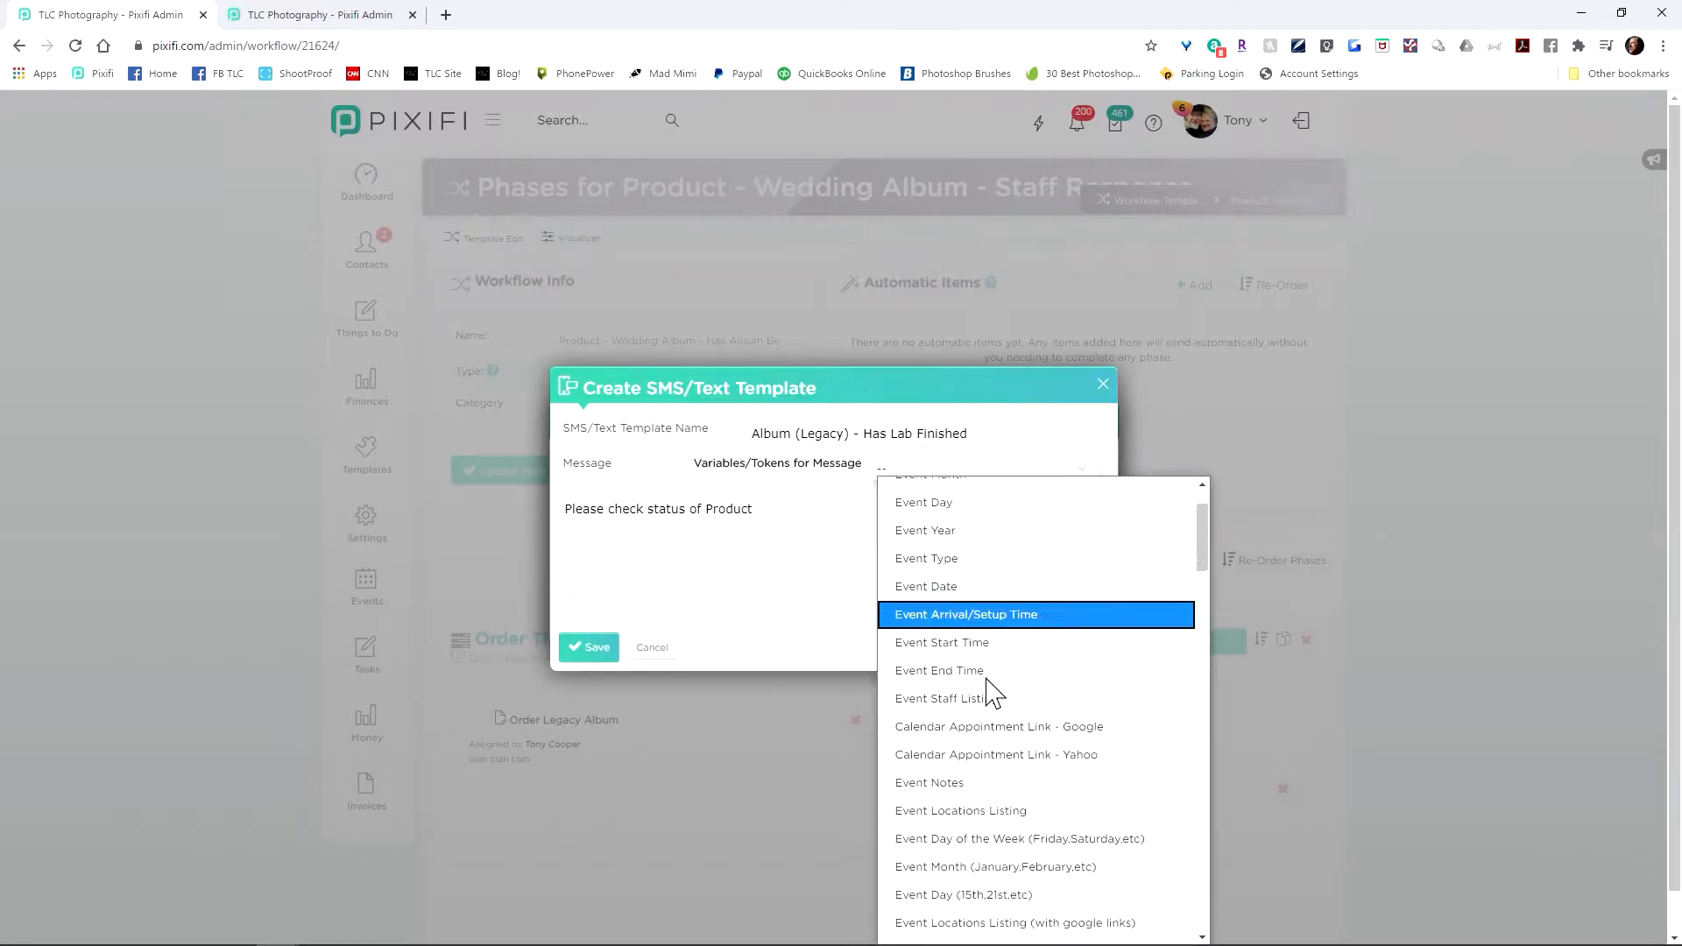
scroll(989, 692, "down", 15)
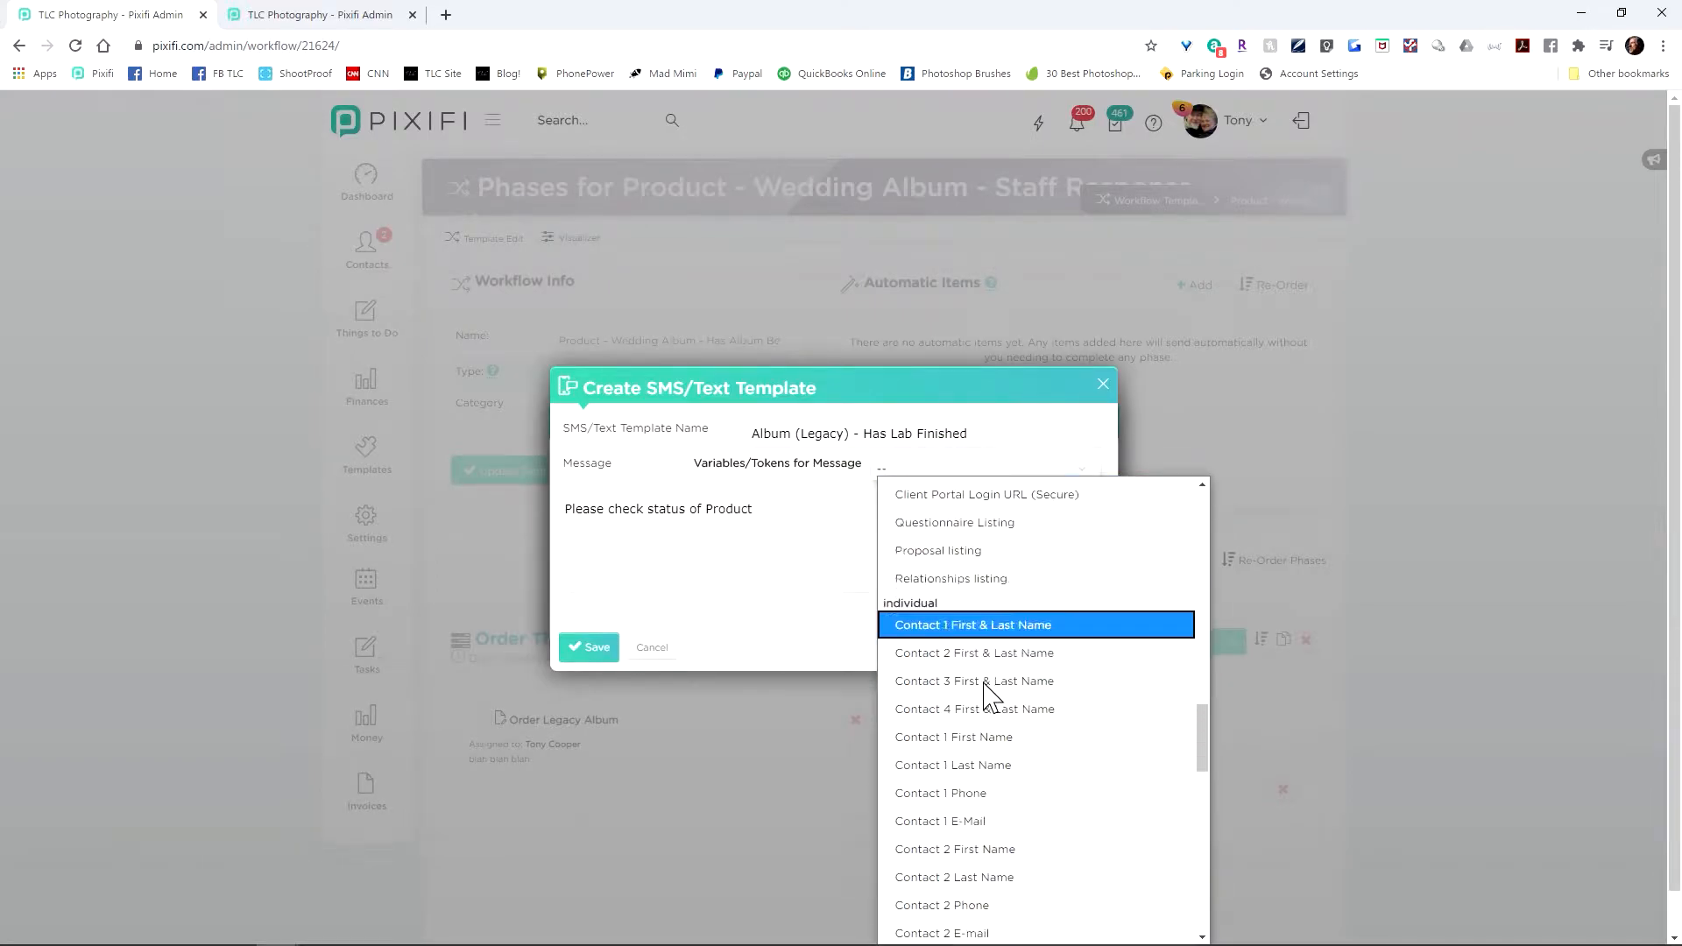
scroll(986, 689, "down", 10)
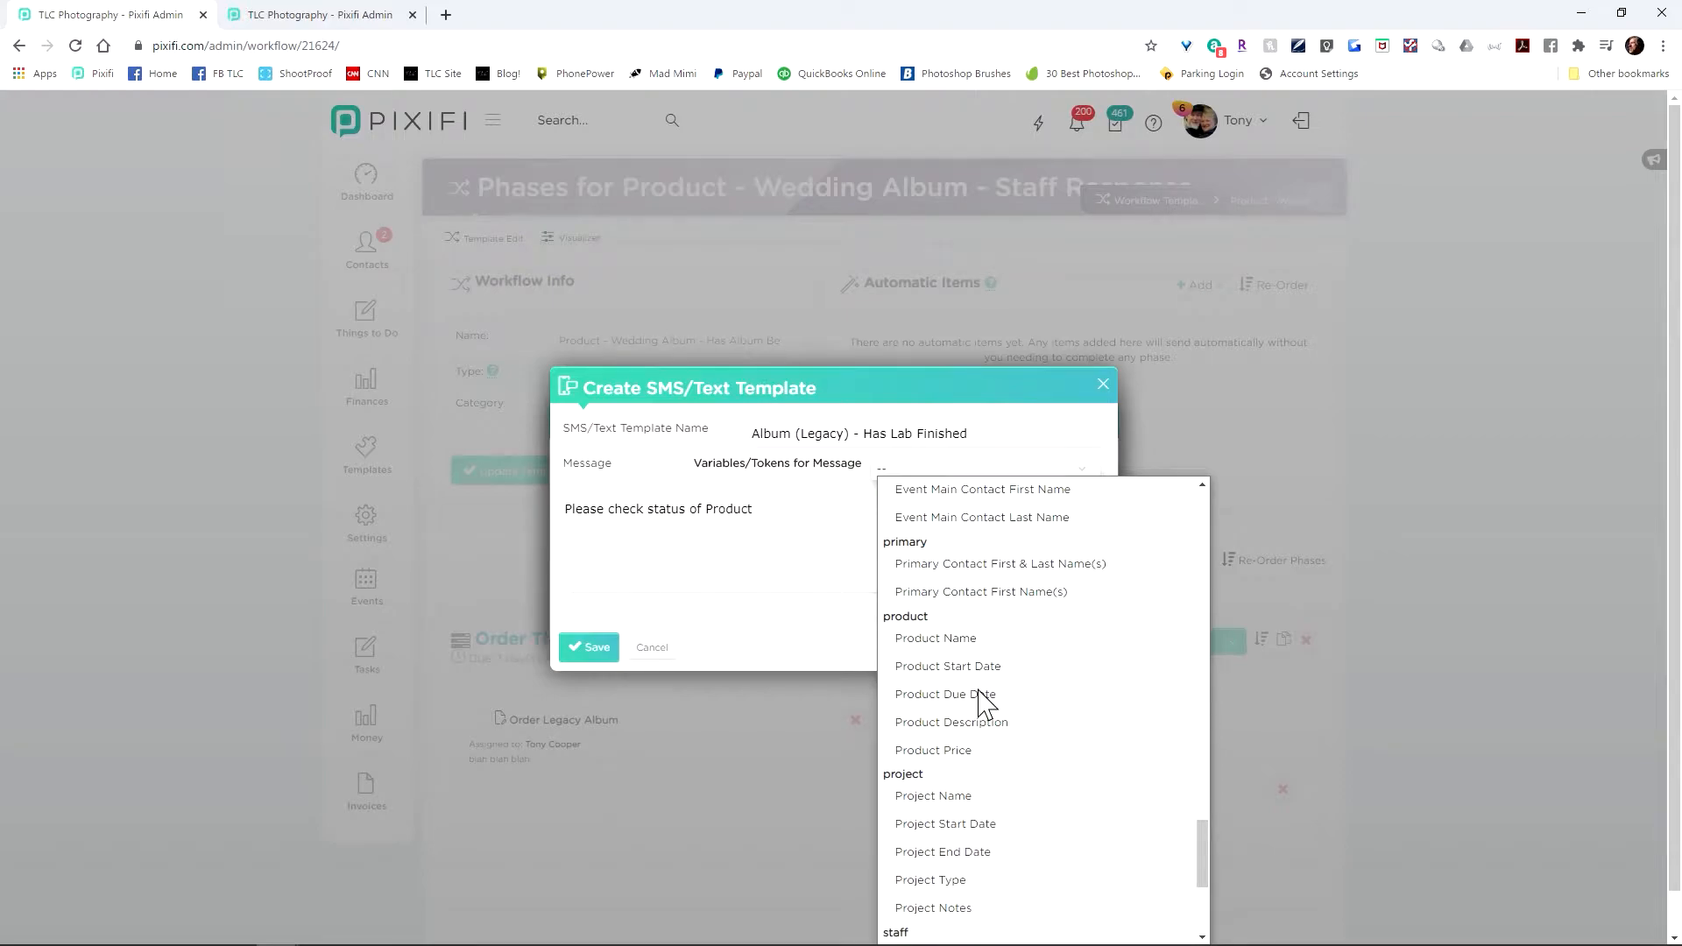
left_click(971, 639)
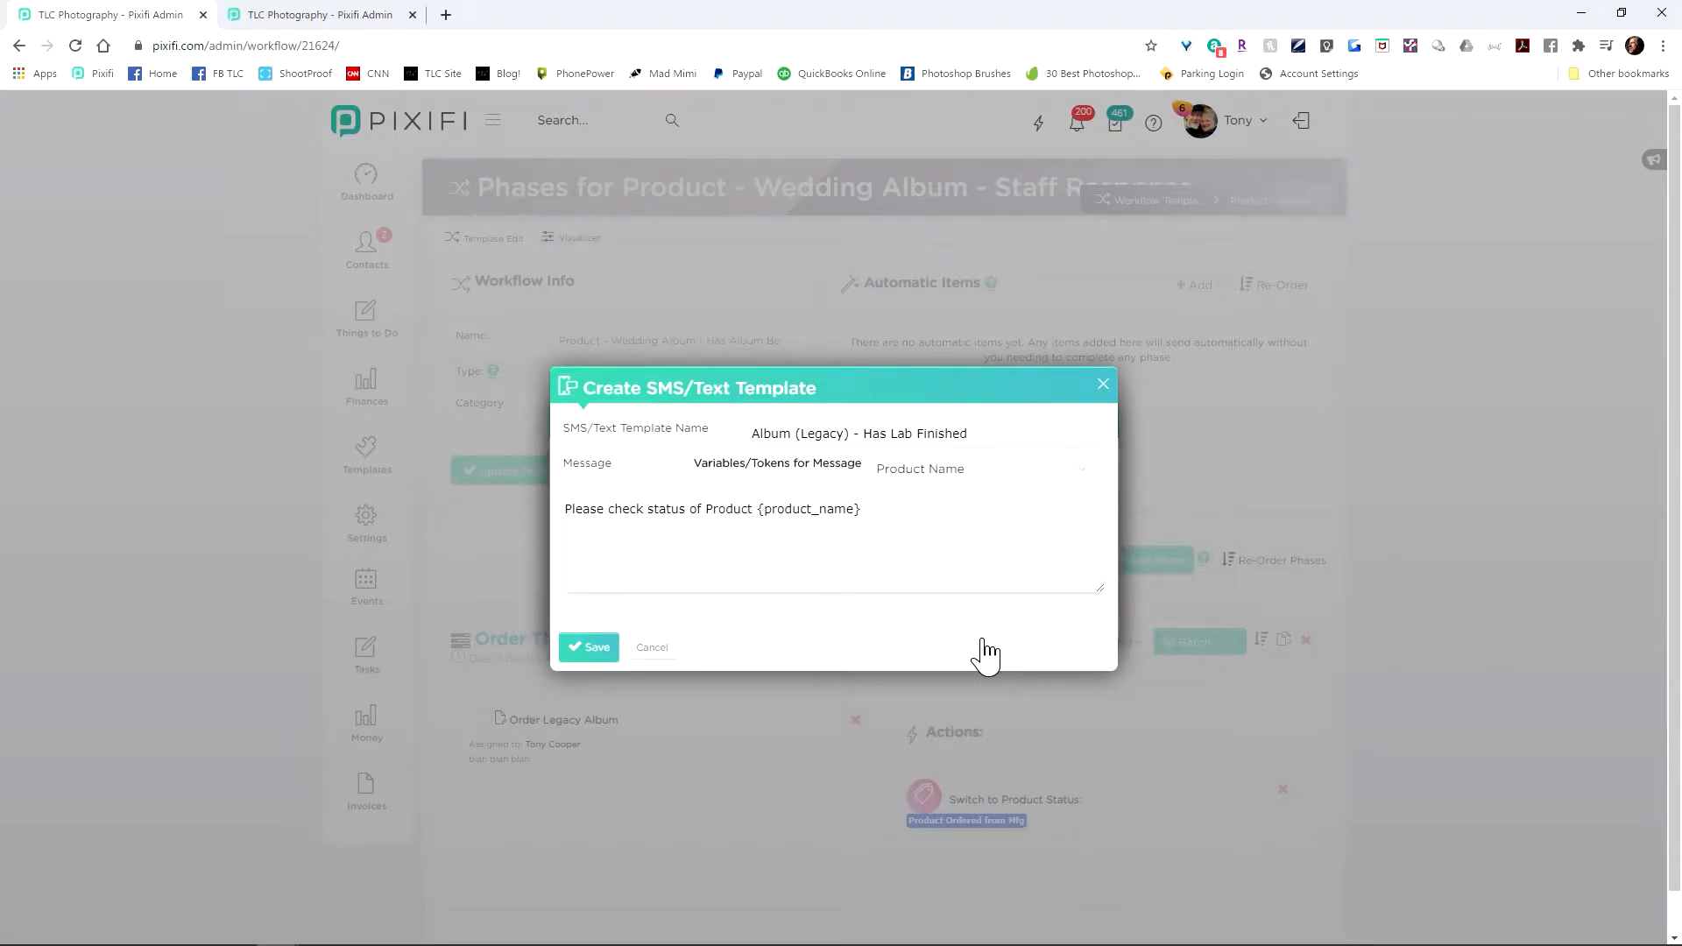
Continue the message with "for client", the Contact 1 First & Last Name token and ", which was ordered on"
type("for client")
left_click(1055, 473)
scroll(1055, 664, "down", 4)
scroll(1049, 653, "up", 5)
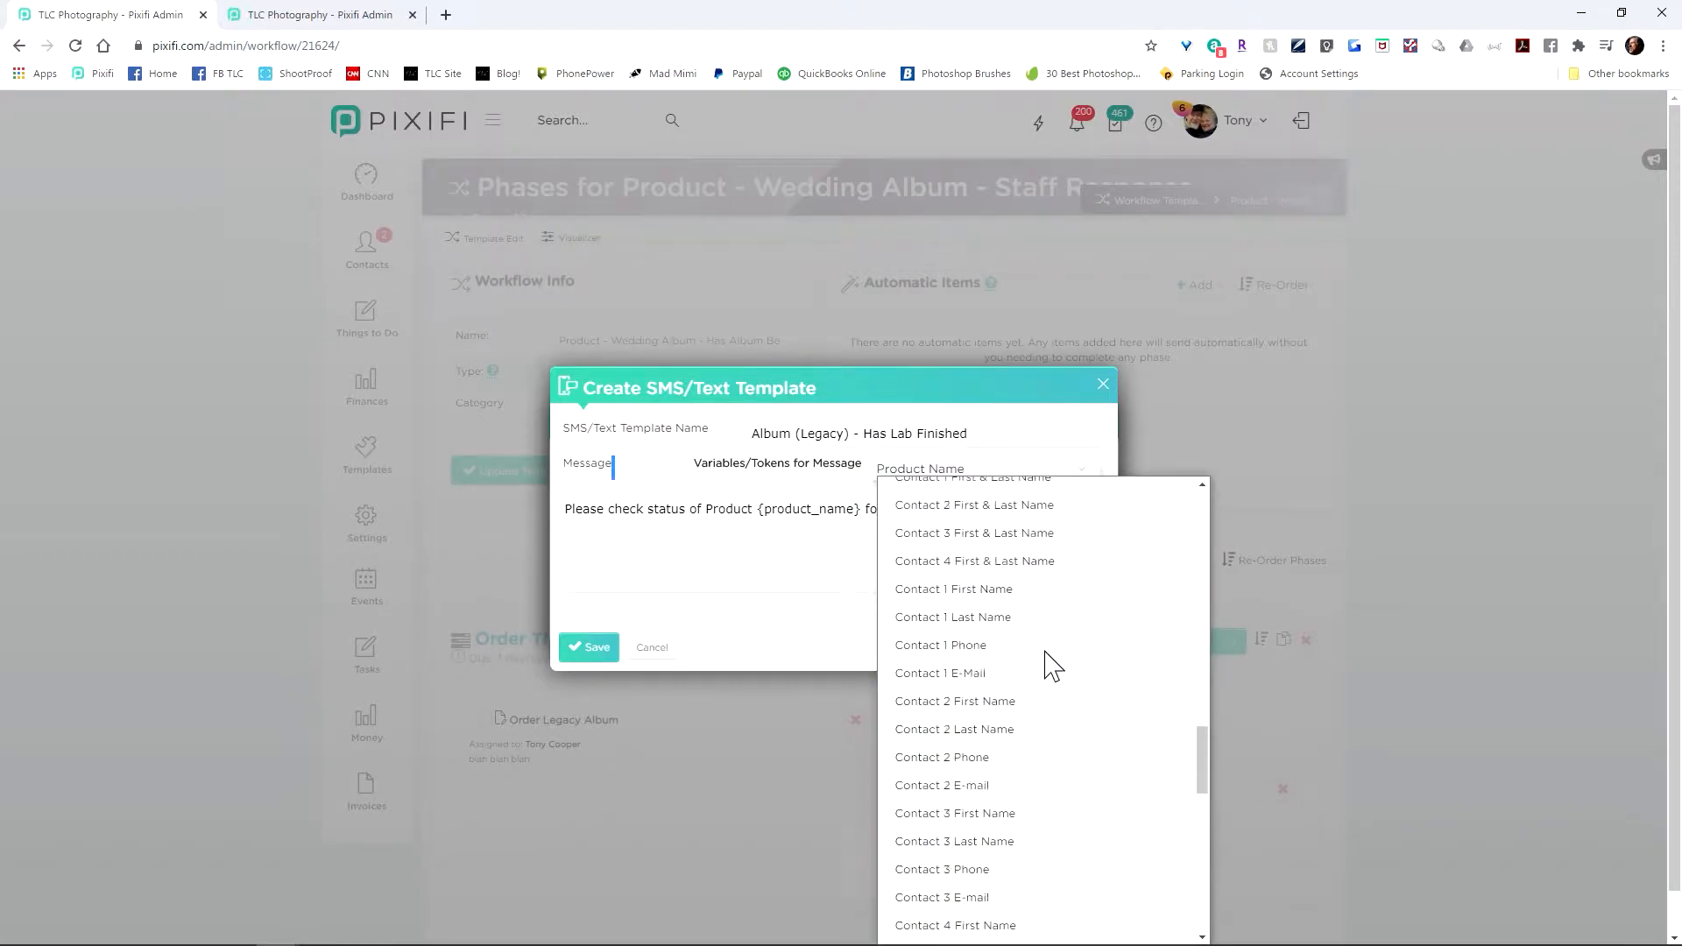
left_click(1034, 657)
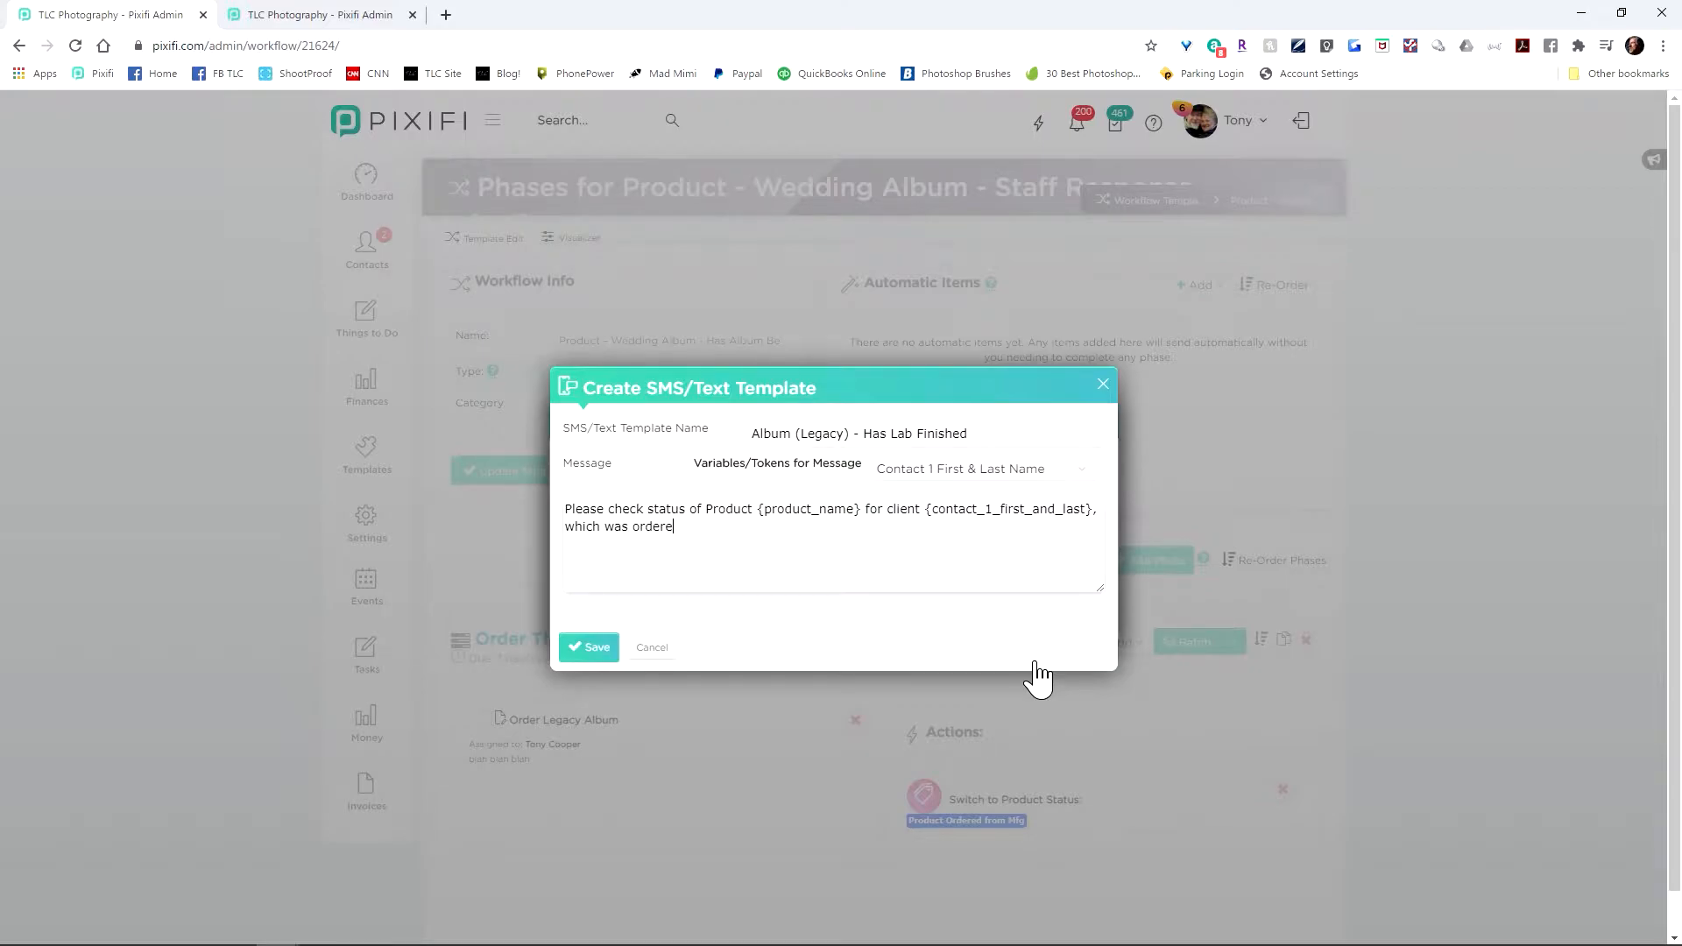
Insert the Project Start Date token after "which was ordered on" in the message
left_click(1077, 473)
scroll(1043, 626, "down", 15)
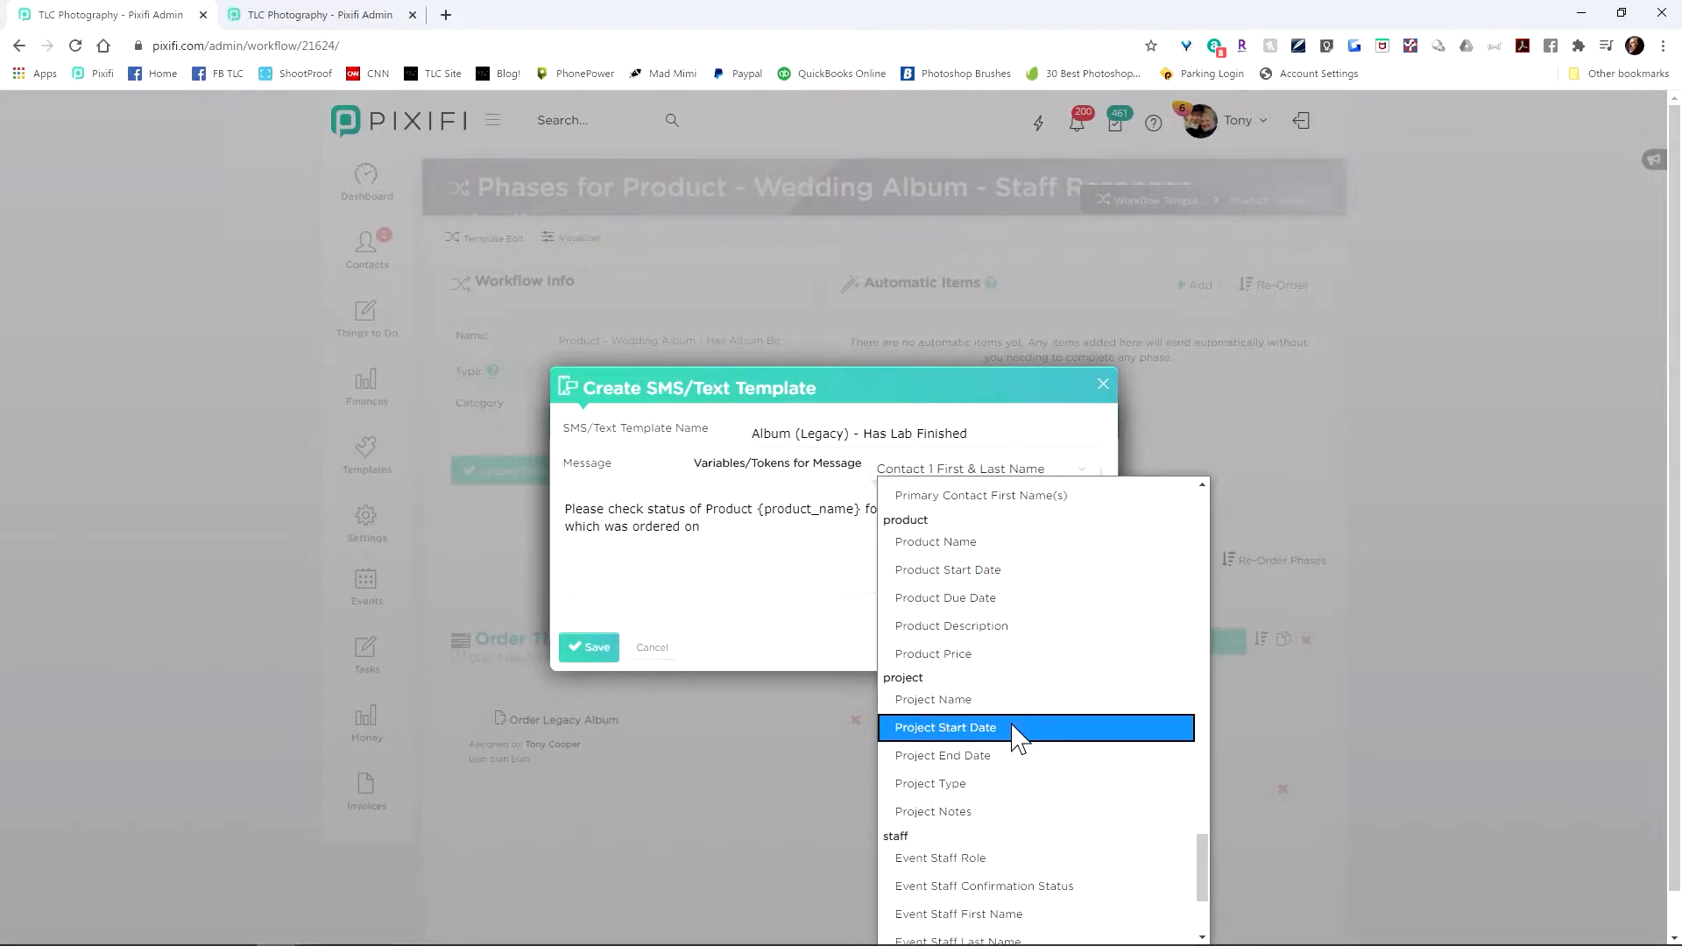
left_click(1014, 728)
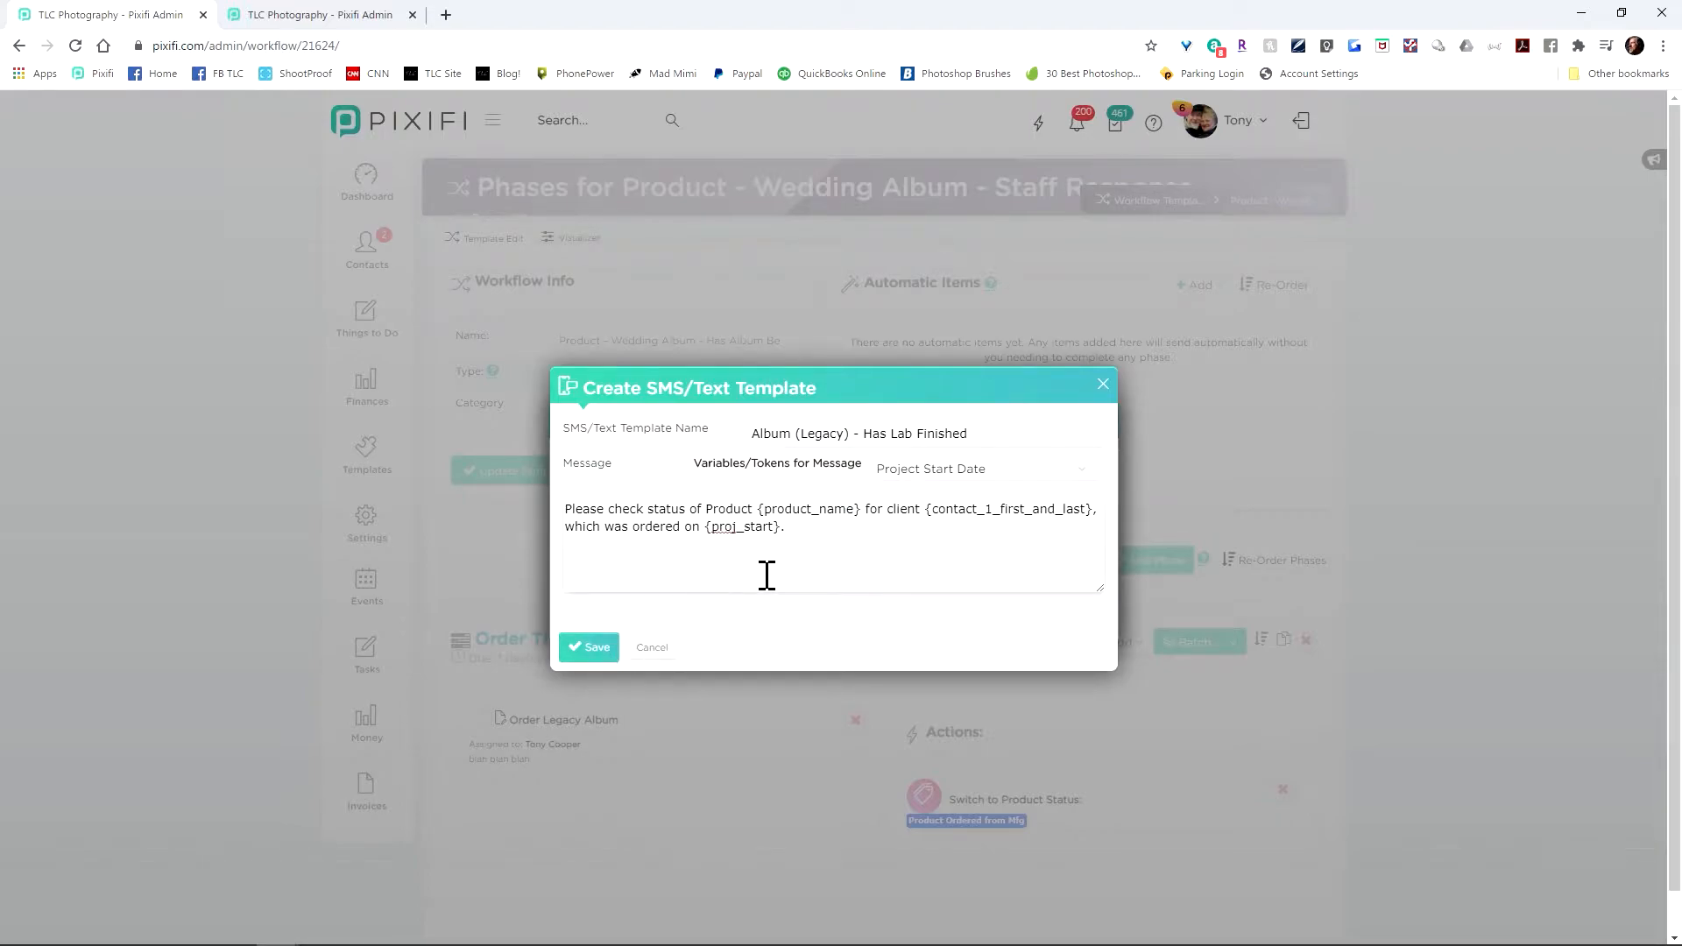
Replace the {proj_start} token at the end of the message with the Product Start Date token
left_click_drag(775, 531, 725, 553)
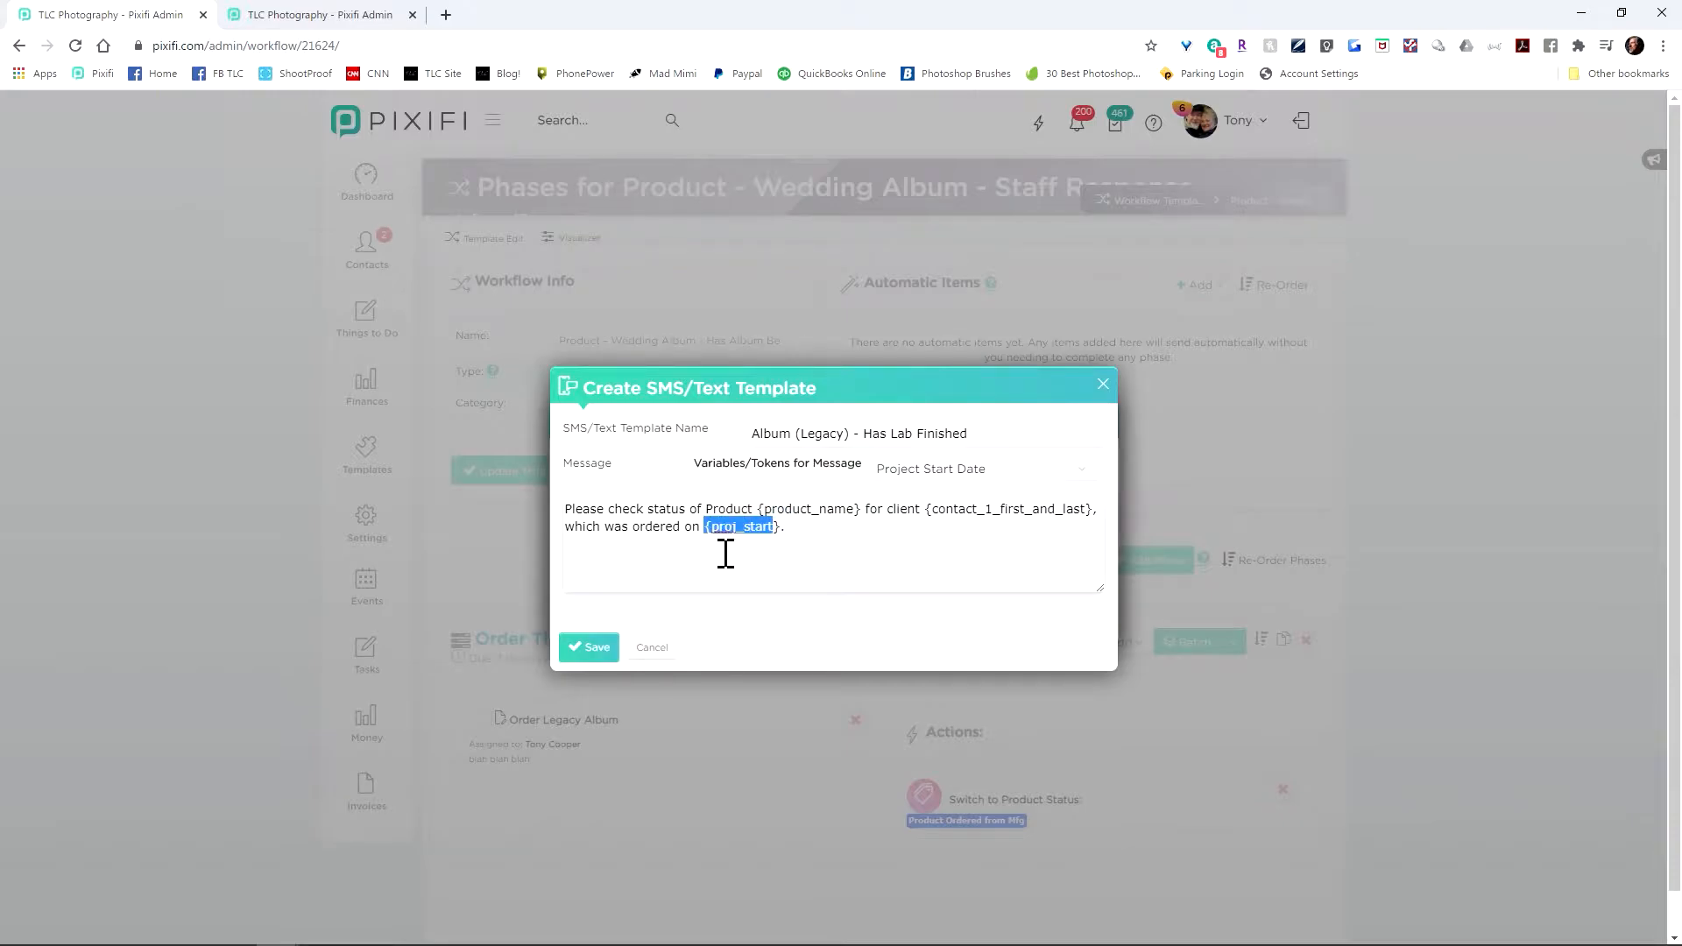
left_click(974, 470)
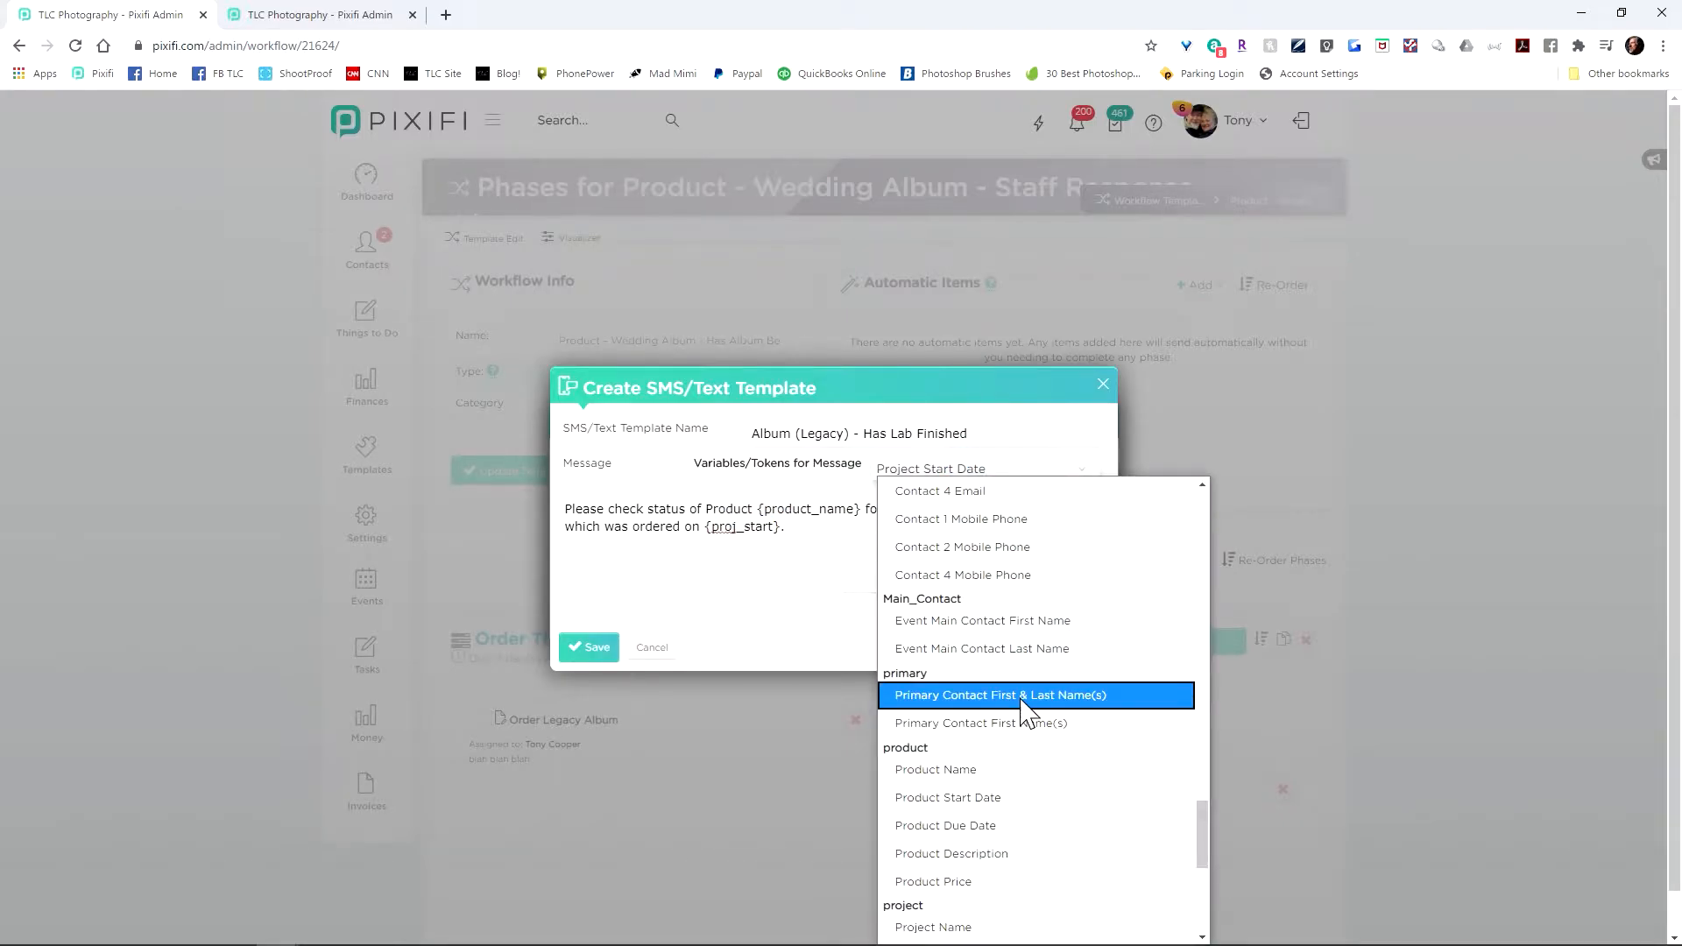
left_click(1008, 800)
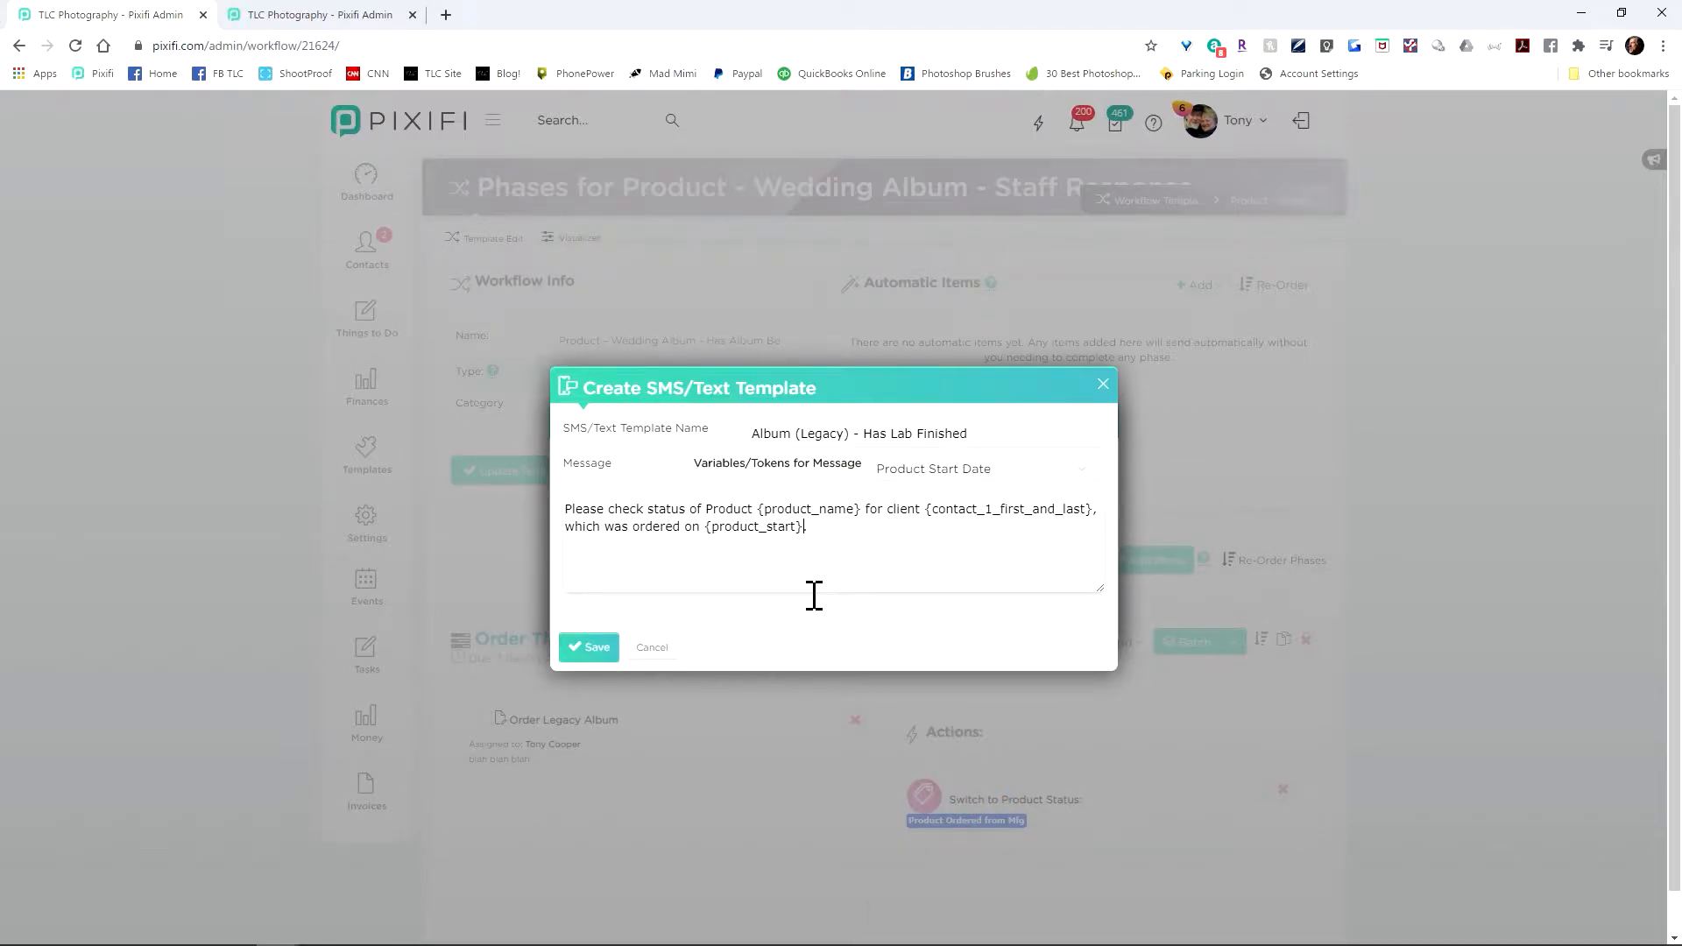
Save the text template and schedule the automatic text for staff members 4 days after the workflow is applied
left_click(592, 655)
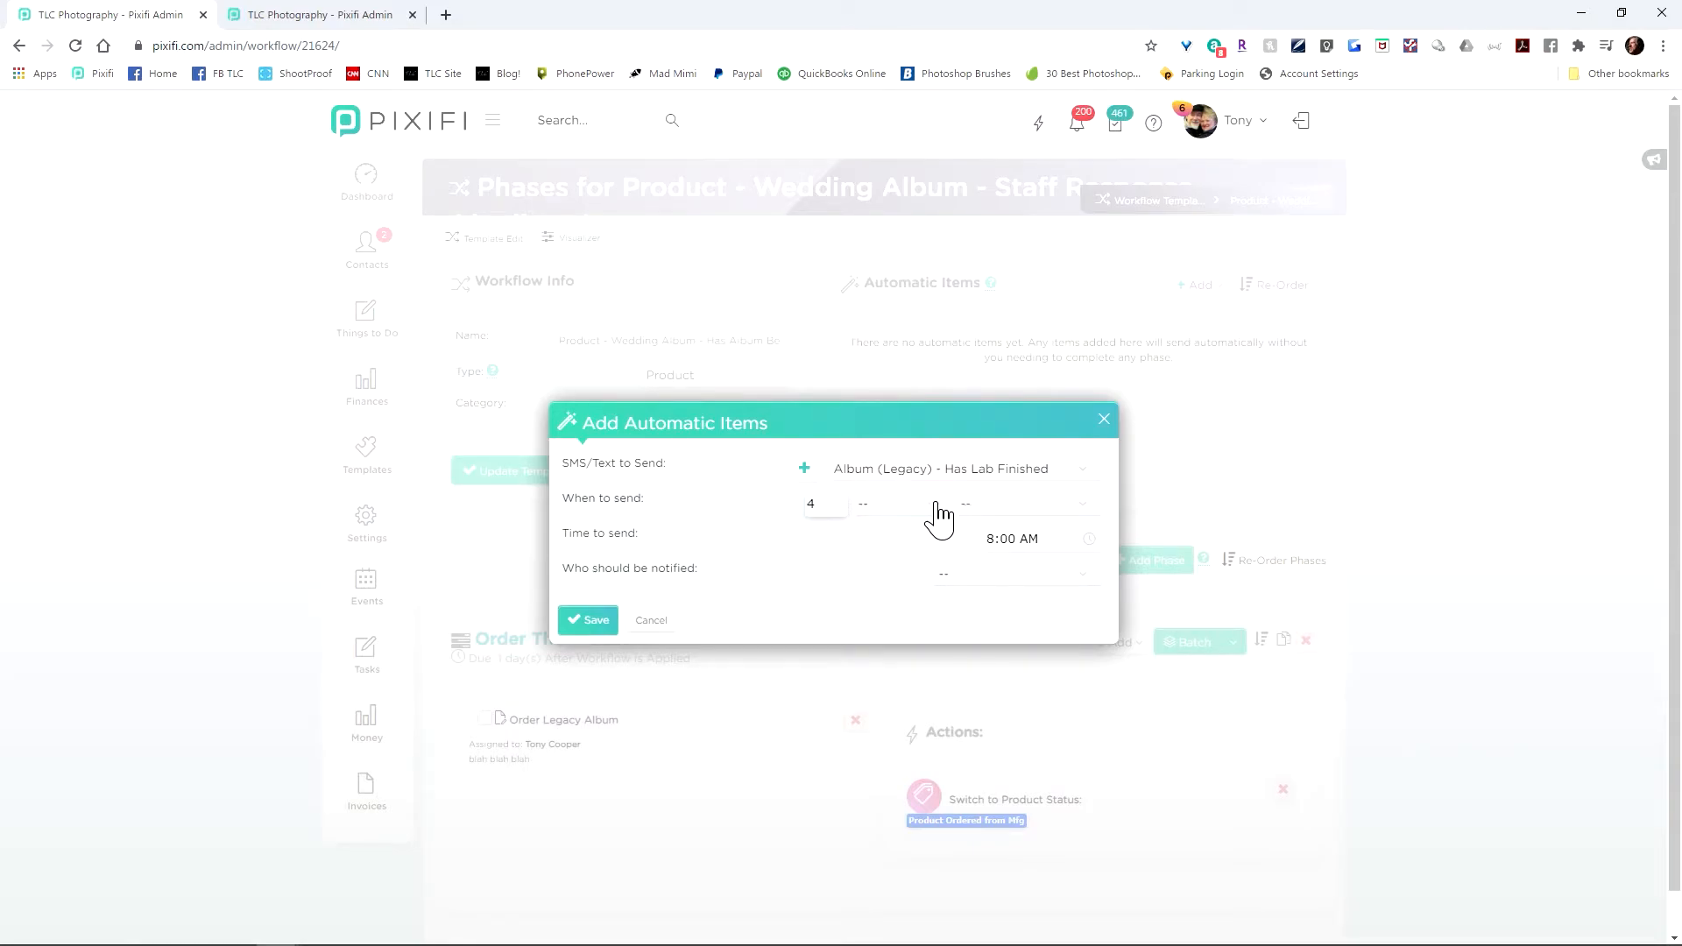
left_click(1014, 513)
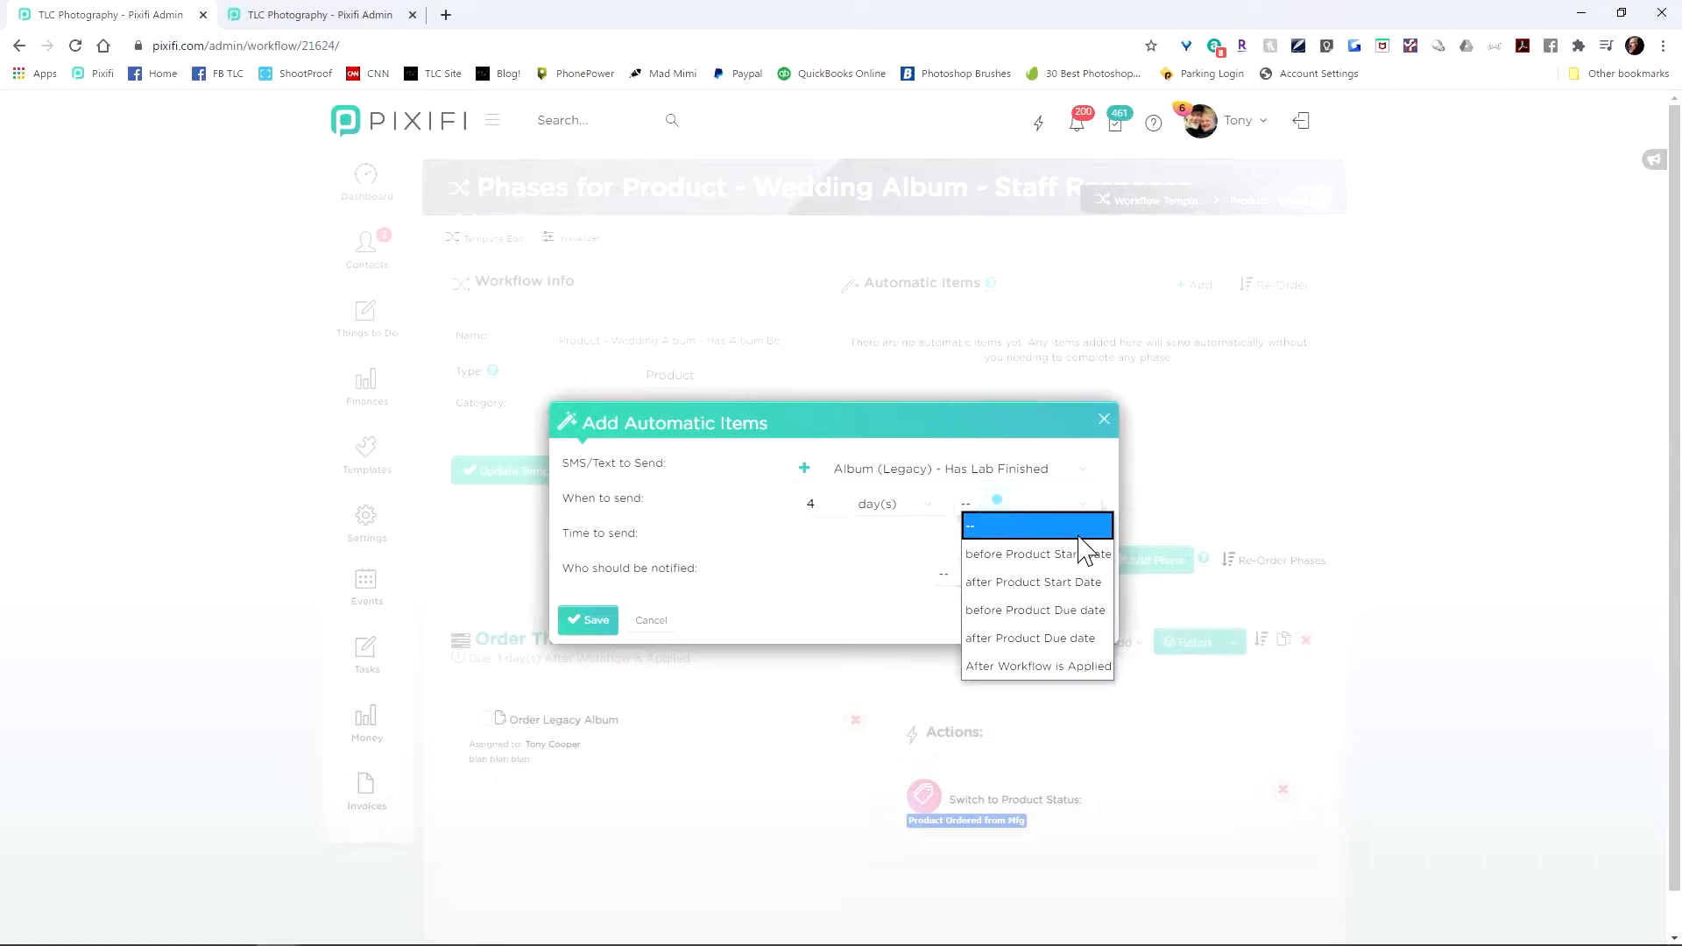
left_click(1080, 672)
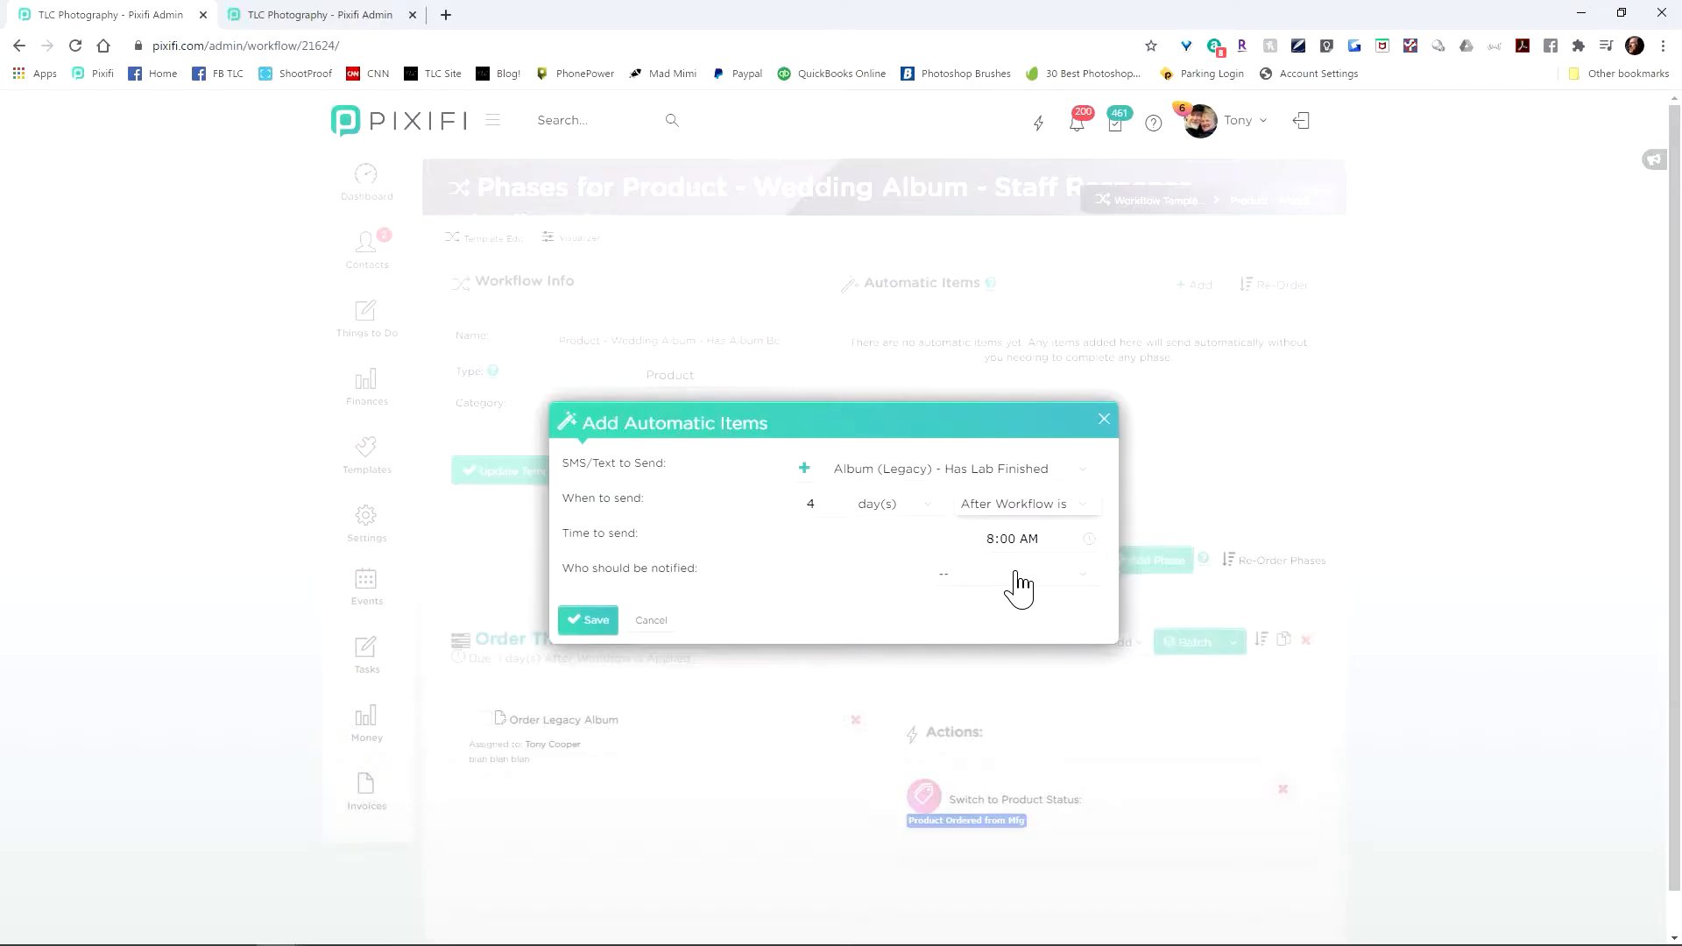
left_click(1012, 578)
left_click(983, 652)
left_click(598, 623)
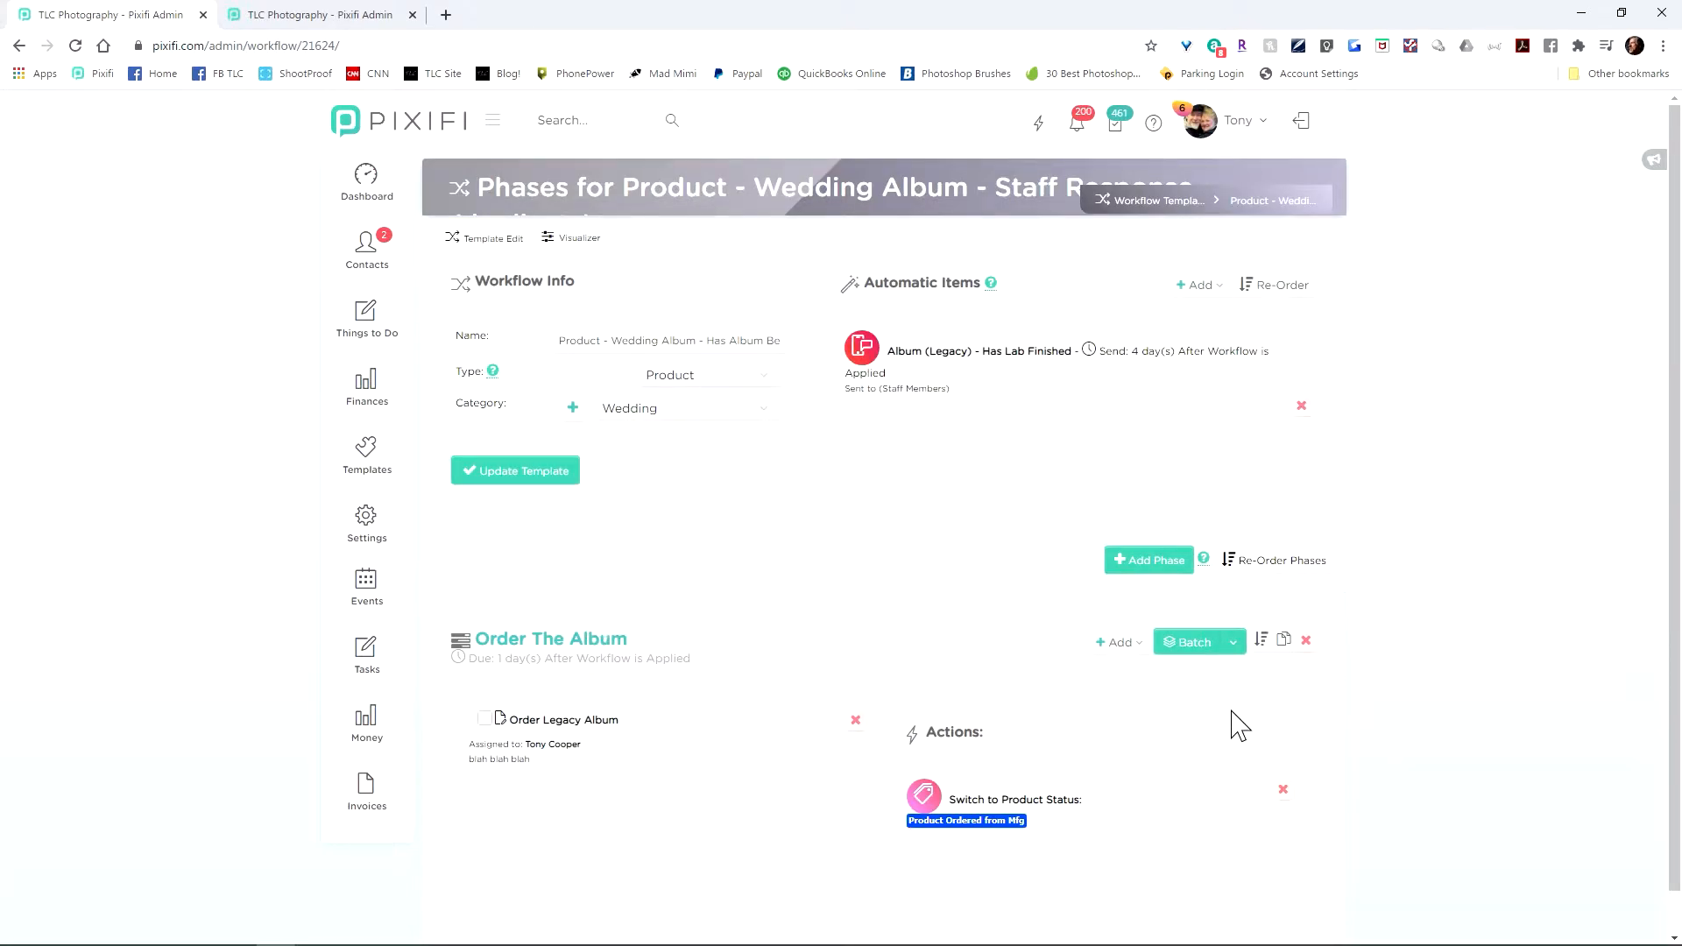
Delete the product status switch and the Order Legacy Album task from the Order The Album phase
left_click(1284, 791)
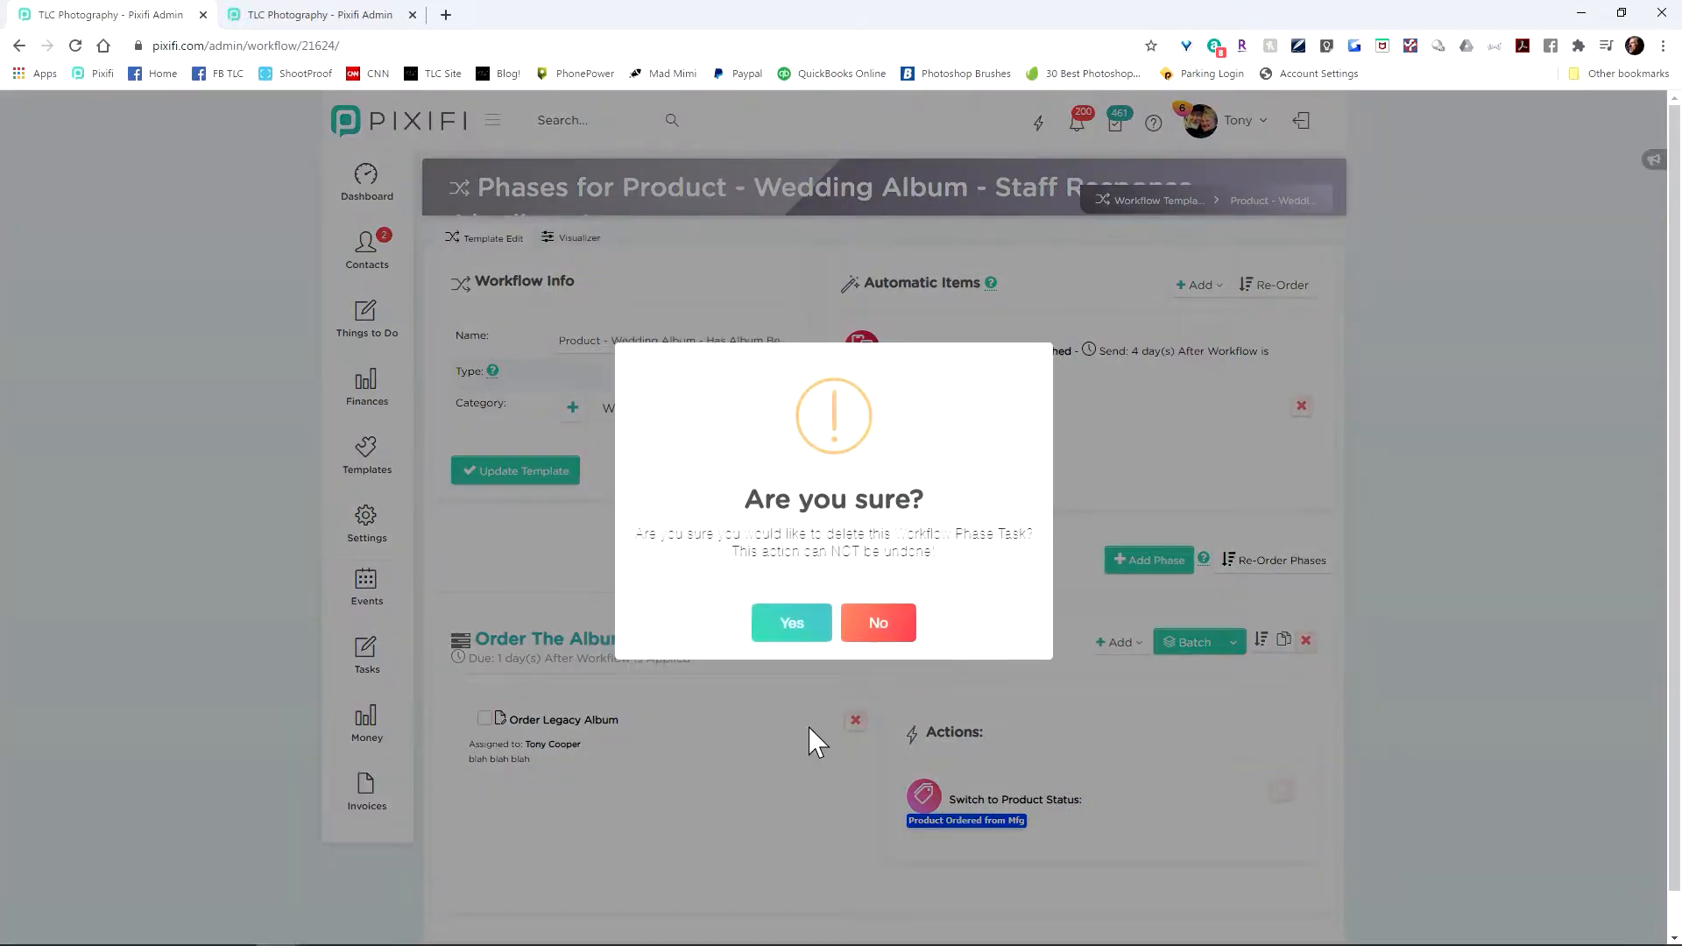
left_click(811, 633)
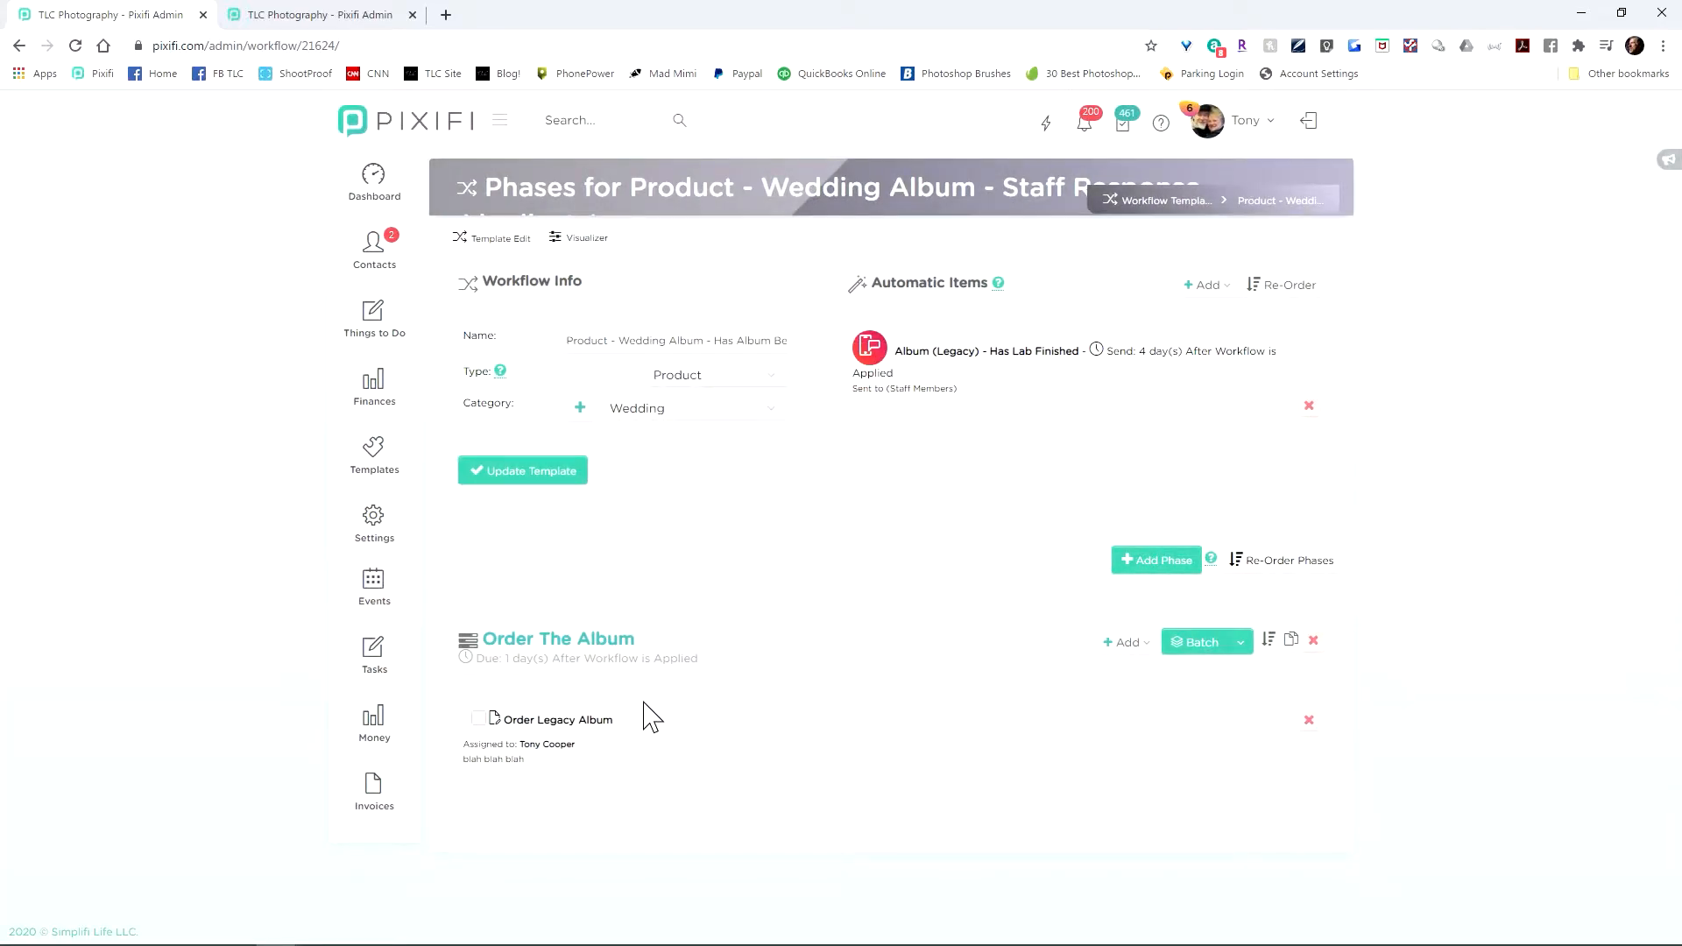
left_click(1309, 720)
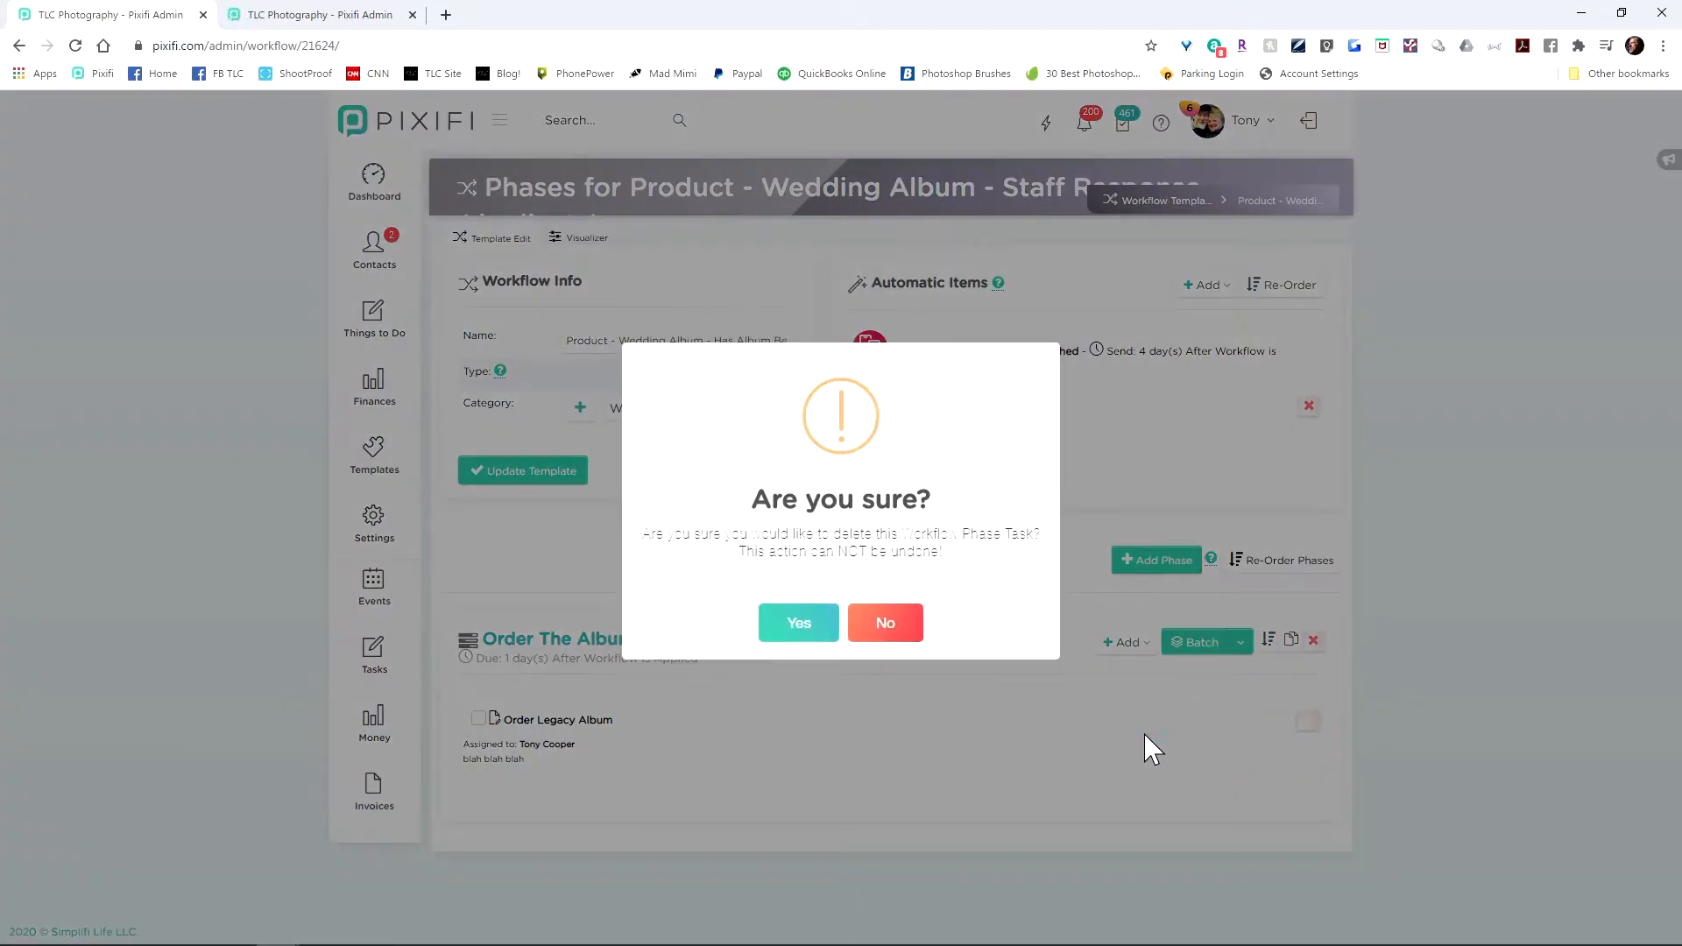
left_click(824, 634)
Rename the Order The Album phase "Has Album Been Finished" and make it due 4 days after the workflow is applied
left_click(552, 644)
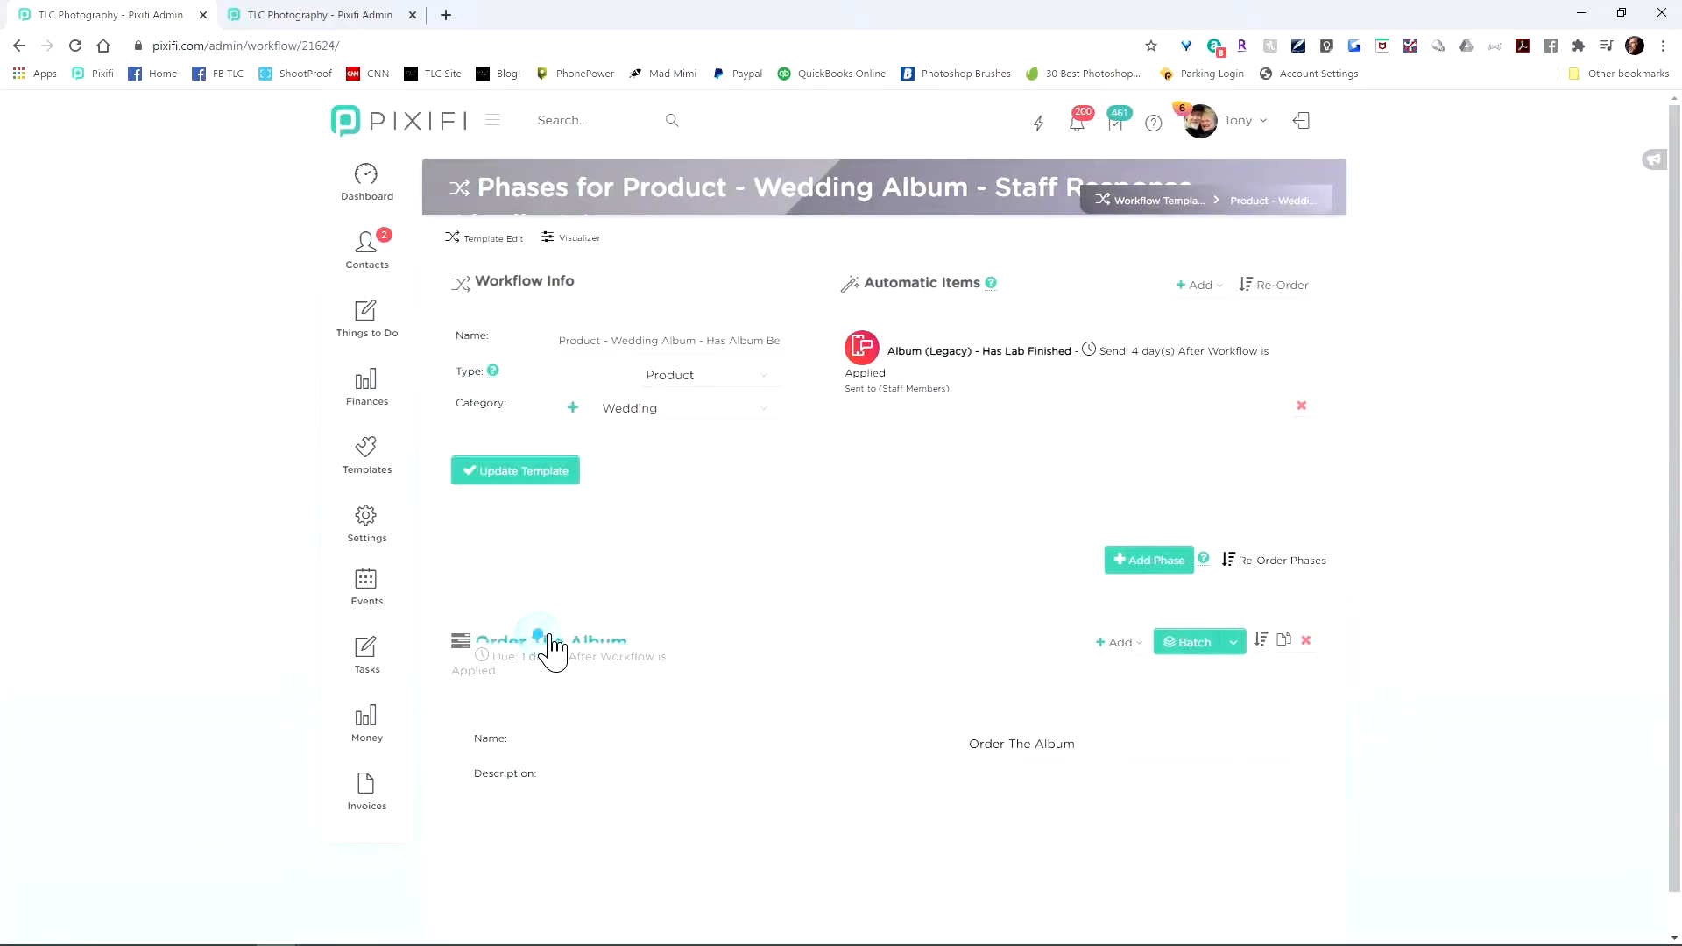
scroll(876, 613, "down", 3)
left_click_drag(1102, 543, 933, 538)
type("Has Album Been Finished")
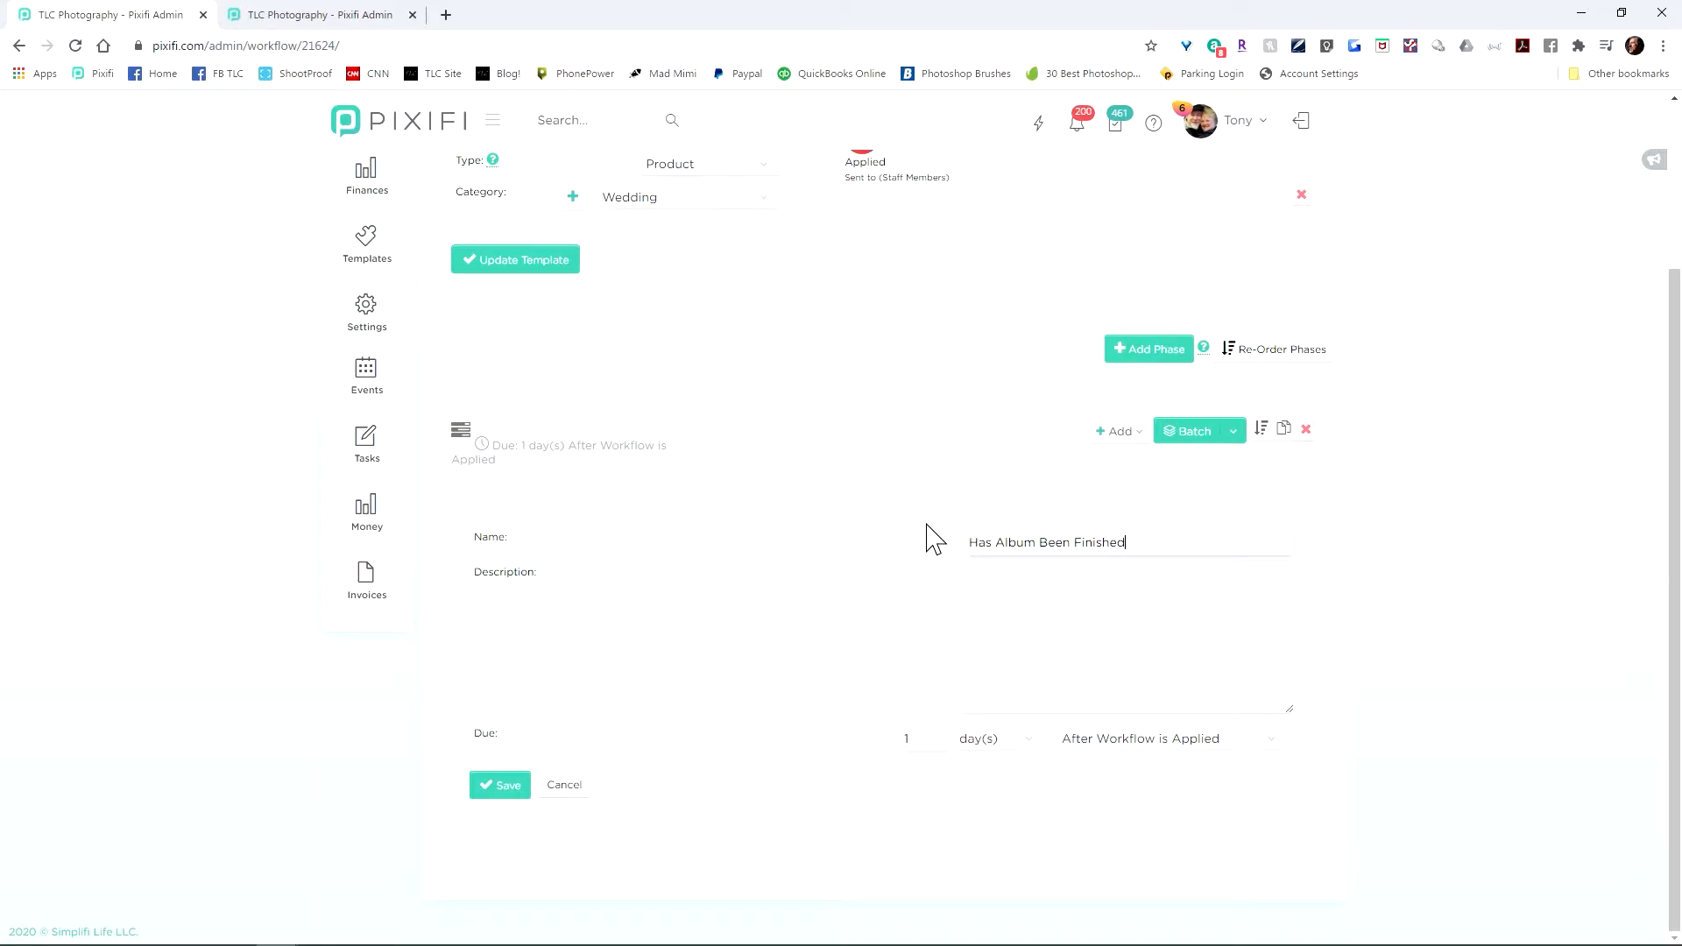
double_click(940, 760)
scroll(986, 406, "up", 1)
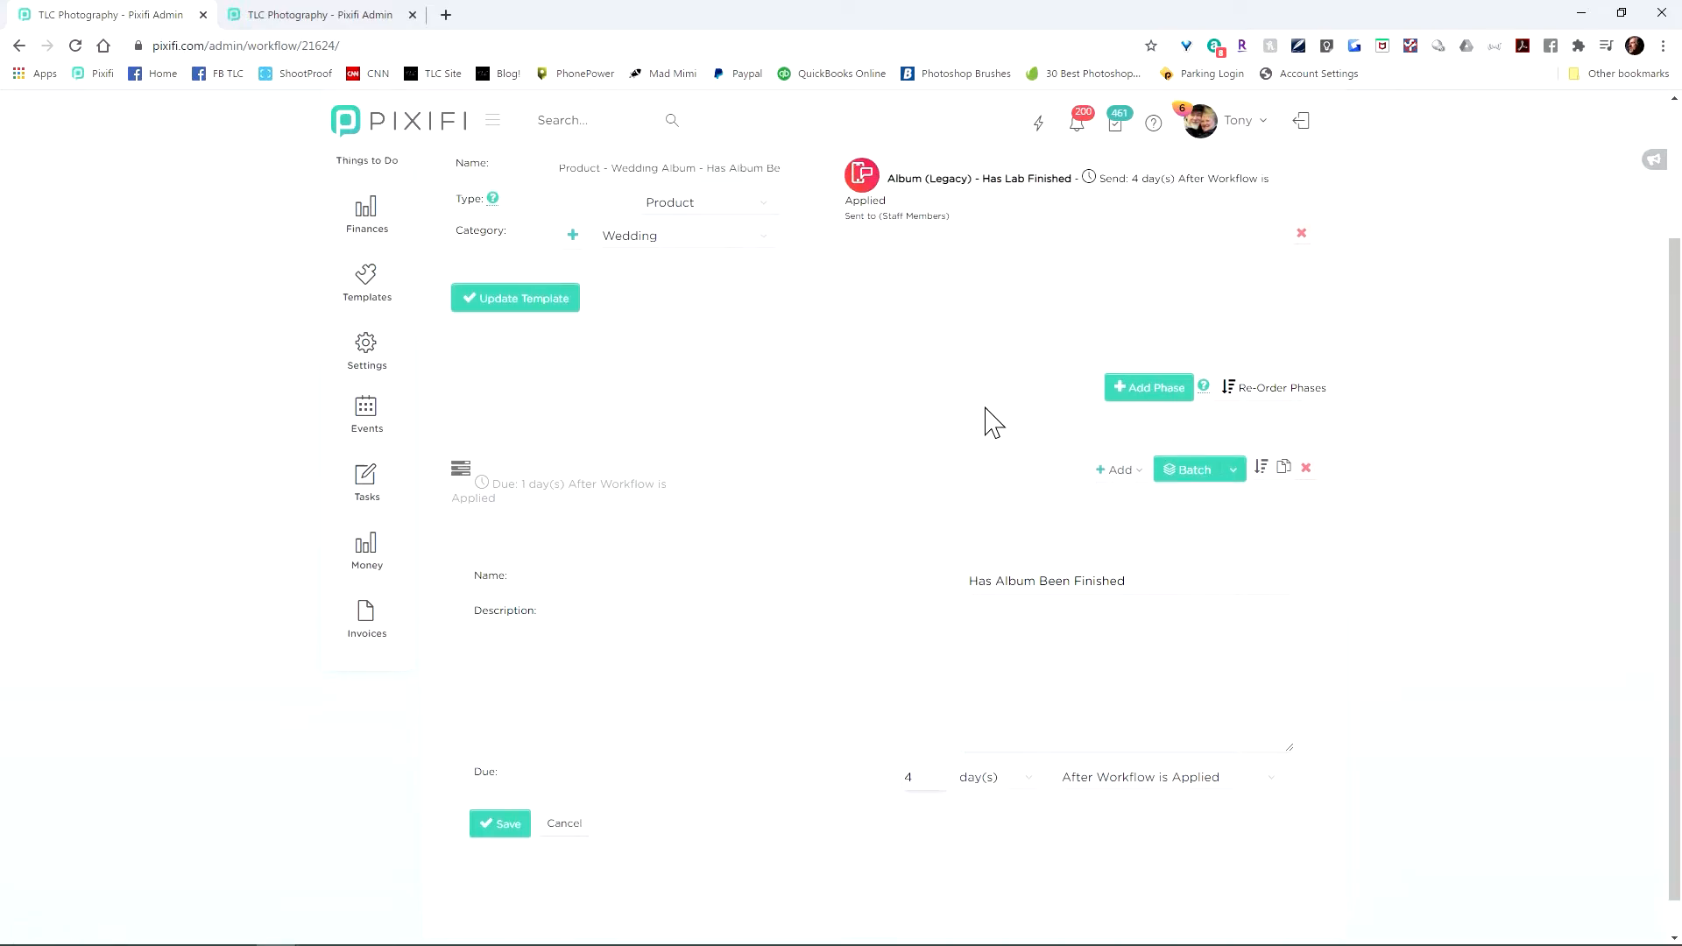
scroll(993, 419, "up", 1)
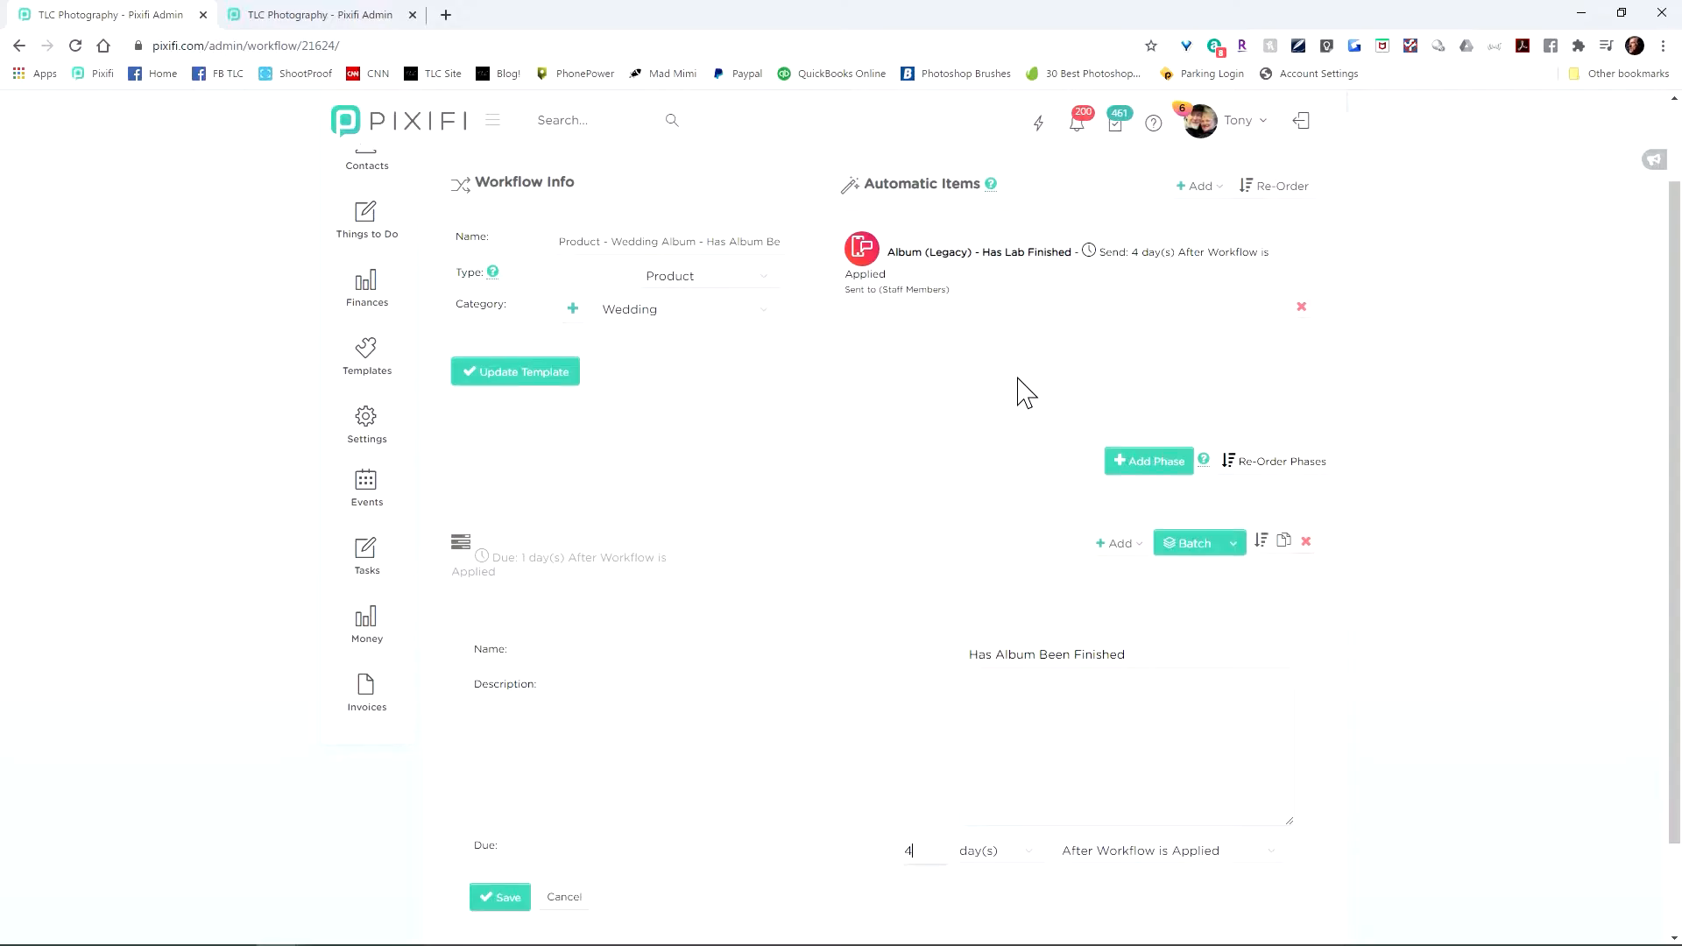
scroll(1017, 391, "down", 1)
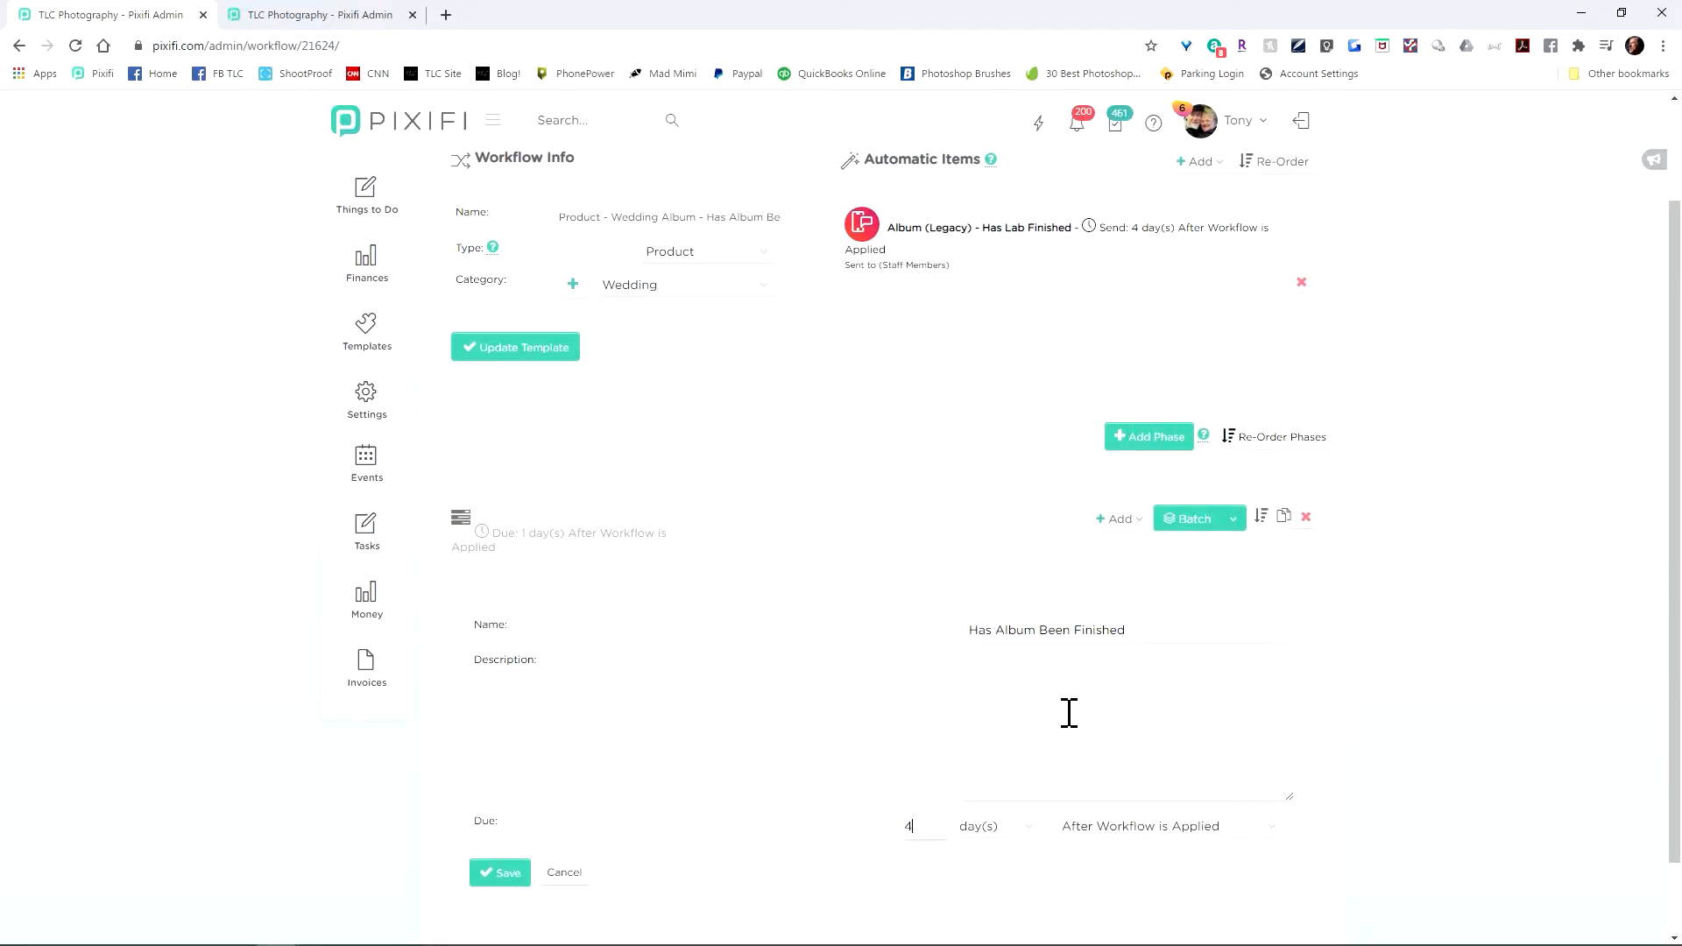
left_click(529, 873)
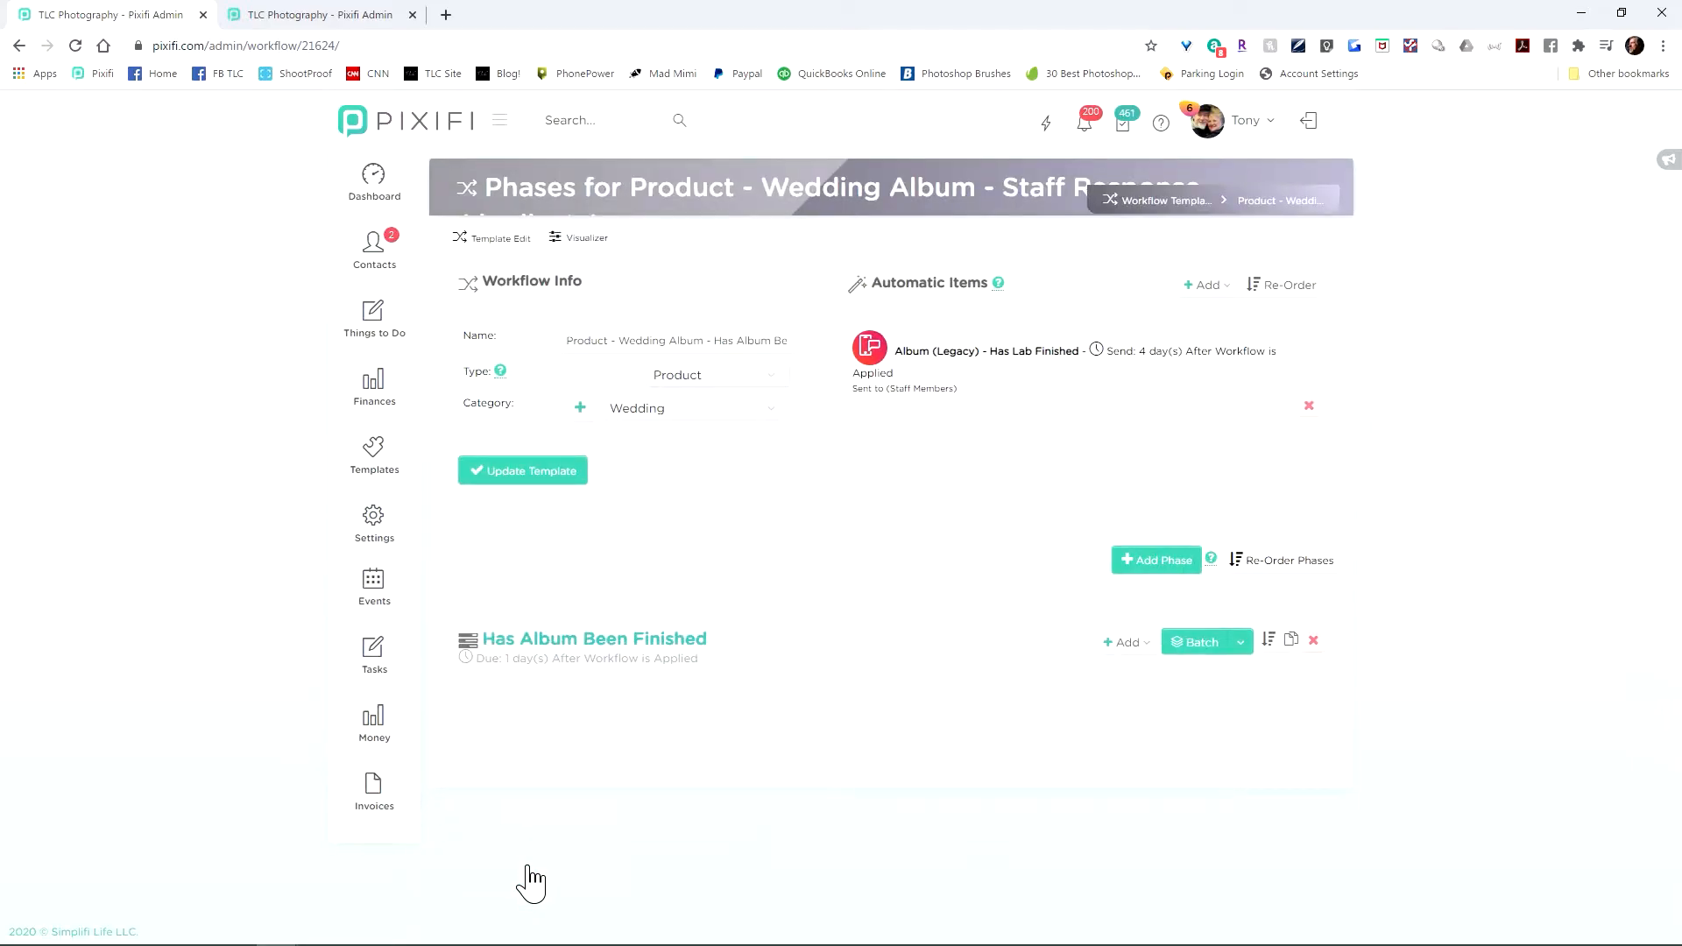
Start a Studio Tasks task in the phase named "Question: Is the Album Ready for Preview?"
left_click(1127, 642)
left_click(1106, 682)
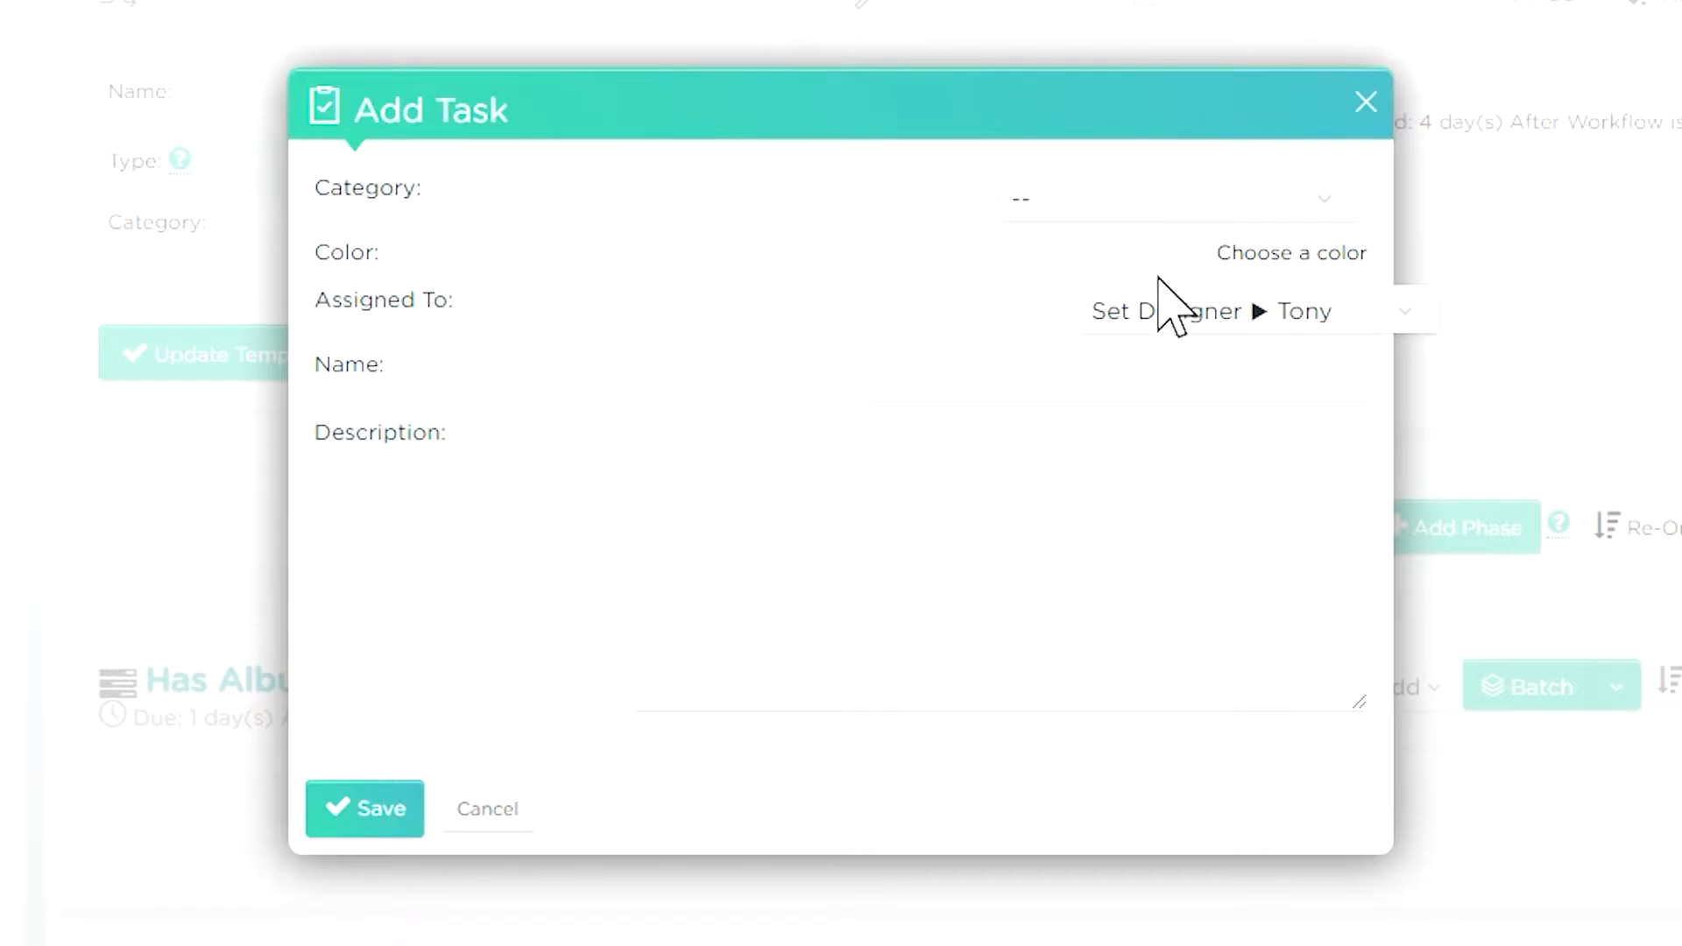
left_click(1007, 389)
left_click(1160, 355)
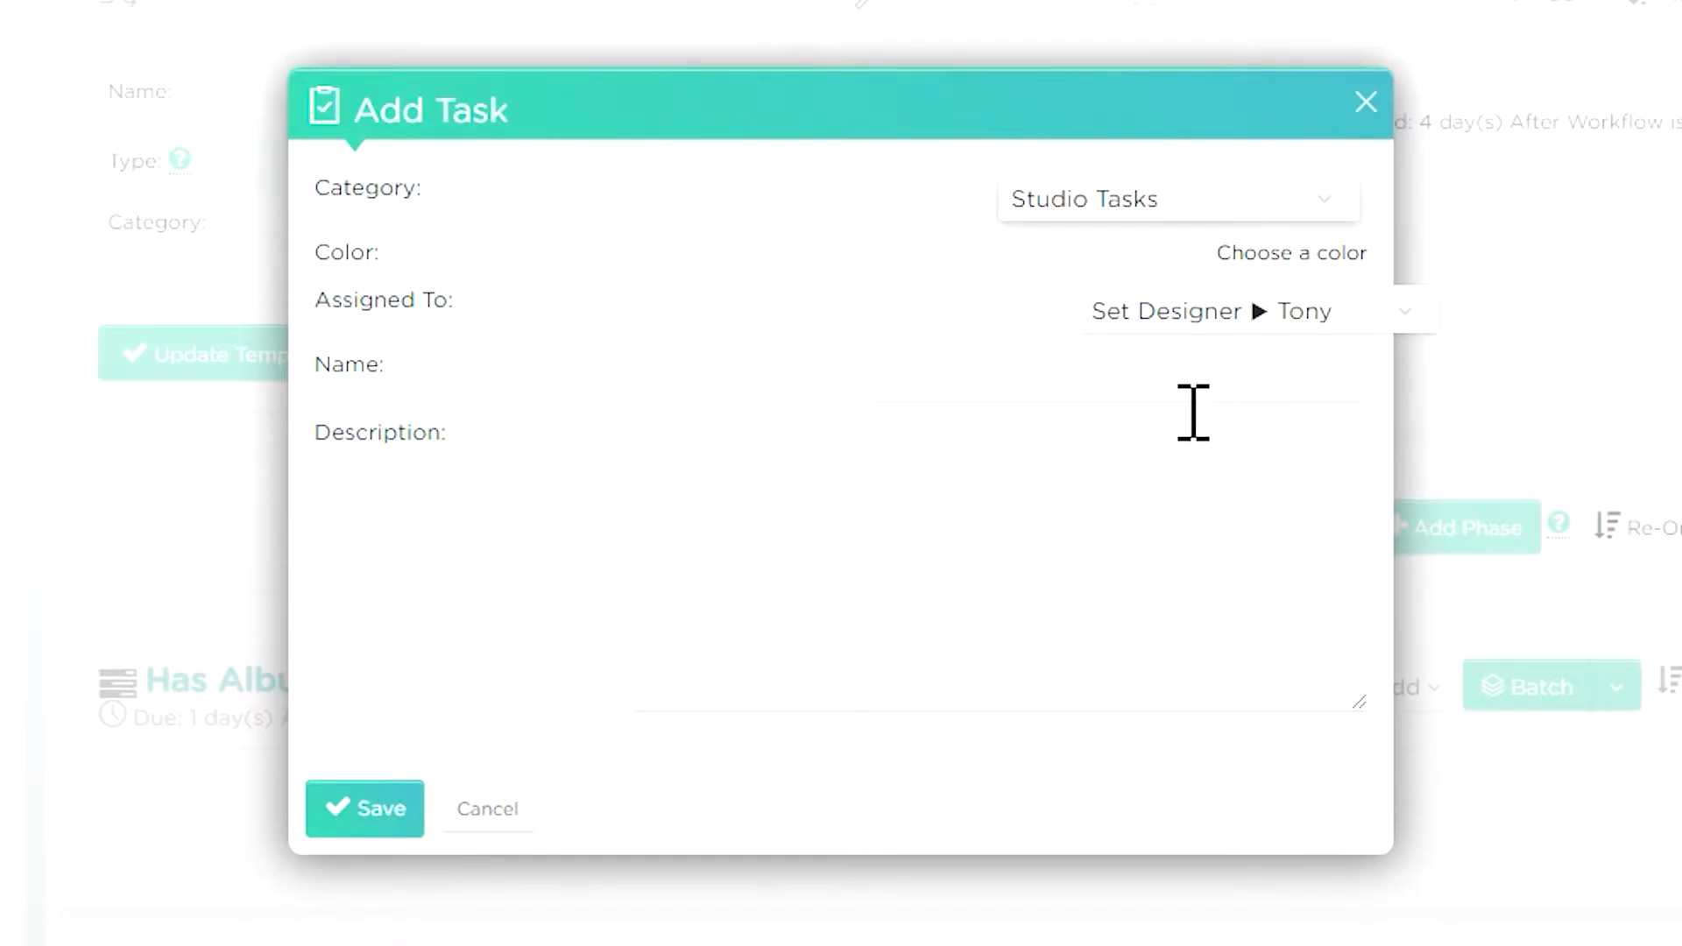
type("Question: Is the Albu")
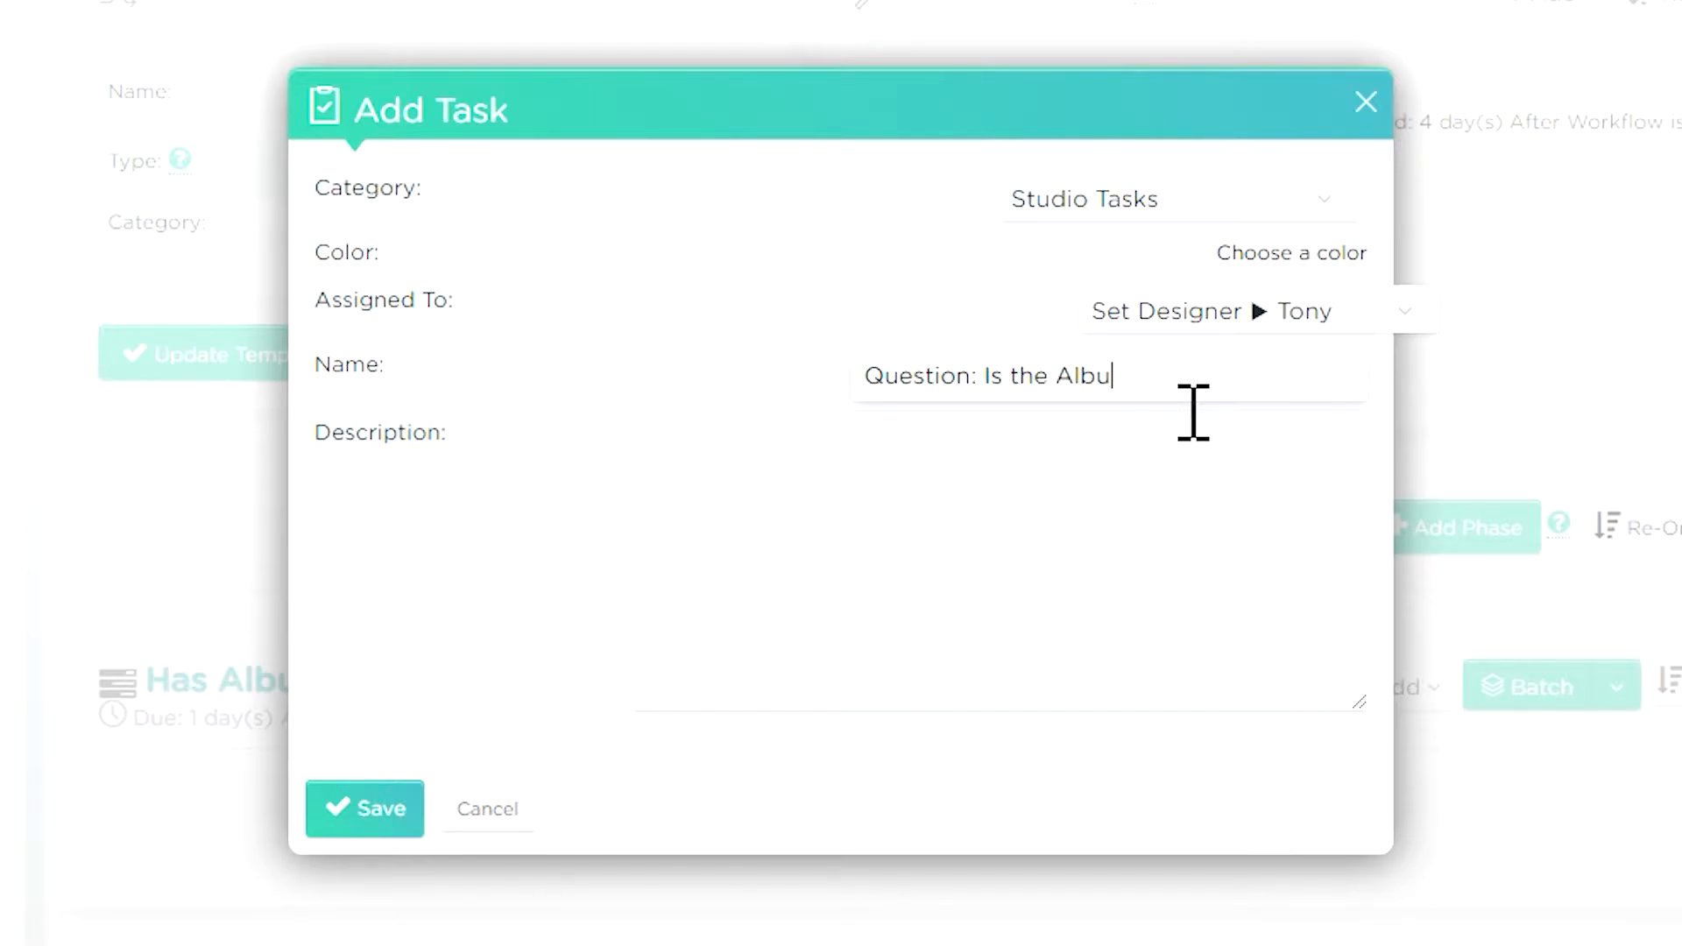
type("m Ready fo")
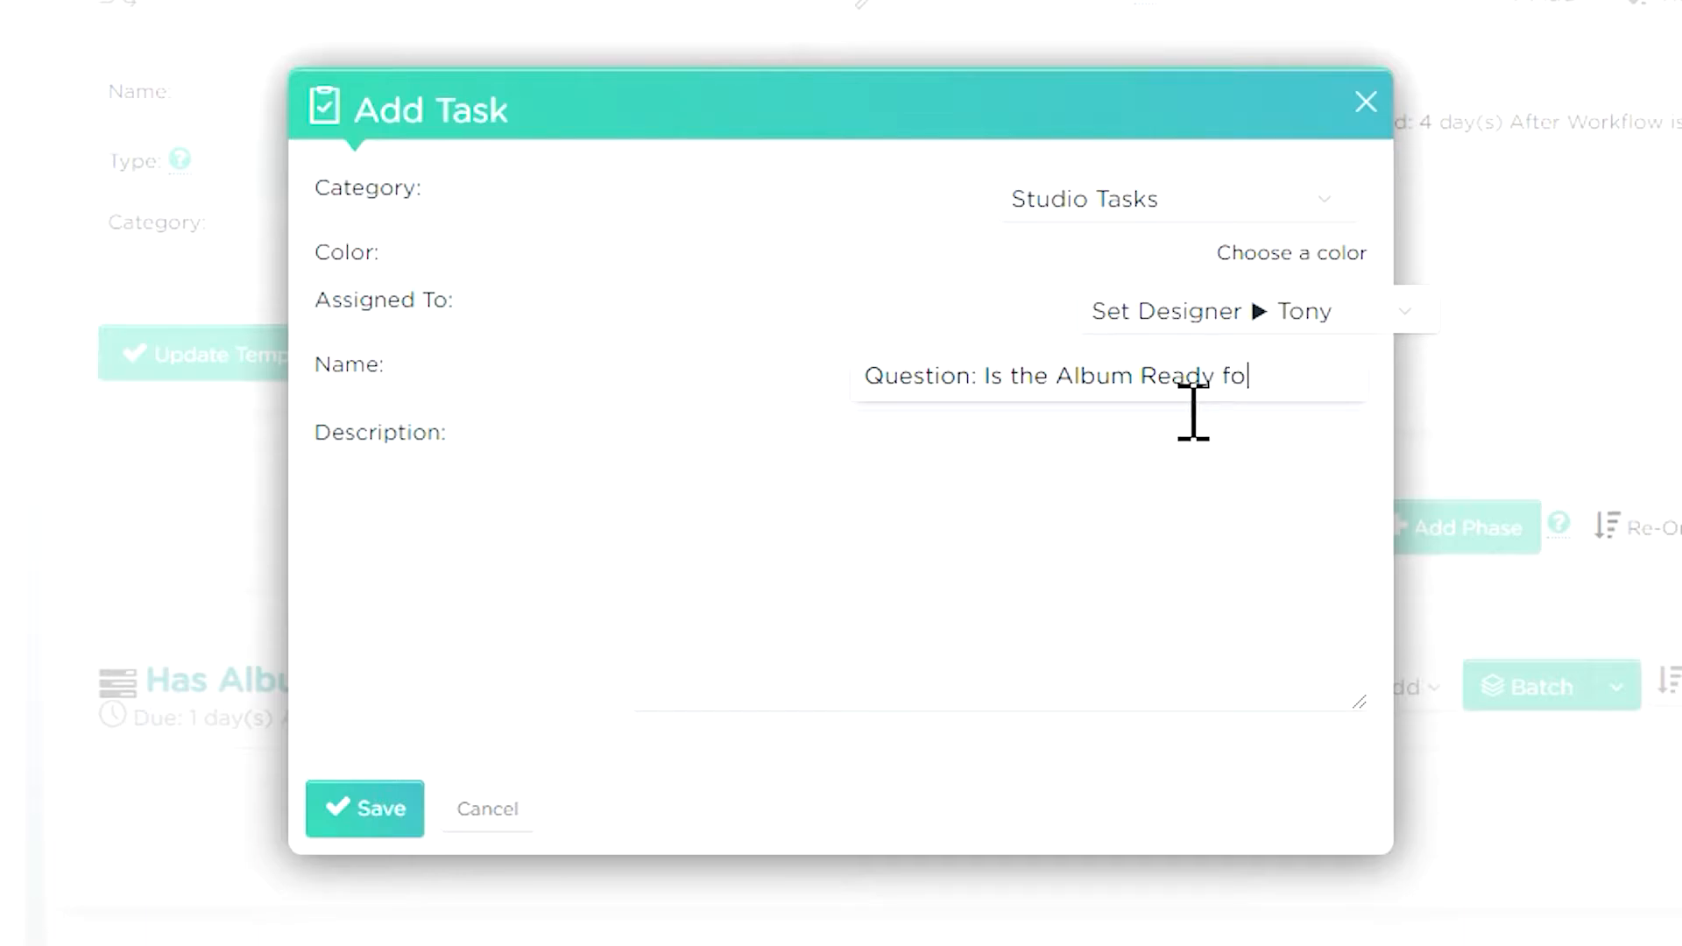
type("r Preview")
key("Tab")
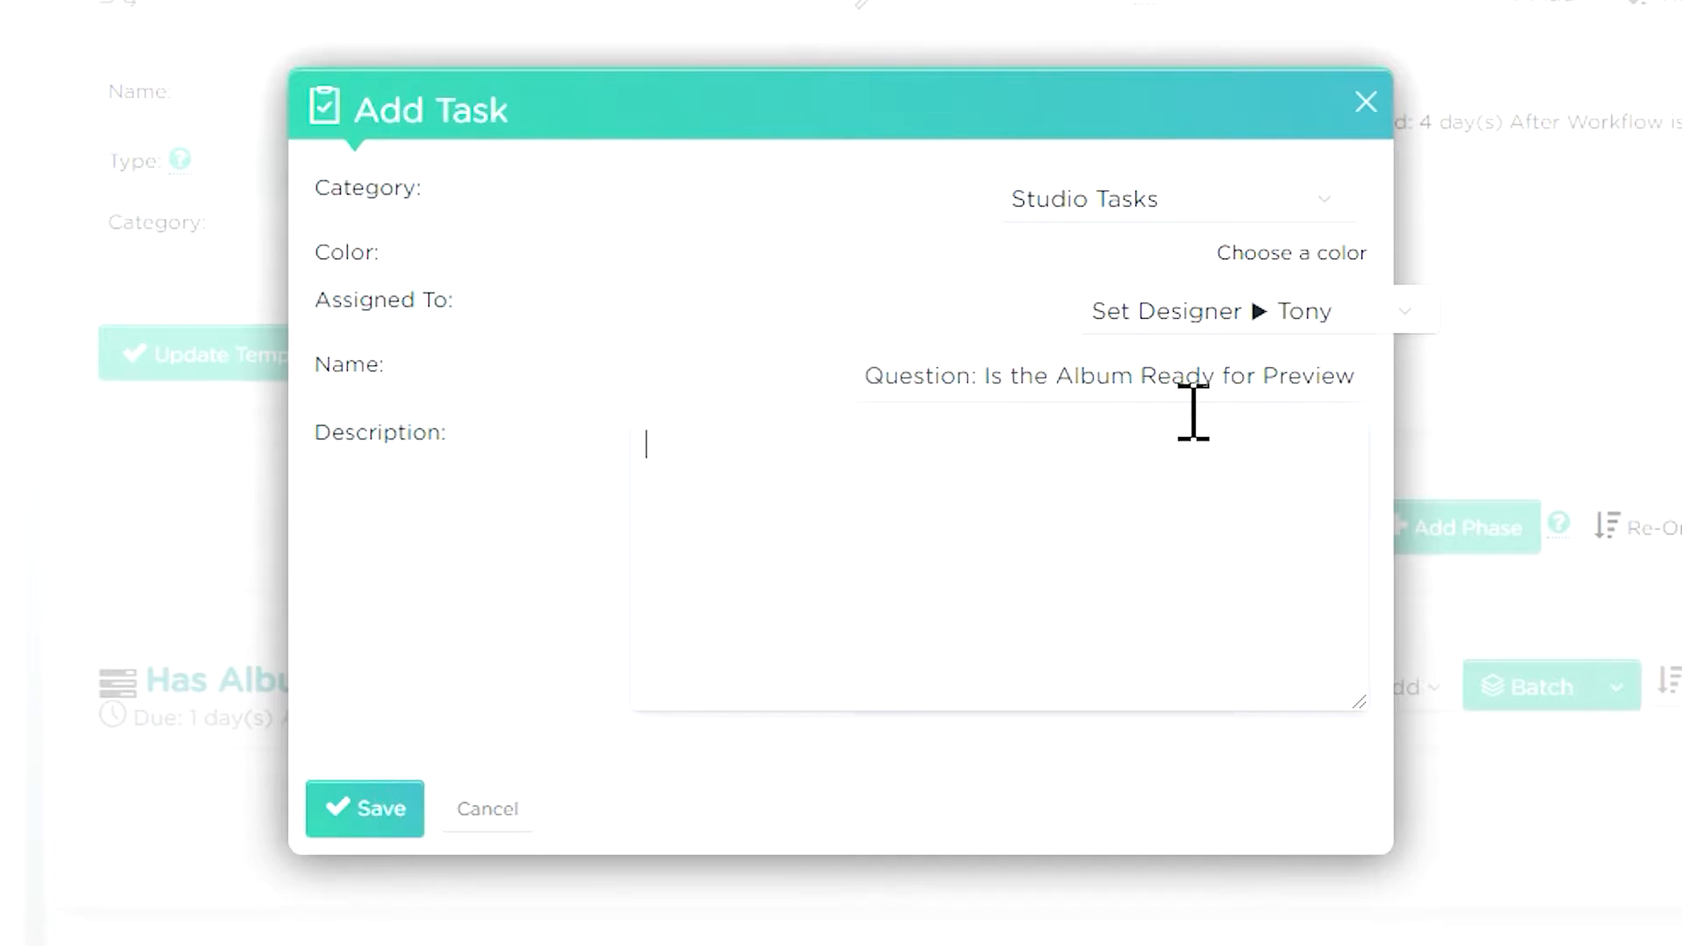
Describe the task as "If the album is ready to be previewed, check preview and give okay." and save it
type("If the album is ready to be pr")
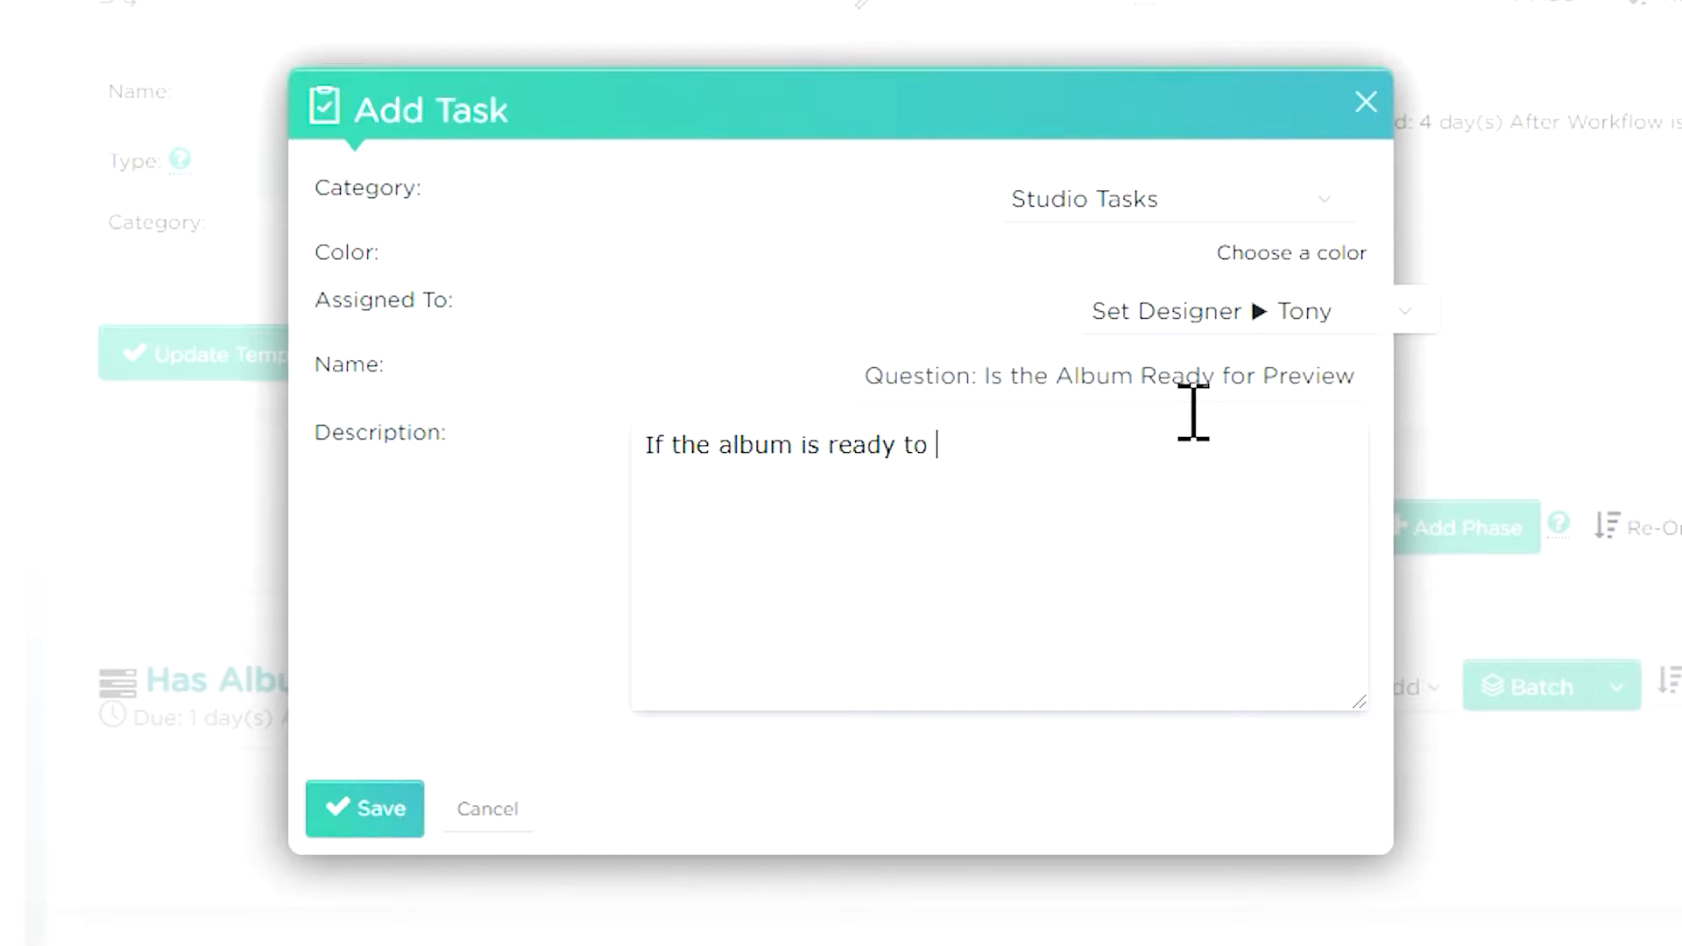
type("eviewed, check preview and give okay.")
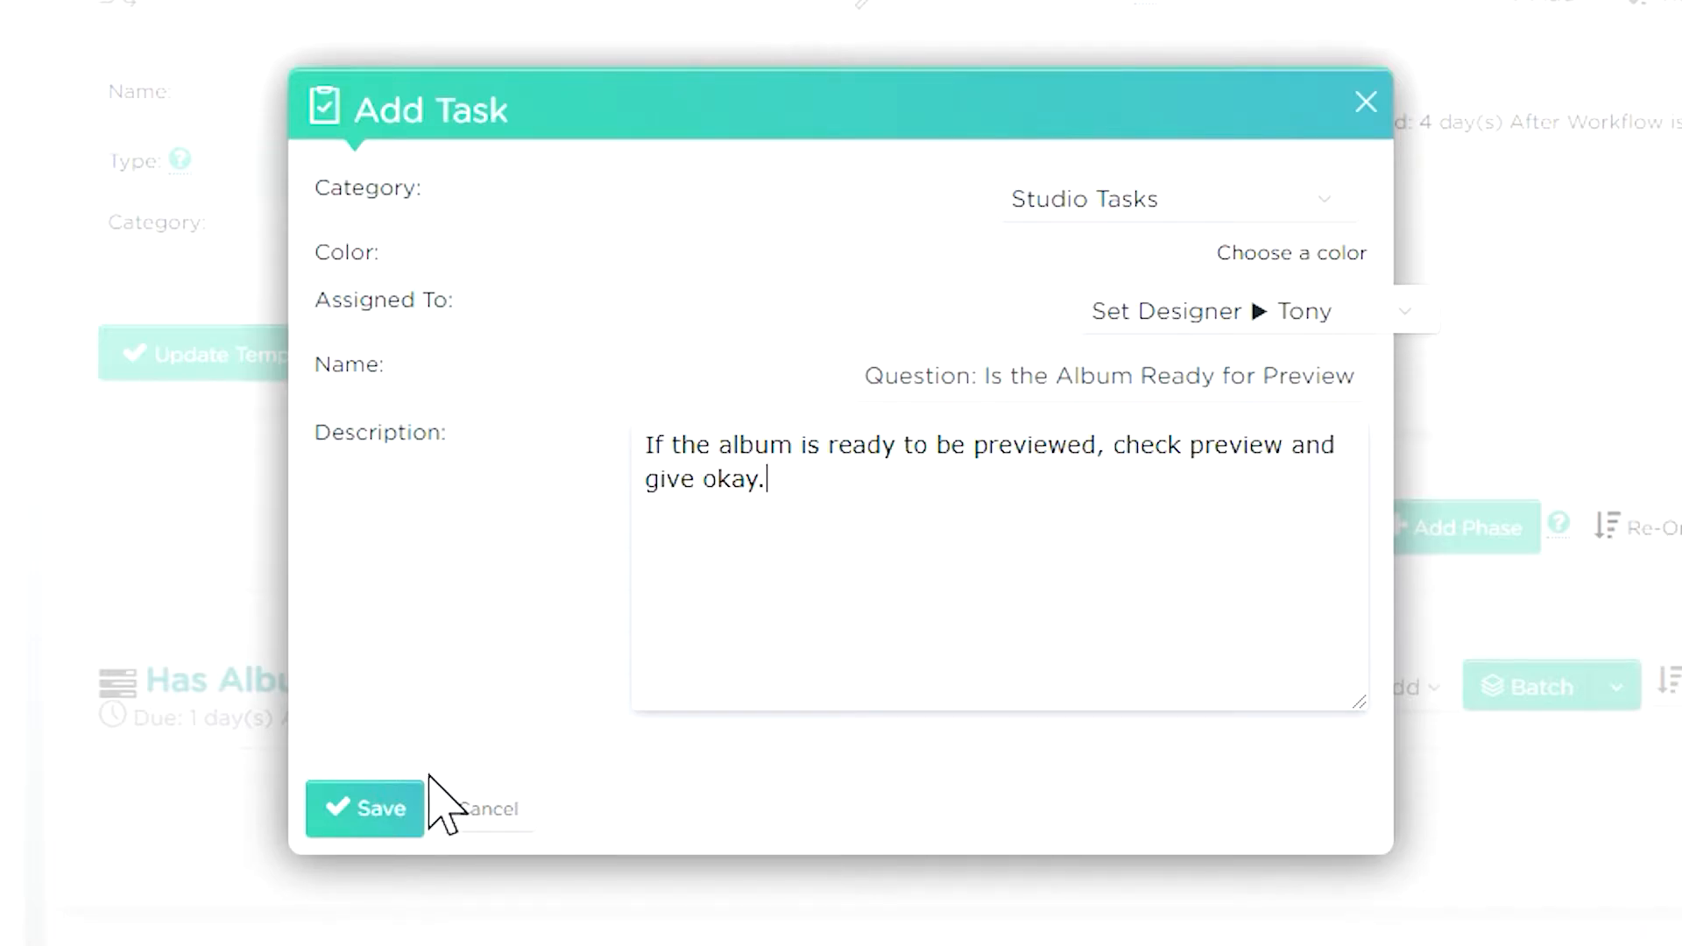
left_click(386, 810)
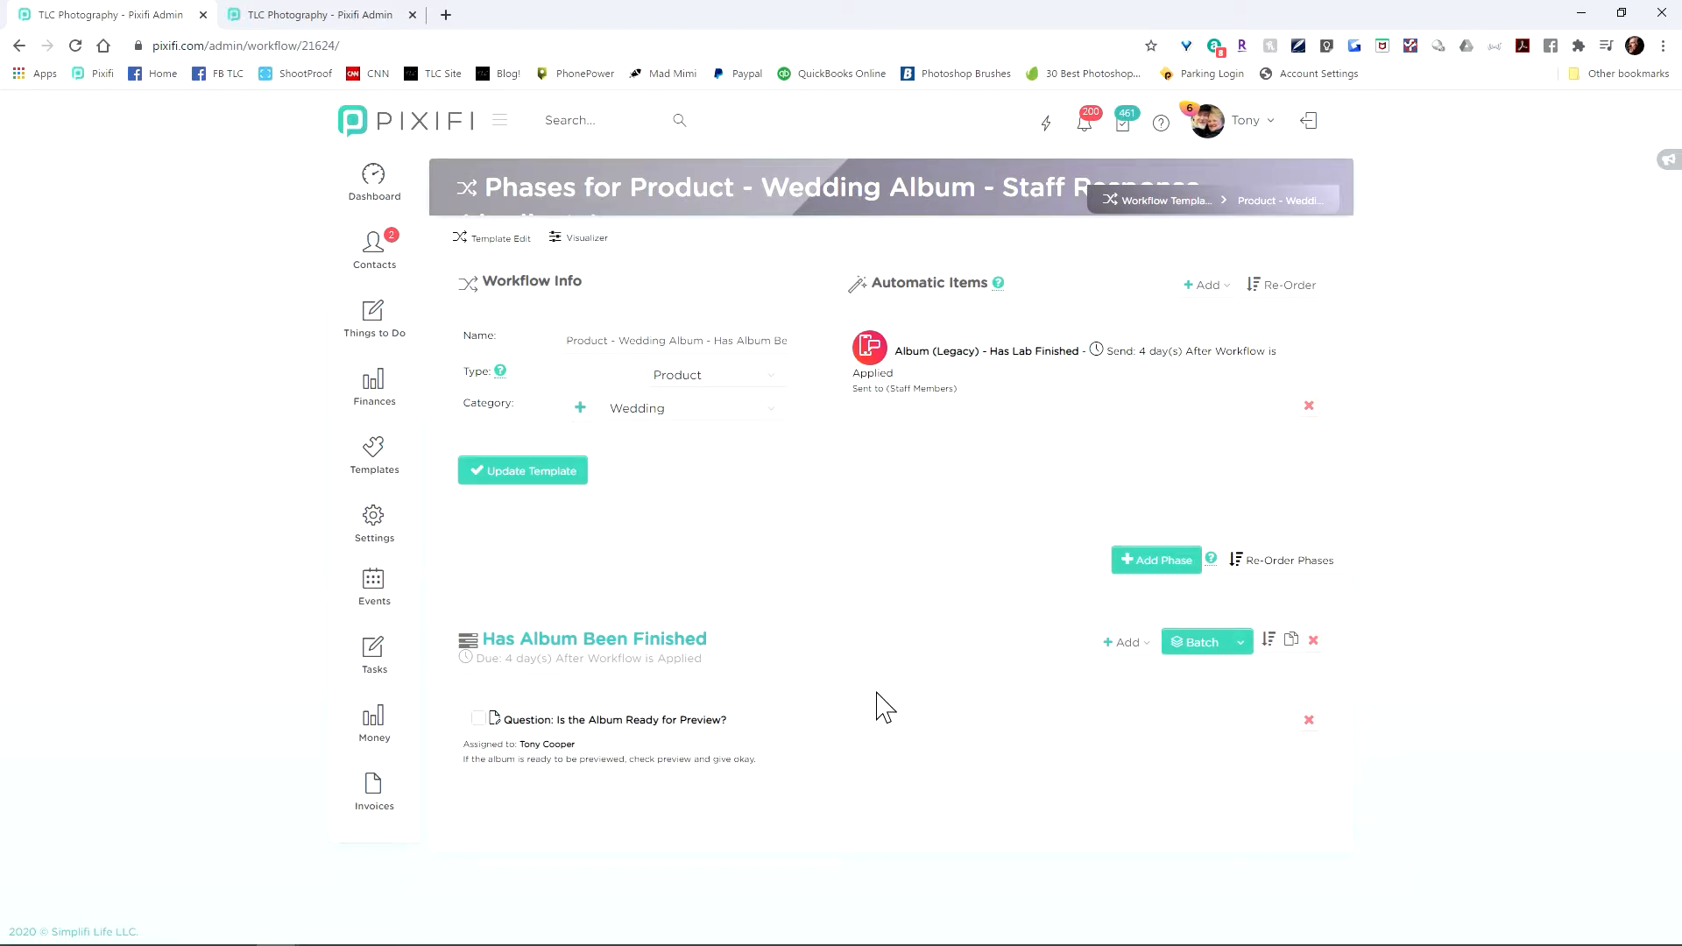
Reopen the album preview task and append "If it is okay, click Complete." to its description
left_click(650, 712)
left_click(901, 554)
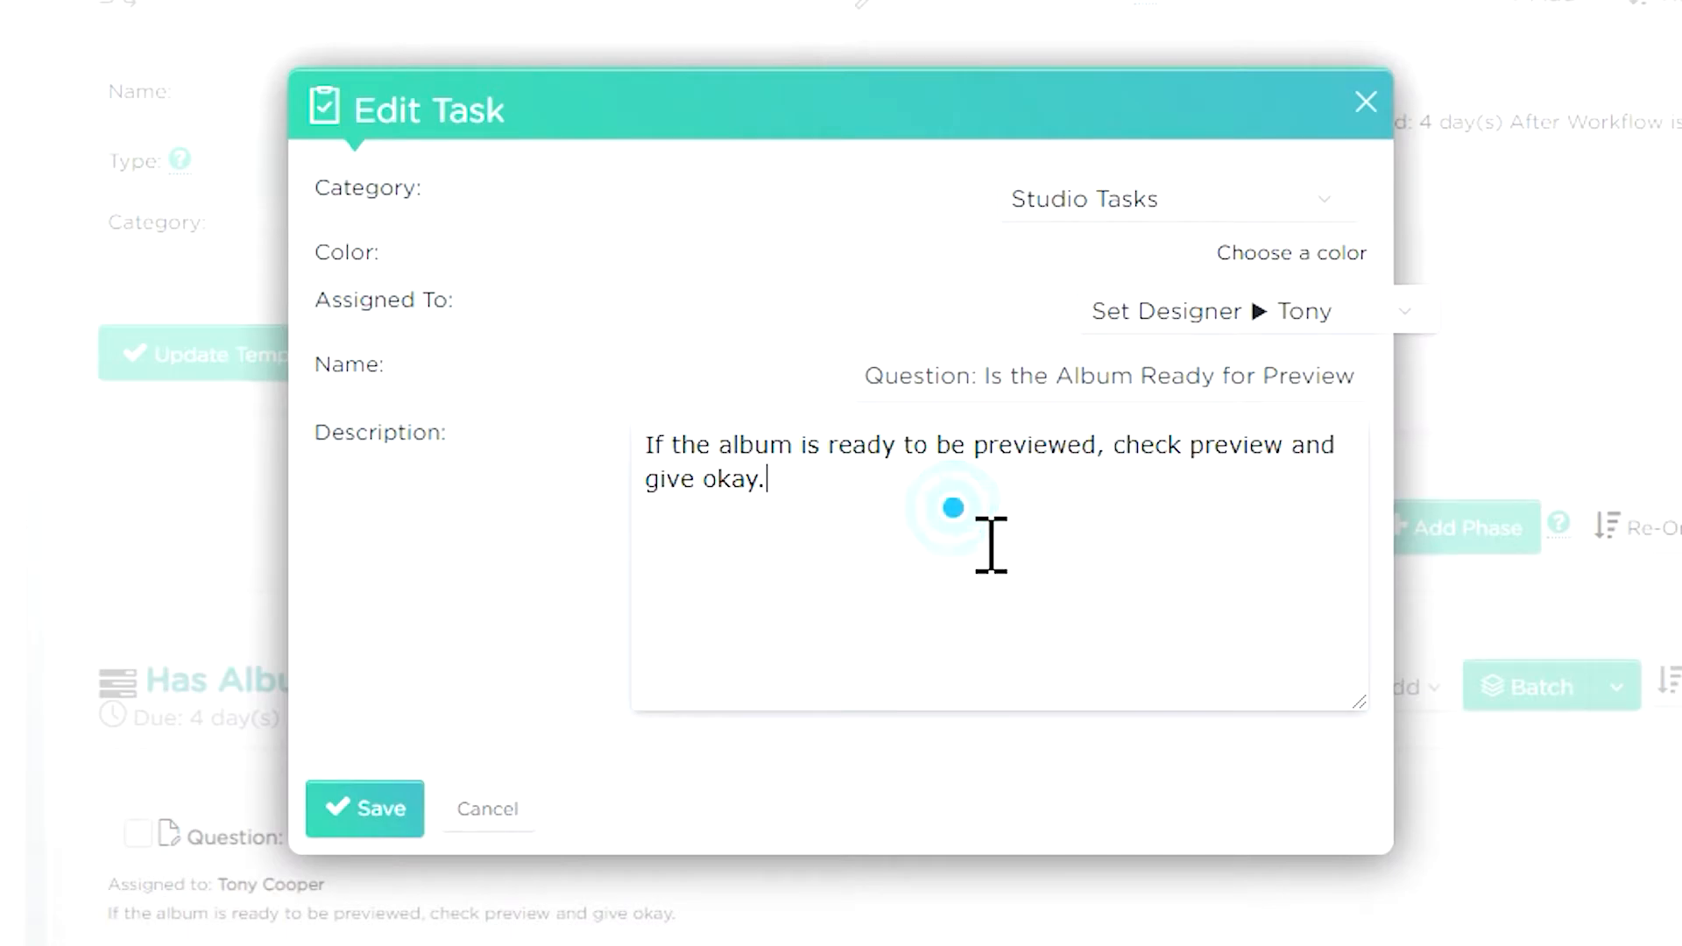
type("If it is okay, click Complete.  ")
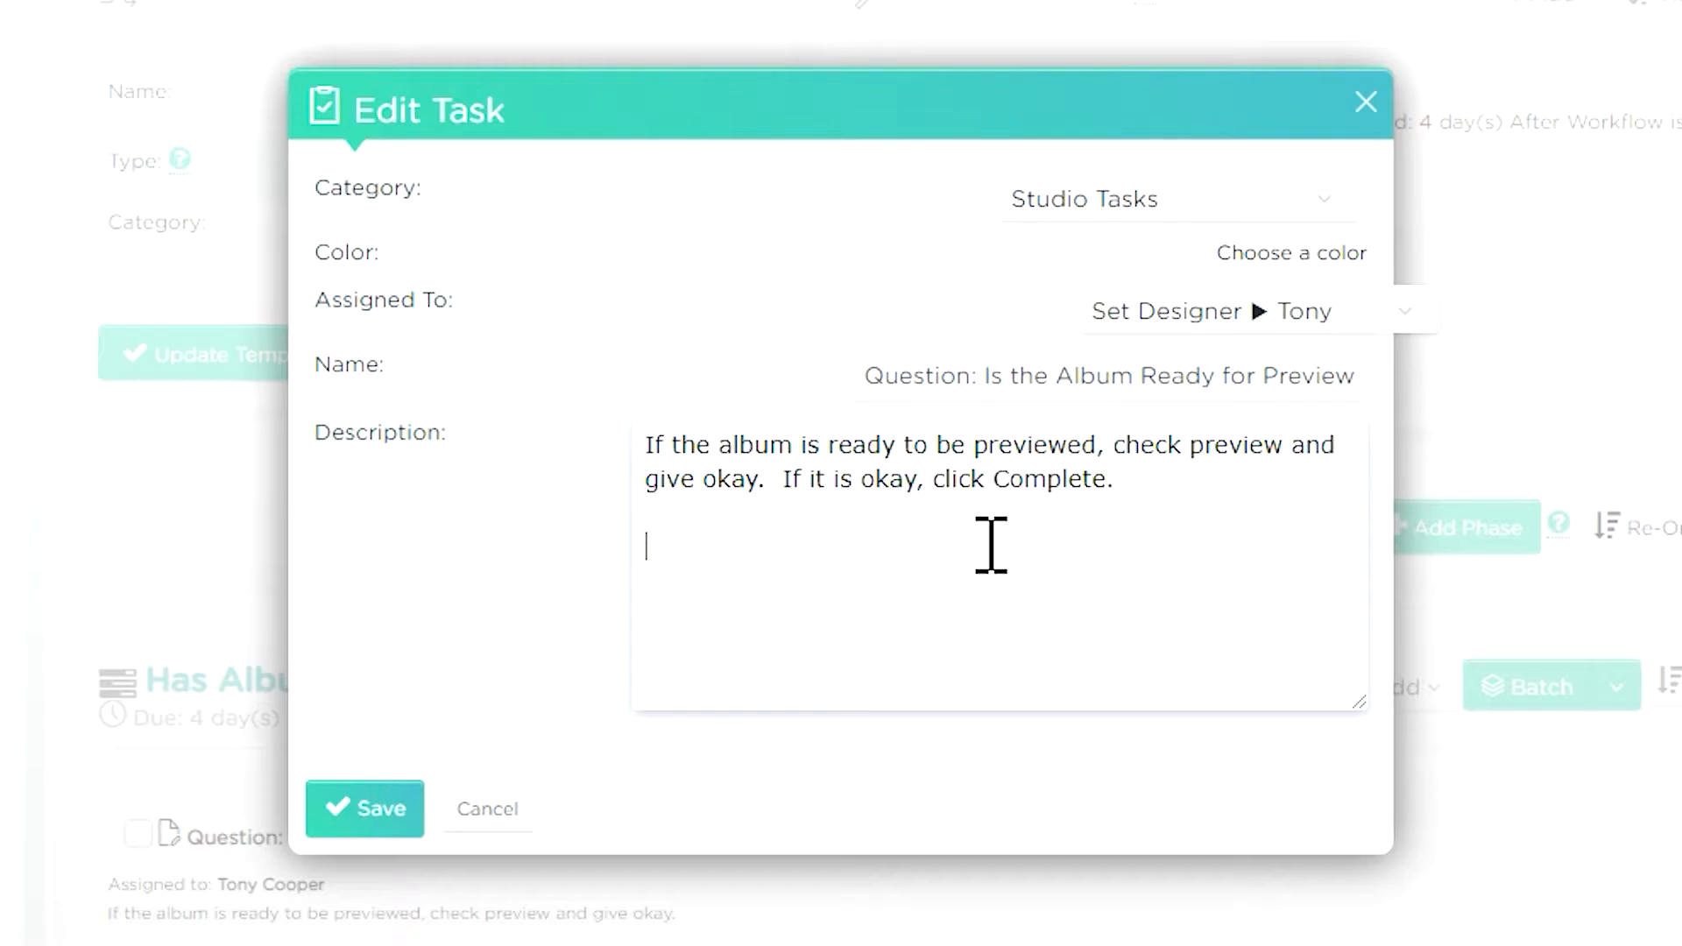
Add the paragraph "If the preview is NOT correct: Then delete this phase and move to the next." and save the task
type("If the preview i")
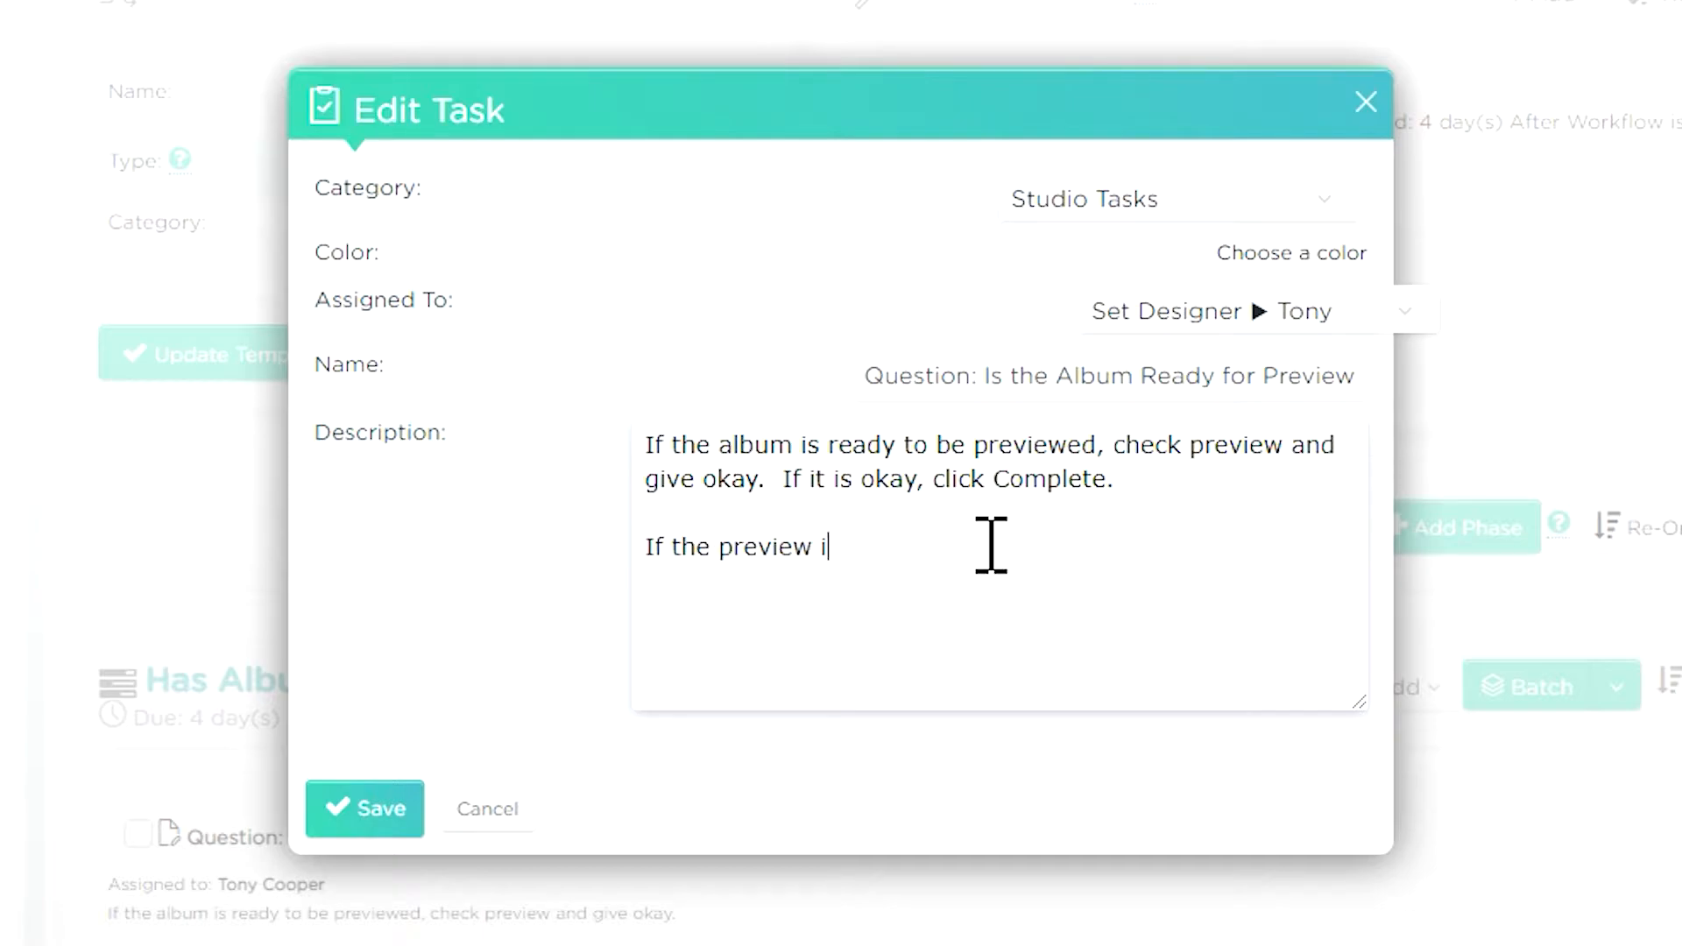
type("s not co")
key("BackSpace")
key("BackSpace")
key("BackSpace")
type("NOT correct")
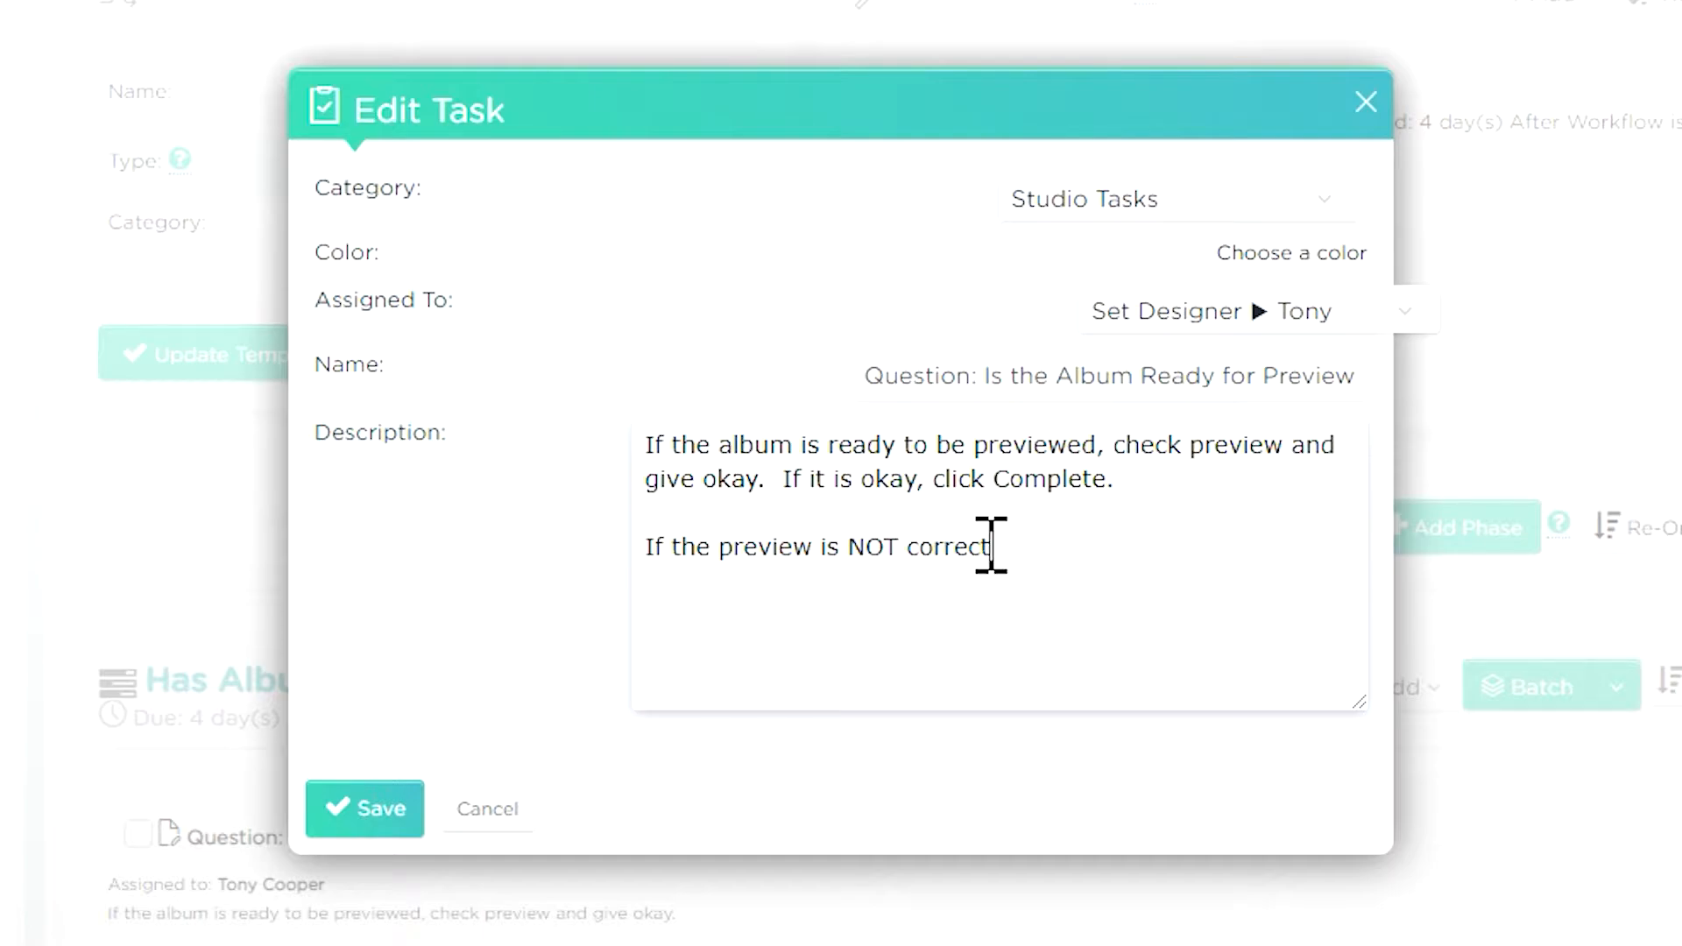
type(": Then delete ")
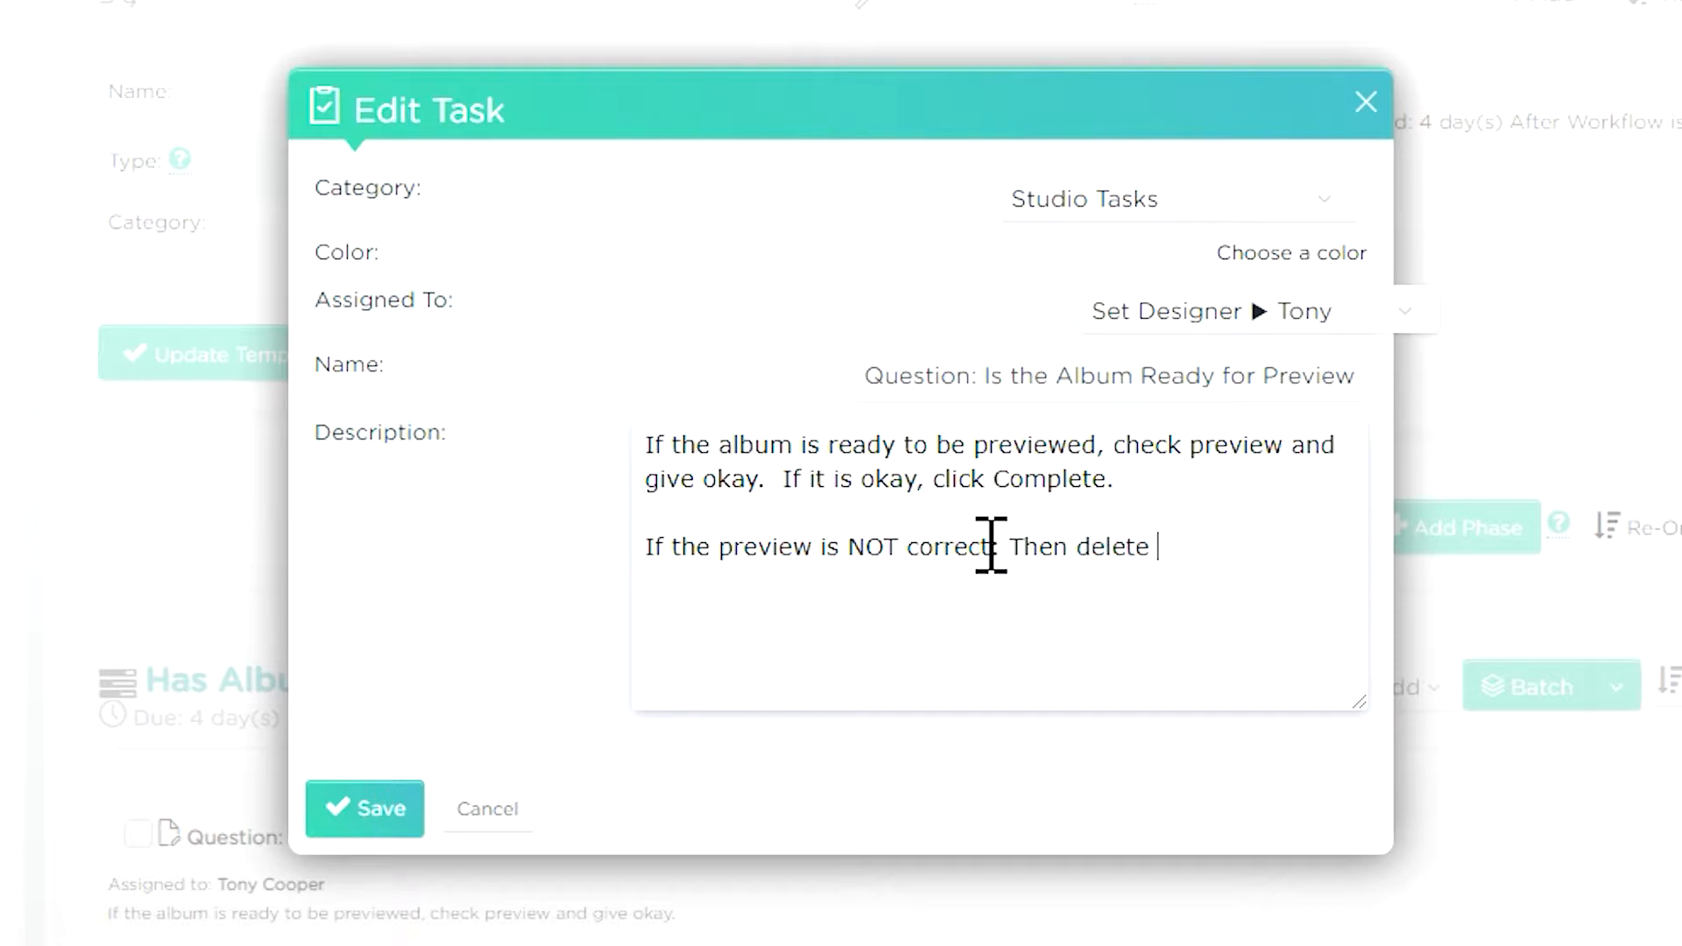
type("this phase and move to the ")
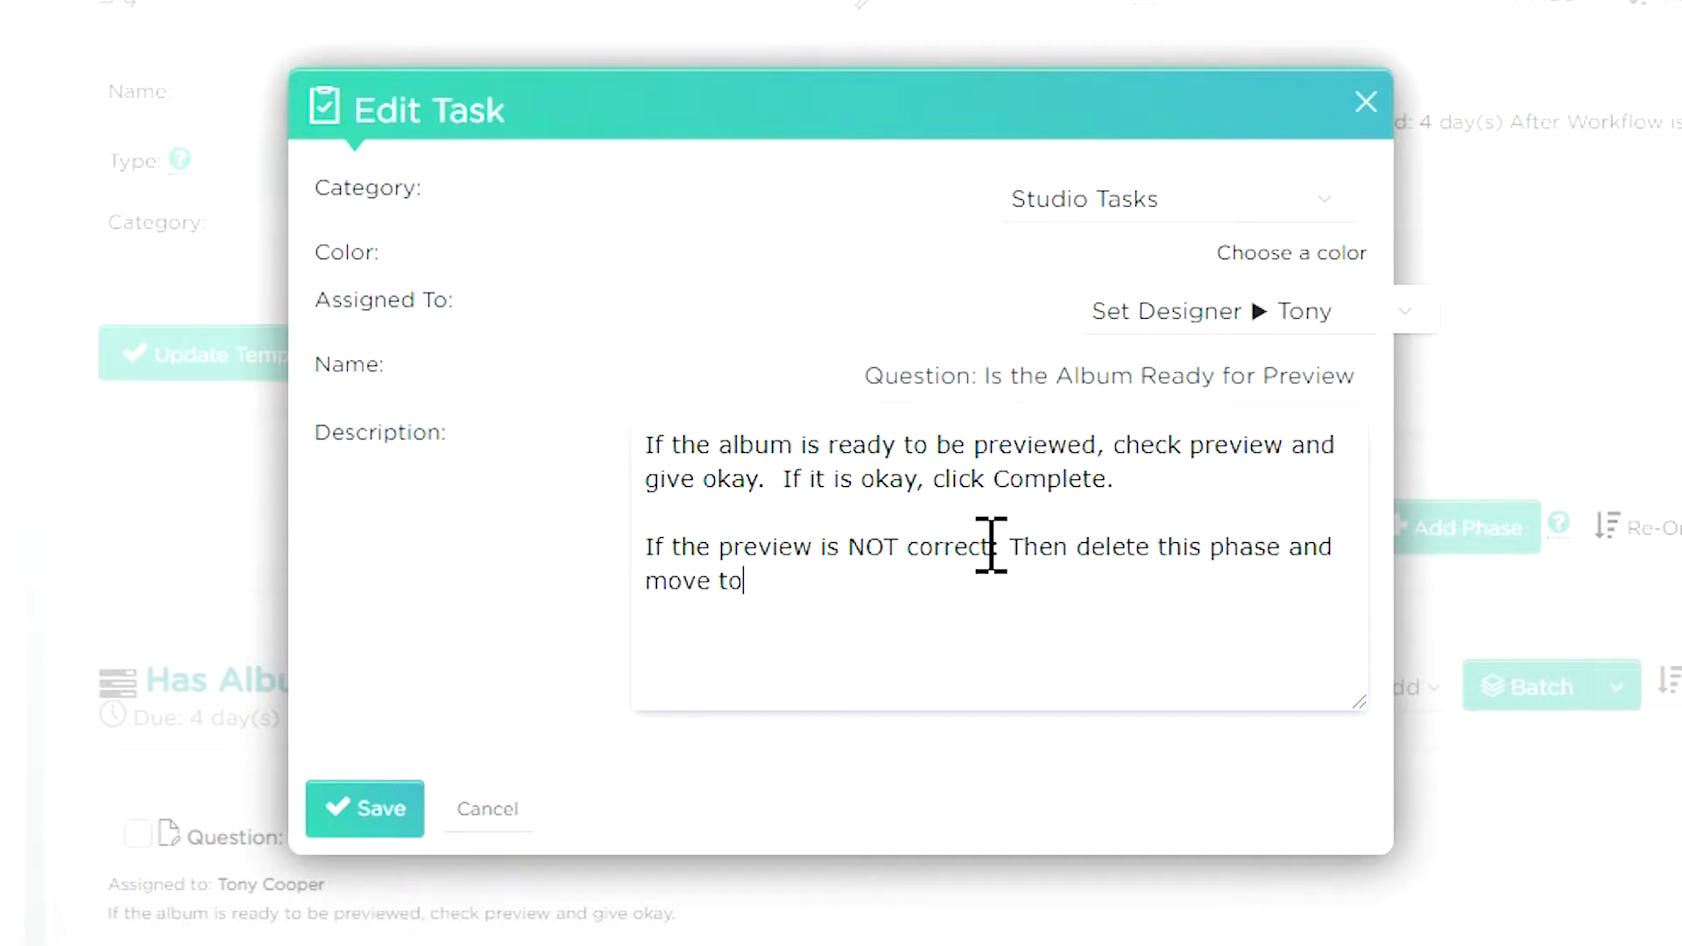
type("next")
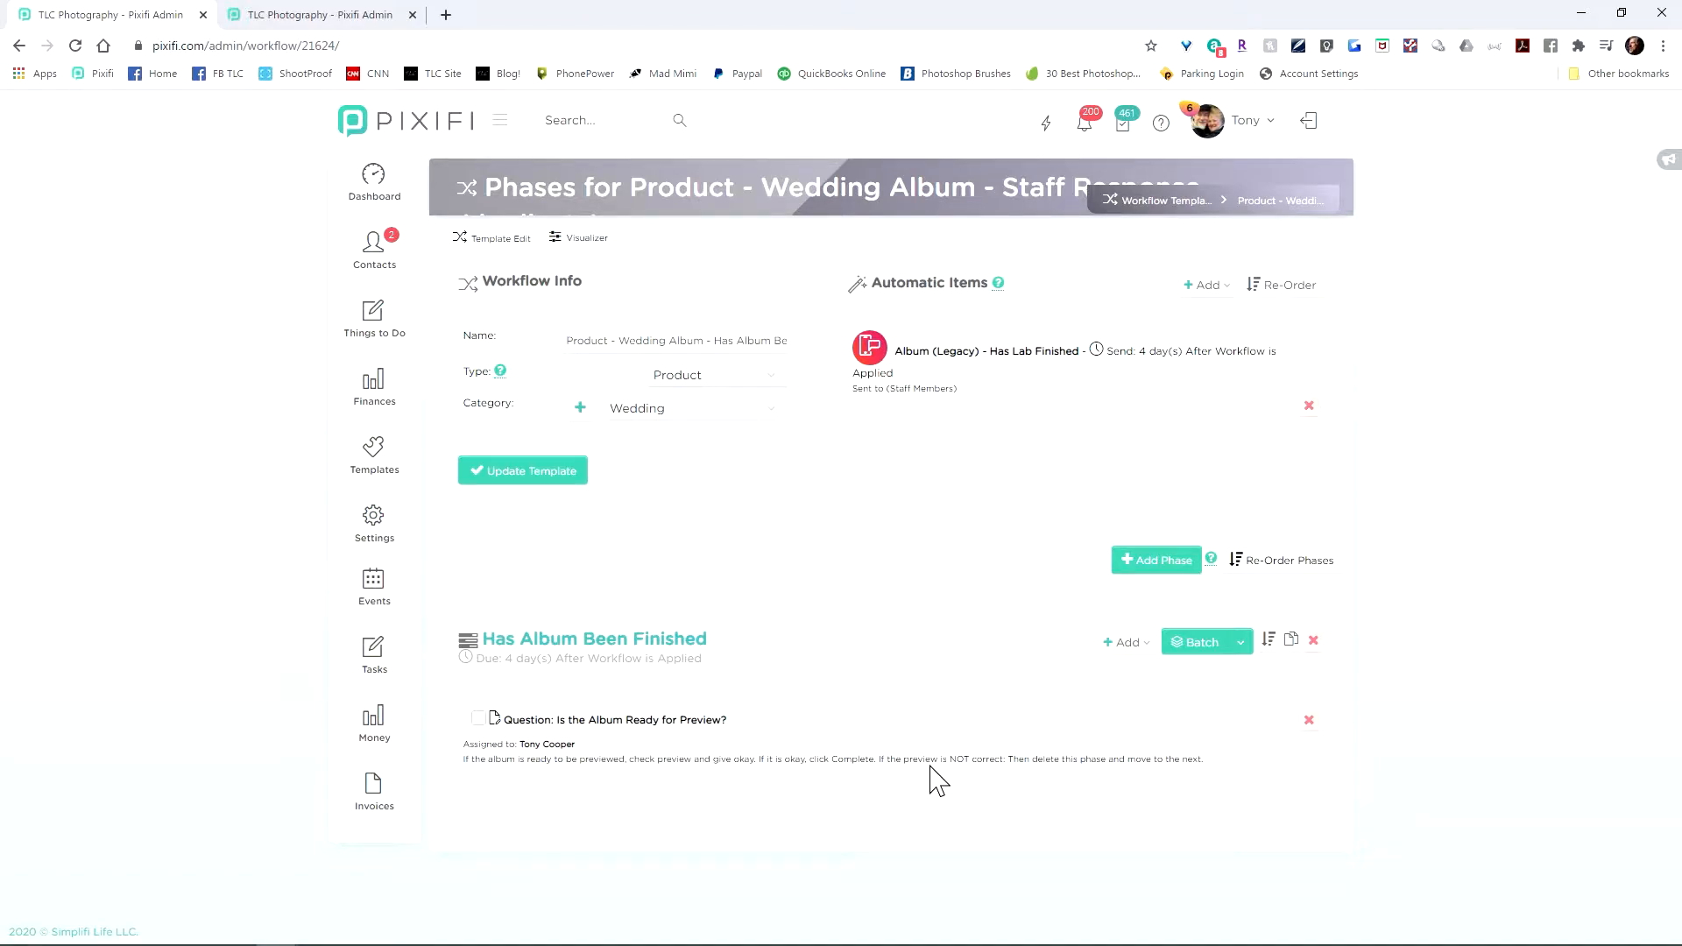
Add an action to the Has Album Been Finished phase that switches the product status to Product Available for Review
left_click(1153, 644)
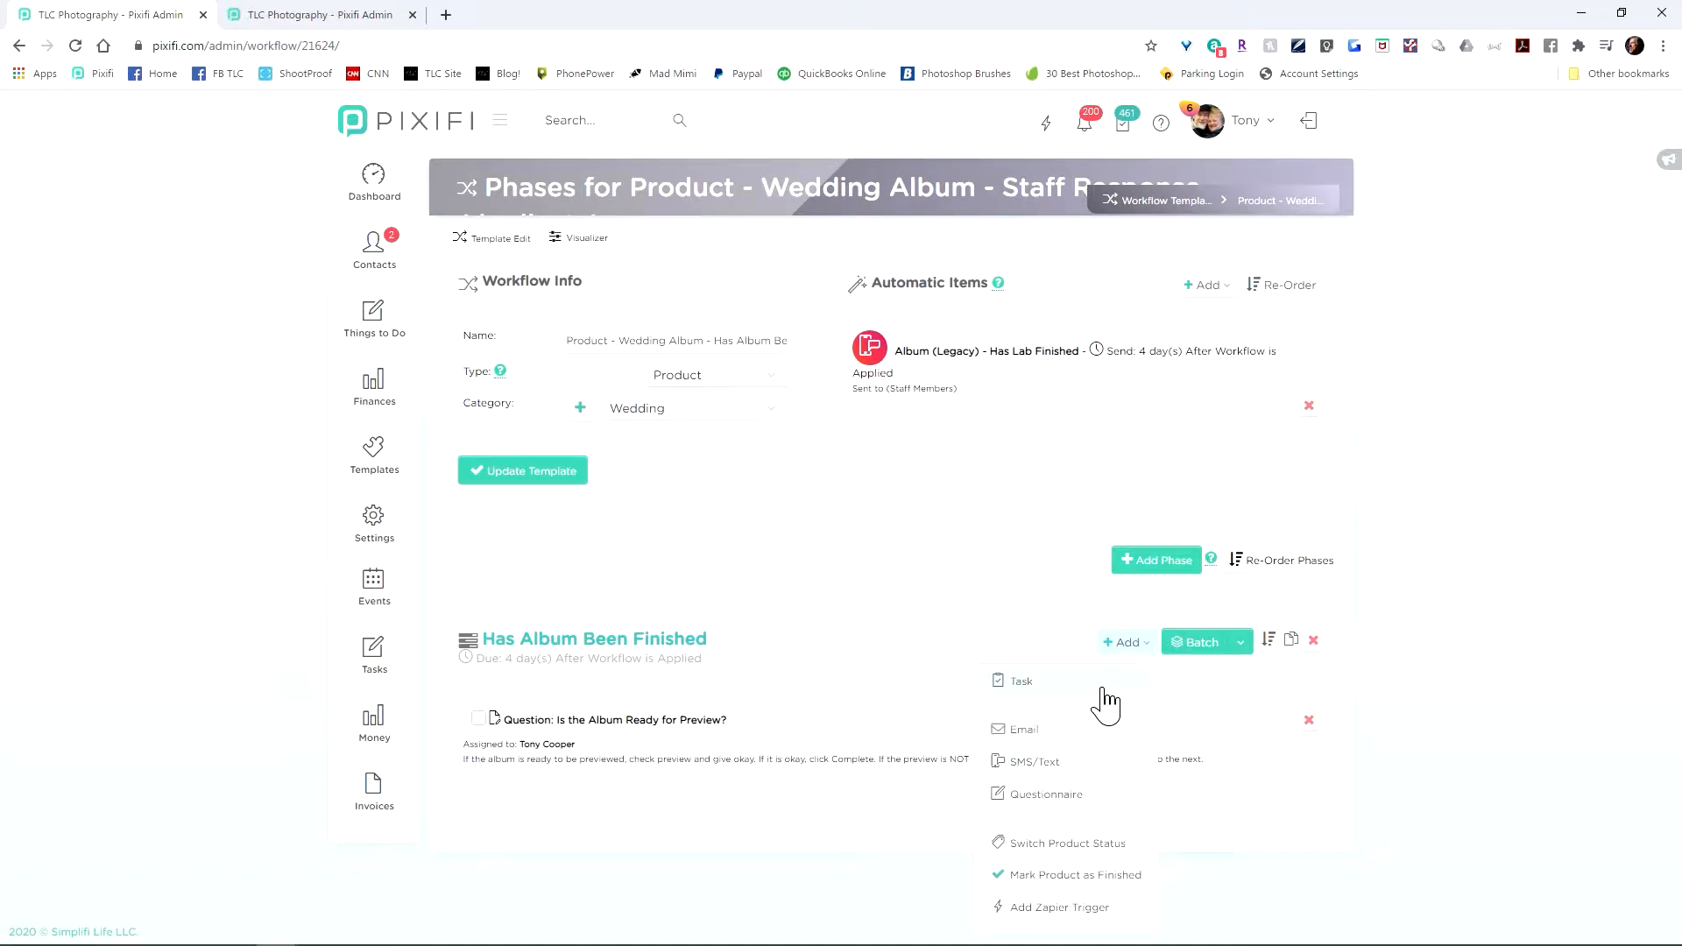
left_click(1076, 843)
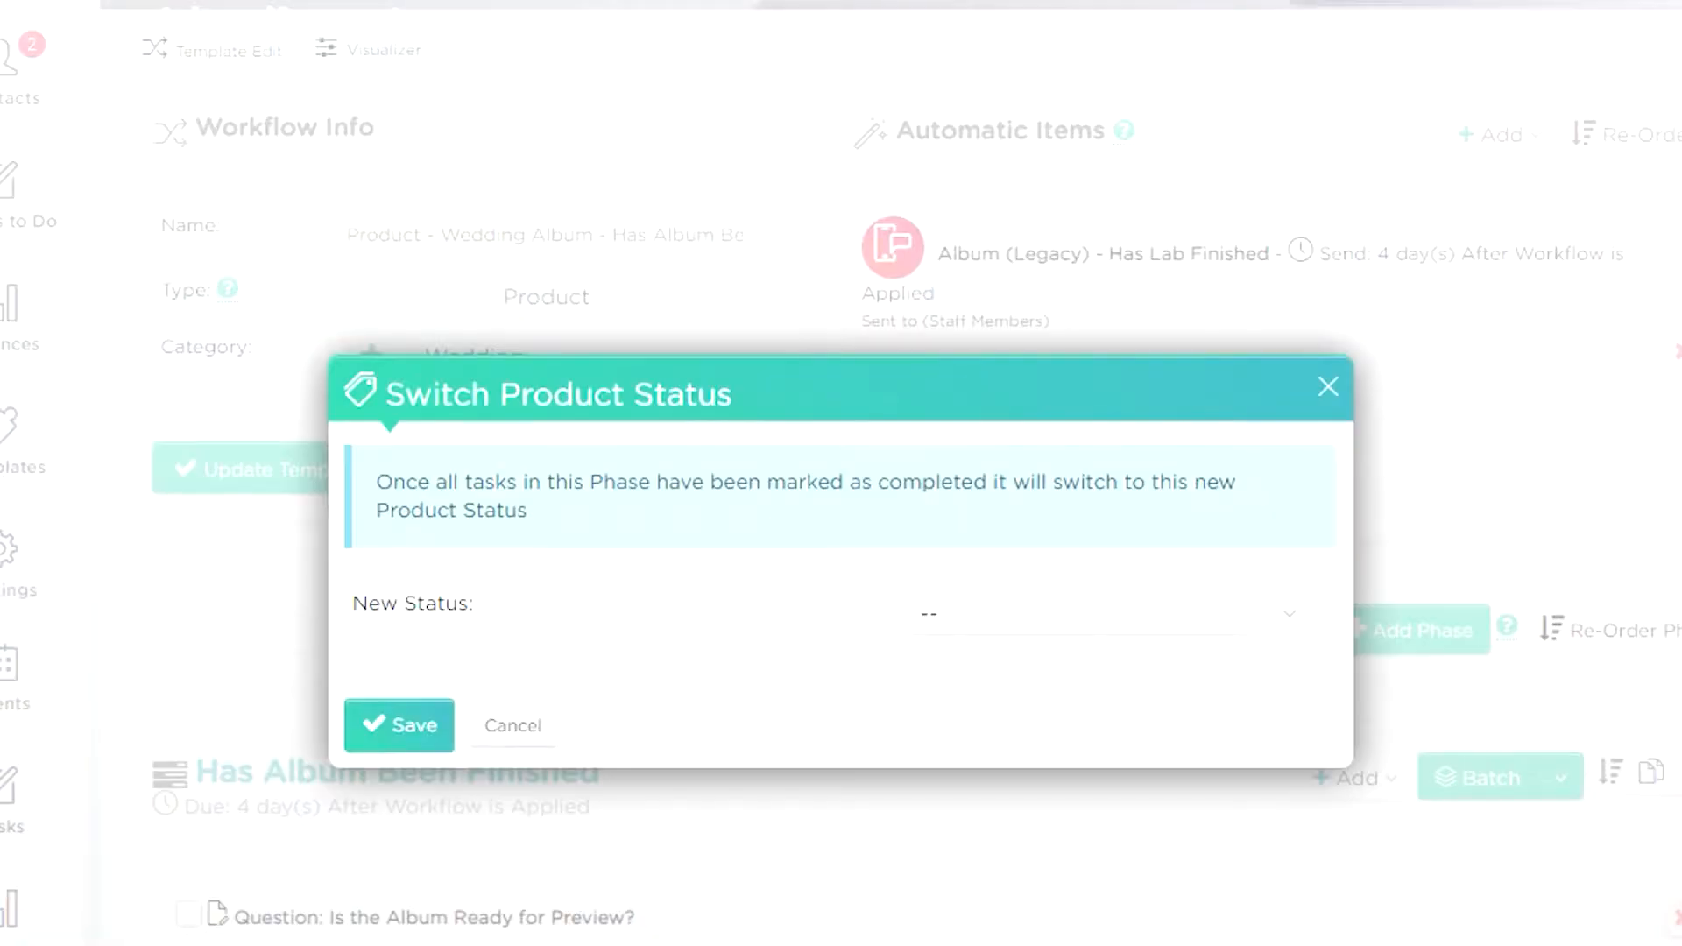
left_click(1120, 618)
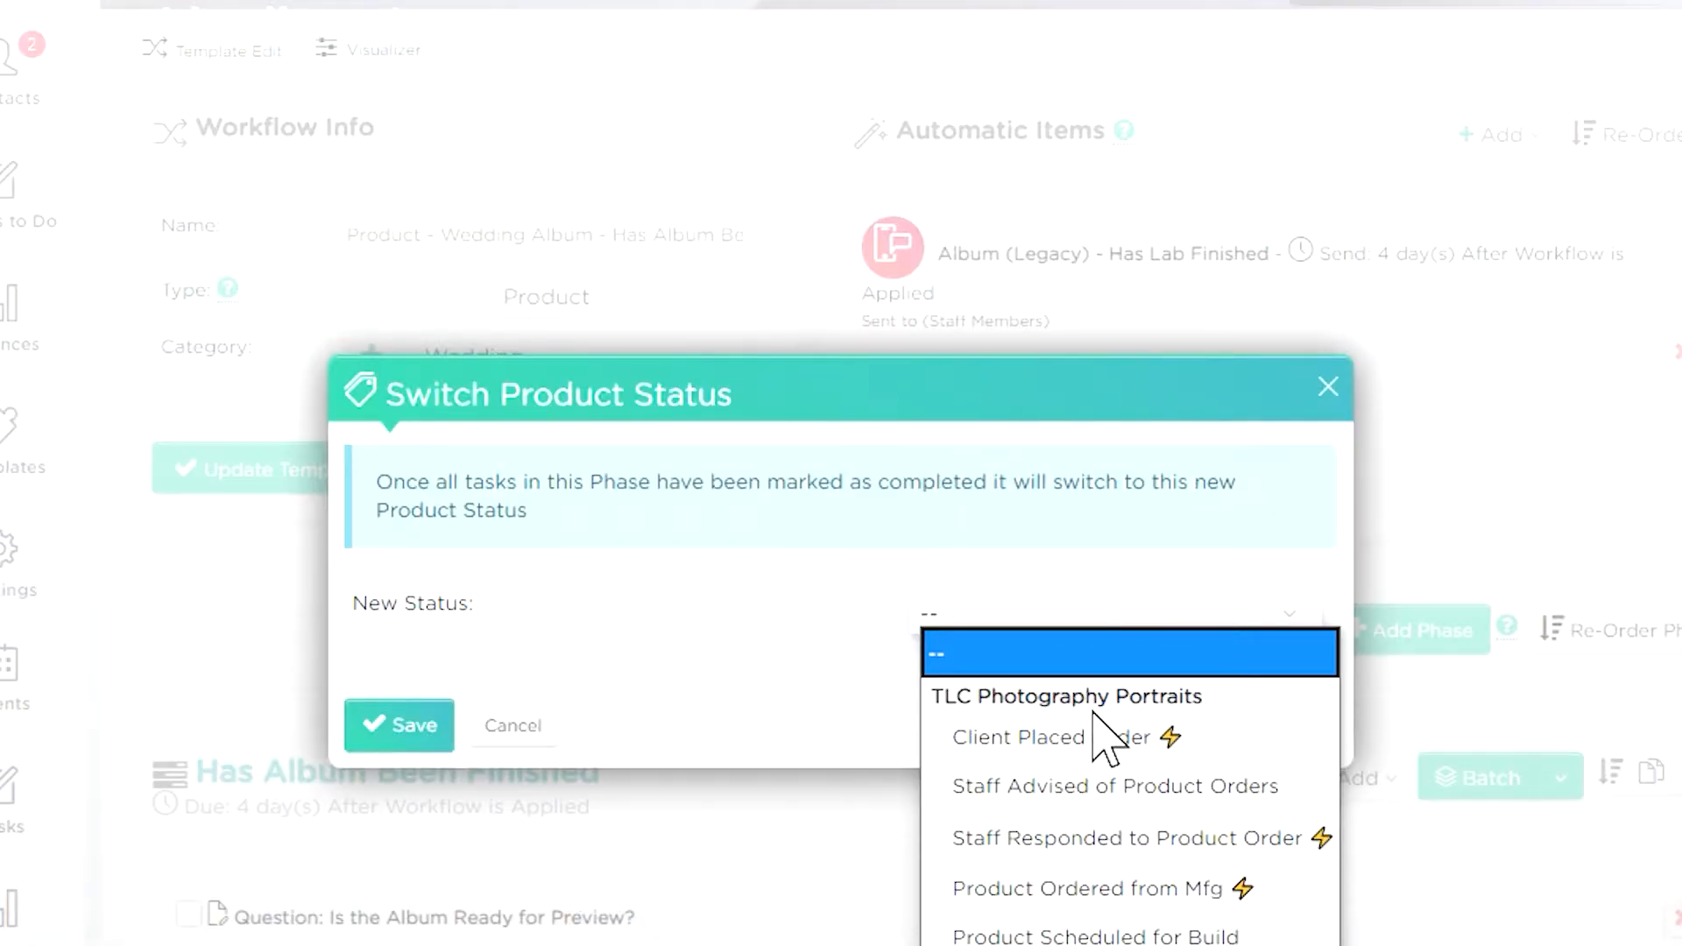
left_click(1093, 945)
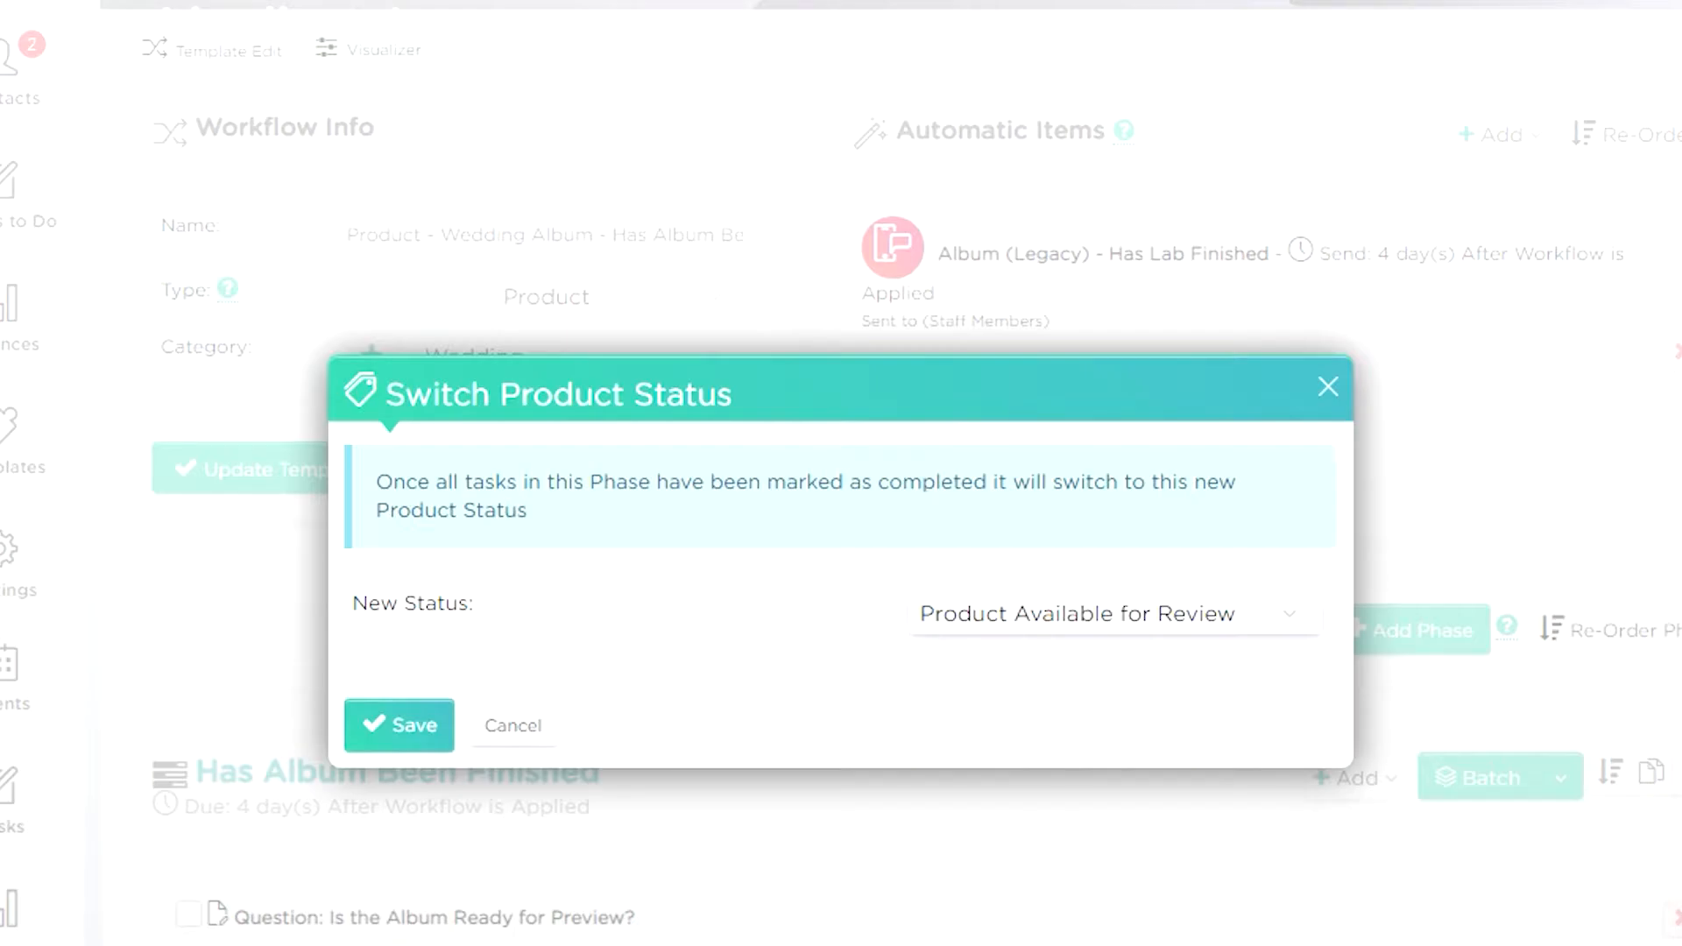
left_click(403, 727)
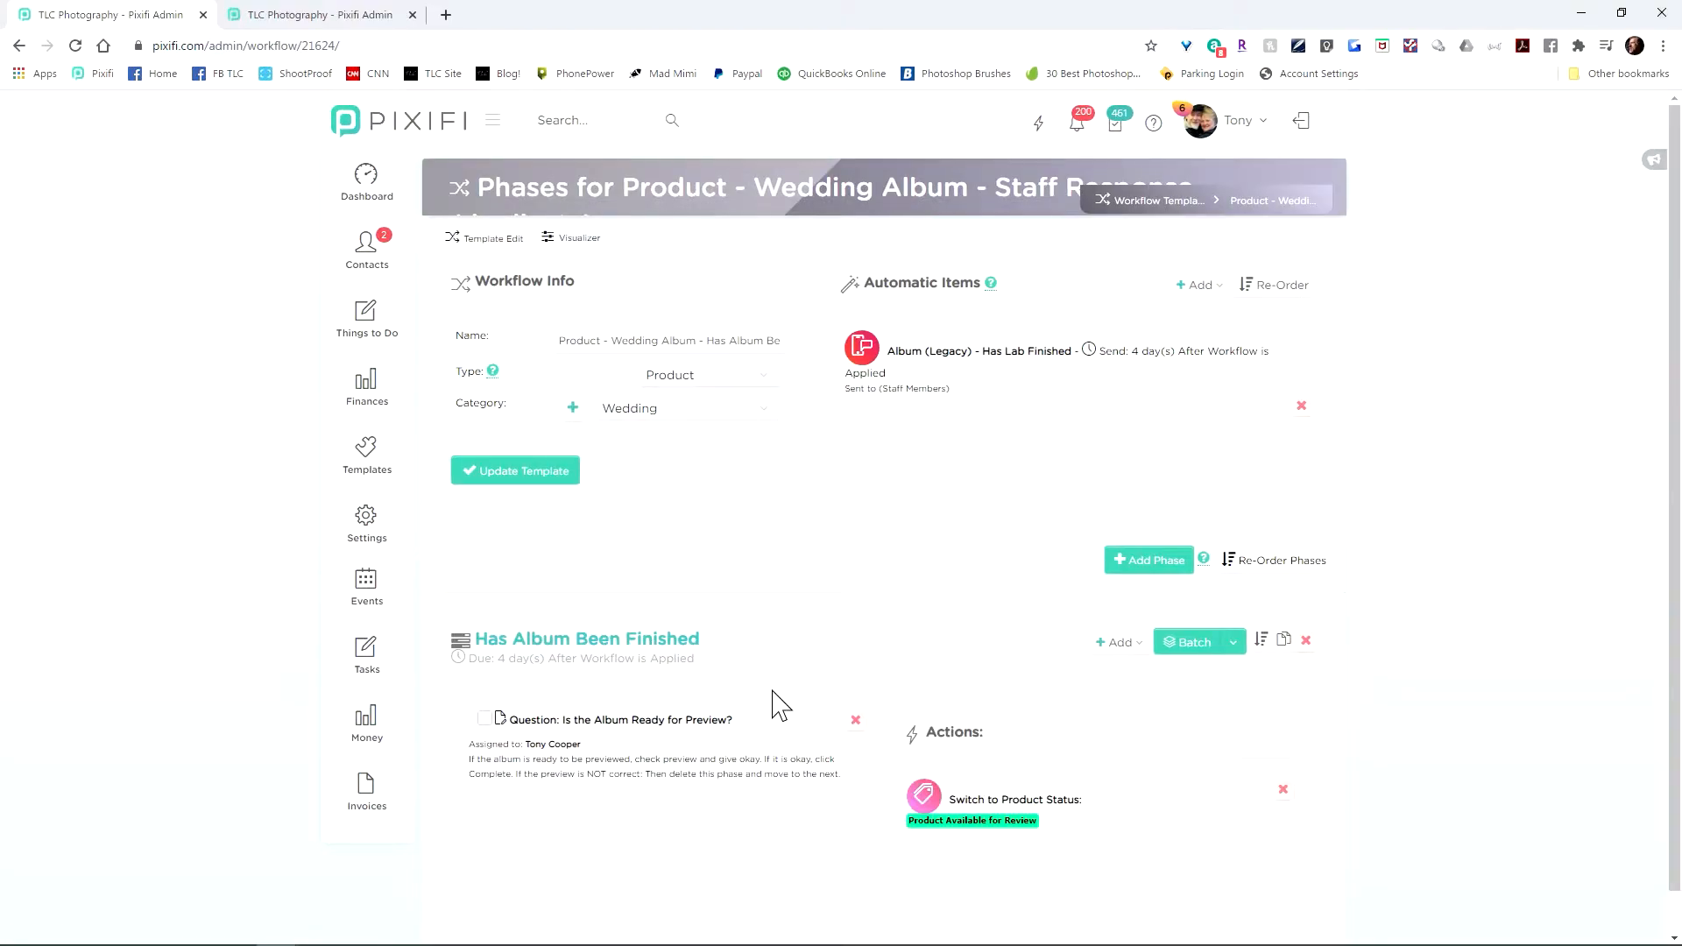
Start a new phase in the workflow template and name it "Album (Legacy) NOT Acceptable"
left_click(1165, 570)
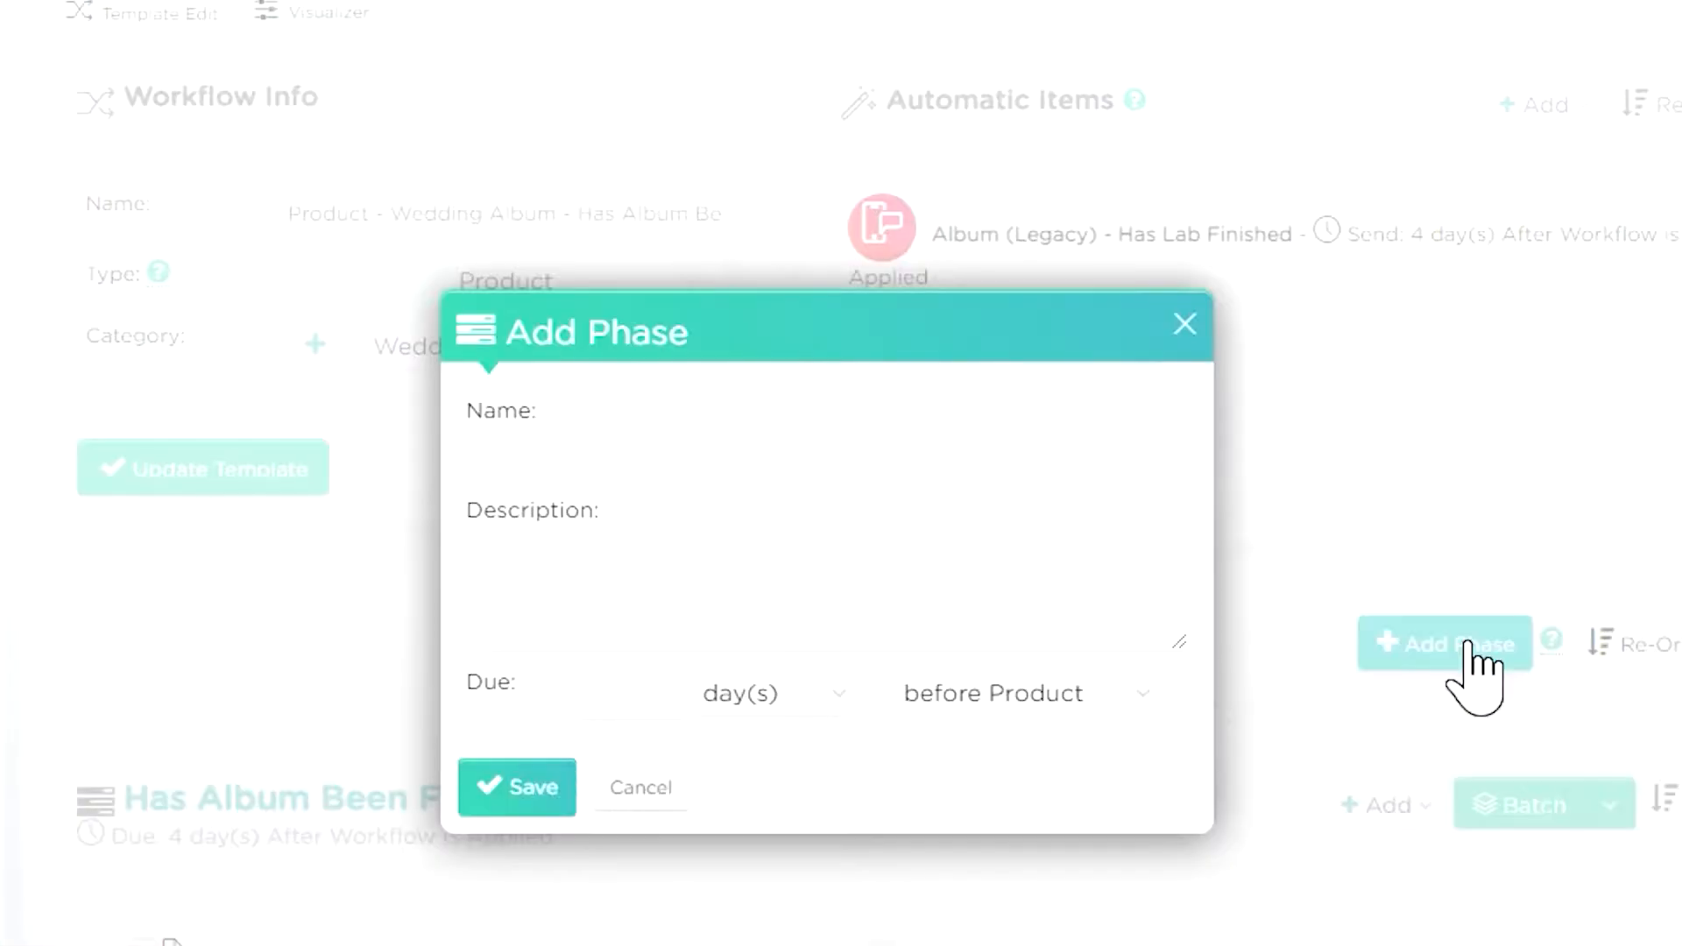
left_click(810, 469)
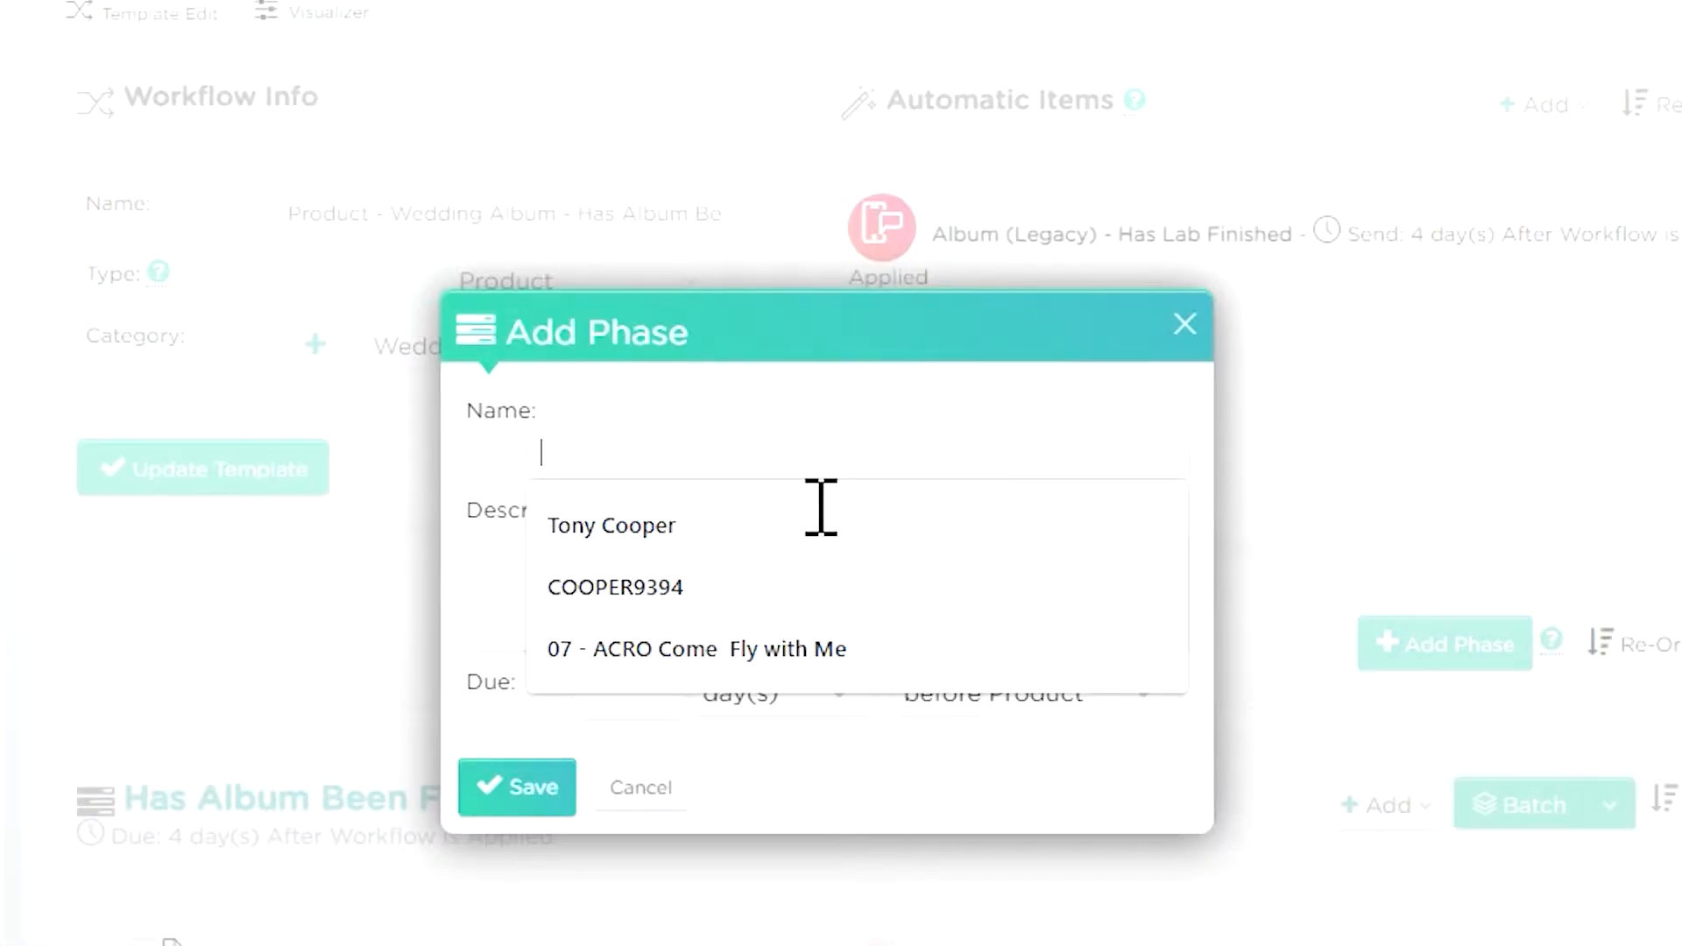
type("Question:")
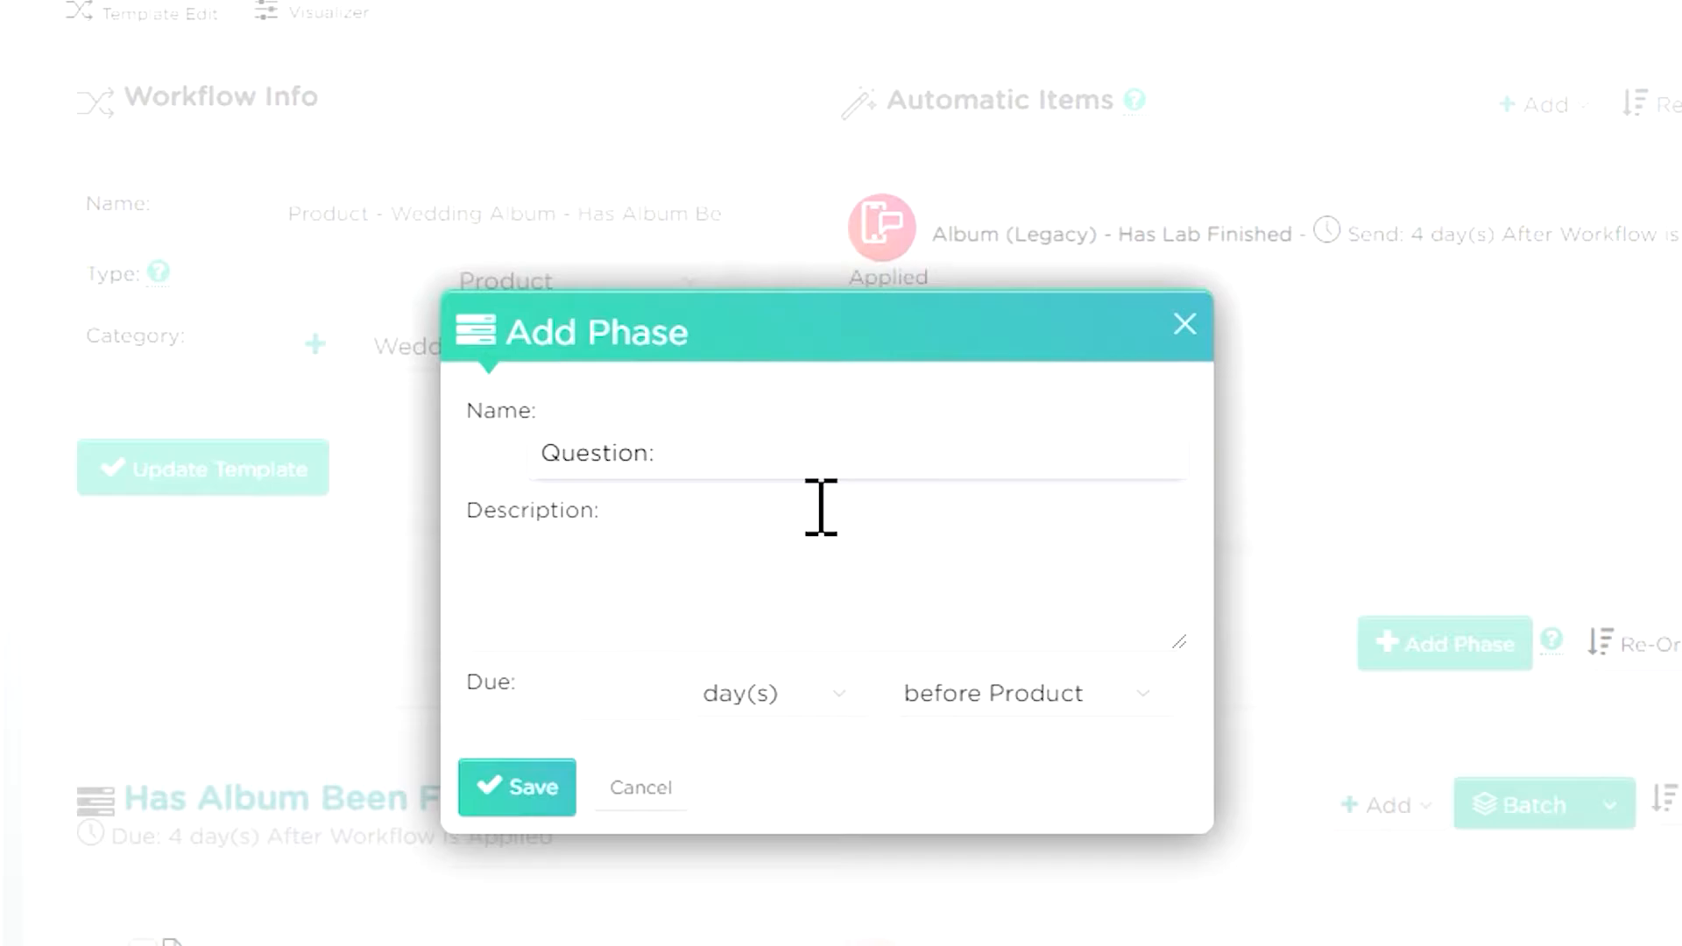
key("BackSpace")
key("BackSpace")
key("BackSpace")
key("BackSpace")
key("BackSpace")
key("BackSpace")
key("BackSpace")
key("BackSpace")
type("Ord")
type("Album ")
type("(Leaacy")
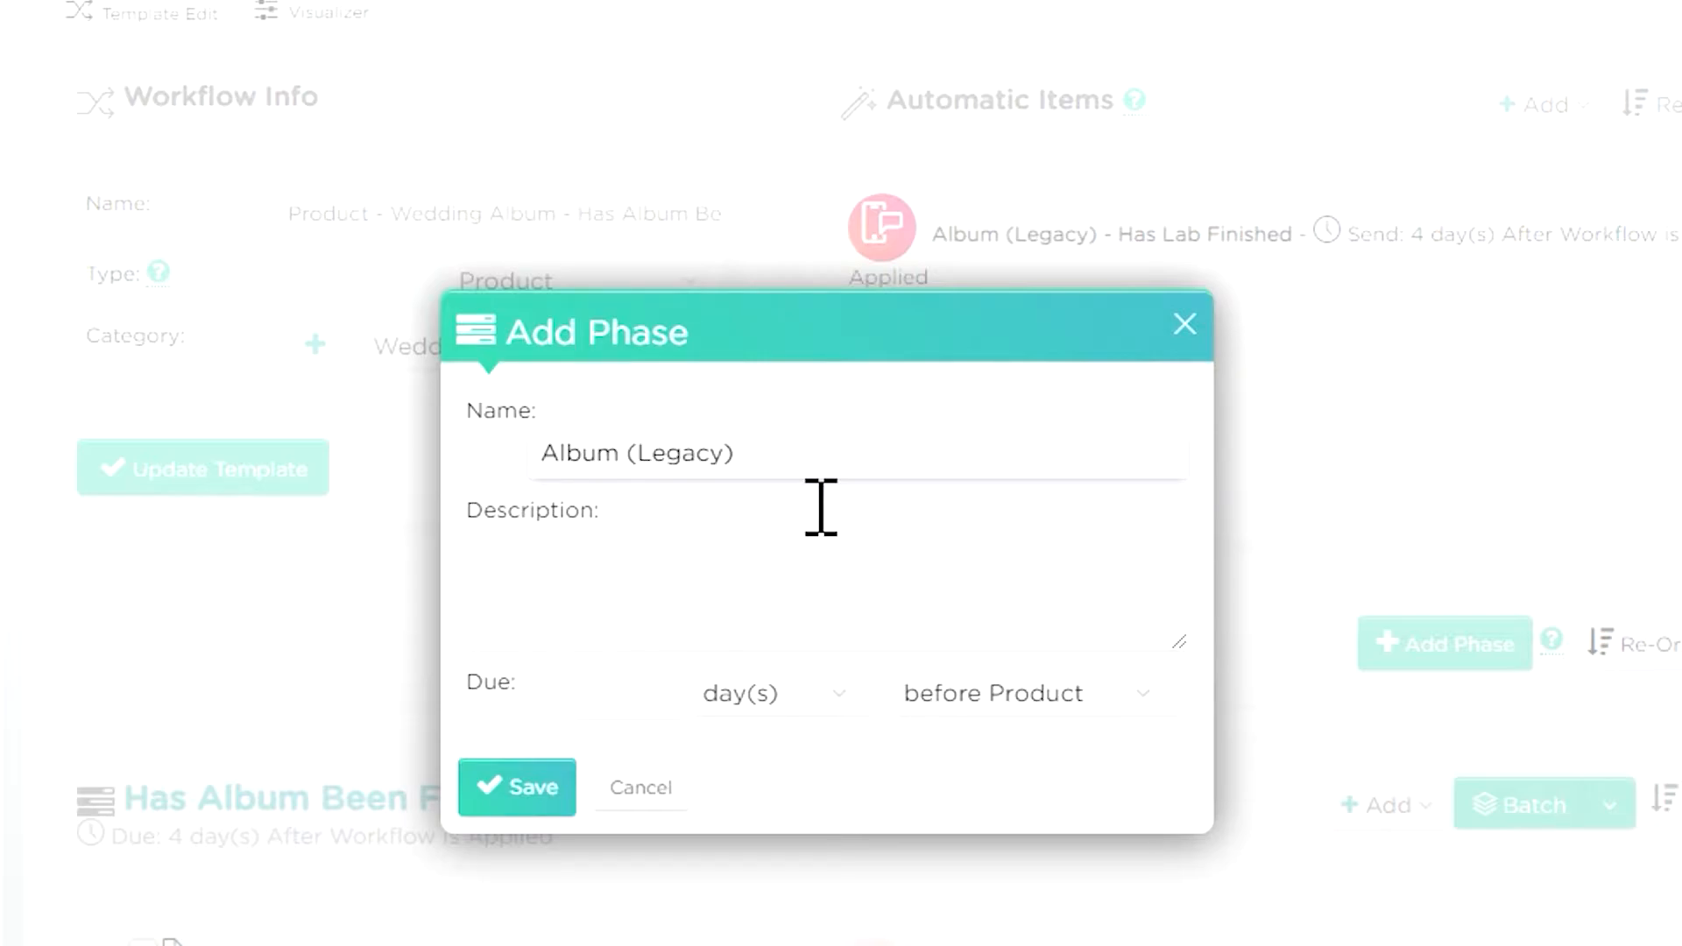
type(") No")
type("OT Acceptable")
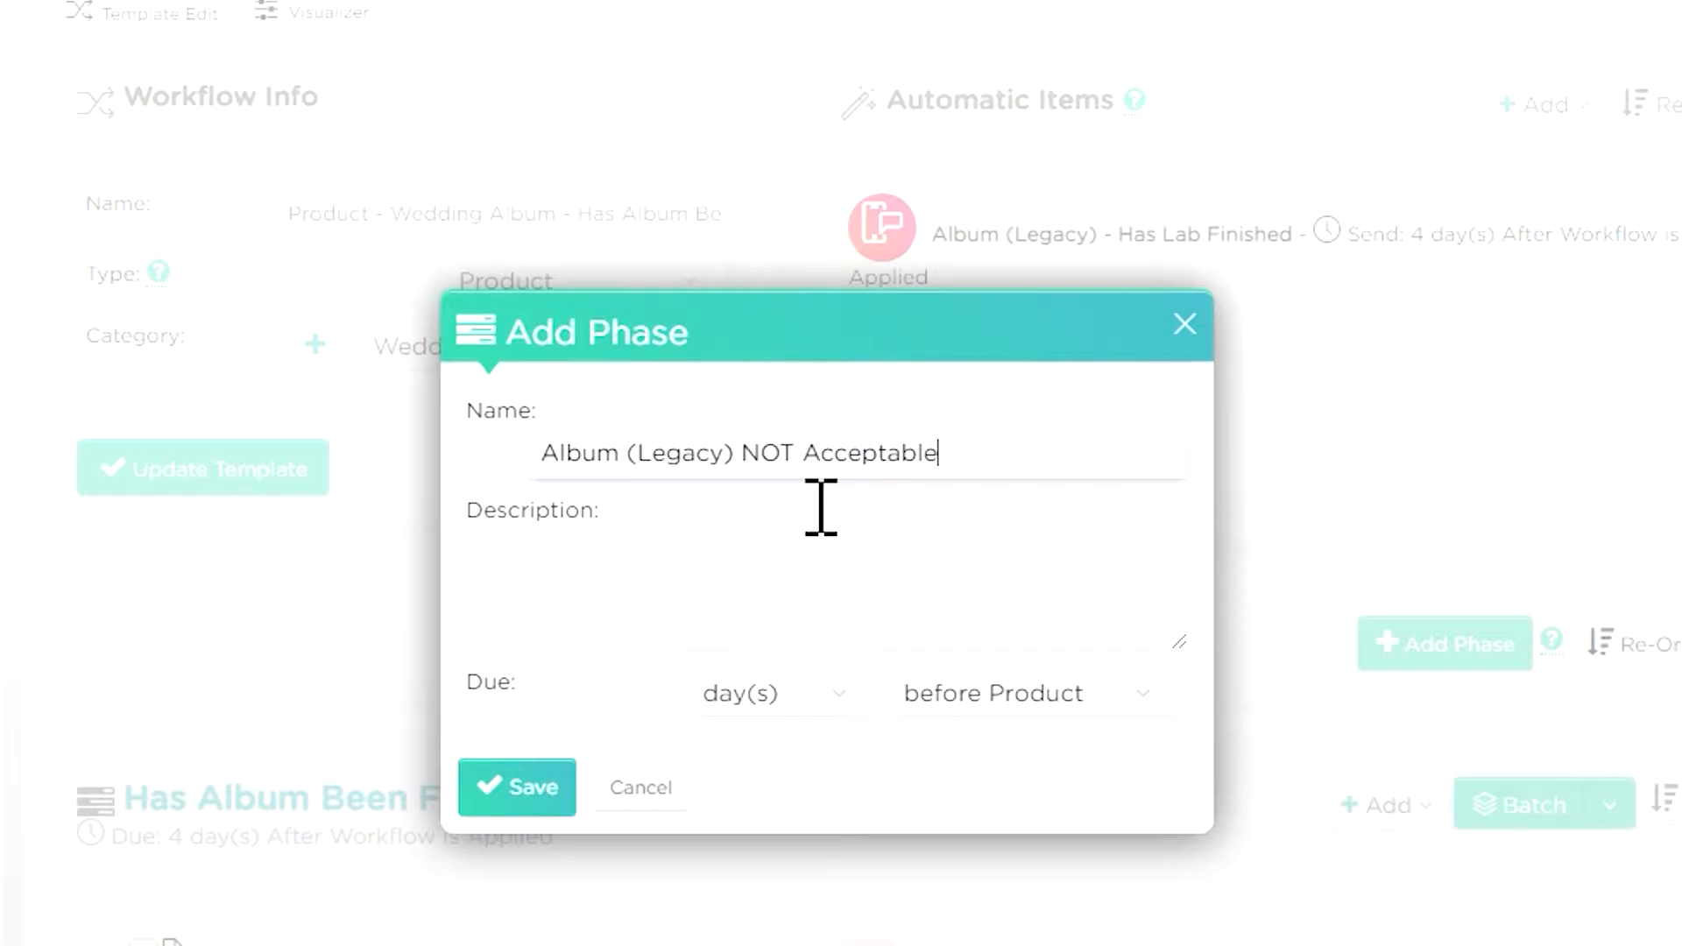
Make the new phase due 1 day after completion of previous Phase and save it
left_click(615, 712)
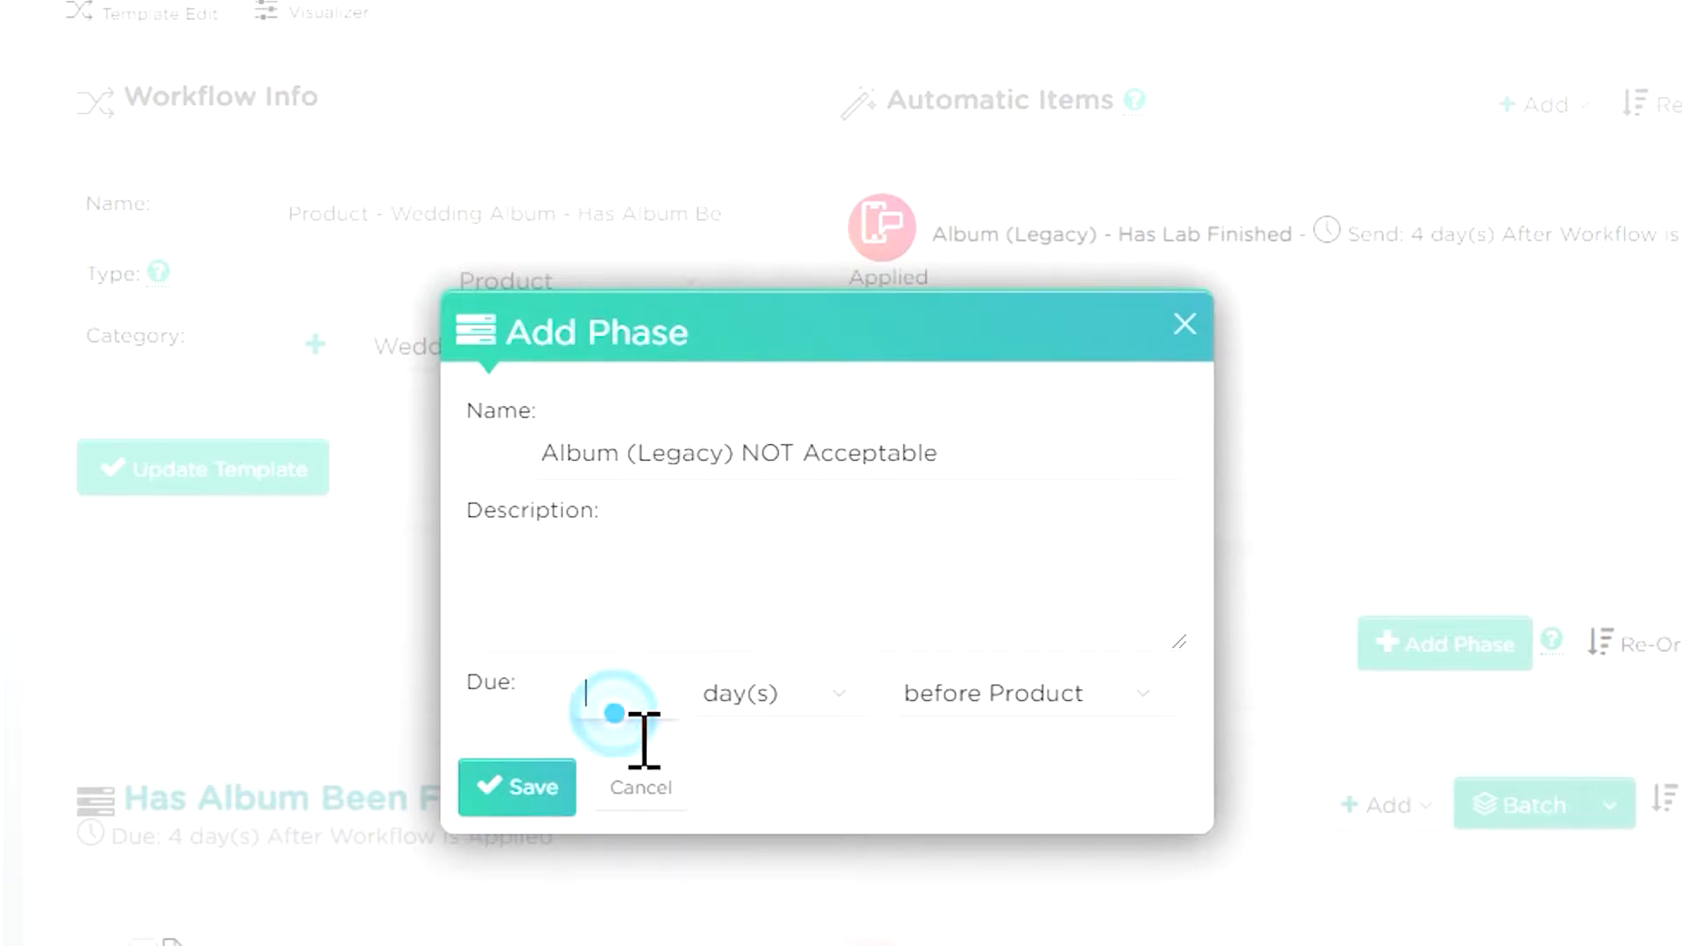
type("1")
left_click(1051, 696)
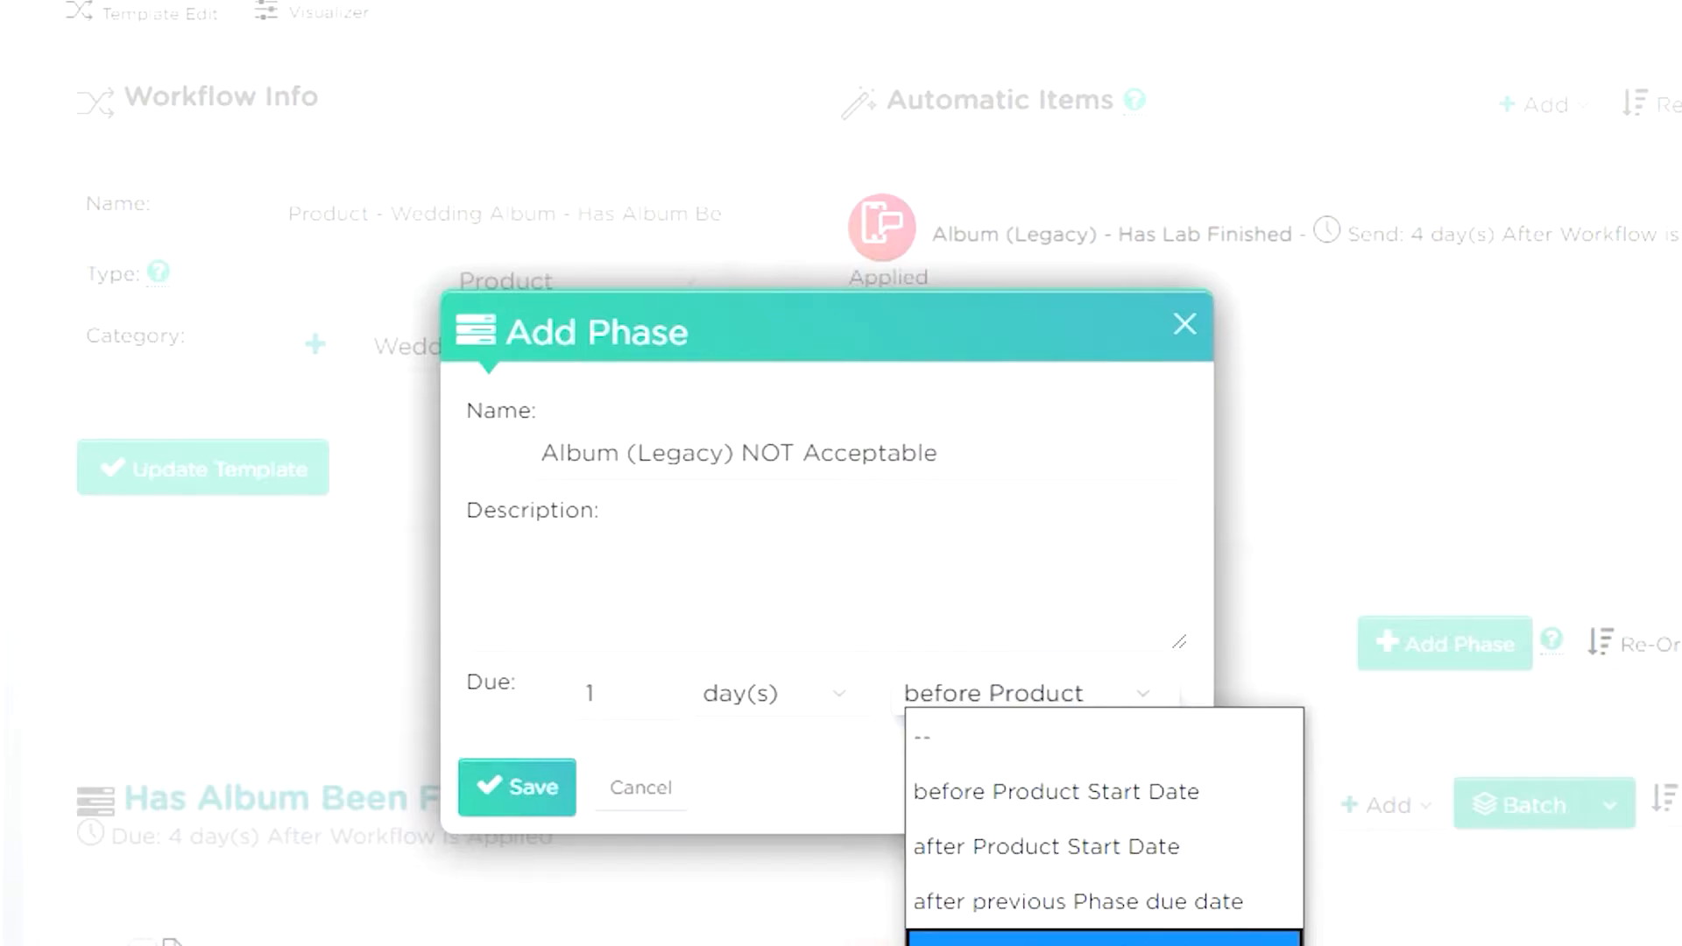
left_click(1099, 939)
left_click(528, 804)
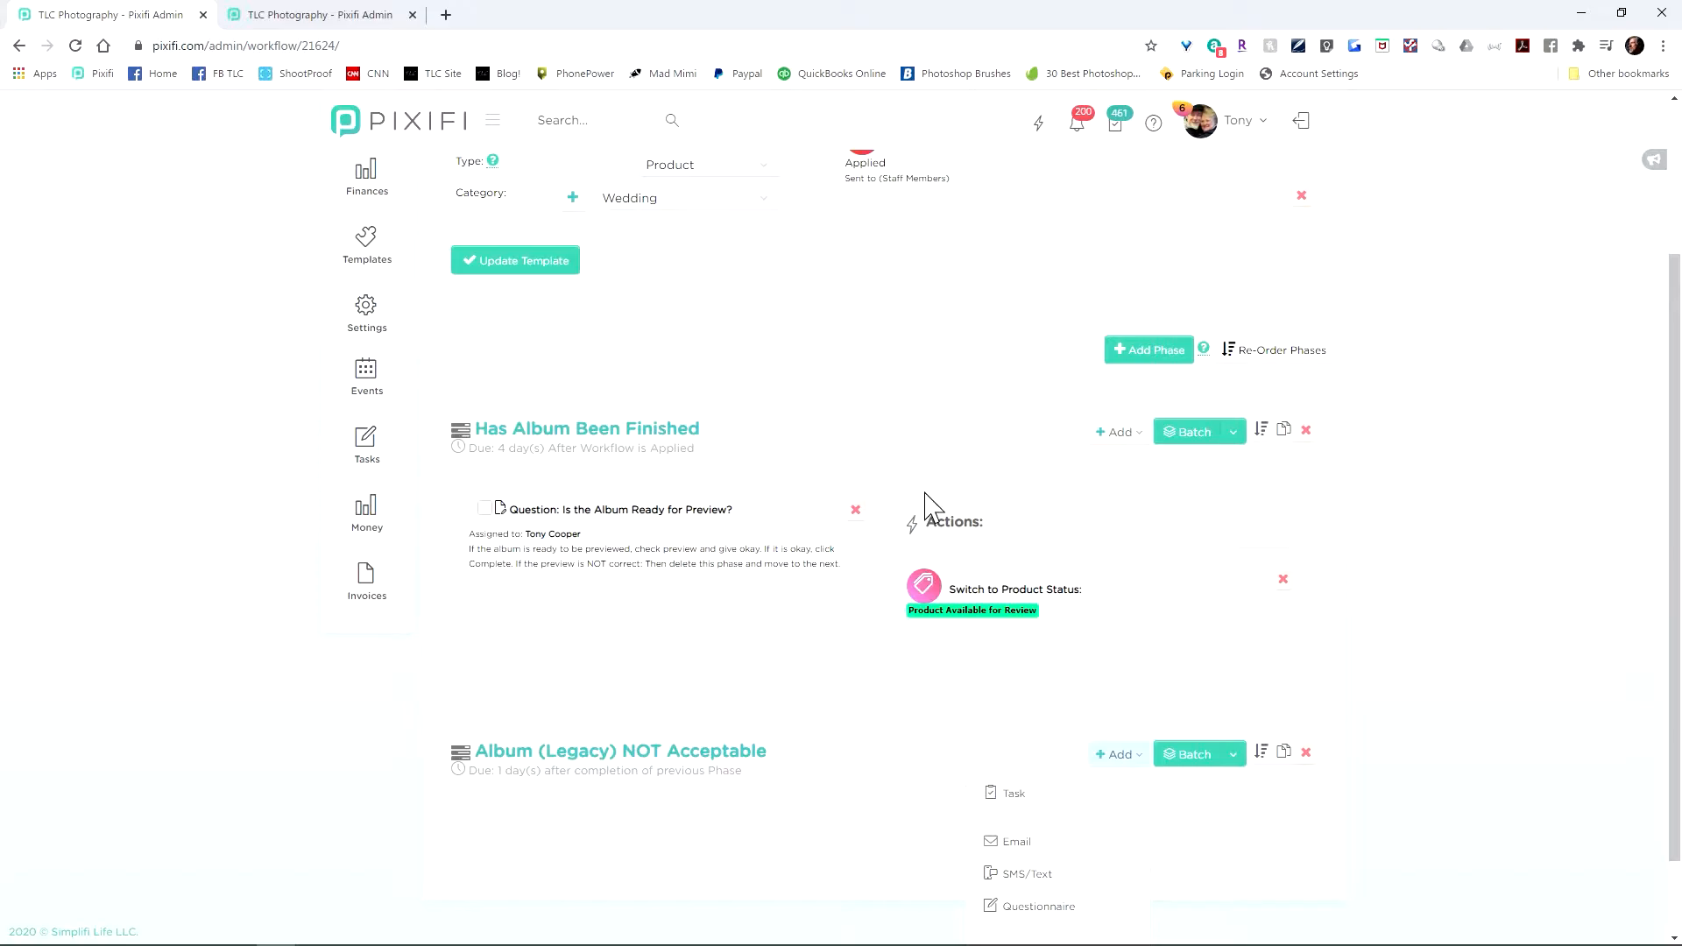
Change the due rule of the Album (Legacy) NOT Acceptable phase to "after previous Phase due date" and save it
left_click(693, 757)
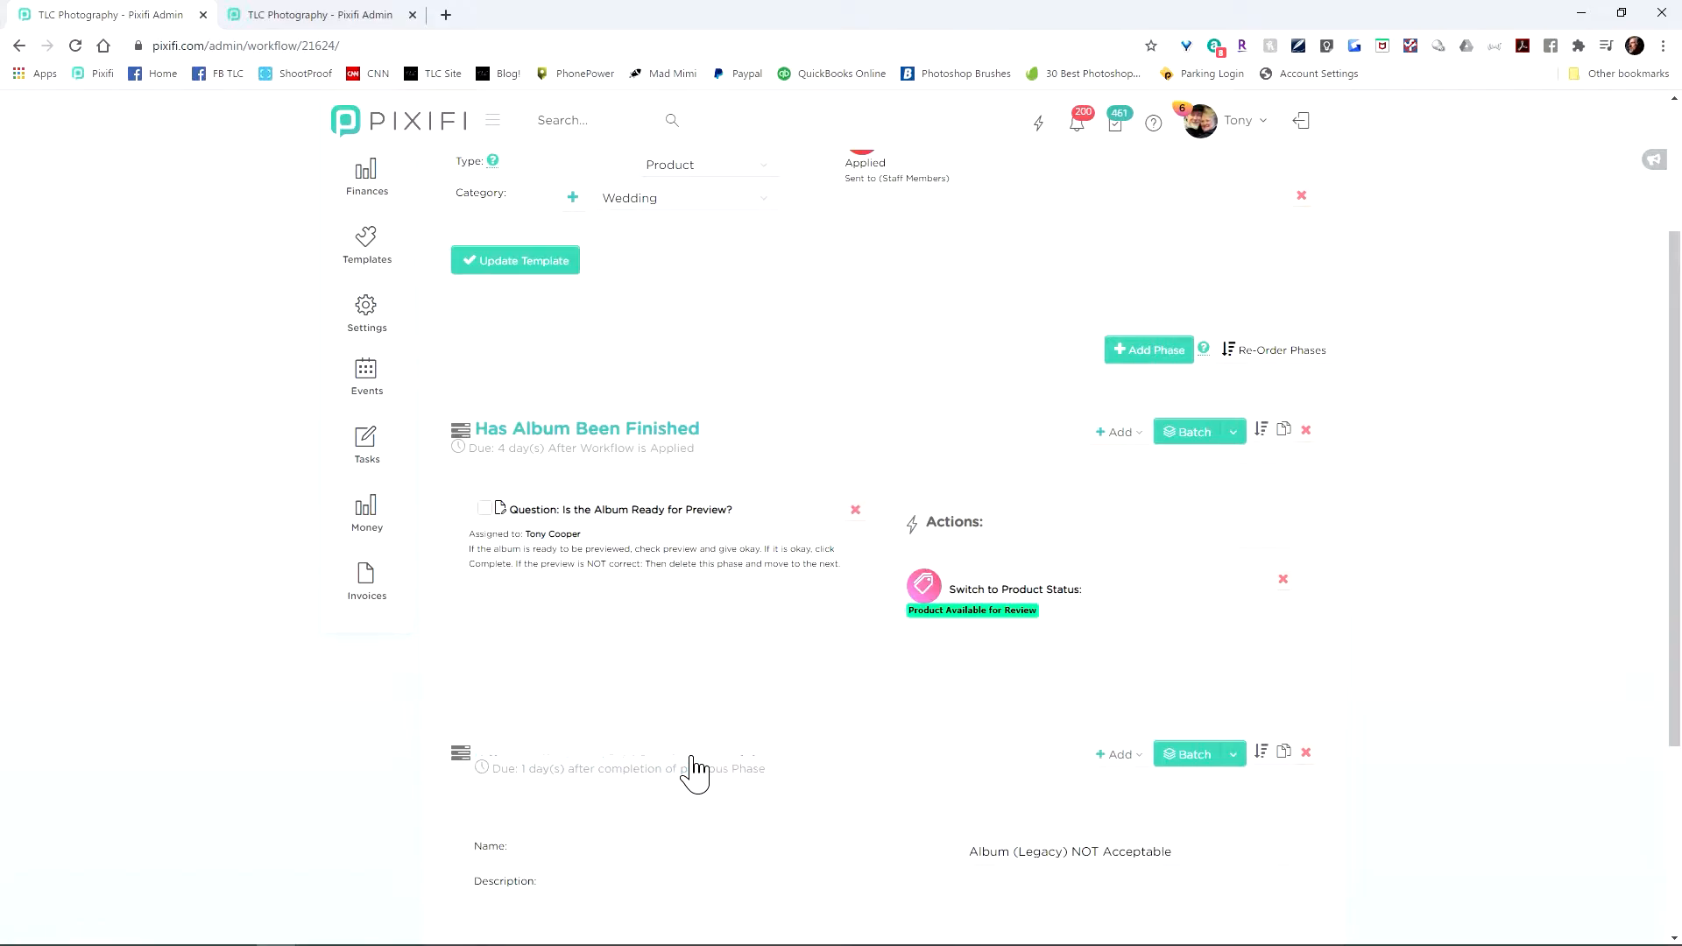
scroll(736, 770, "down", 3)
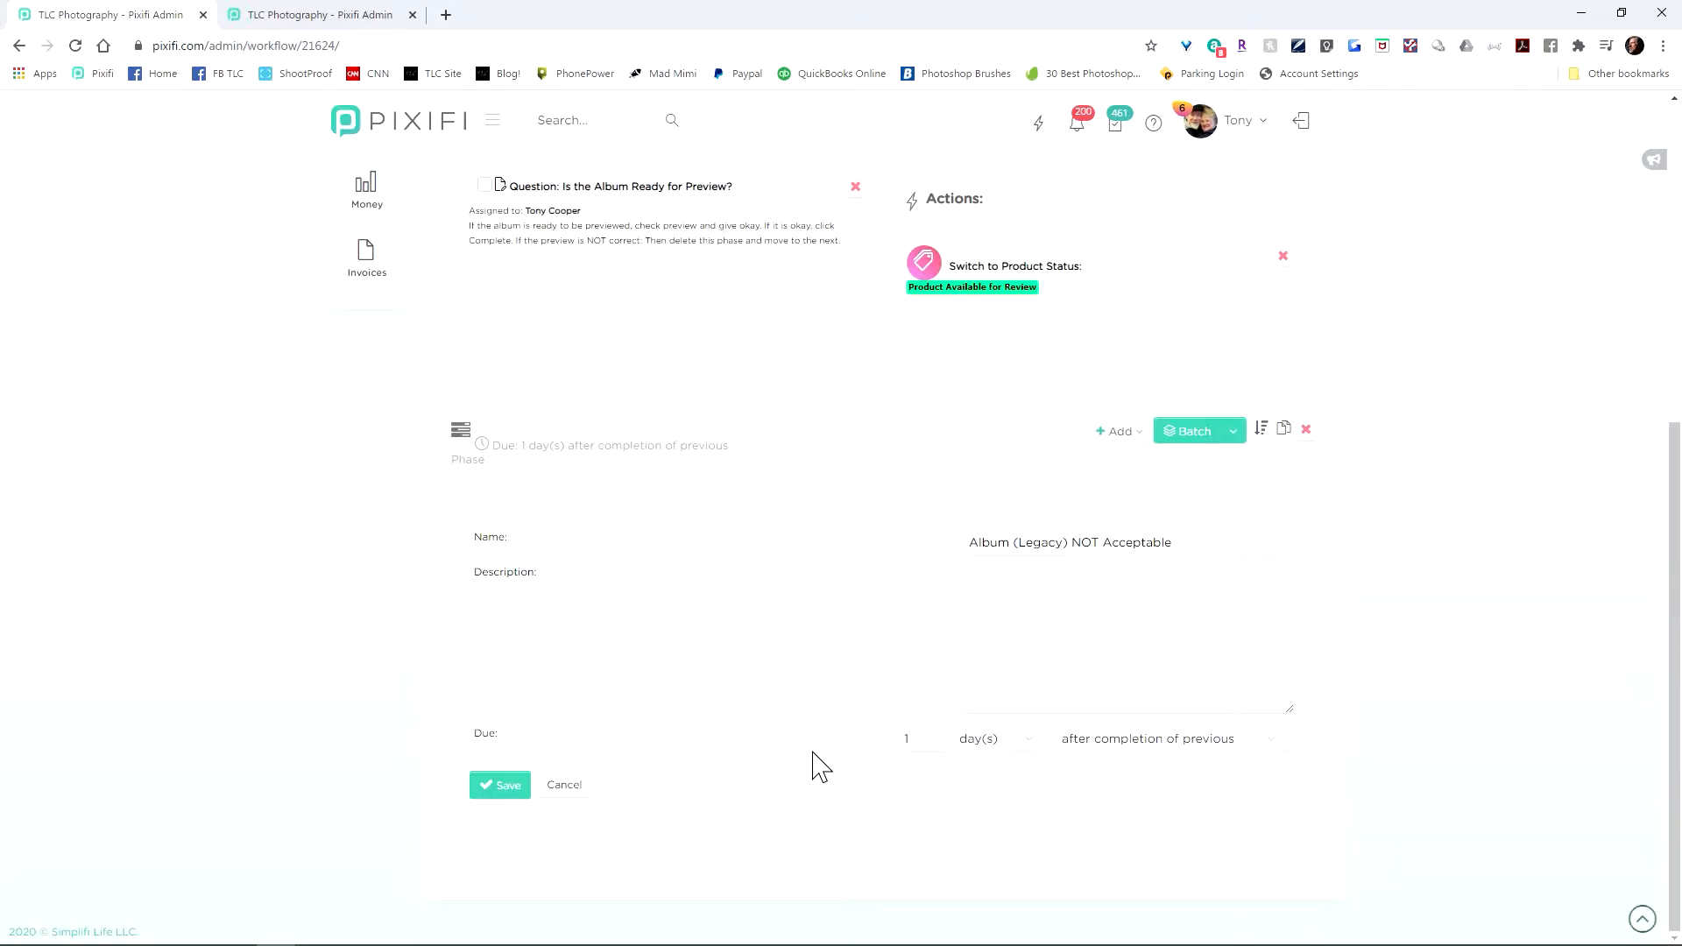
left_click(1167, 745)
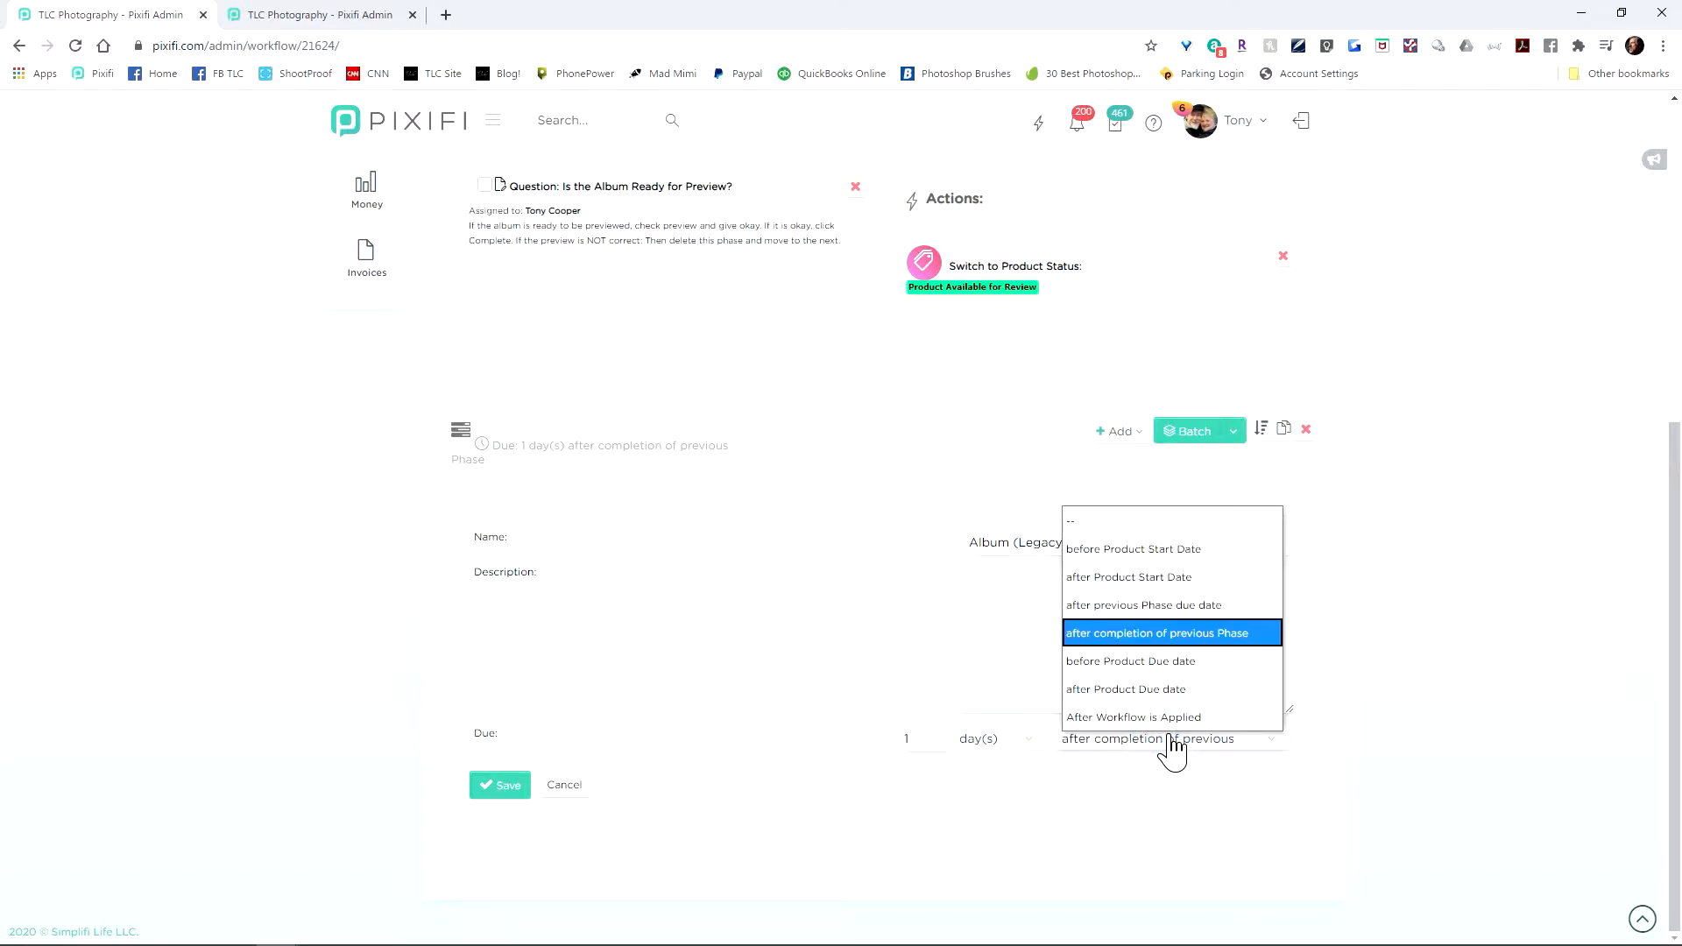
left_click(1154, 606)
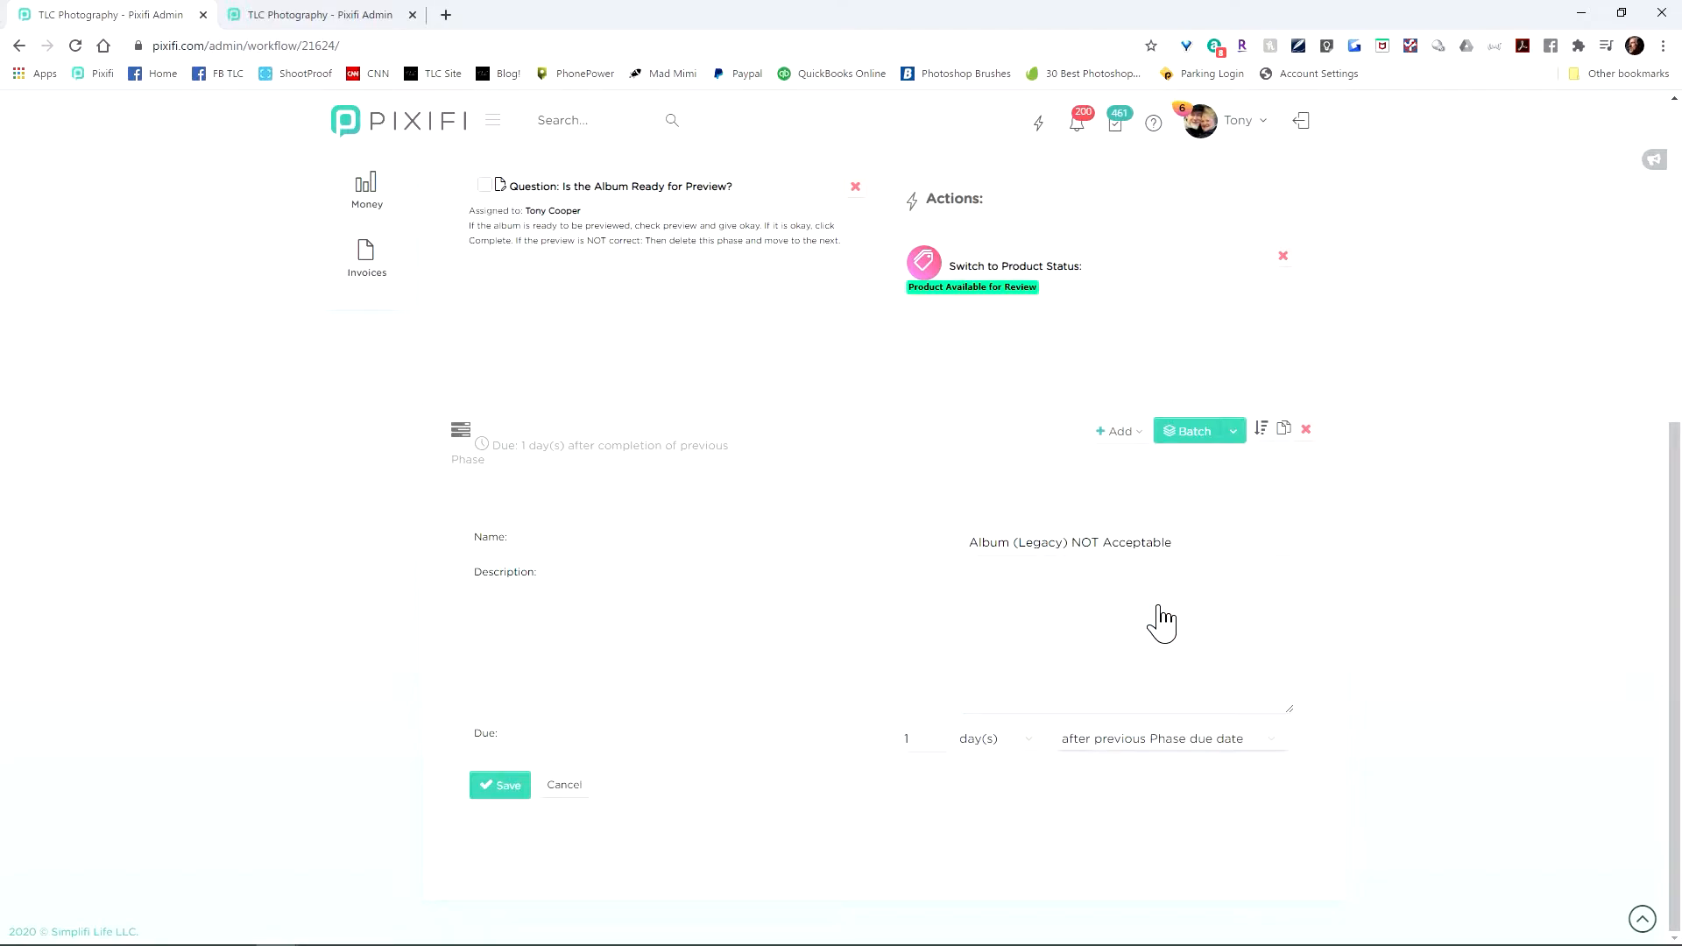
left_click(515, 787)
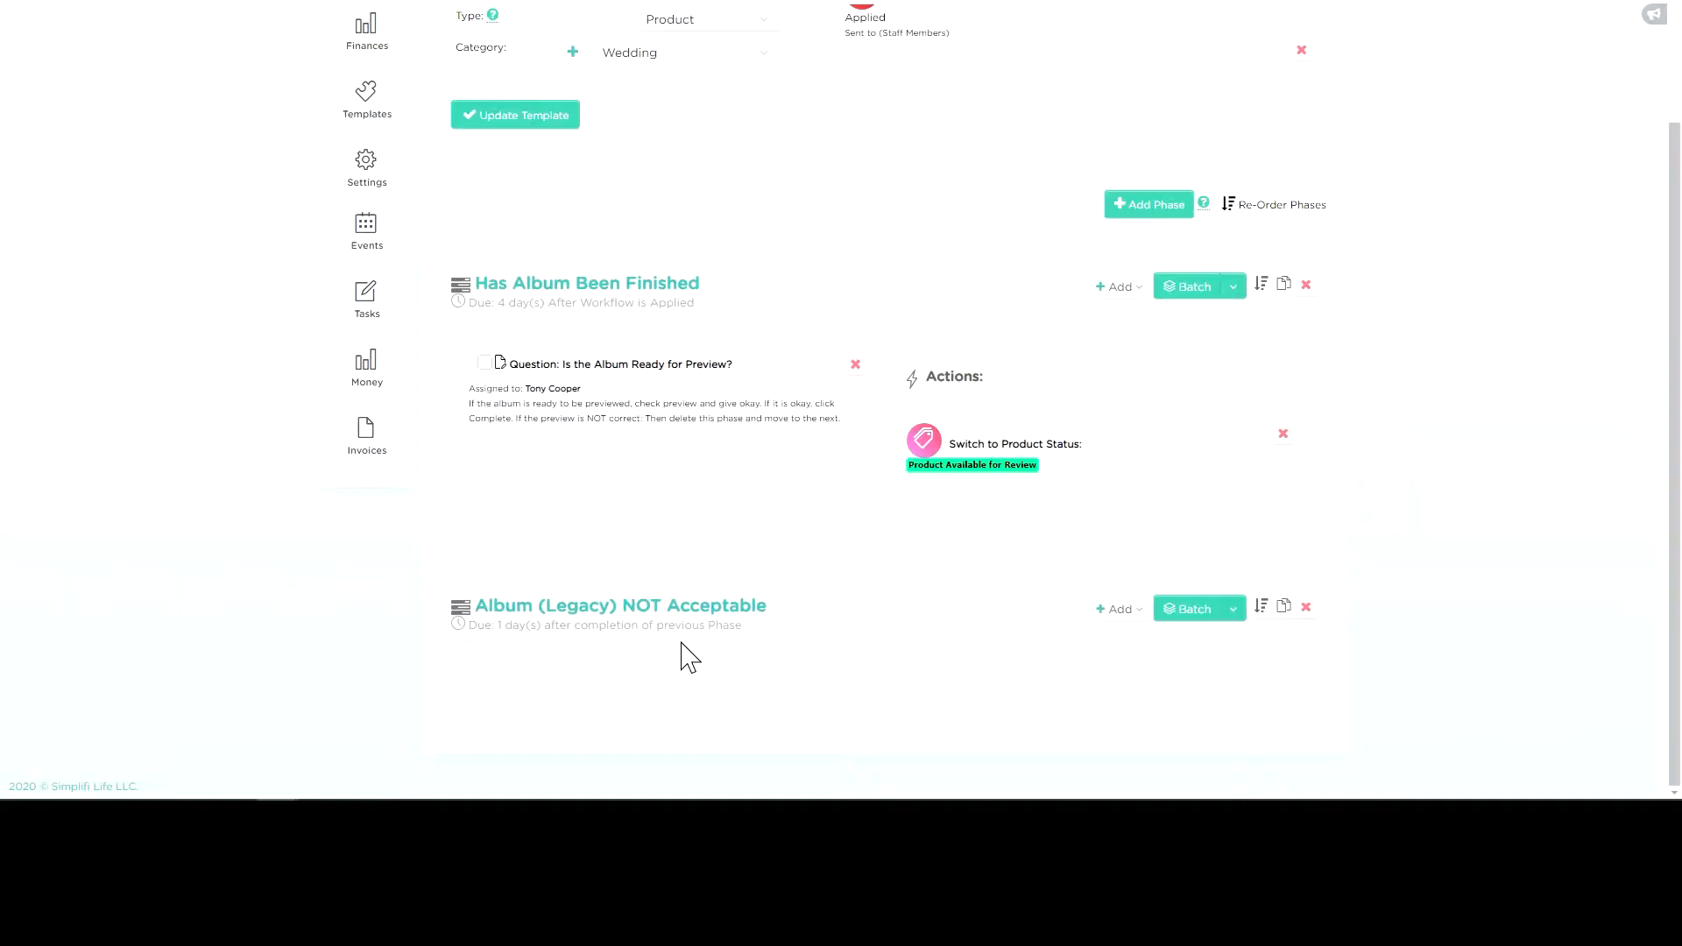
Start a new task in the Album (Legacy) NOT Acceptable phase with the category Studio Tasks
left_click(1118, 609)
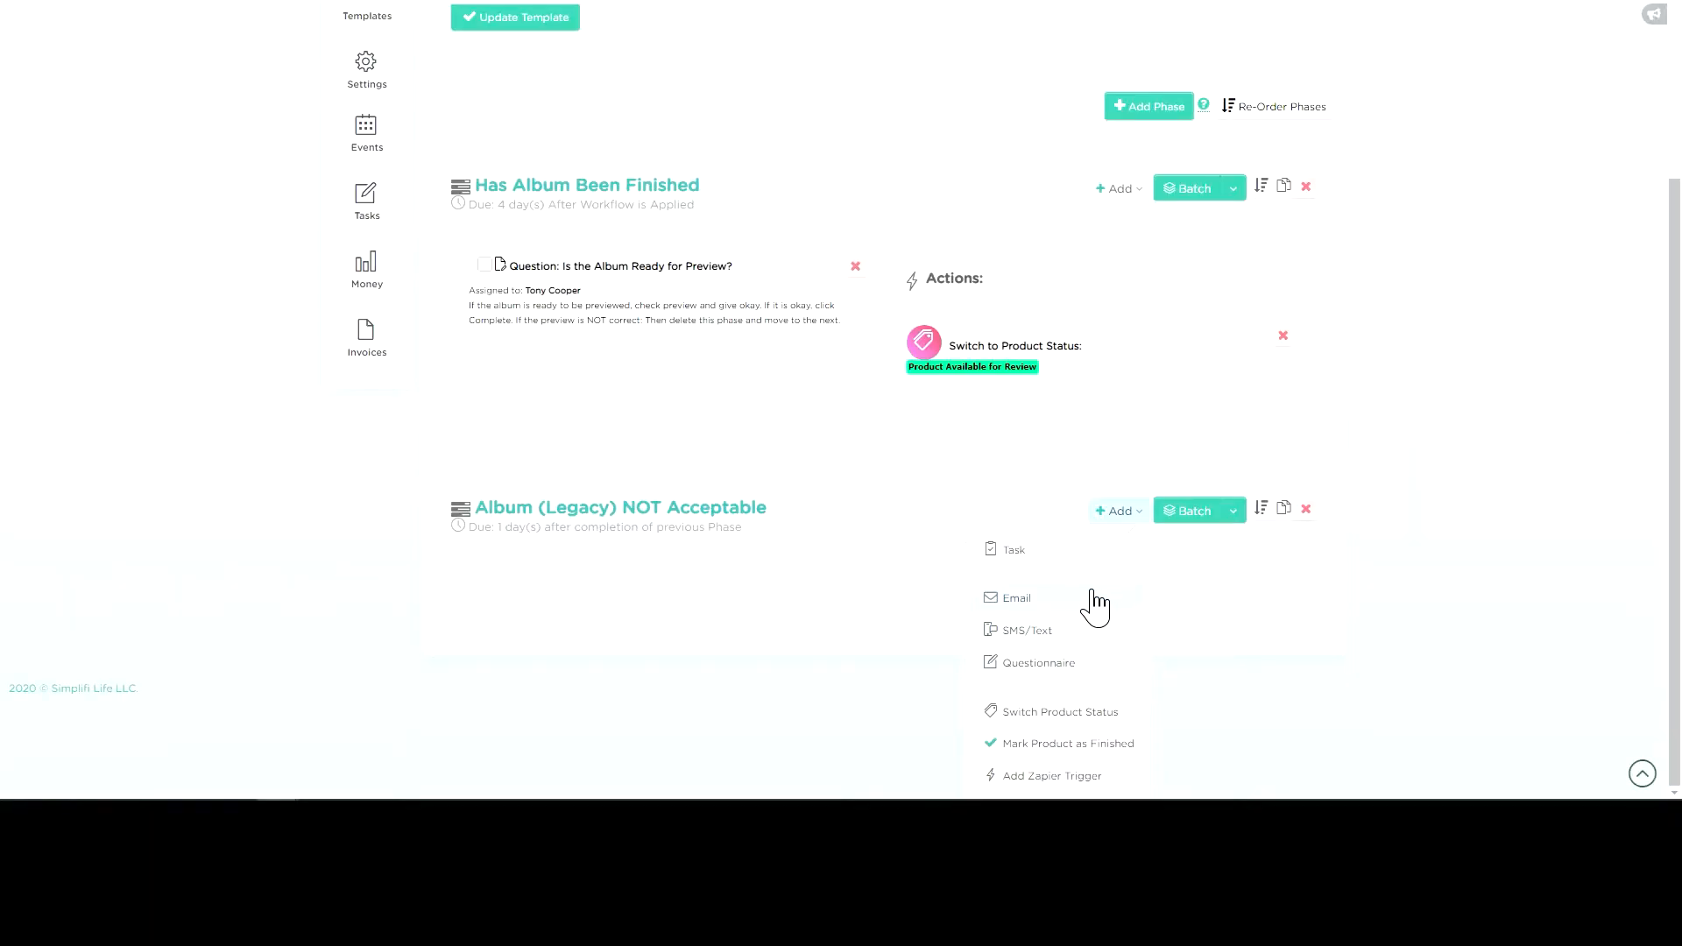
left_click(1066, 552)
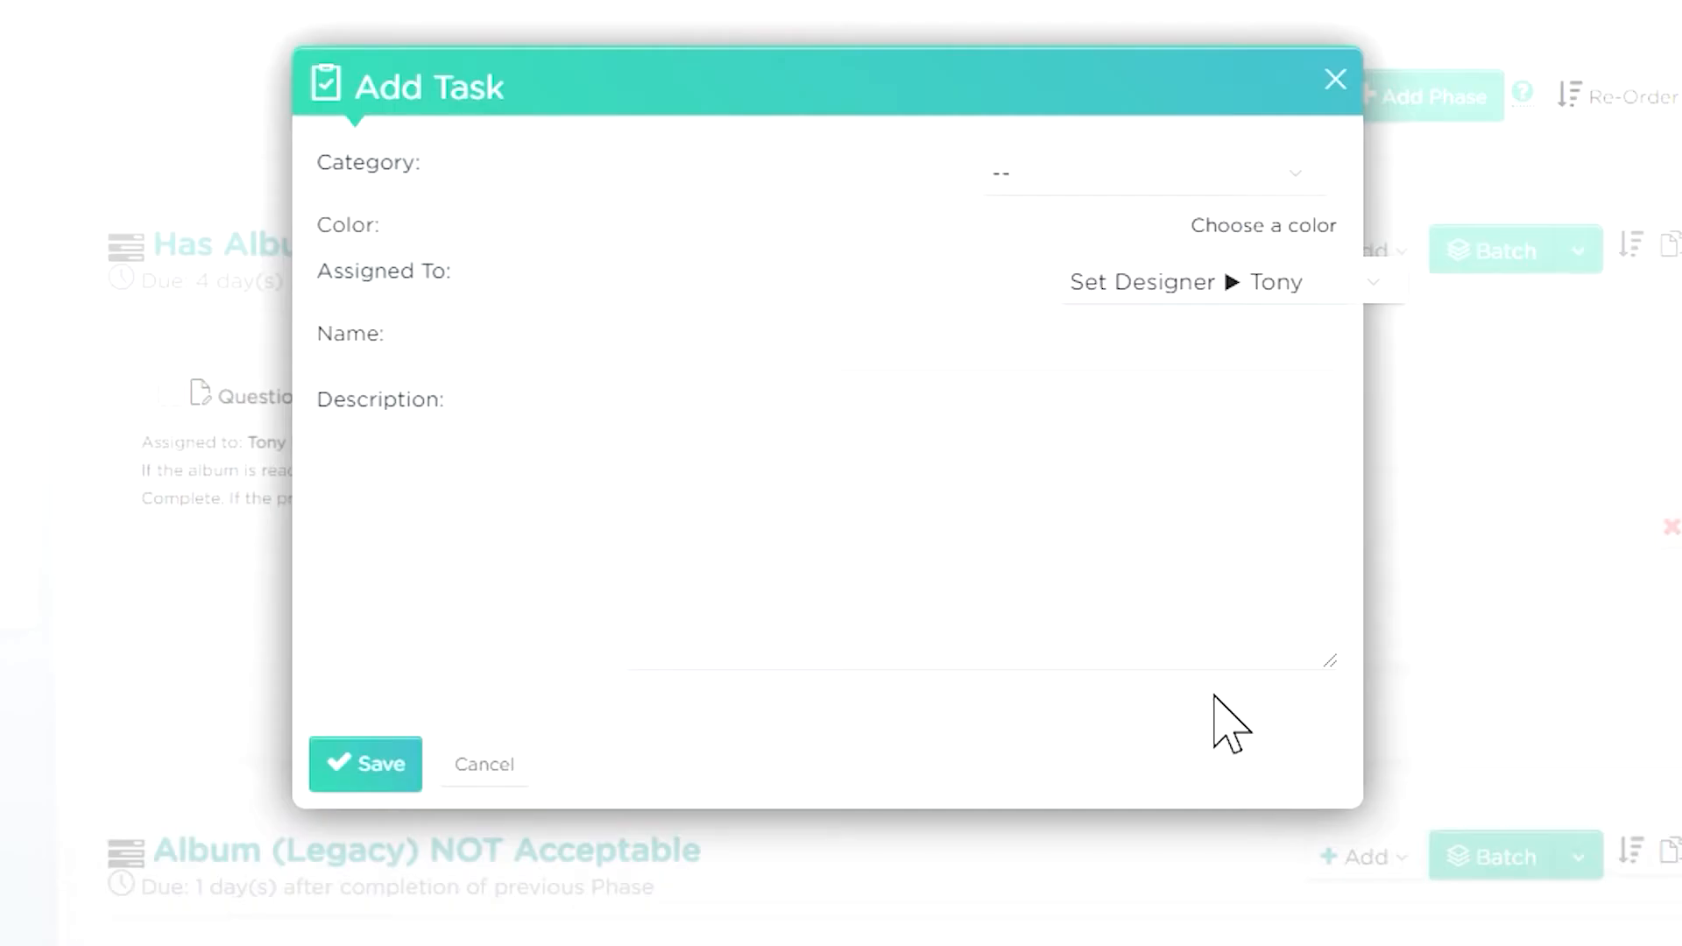
left_click(1098, 169)
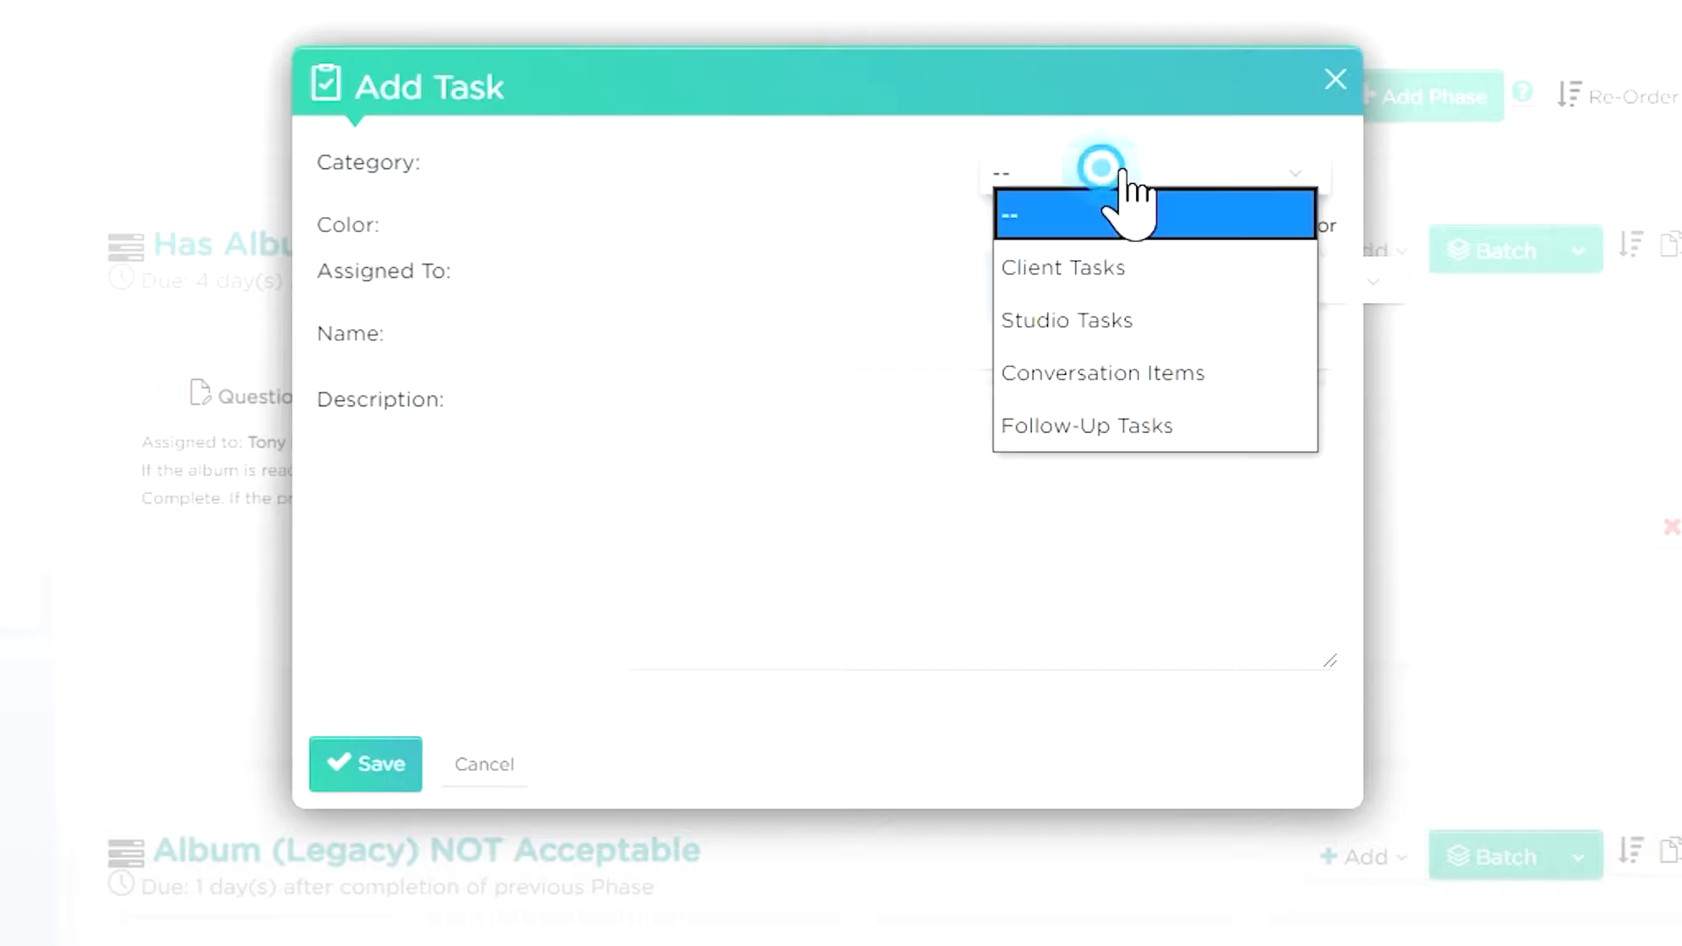
left_click(1099, 317)
Name the task "Click Complete to reject and start over" and begin its description with "Click Complet"
left_click(1065, 342)
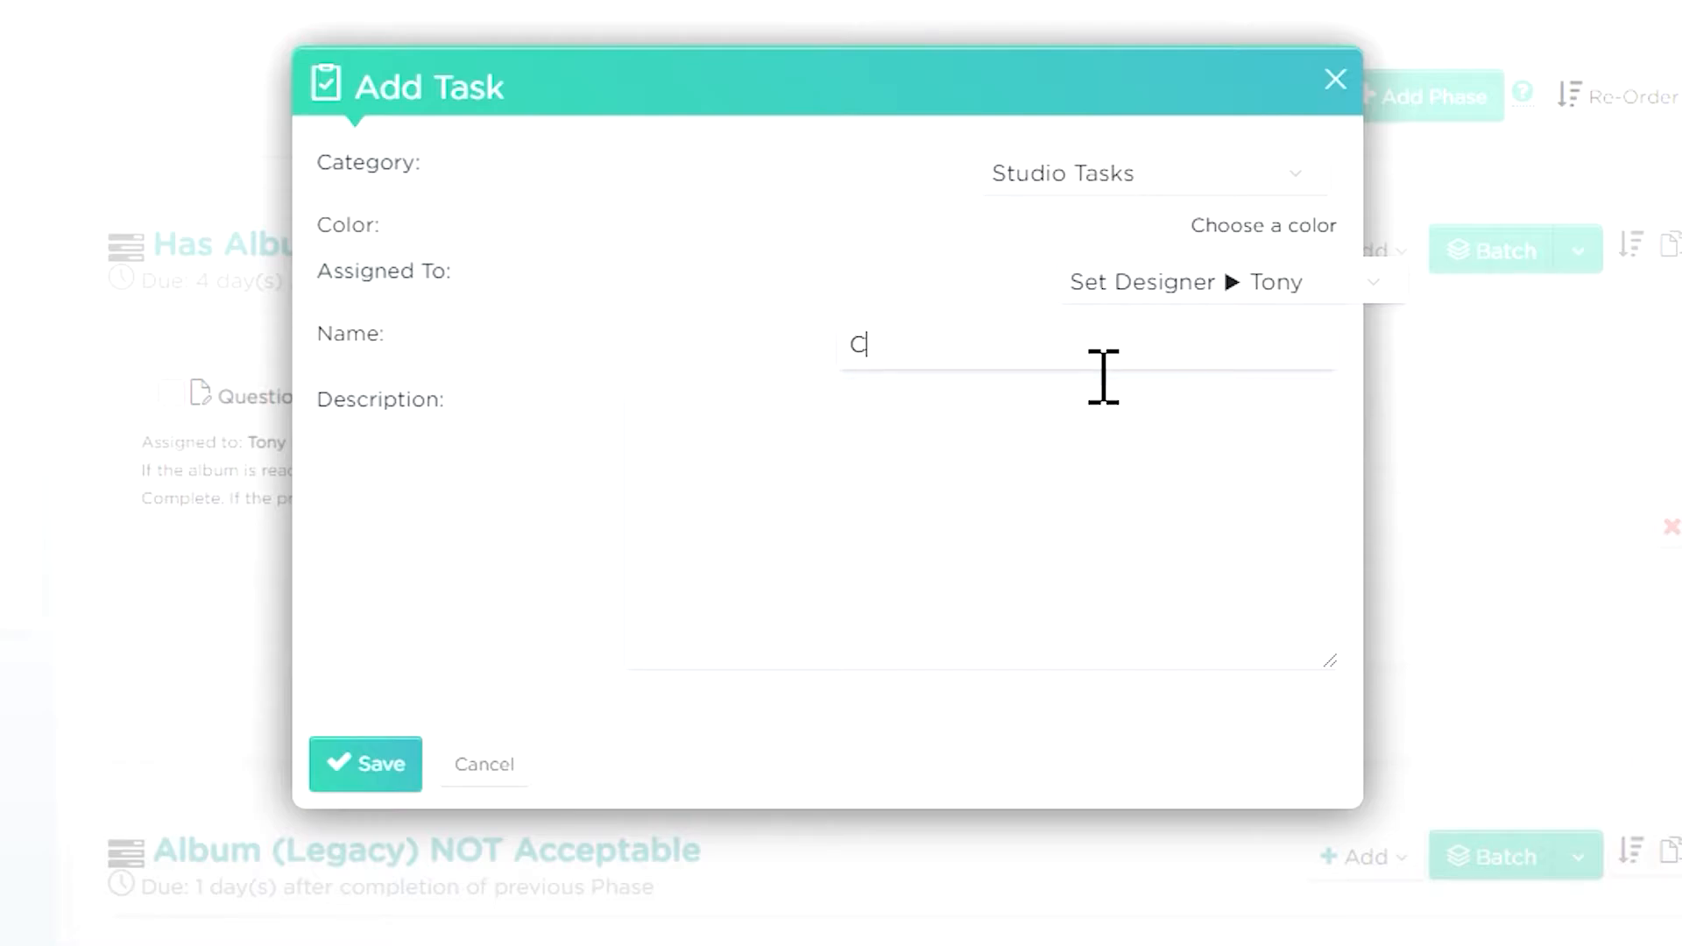
type("Click Complet")
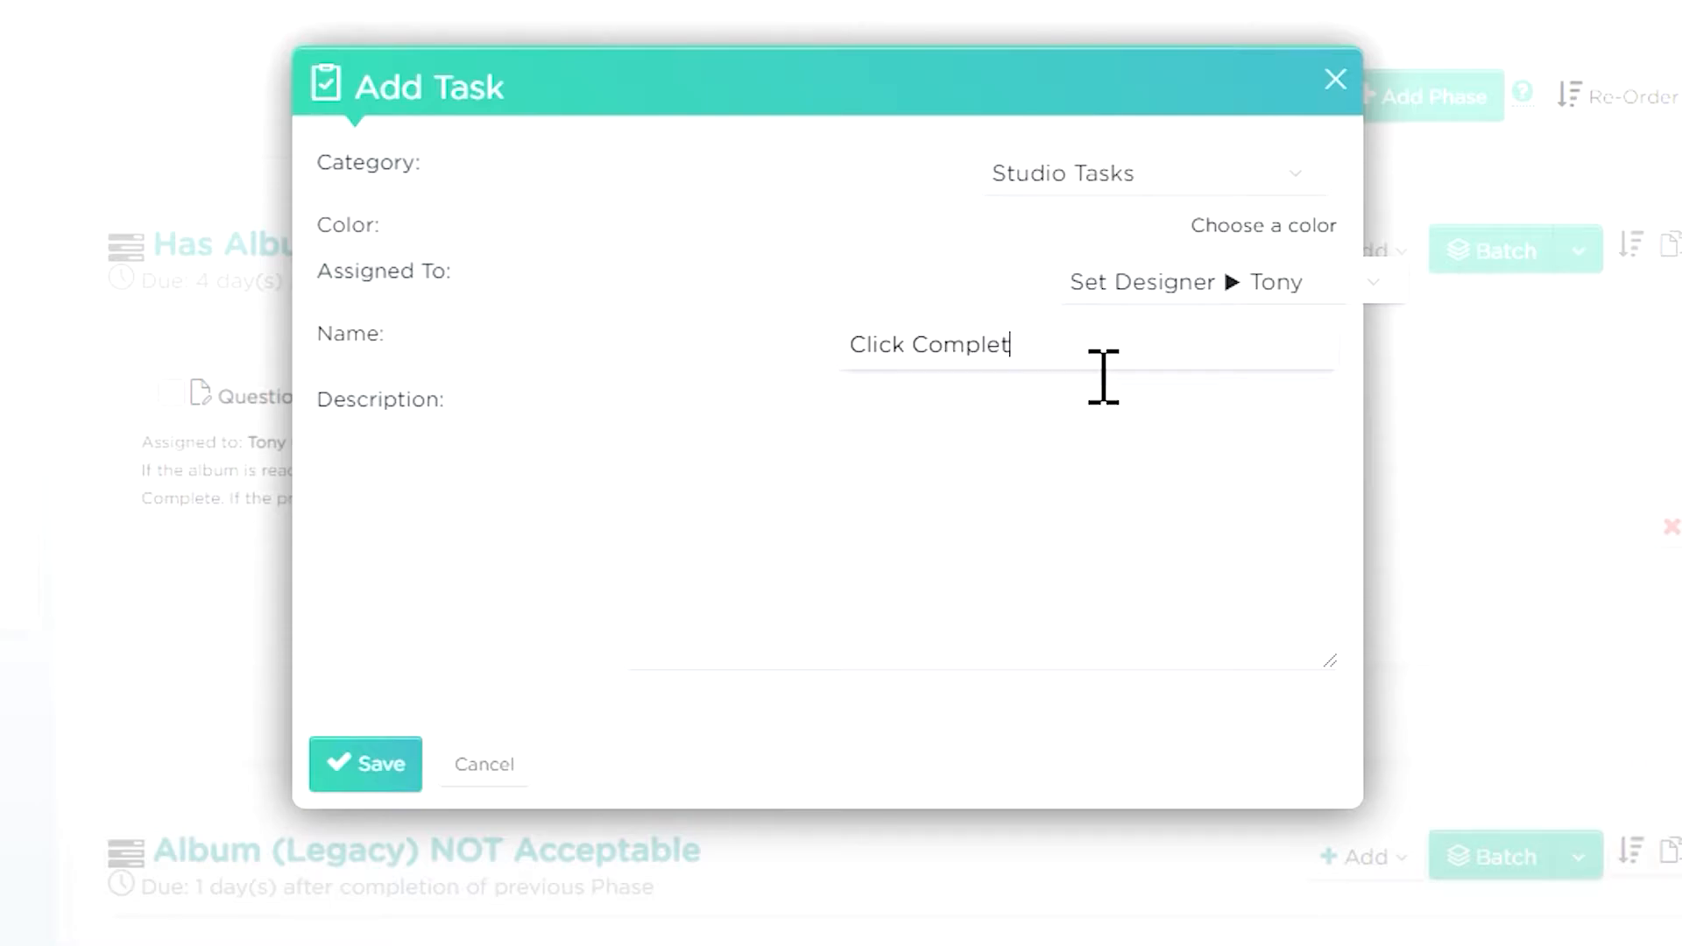
type("e to reject and r")
type("tart over")
key("Tab")
type("Click Complet")
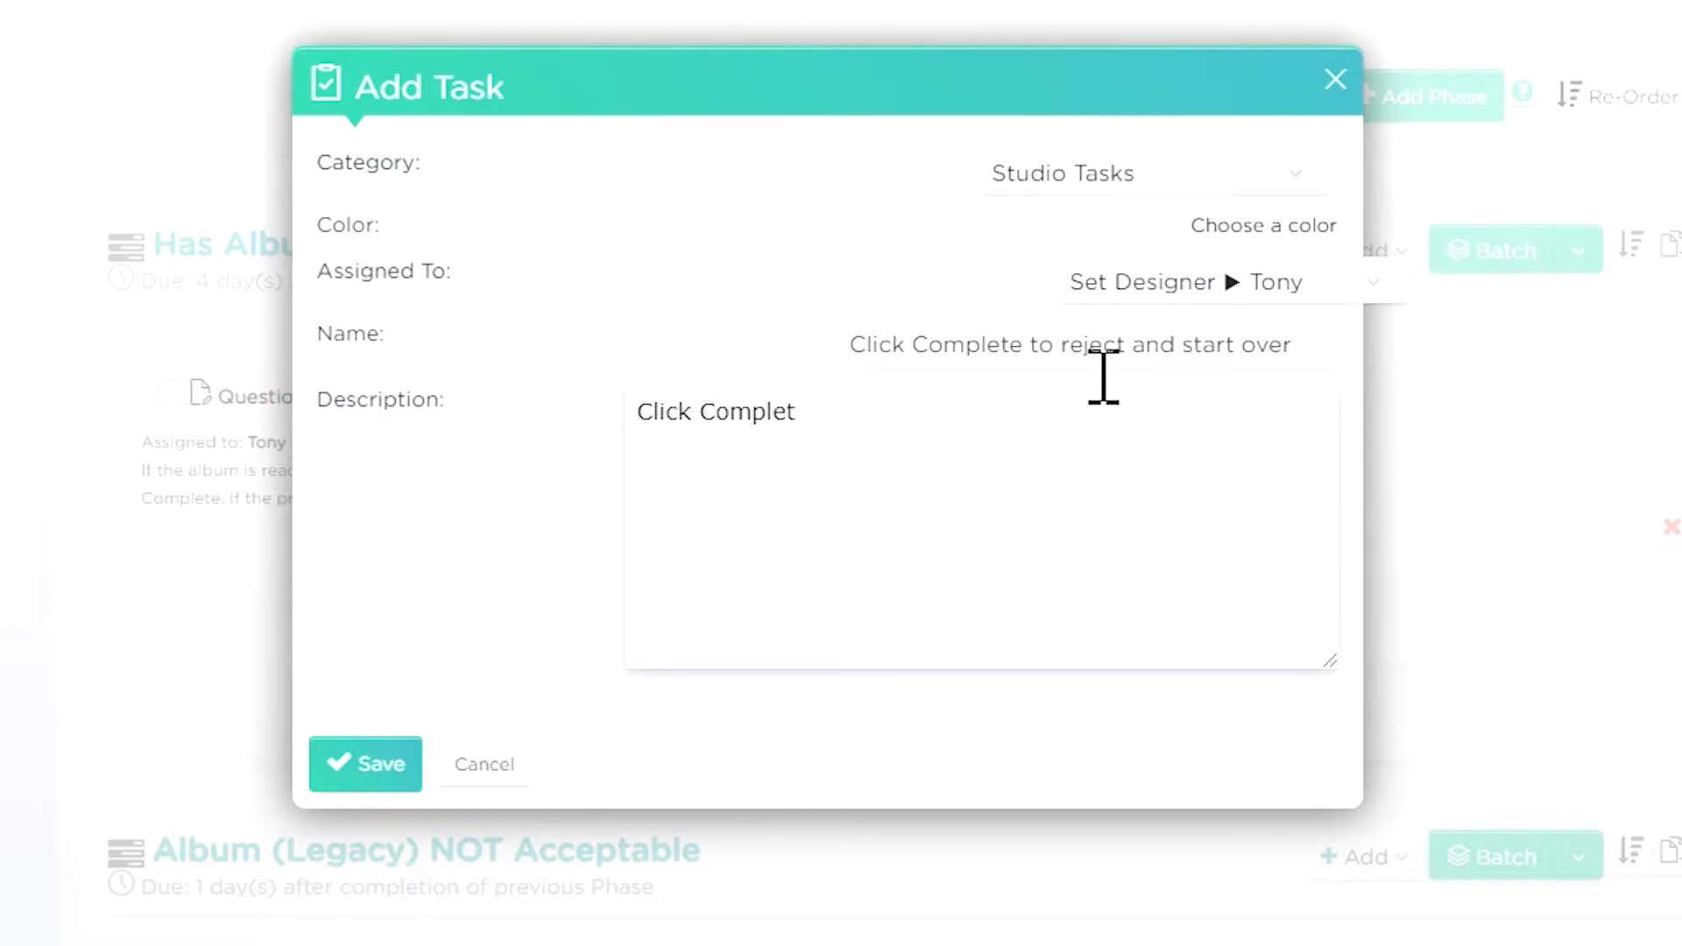
Rename the task "Is this item being rejected?", finish its description as "Click Complete to reject the preview and start again." and save it
key("shift+Tab")
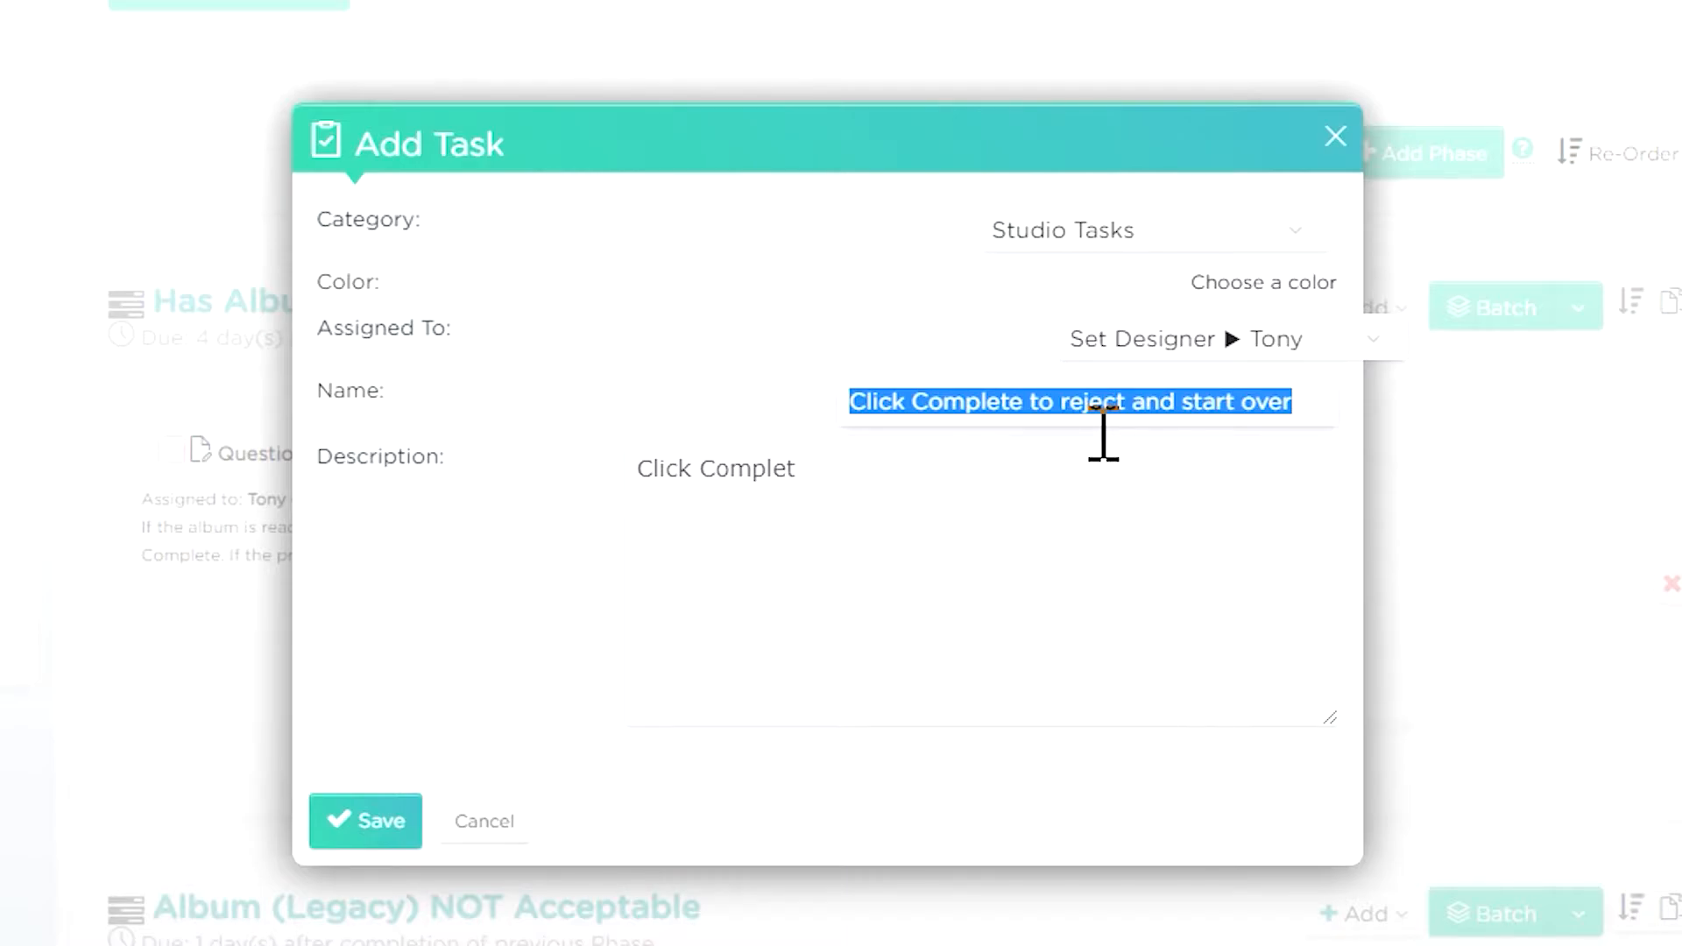
type("Is this item being rejected?")
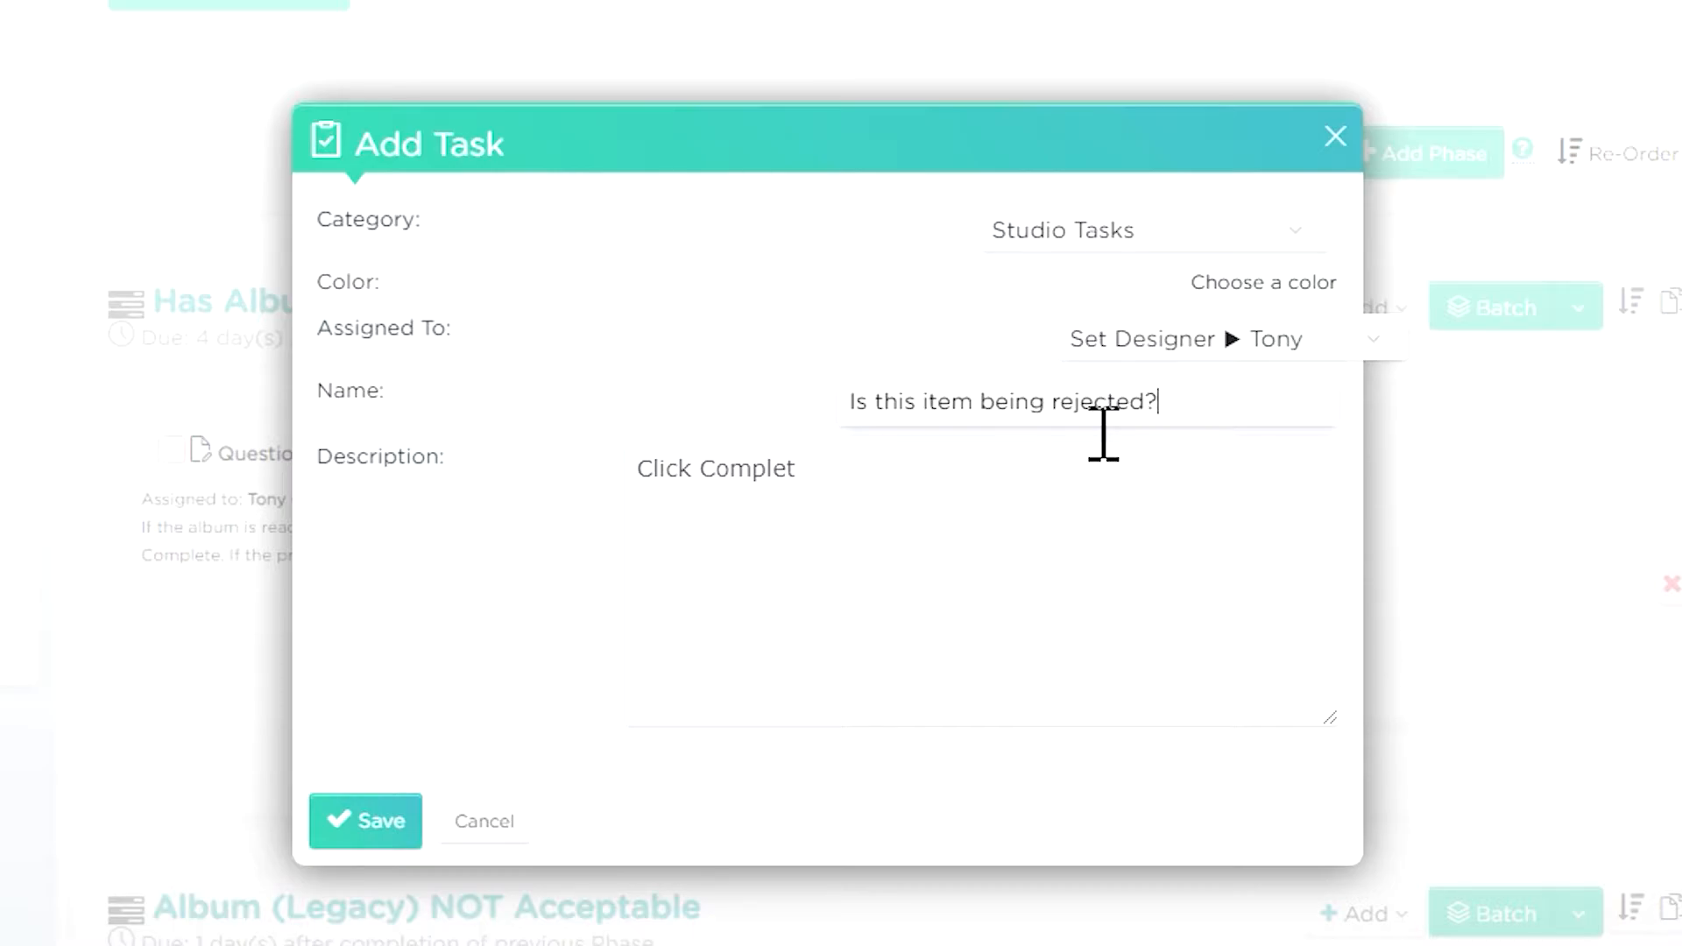
key("Tab")
type("e")
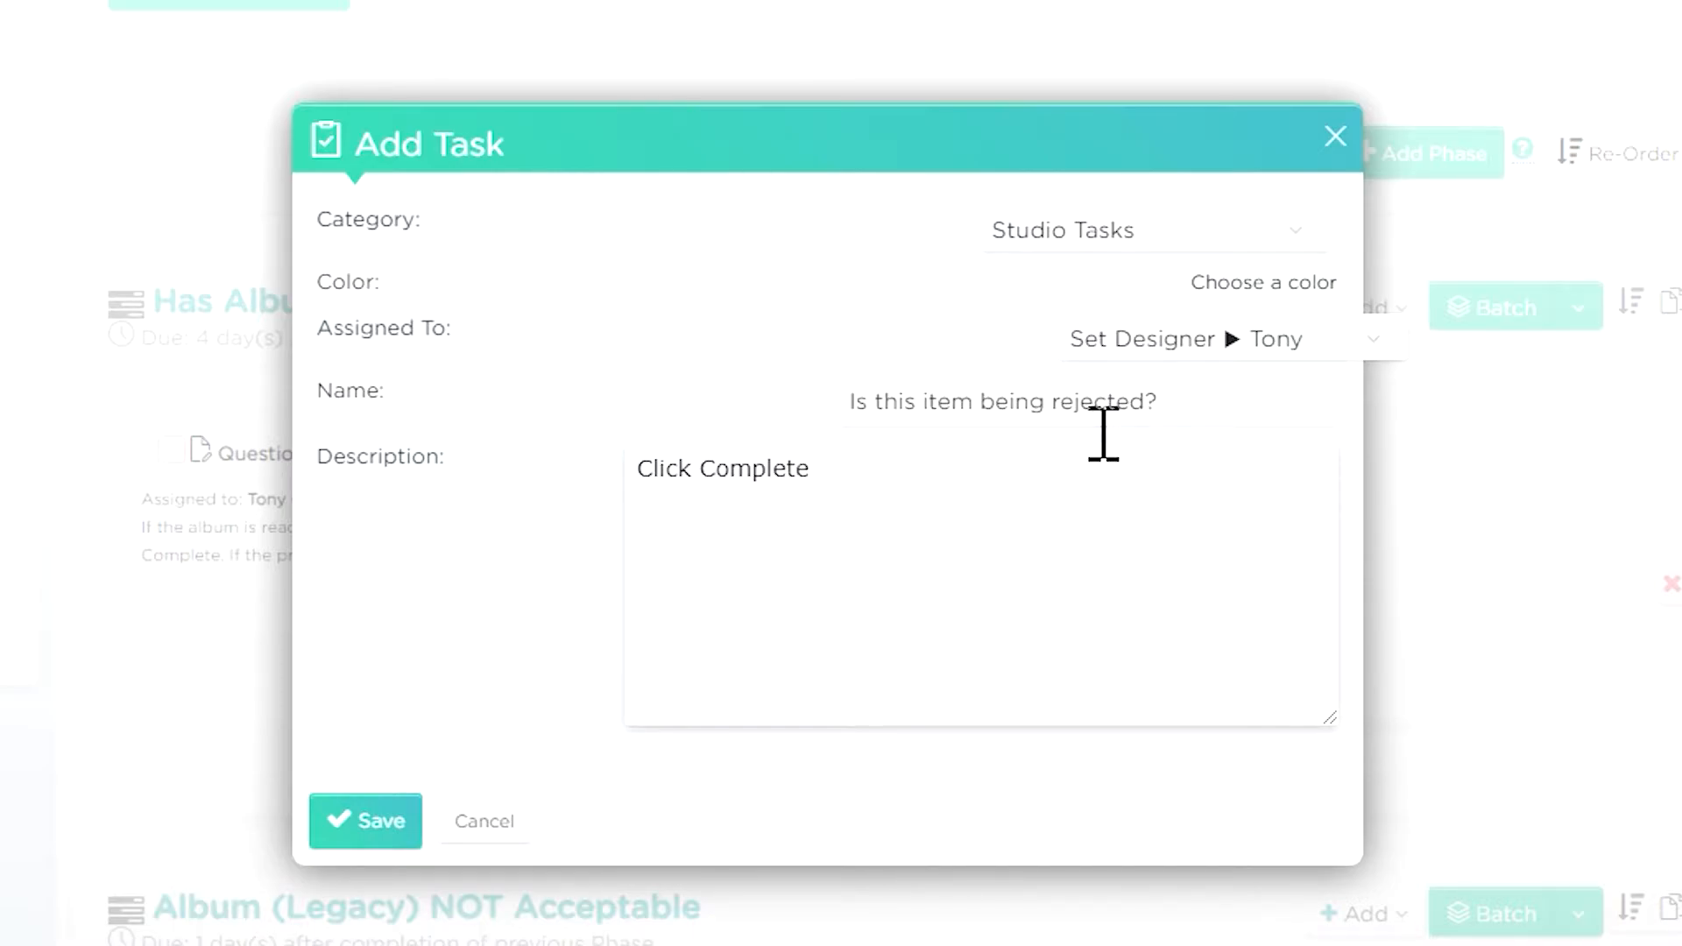
type(" to reject the preview ")
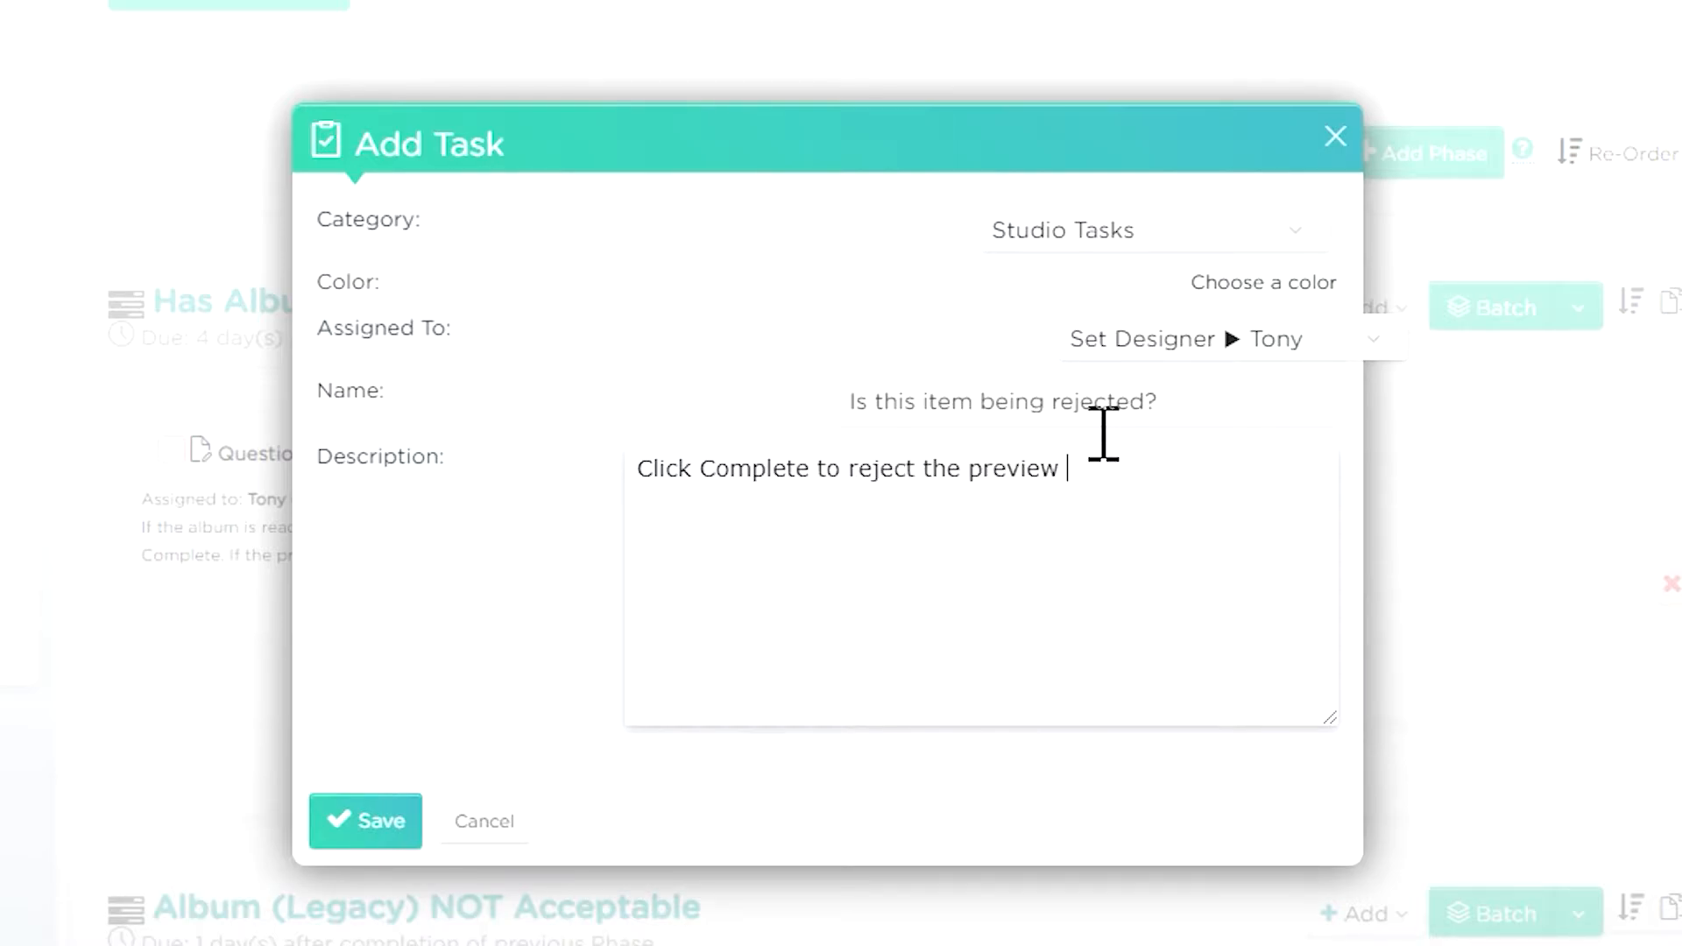
type("and start again.")
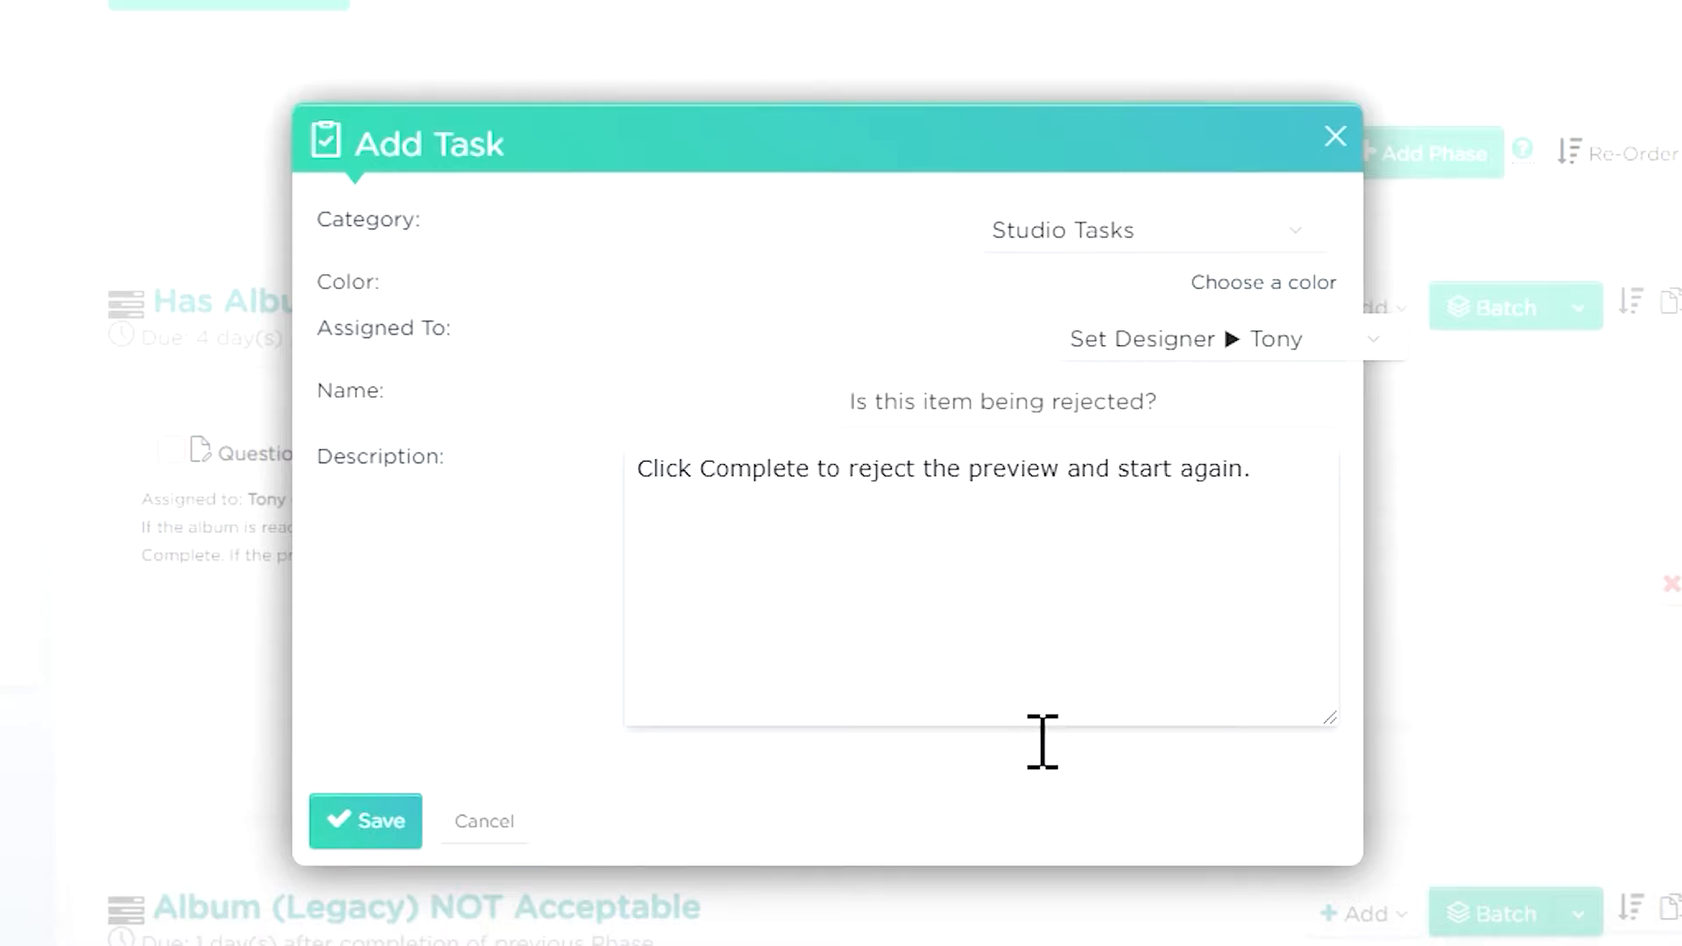
left_click(385, 815)
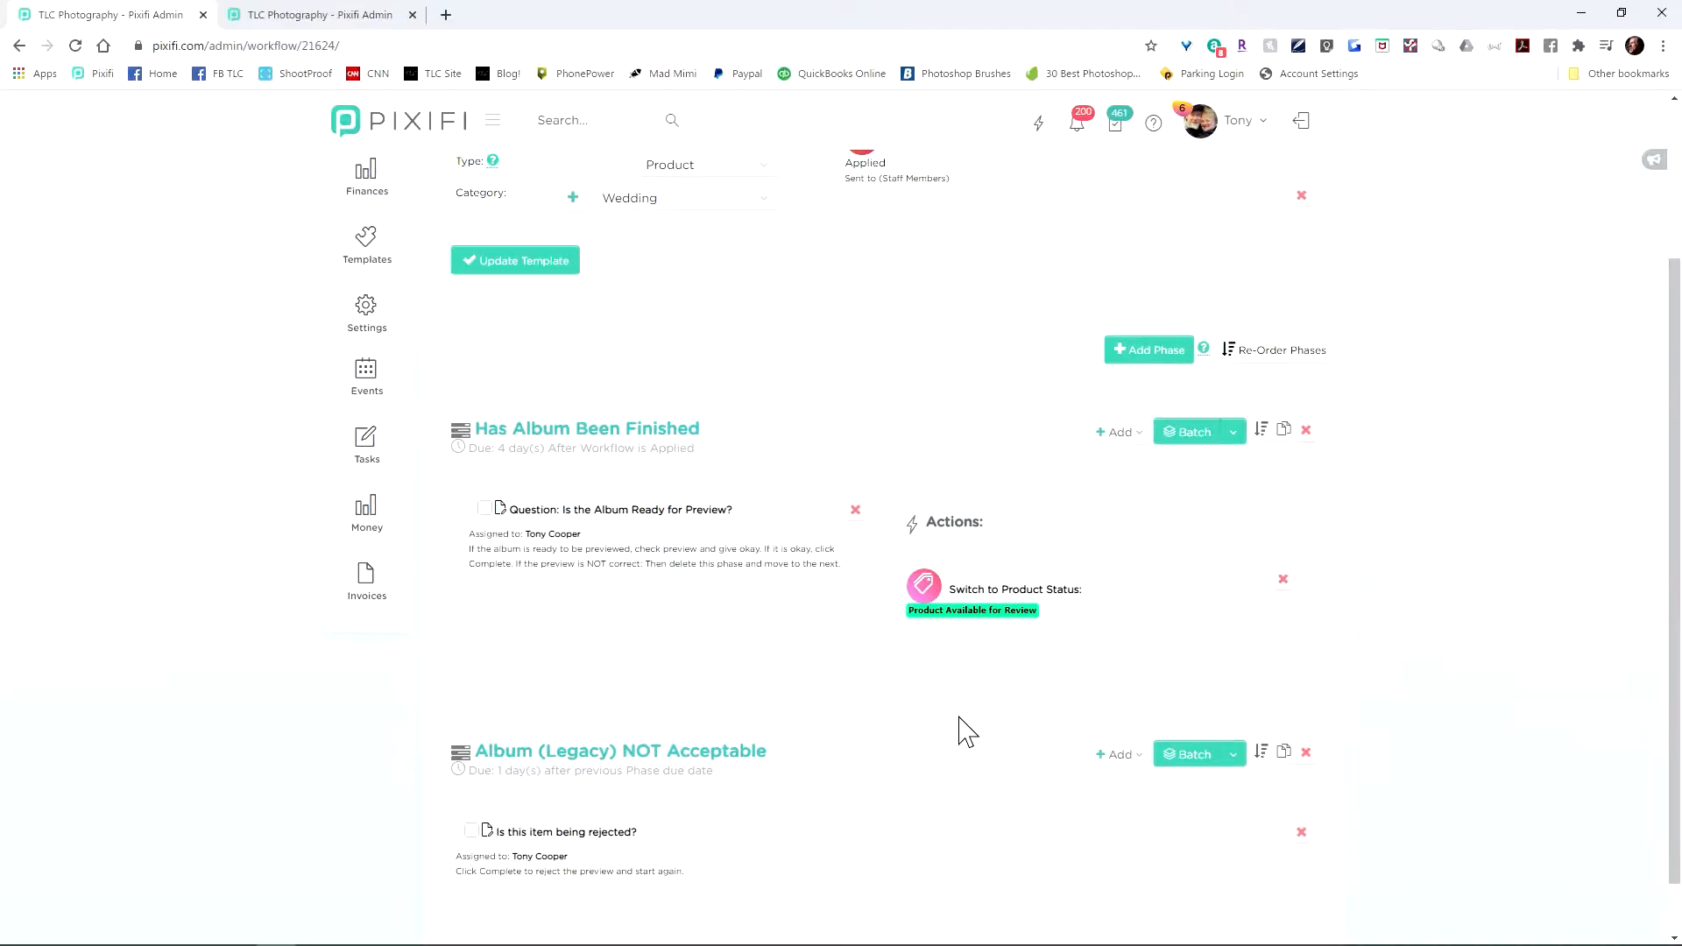
Add an action to the Album (Legacy) NOT Acceptable phase that switches the product status to Product Returned (back to step 2)
left_click(1121, 755)
scroll(1095, 797, "down", 2)
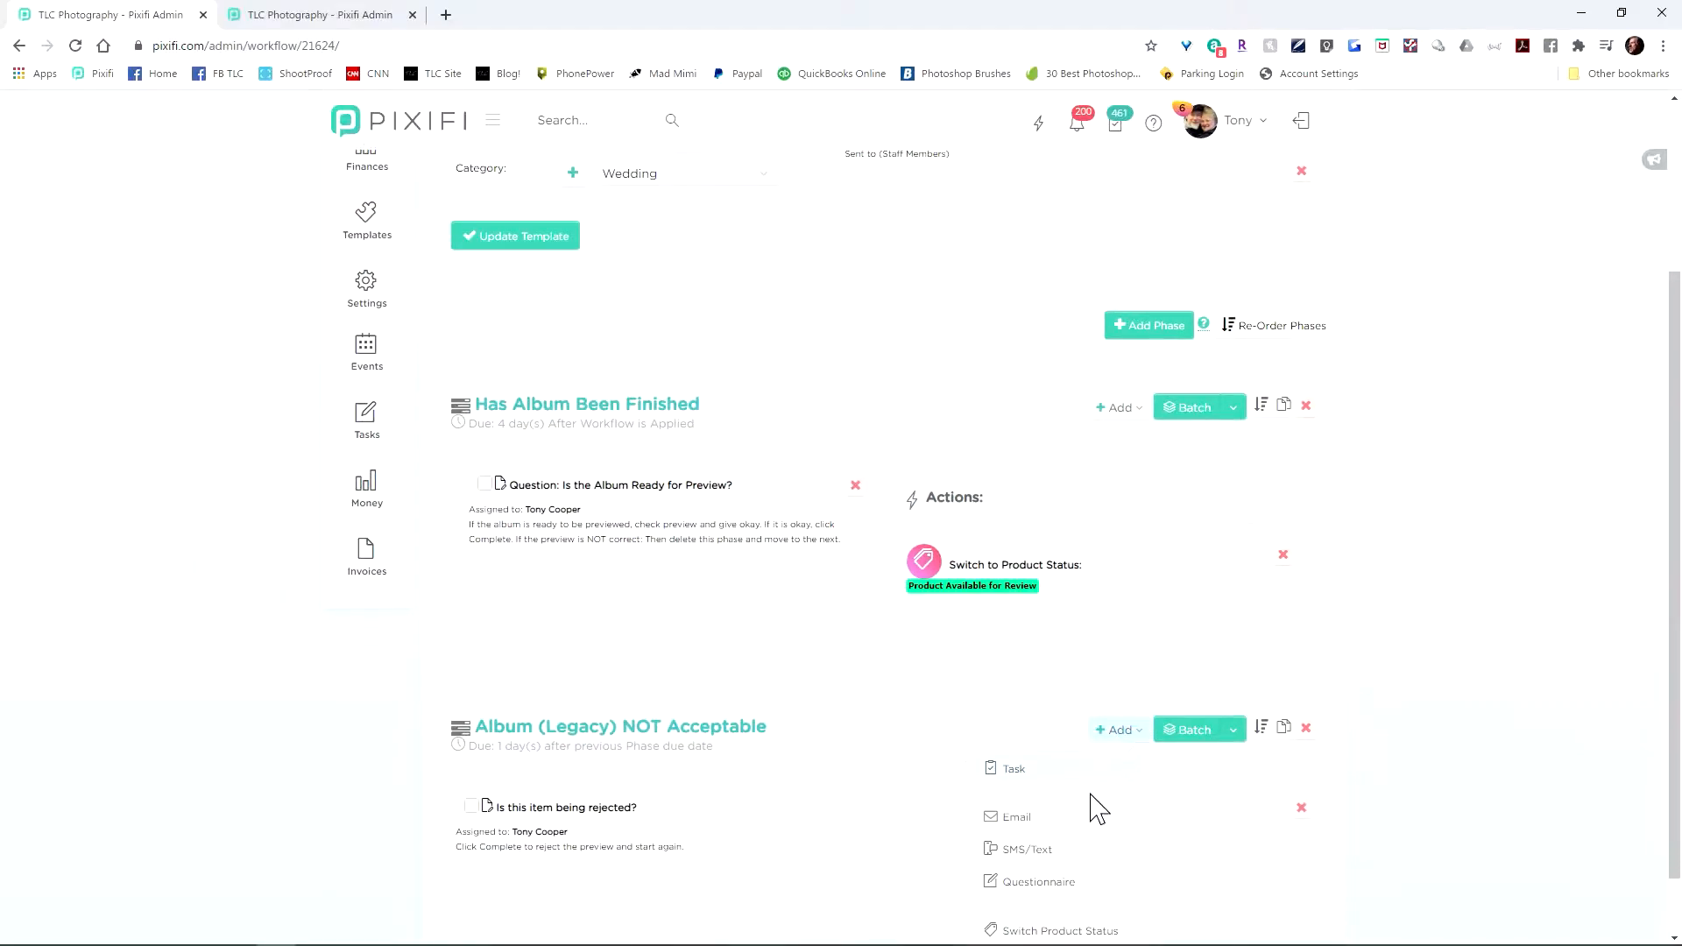
left_click(1077, 859)
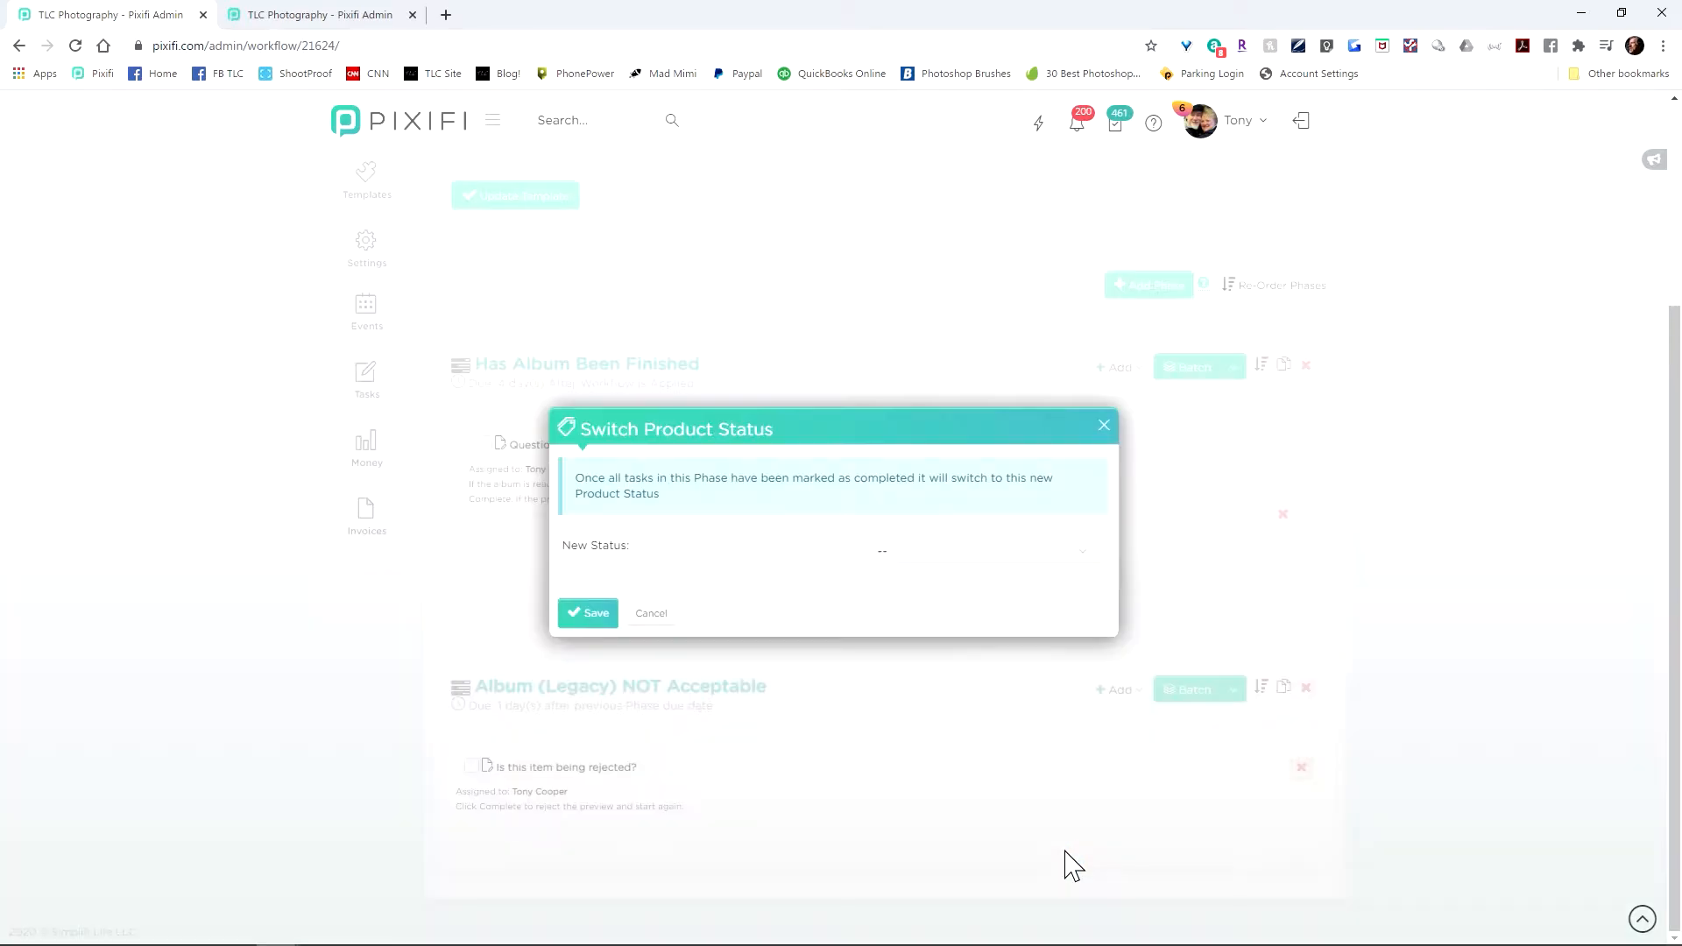
left_click(976, 551)
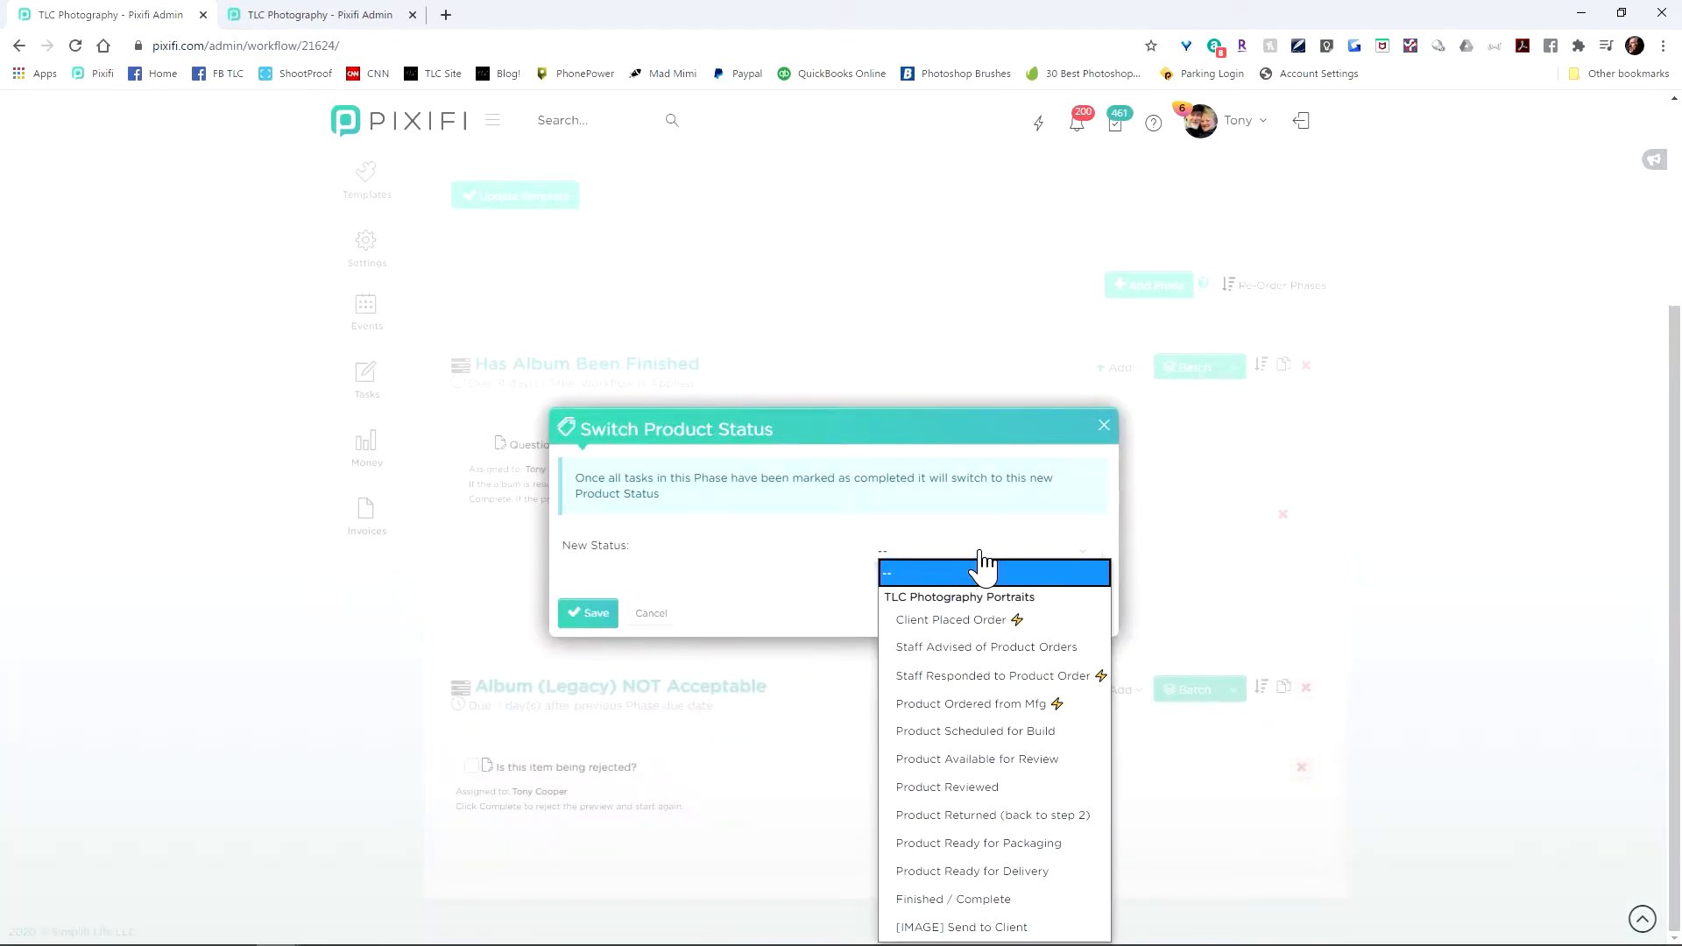
left_click(996, 816)
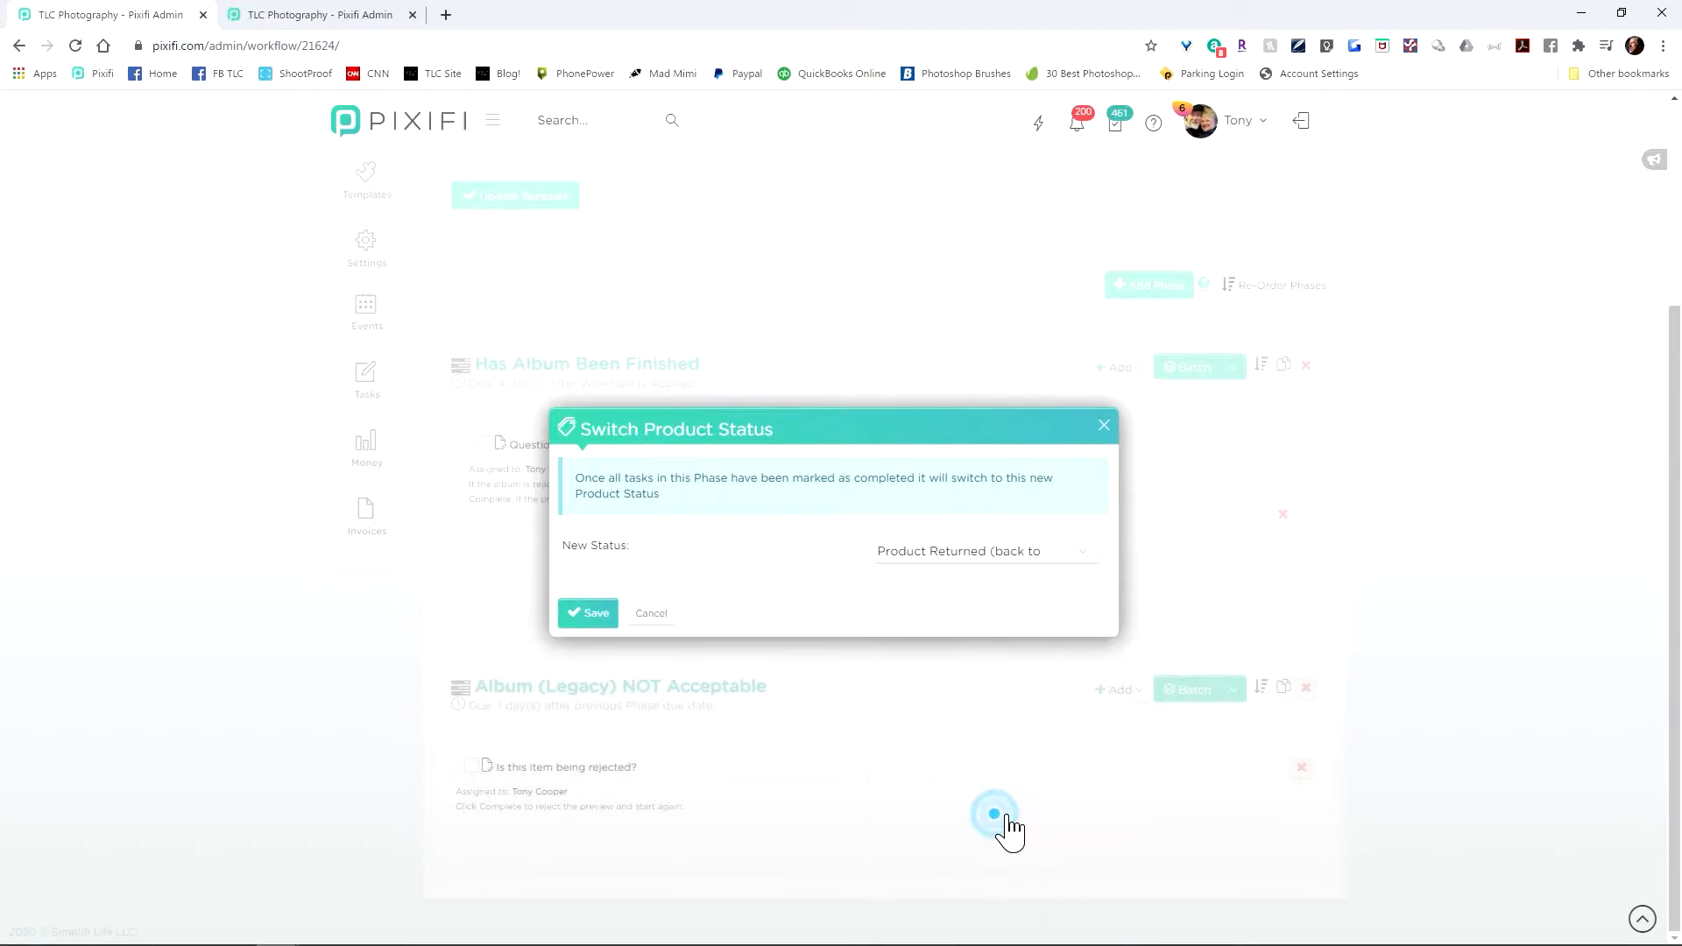
left_click(588, 613)
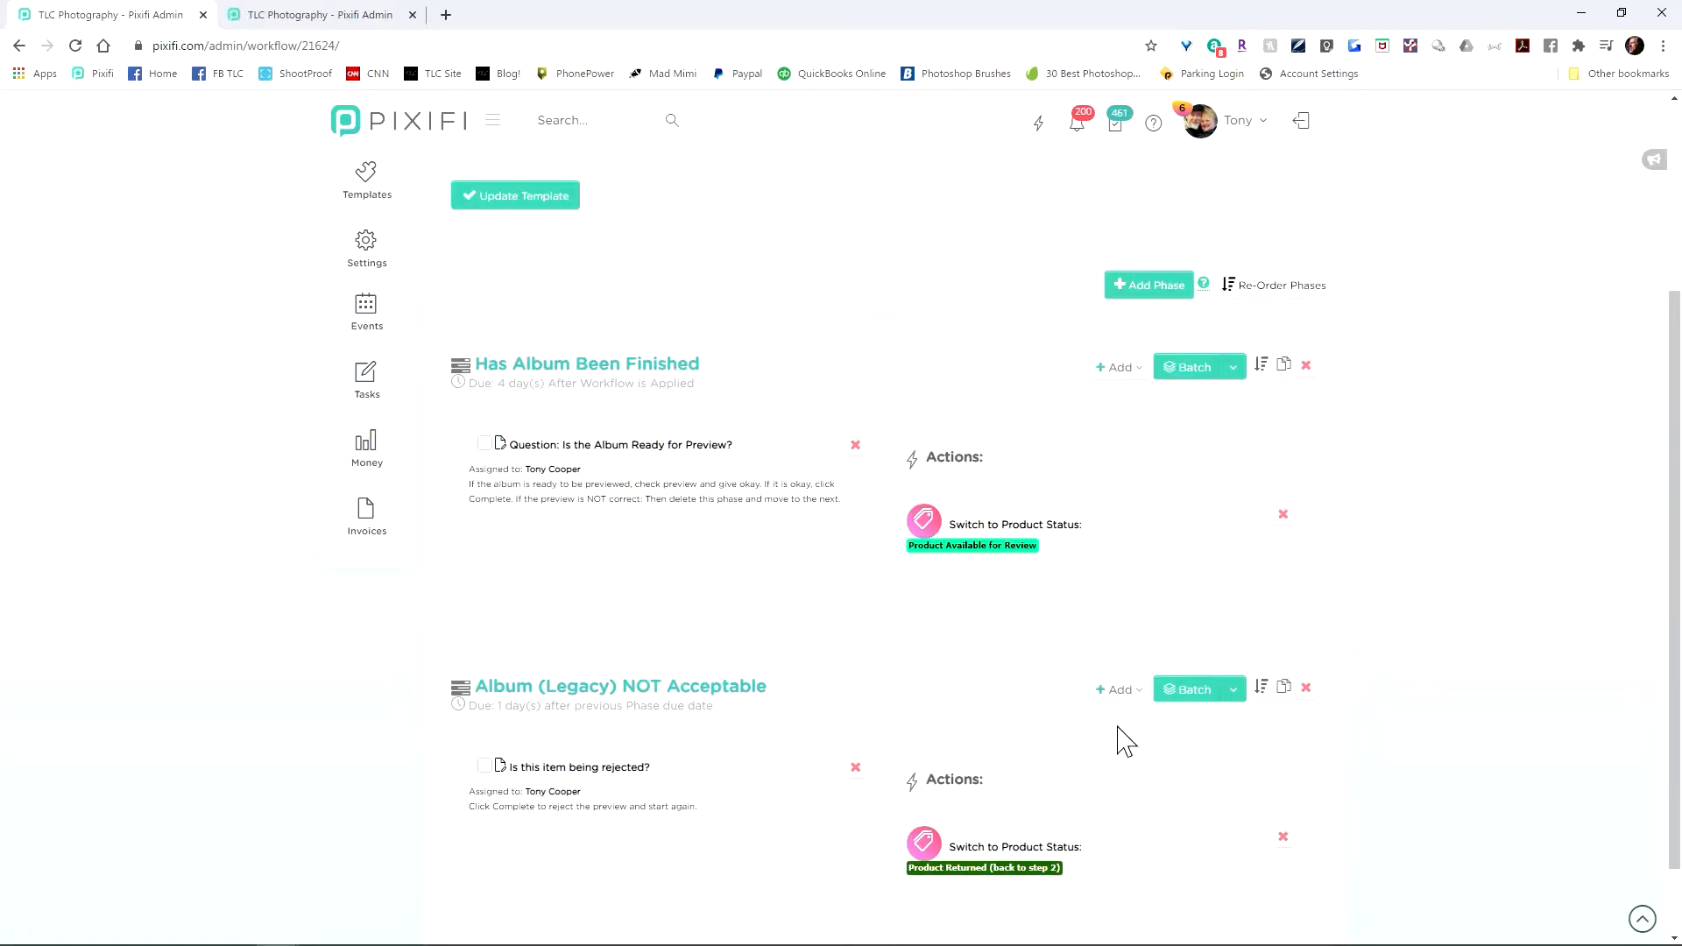
Check the product statuses list, return to the workflow and save the template's updated info
left_click(349, 17)
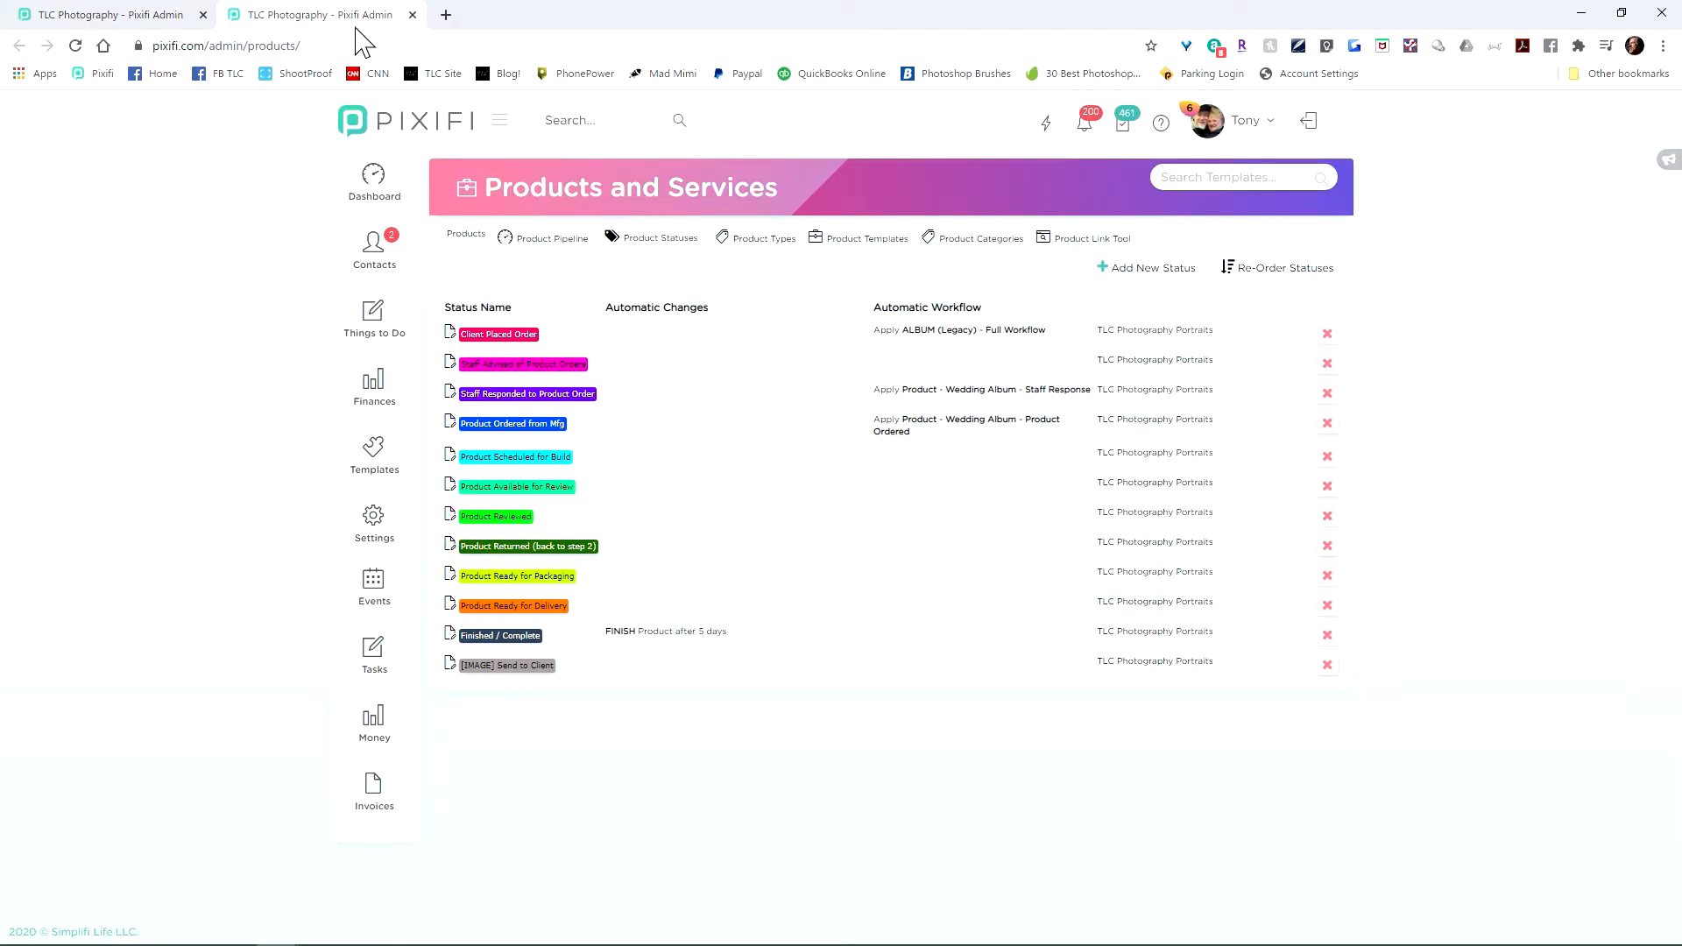
left_click(151, 15)
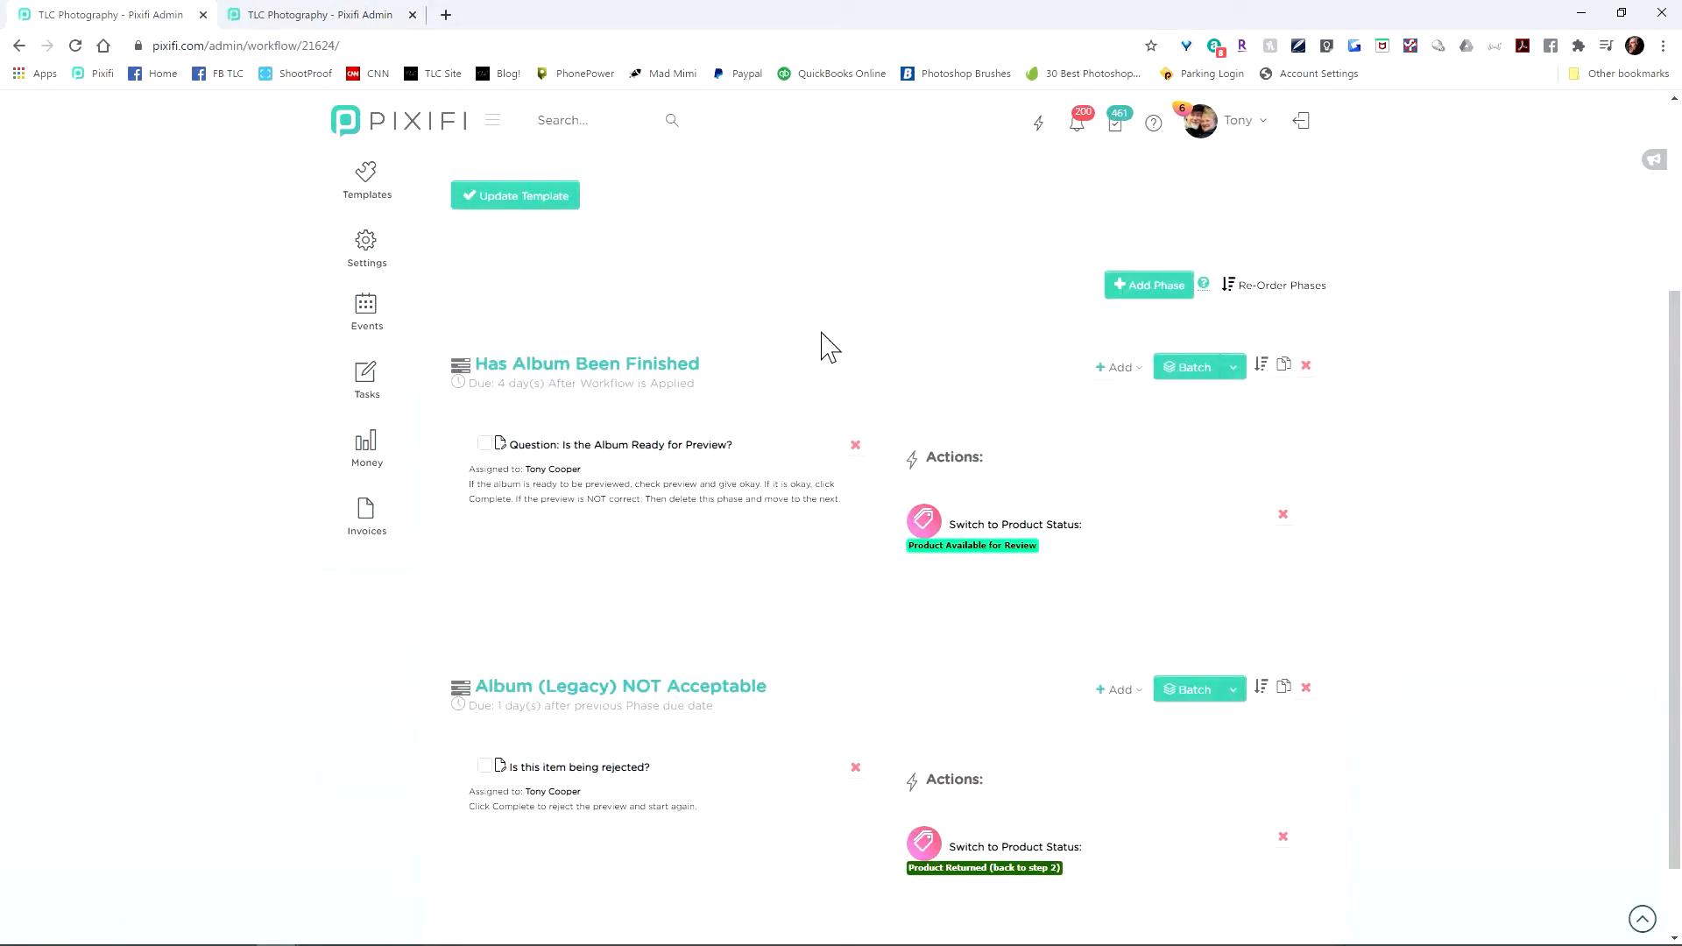
scroll(1033, 339, "up", 3)
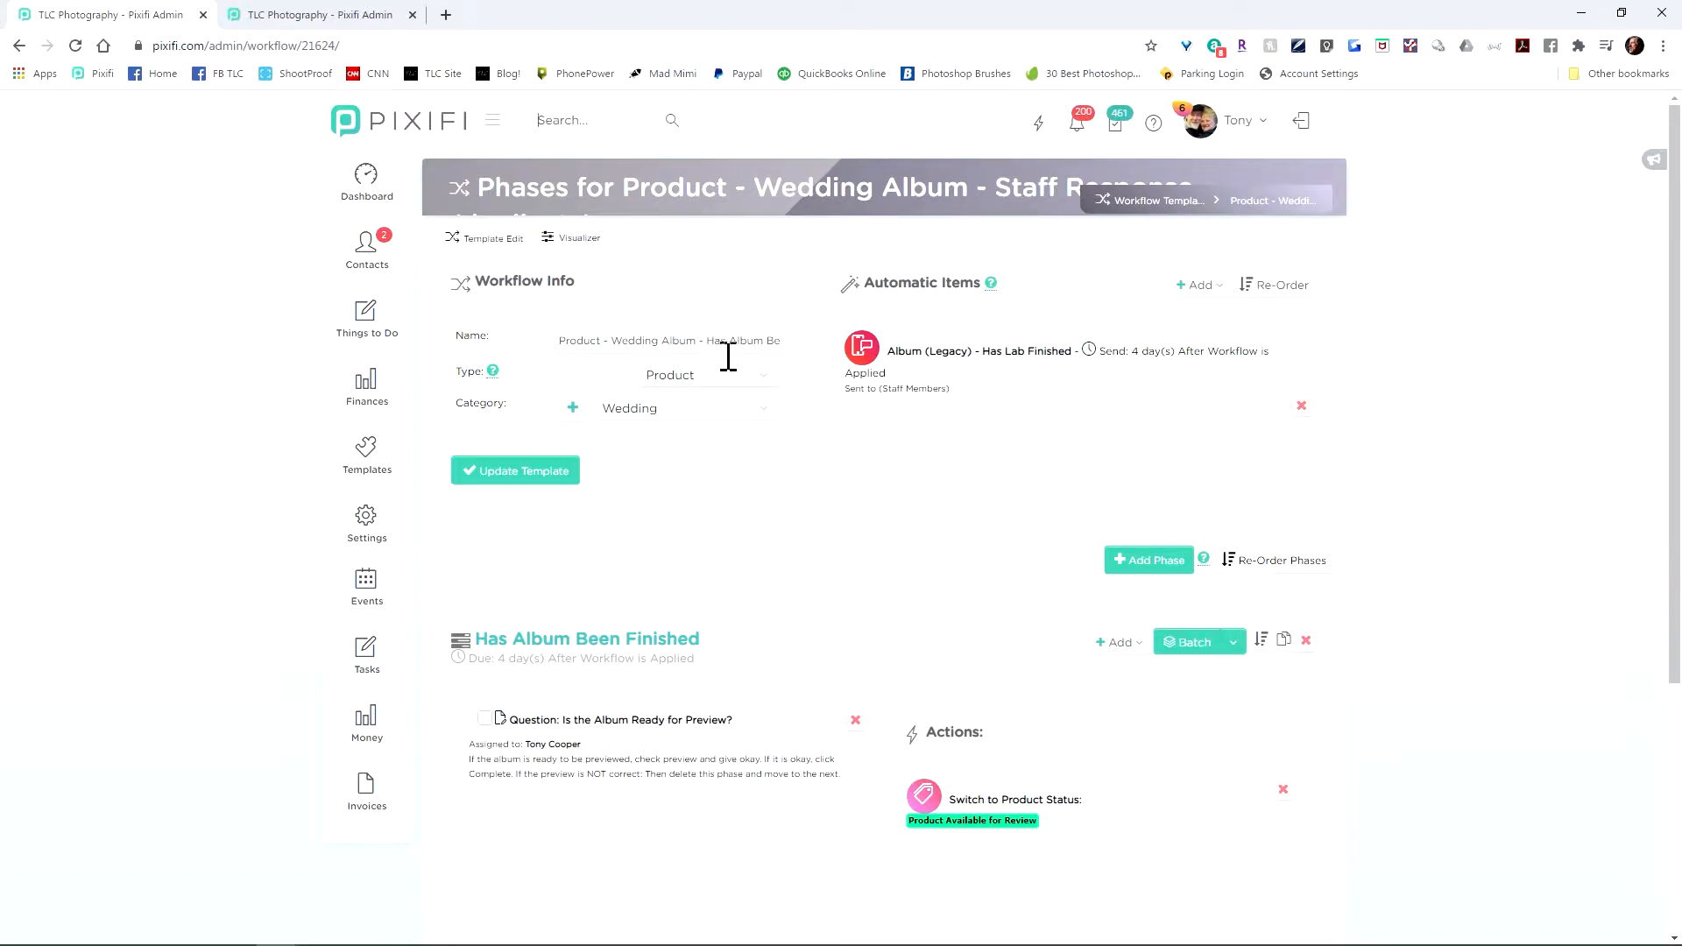
left_click(537, 470)
Read the workflow template's name through to its end
left_click(740, 355)
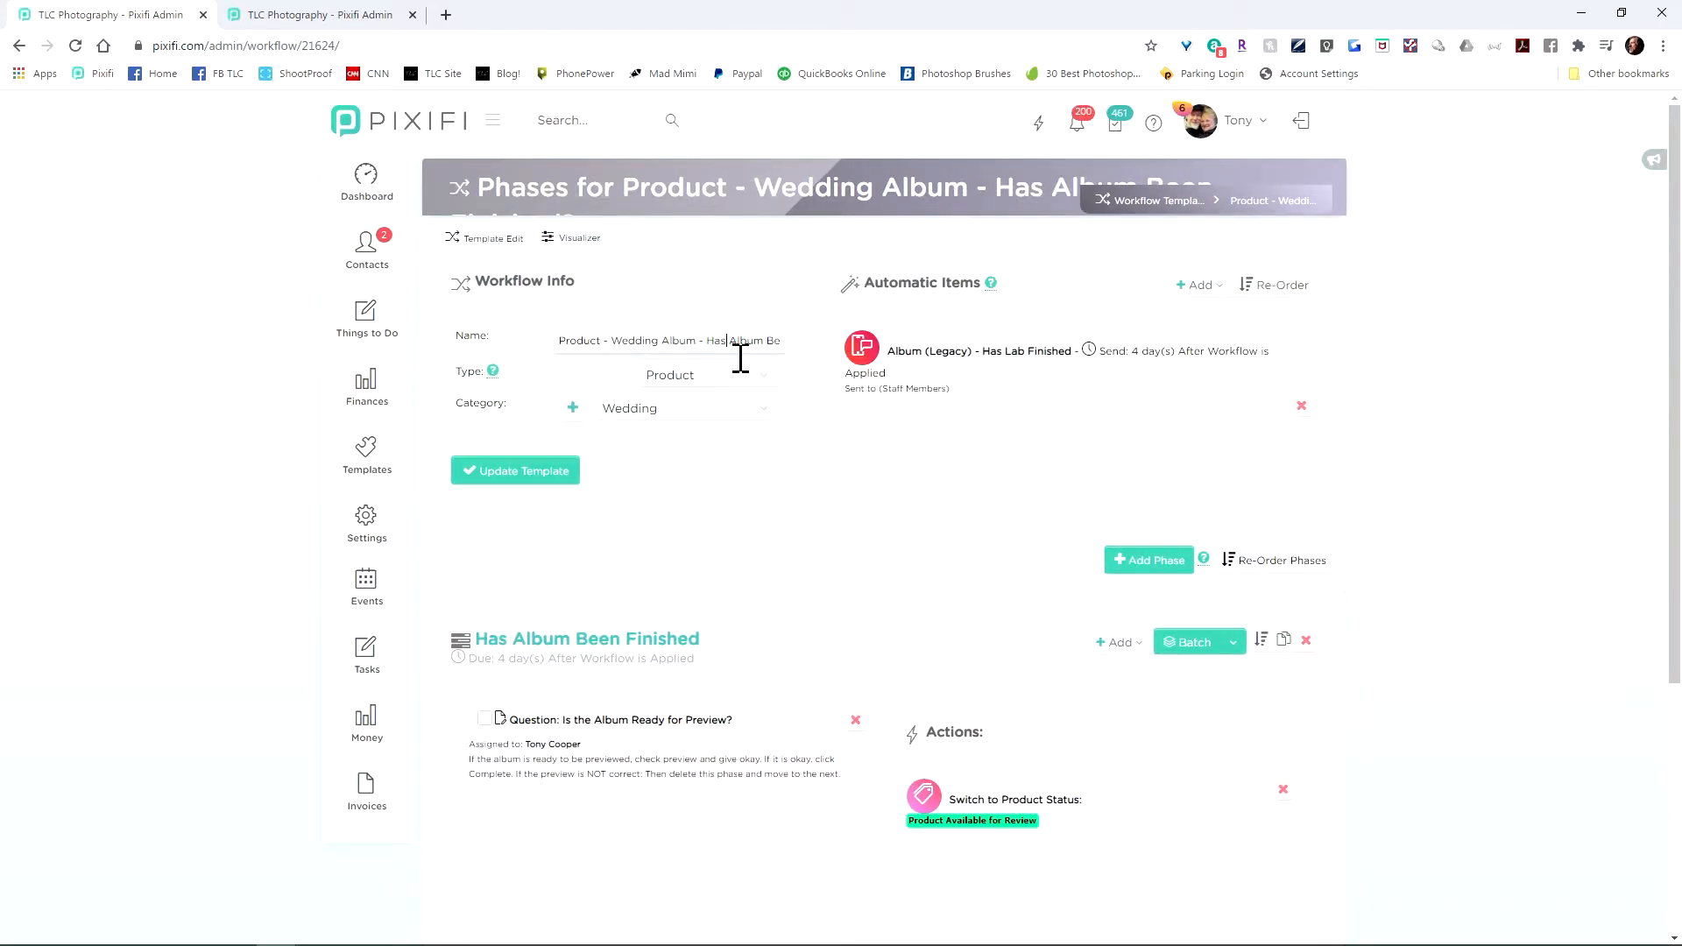
key("Right")
key("Right")
key("Right")
key("Right")
key("Right")
key("Right")
key("Right")
key("Right")
key("Right")
key("Right")
key("Right")
key("Right")
key("Right")
key("Right")
key("Right")
key("Right")
Look over the template's phases and return to the product statuses list
scroll(680, 448, "down", 3)
scroll(740, 427, "up", 3)
left_click(376, 13)
mouse_move(435, 206)
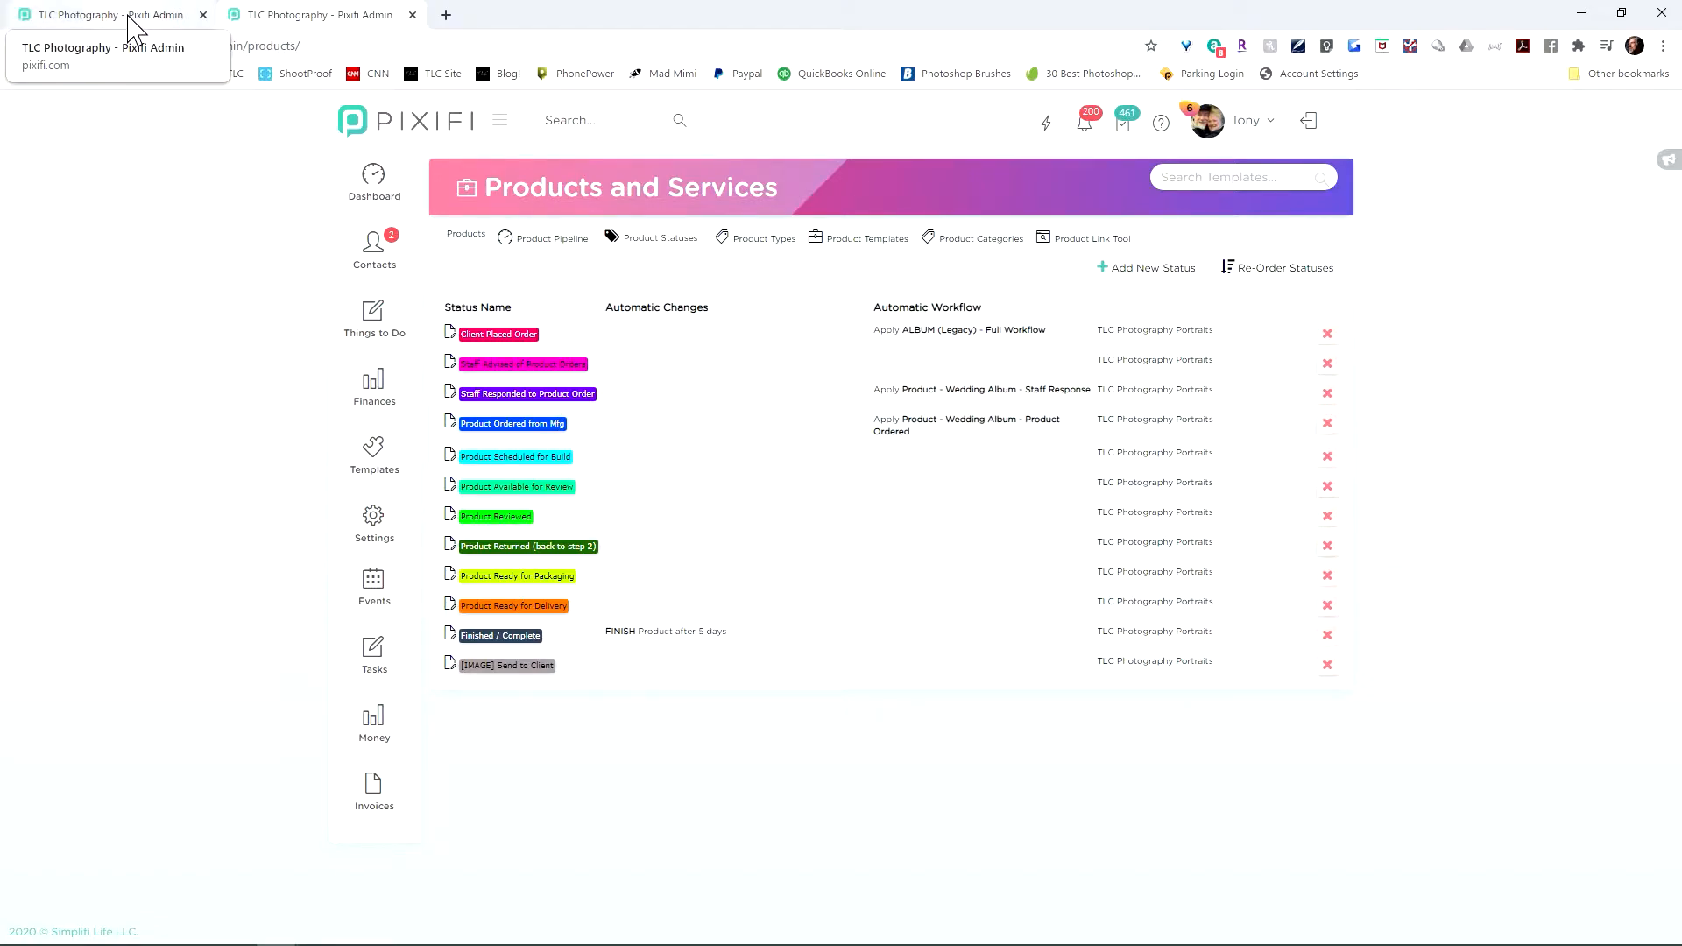
Re-order the workflow templates so the Wedding Album ones run Staff Response, Product Ordered, Has Album Been Finished?
left_click(129, 16)
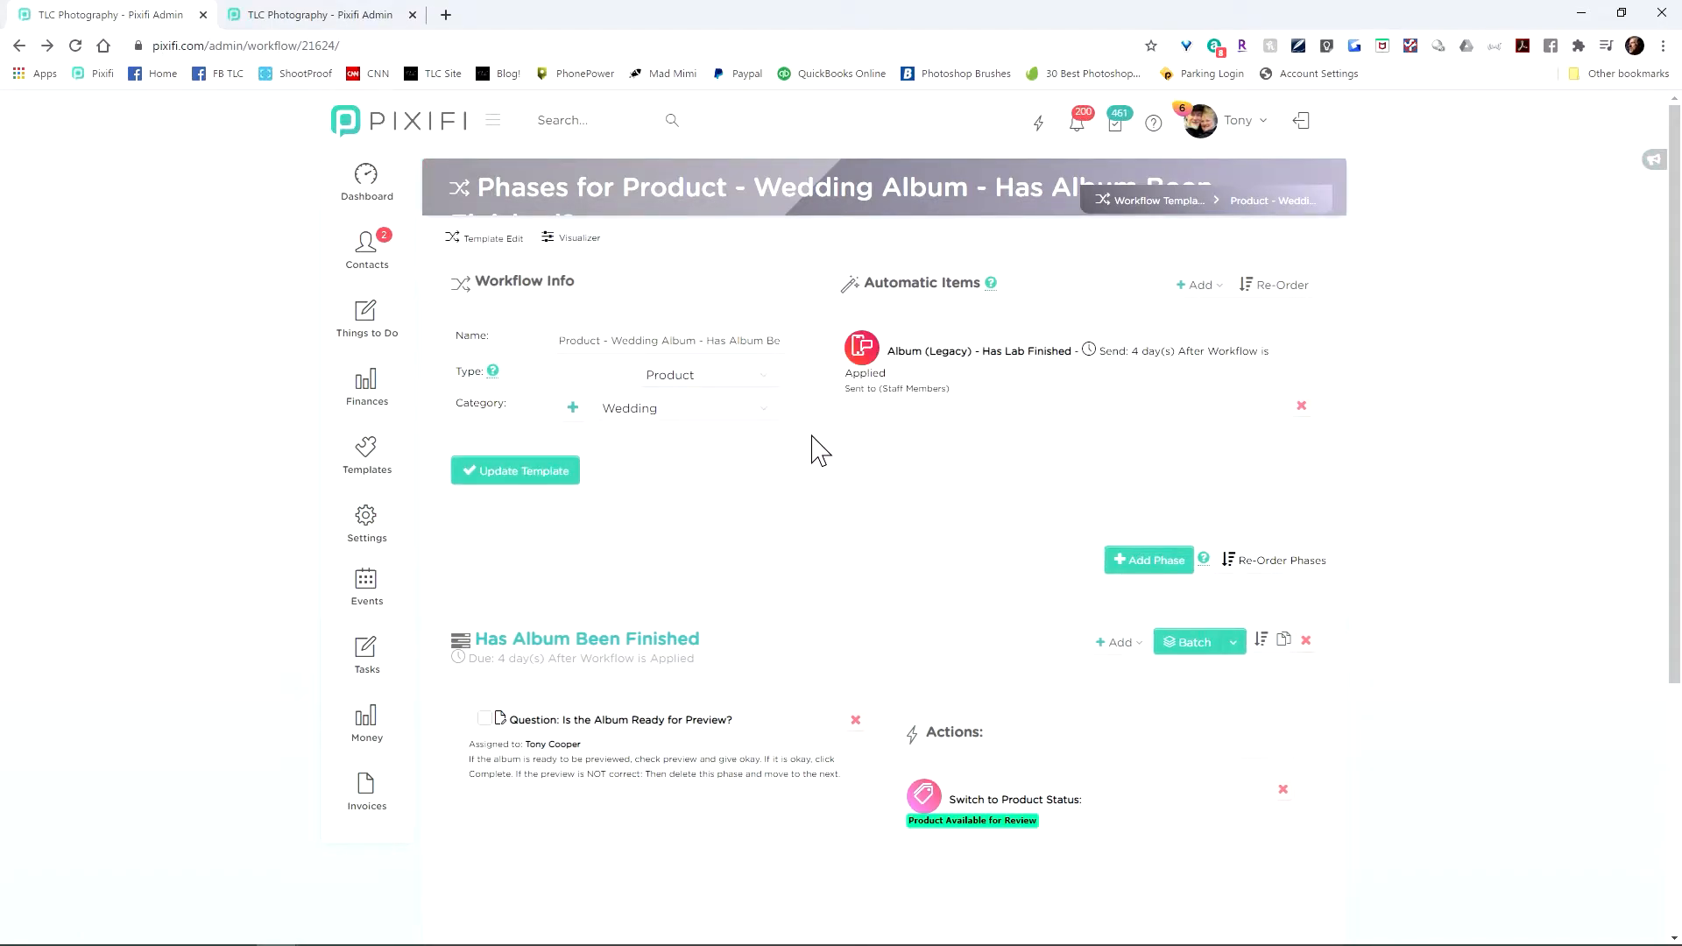
left_click(1156, 204)
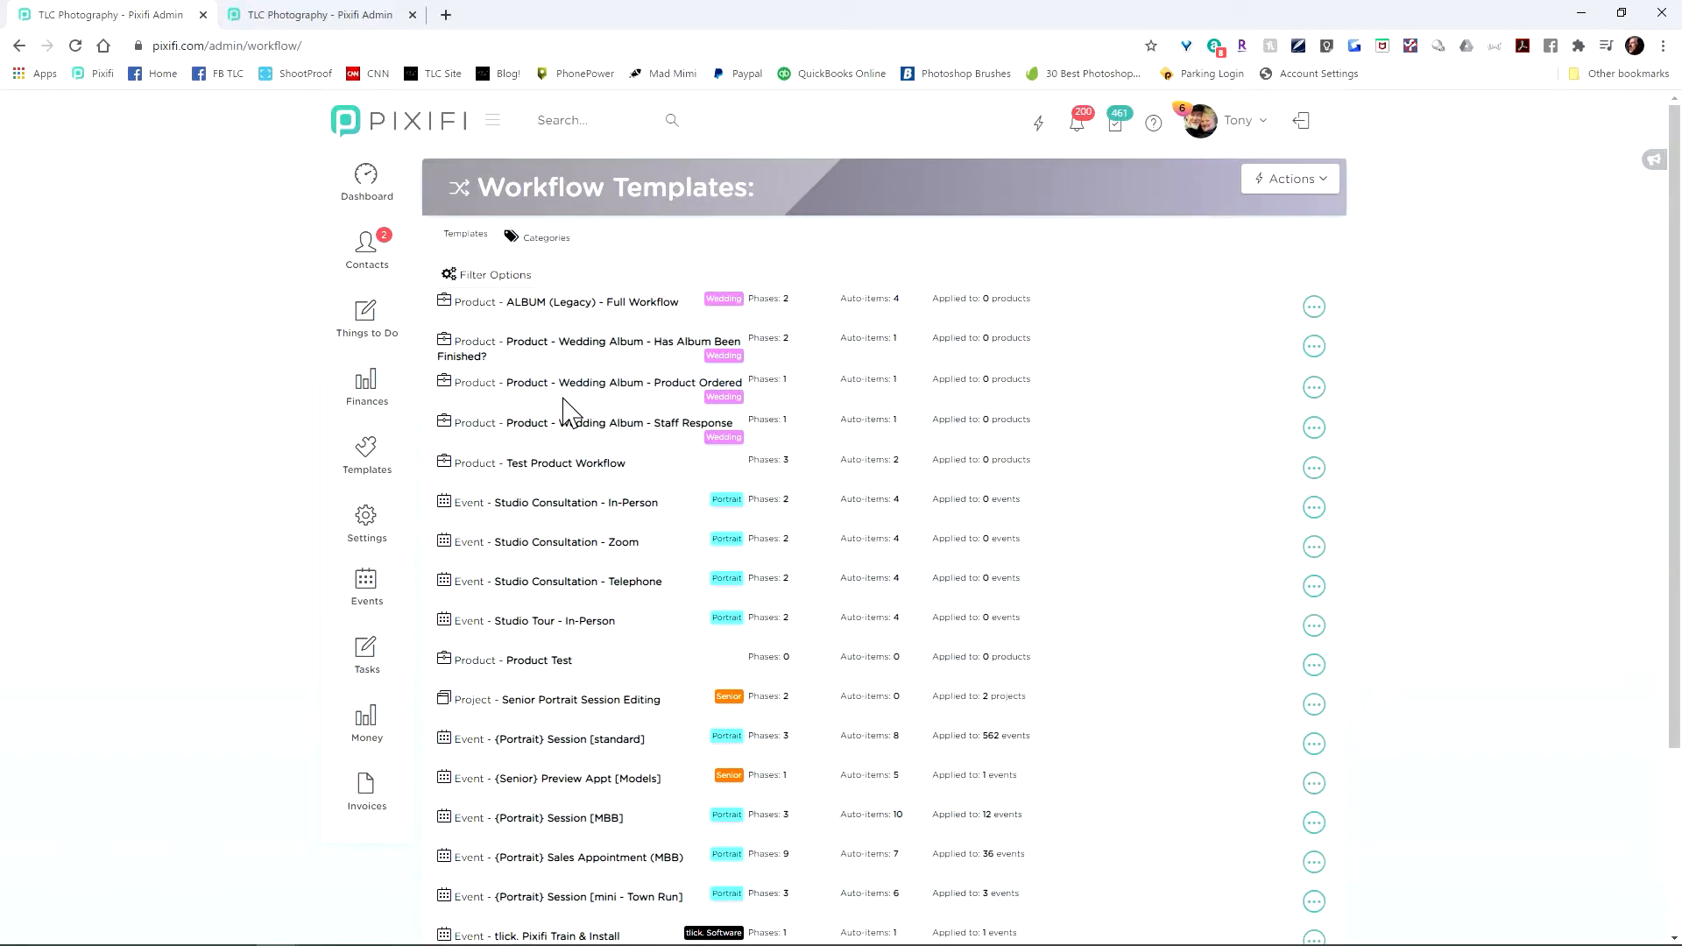
left_click(1325, 184)
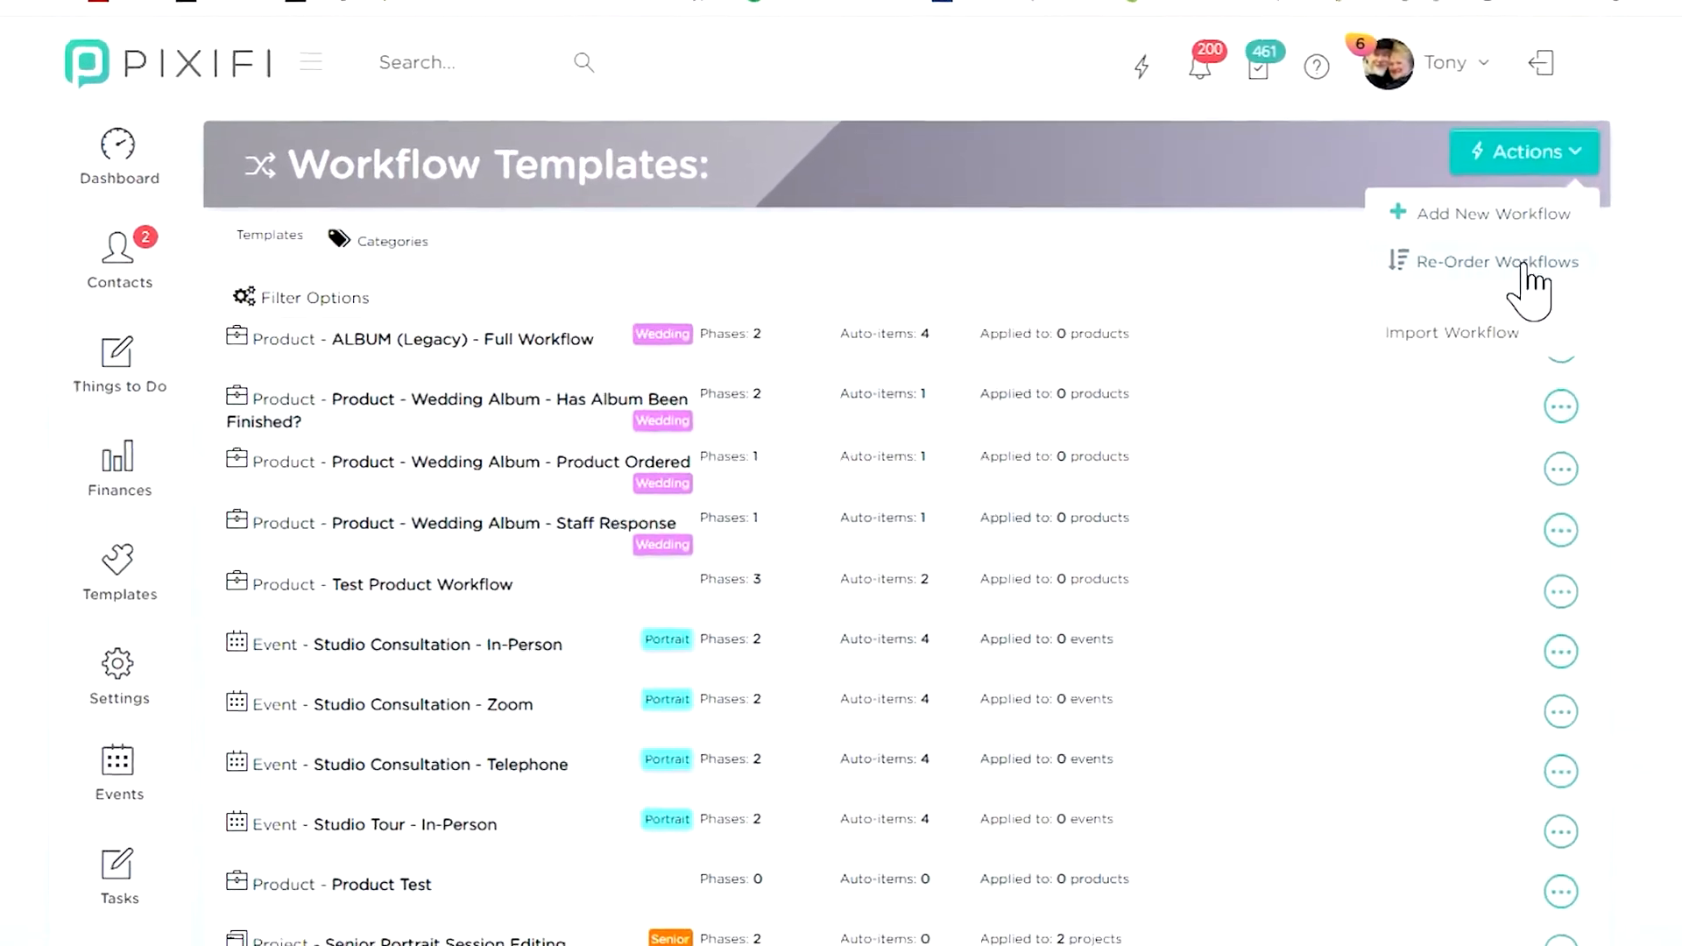
left_click(1305, 252)
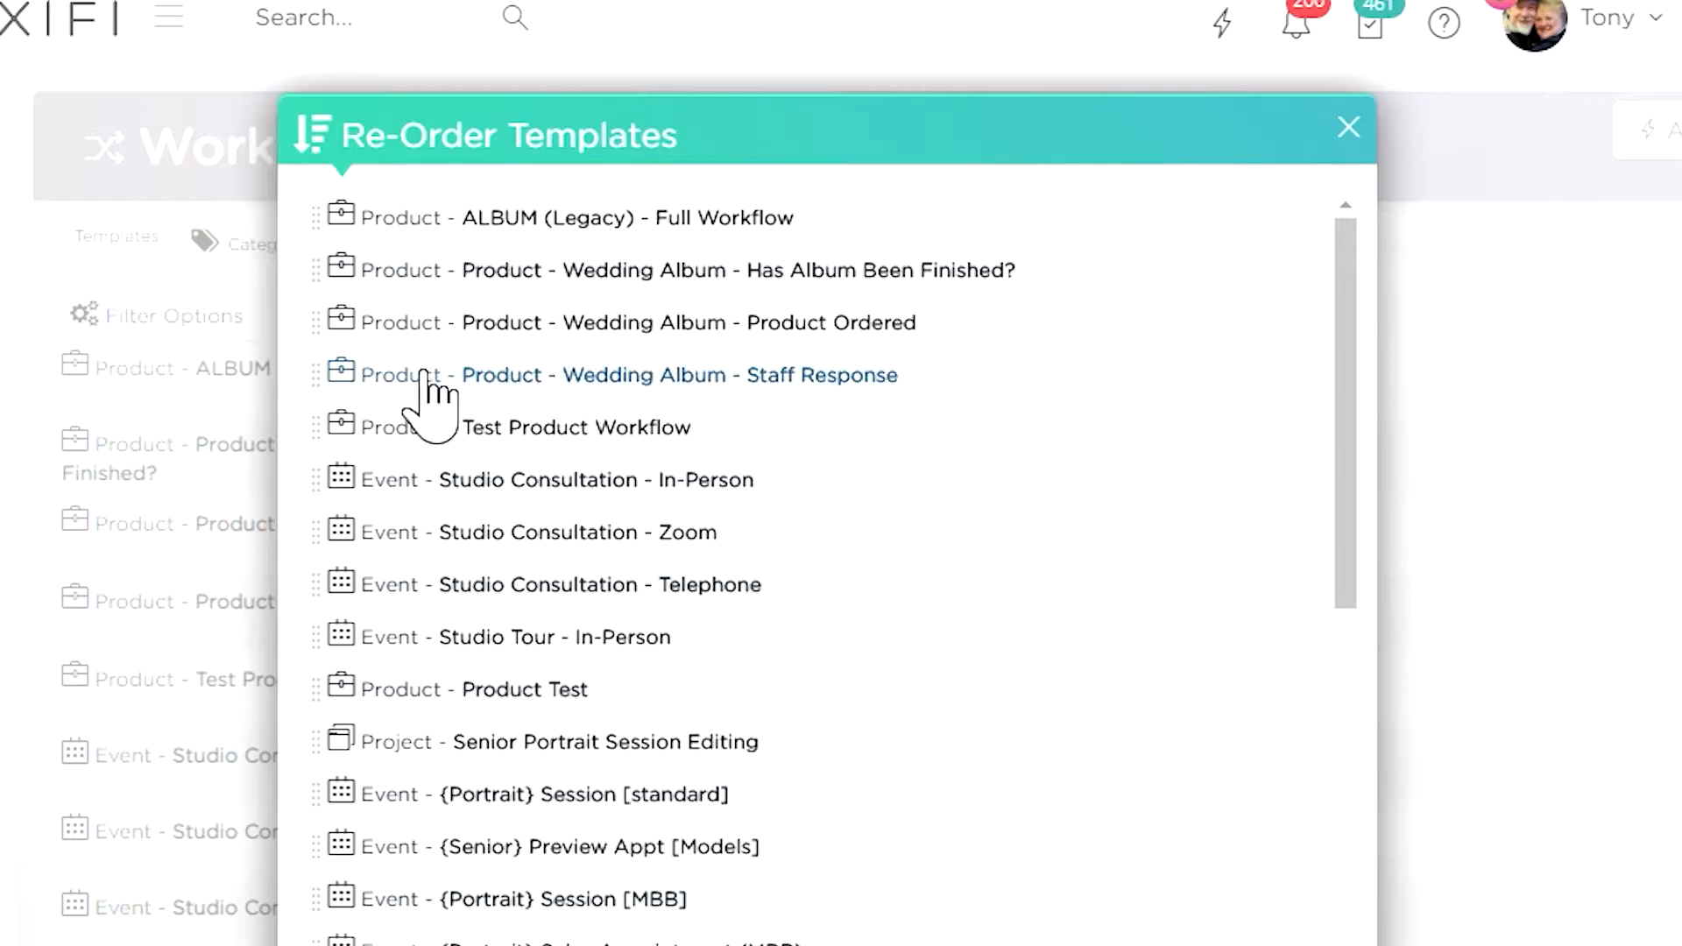
left_click_drag(344, 375, 360, 271)
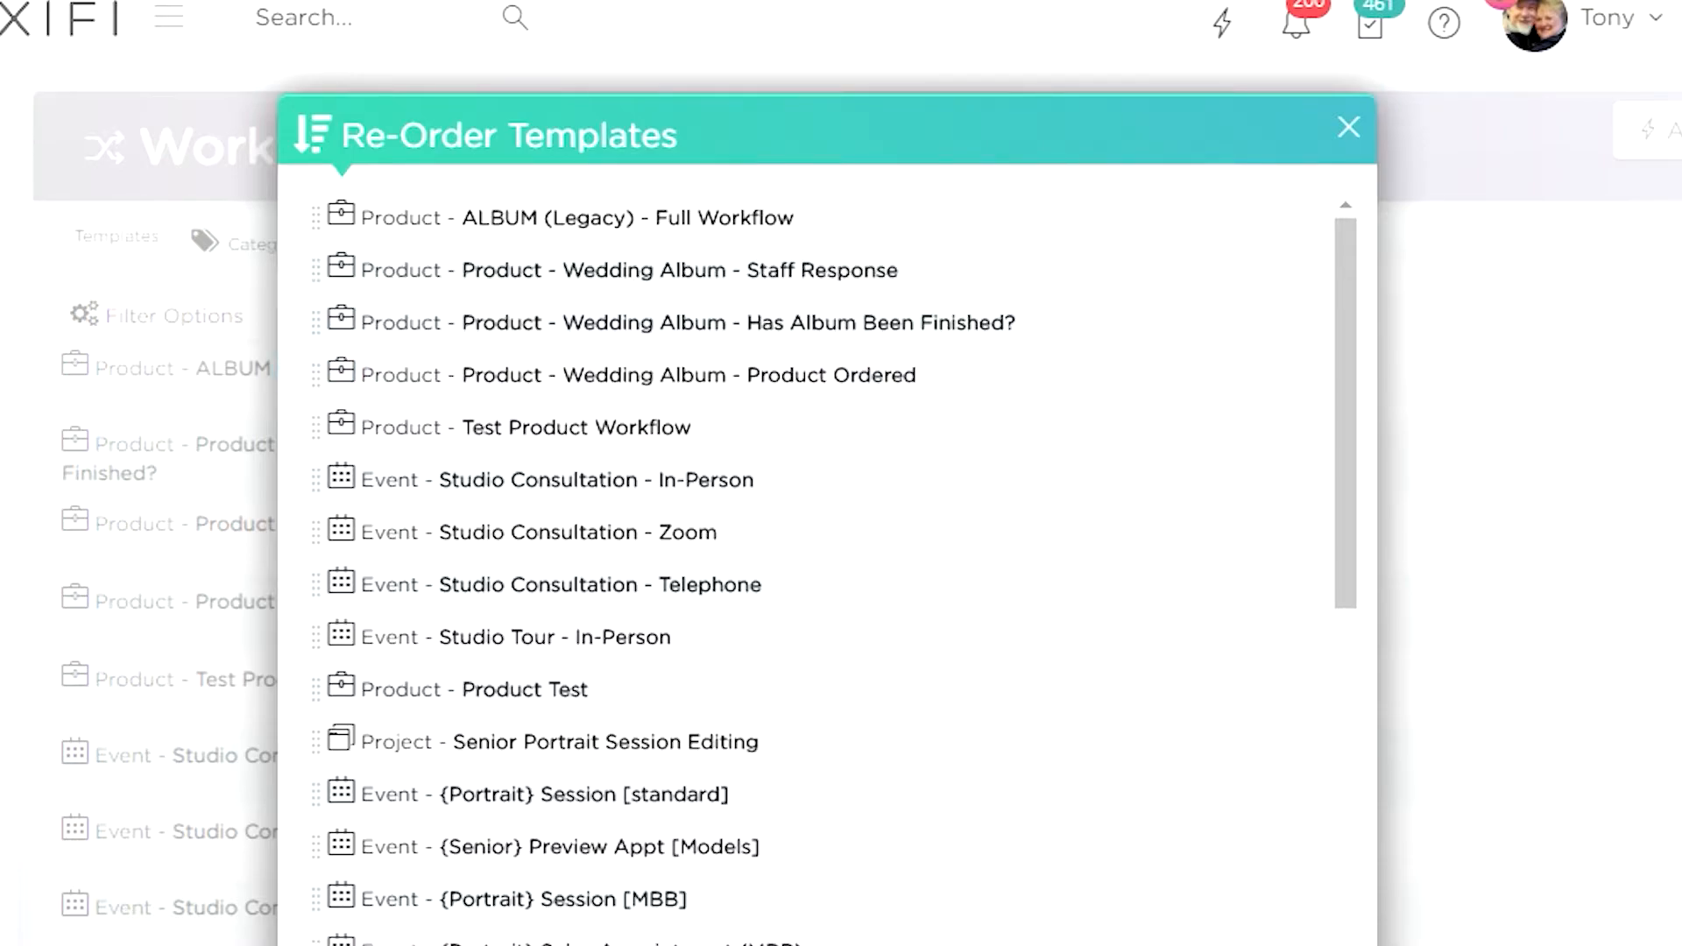
left_click_drag(349, 345, 342, 402)
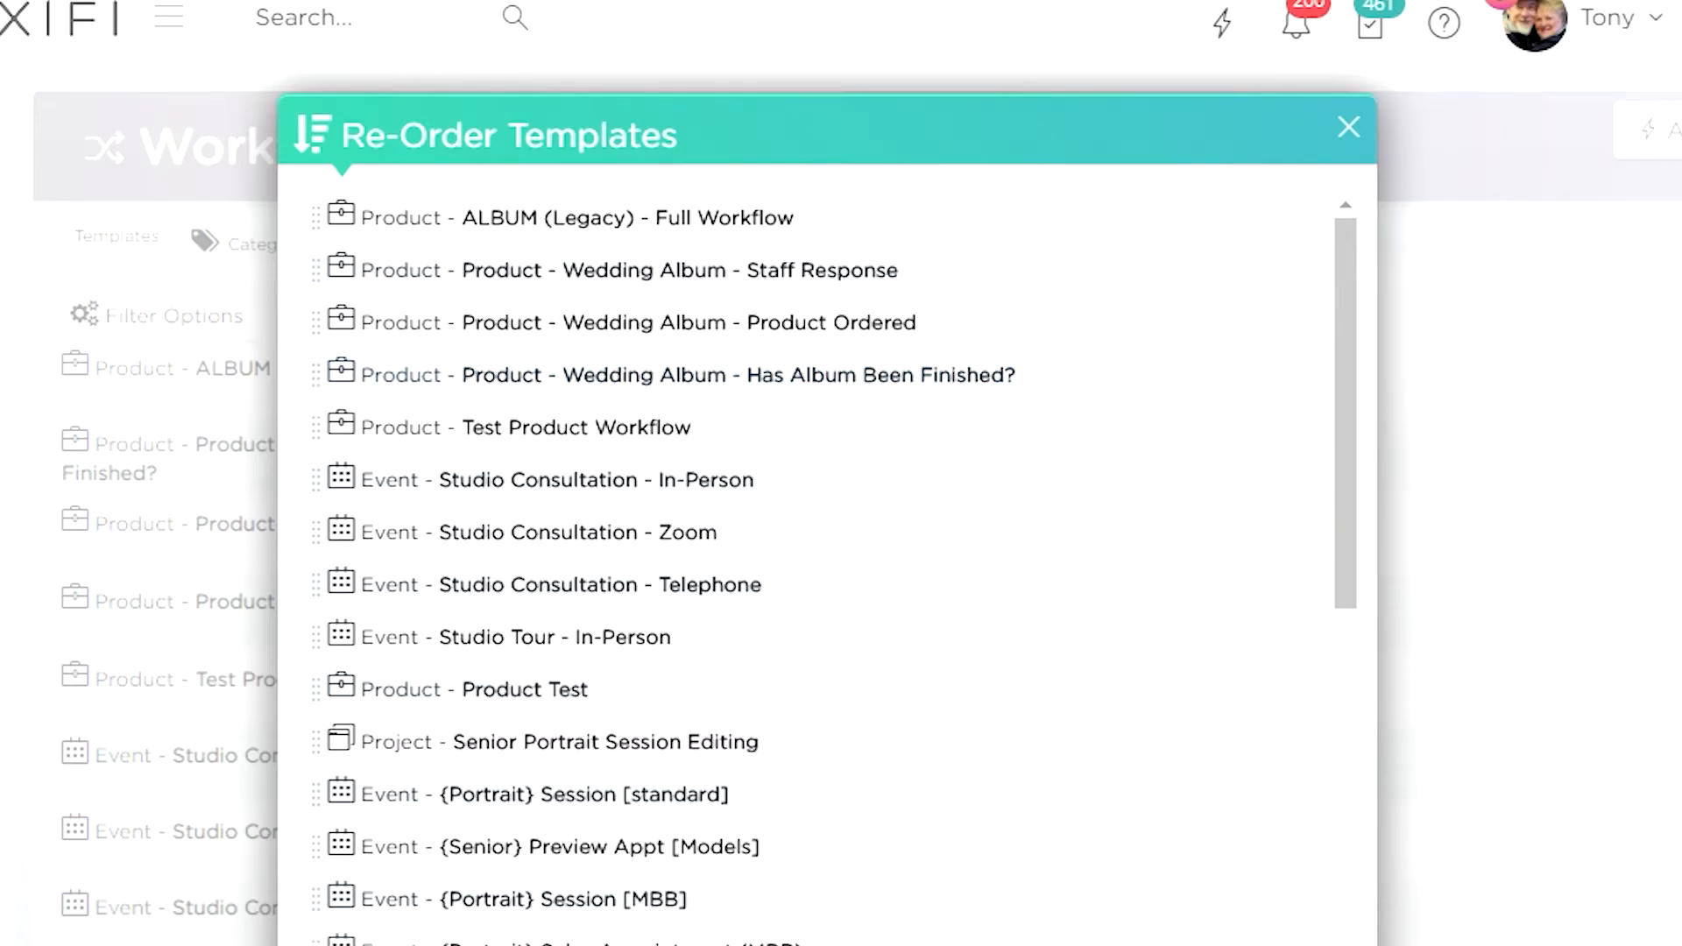
left_click(691, 439)
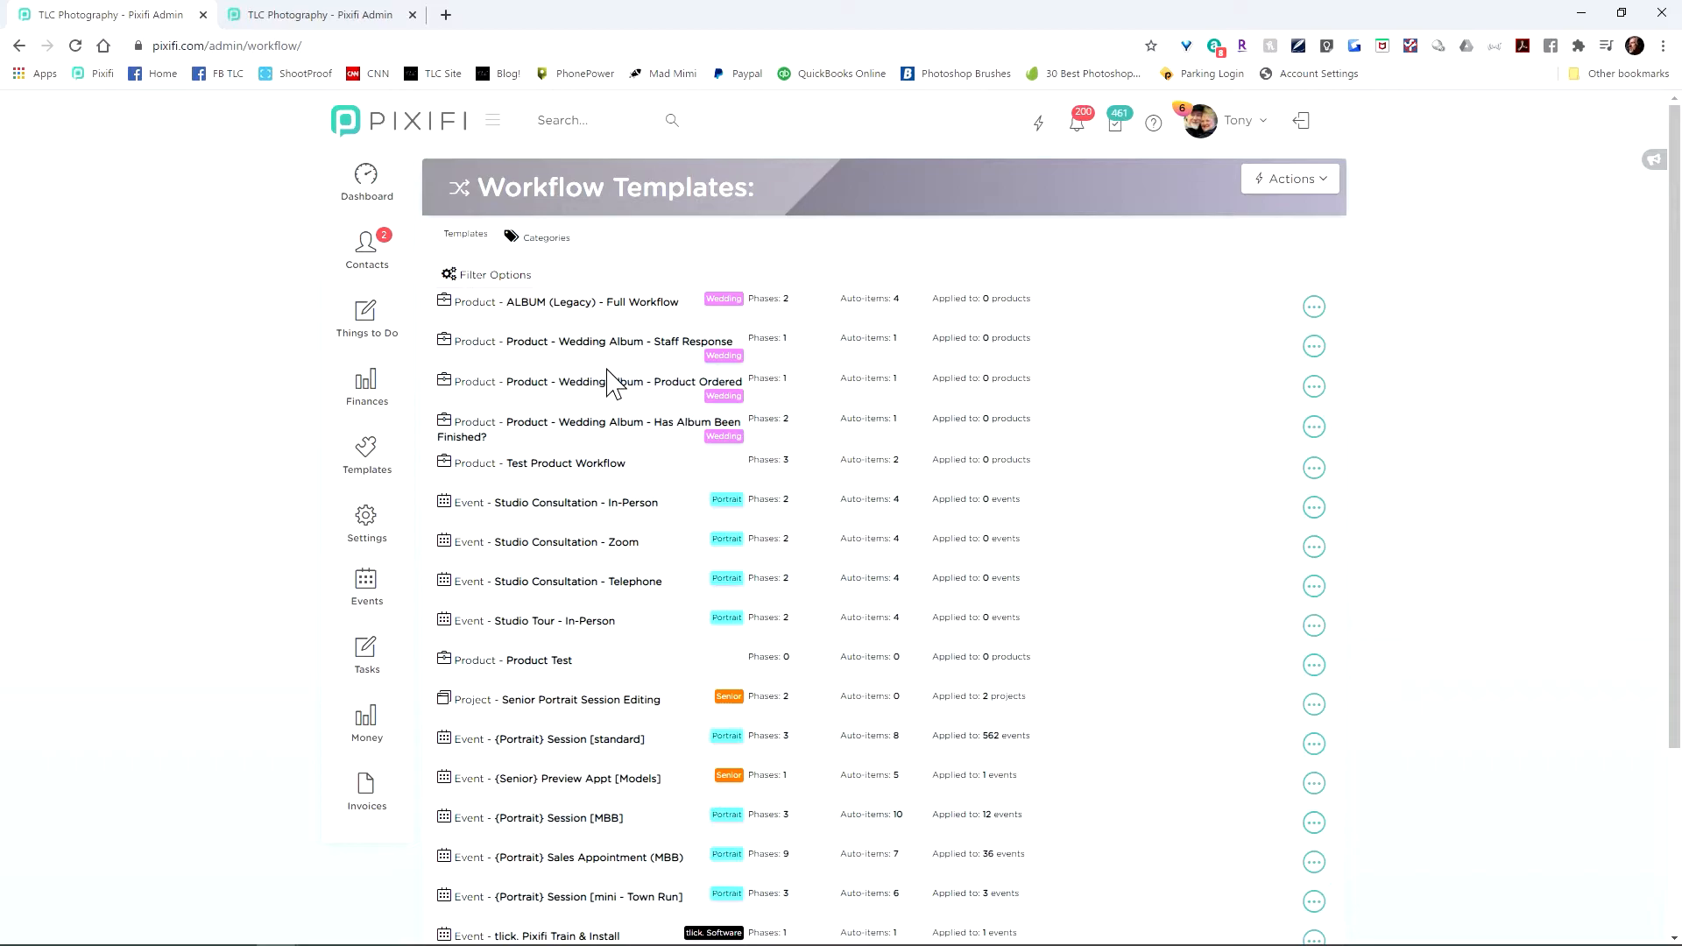
Set the Product Scheduled for Build status to auto-apply the "Product - Wedding Album - Has Album Been Finished?" workflow and save it
left_click(351, 16)
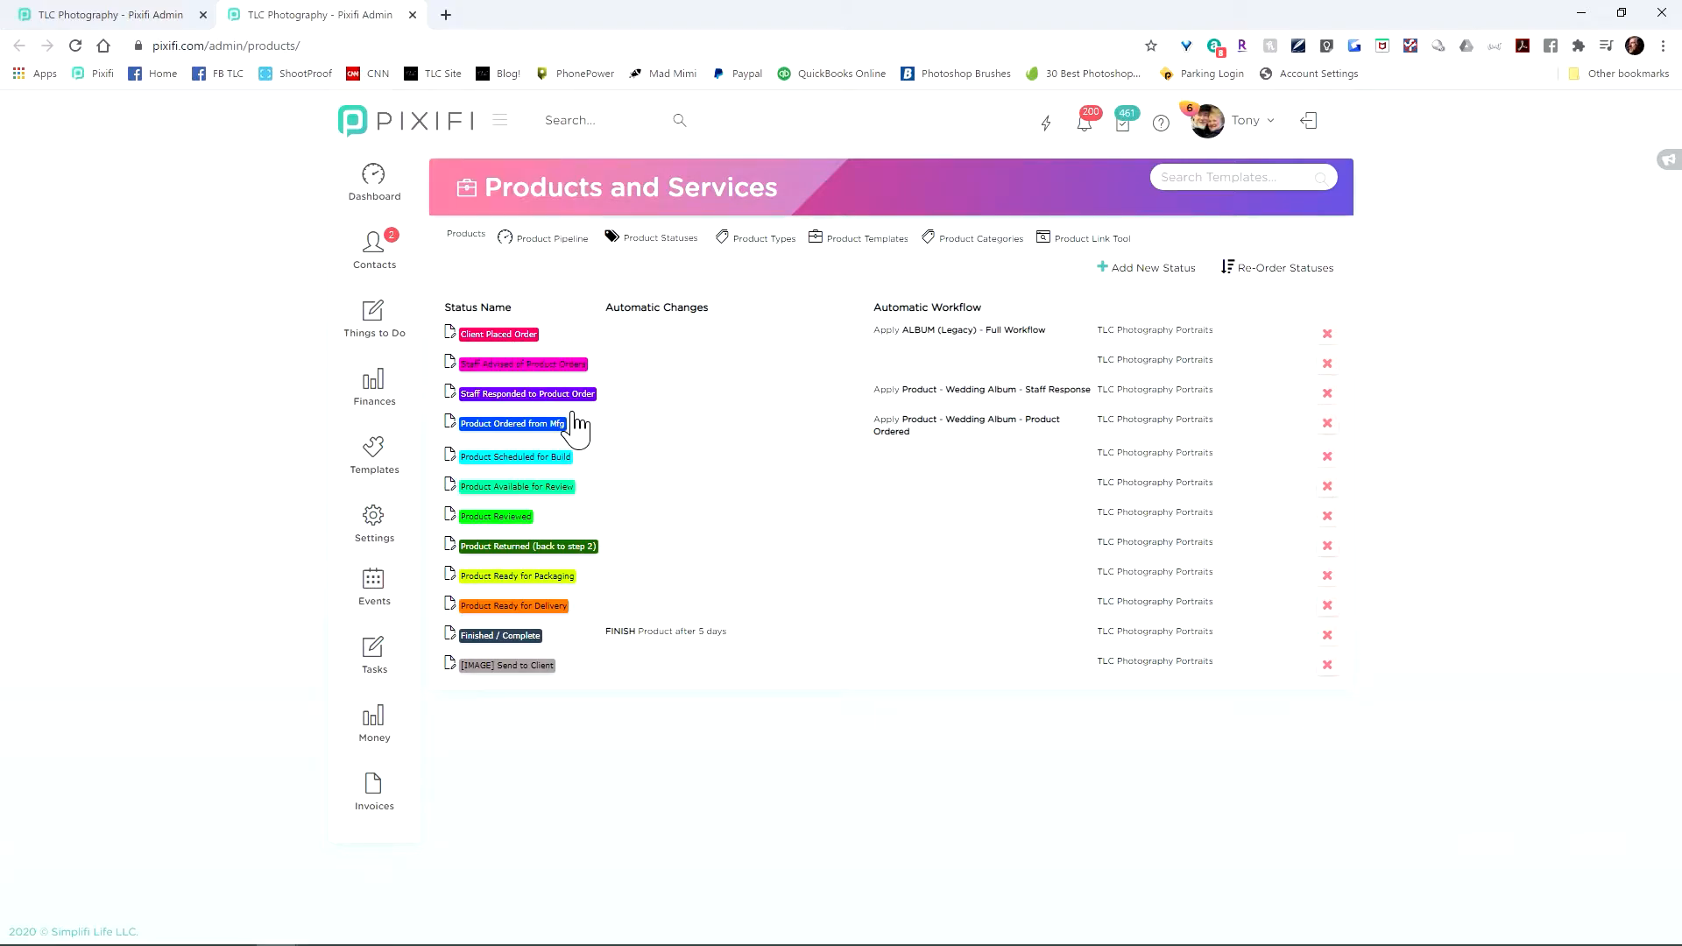
left_click(166, 16)
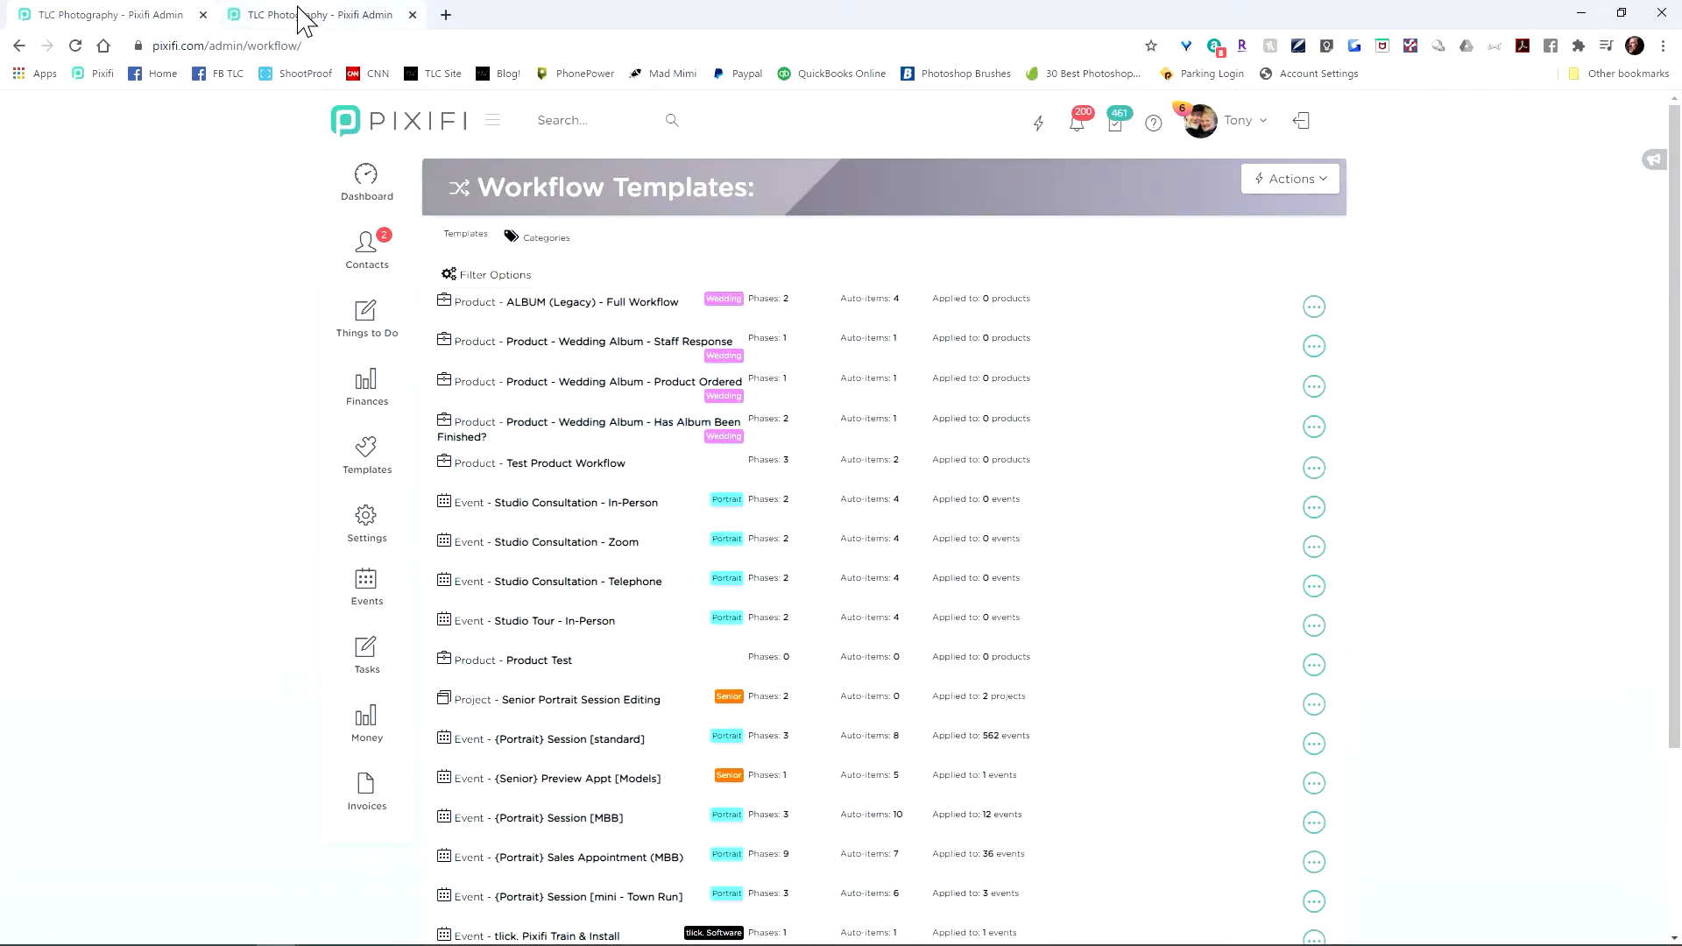
left_click(302, 16)
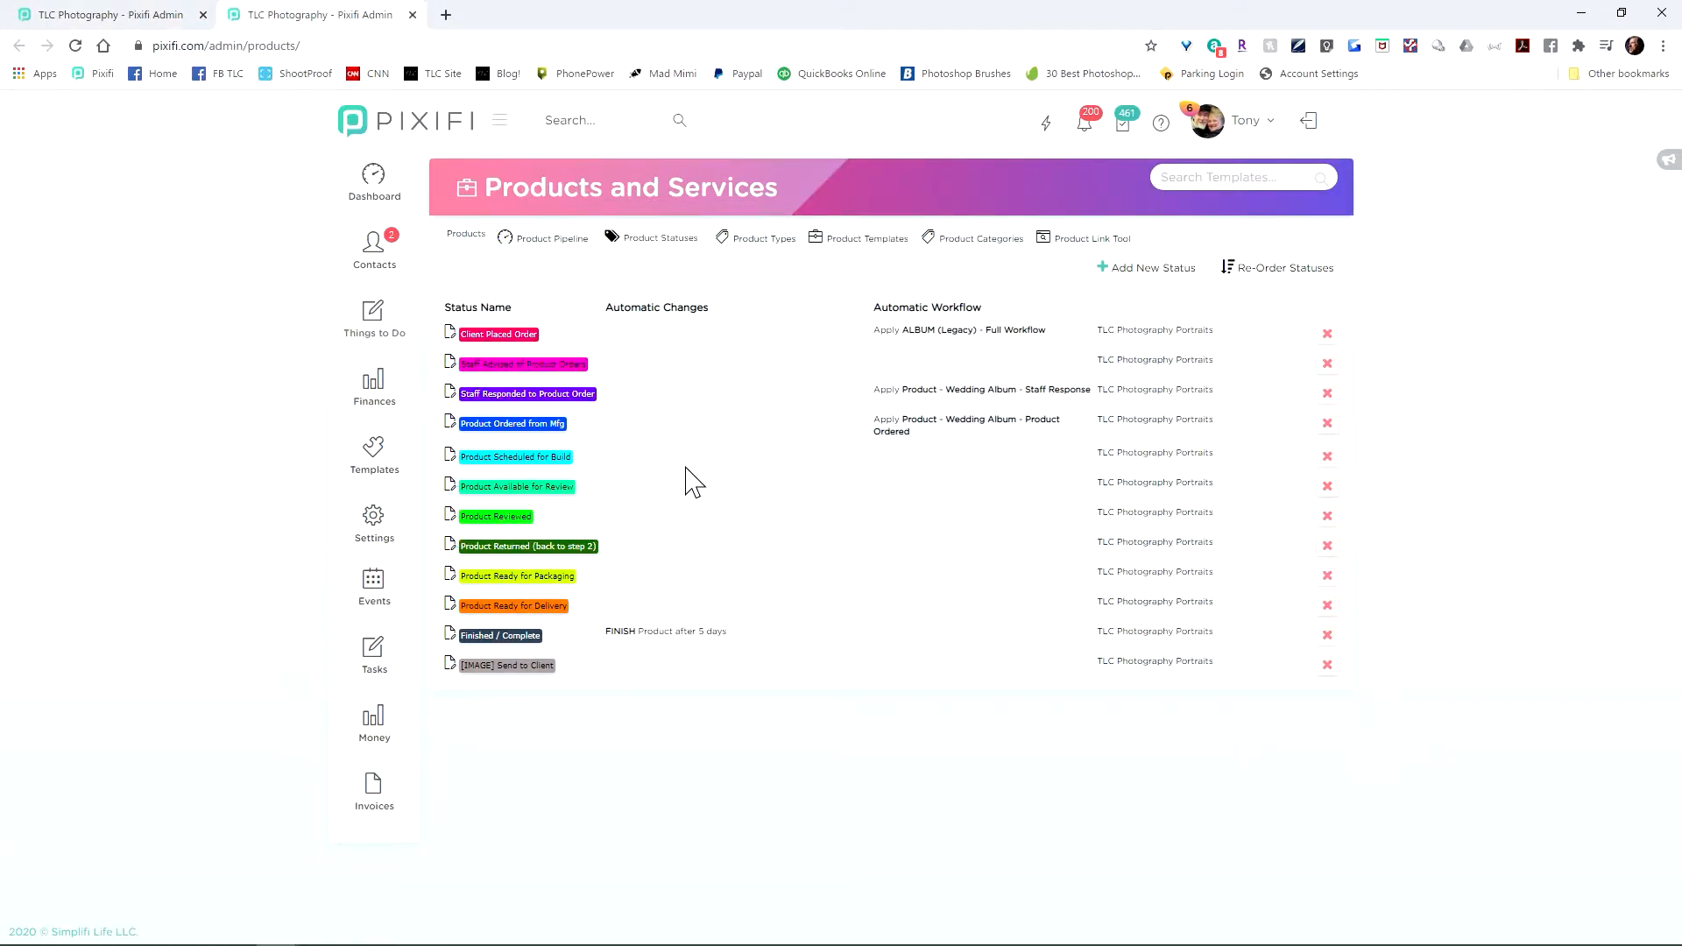
left_click(518, 459)
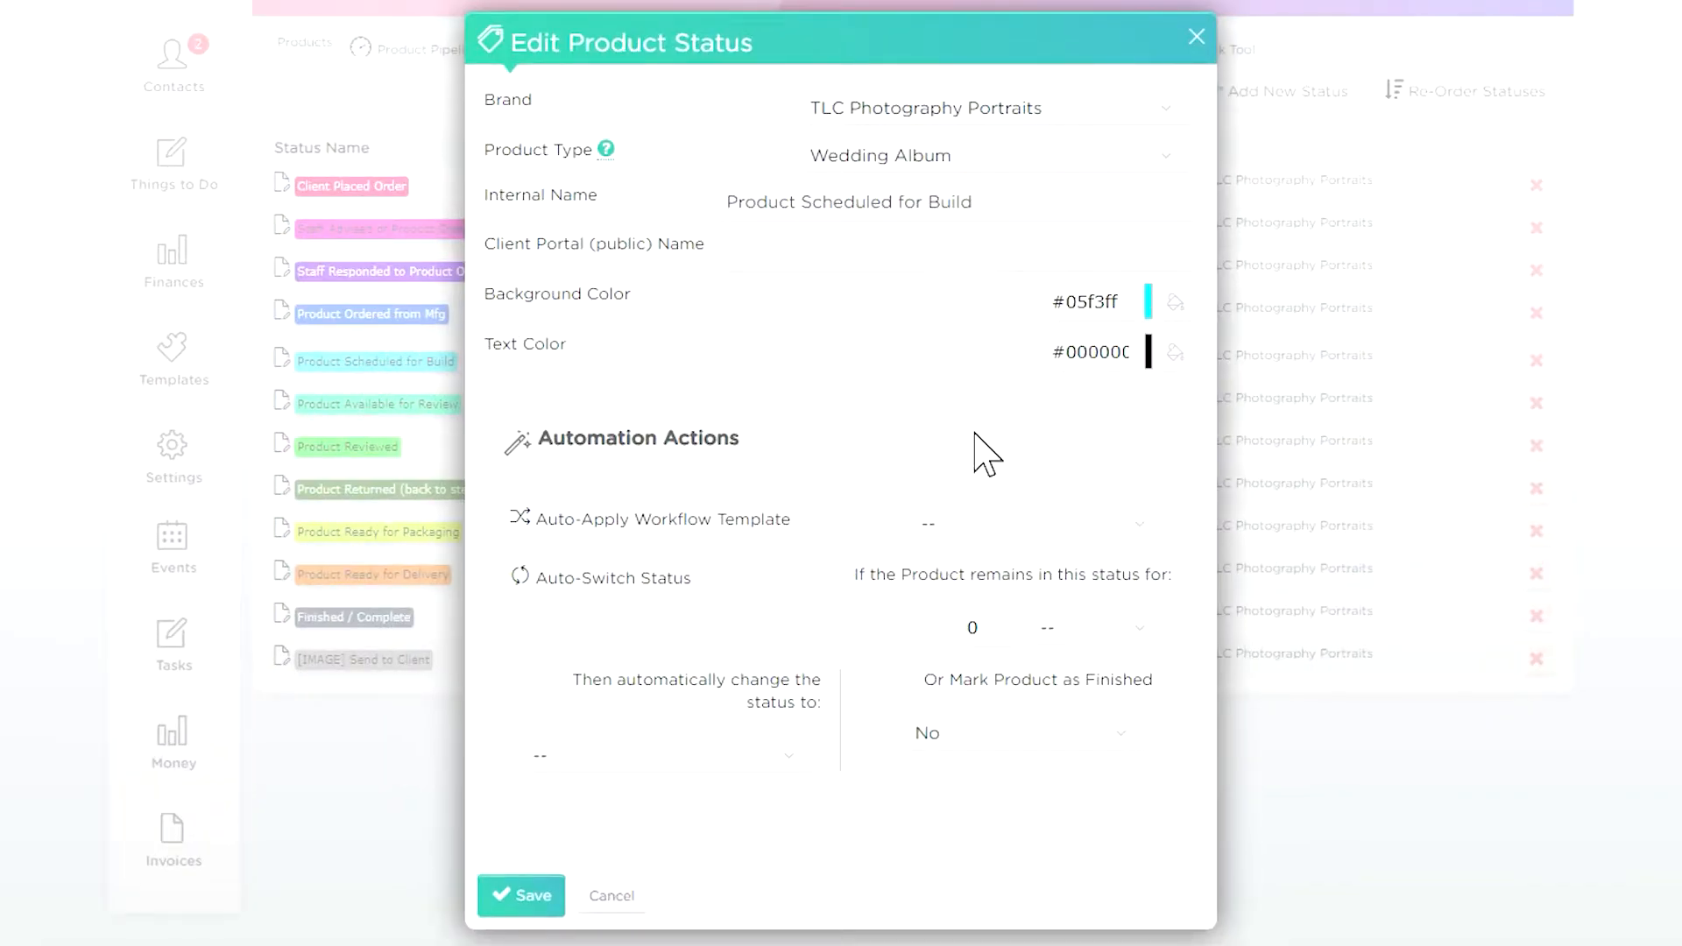
left_click(972, 530)
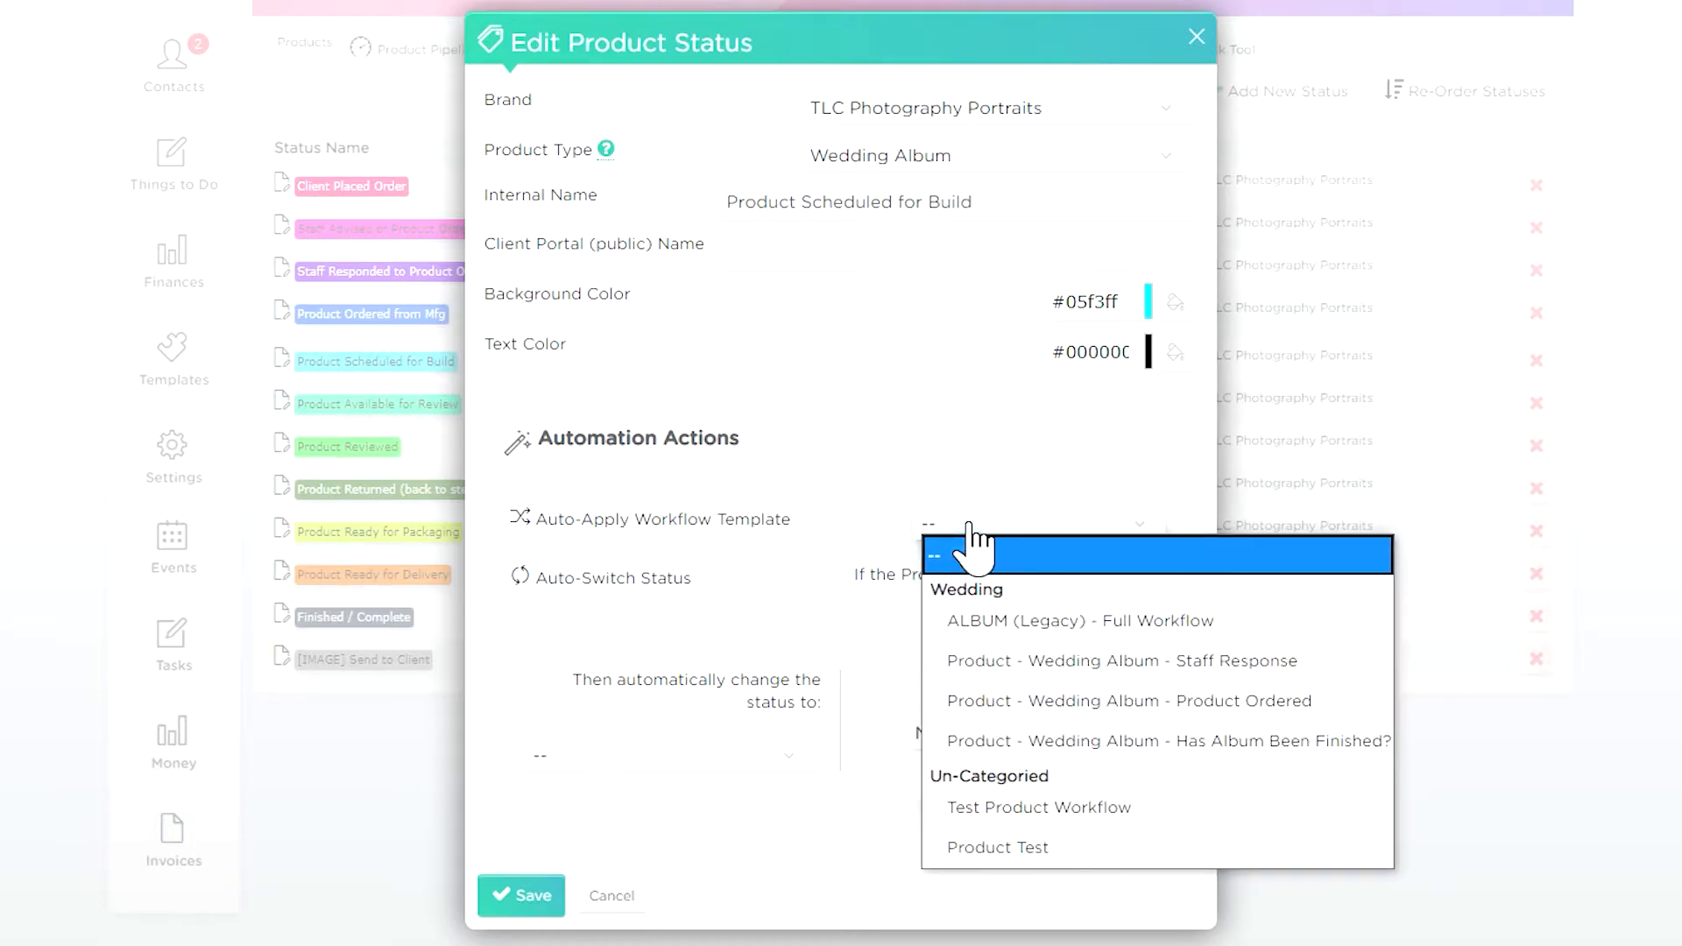
left_click(1052, 740)
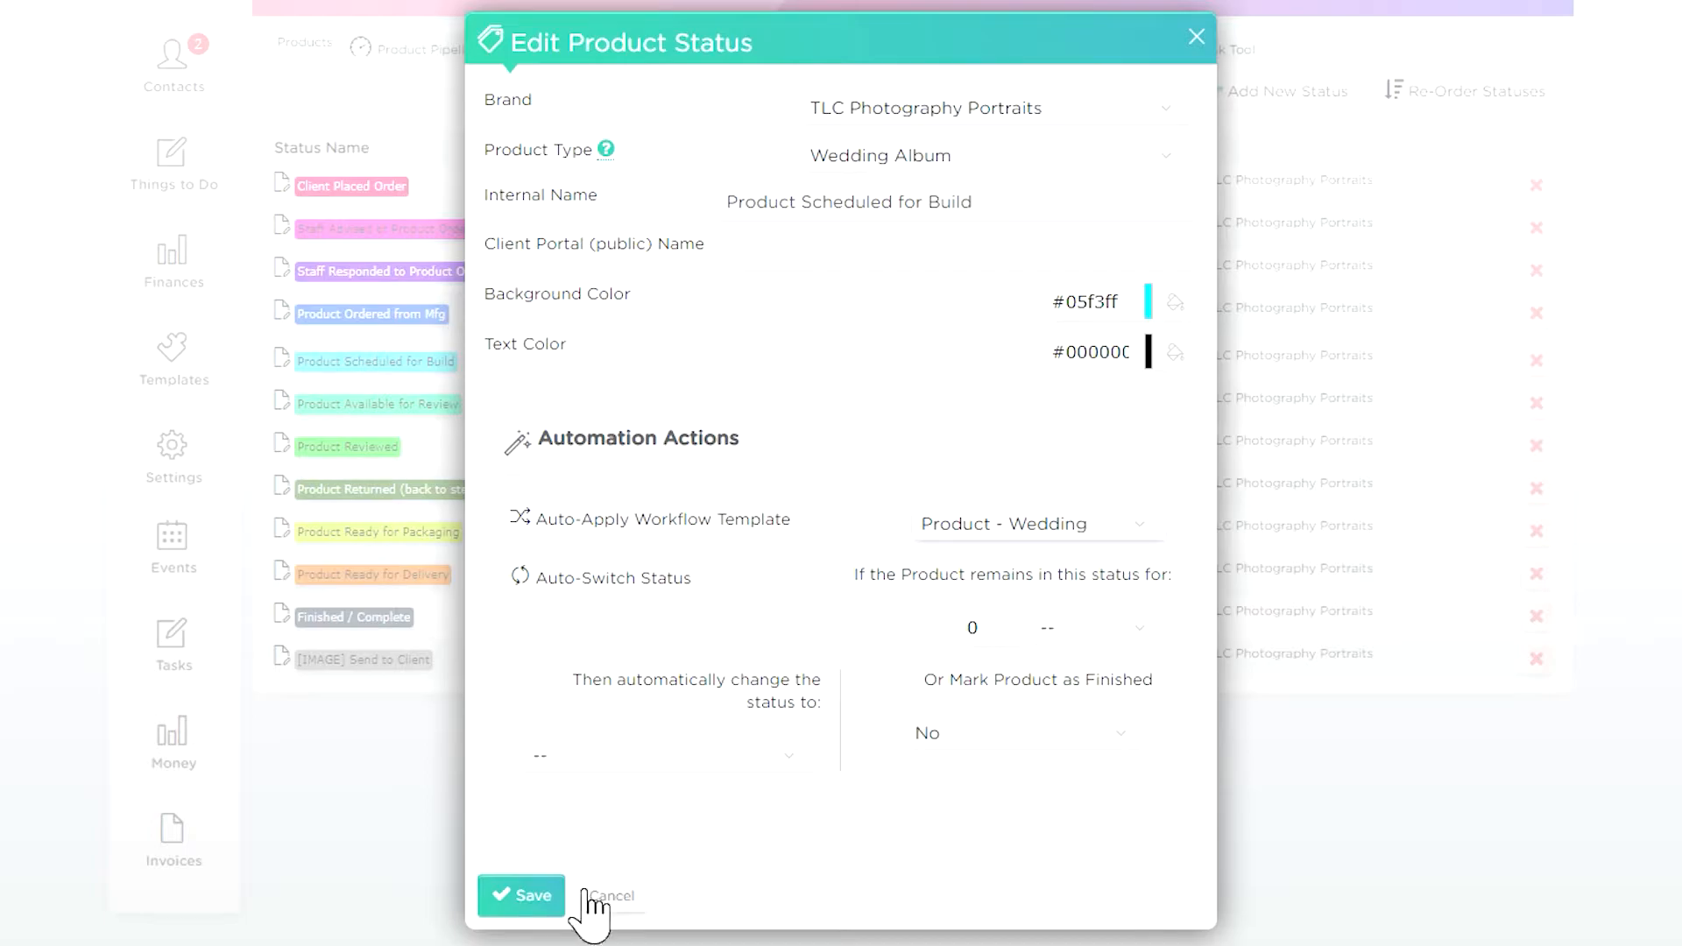
left_click(556, 897)
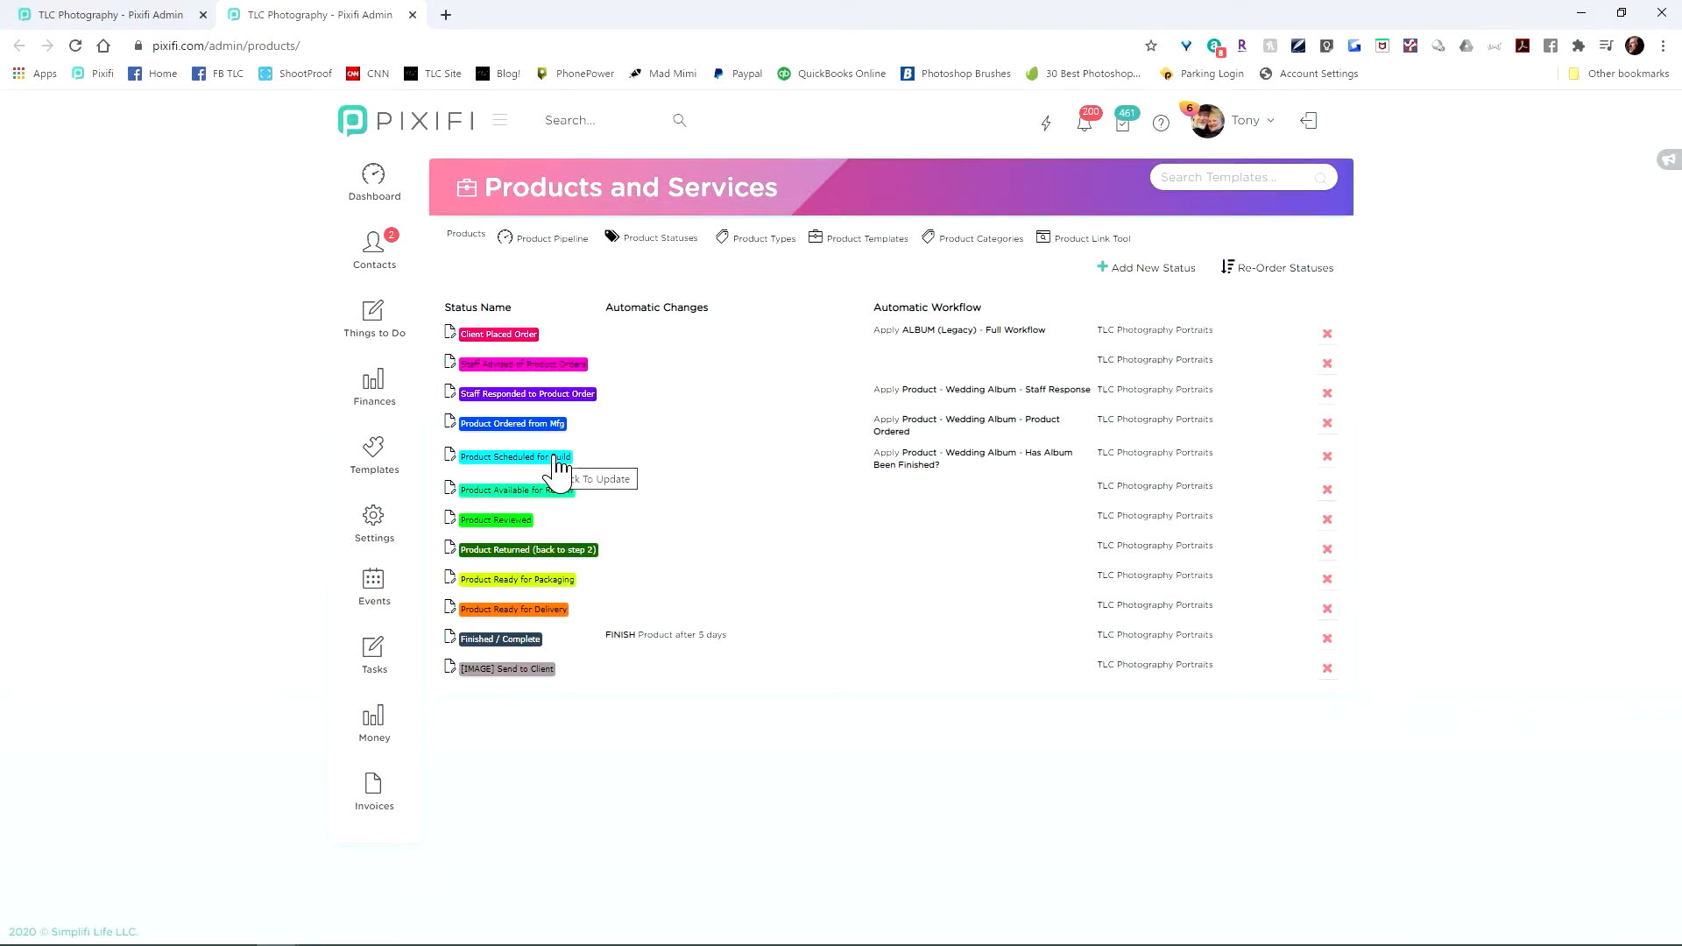
Set the Product Returned (back to step 2) status to auto-switch to Staff Advised of Product Orders after 0 days and save it
left_click(136, 17)
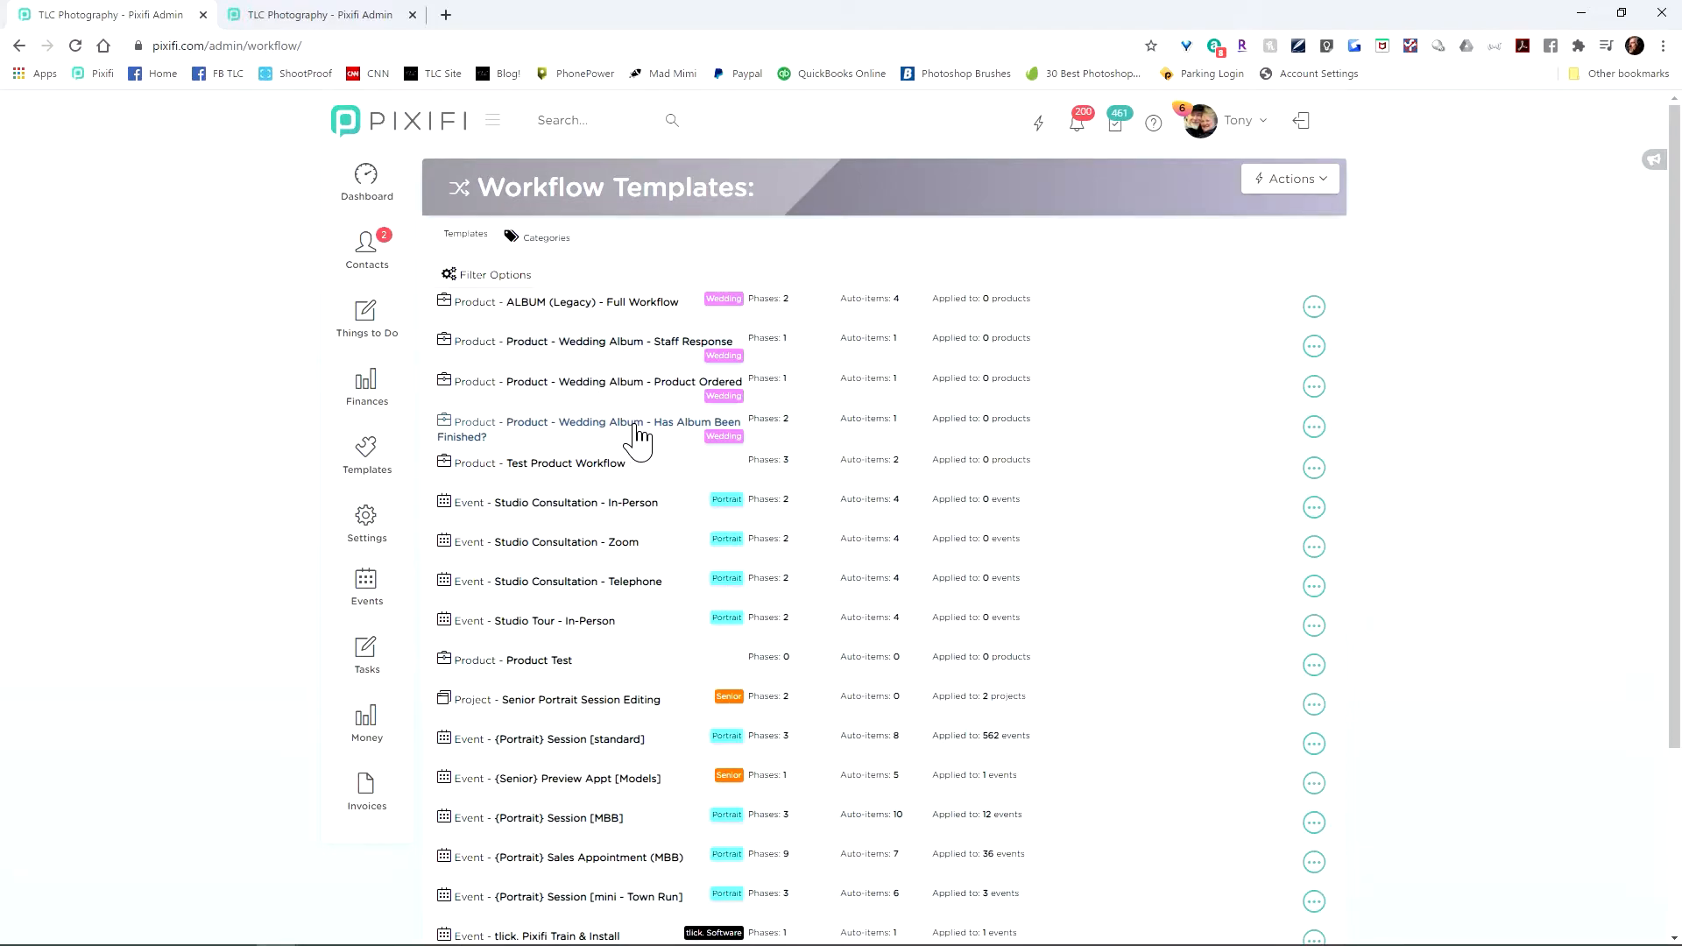
left_click(311, 15)
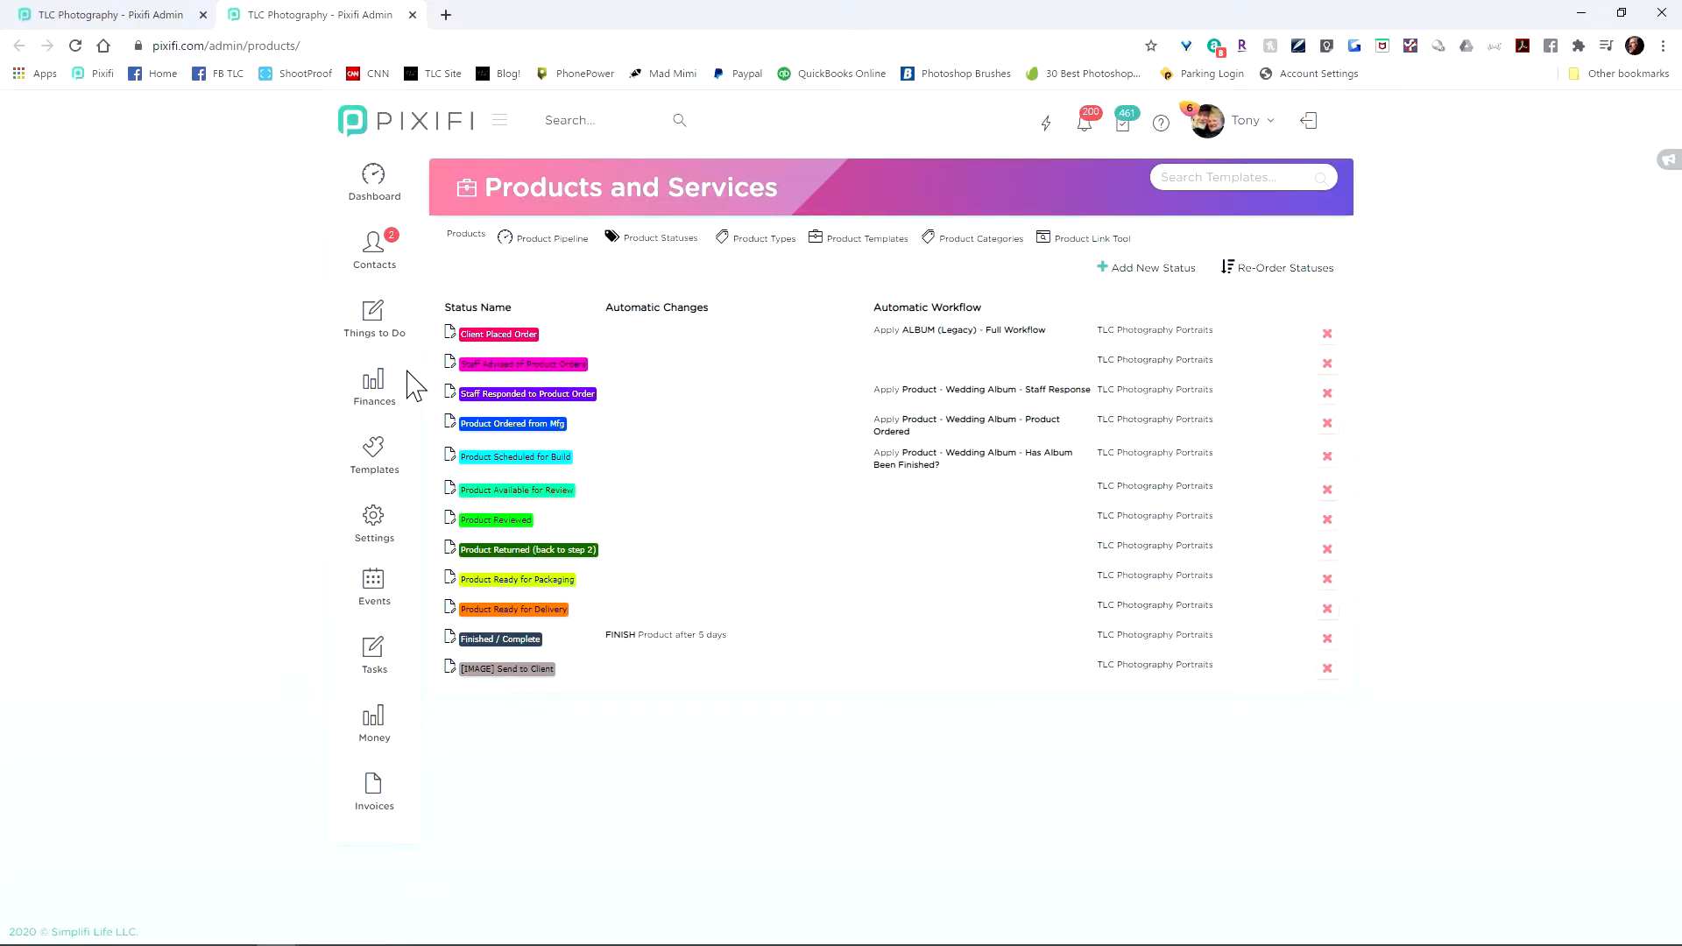
left_click(567, 550)
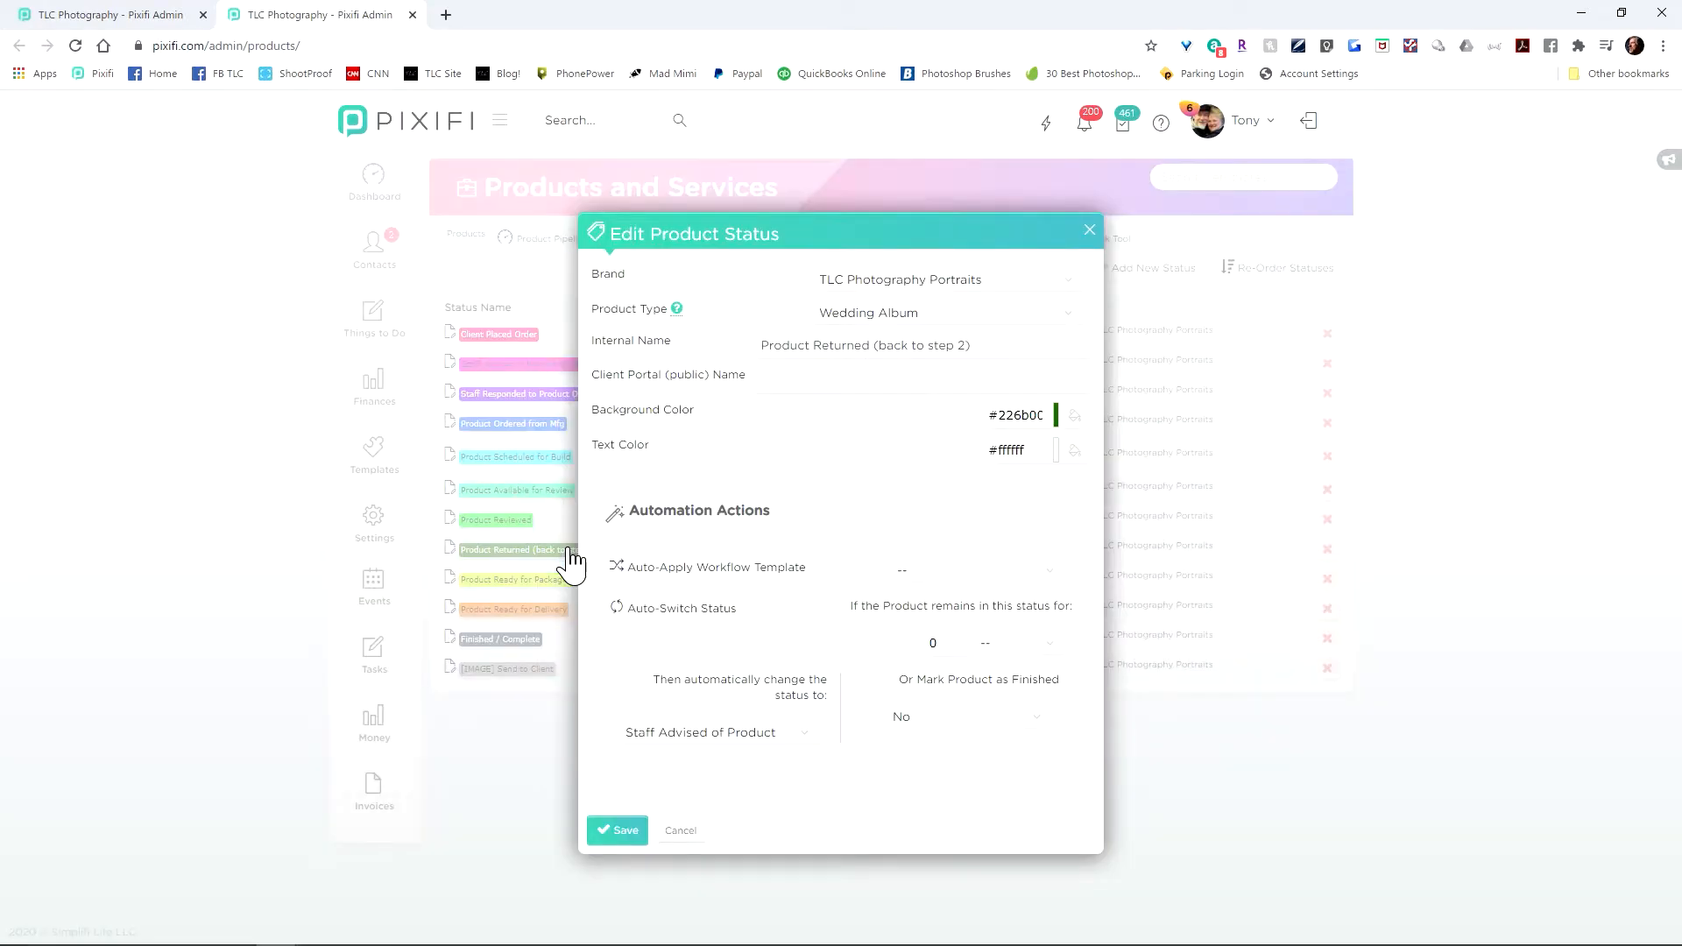
left_click(979, 583)
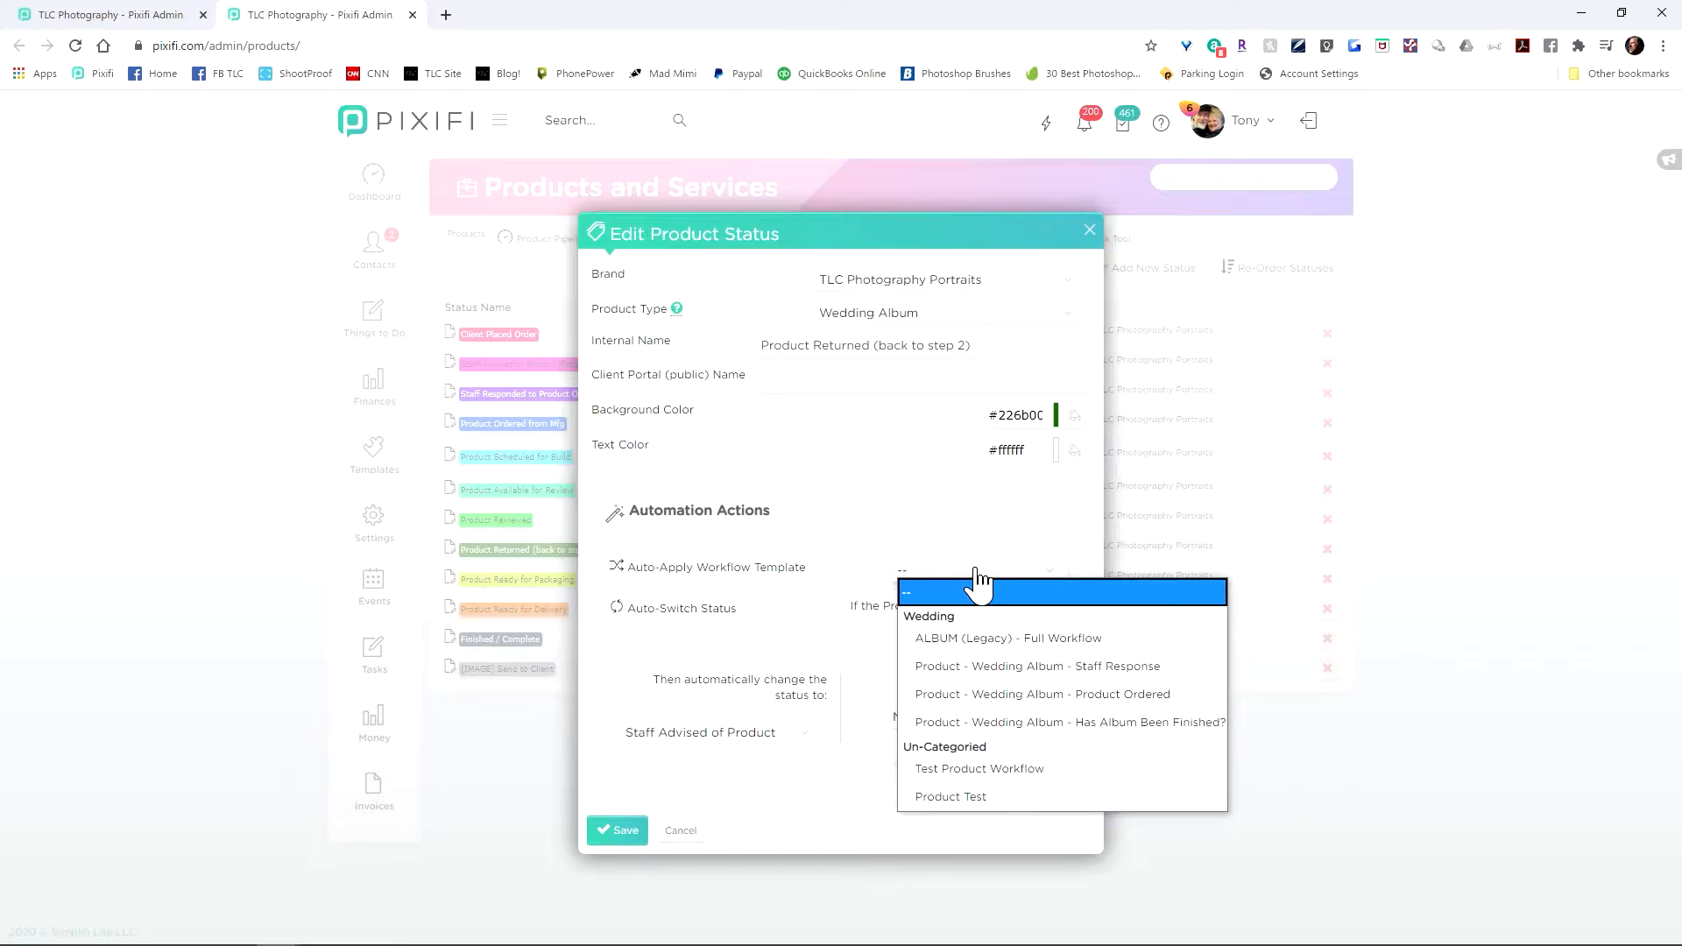
left_click(980, 585)
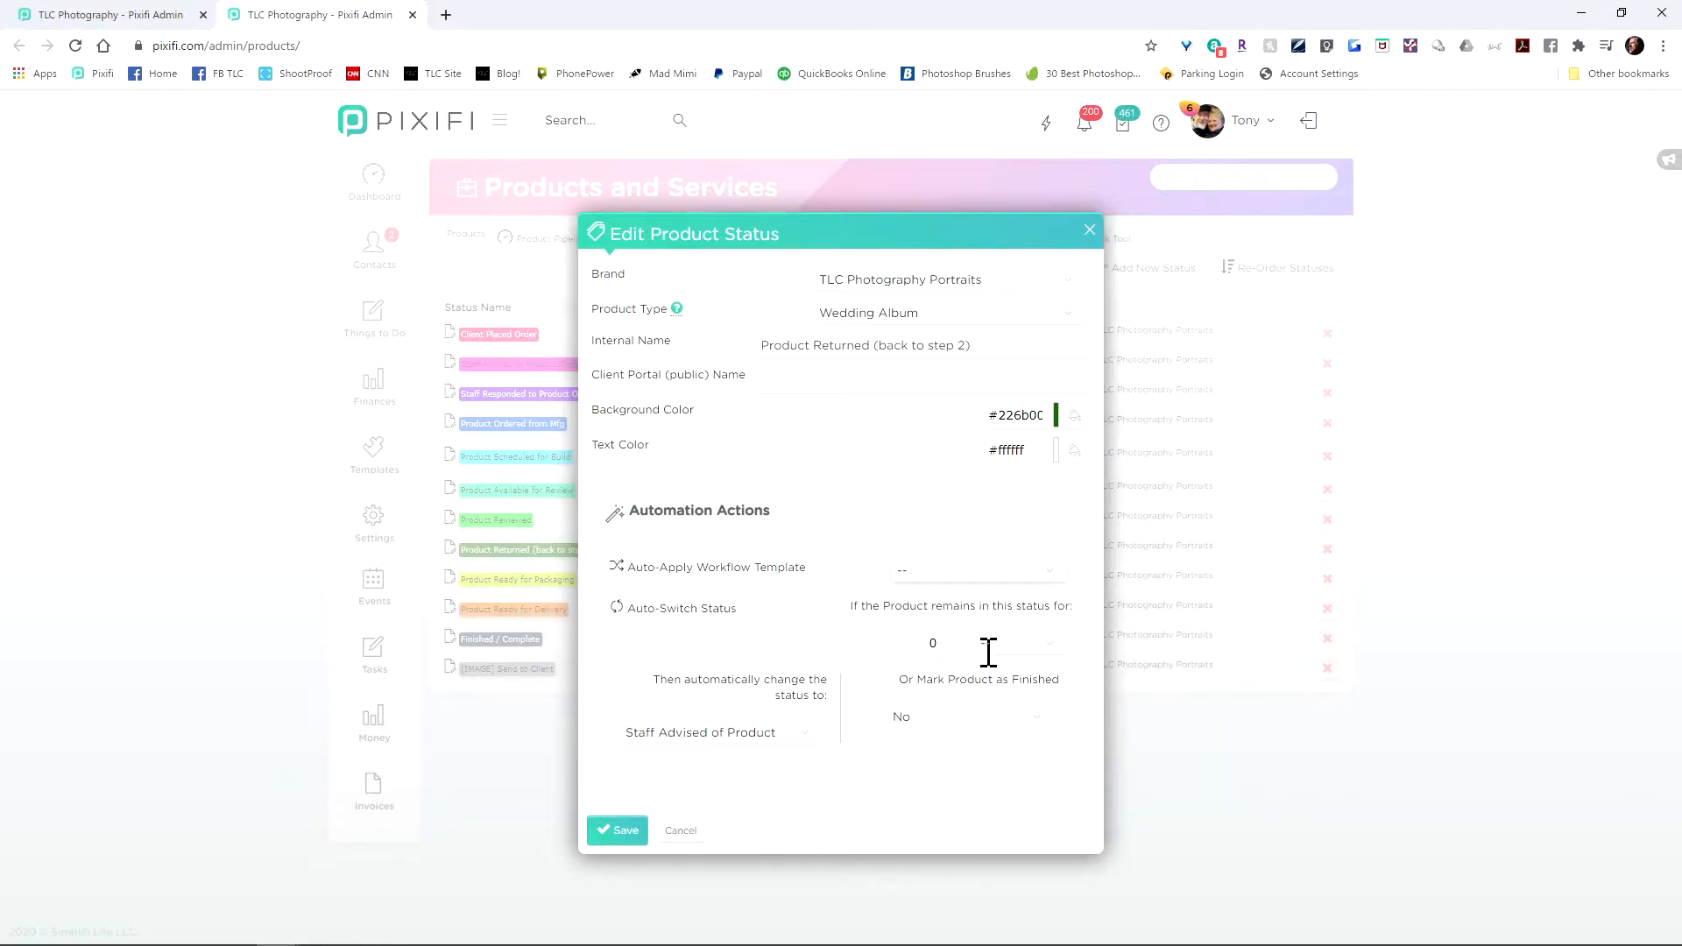
left_click(808, 733)
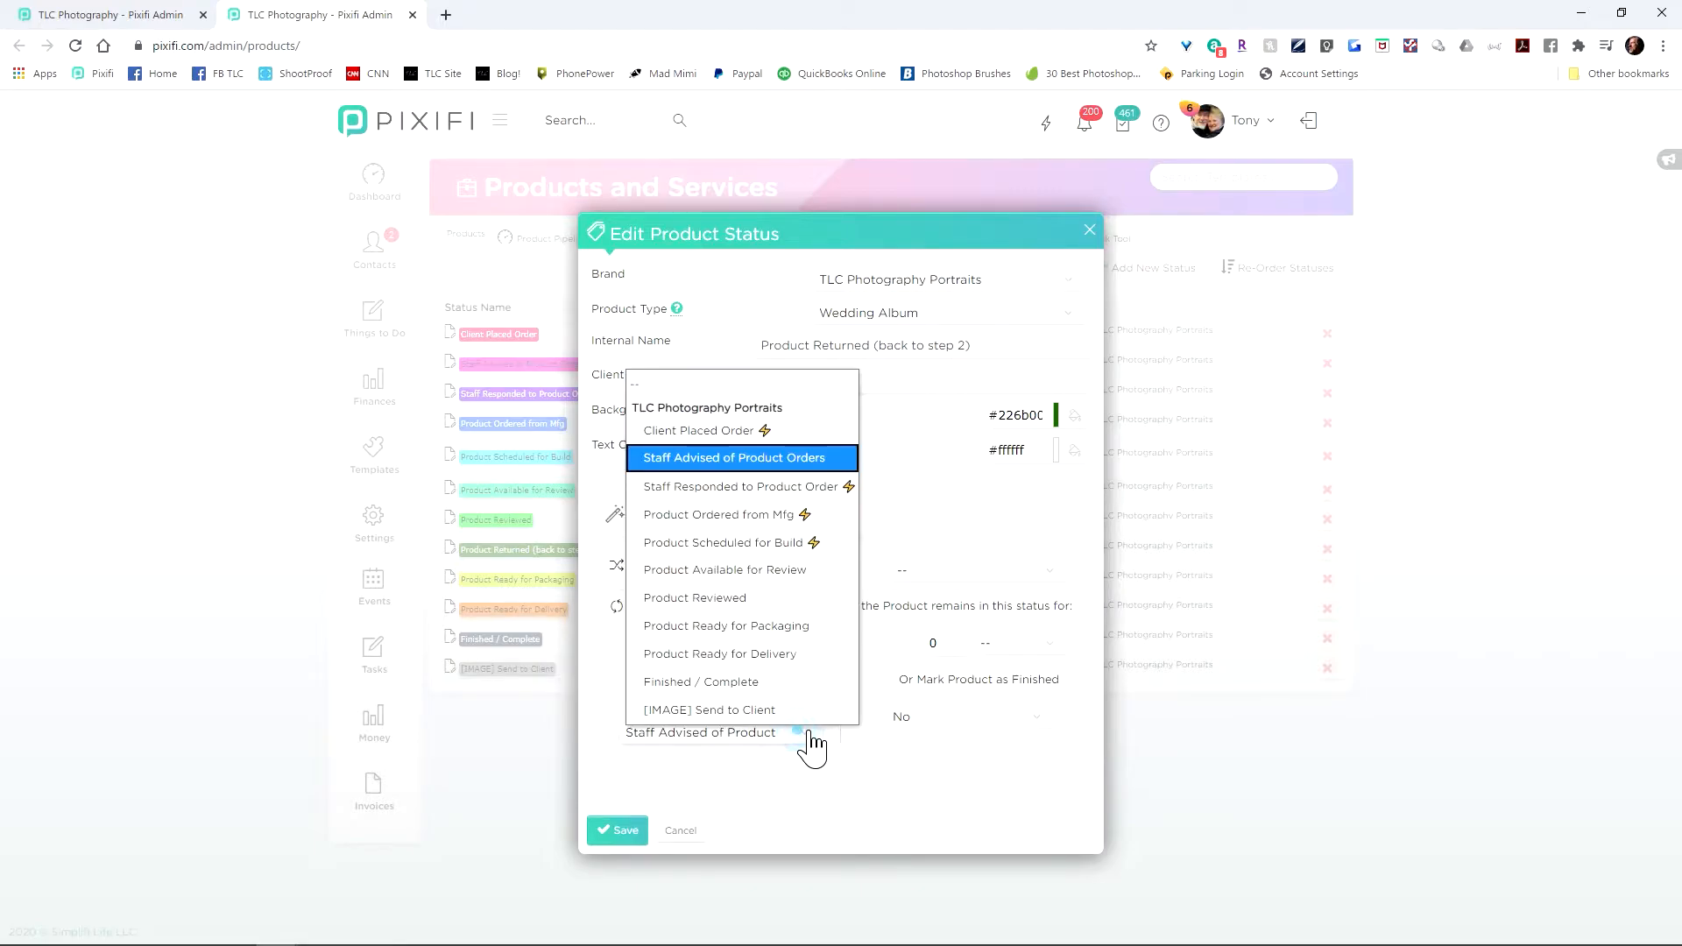
left_click(765, 464)
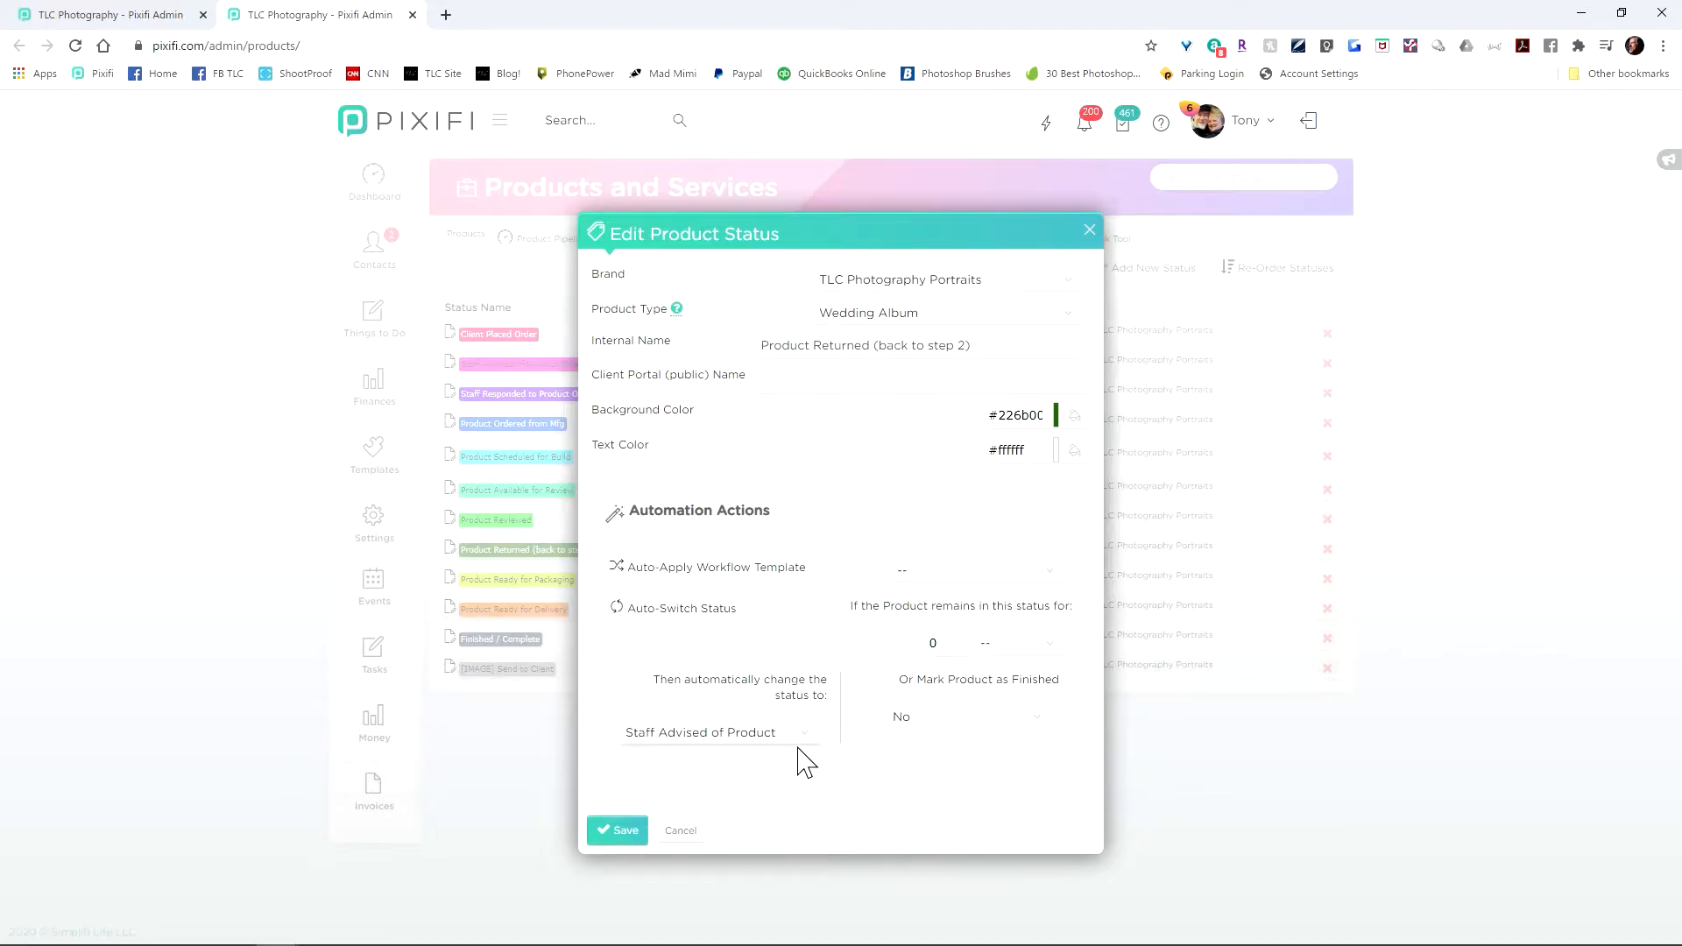
left_click(994, 649)
left_click(1007, 692)
left_click(624, 831)
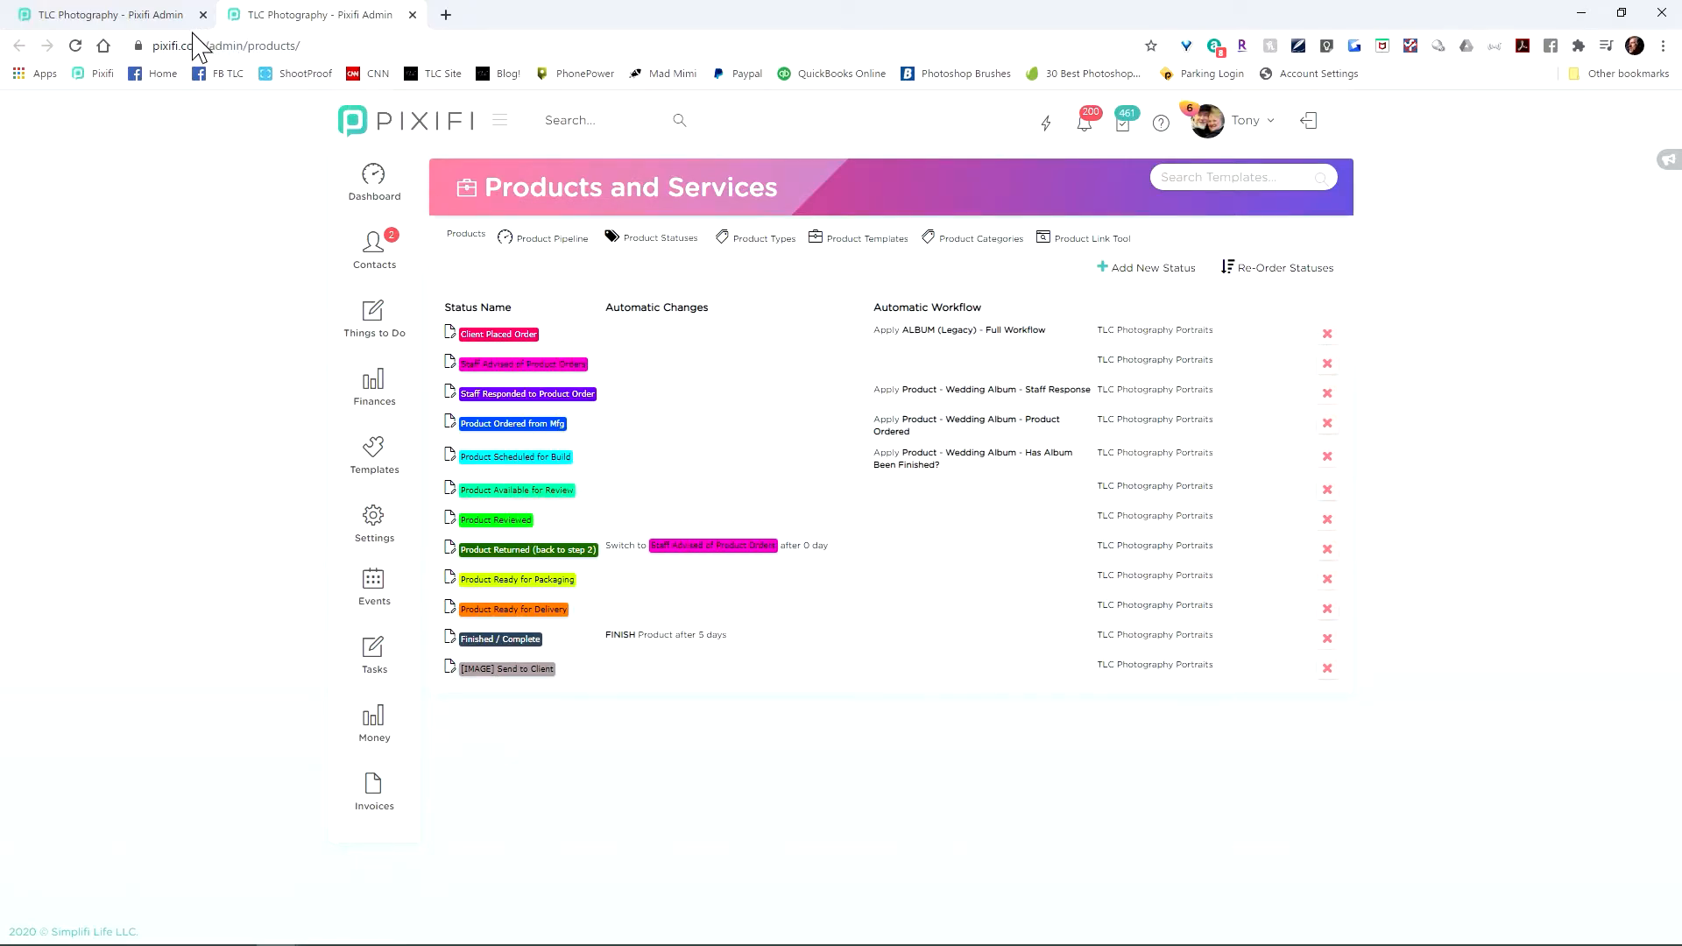
Review the phases and status-switching actions of the Has Album Been Finished? template, then return to the product statuses list
left_click(136, 22)
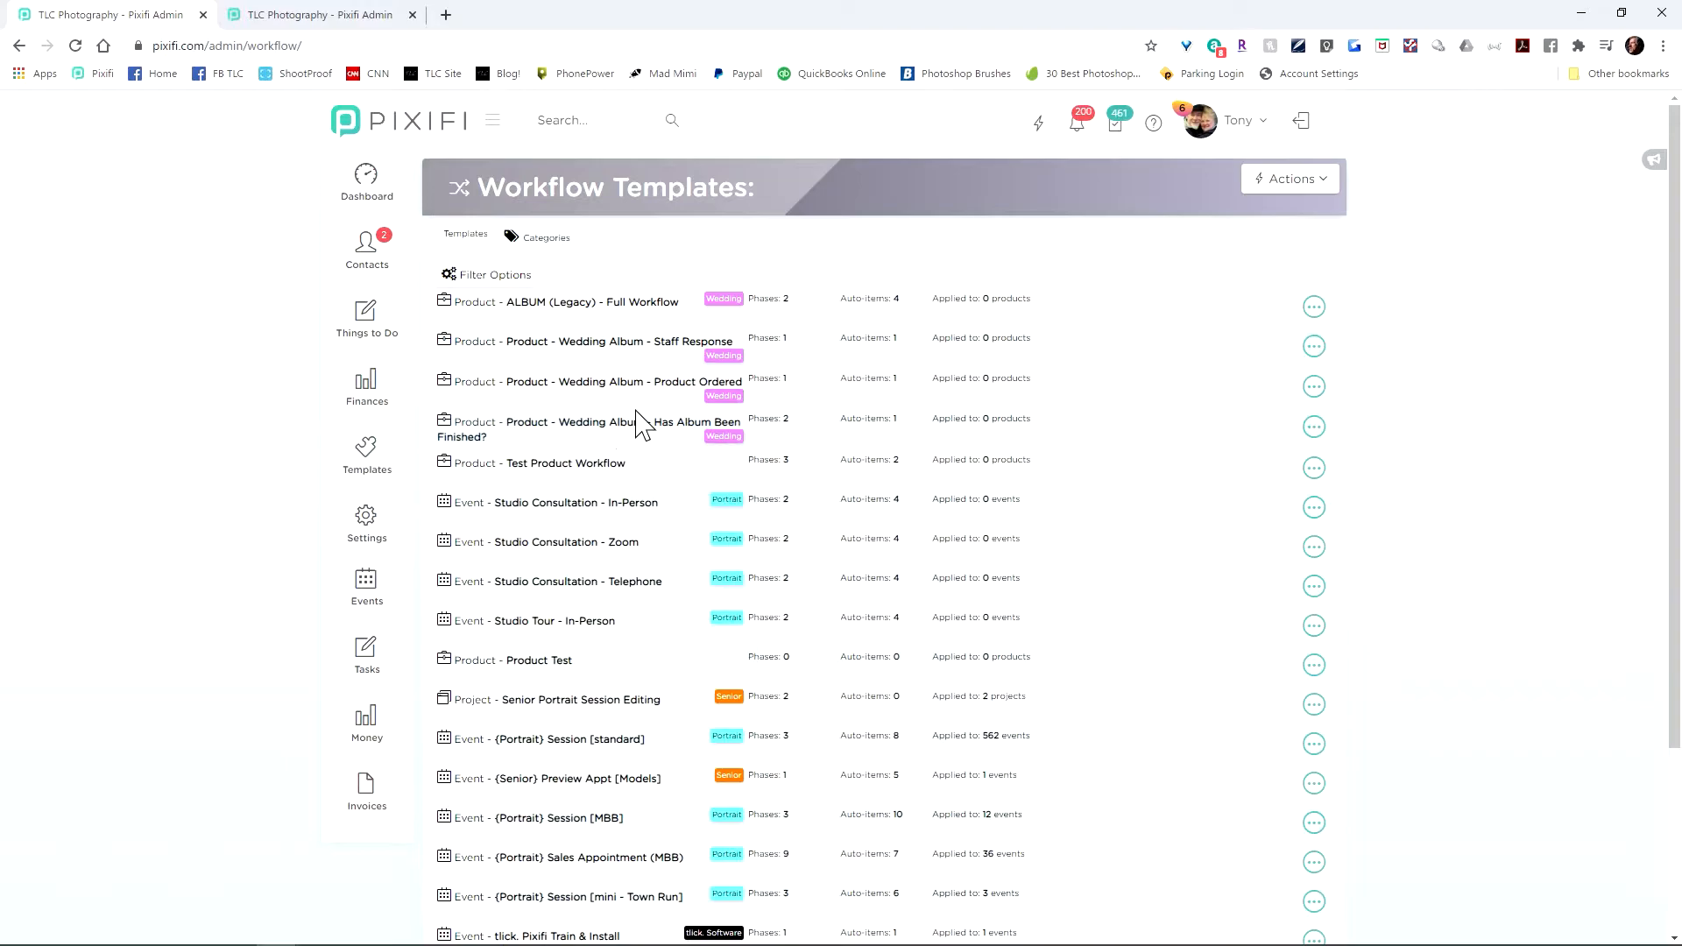
left_click(635, 423)
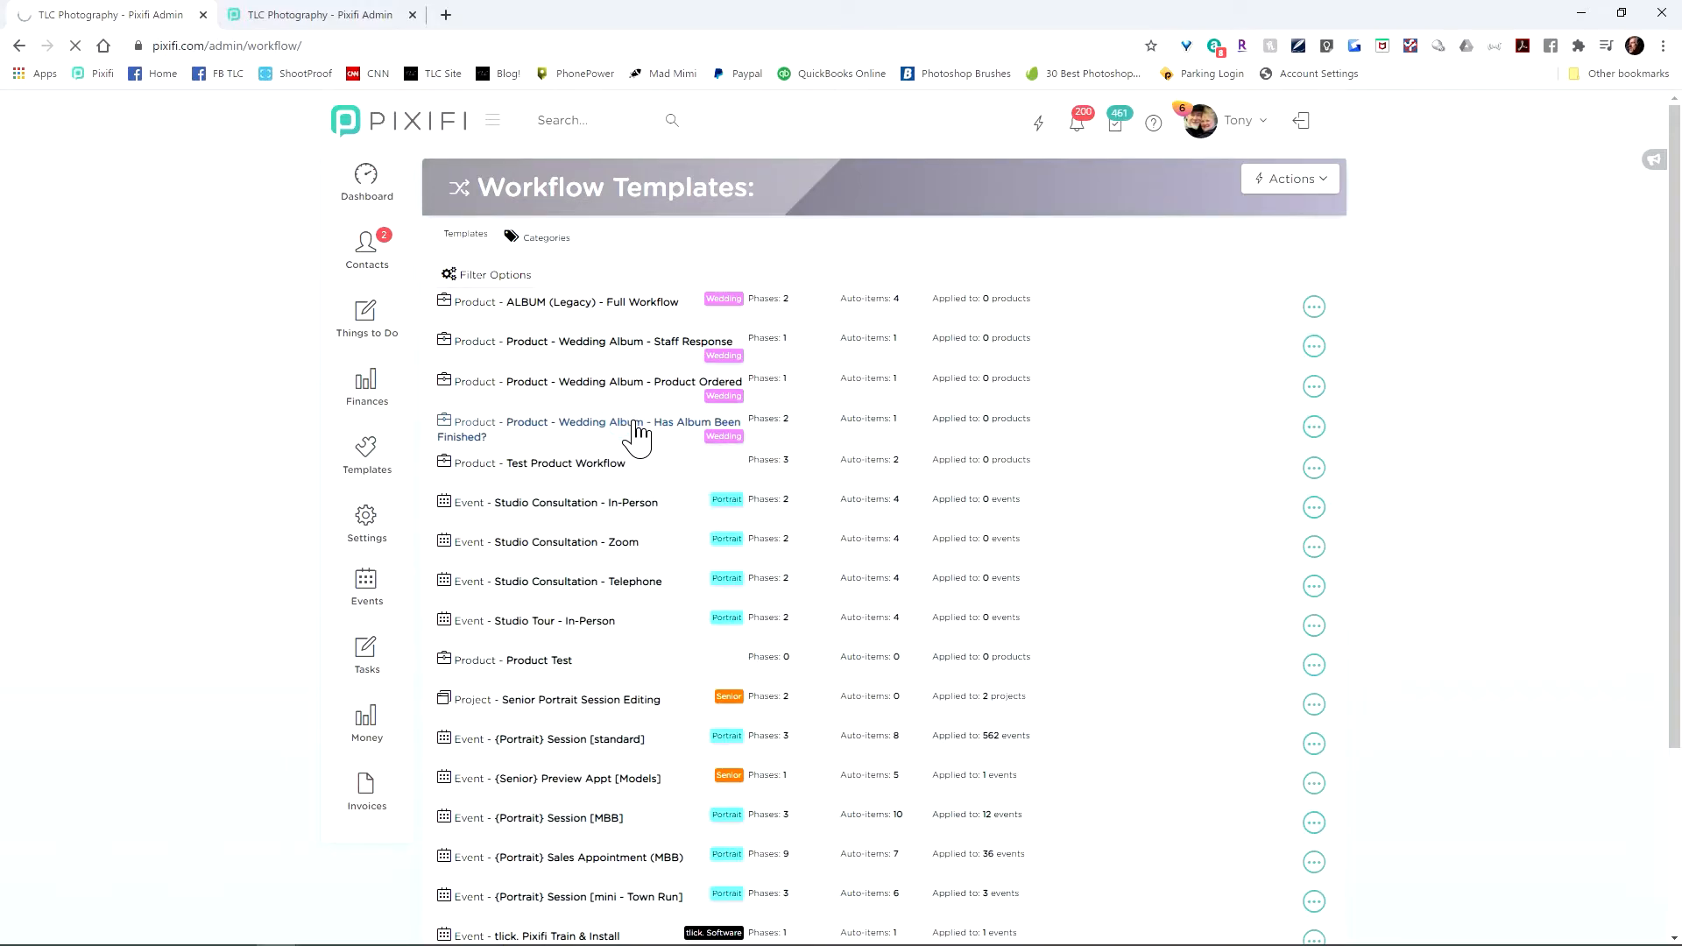
scroll(982, 622, "down", 1)
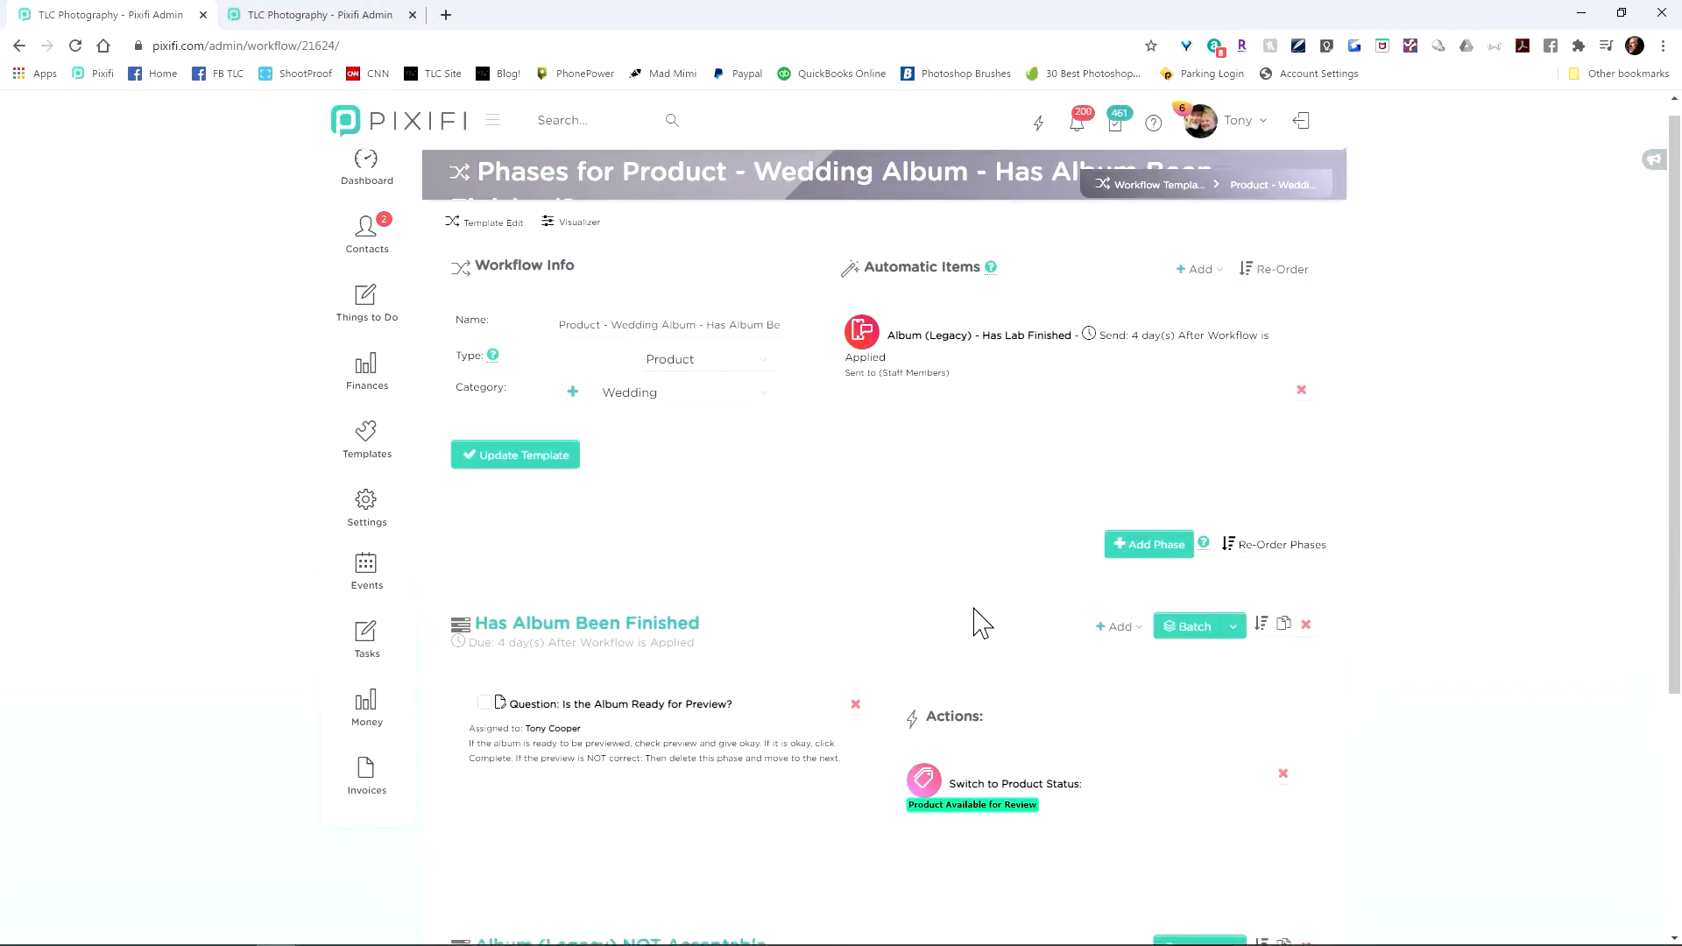
scroll(981, 622, "down", 3)
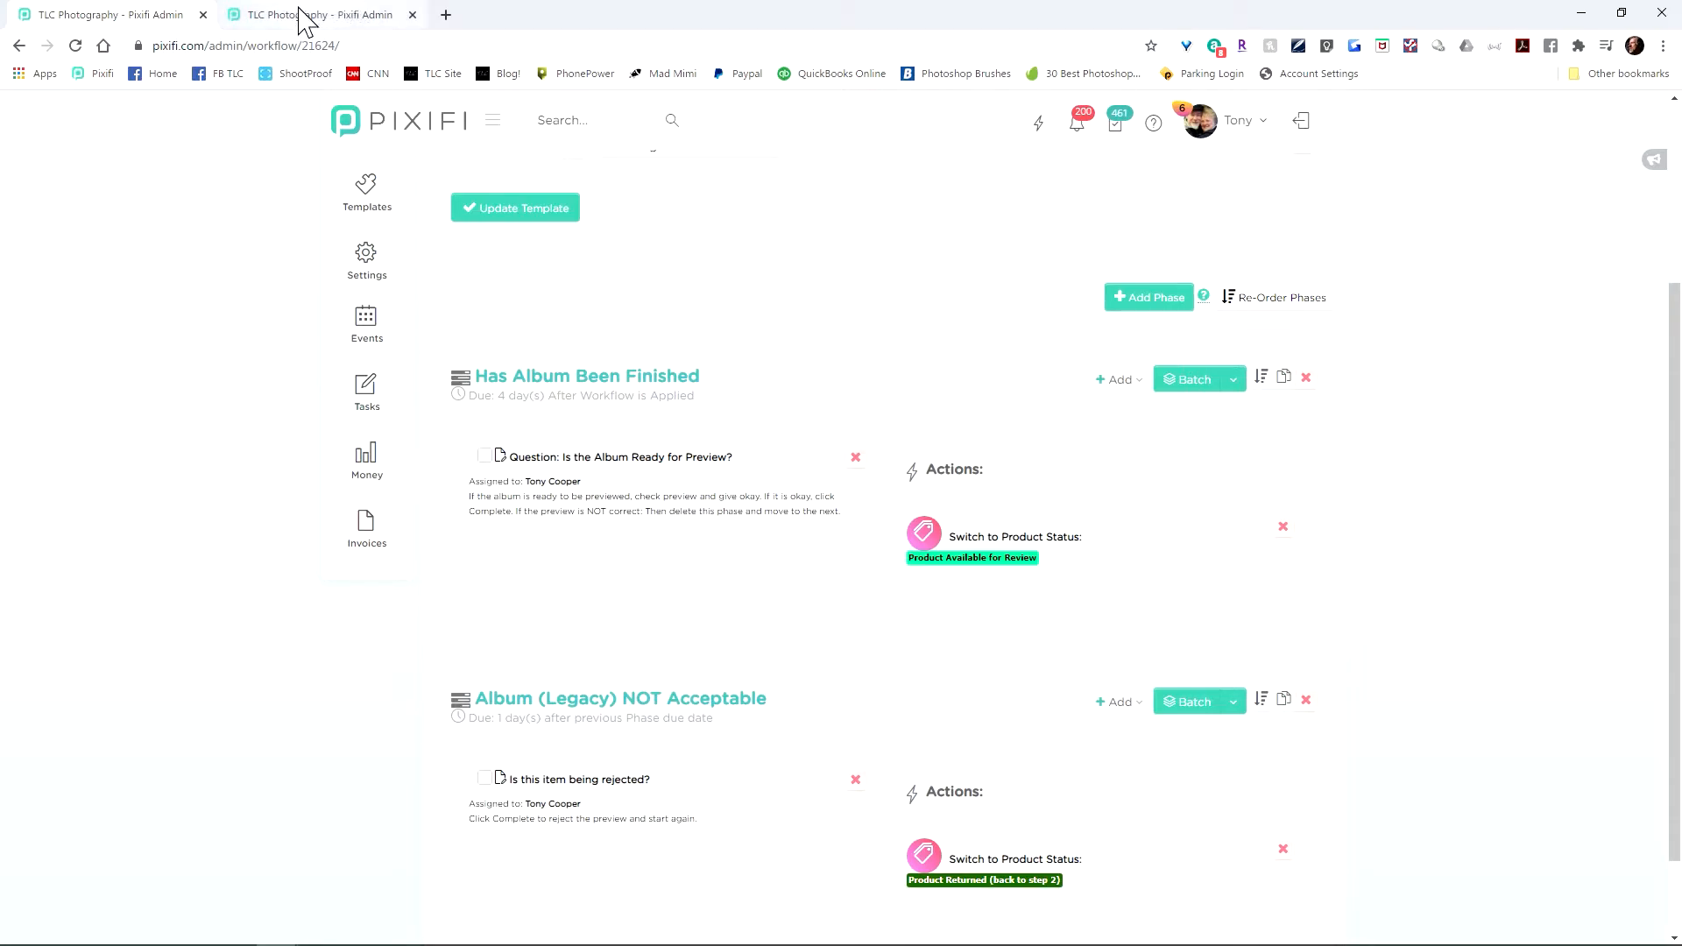
left_click(305, 18)
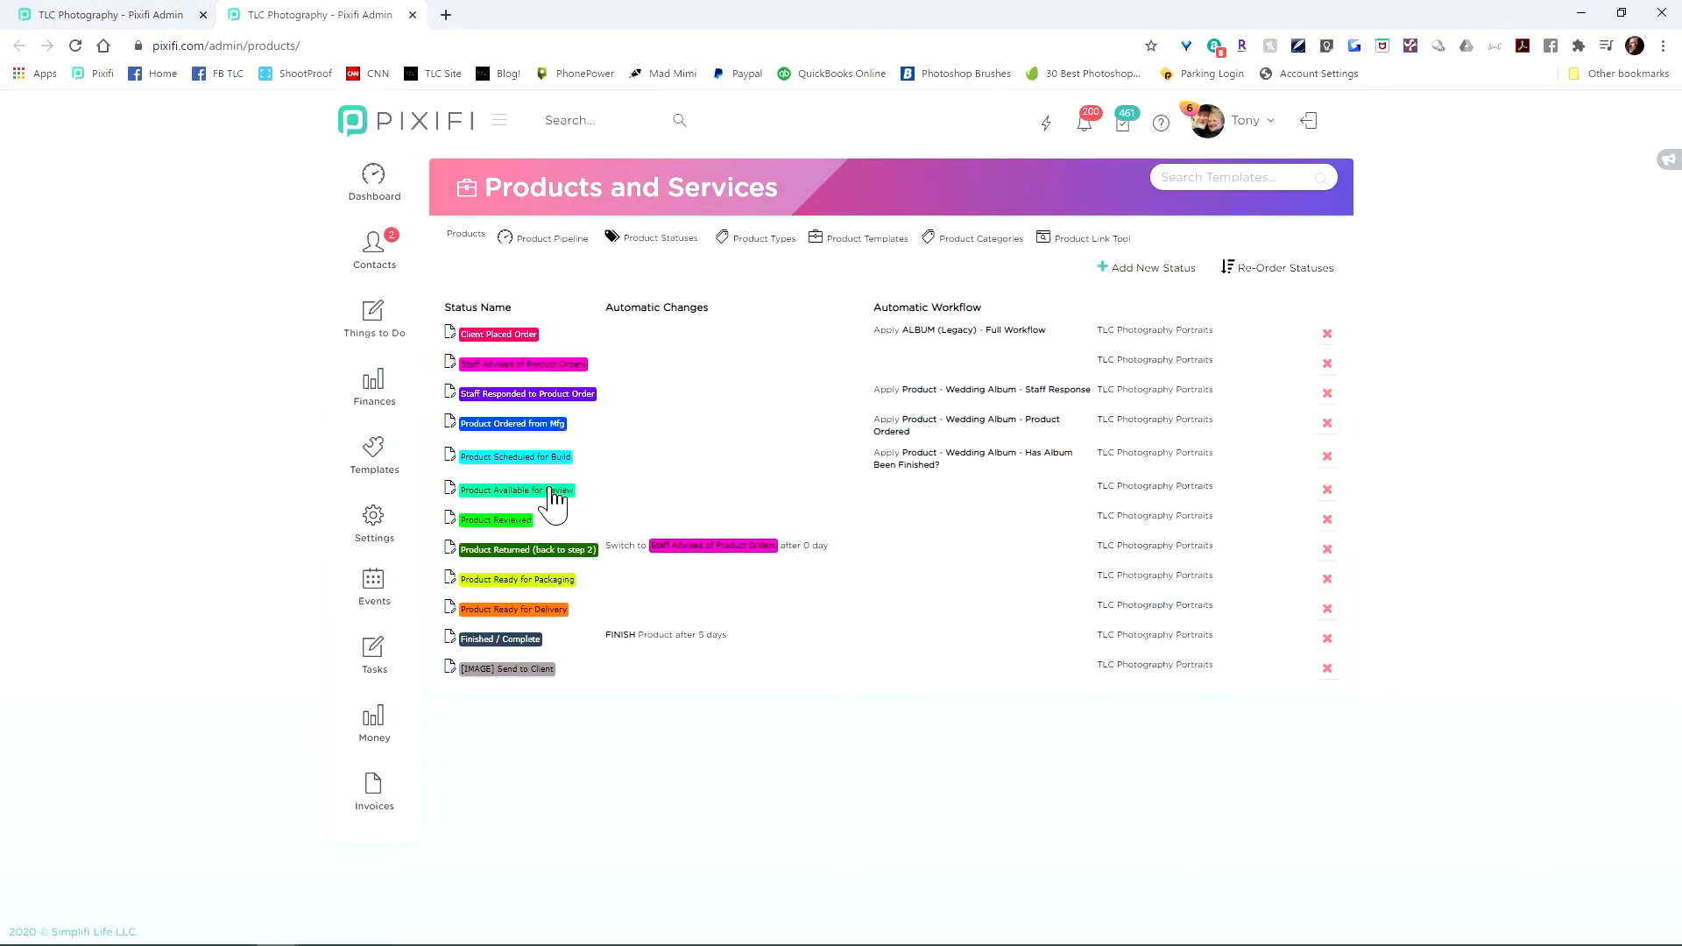
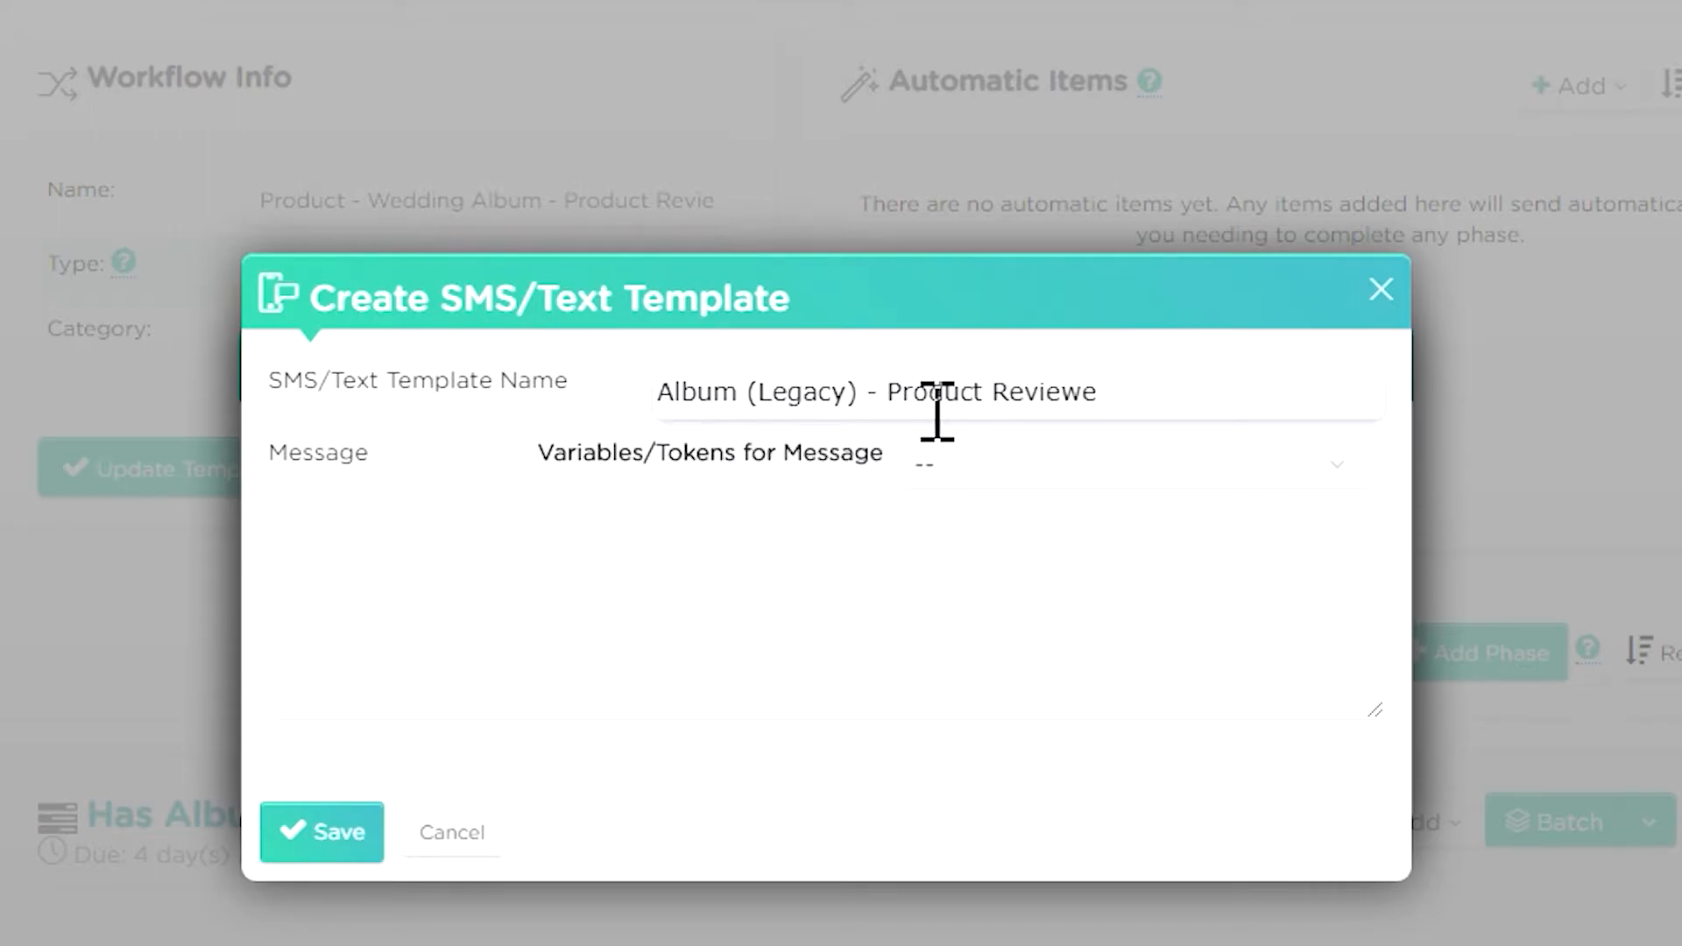
Begin the Album (Legacy) - Product Reviewed text message with "Product {product_name} for {contact_1_first_and_last}", inserting both names as variables
left_click(691, 668)
type("Produc")
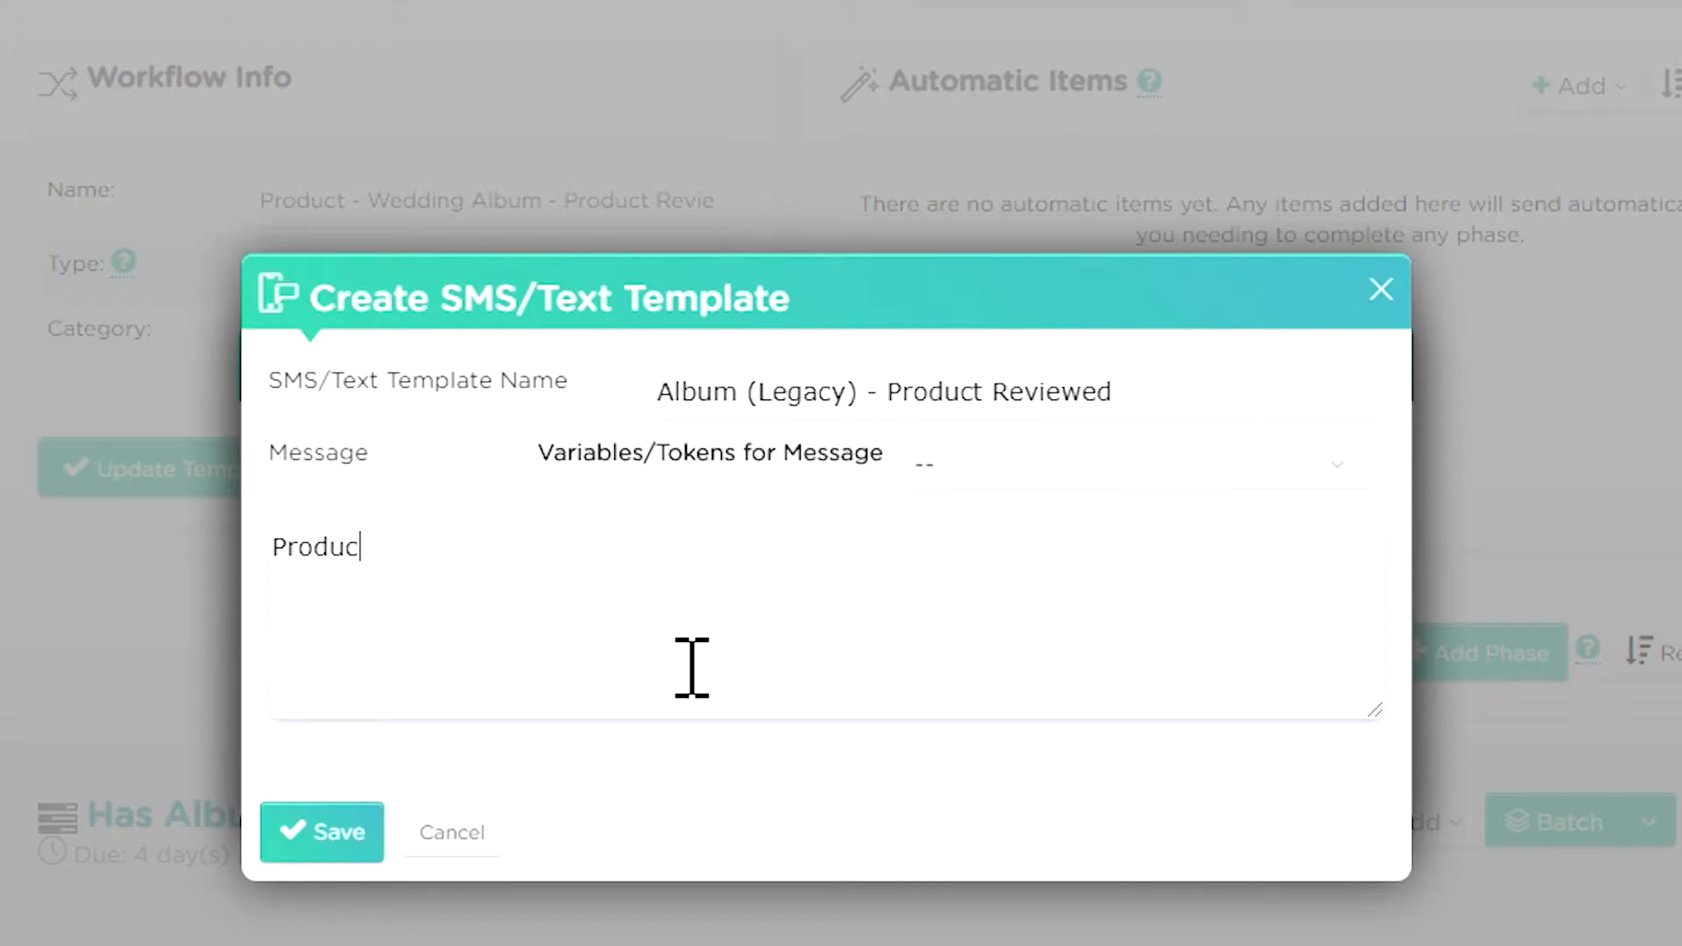
type("t")
left_click(1108, 466)
scroll(1173, 692, "down", 15)
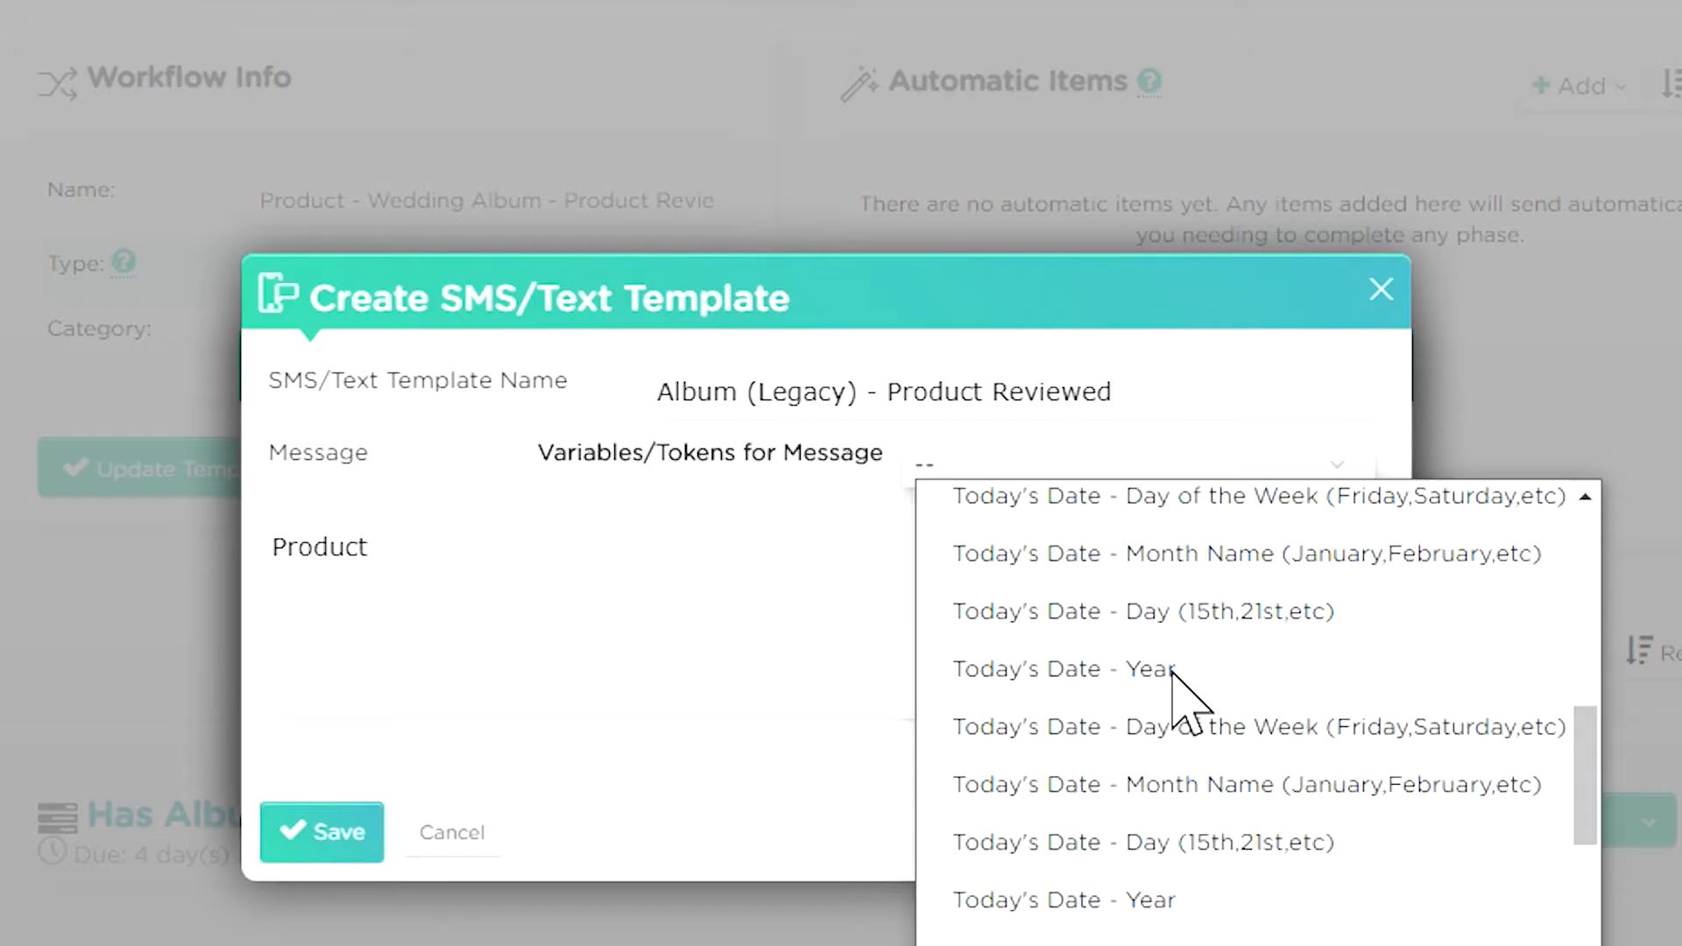
scroll(1183, 692, "down", 10)
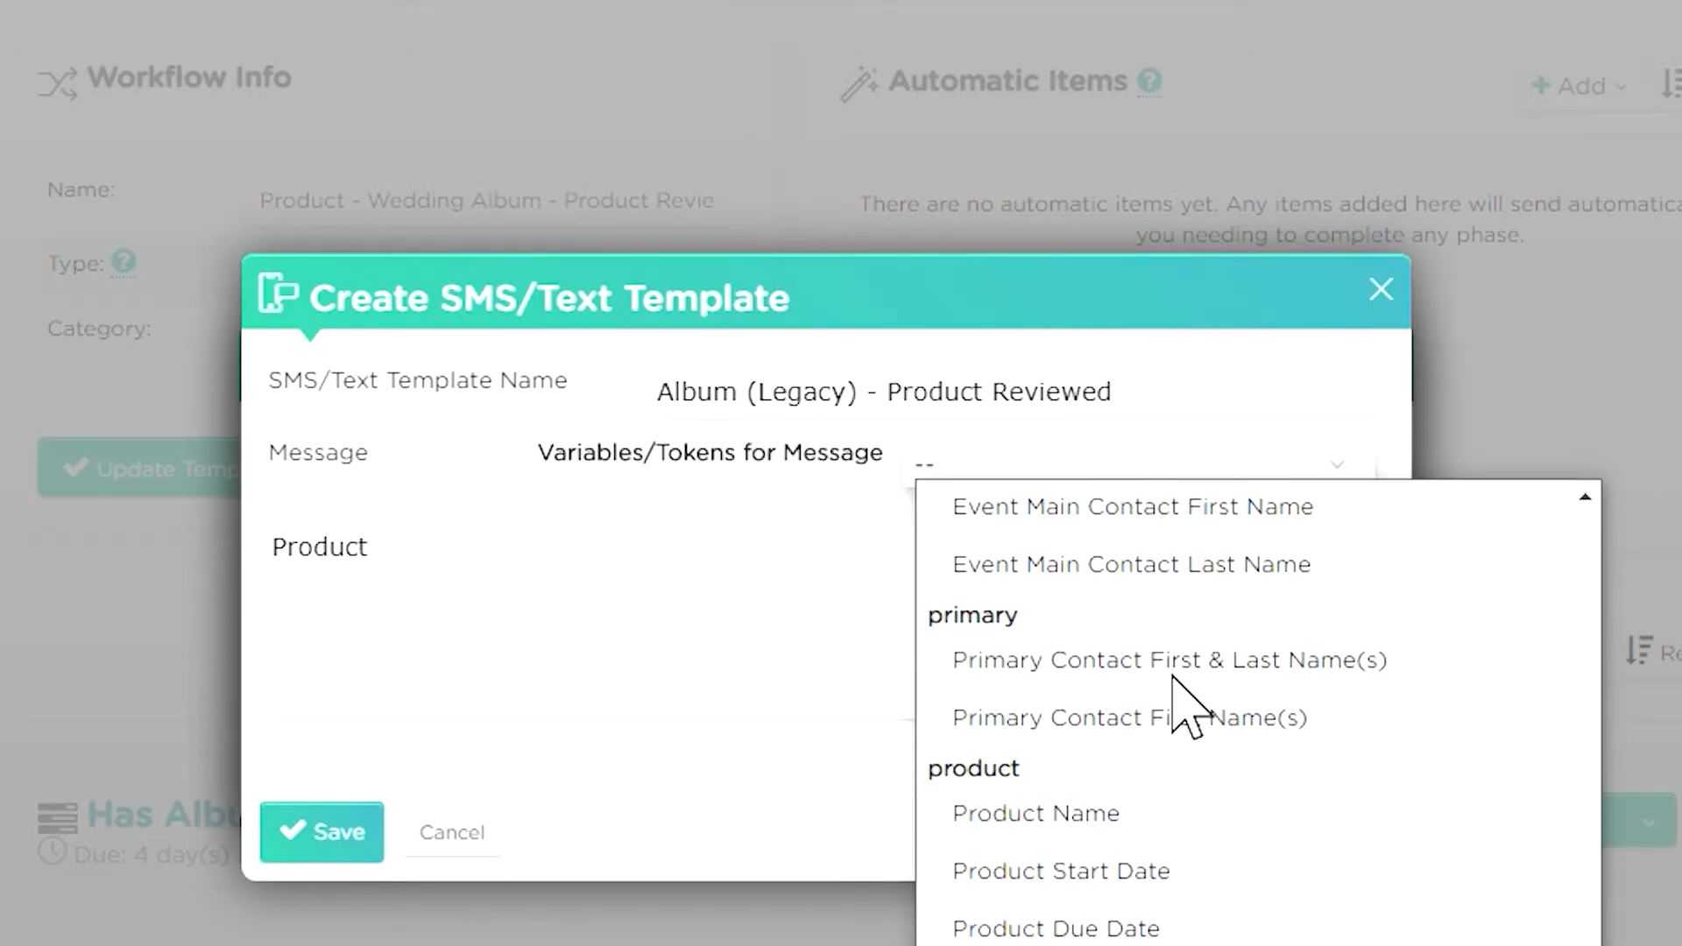
left_click(1122, 803)
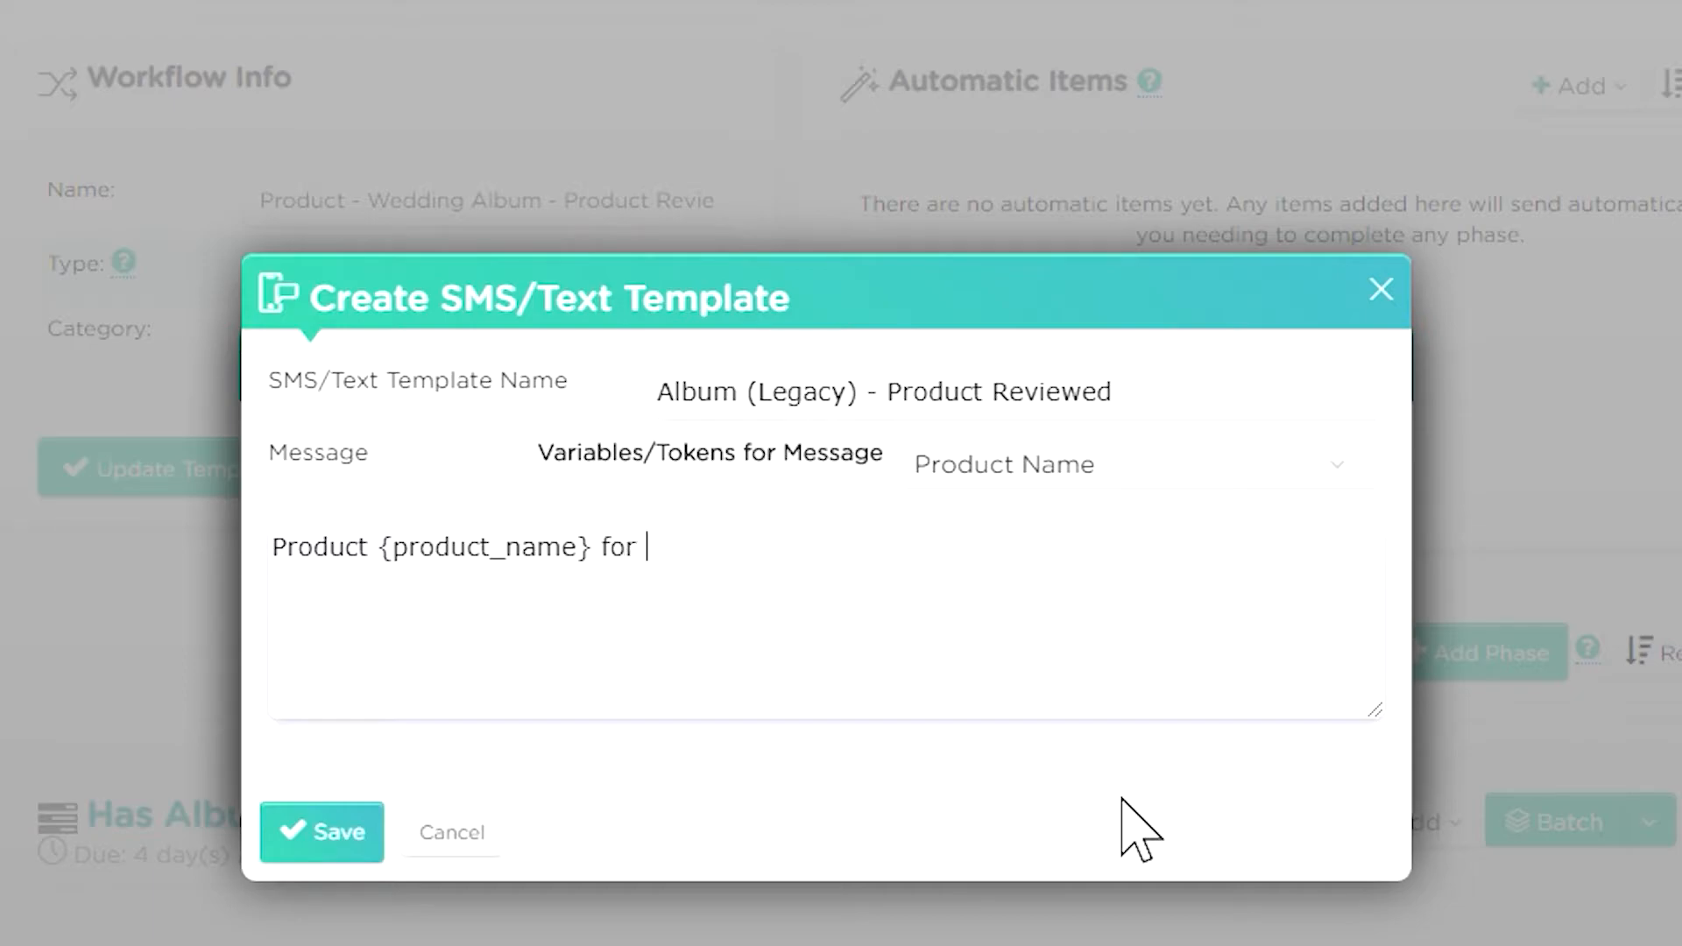
left_click(1296, 464)
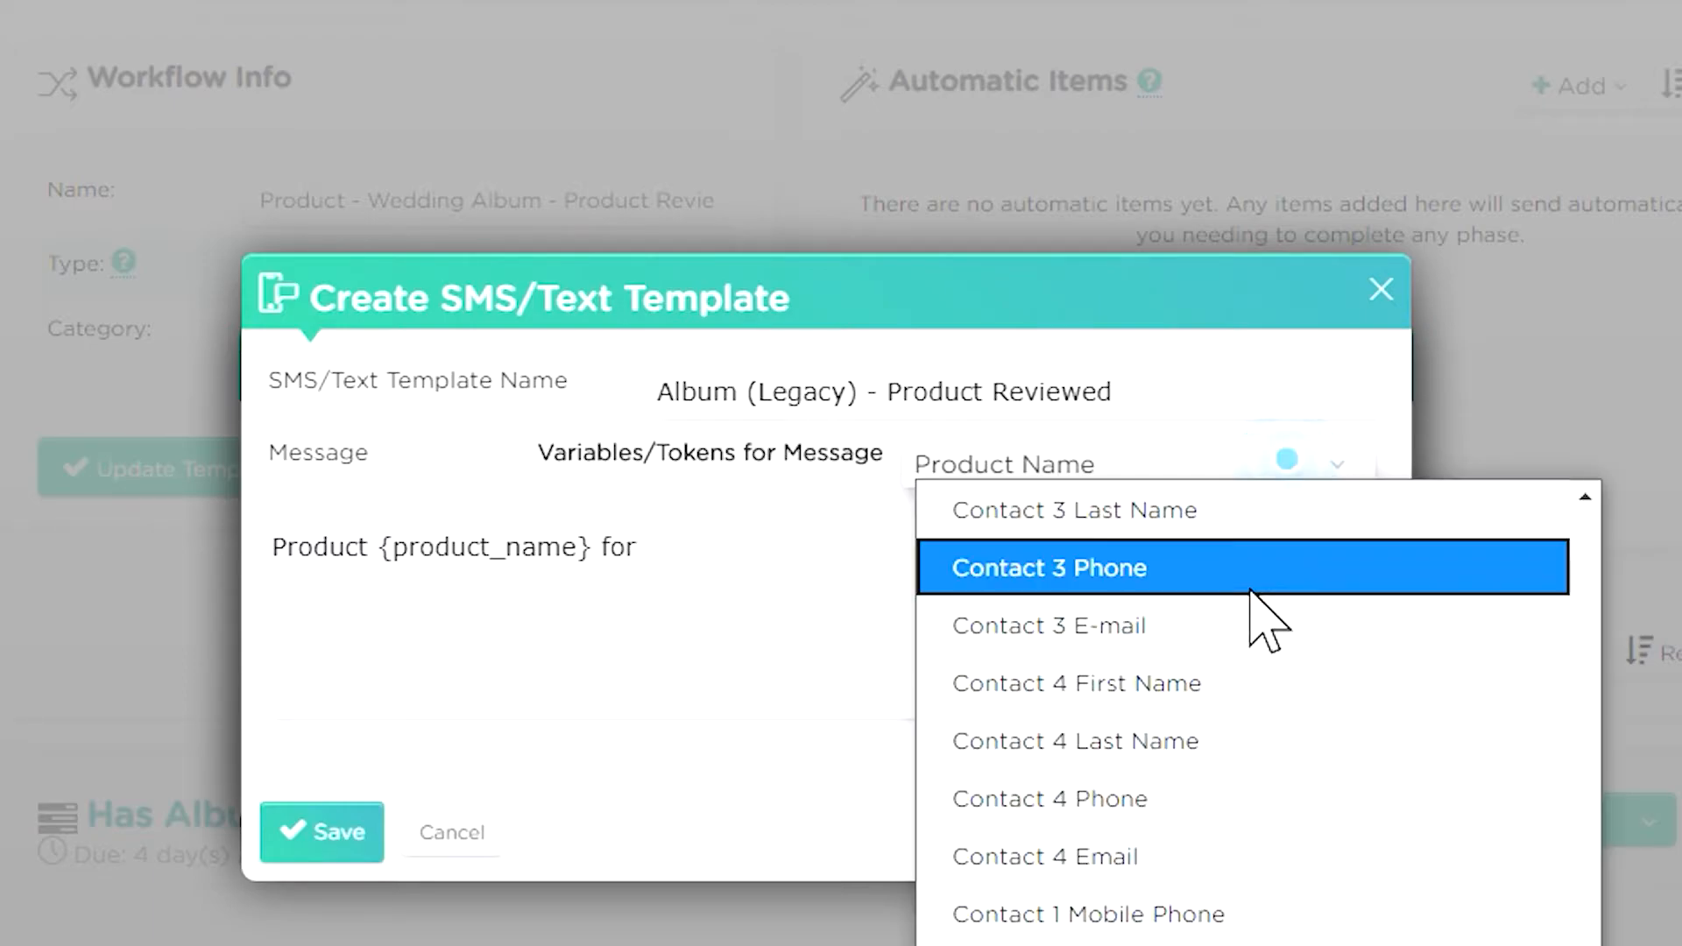
scroll(1182, 652, "up", 12)
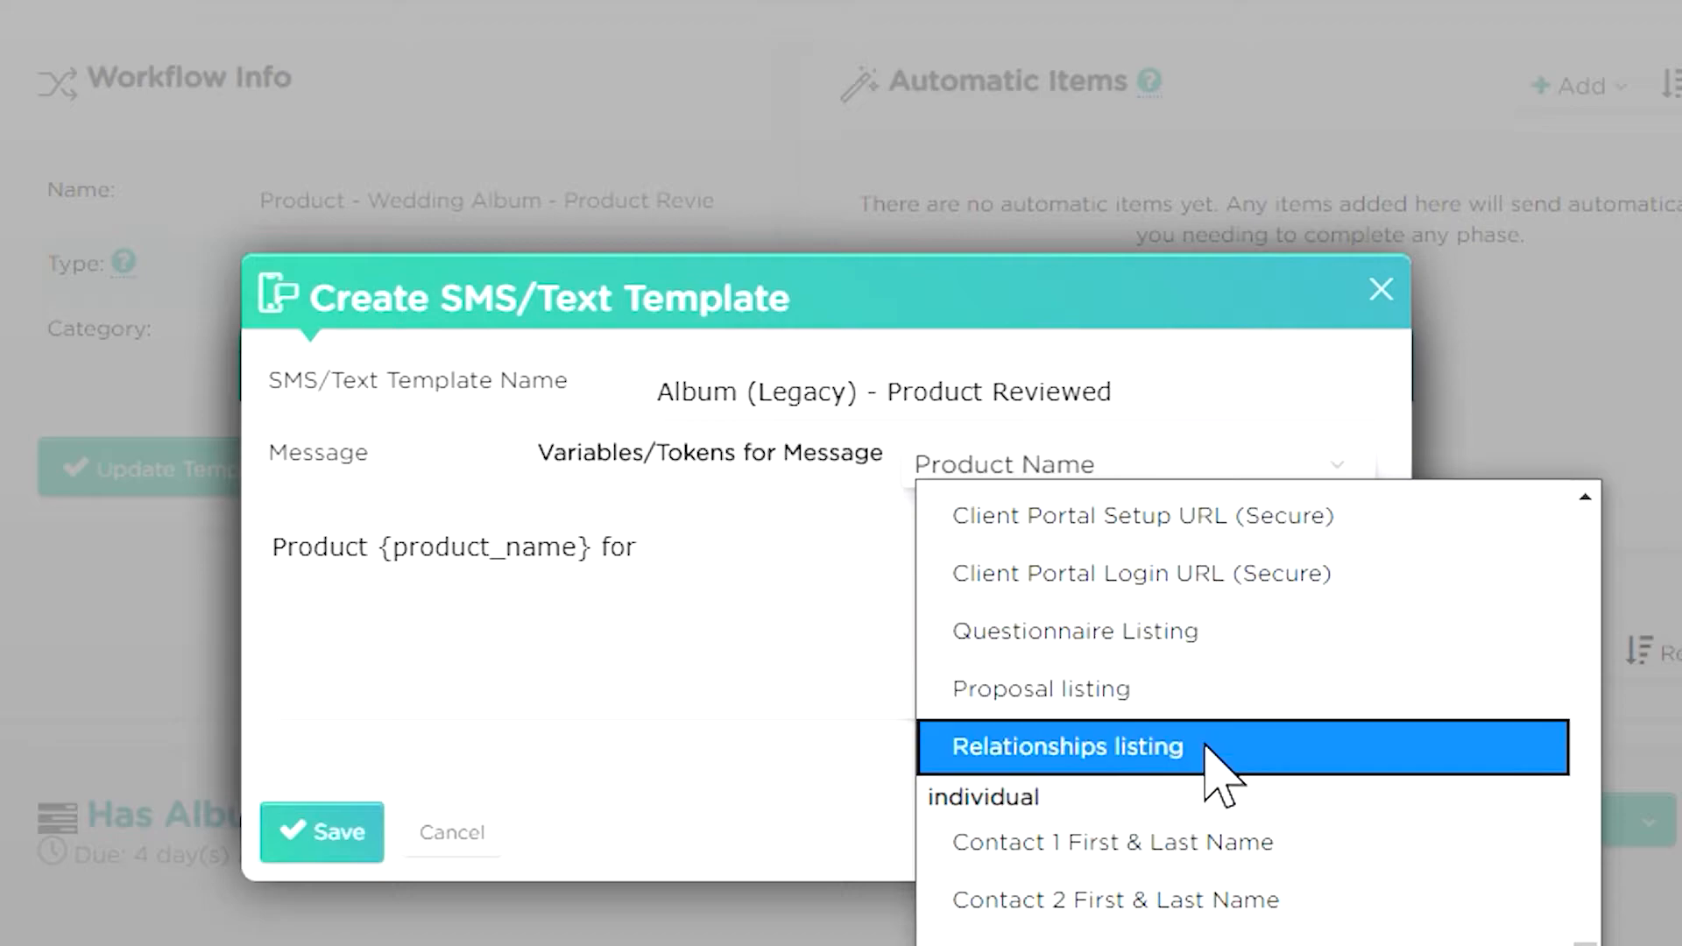
left_click(1174, 841)
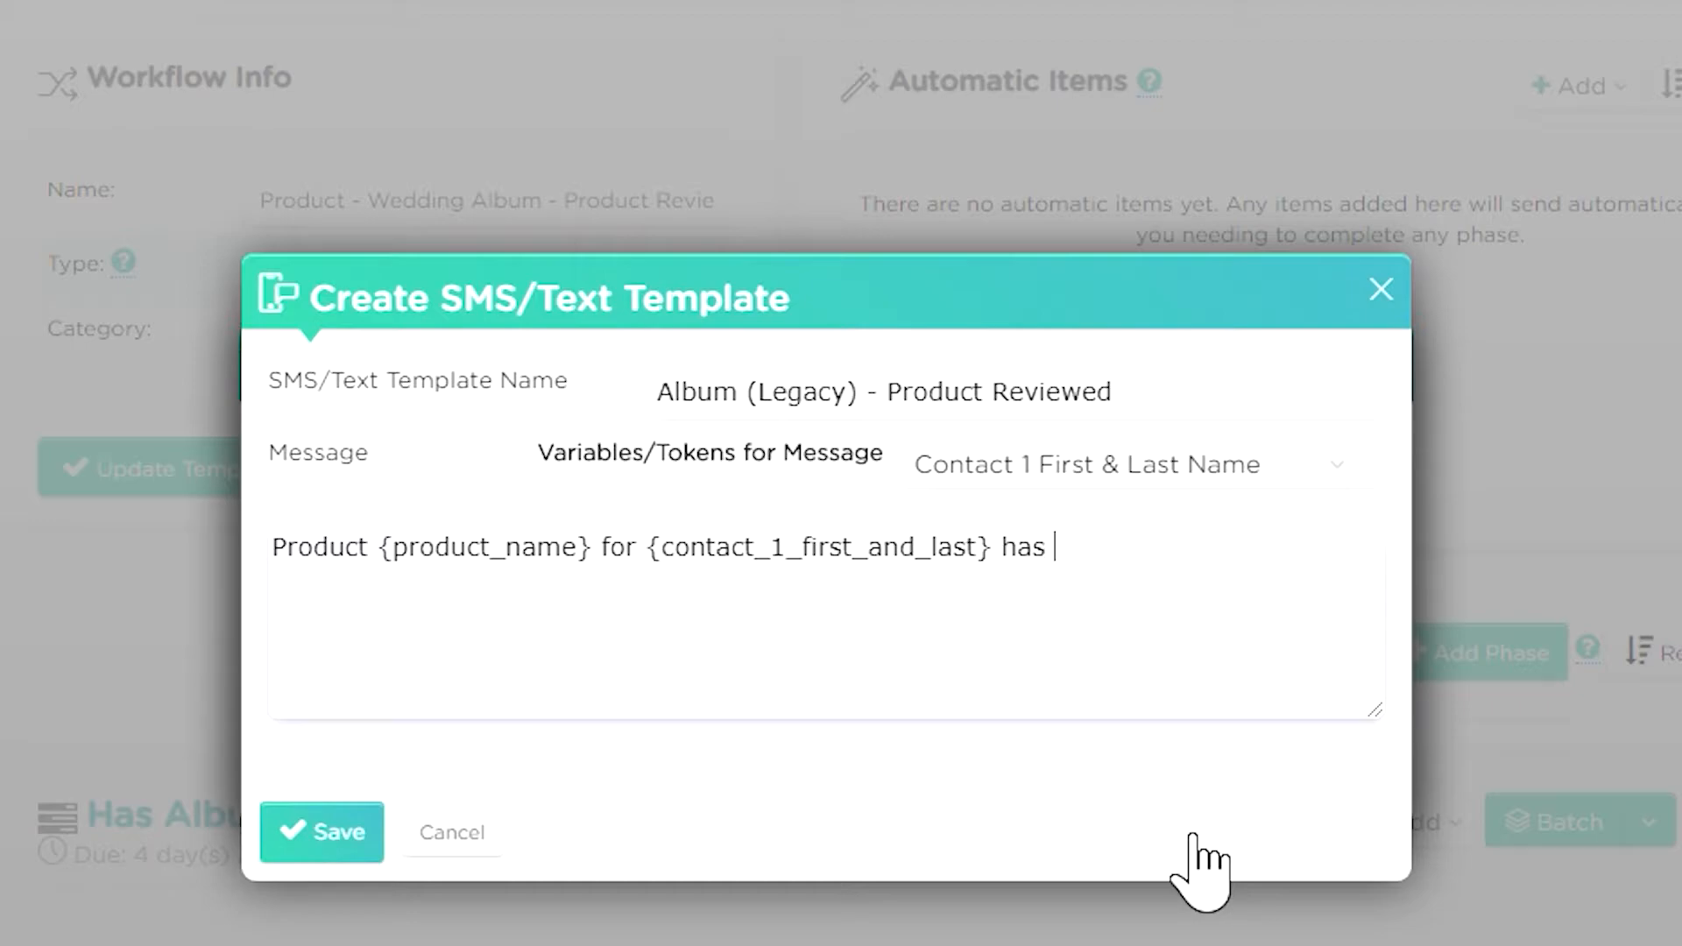
Complete the message with "has been reviewed and approved and is in the final stages of production." and save the text template
type("has been reviewed")
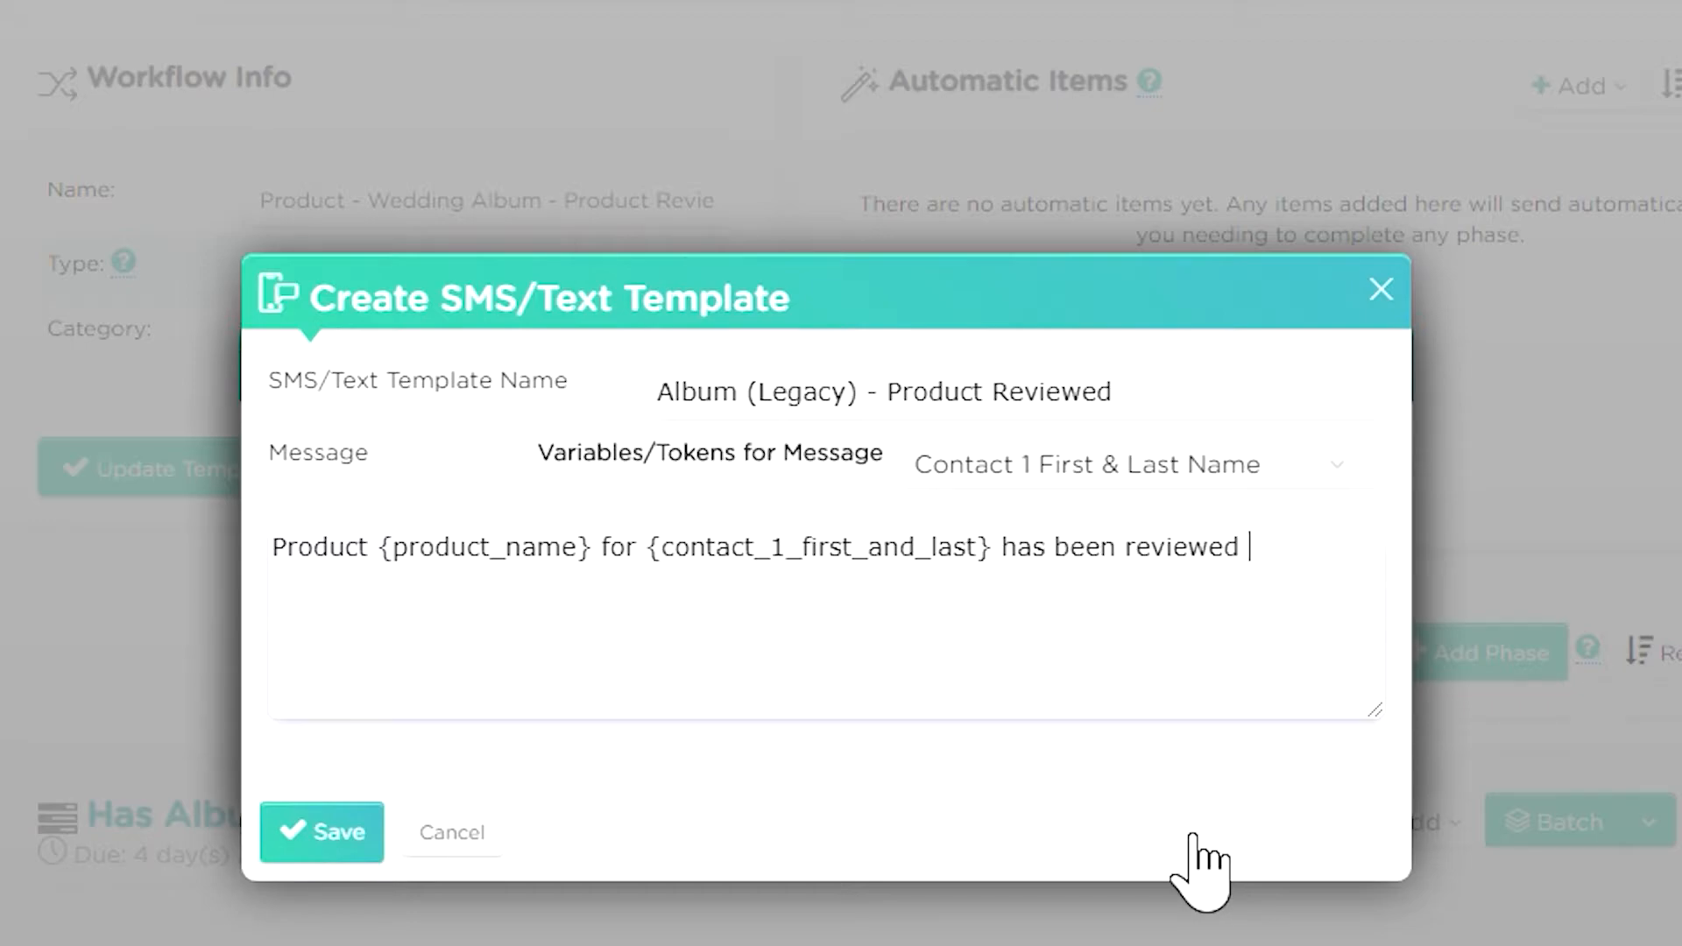
type(" and approv")
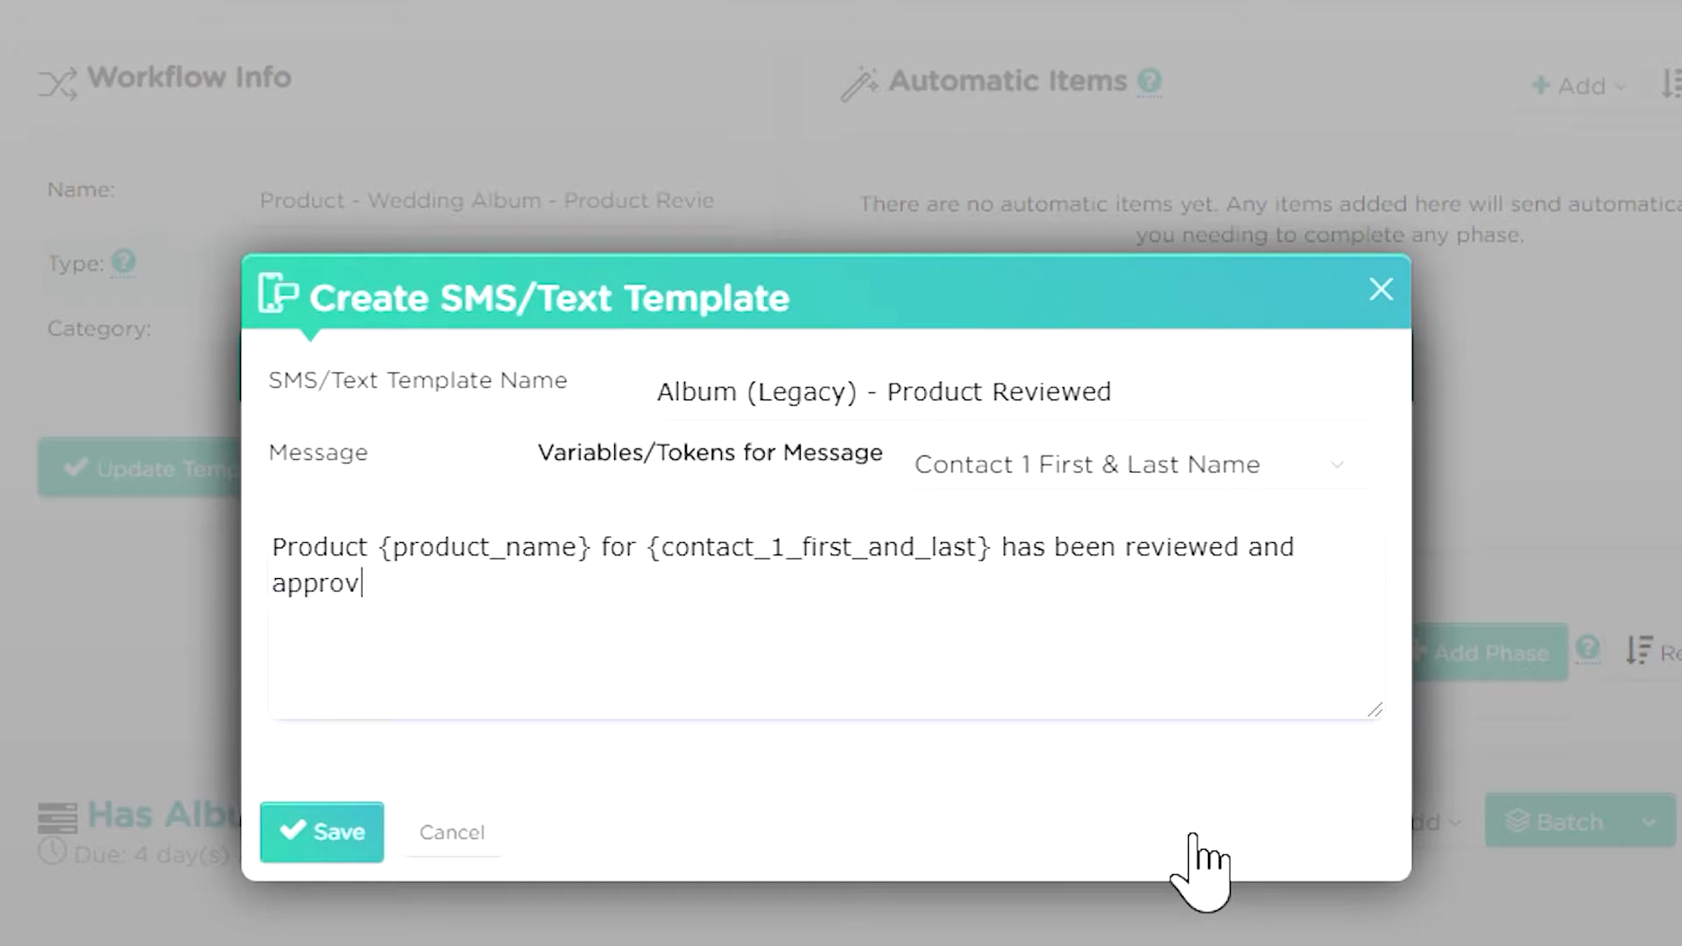
type("ed and is in t")
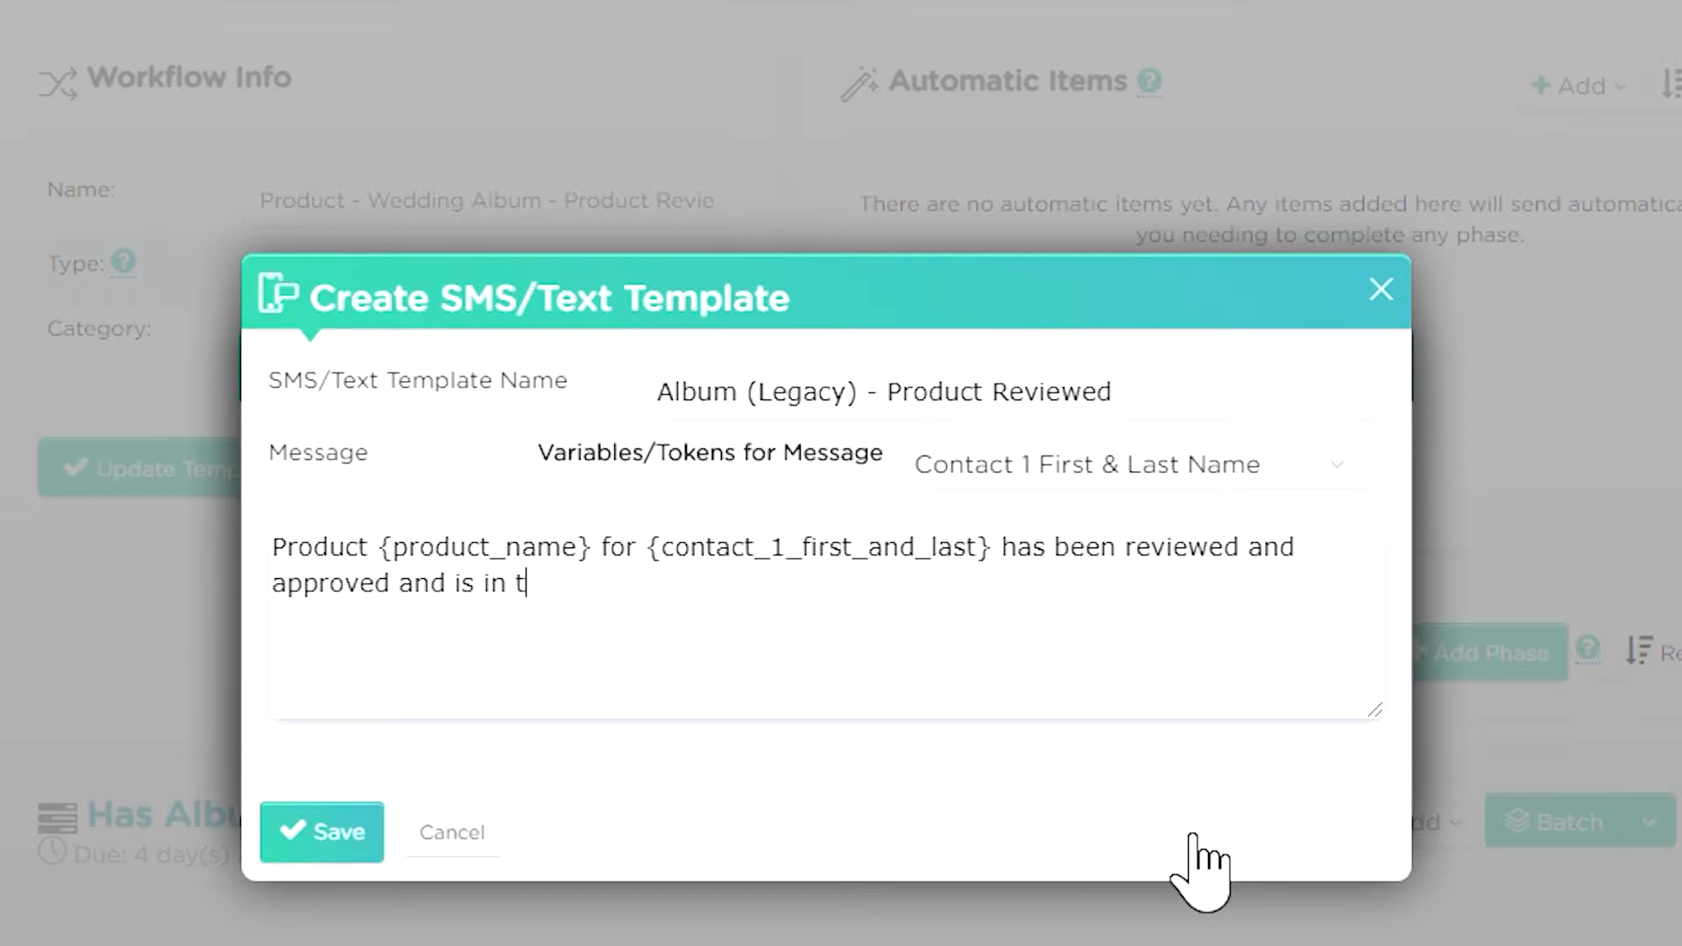
type("he final stages of")
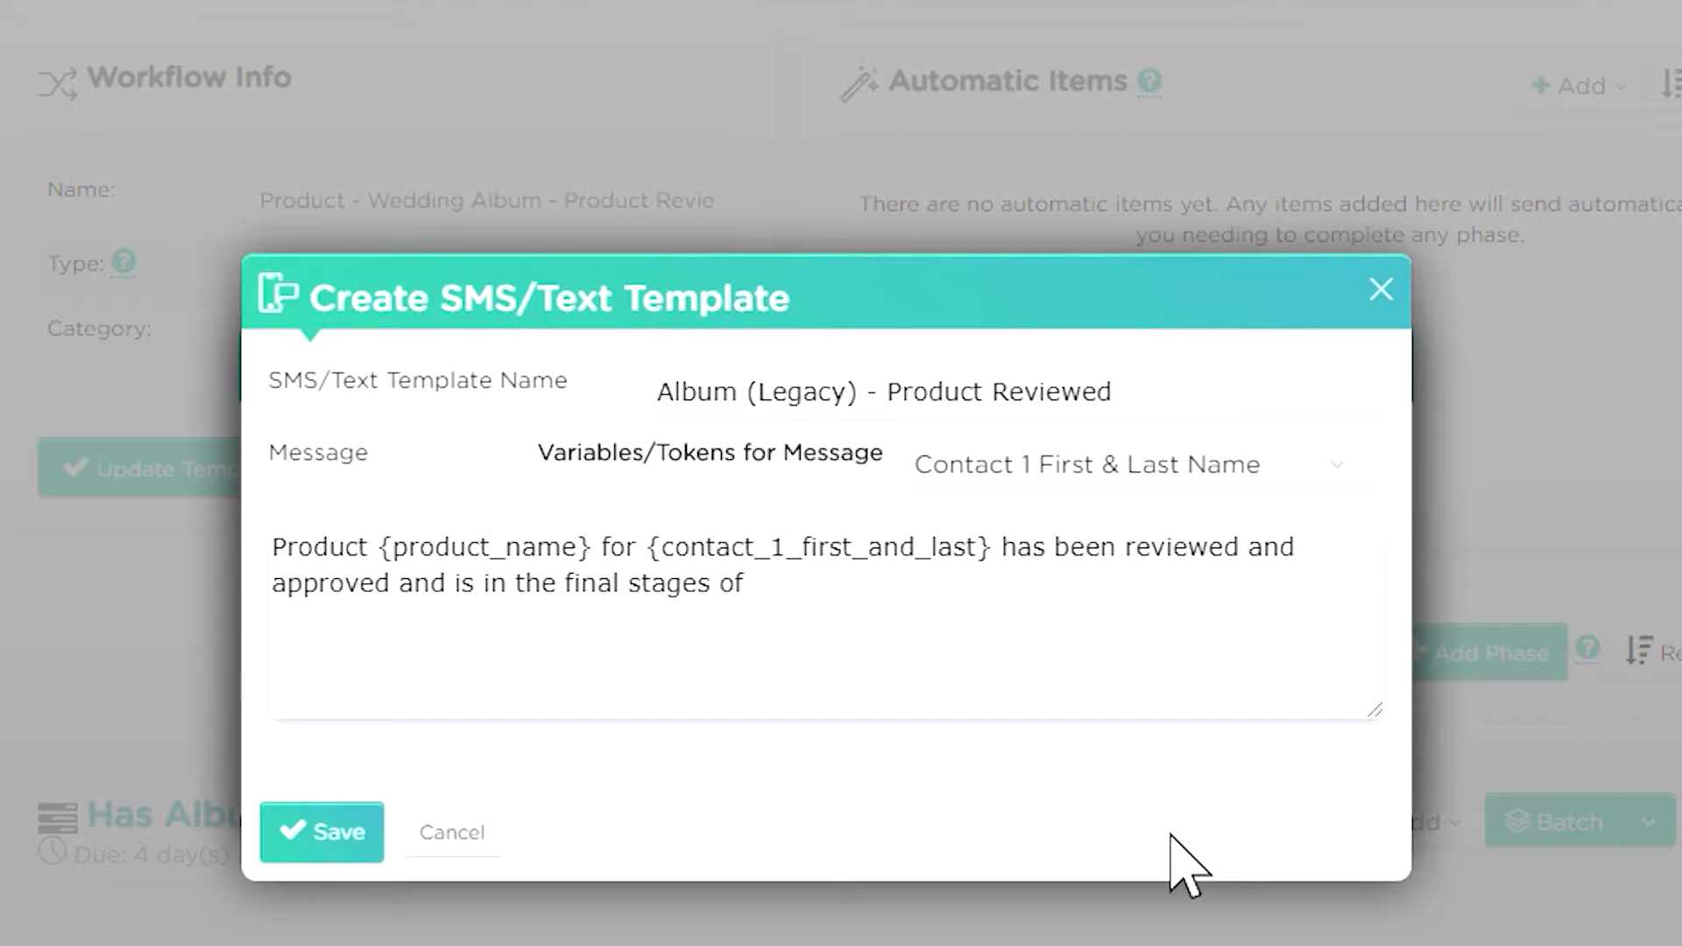
type(" production.")
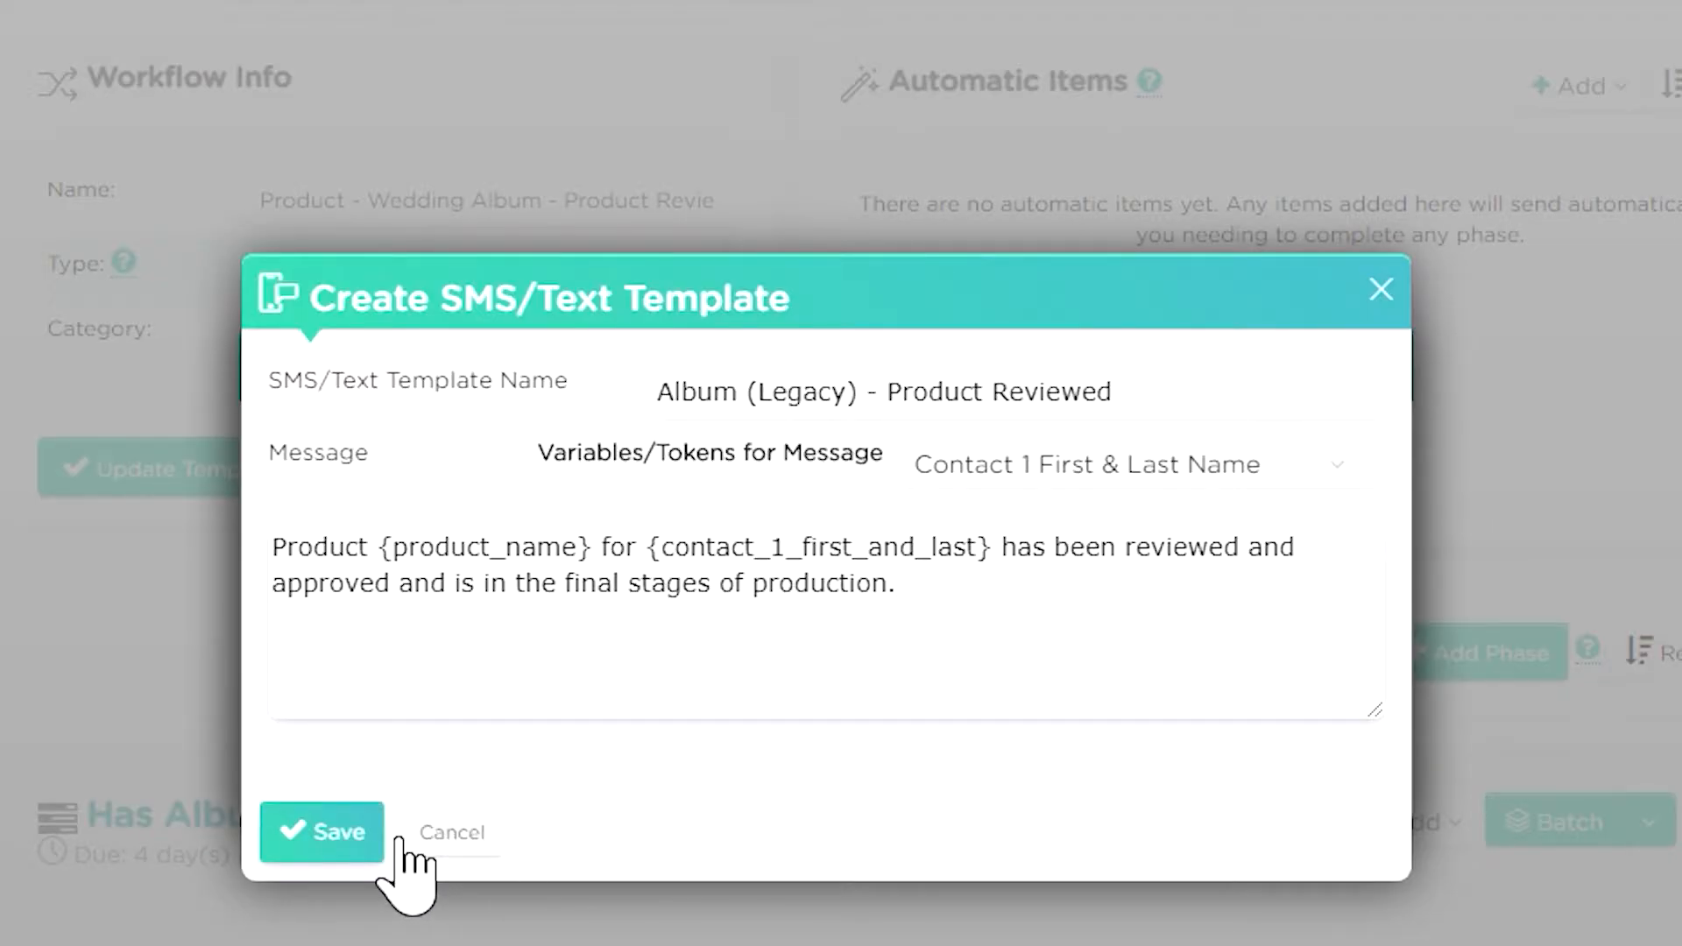
left_click(372, 832)
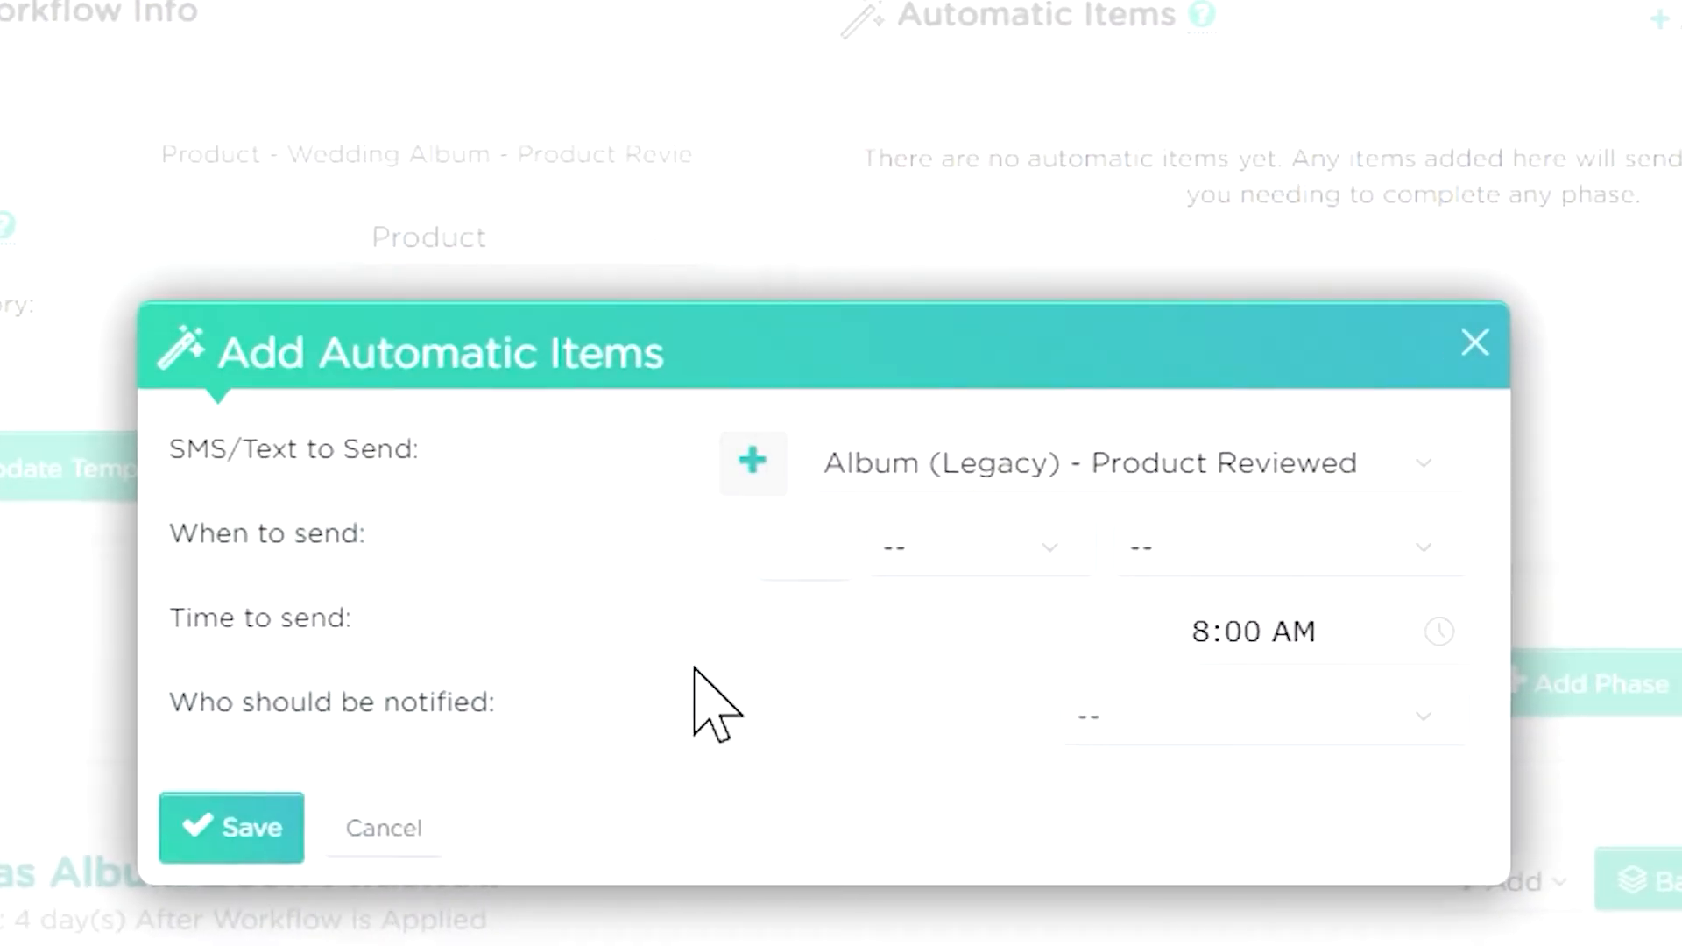
Schedule the Product Reviewed text for 1 day after the workflow is applied, notifying Staff Members, and save the automatic item
left_click(863, 578)
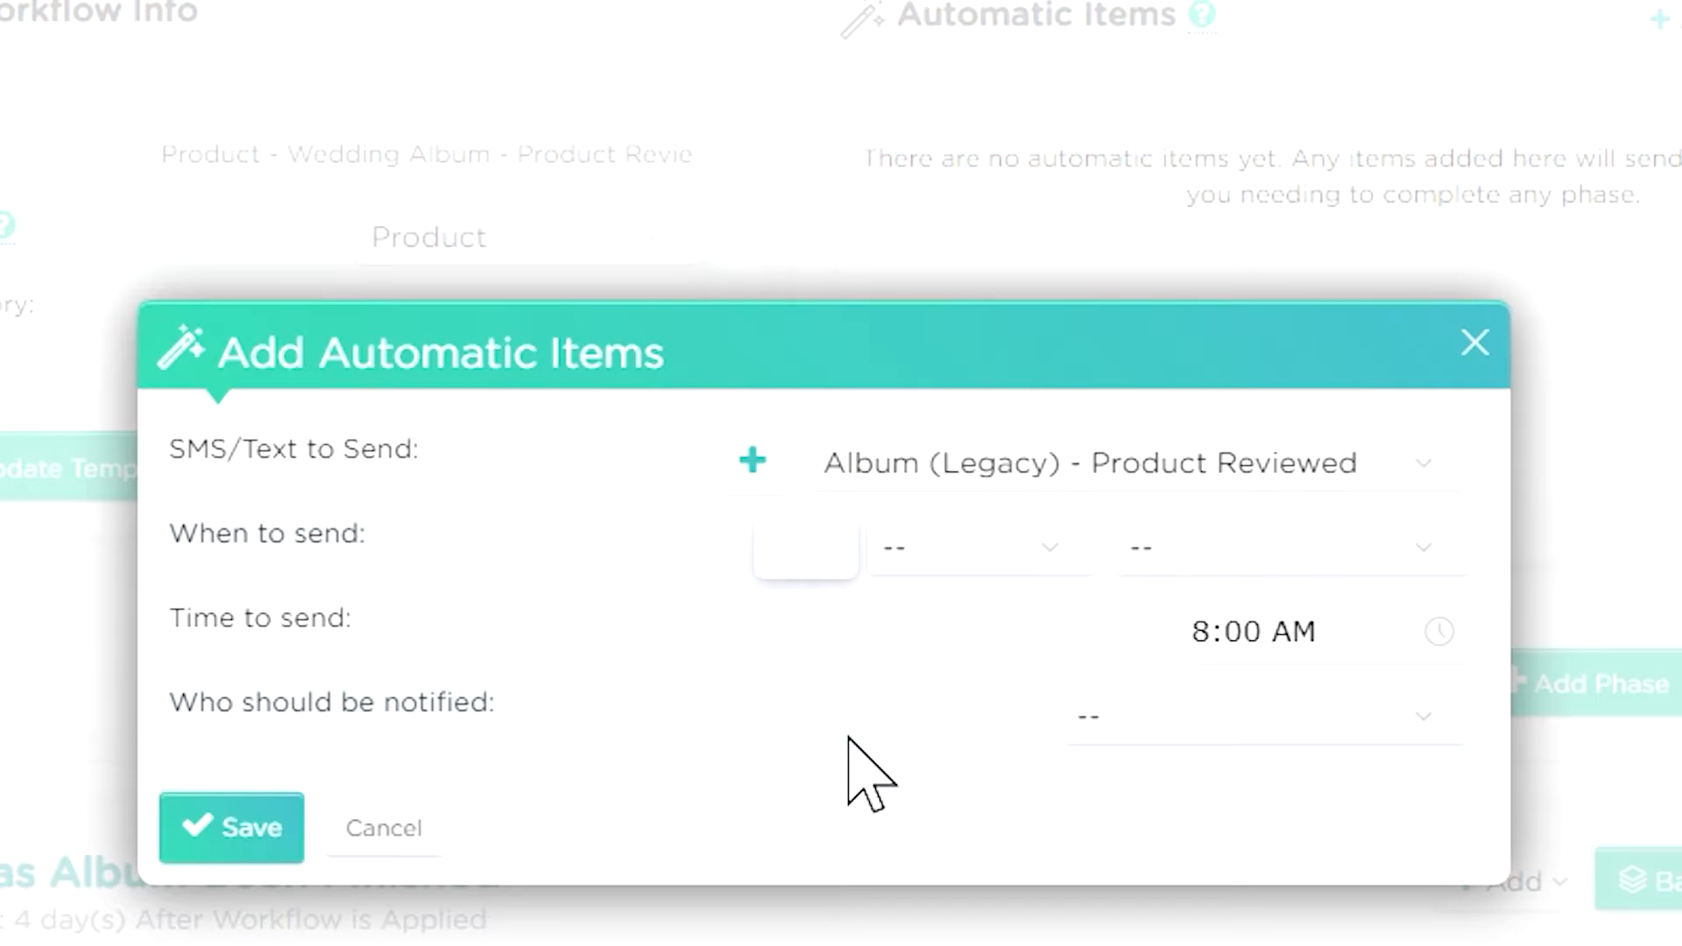
type("1")
left_click(972, 548)
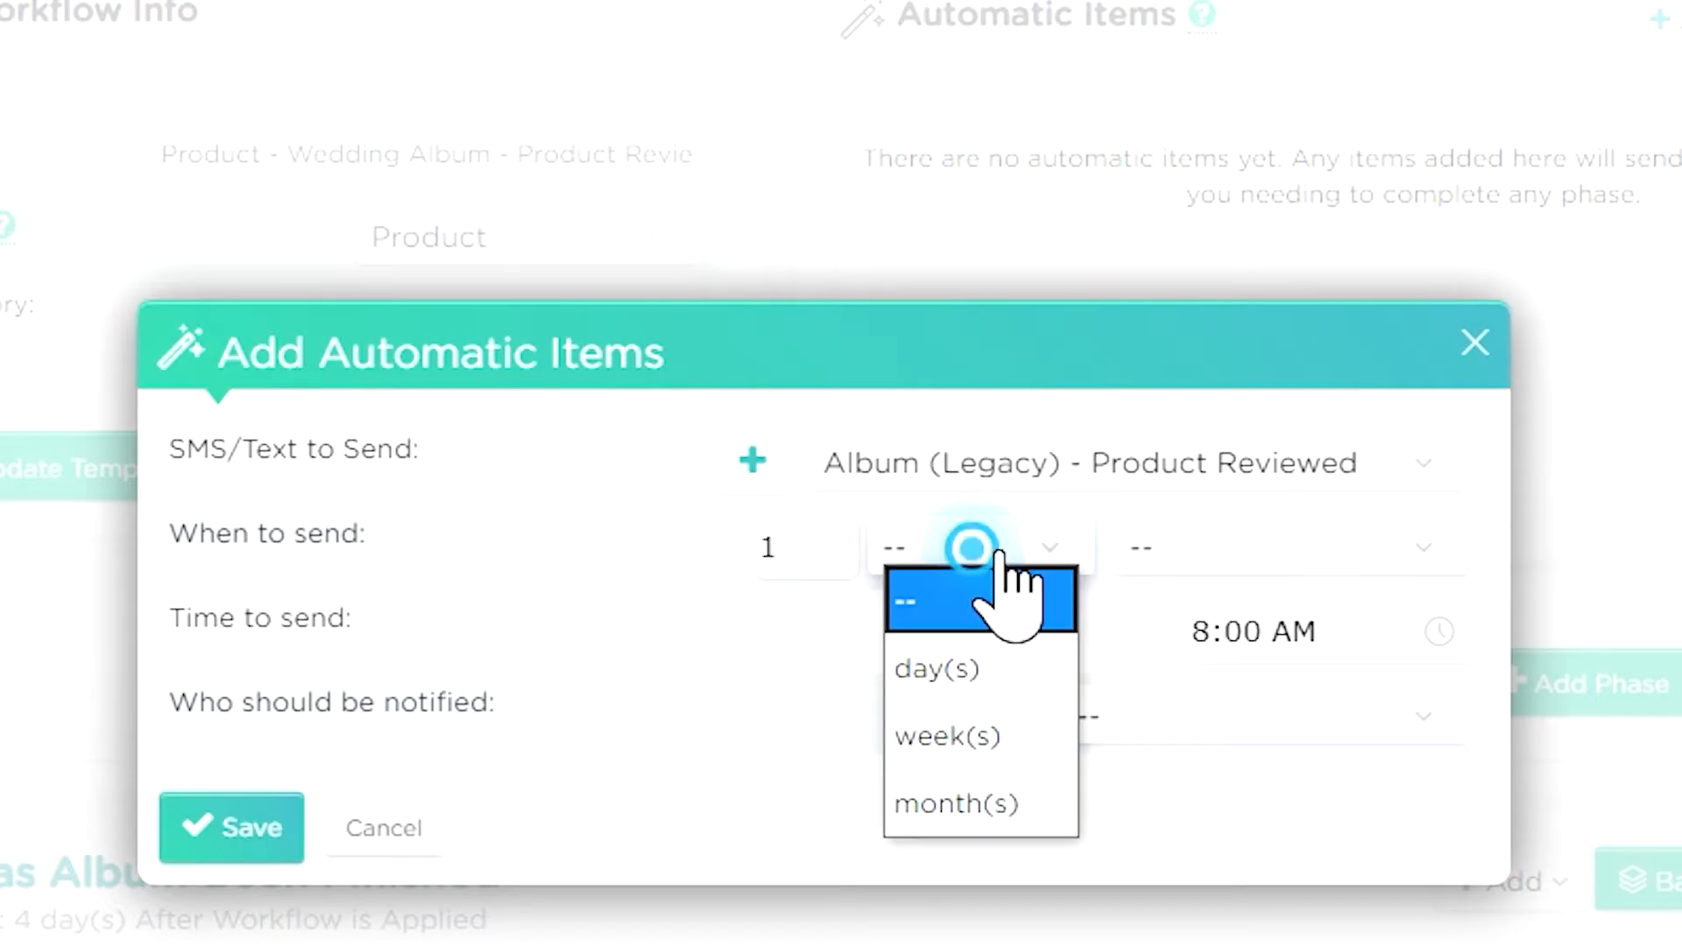
left_click(979, 671)
left_click(1183, 545)
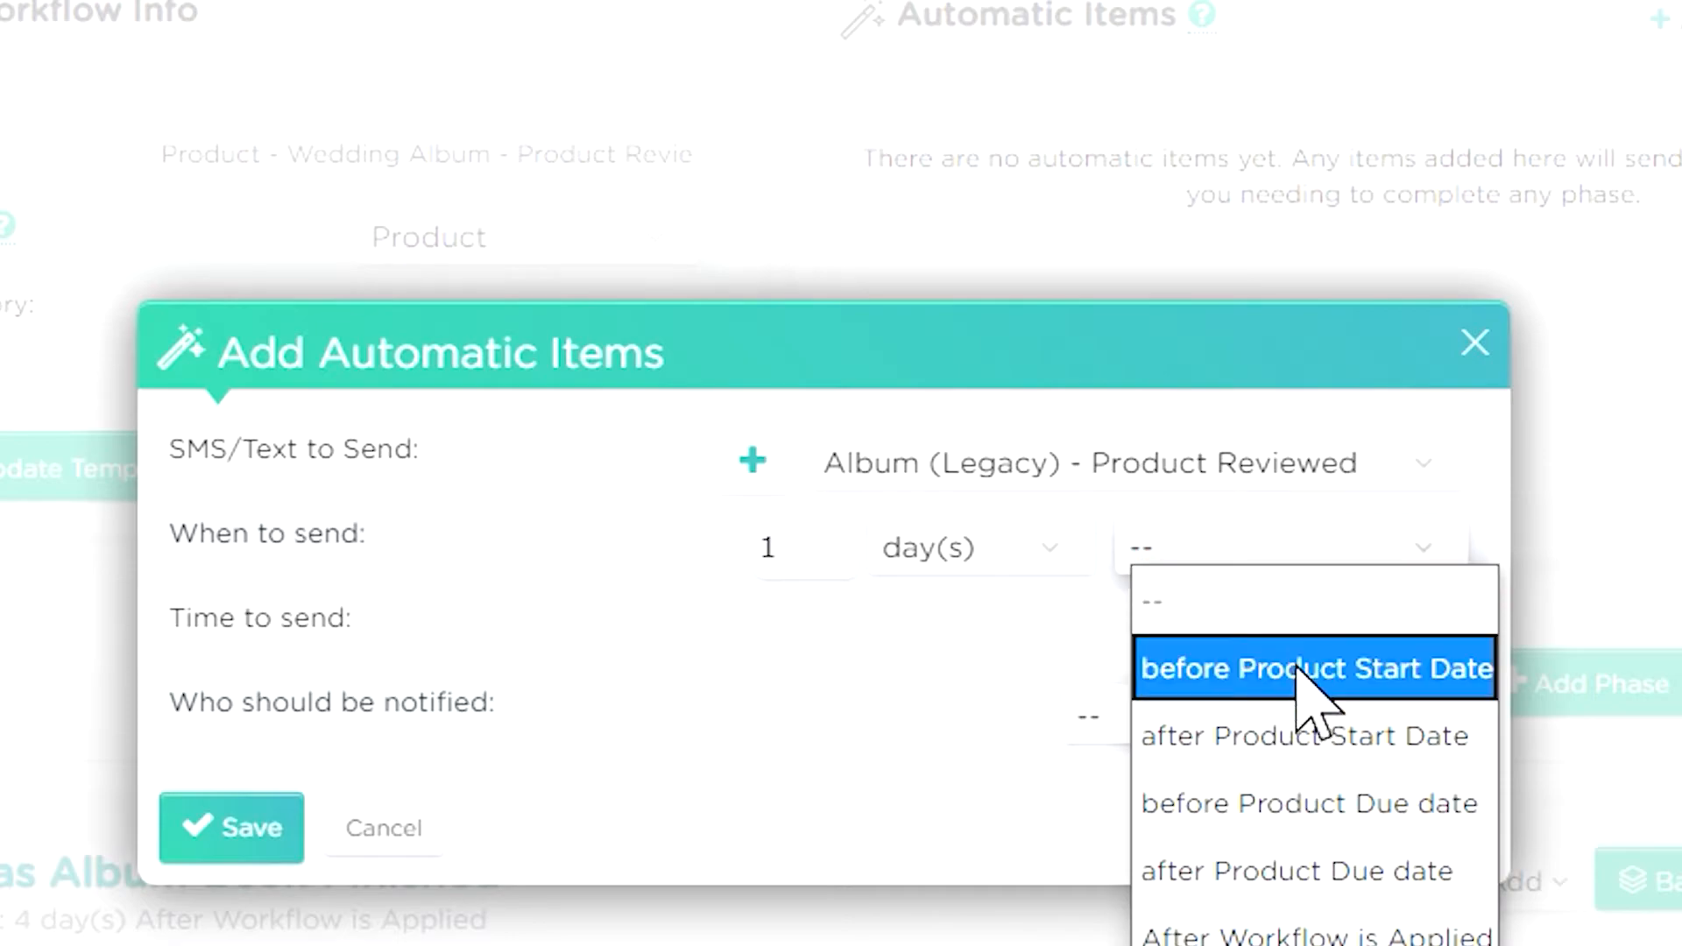
left_click(1288, 936)
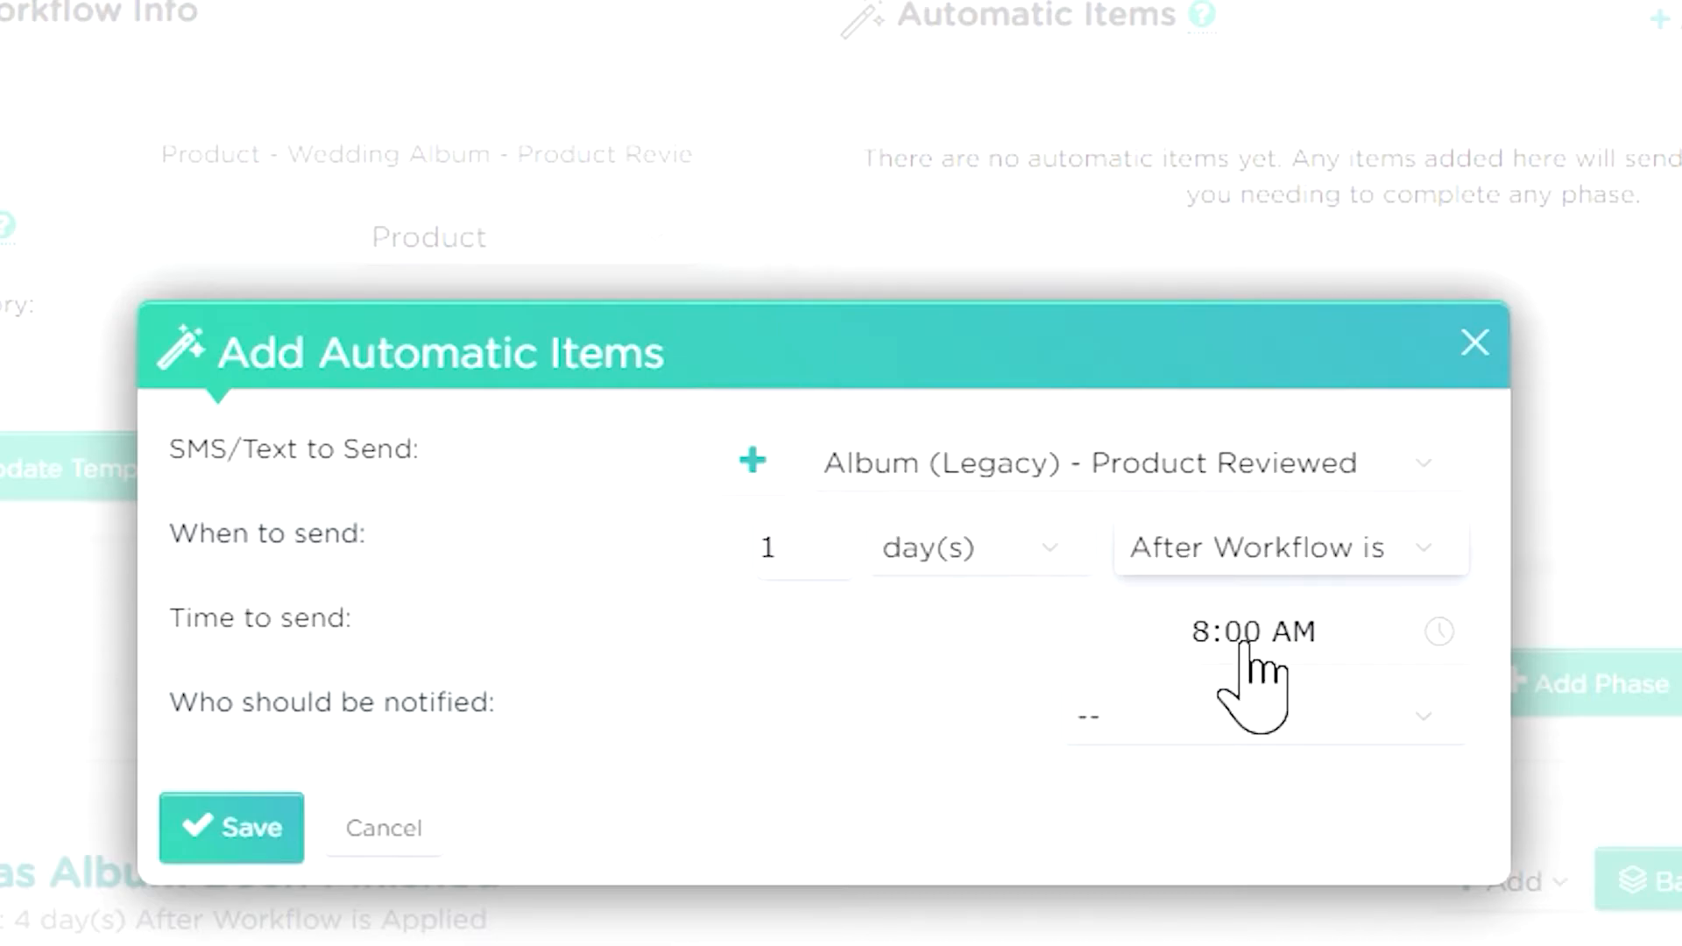
left_click(1169, 714)
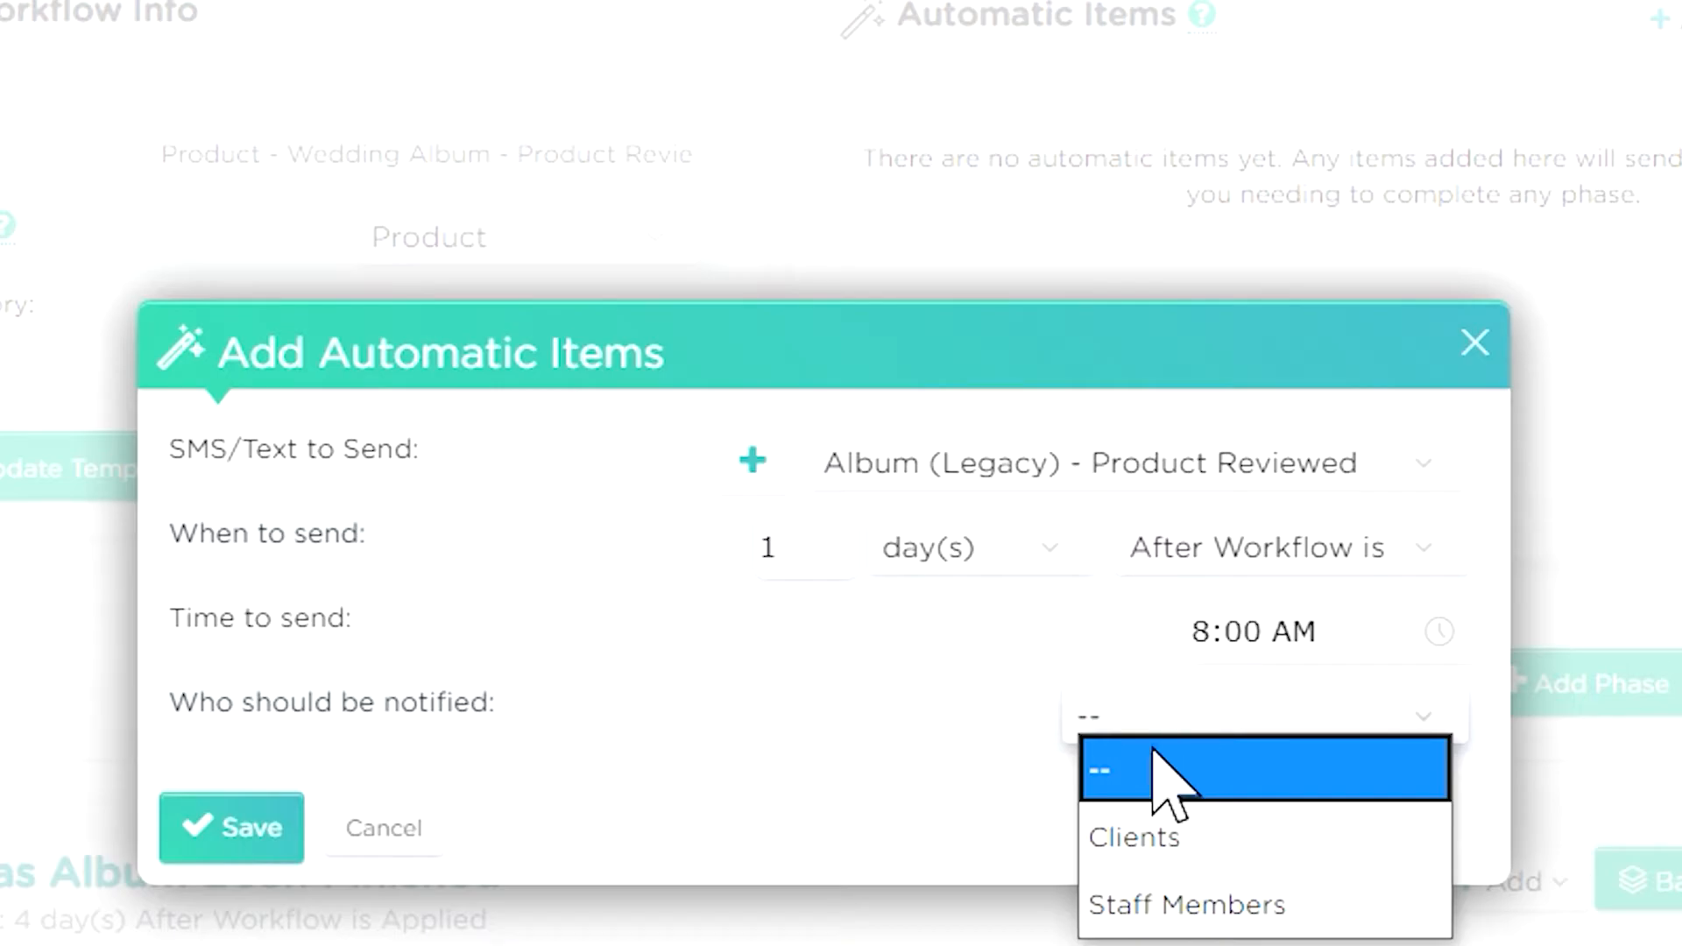
left_click(1164, 904)
left_click(253, 828)
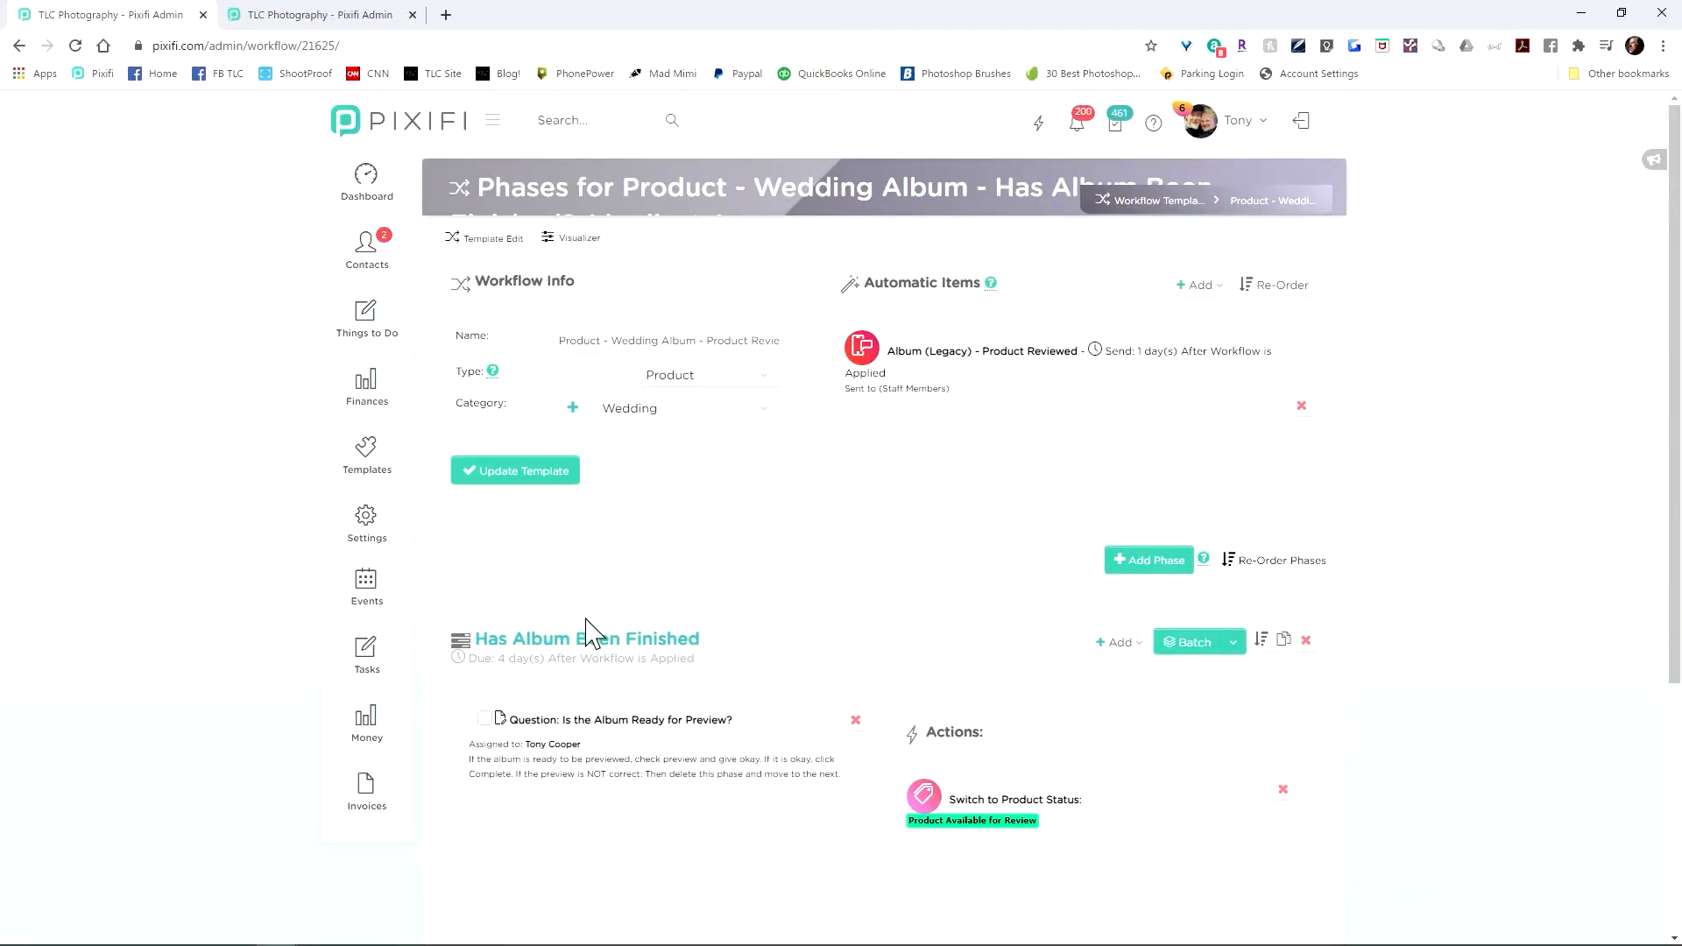
Delete the copied Has Album Been Finished and Album (Legacy) NOT Acceptable phases and update the Product Reviewed workflow template
left_click(338, 18)
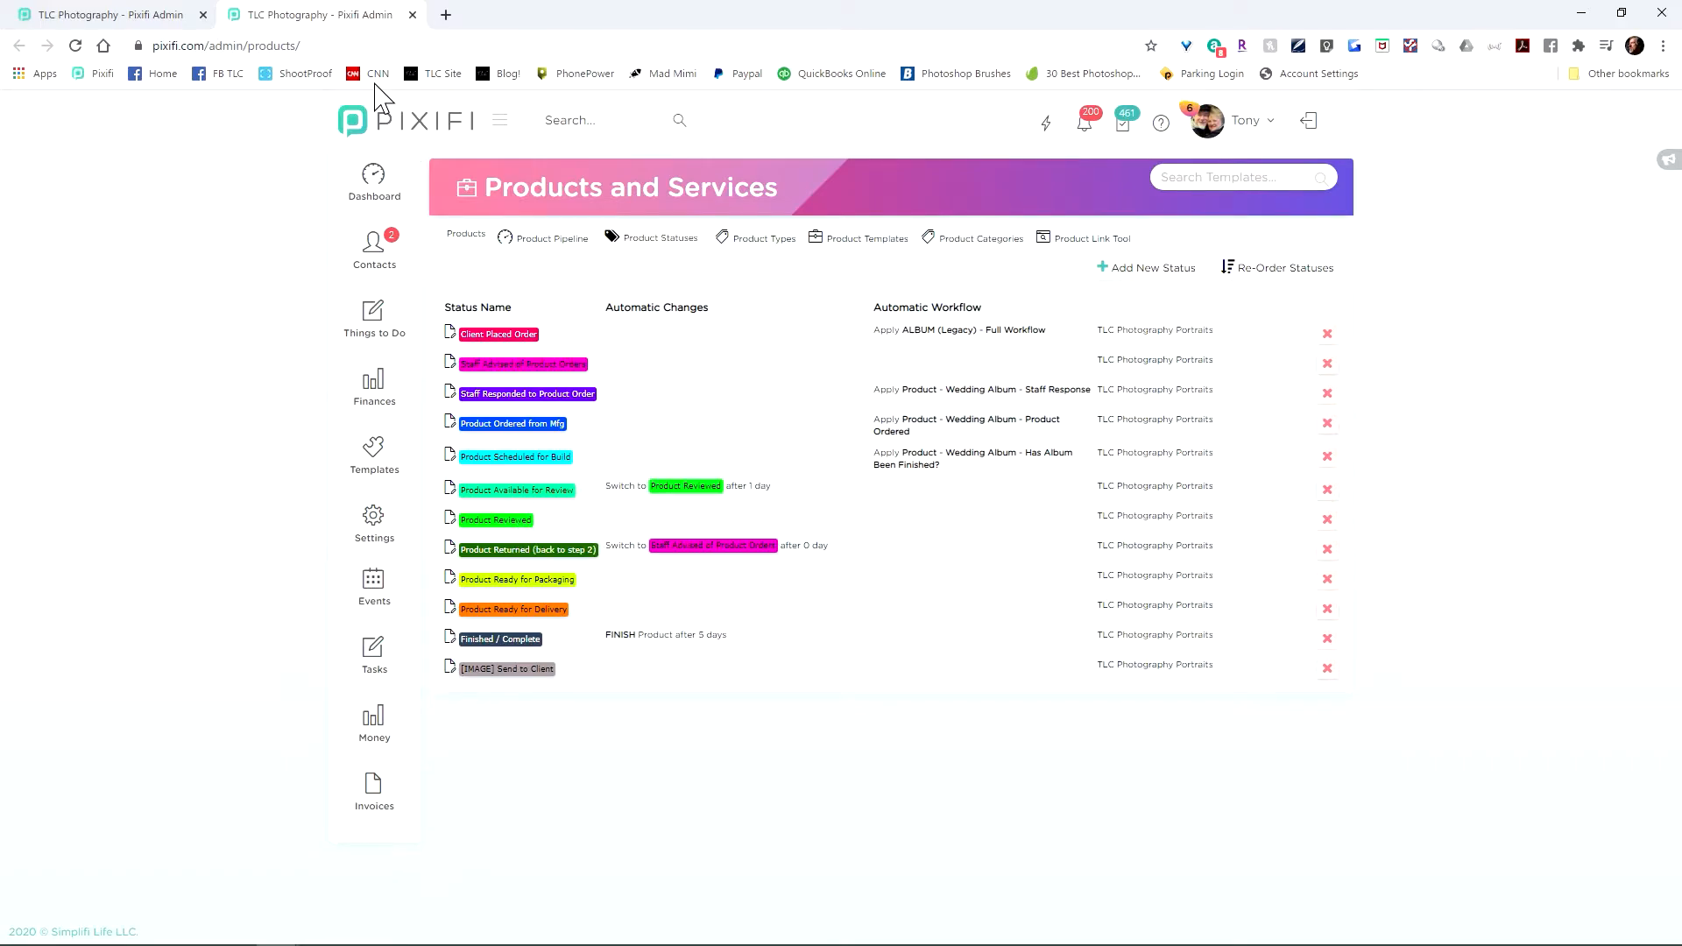
left_click(150, 16)
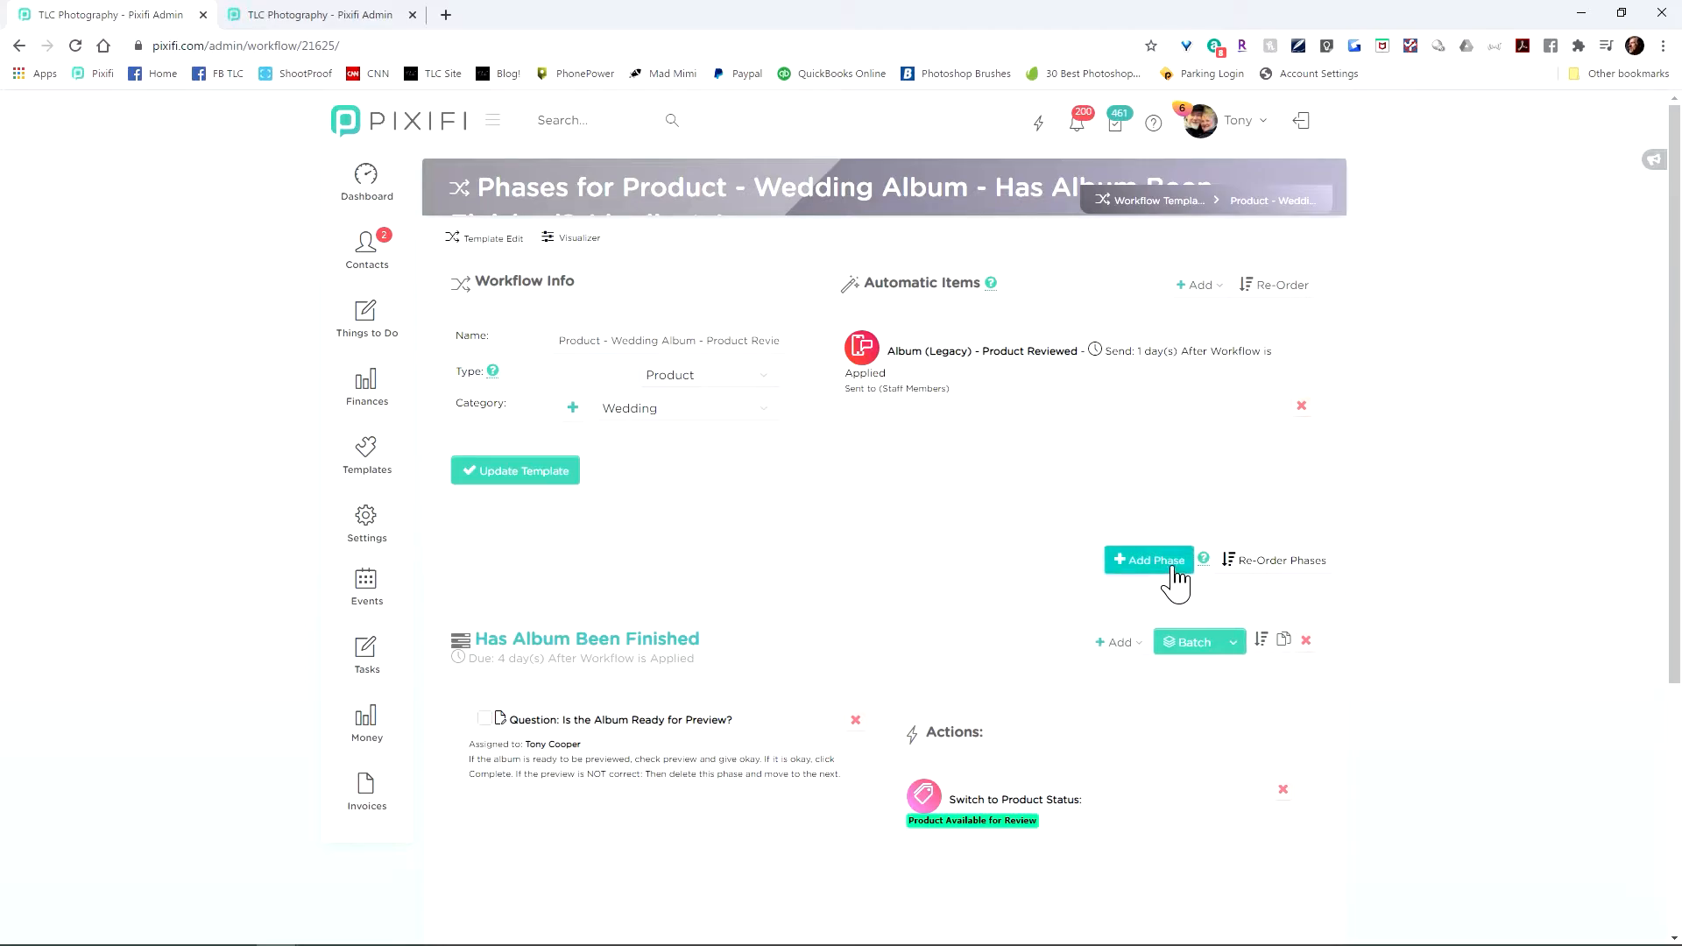
left_click(1168, 567)
left_click(741, 633)
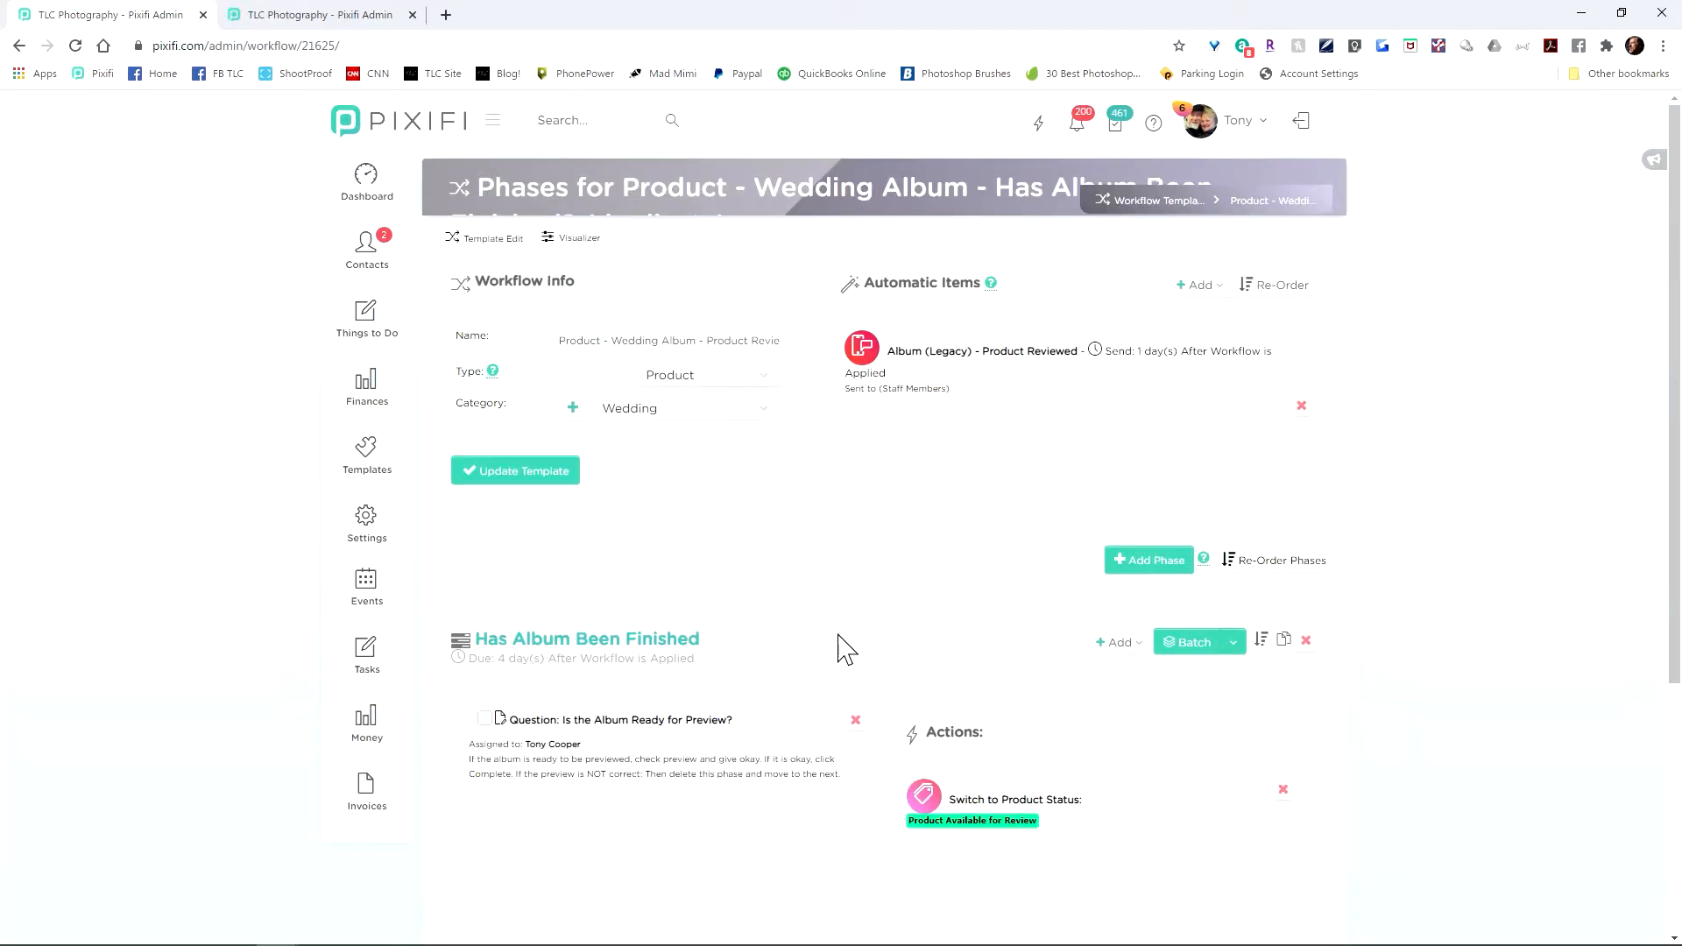
left_click(1305, 636)
left_click(813, 622)
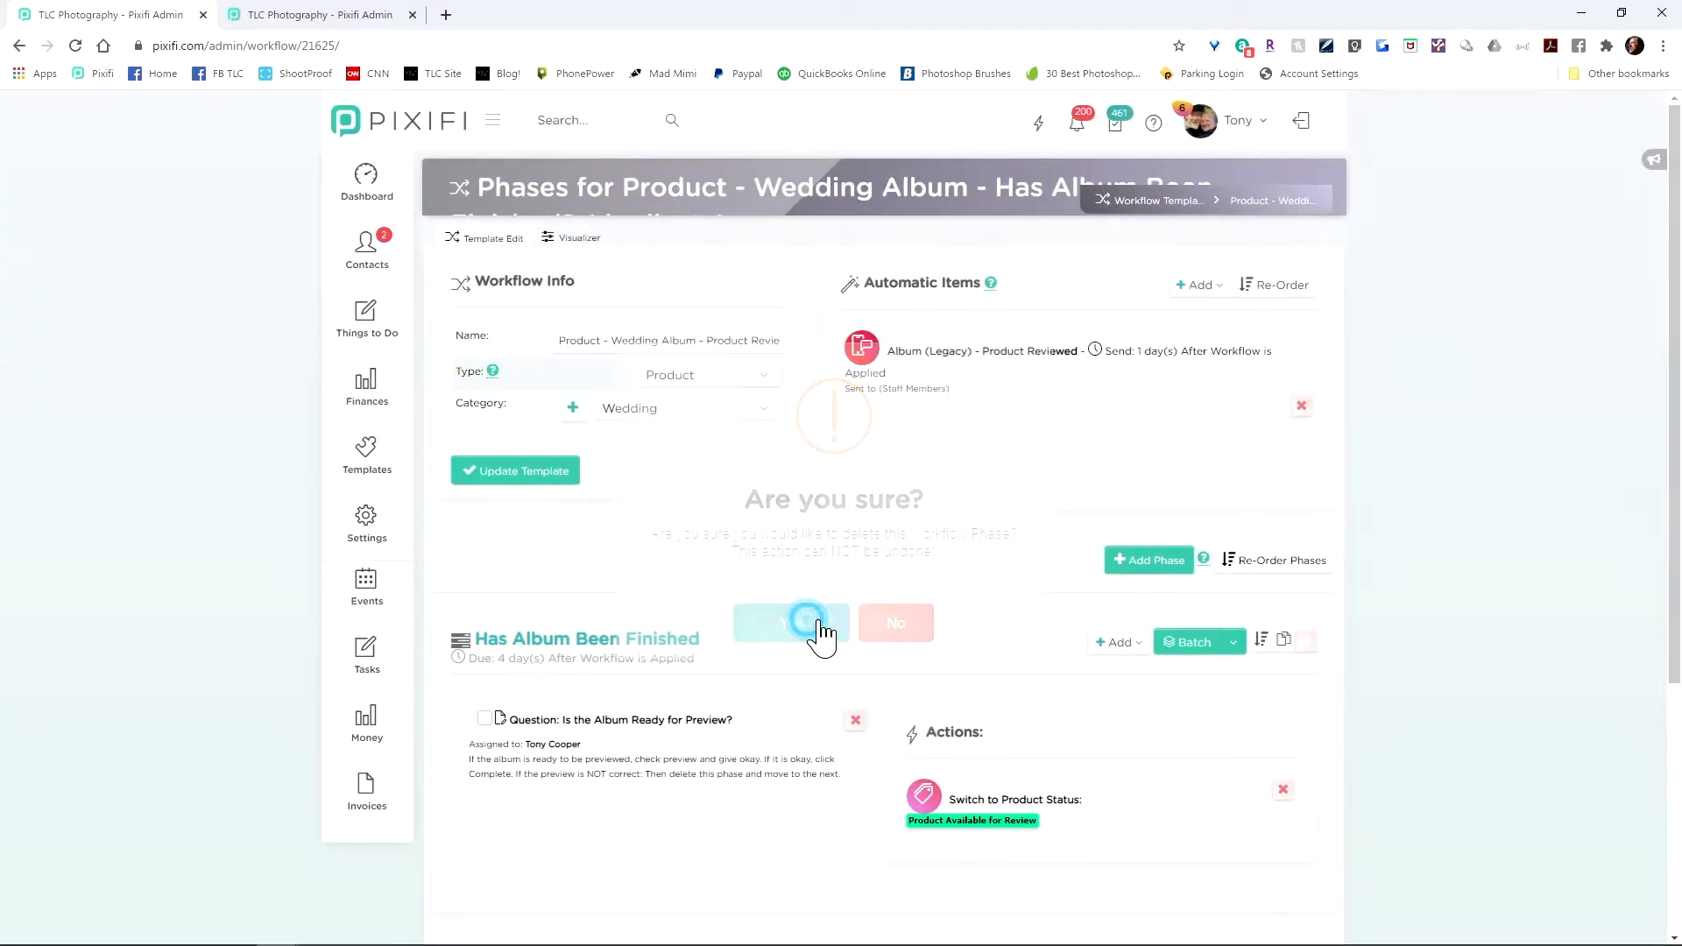
left_click(543, 473)
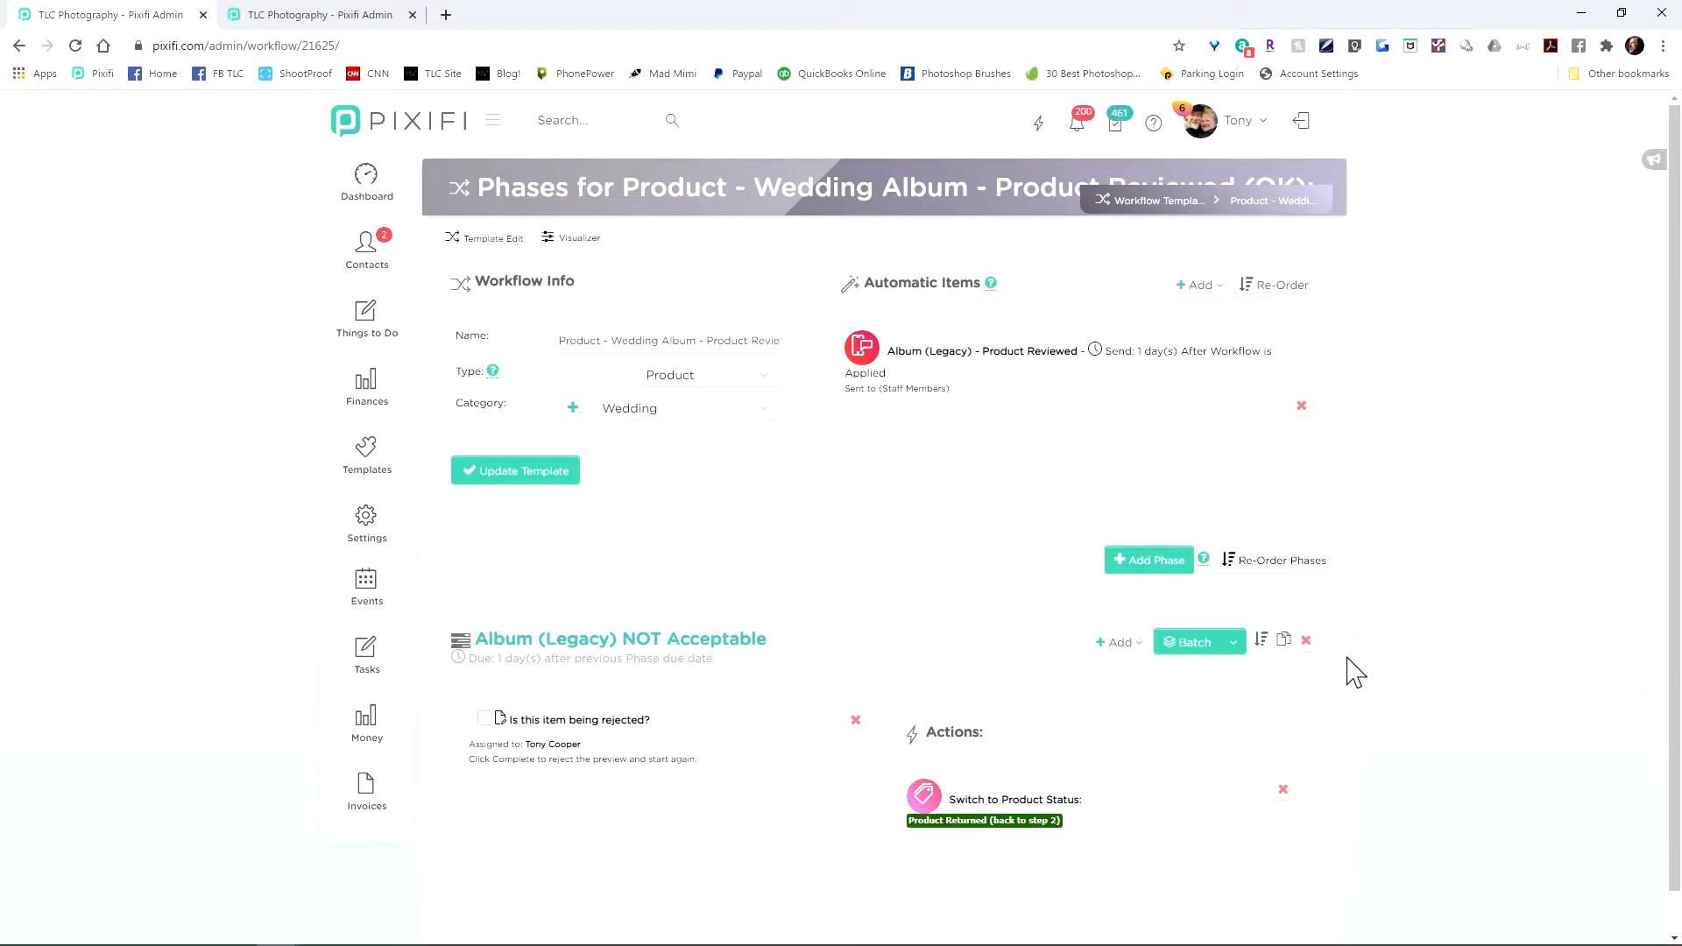
left_click(1314, 642)
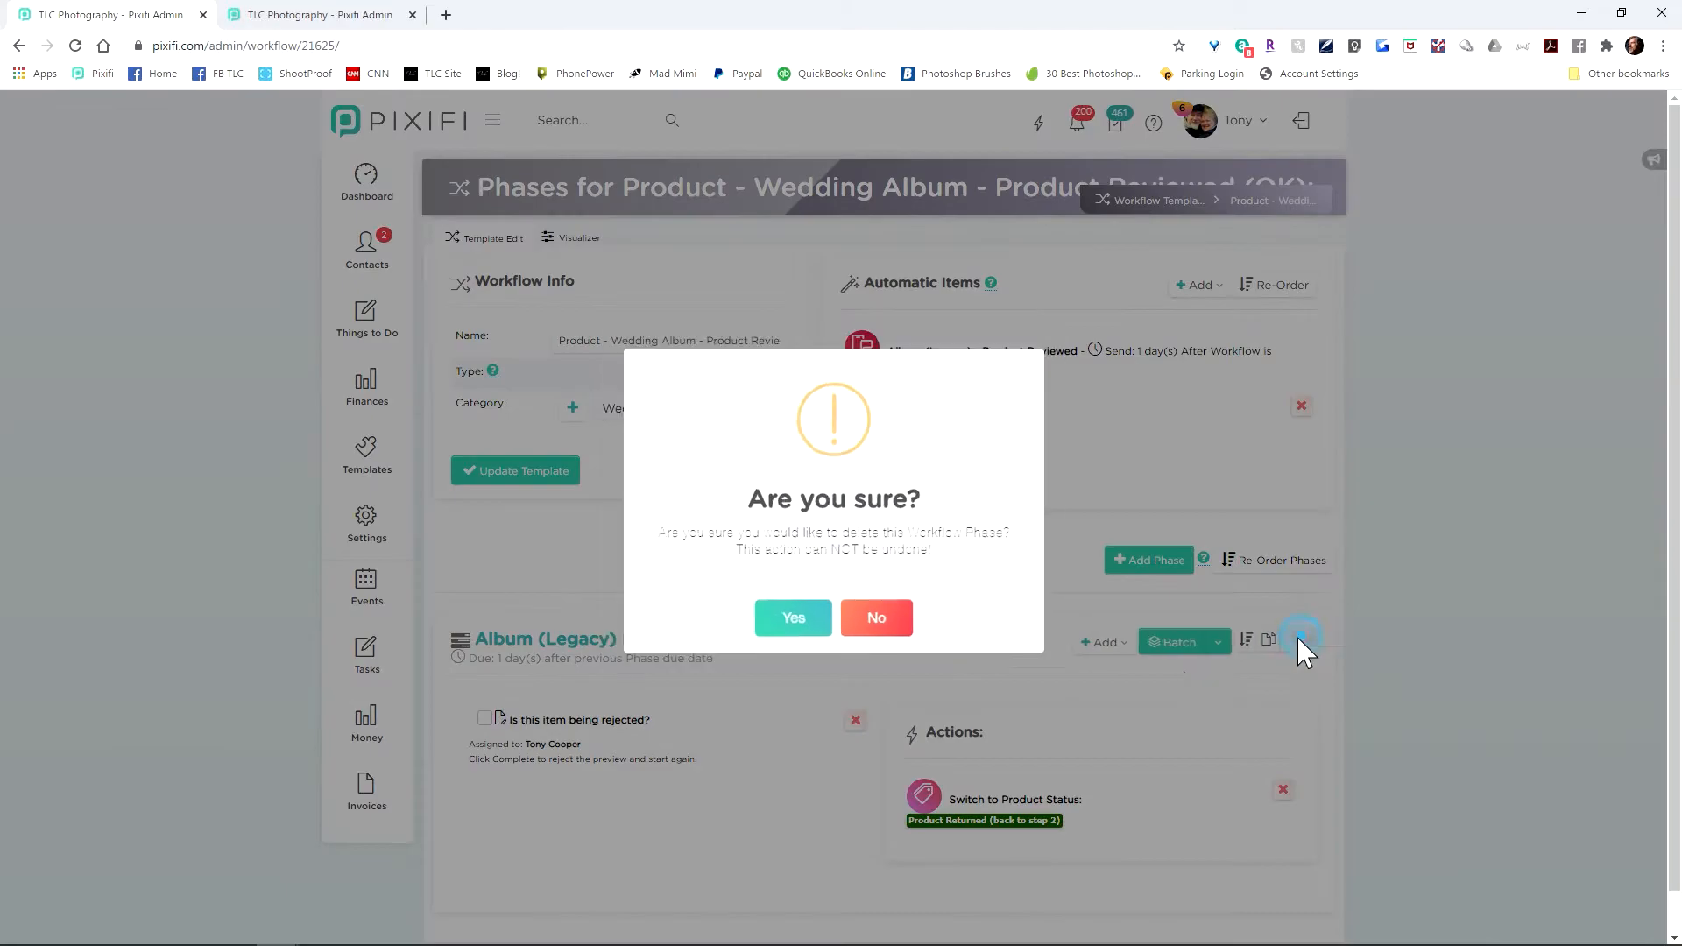
left_click(815, 622)
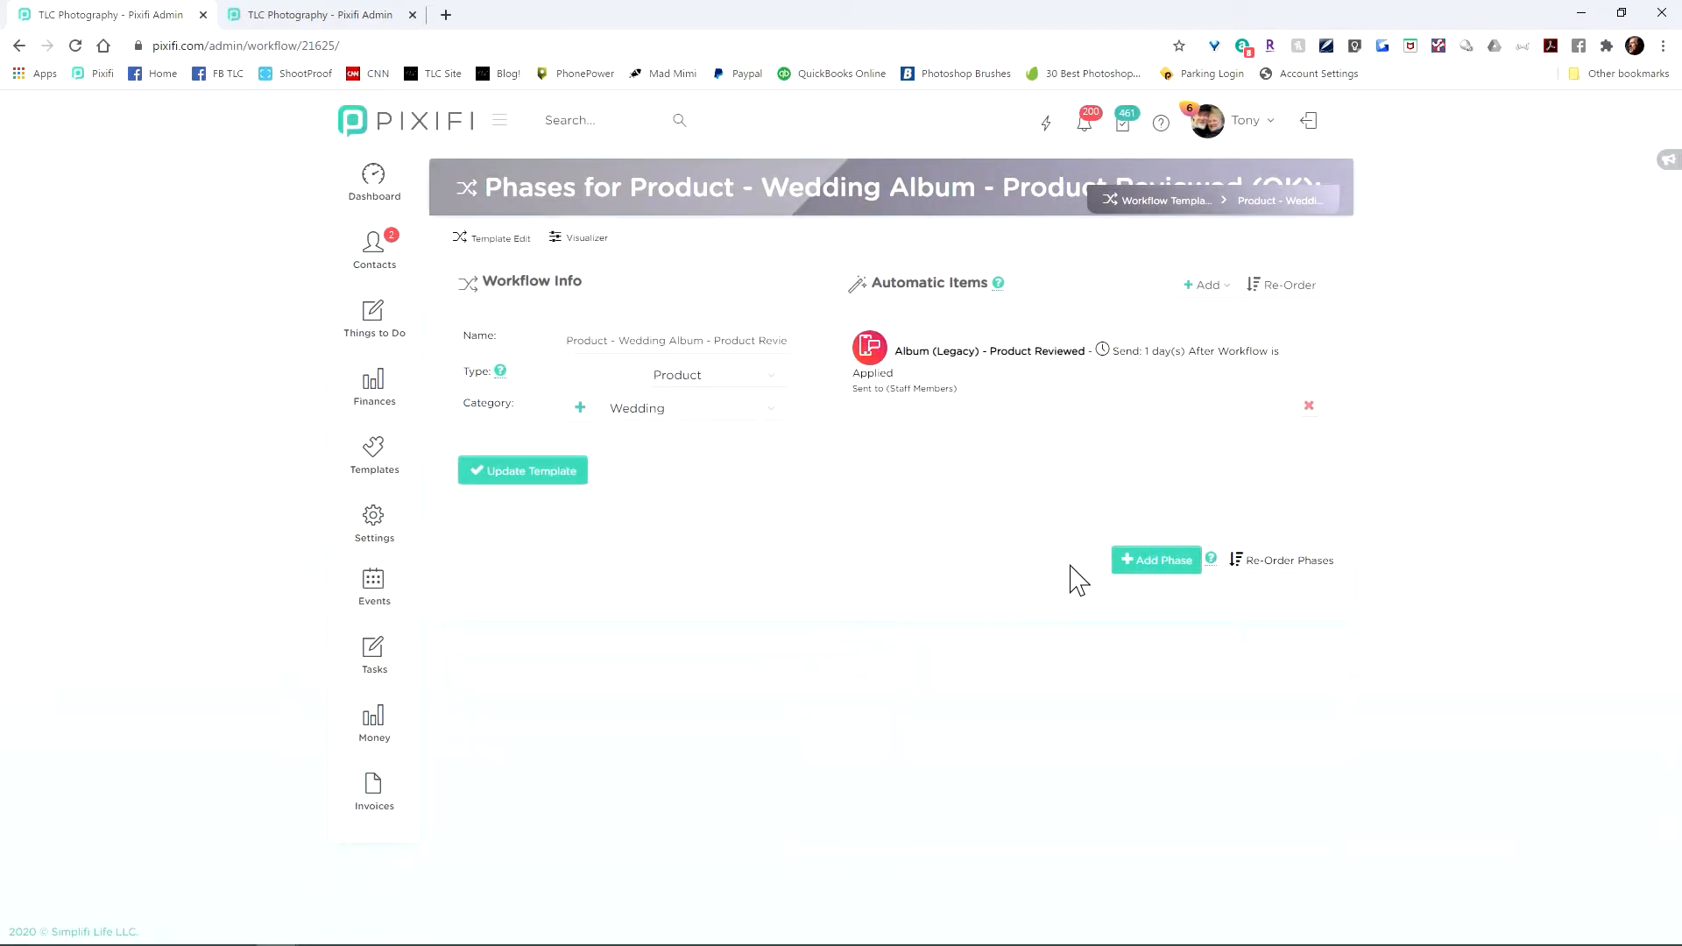
Add a phase named "Phase One: Has the Product Arrived?" due 2 days after the workflow is applied, and save it
left_click(1150, 565)
left_click(832, 464)
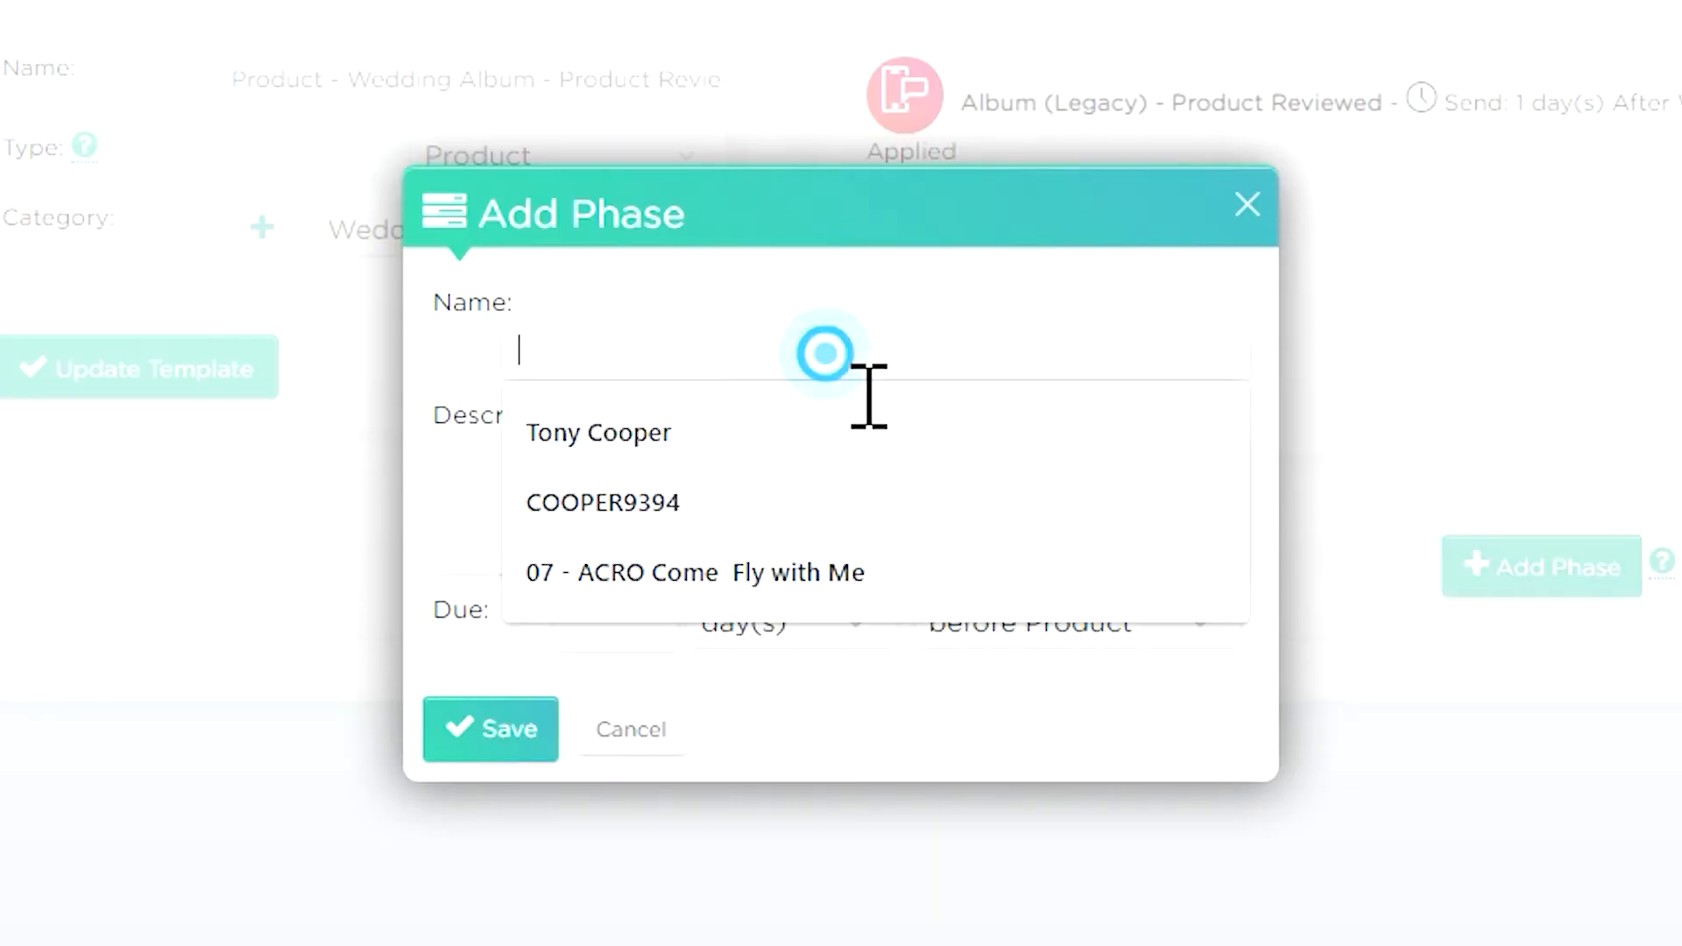
type("Phase One: Has the Product Arrived?")
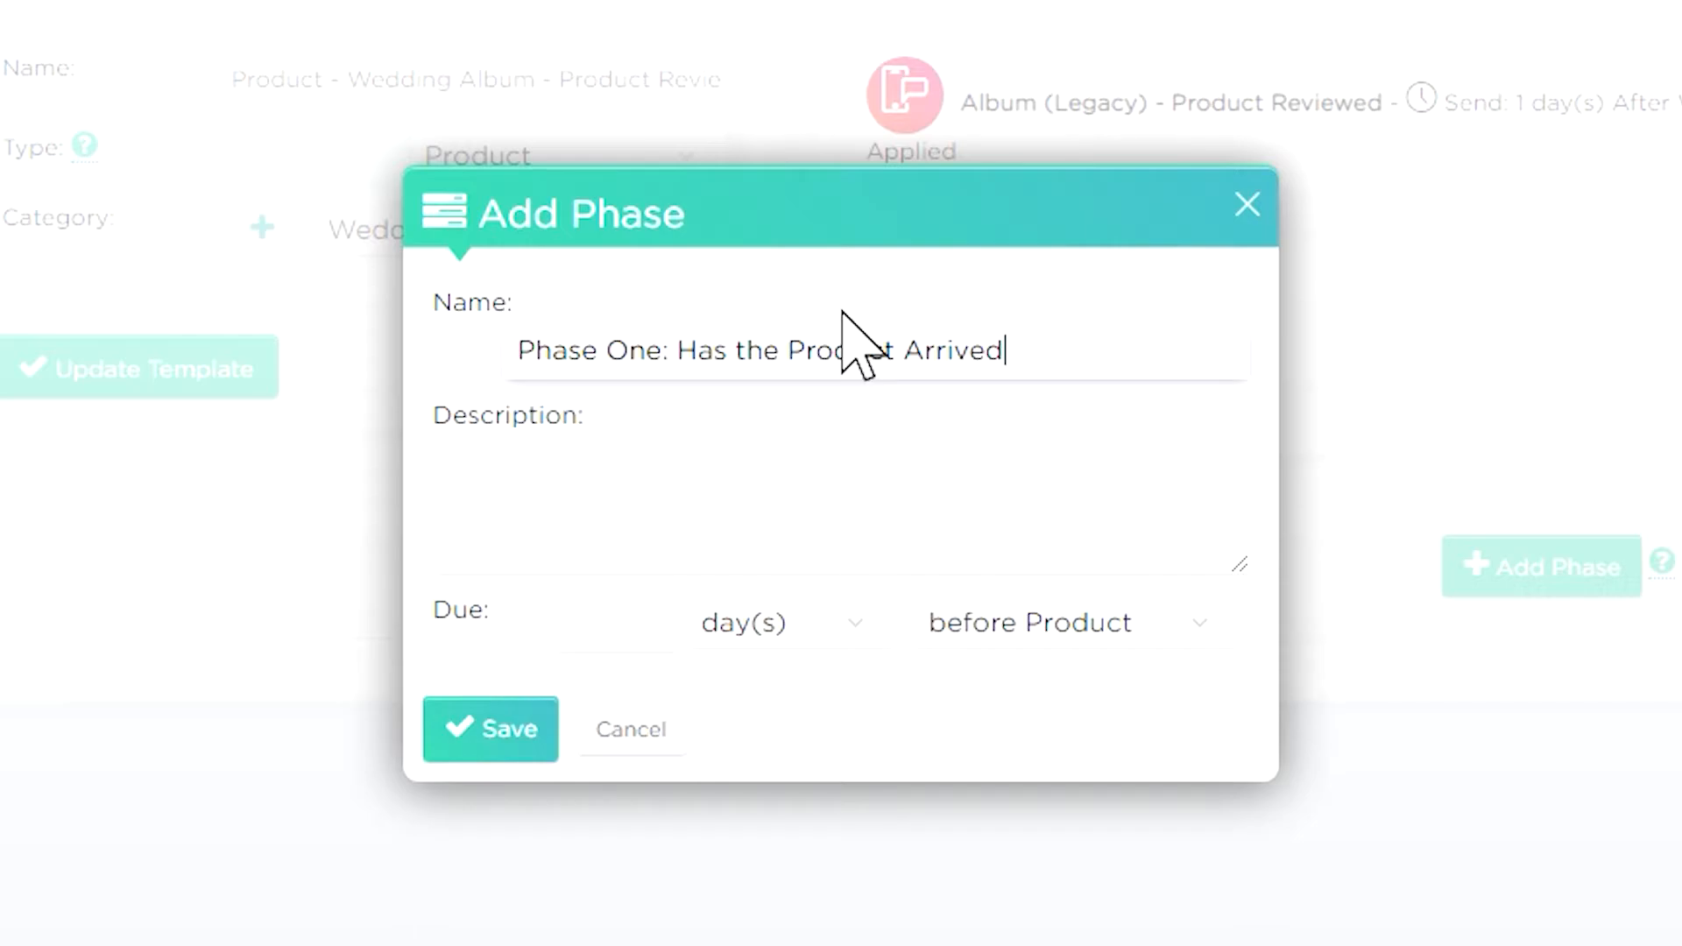
left_click(644, 644)
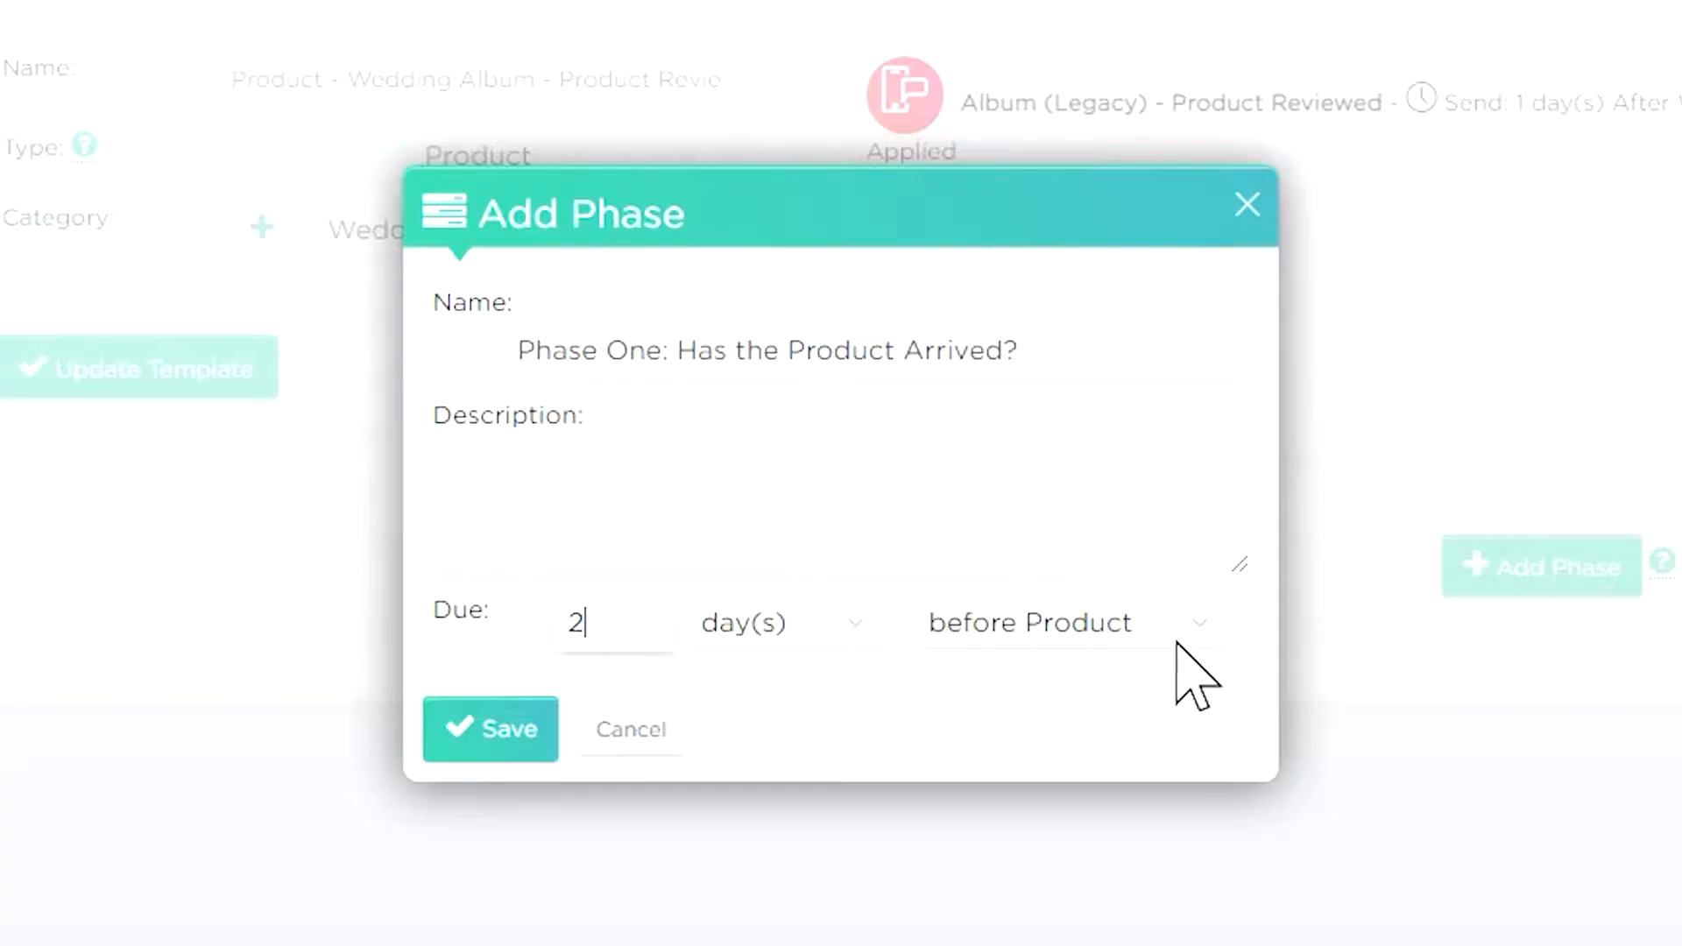
left_click(1197, 624)
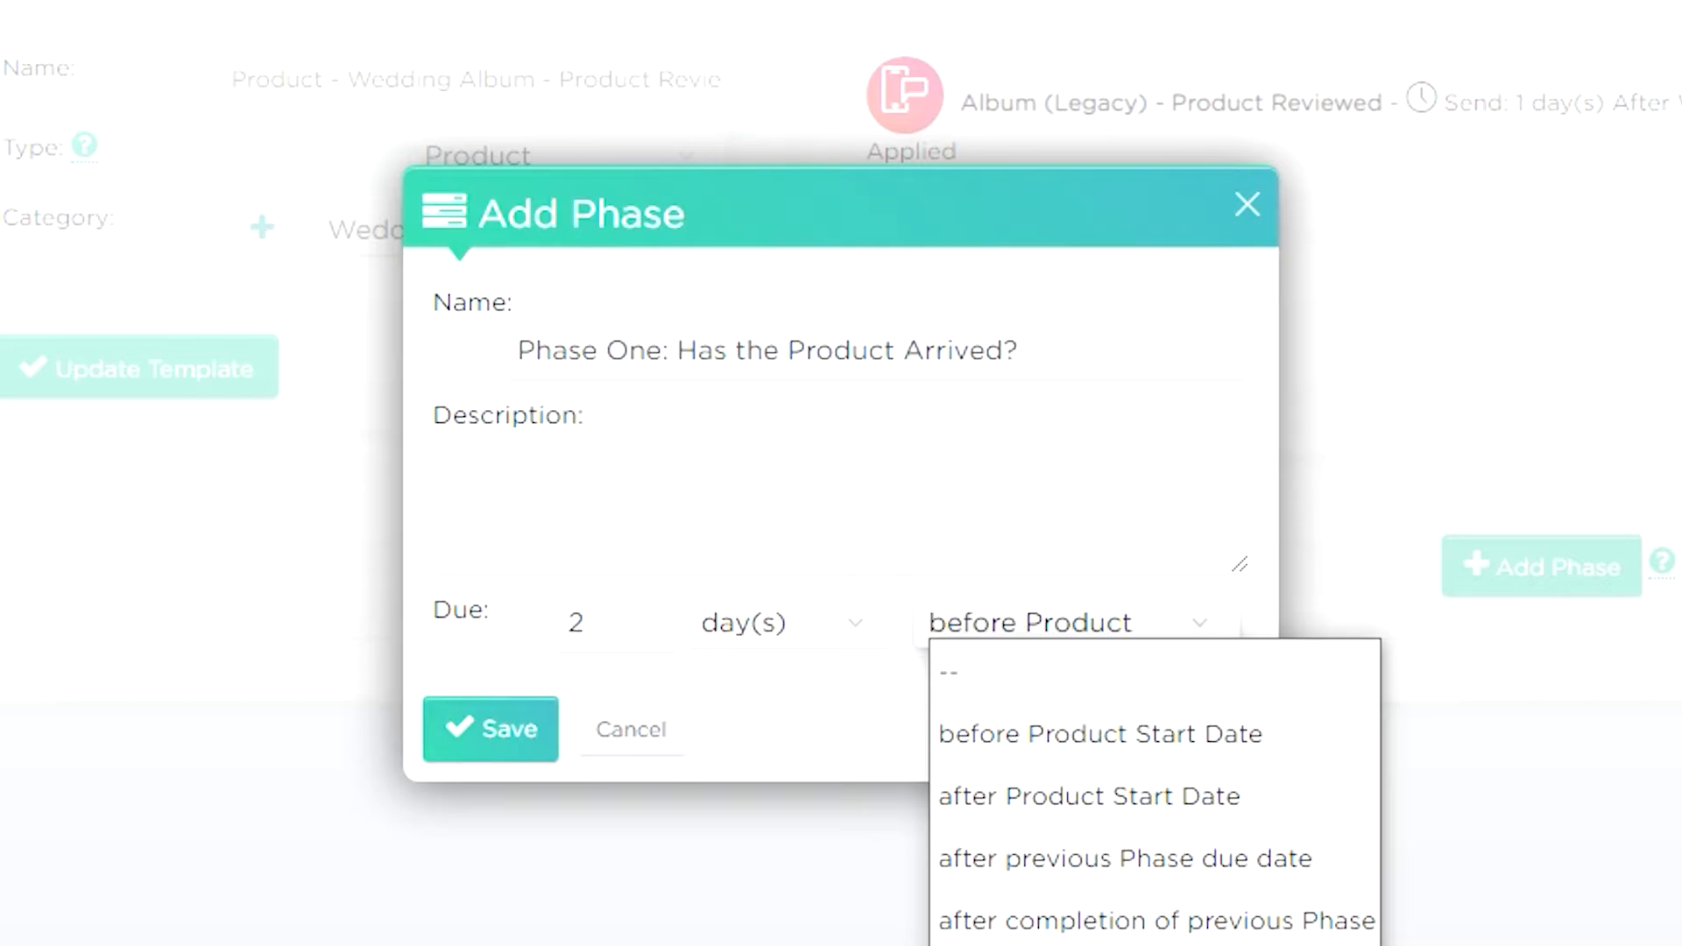
left_click(1051, 944)
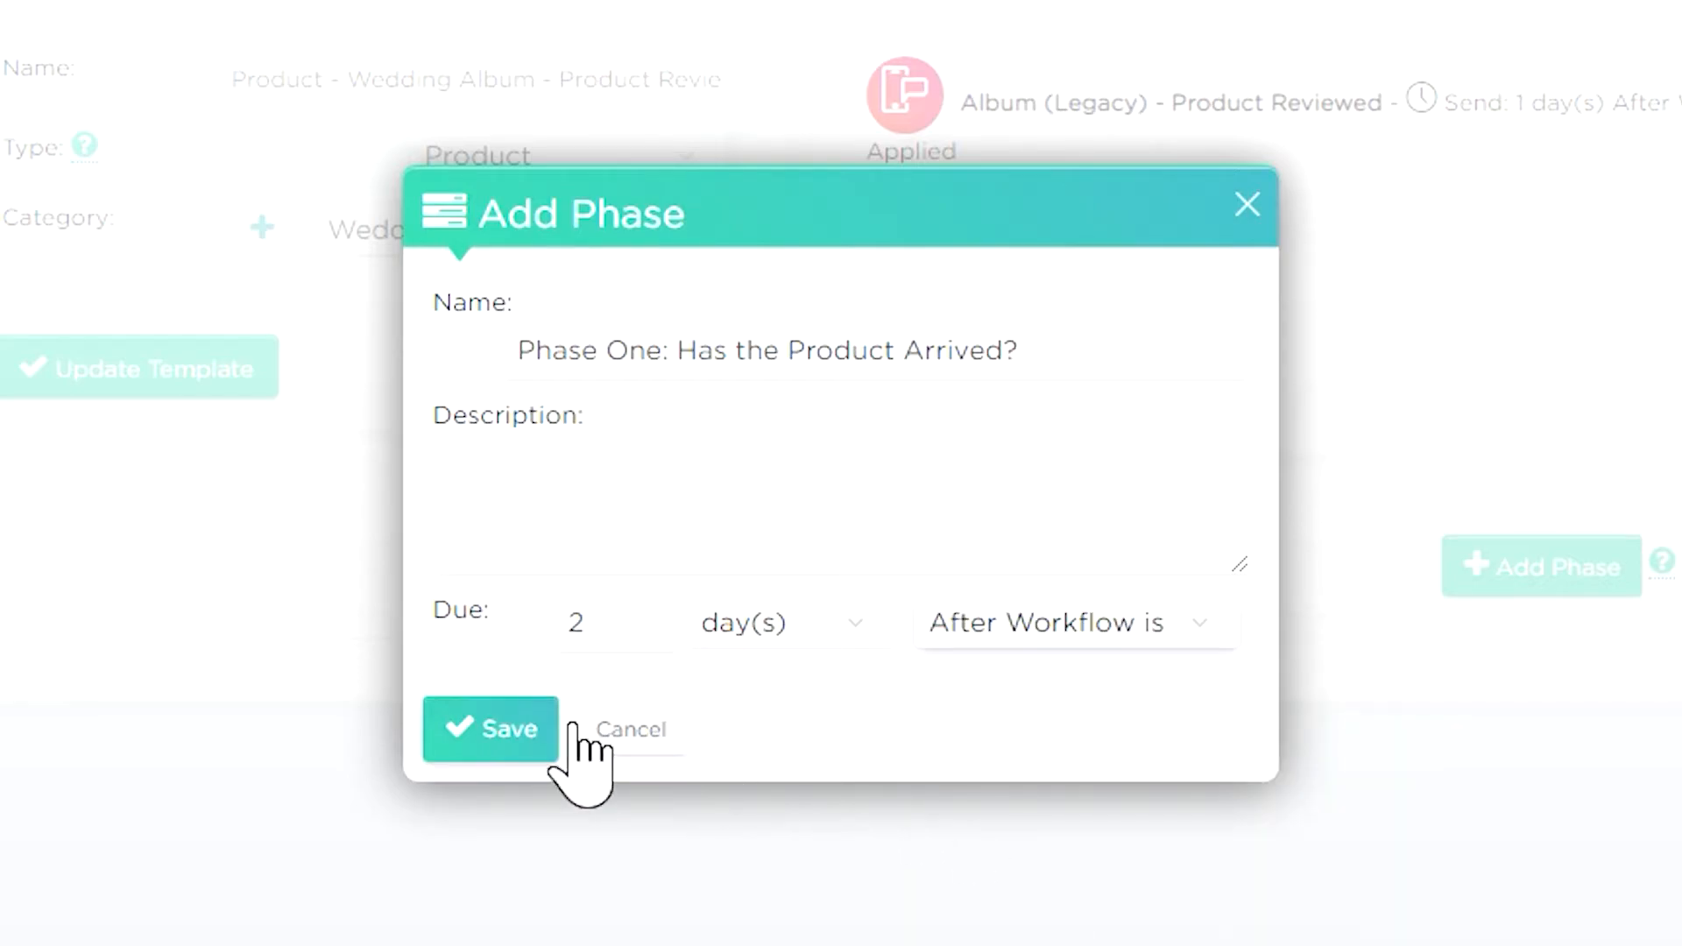
left_click(540, 723)
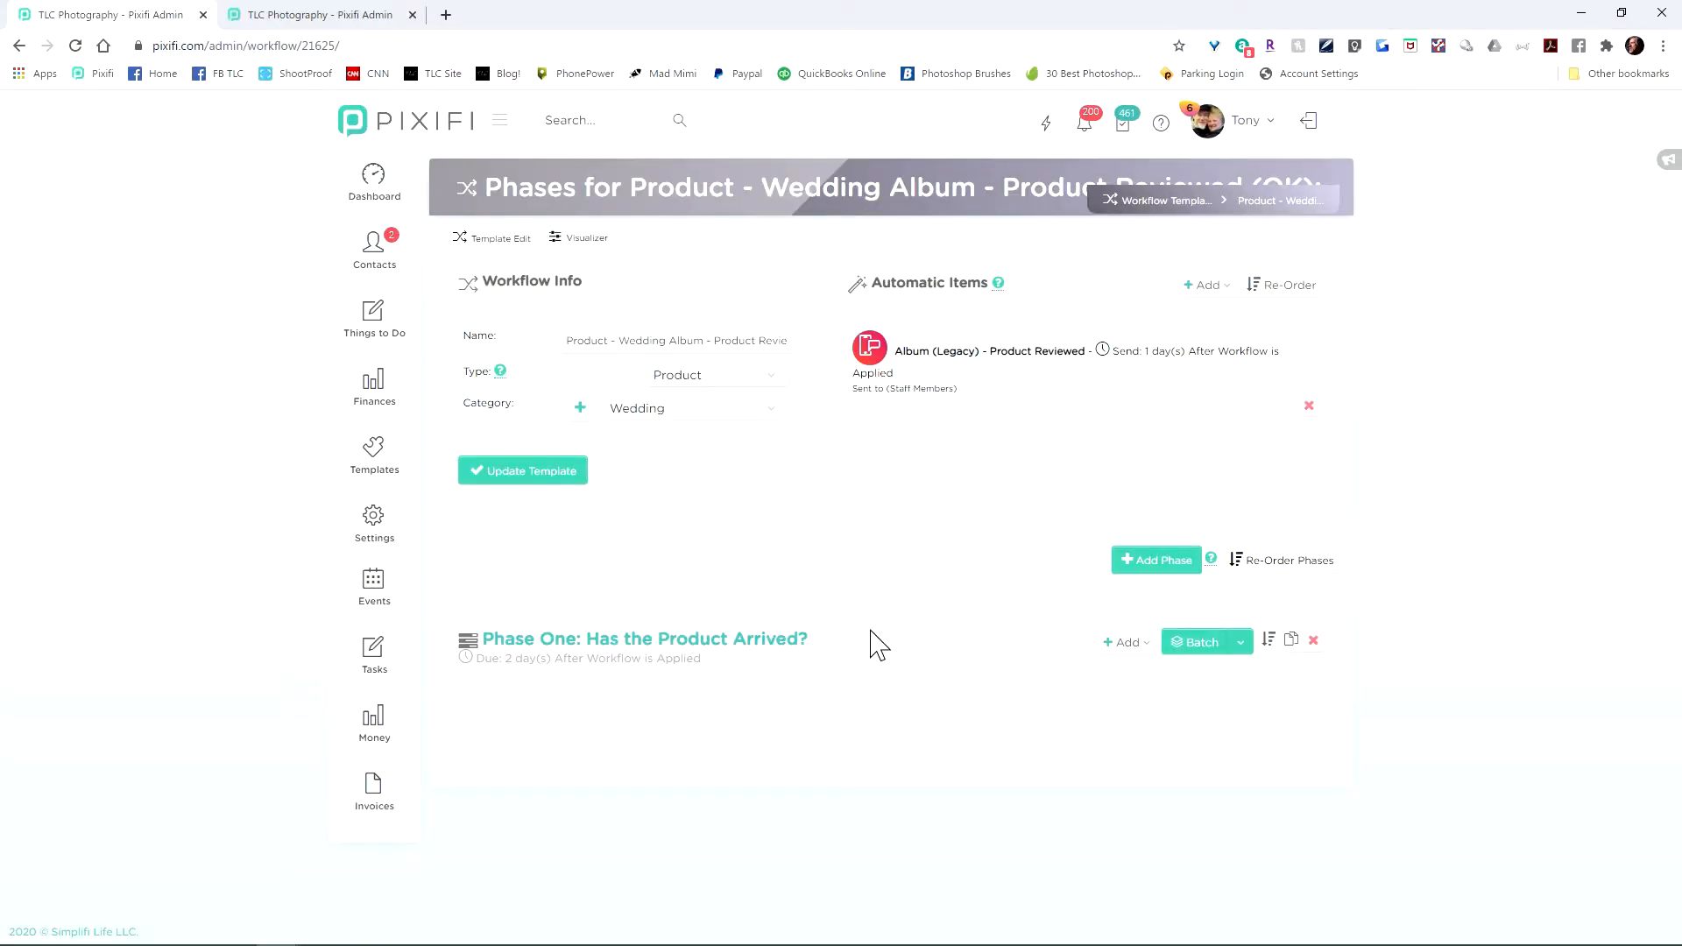
Add a task to the arrival phase in the Studio Tasks category, named "Question: Has this album arrived?"
left_click(1128, 642)
left_click(1055, 681)
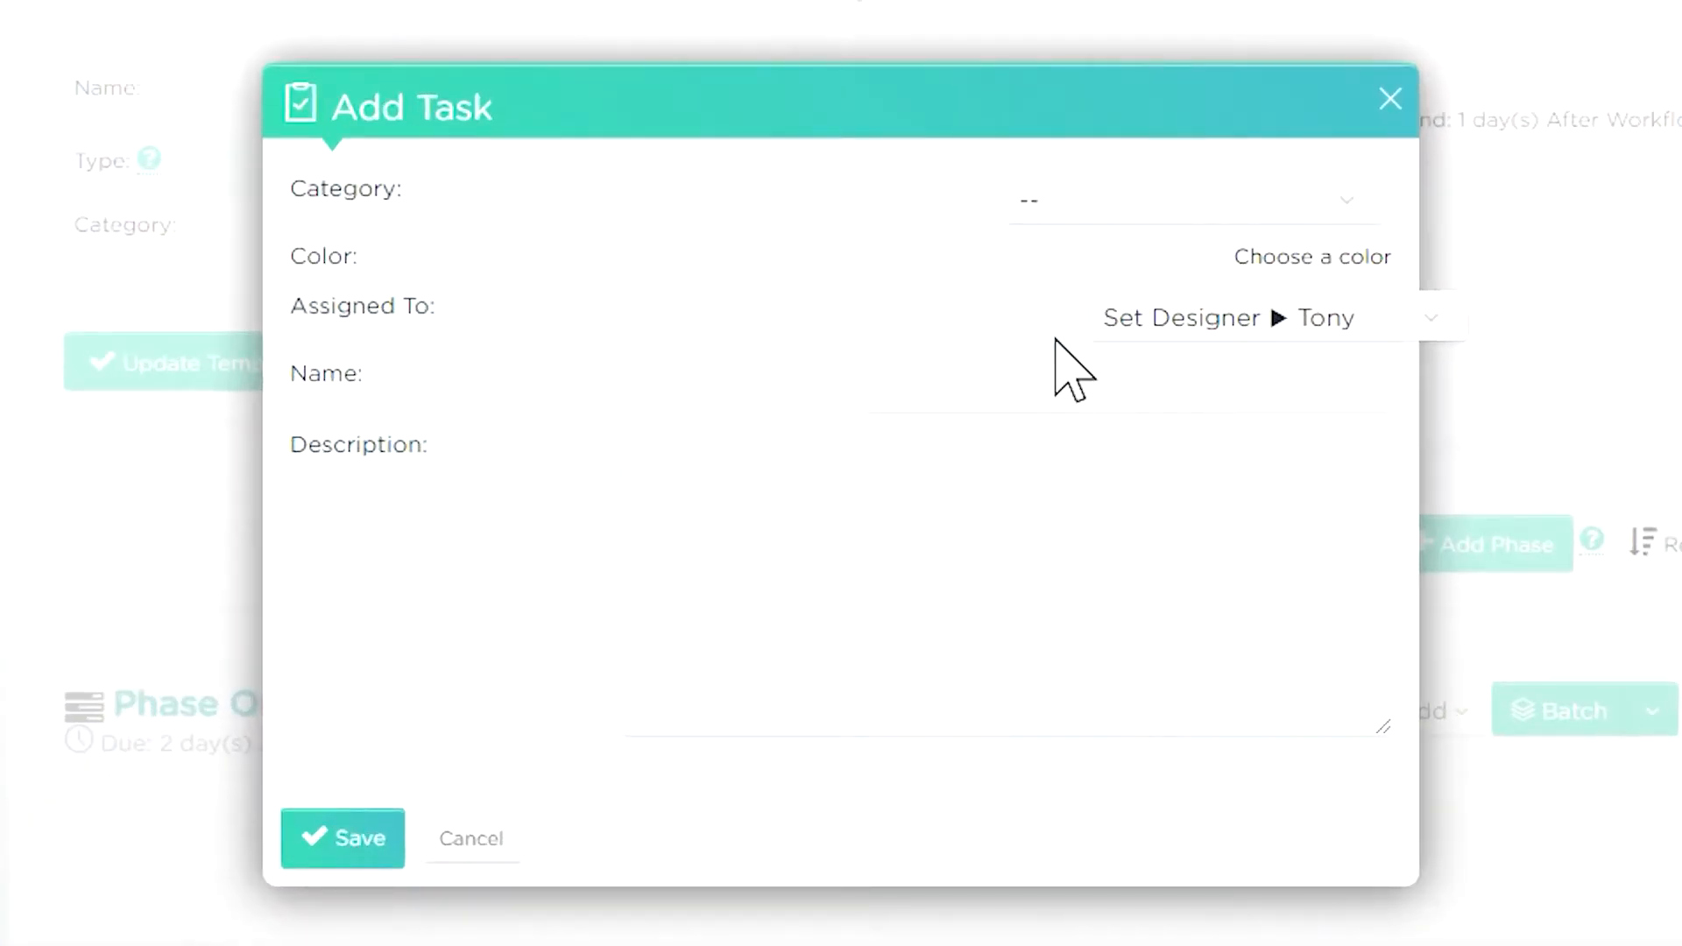
left_click(953, 390)
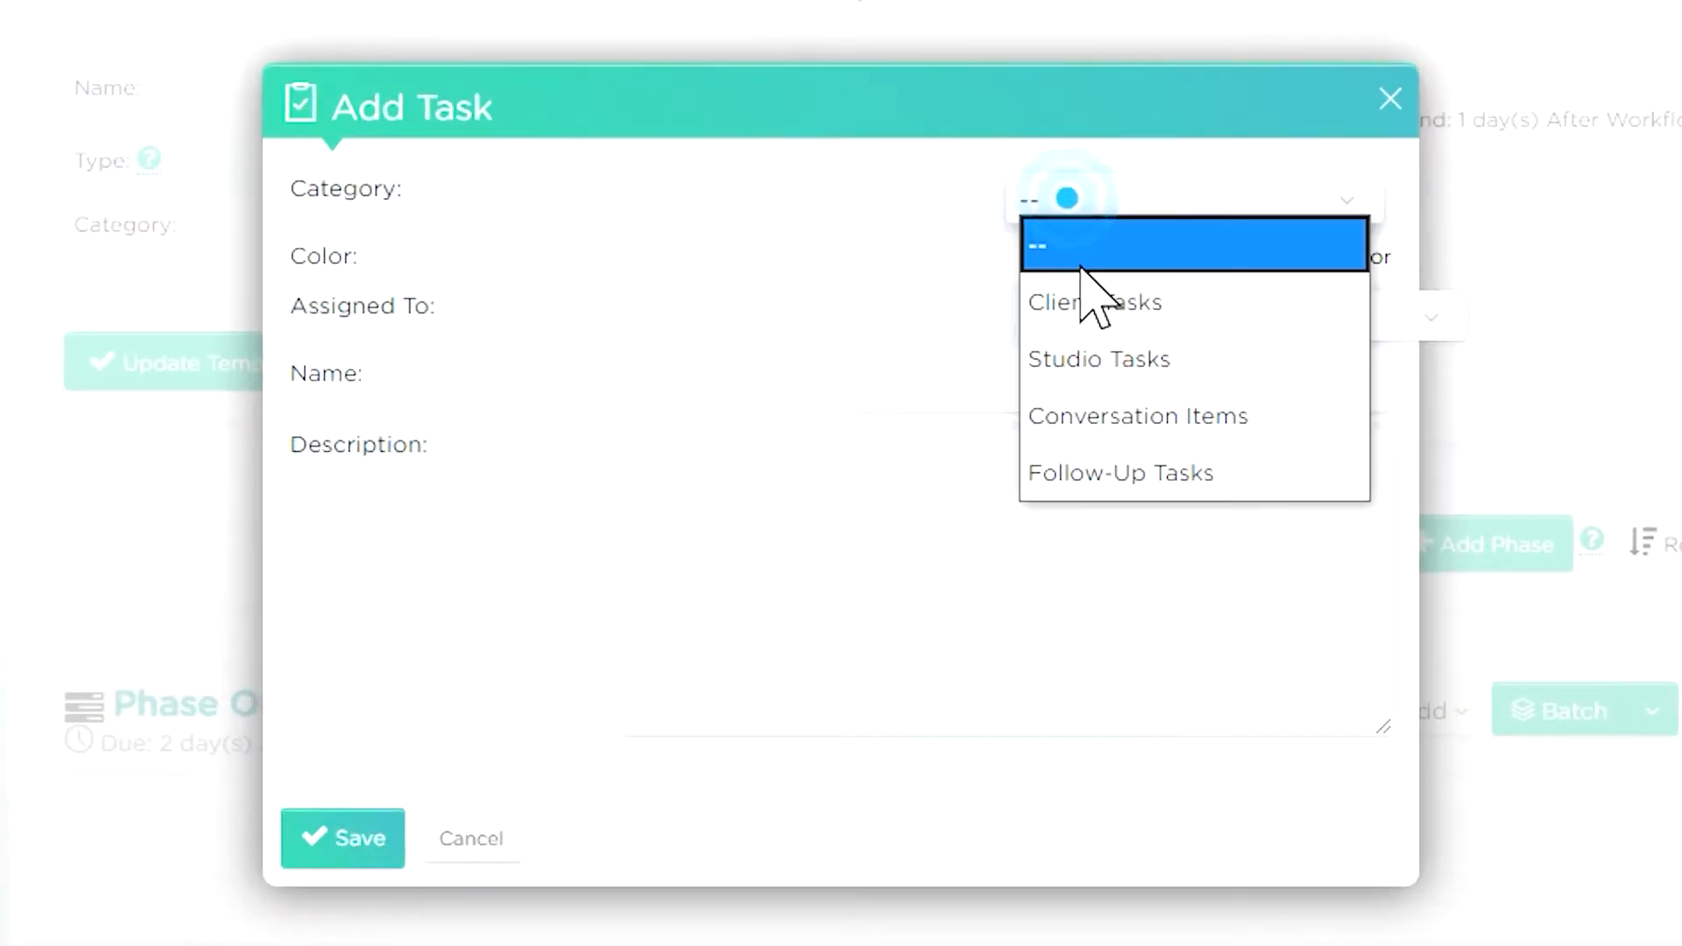
left_click(1086, 360)
left_click(1062, 389)
type("Question:")
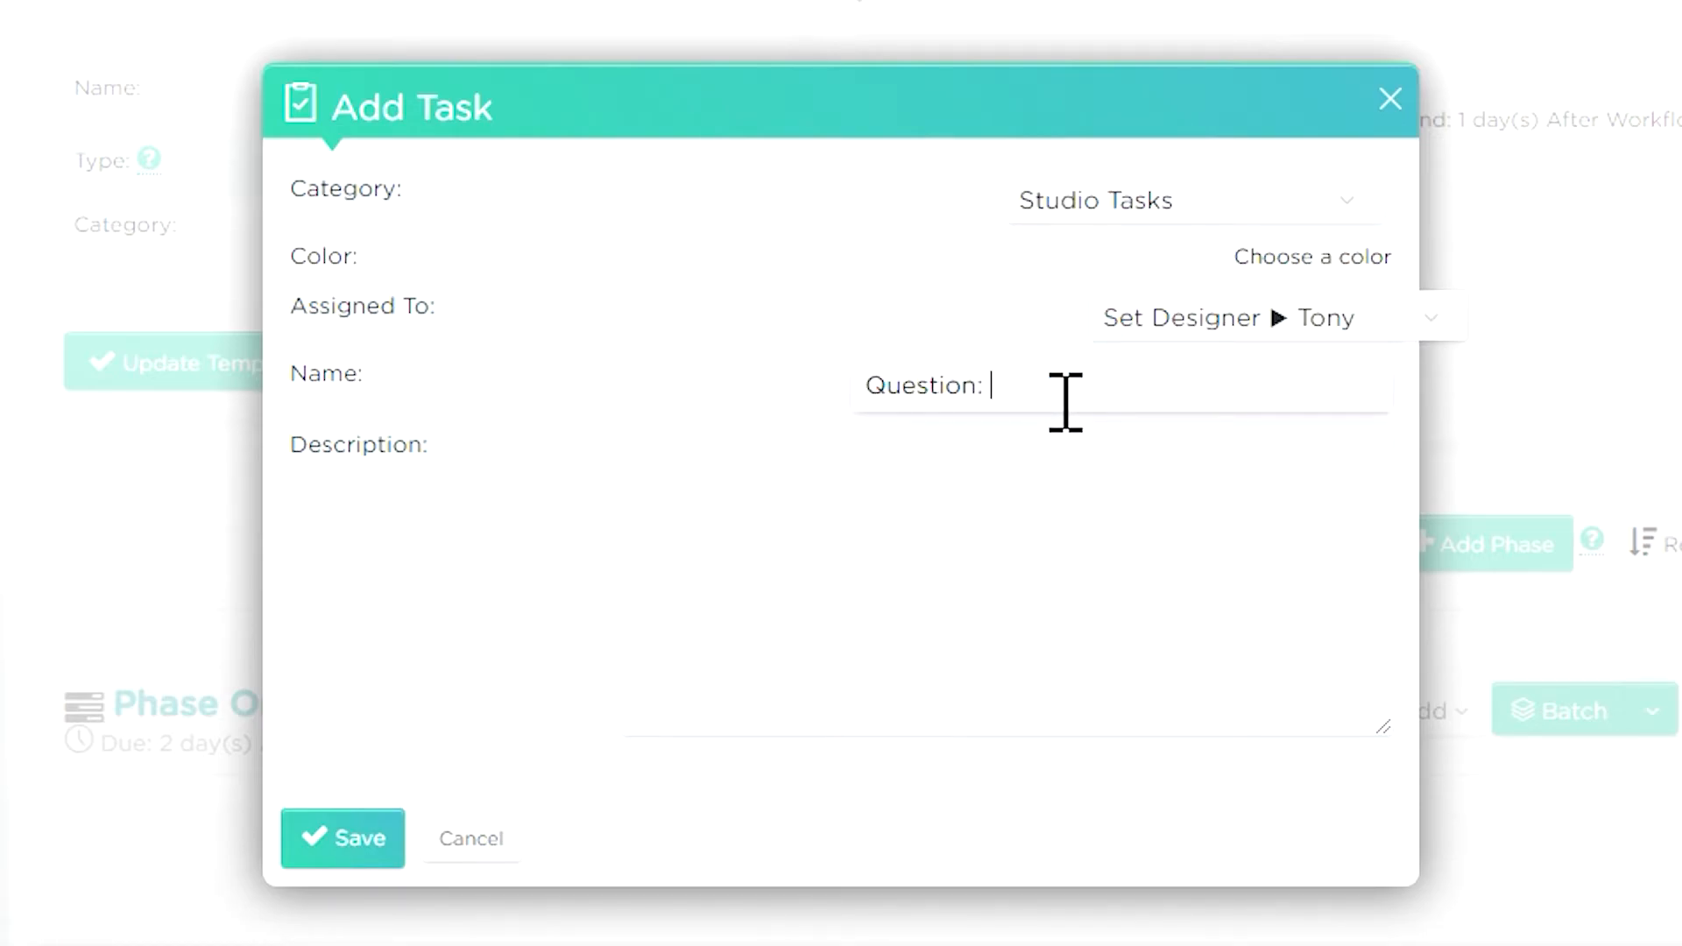
type(" Has this album arrived?")
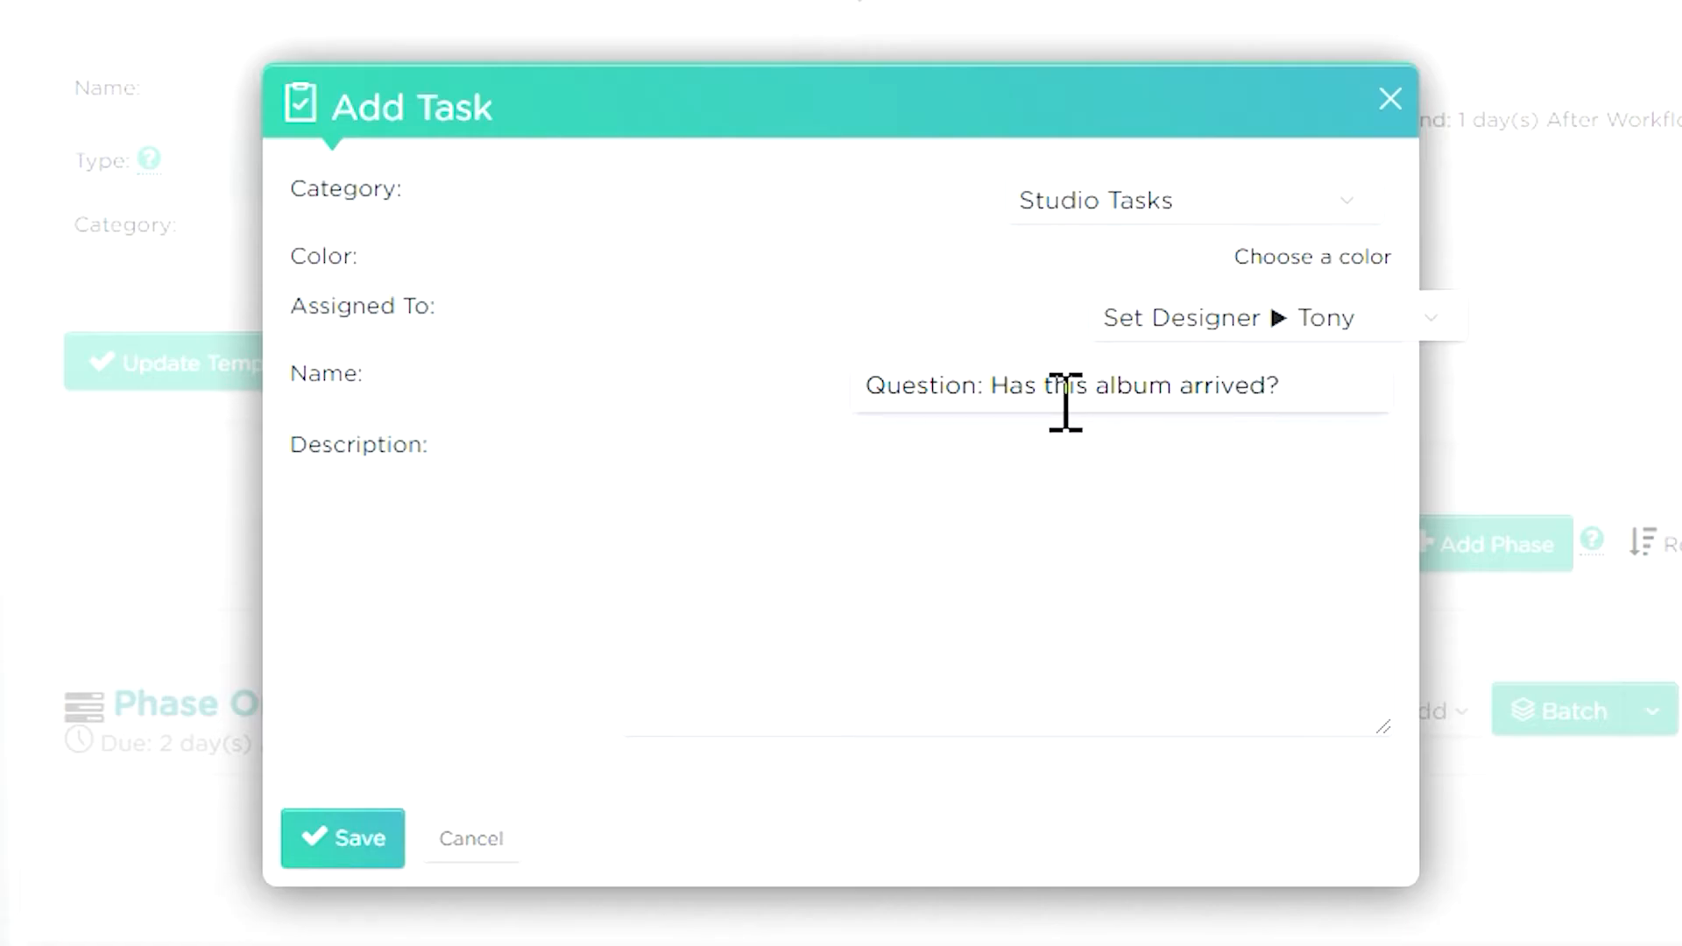
Describe the task with "If this album has arrived, then click Complete. Otherwise, wait." and save it
left_click_drag(1321, 384, 871, 420)
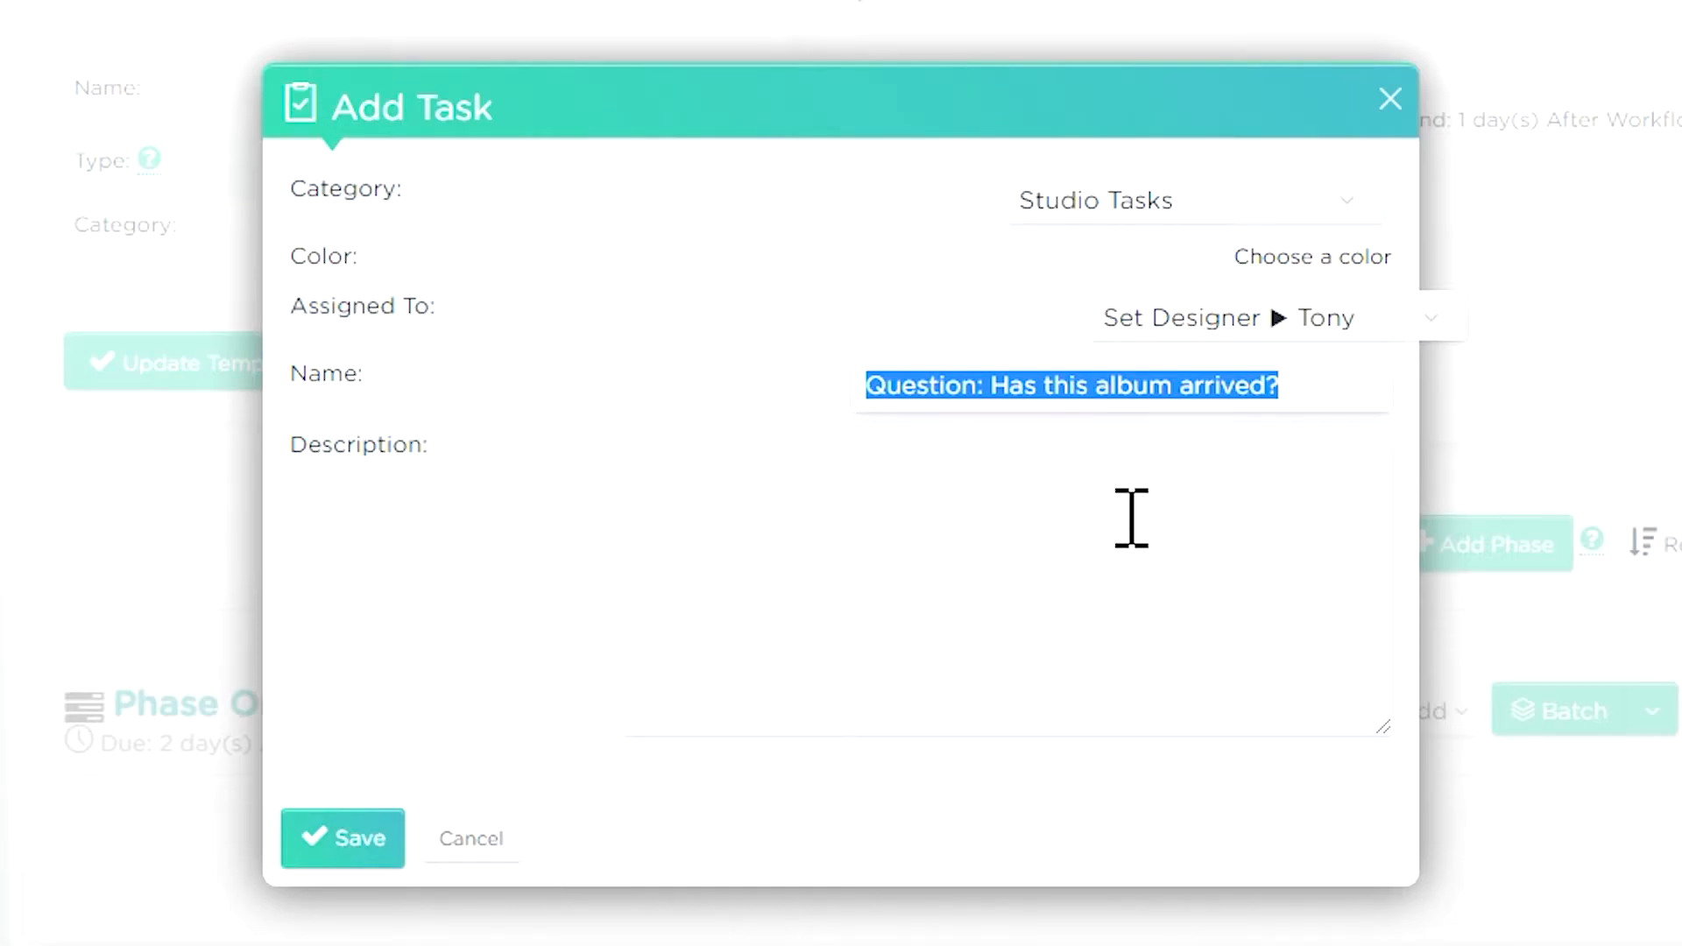
left_click(1131, 518)
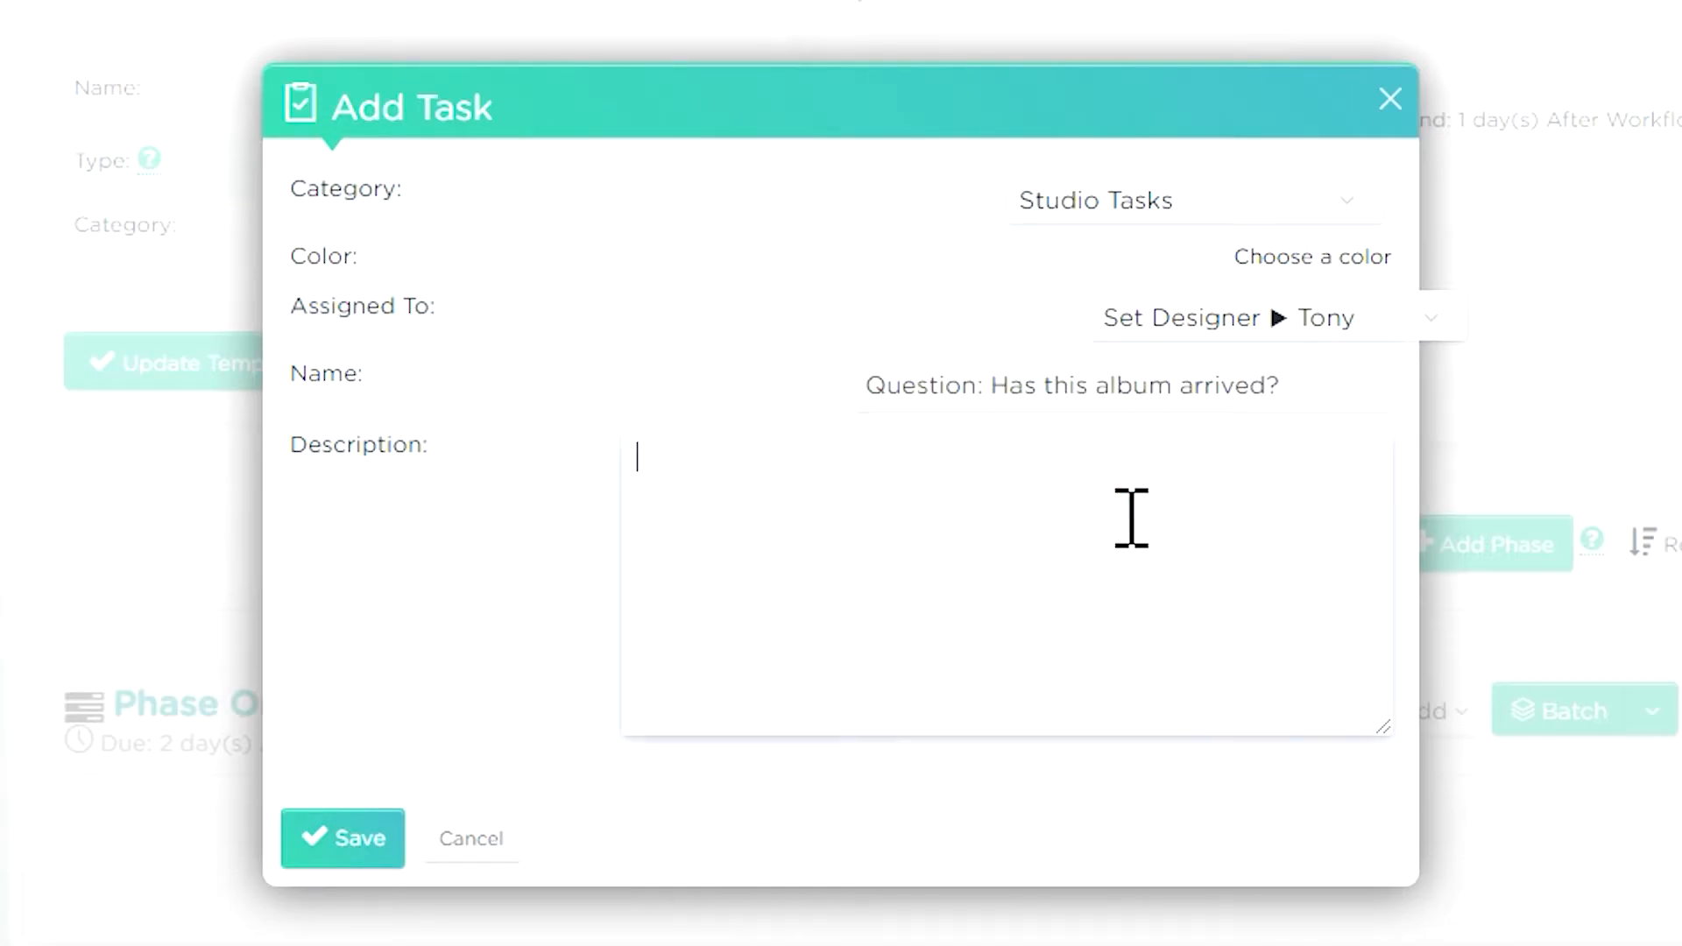
type("If this album has")
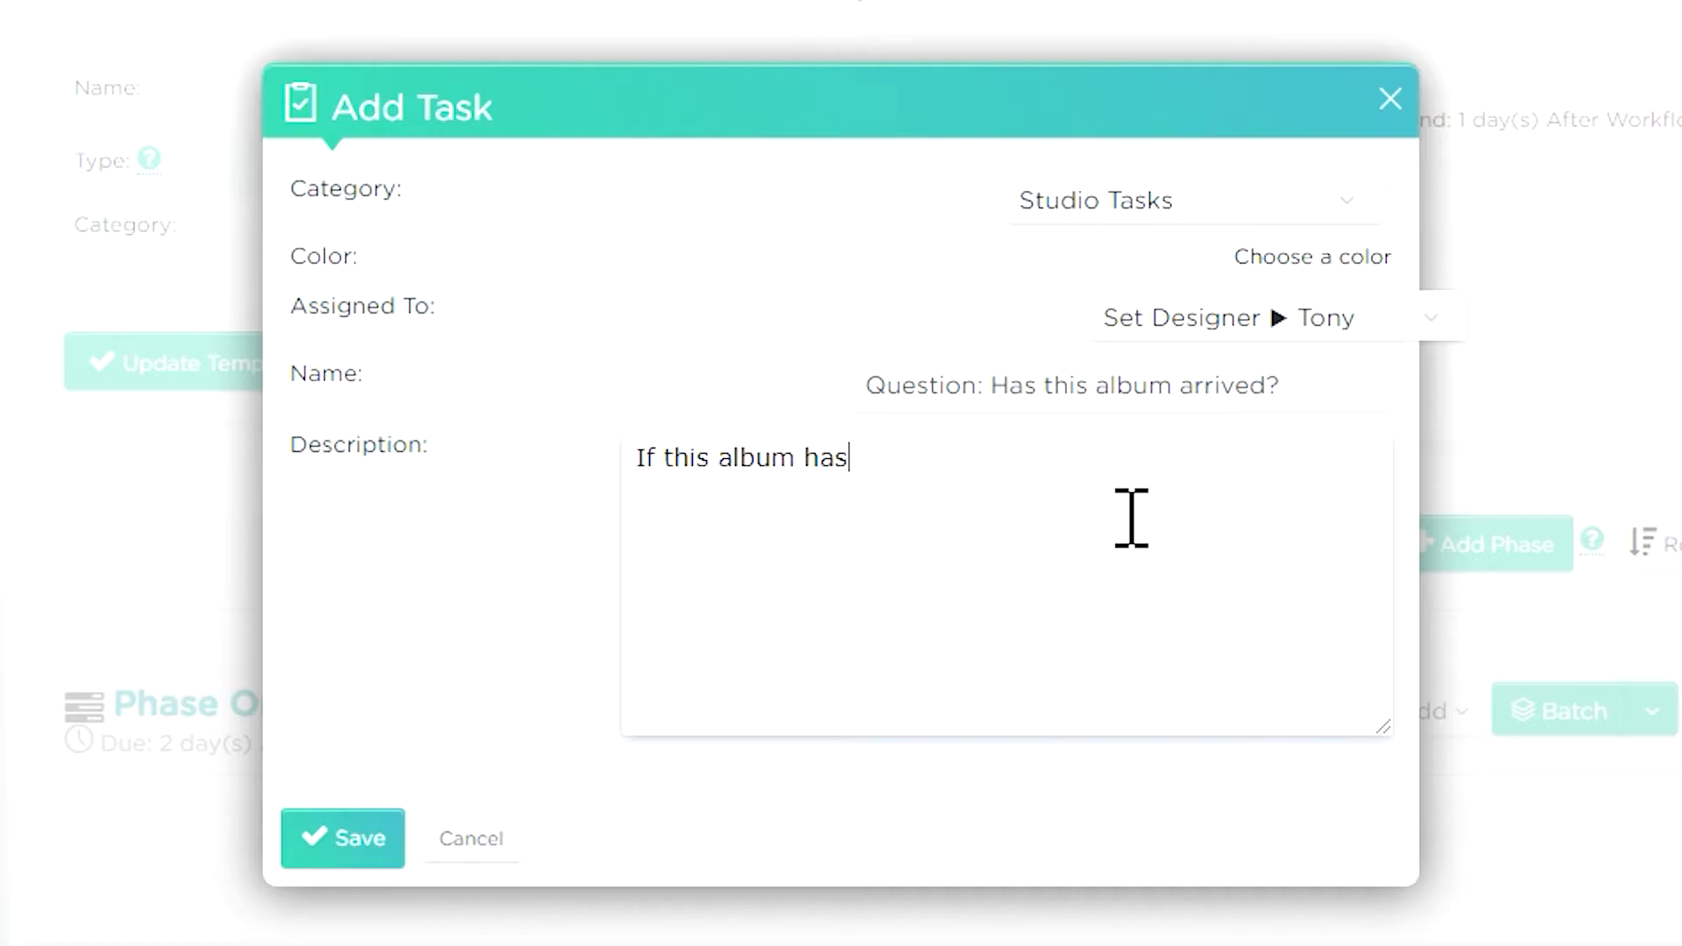
type(" arrived, then")
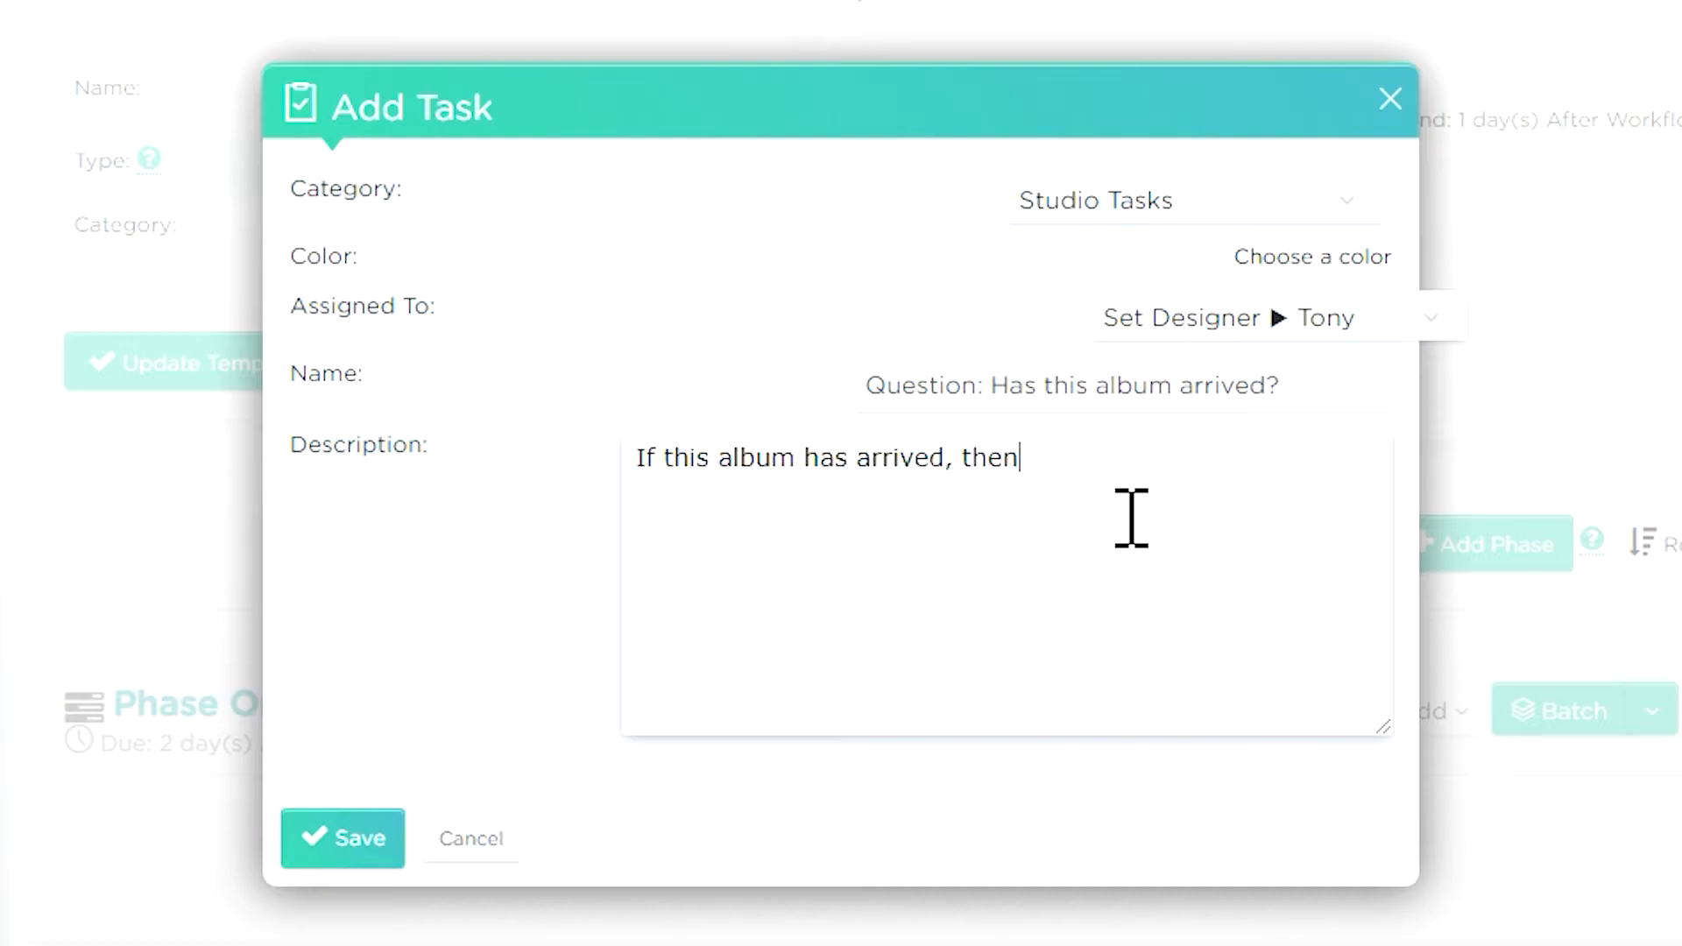
type(" click Complete.  O")
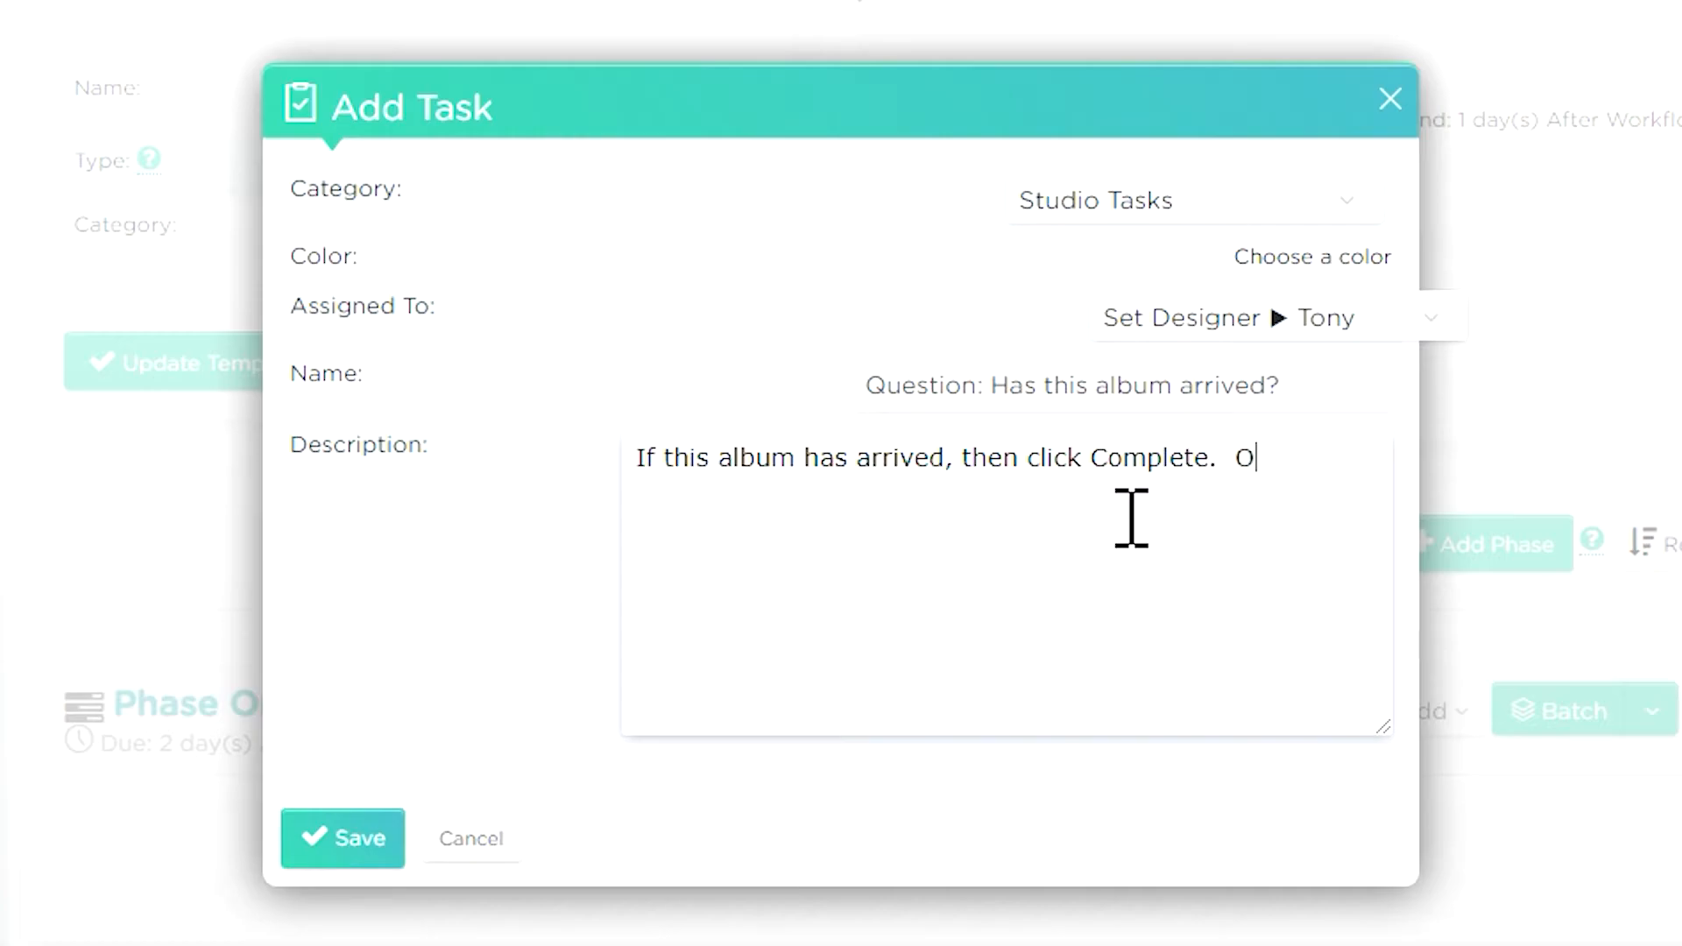
type("thwrwise, wait.")
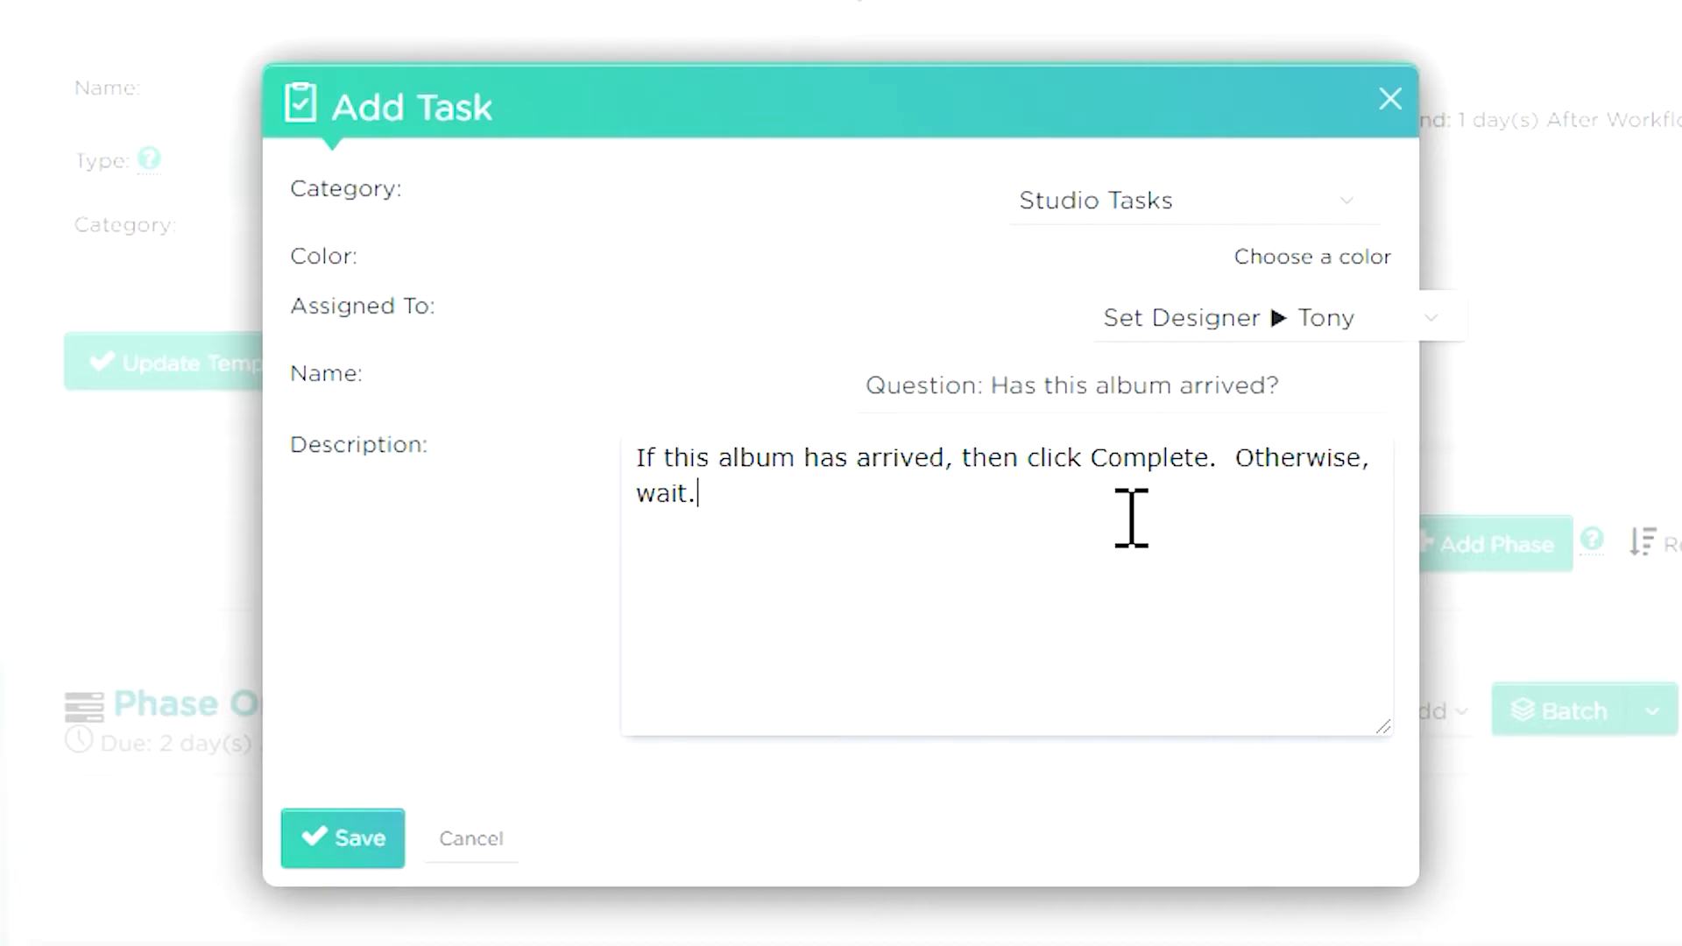
left_click(386, 845)
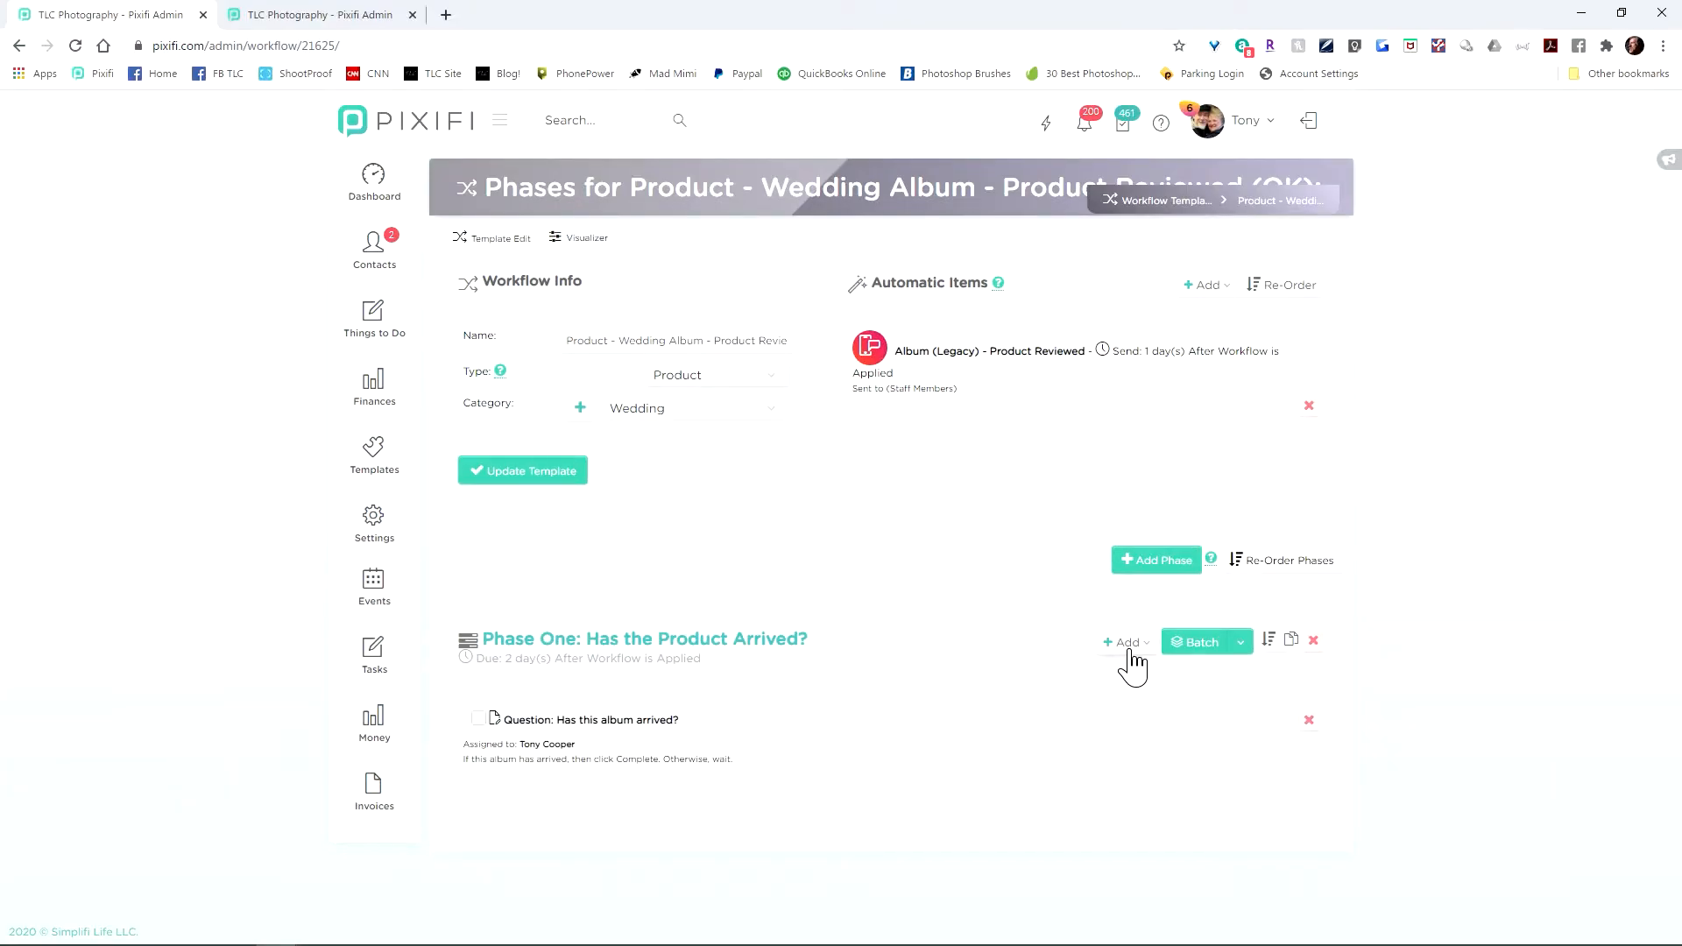
Add an action to the arrival phase that switches the product status to Product Ready for Packaging, and save it
left_click(1155, 649)
left_click(1062, 848)
left_click(912, 543)
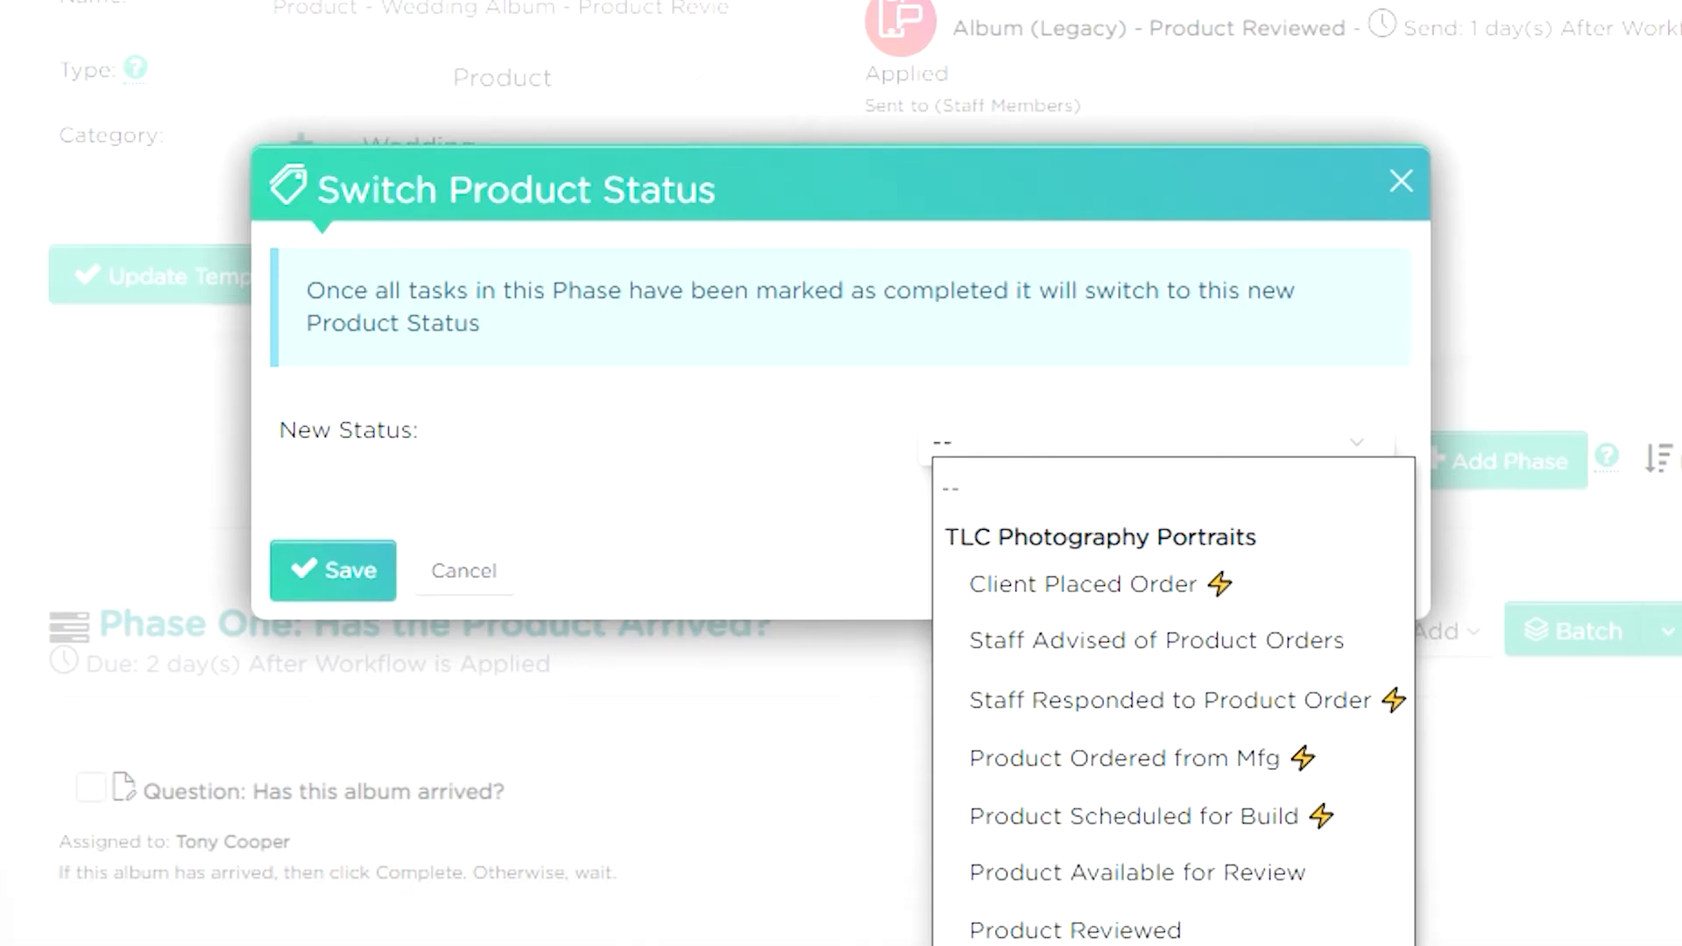
left_click(1087, 945)
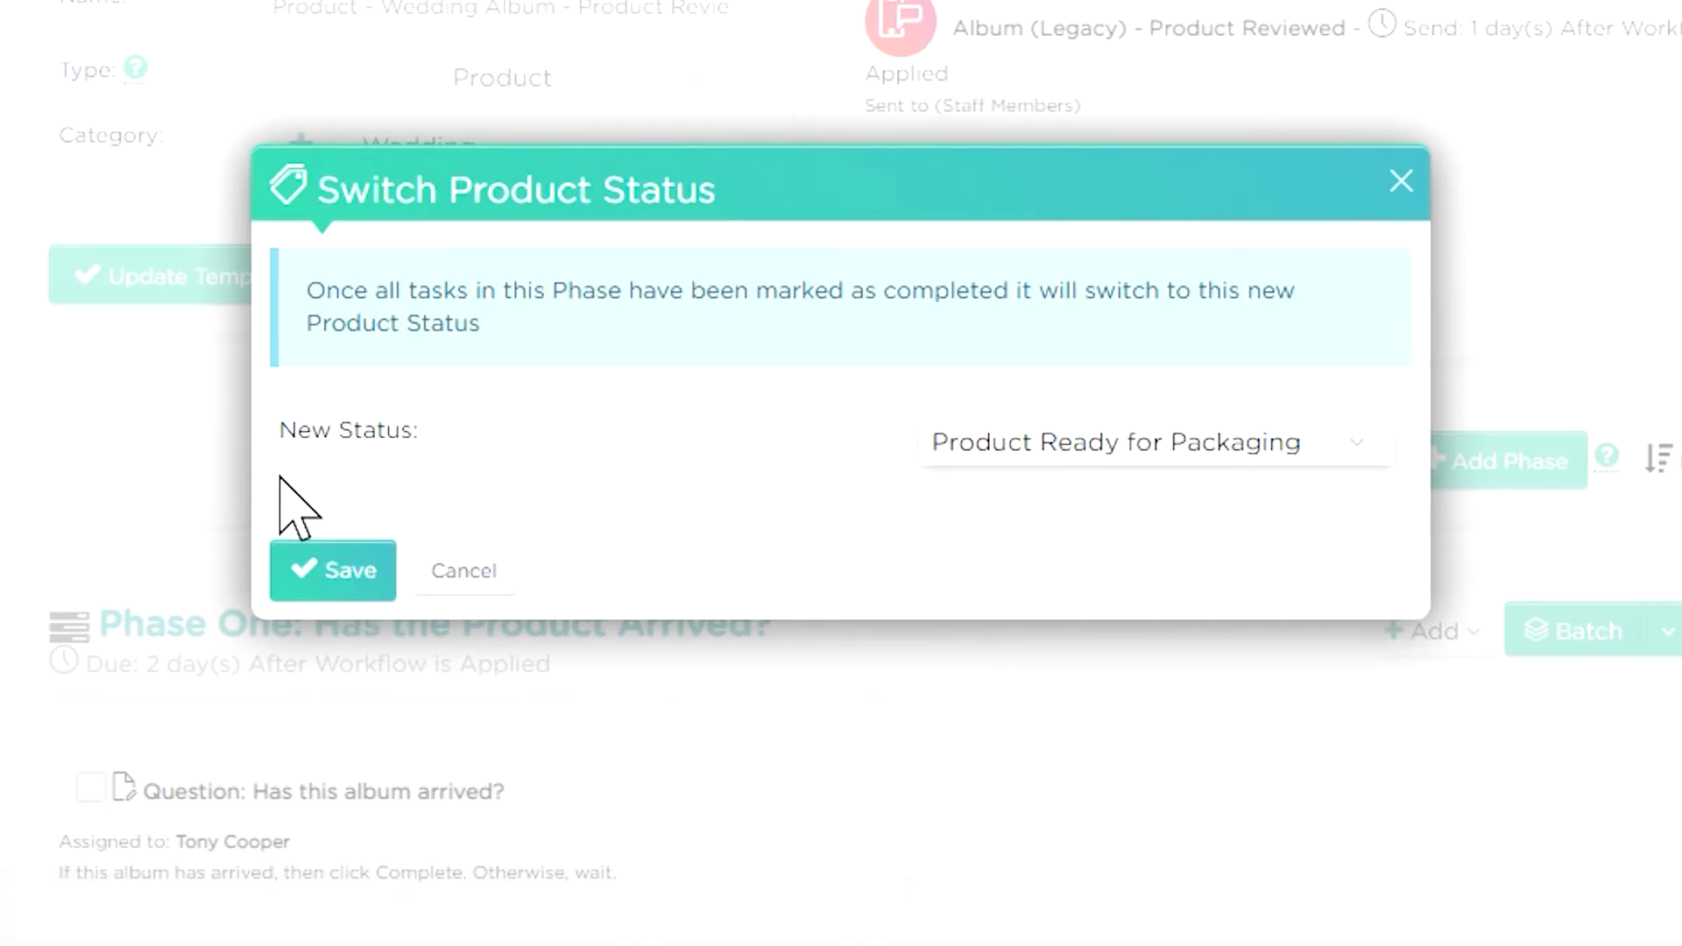
left_click(359, 565)
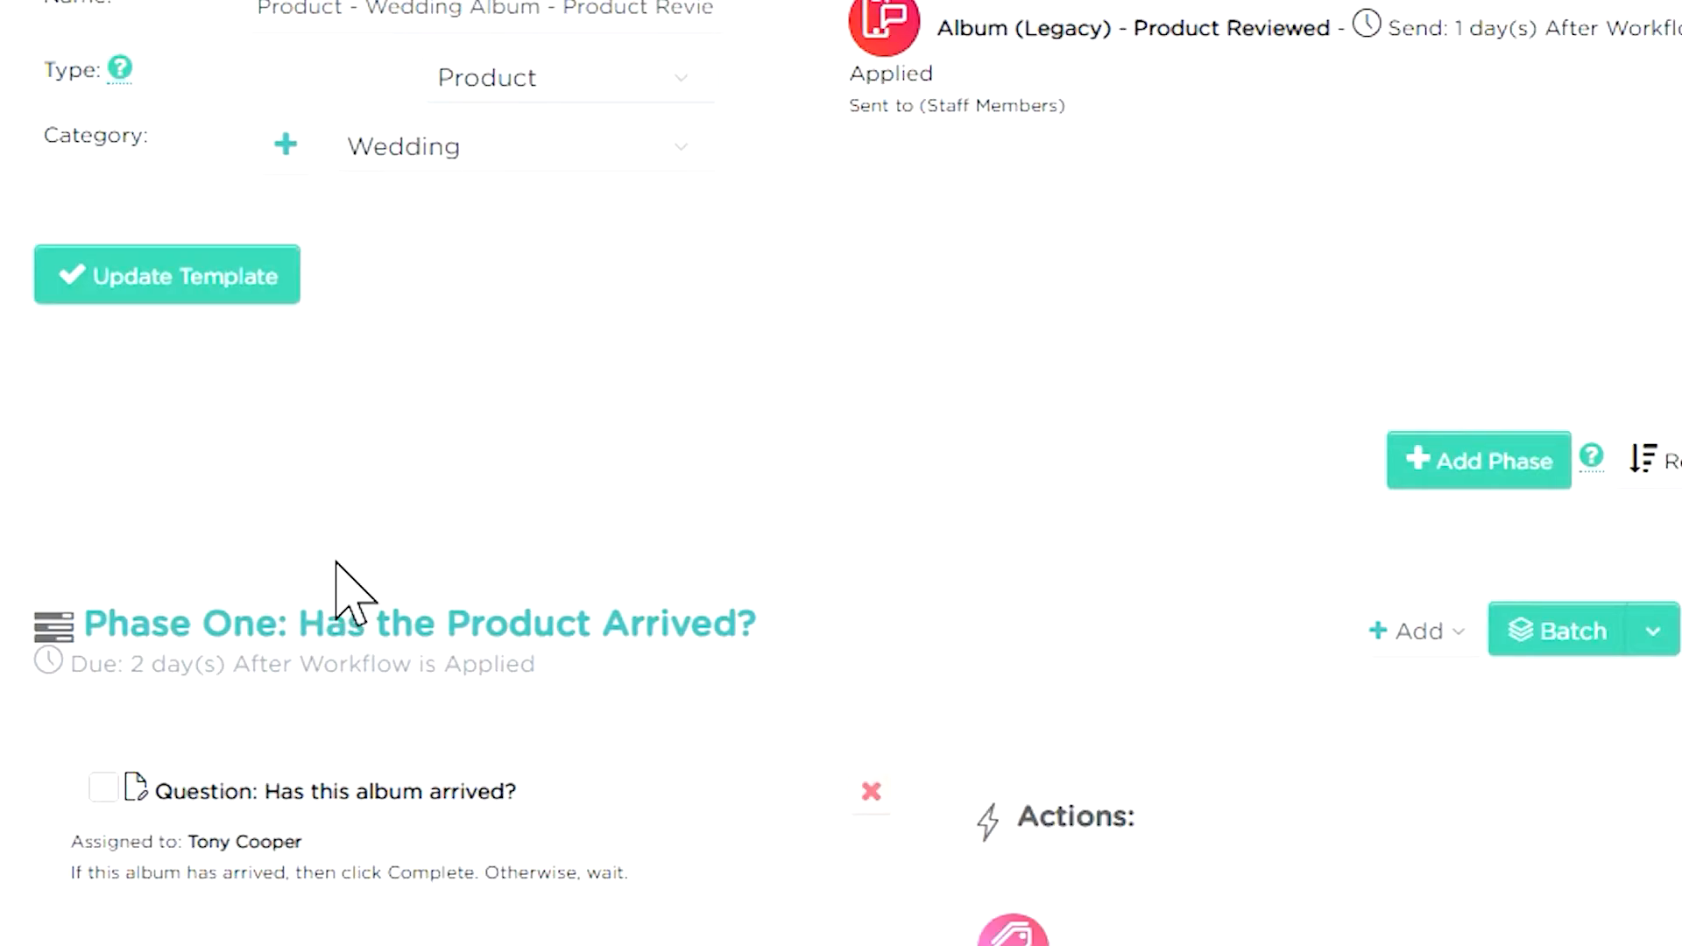
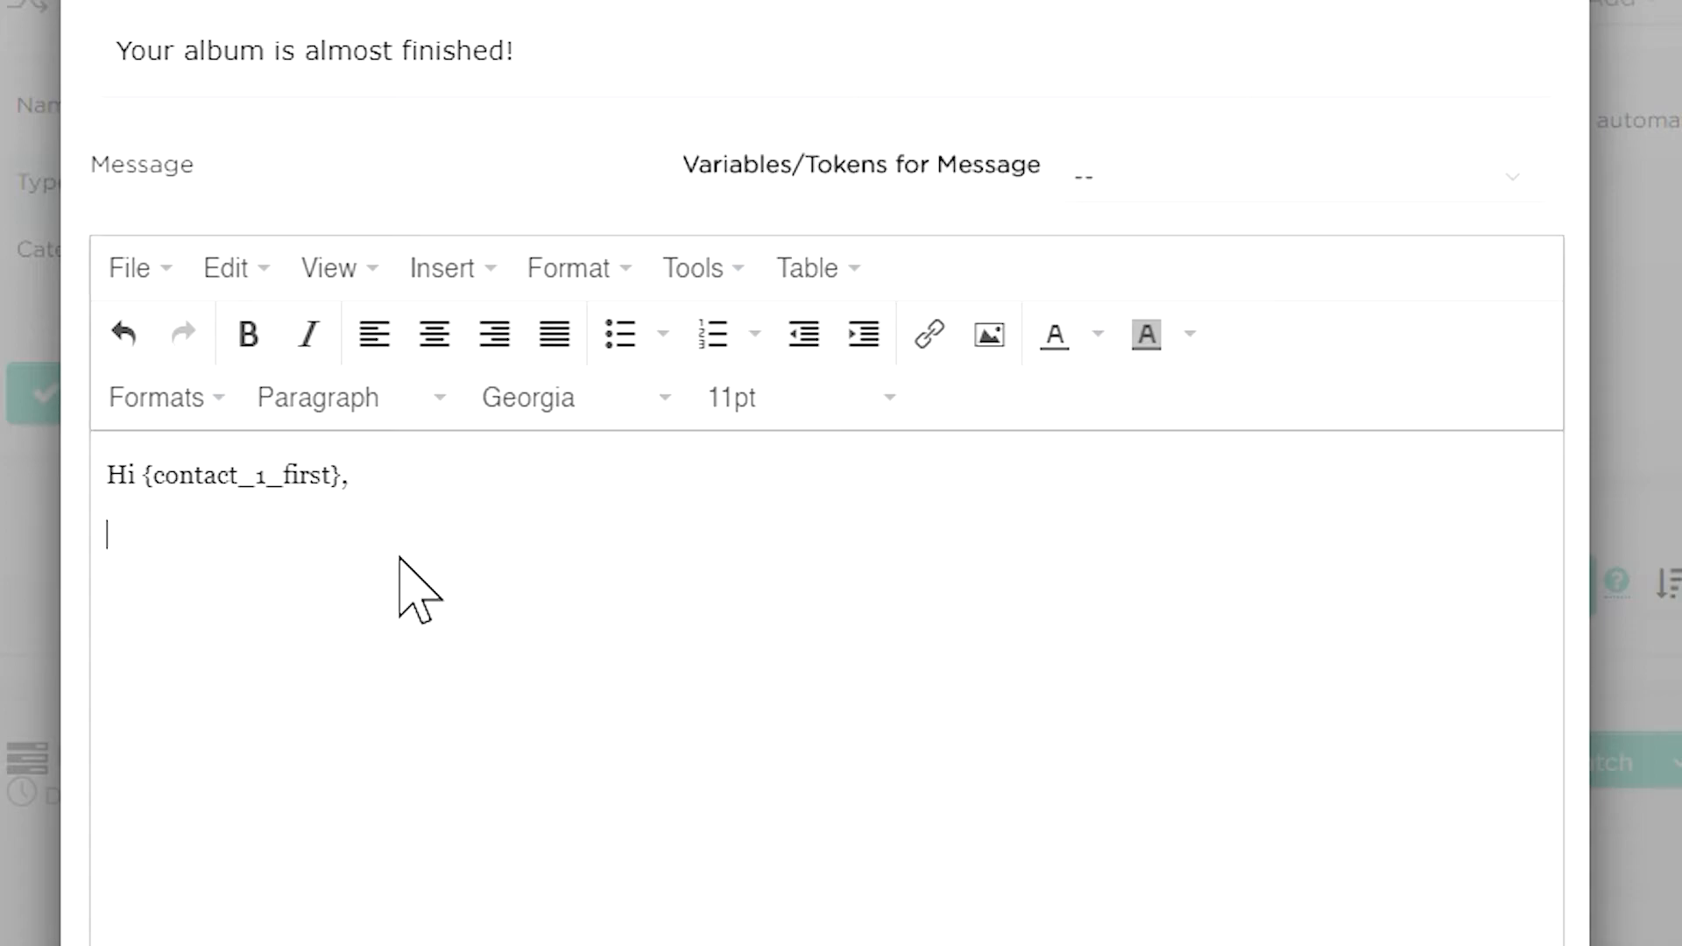
Start the email message below the greeting with "Your album is almost complete, and nearly ready to be delivered!"
type("our album is almost complete, and nearly ready to be delivered!")
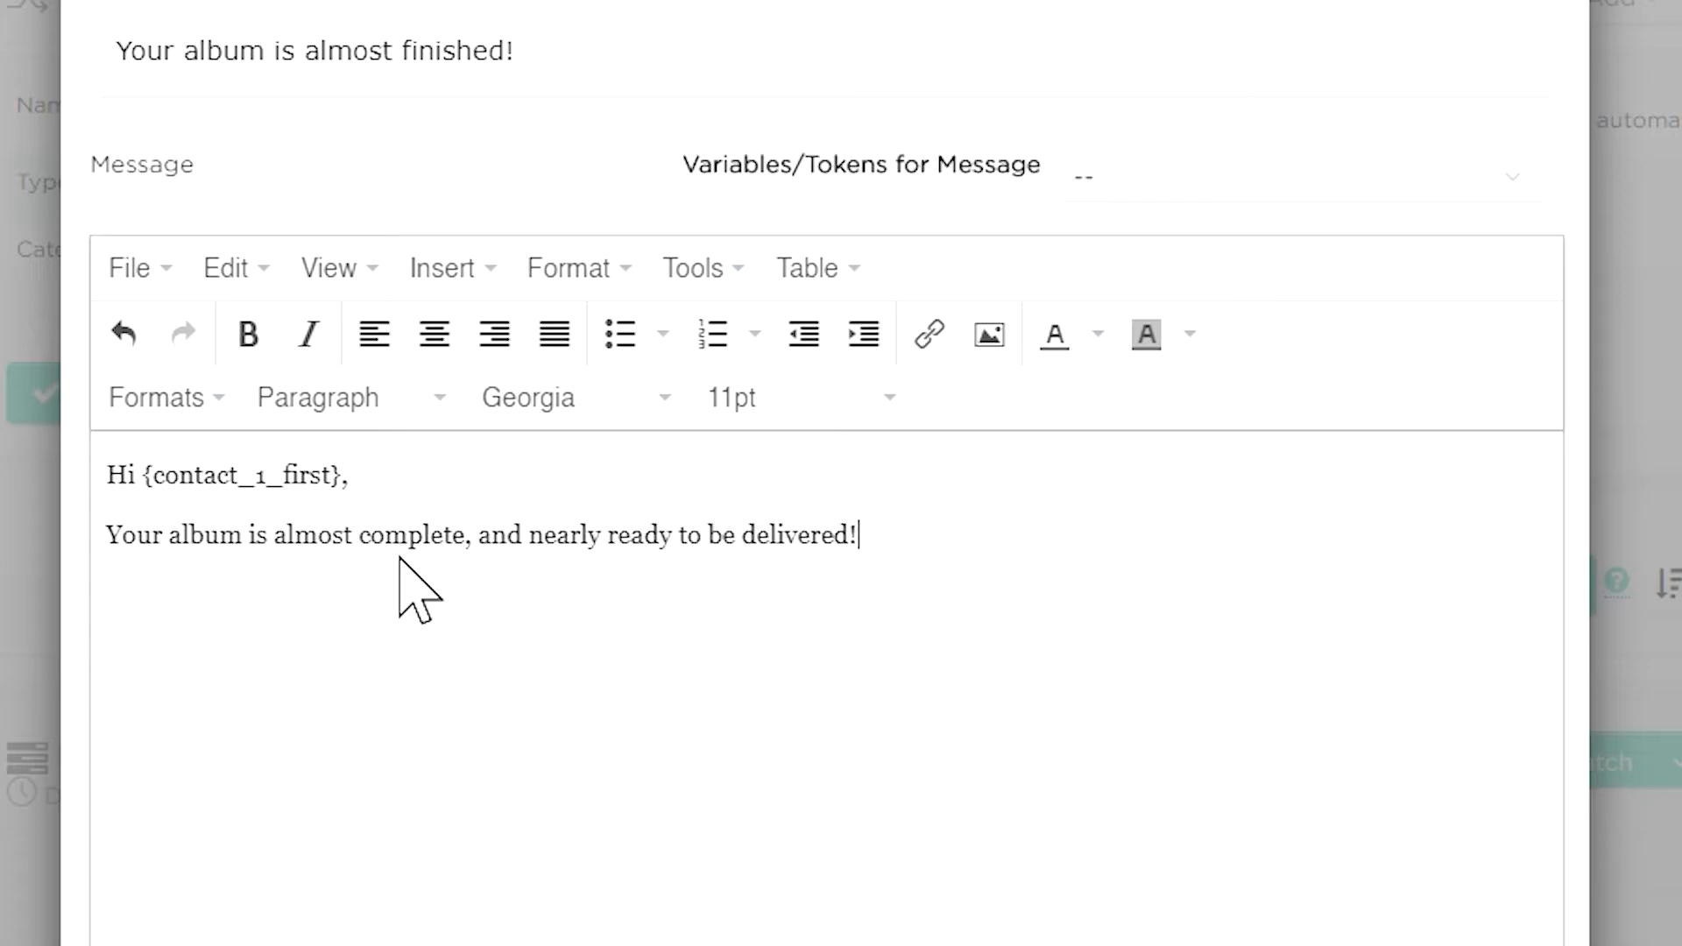
Continue the message with "We are making our final checks on the build of your beautiful album, and should be contacting you shortly to set up a delivery"
type("  We are making our final check")
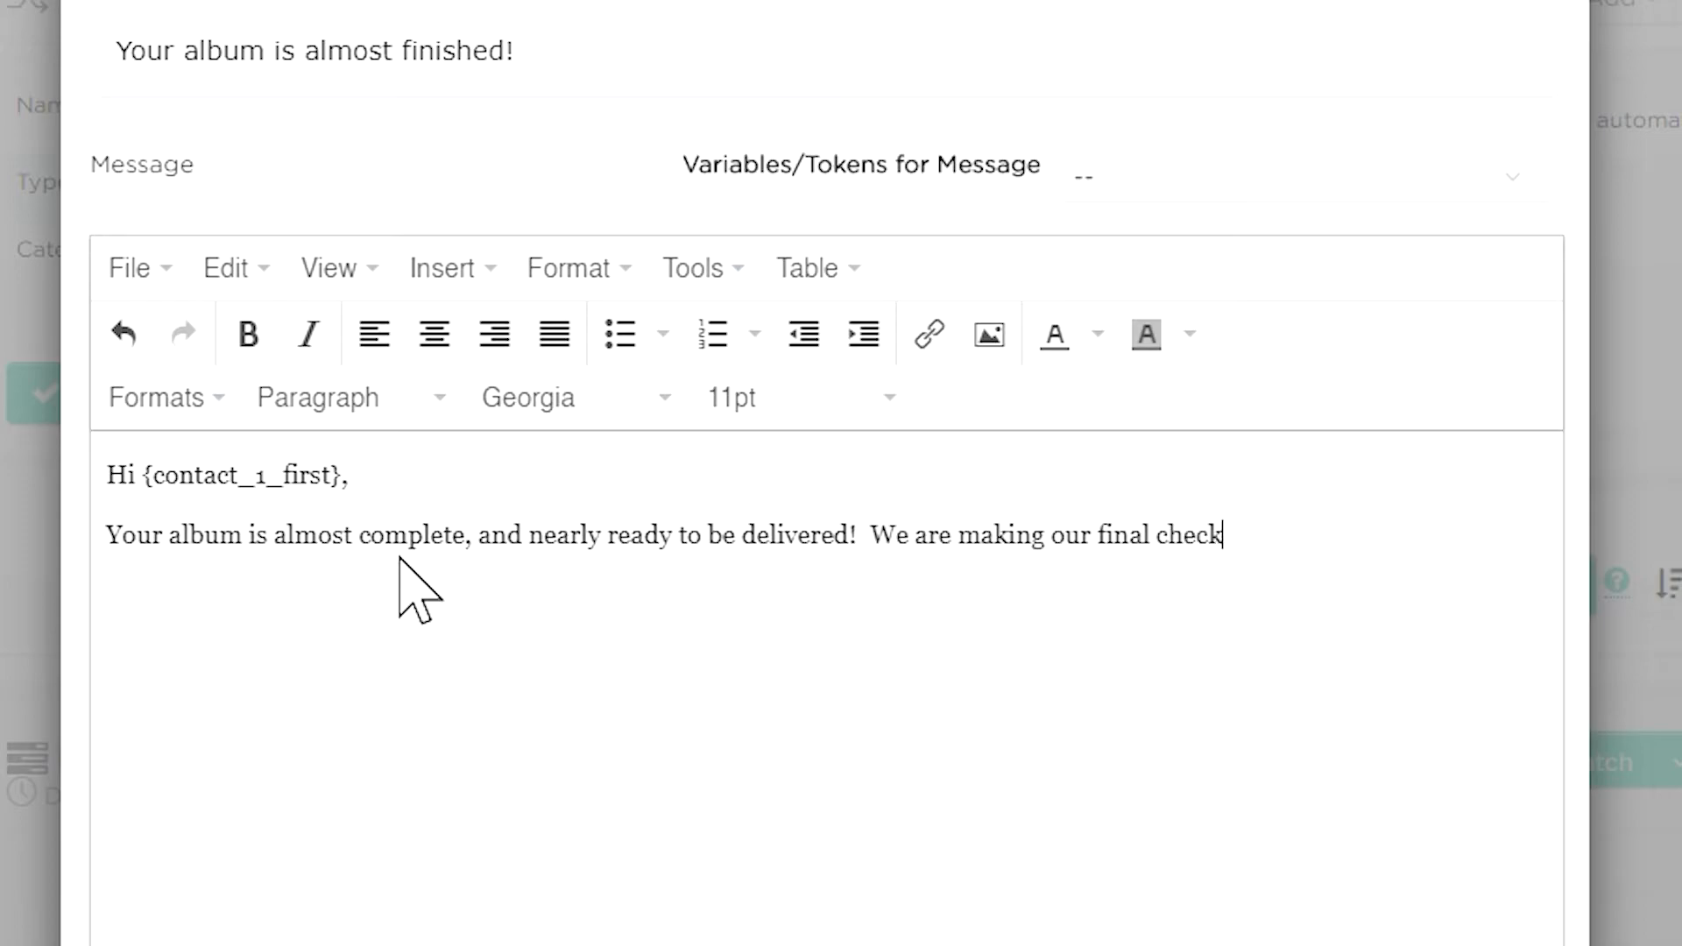
type("s on the build of your beautiful album")
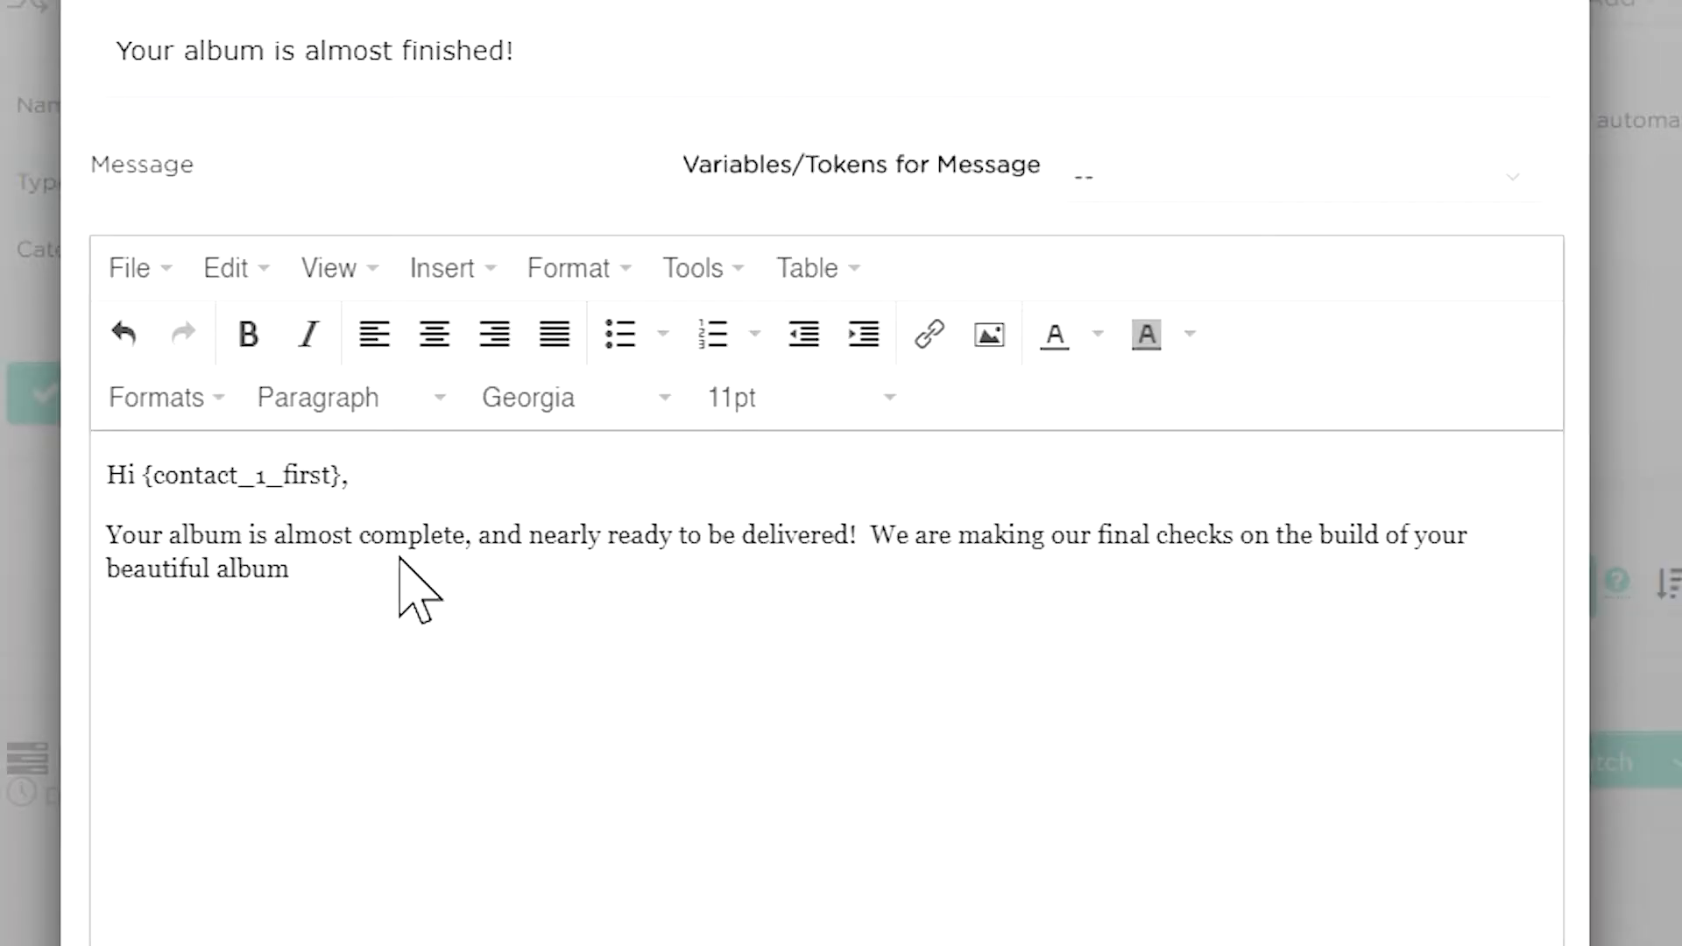
type(", and should be contacting you shortly to")
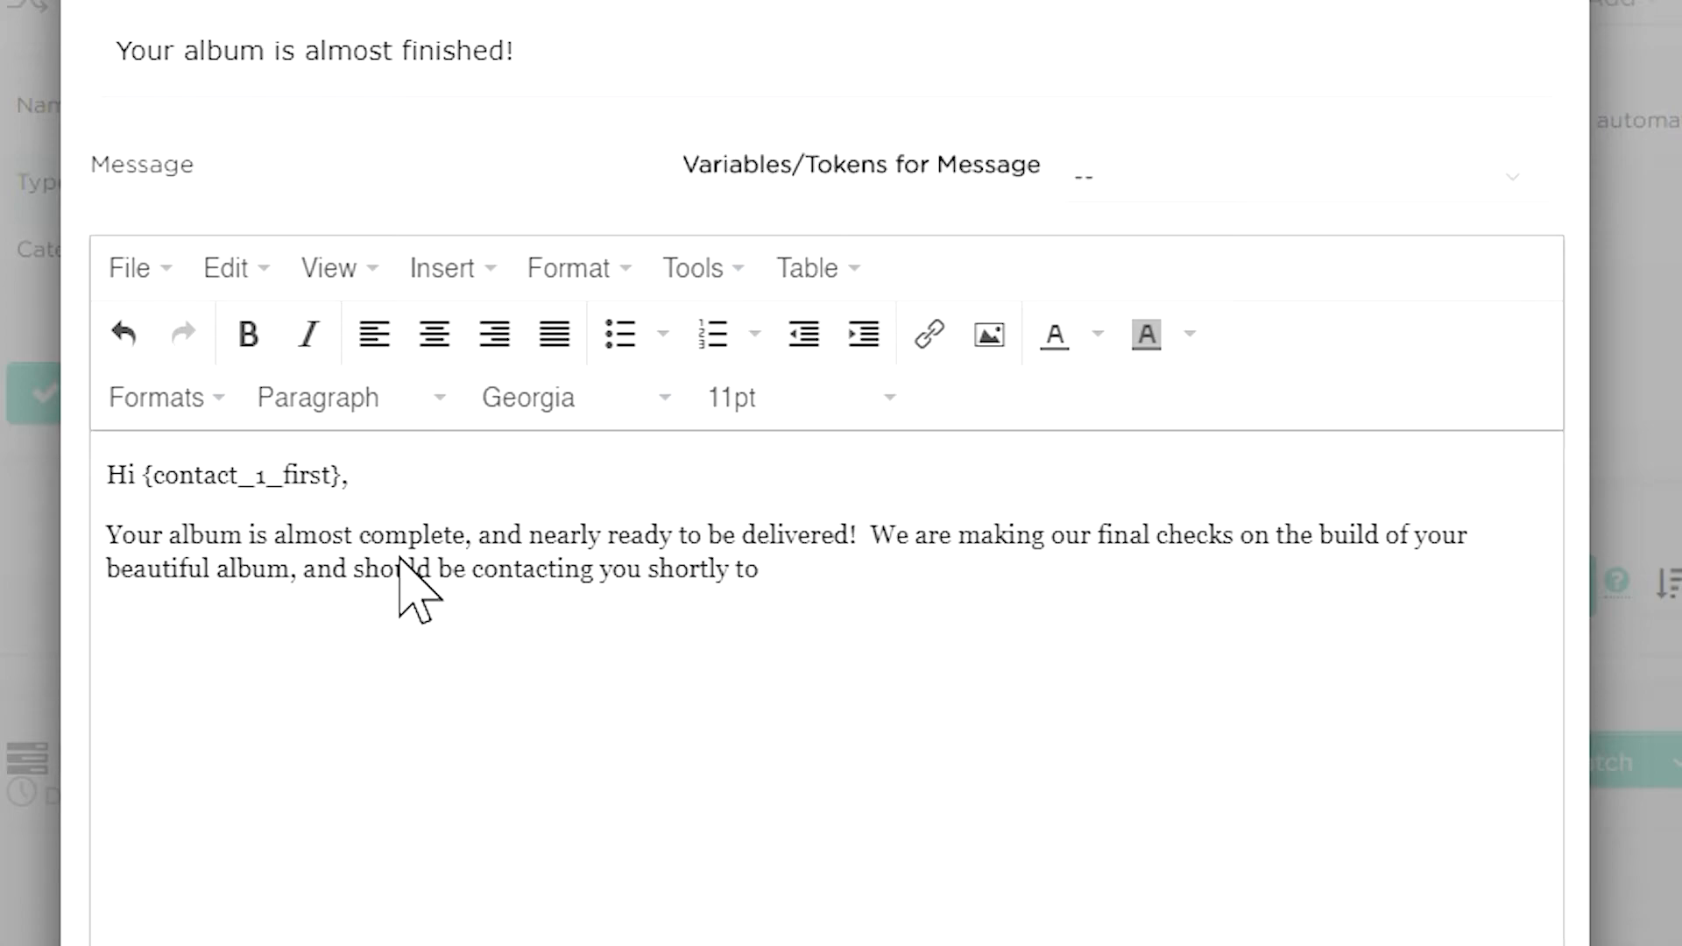
type(" set up a delivery")
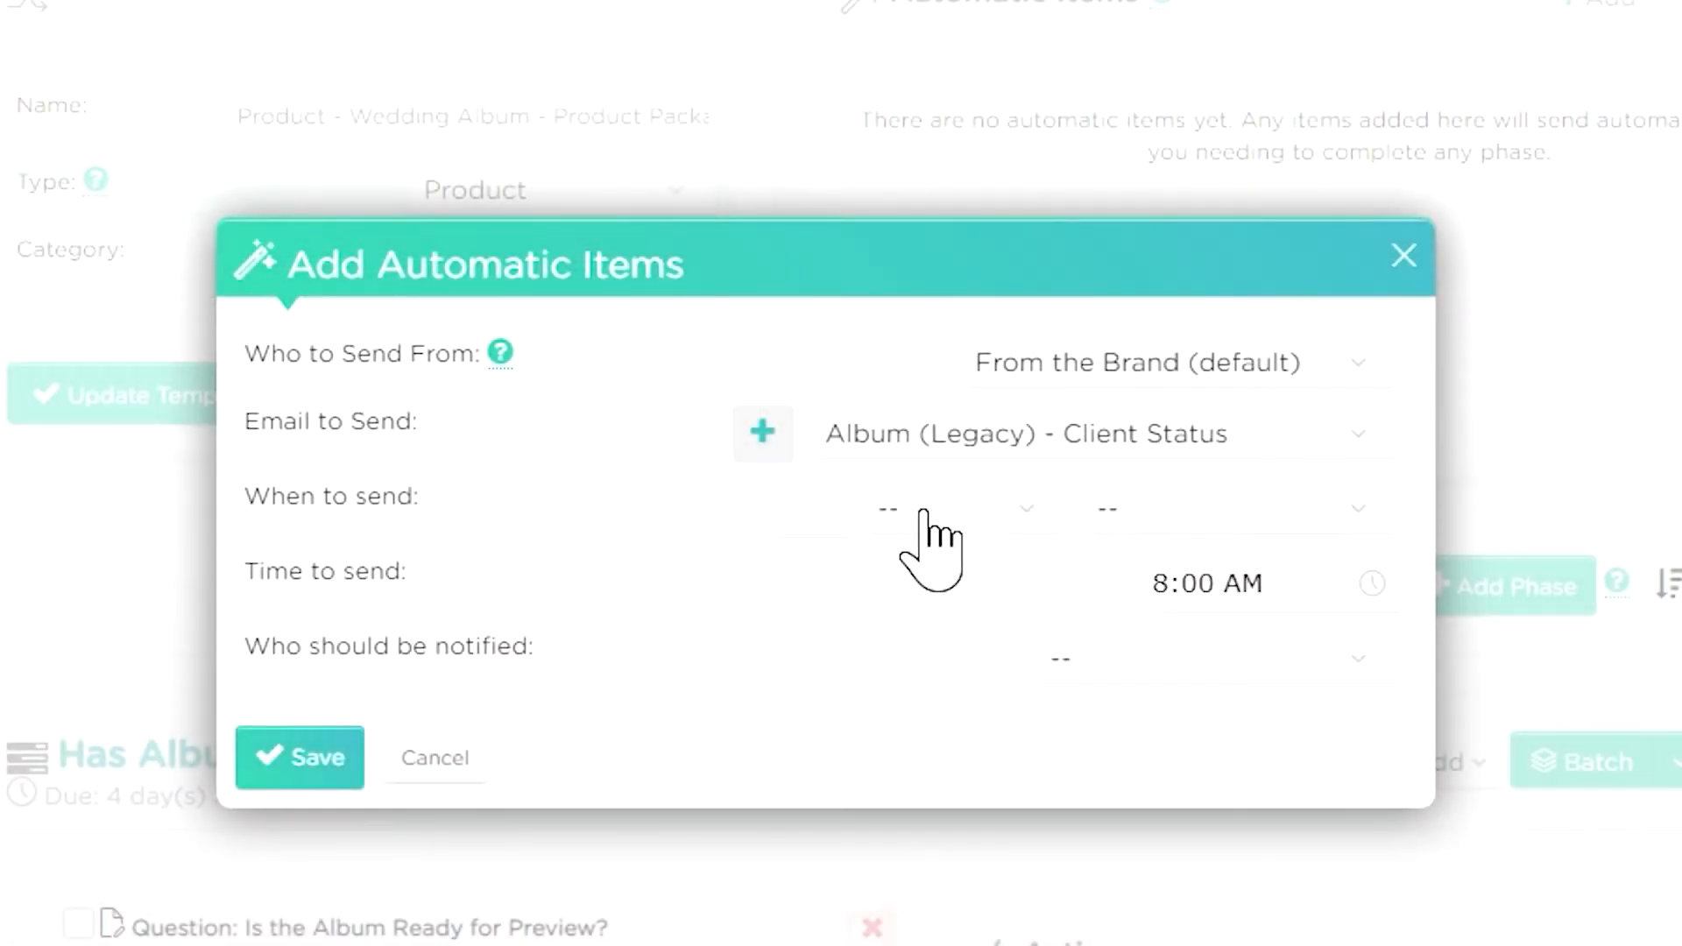
Schedule the client status email for 0 days after the workflow is applied, notifying Clients, and save the automatic item
left_click(820, 501)
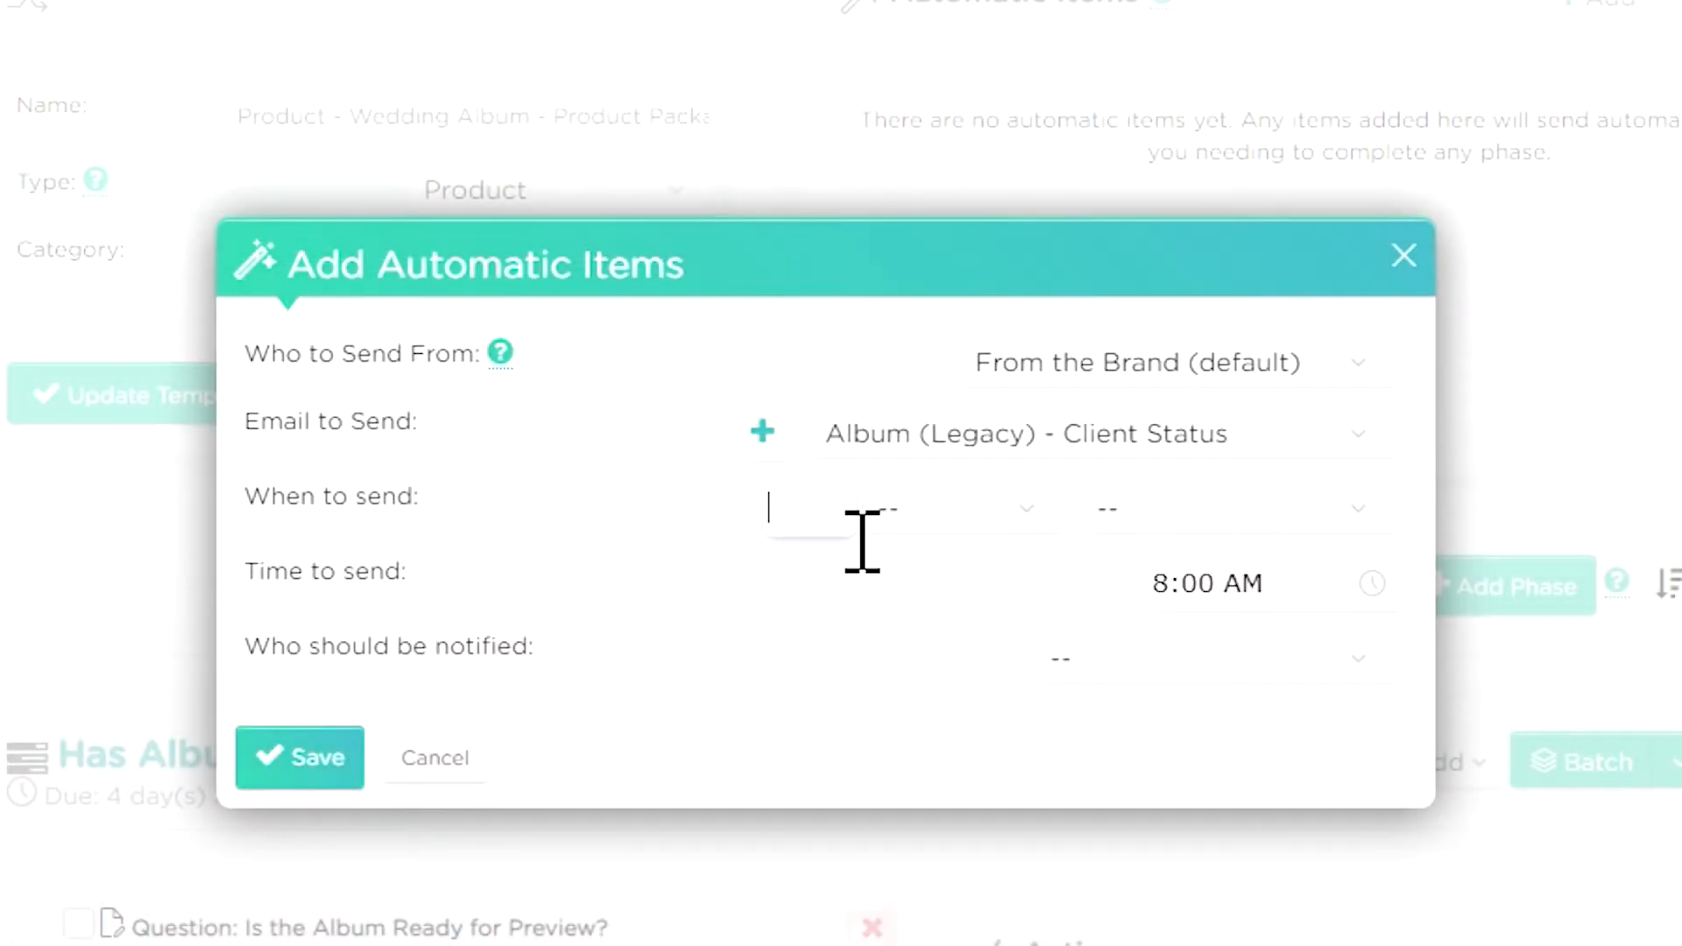
left_click(964, 517)
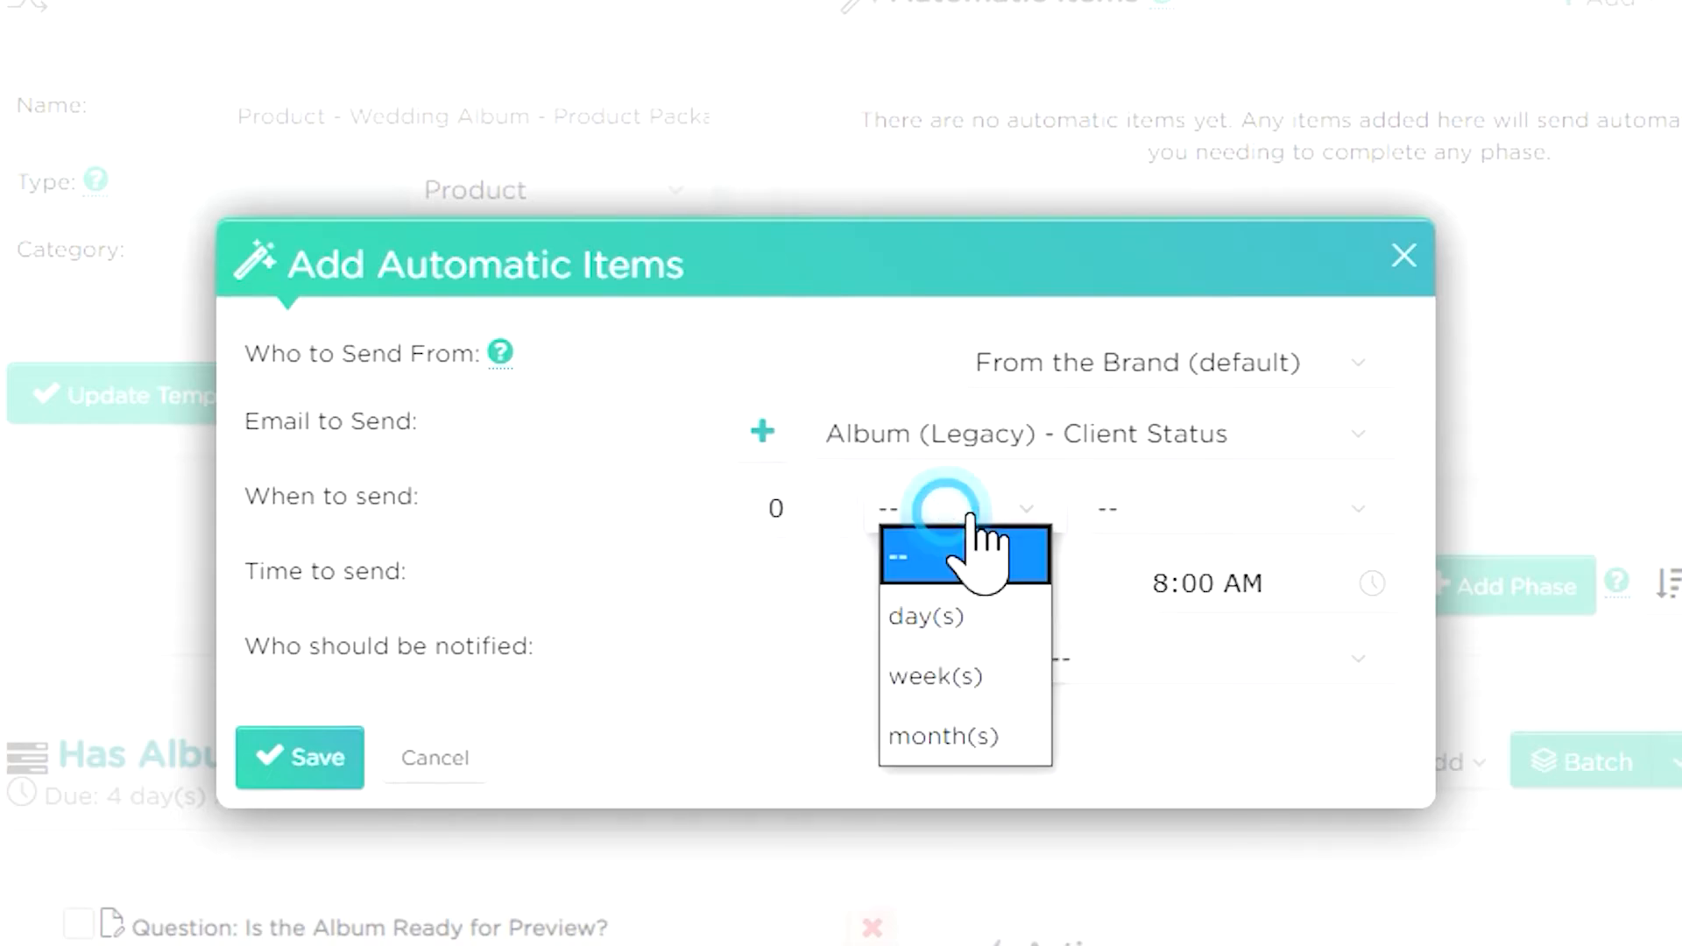
left_click(953, 623)
left_click(1178, 503)
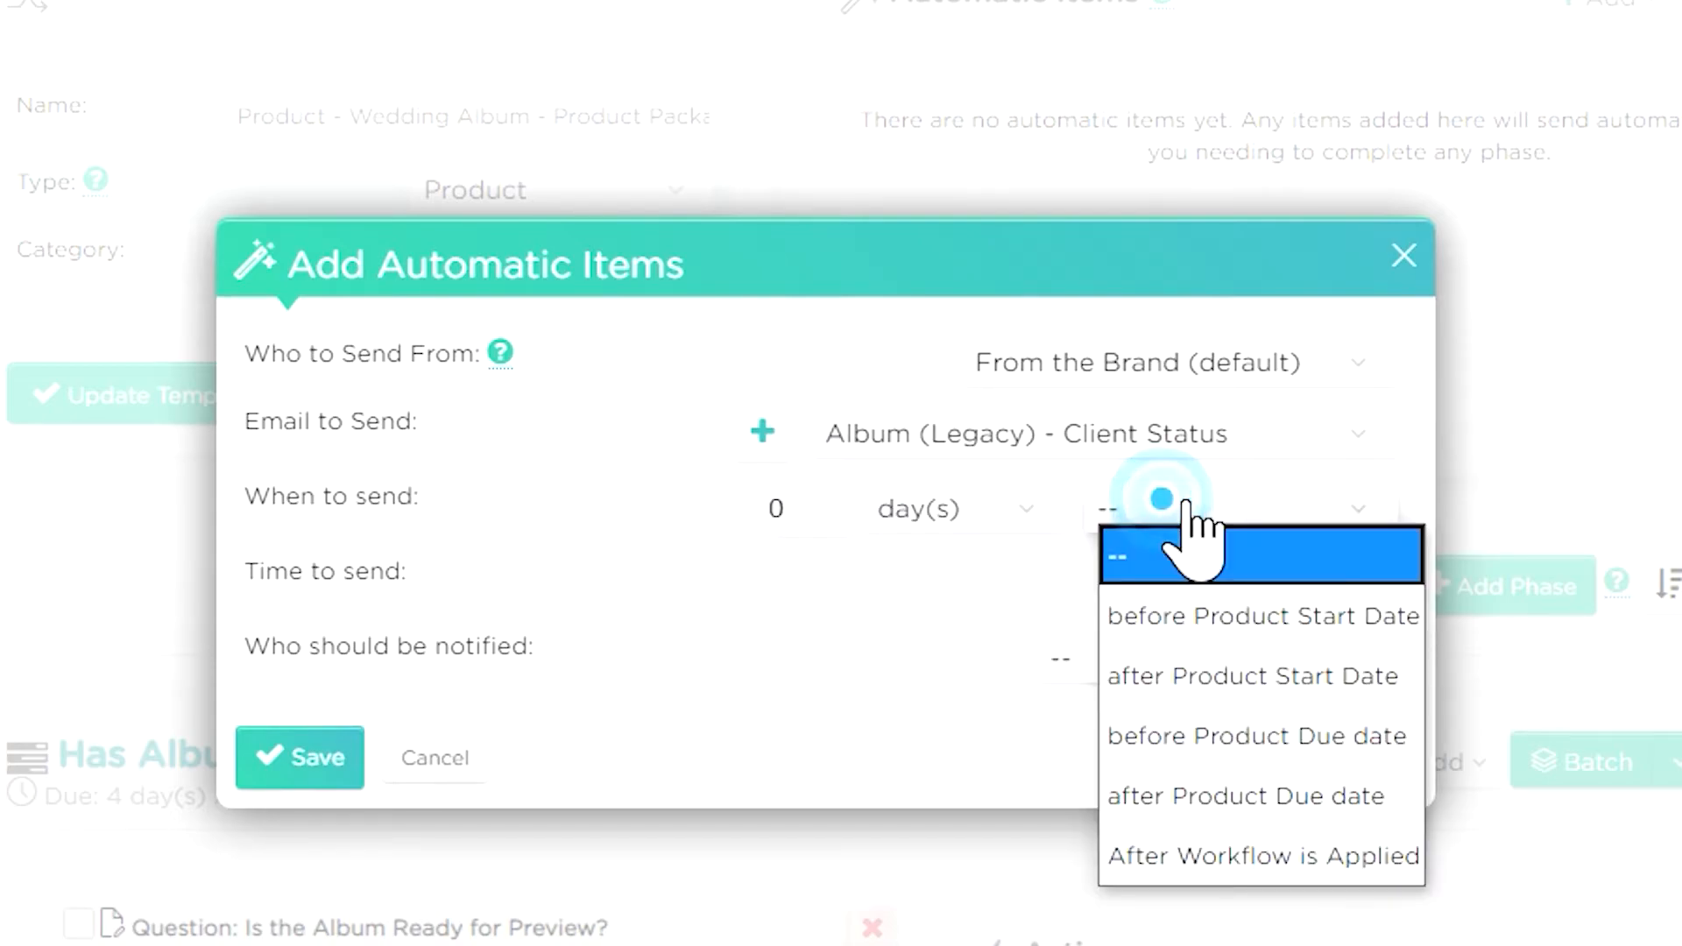
left_click(1209, 858)
left_click(1122, 657)
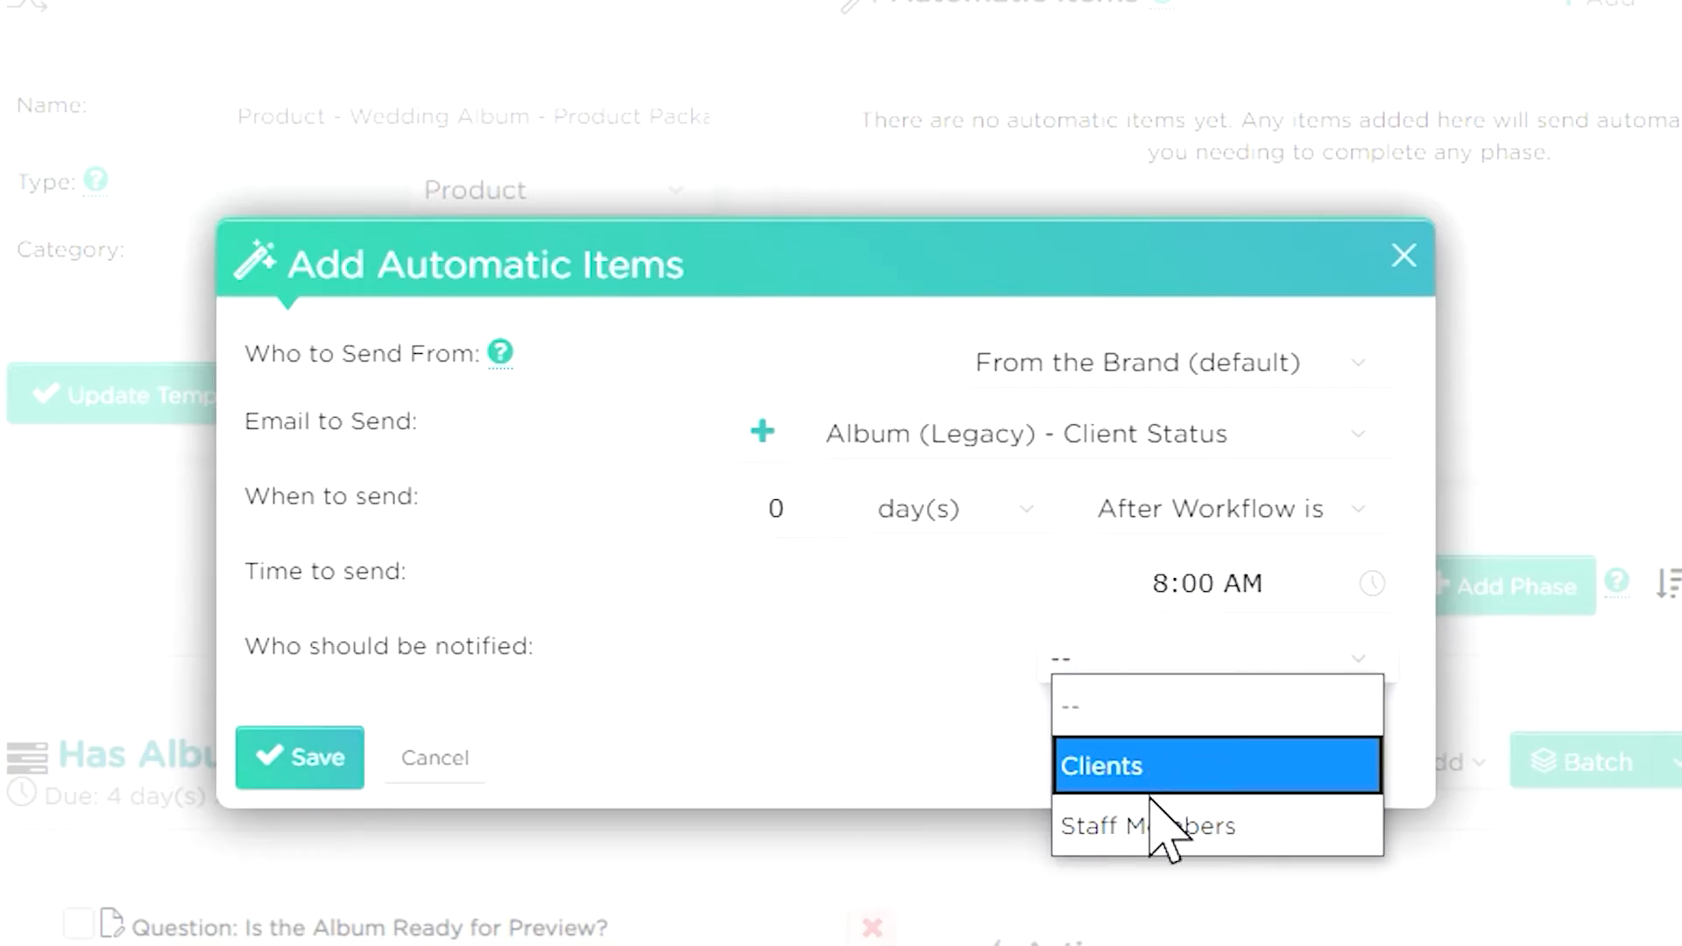
left_click(1146, 769)
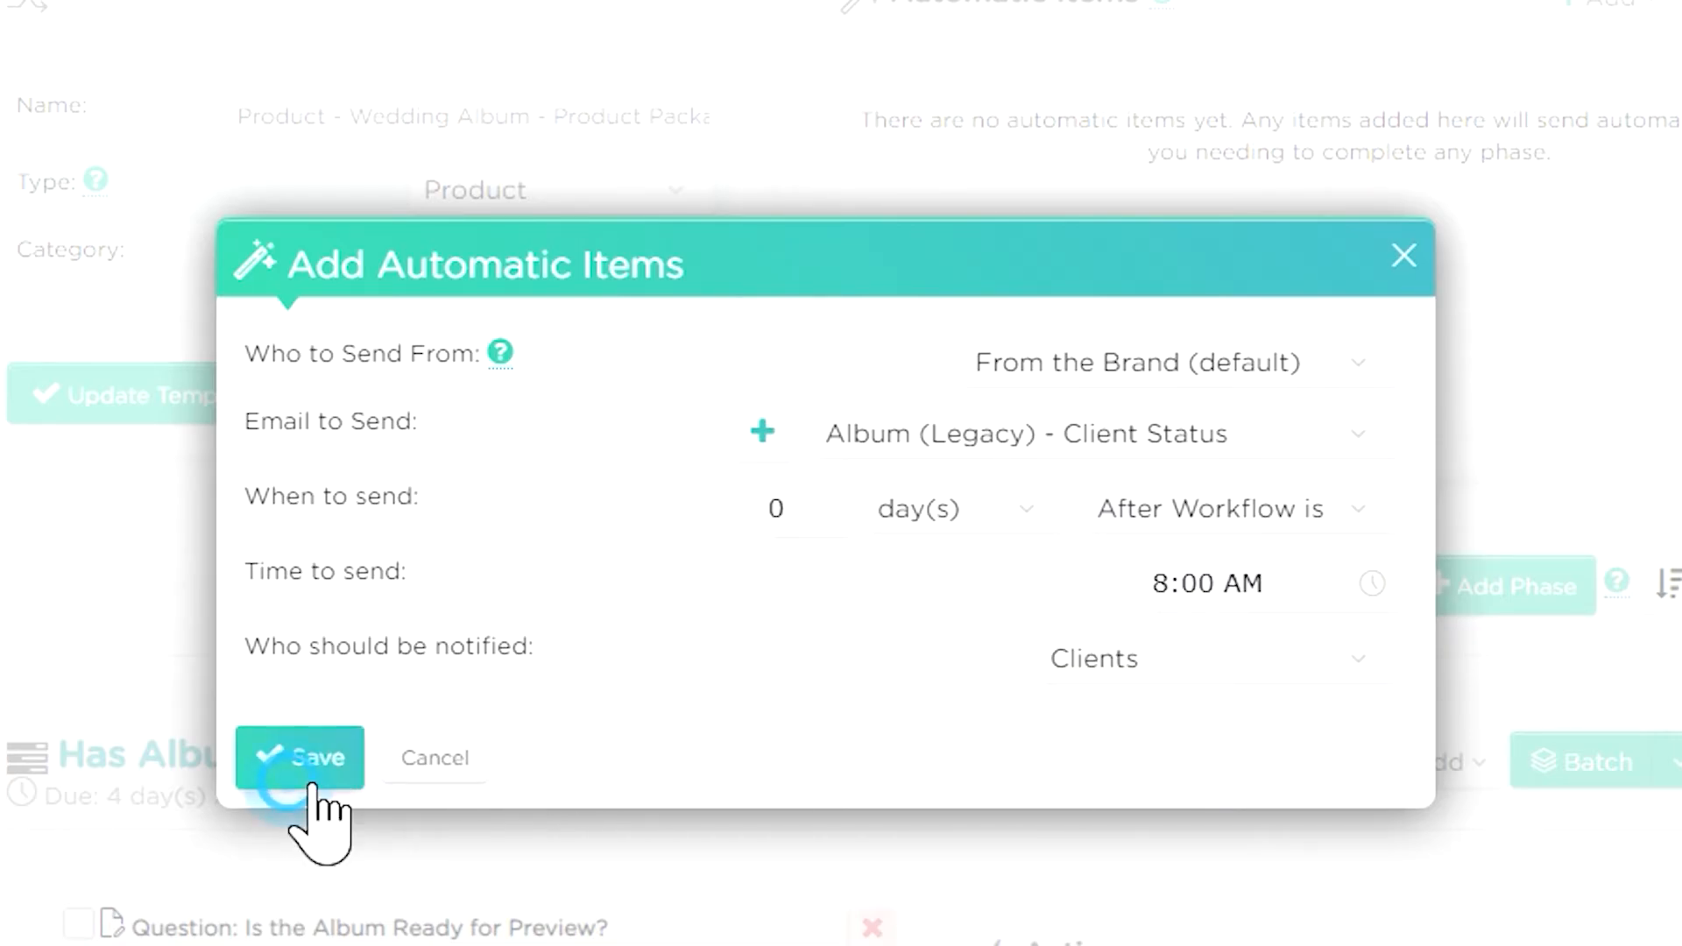
left_click(302, 764)
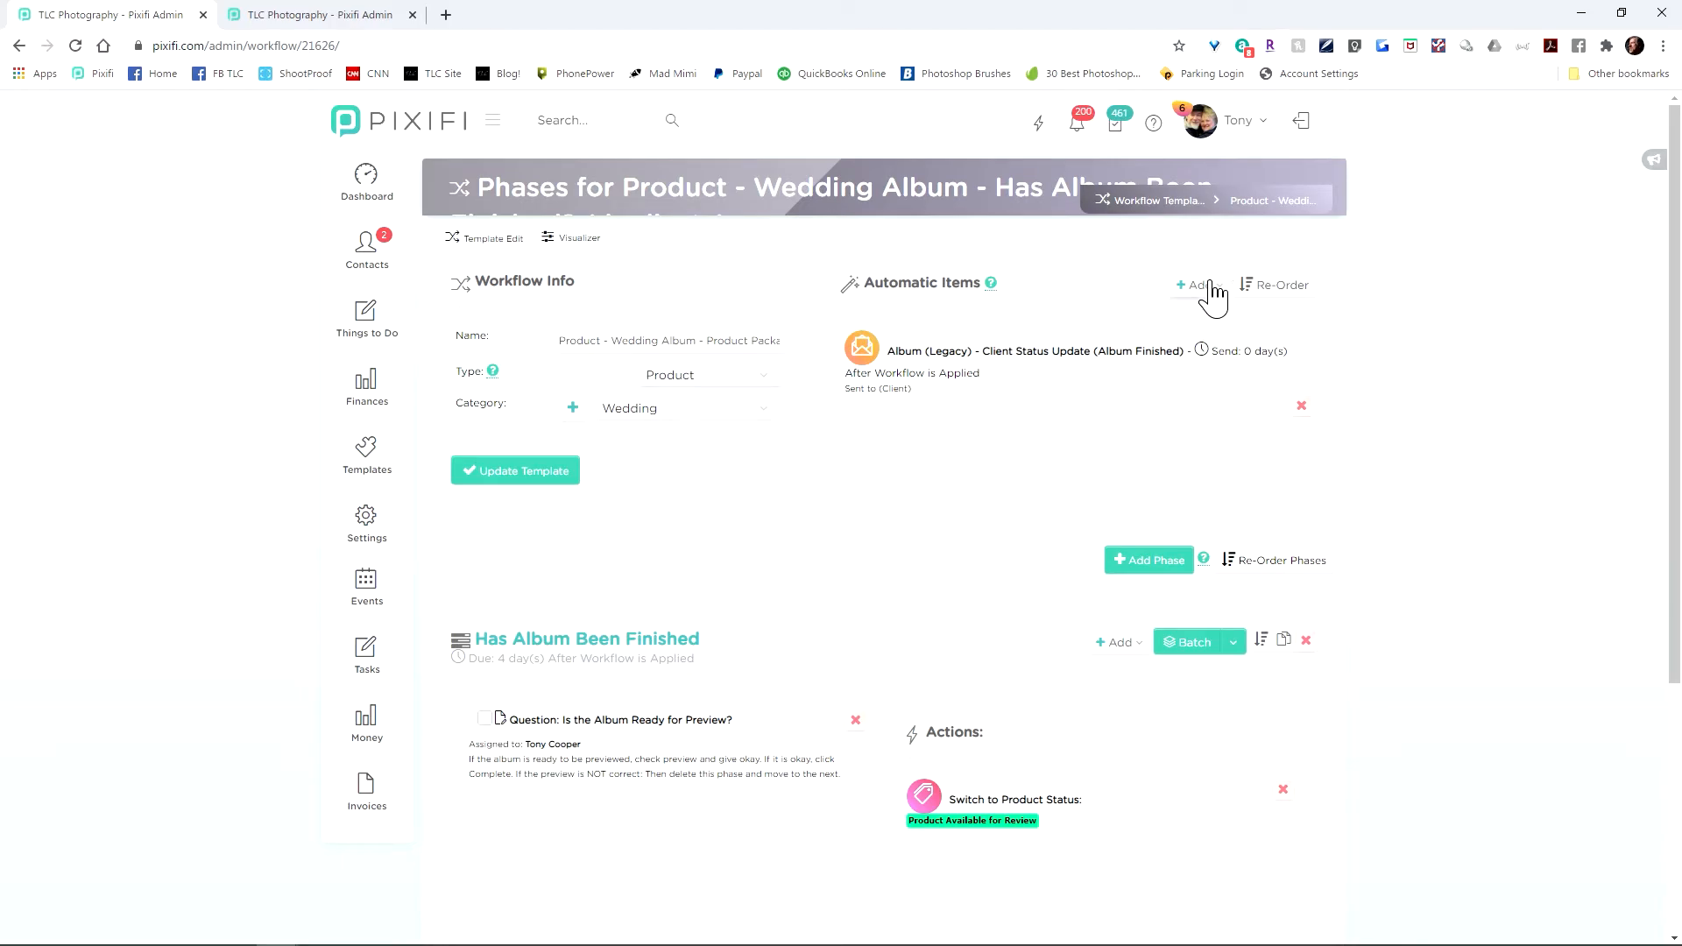
Check the product statuses list, and delete the copied Has Album Been Finished and Album (Legacy) NOT Acceptable phases from the packaging workflow
left_click(305, 18)
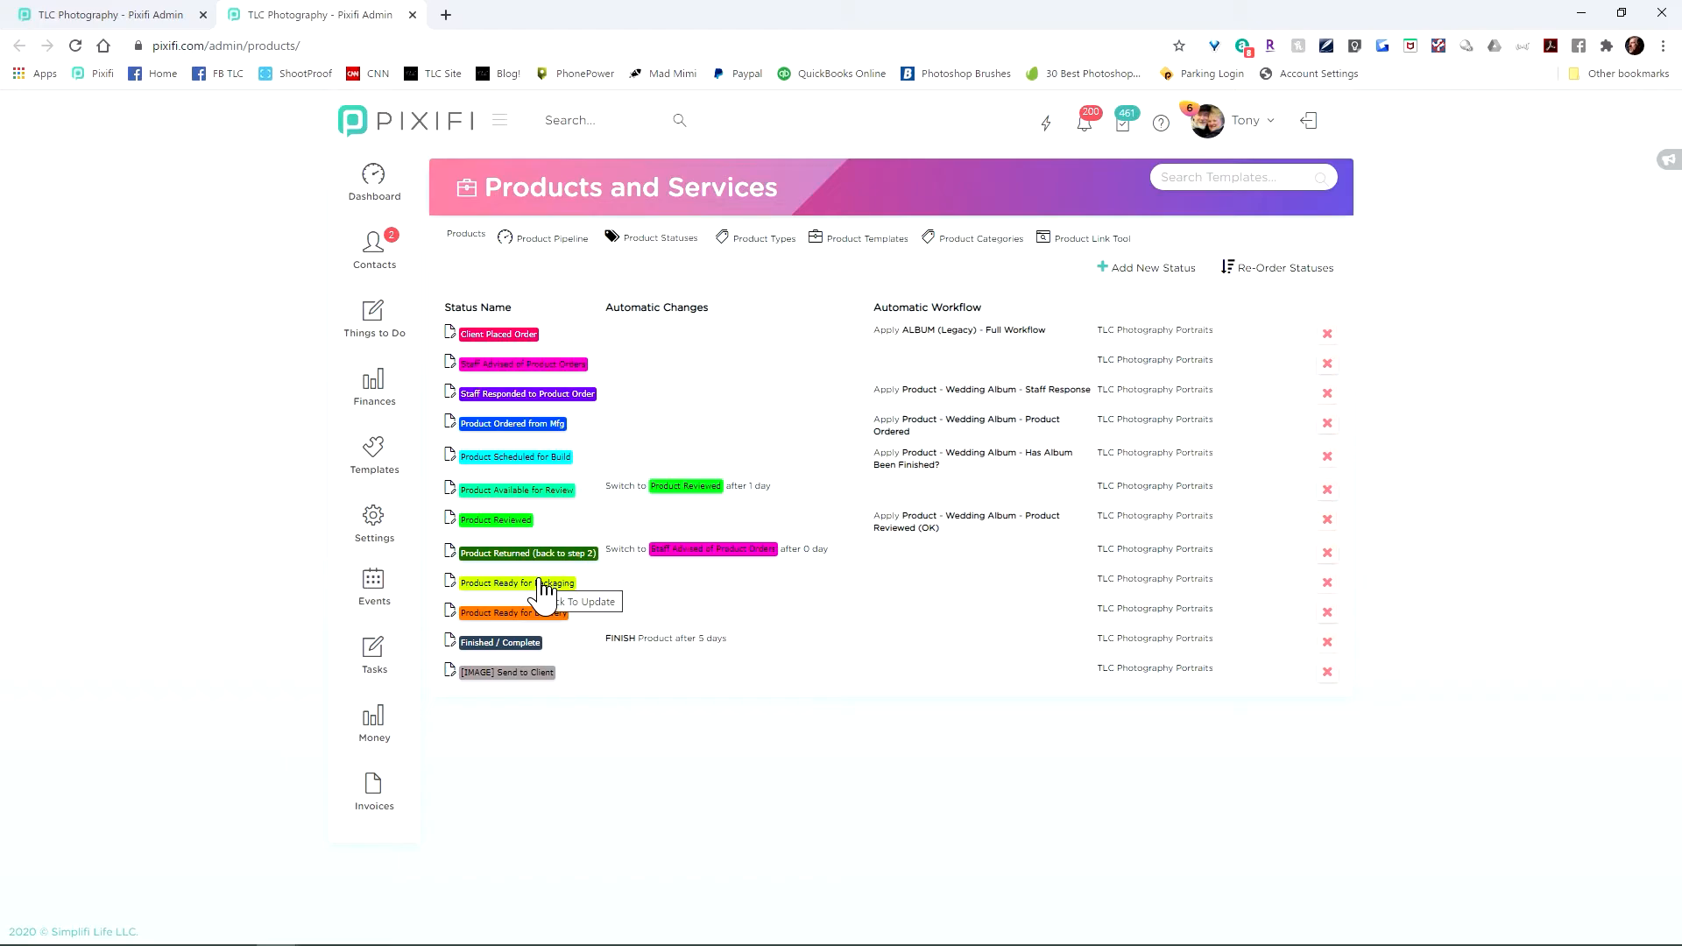
left_click(137, 20)
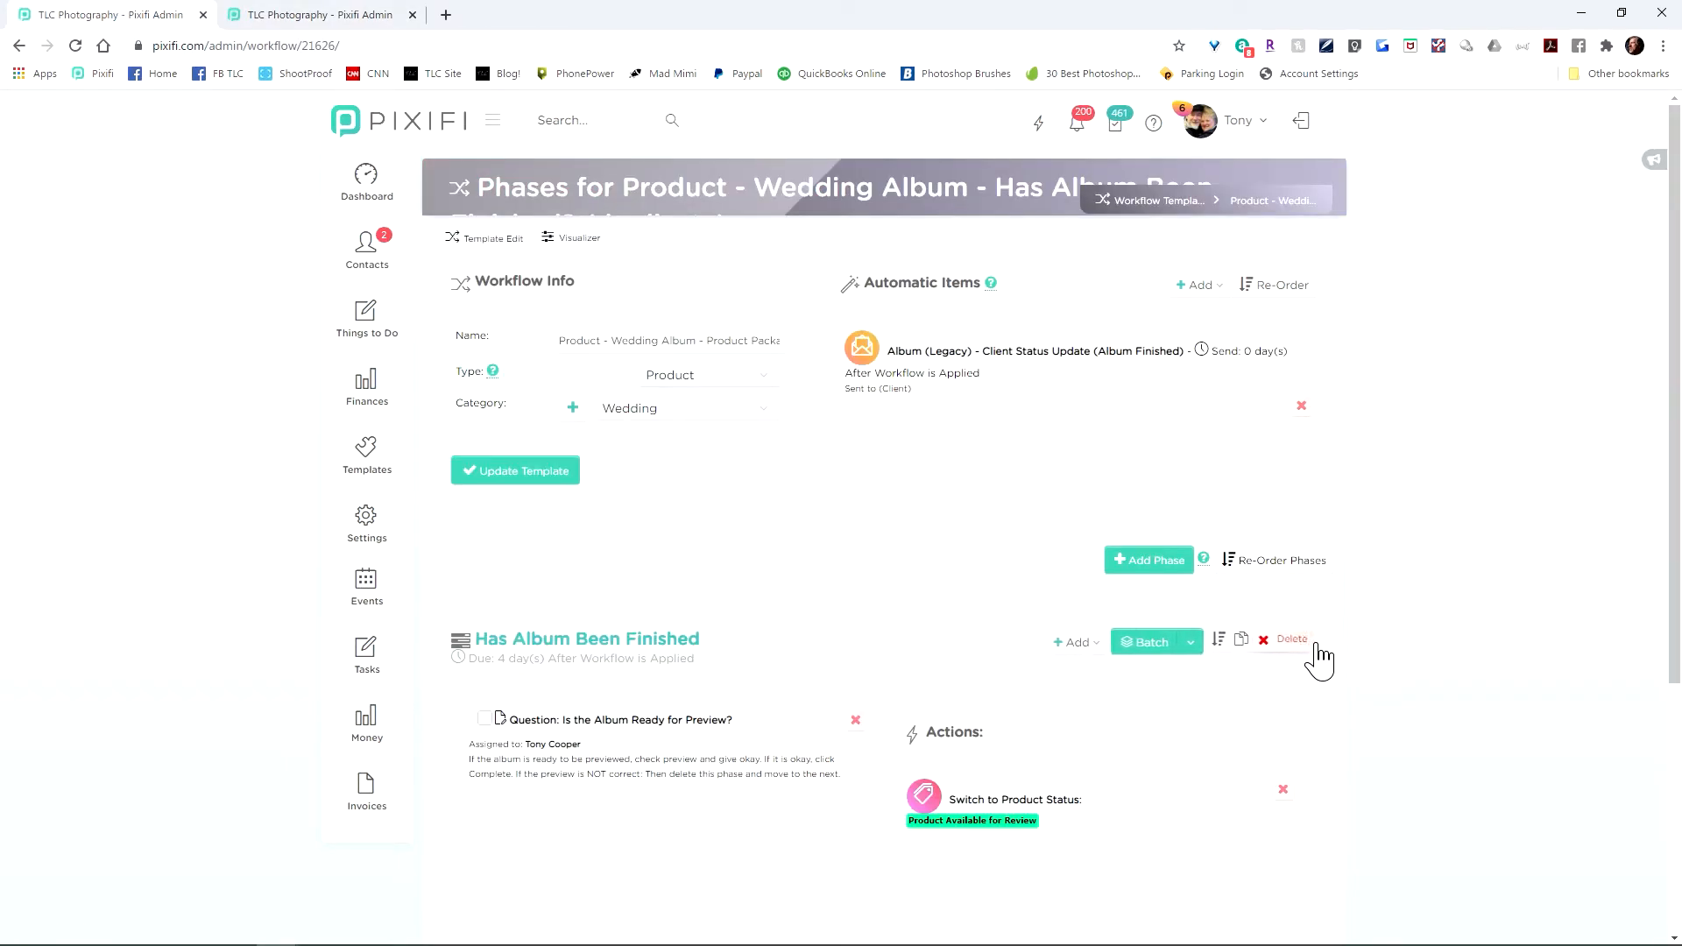
left_click(1304, 643)
left_click(792, 627)
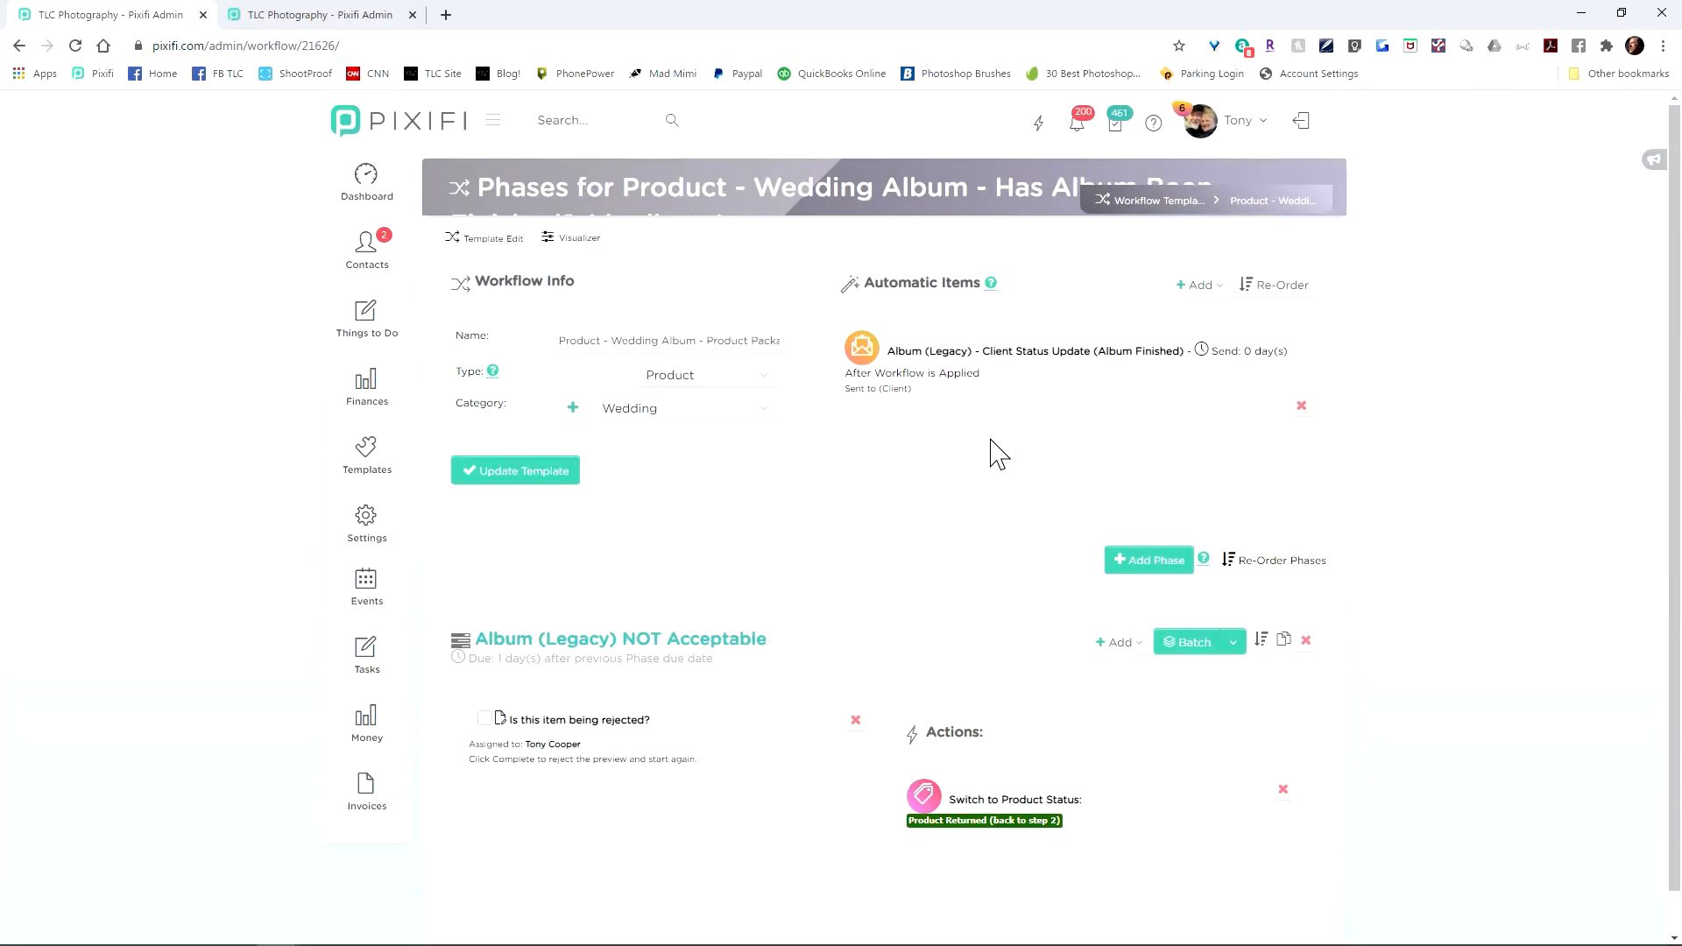
left_click(1305, 640)
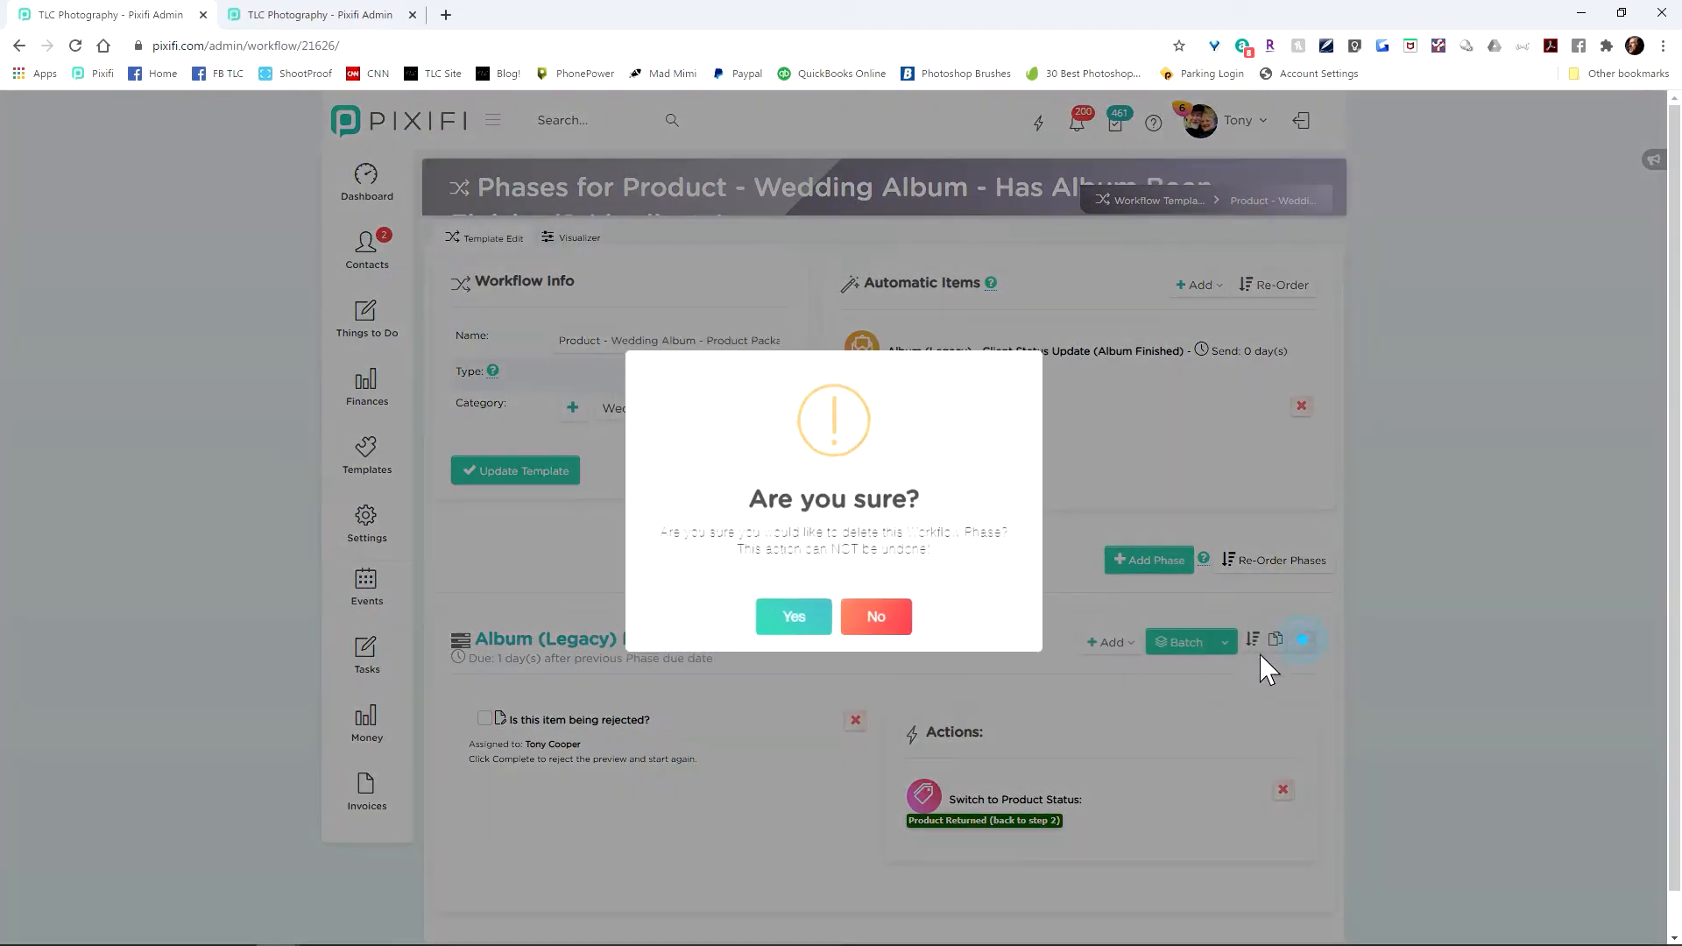
left_click(792, 624)
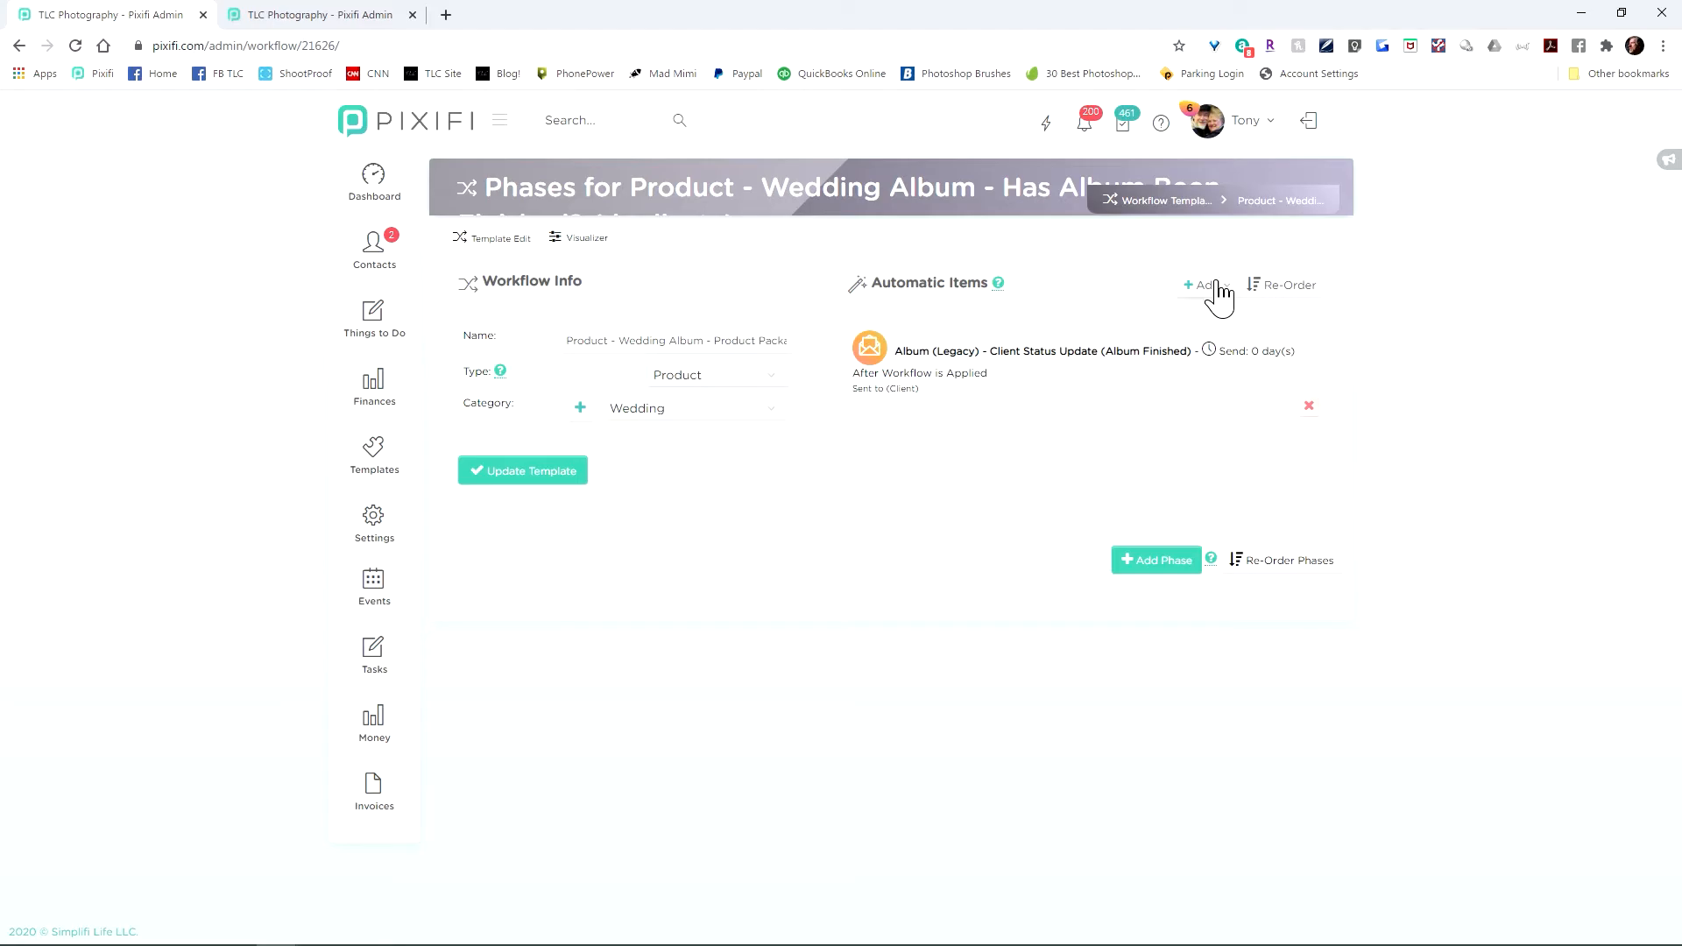
Add an automatic SMS/text item to the workflow and create a new template for it named "Album (Legacy) - Staff Needs to Package Album"
left_click(1216, 285)
left_click(1216, 351)
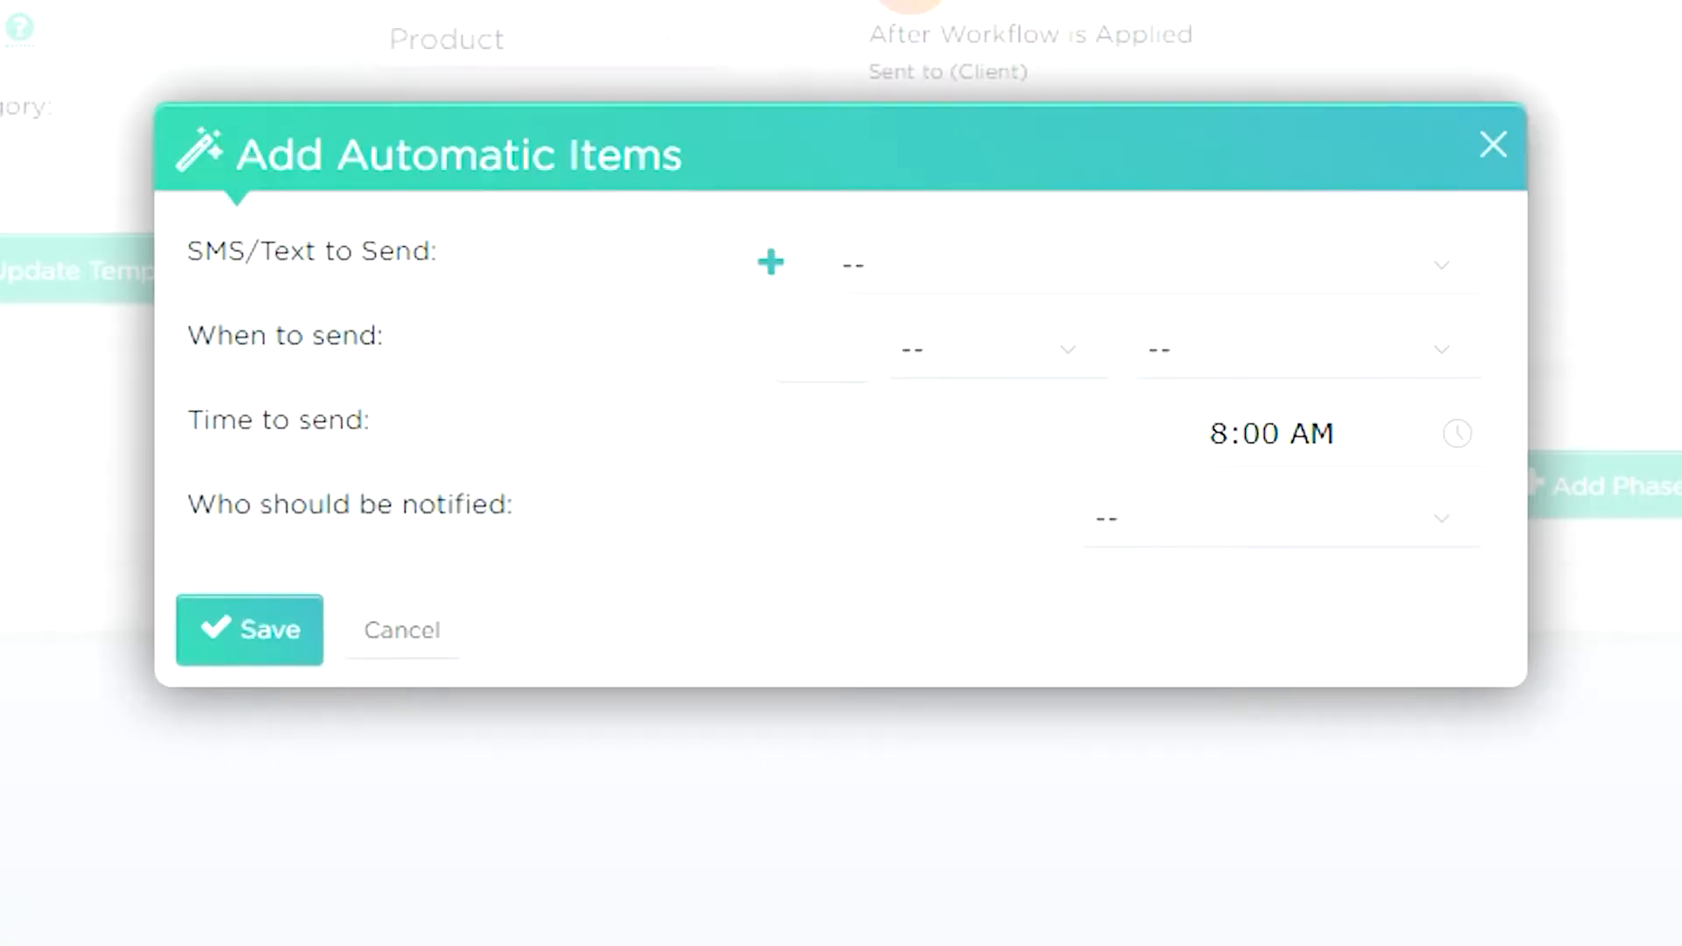
left_click(867, 265)
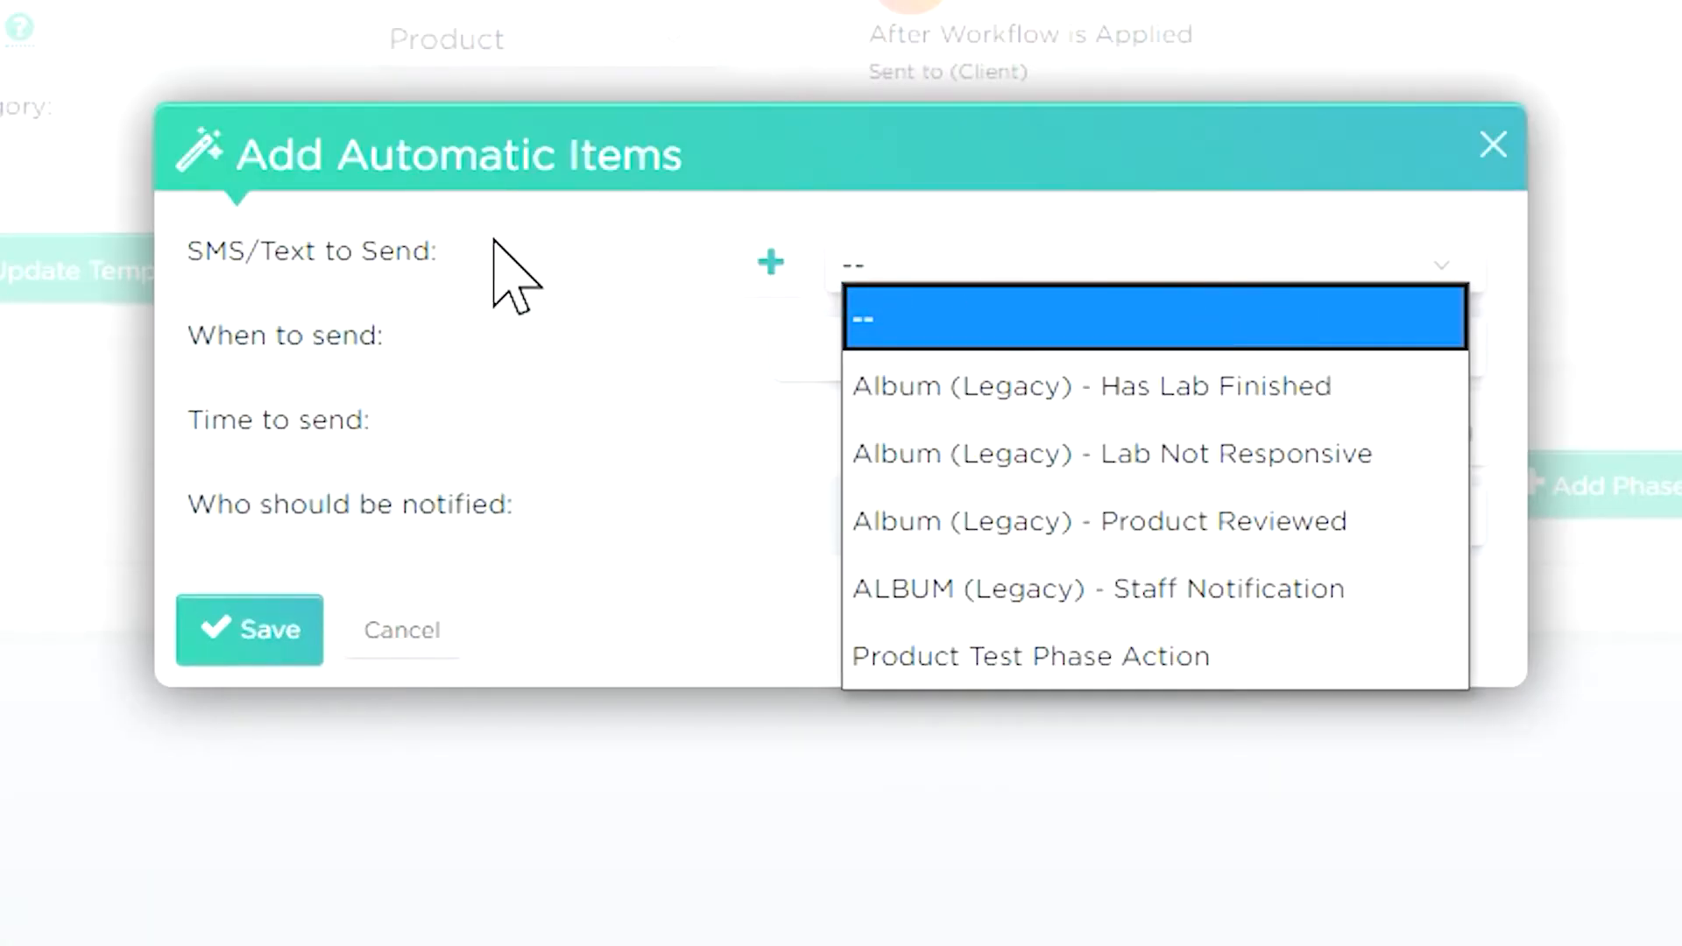
left_click(499, 274)
left_click(775, 266)
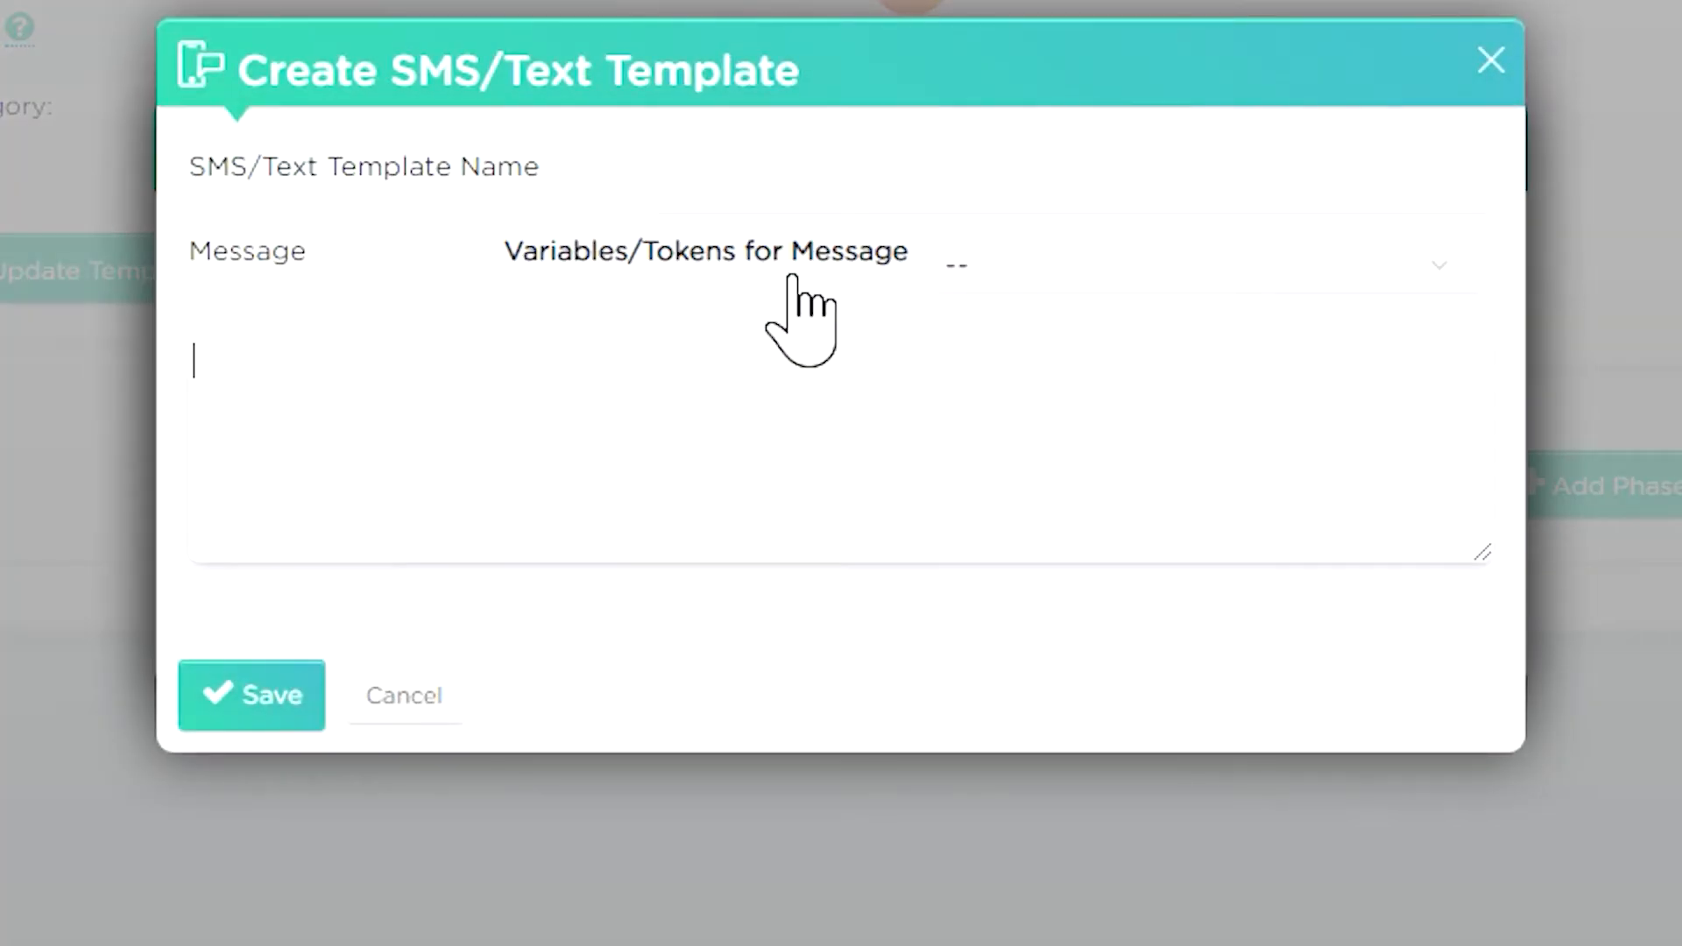
left_click(890, 201)
type("Album")
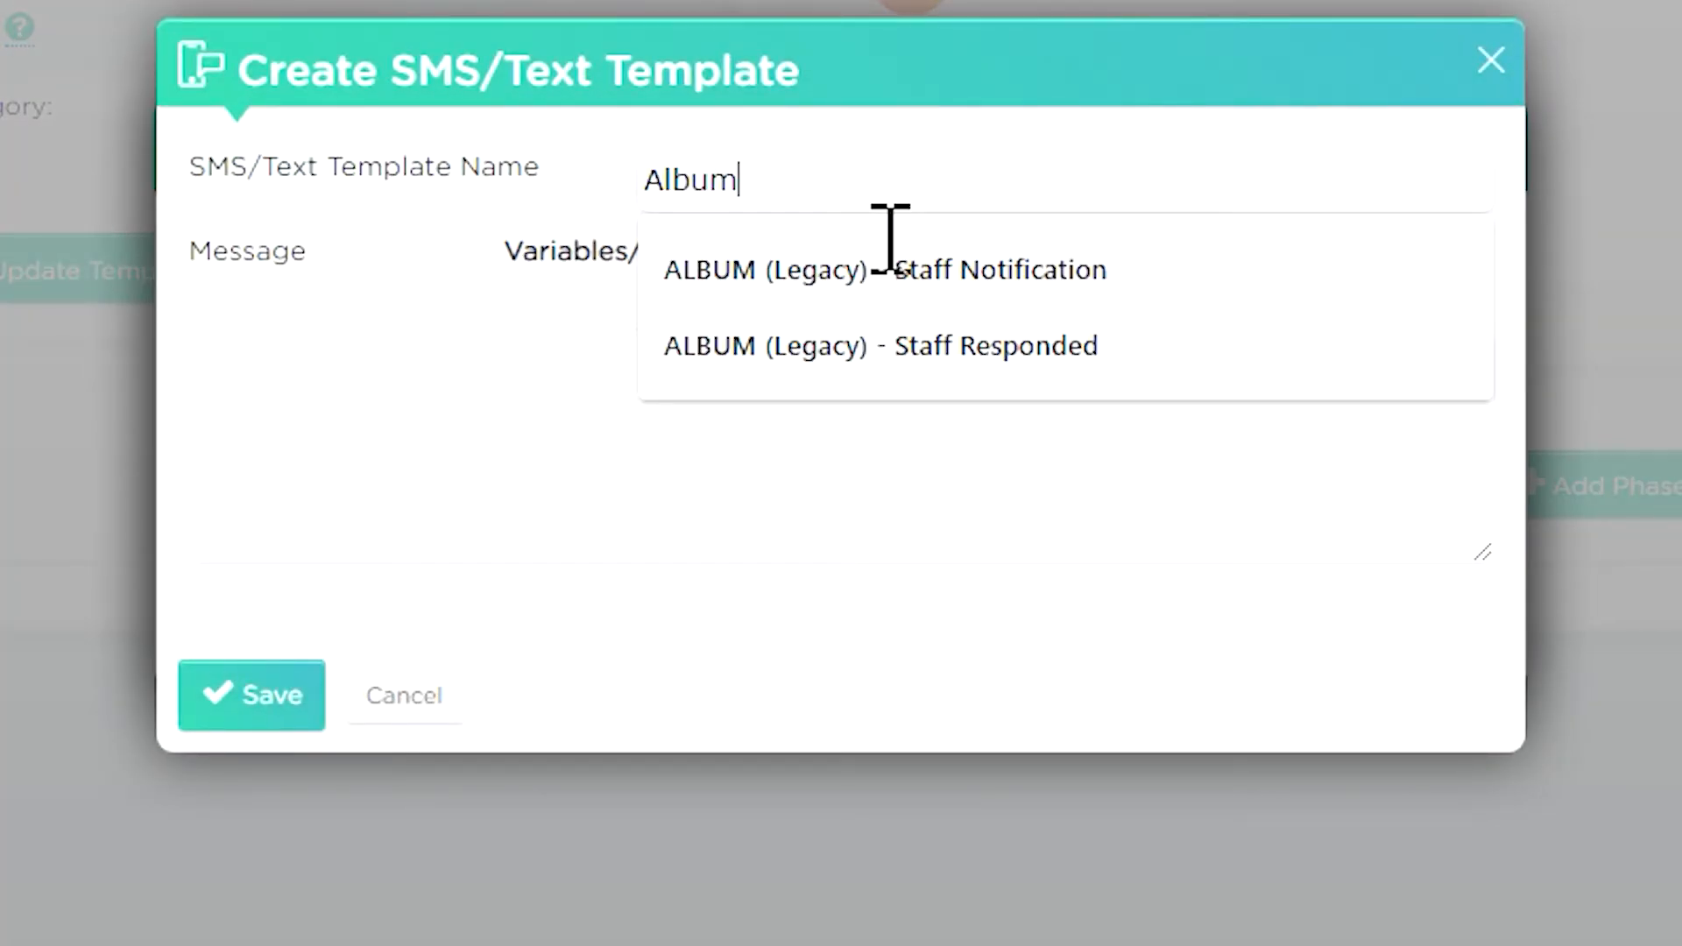
type(" (Legacy)")
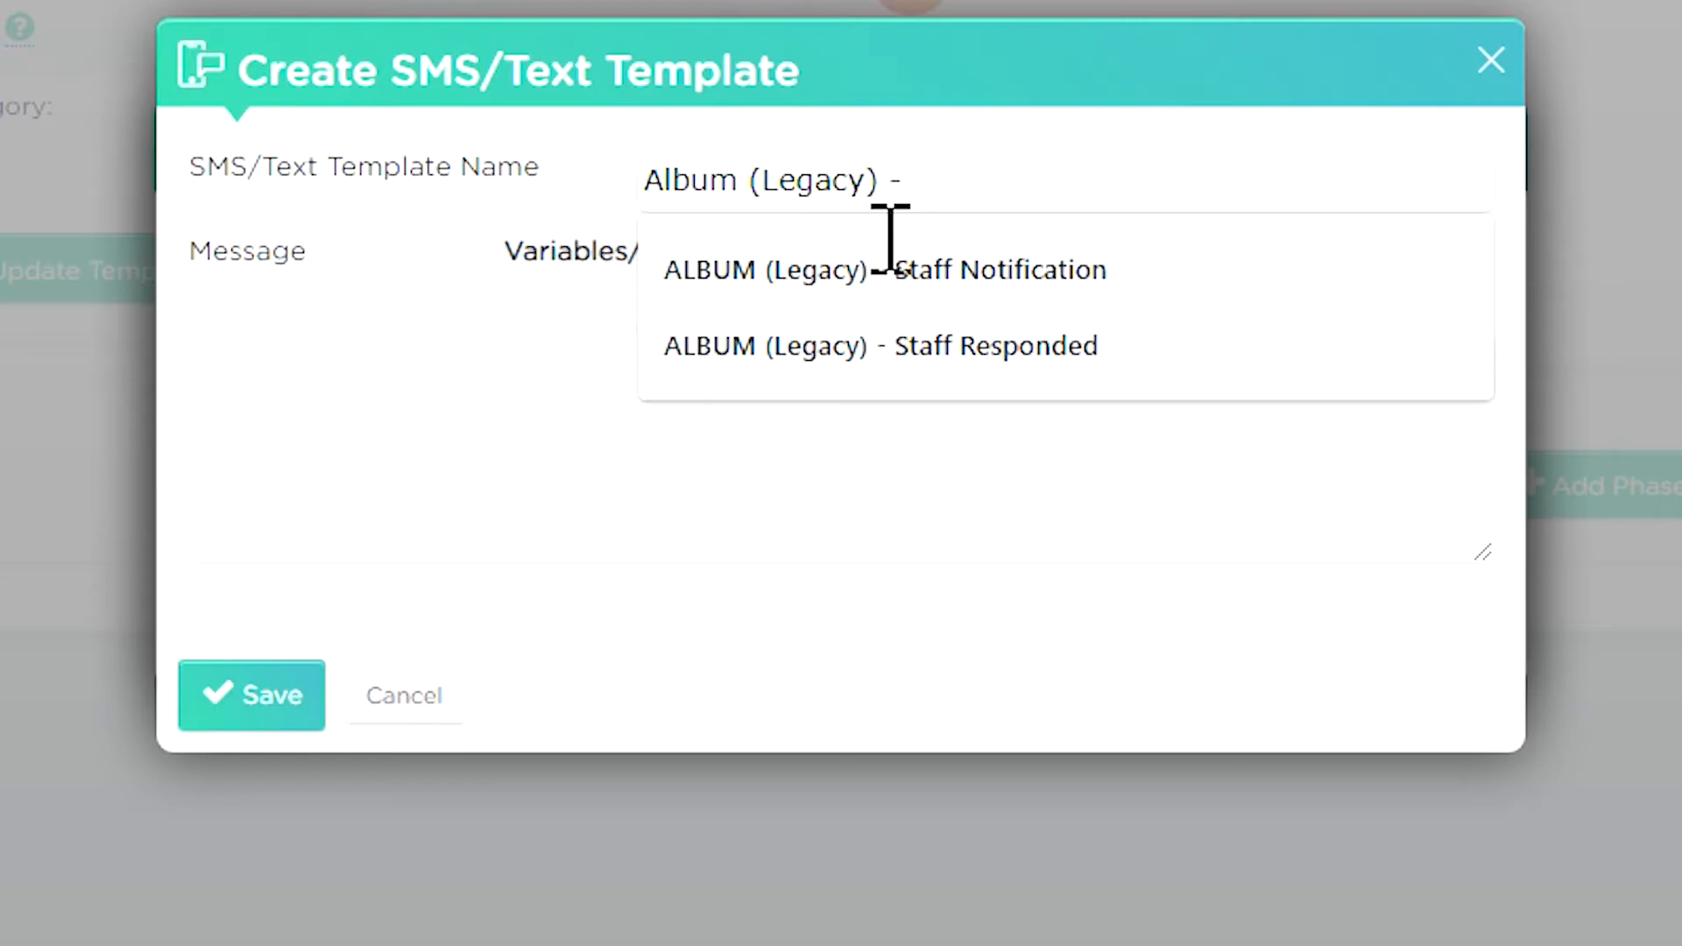
type("- Staff Needs t")
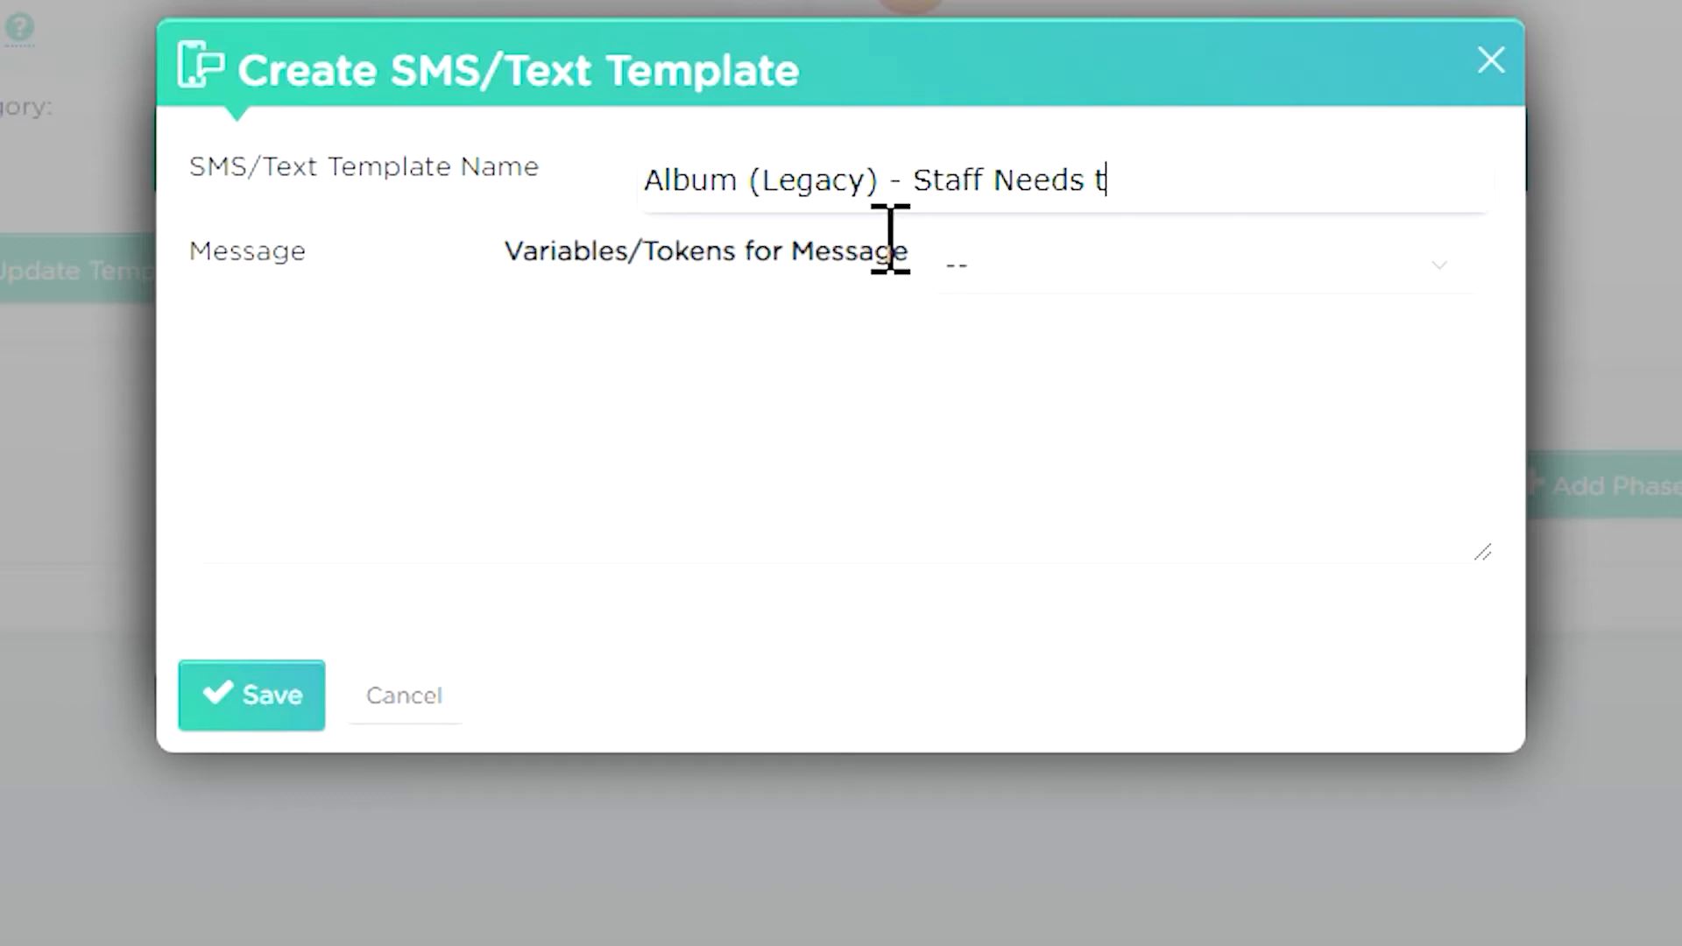
type("o Package Album")
Start the text message with "Product" followed by the Project Name token
left_click(599, 461)
type("A")
key("BackSpace")
type("Product")
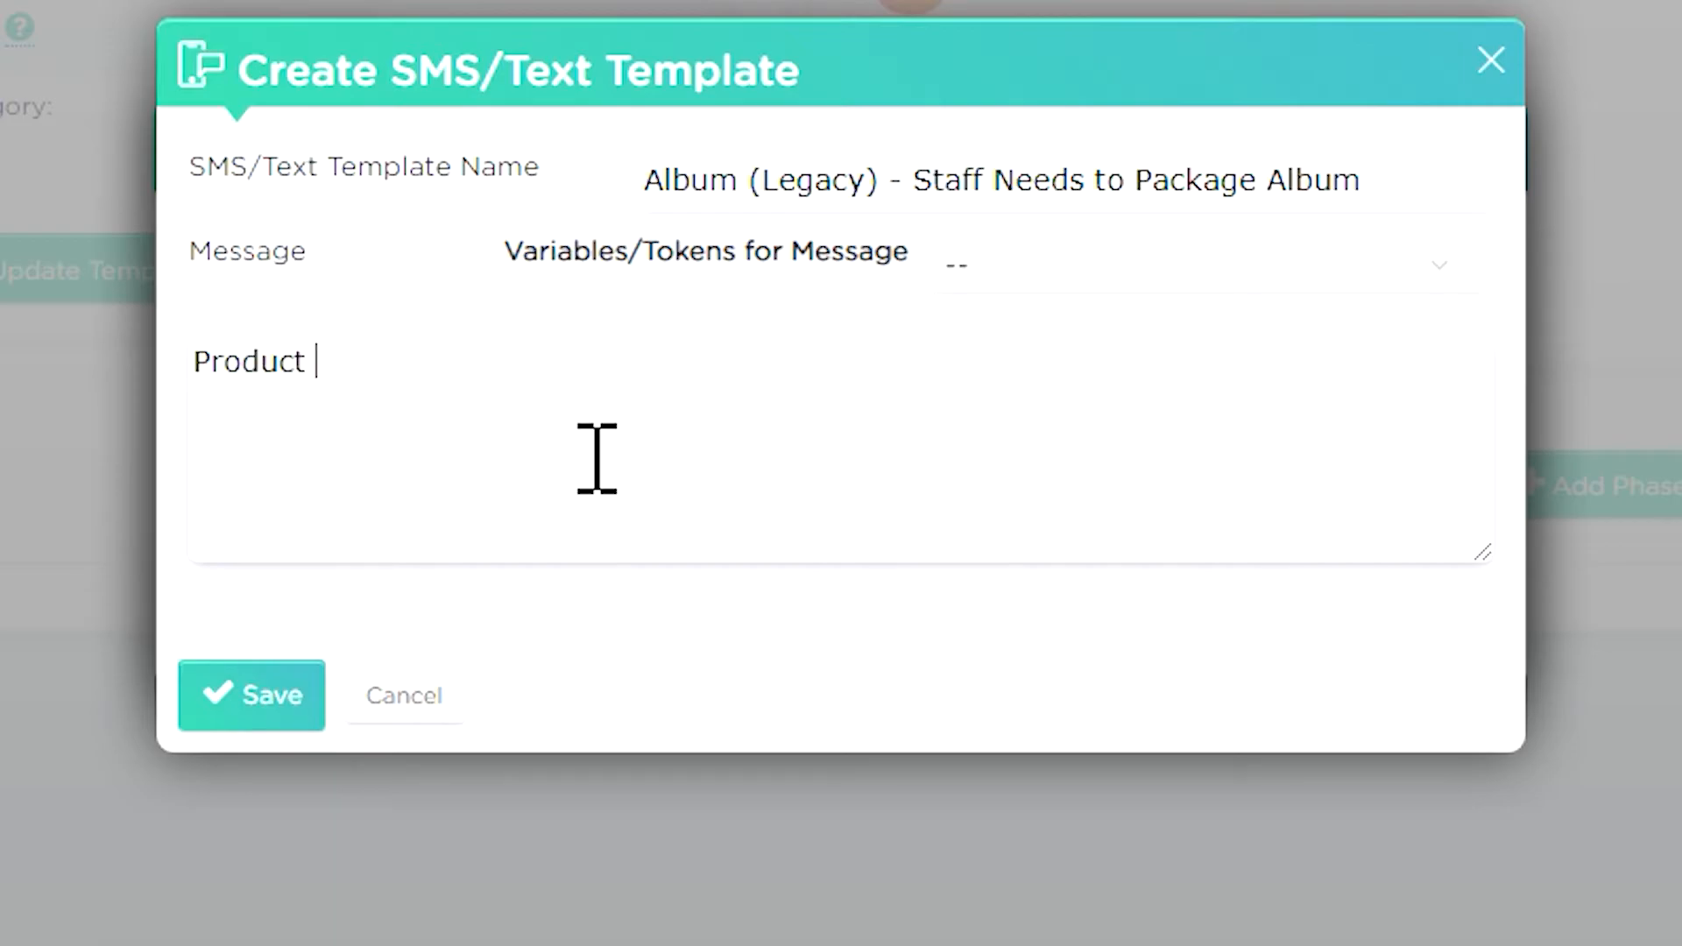
left_click(1091, 262)
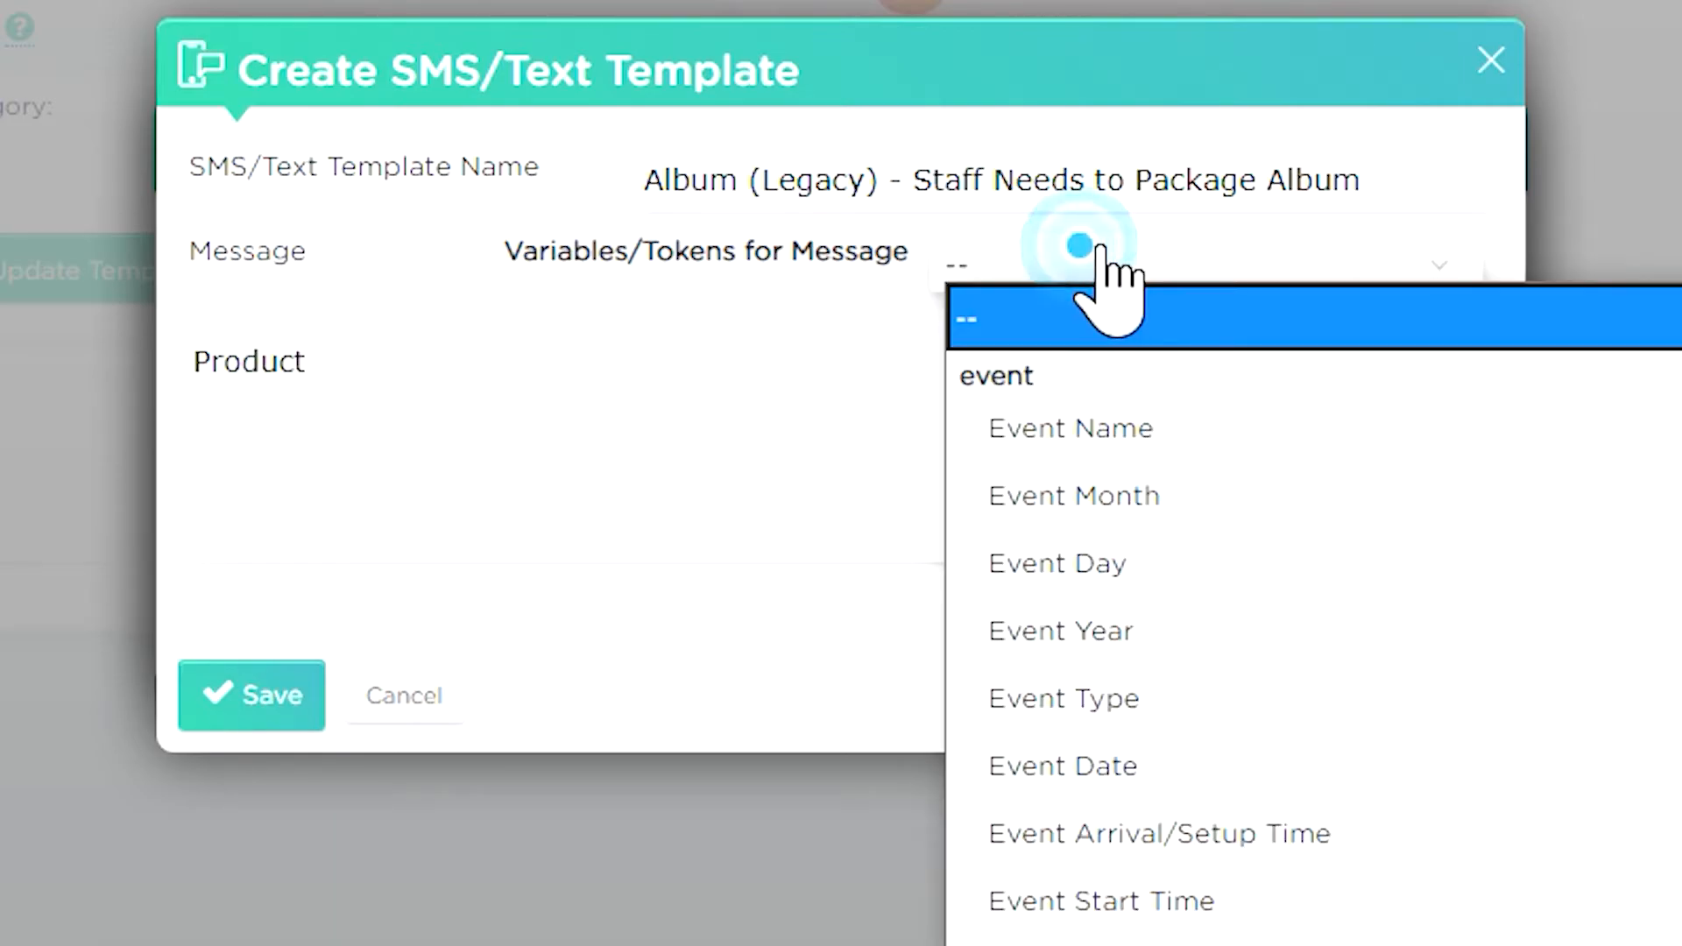
scroll(1174, 622, "down", 20)
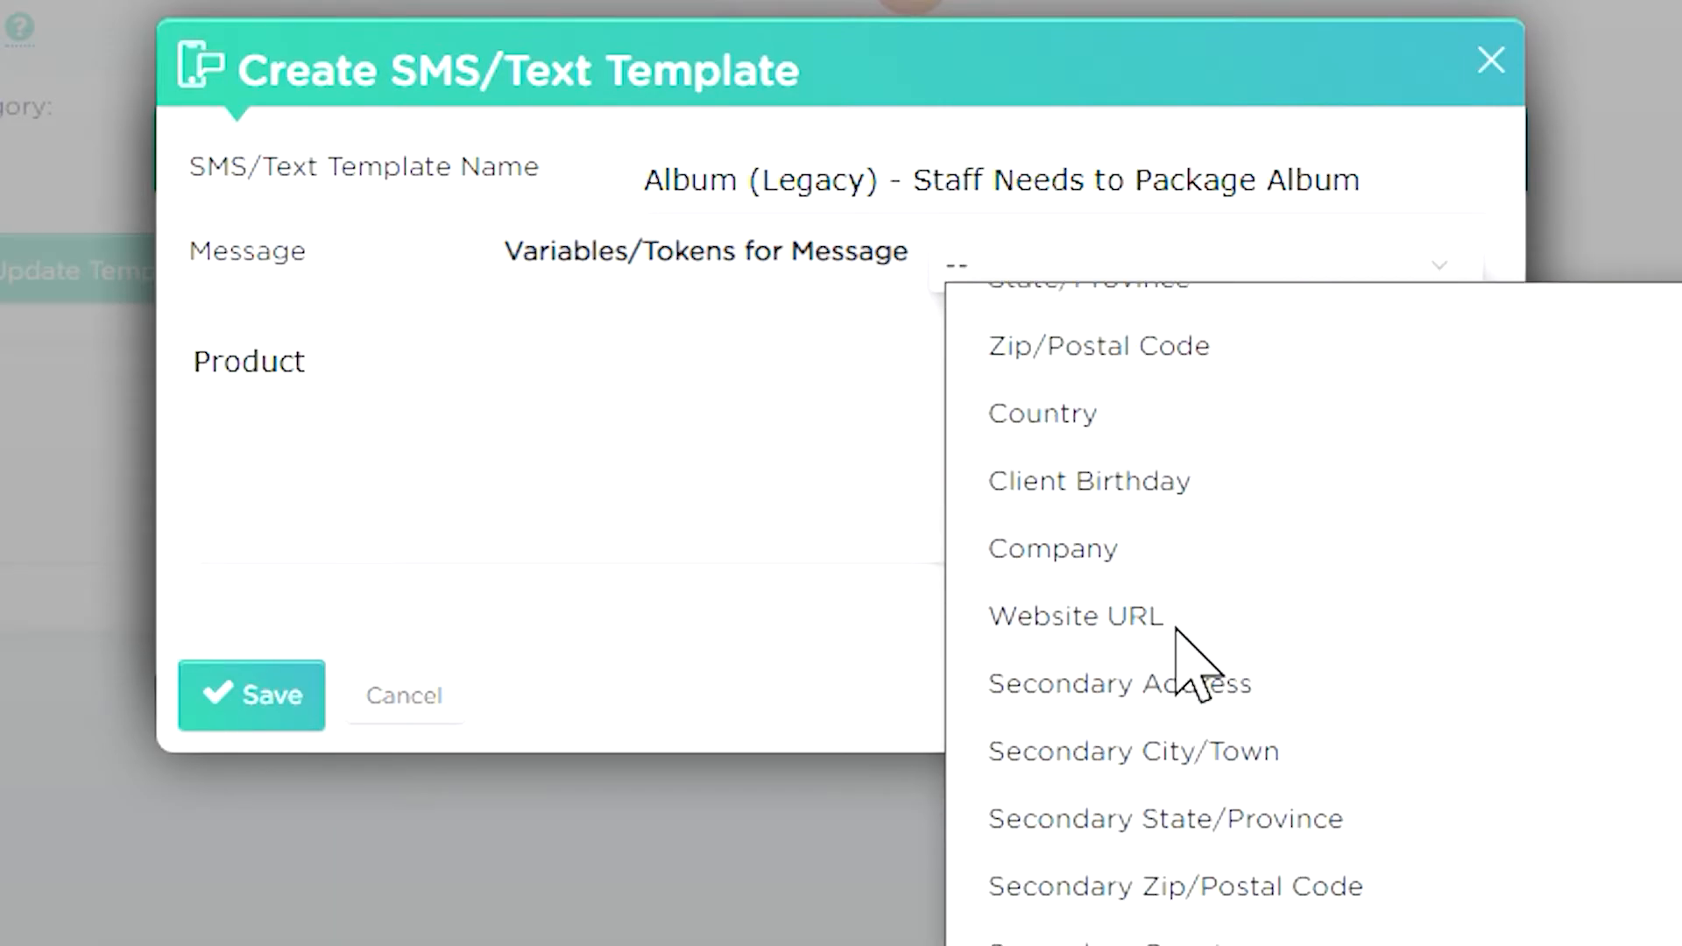
scroll(1176, 629, "down", 15)
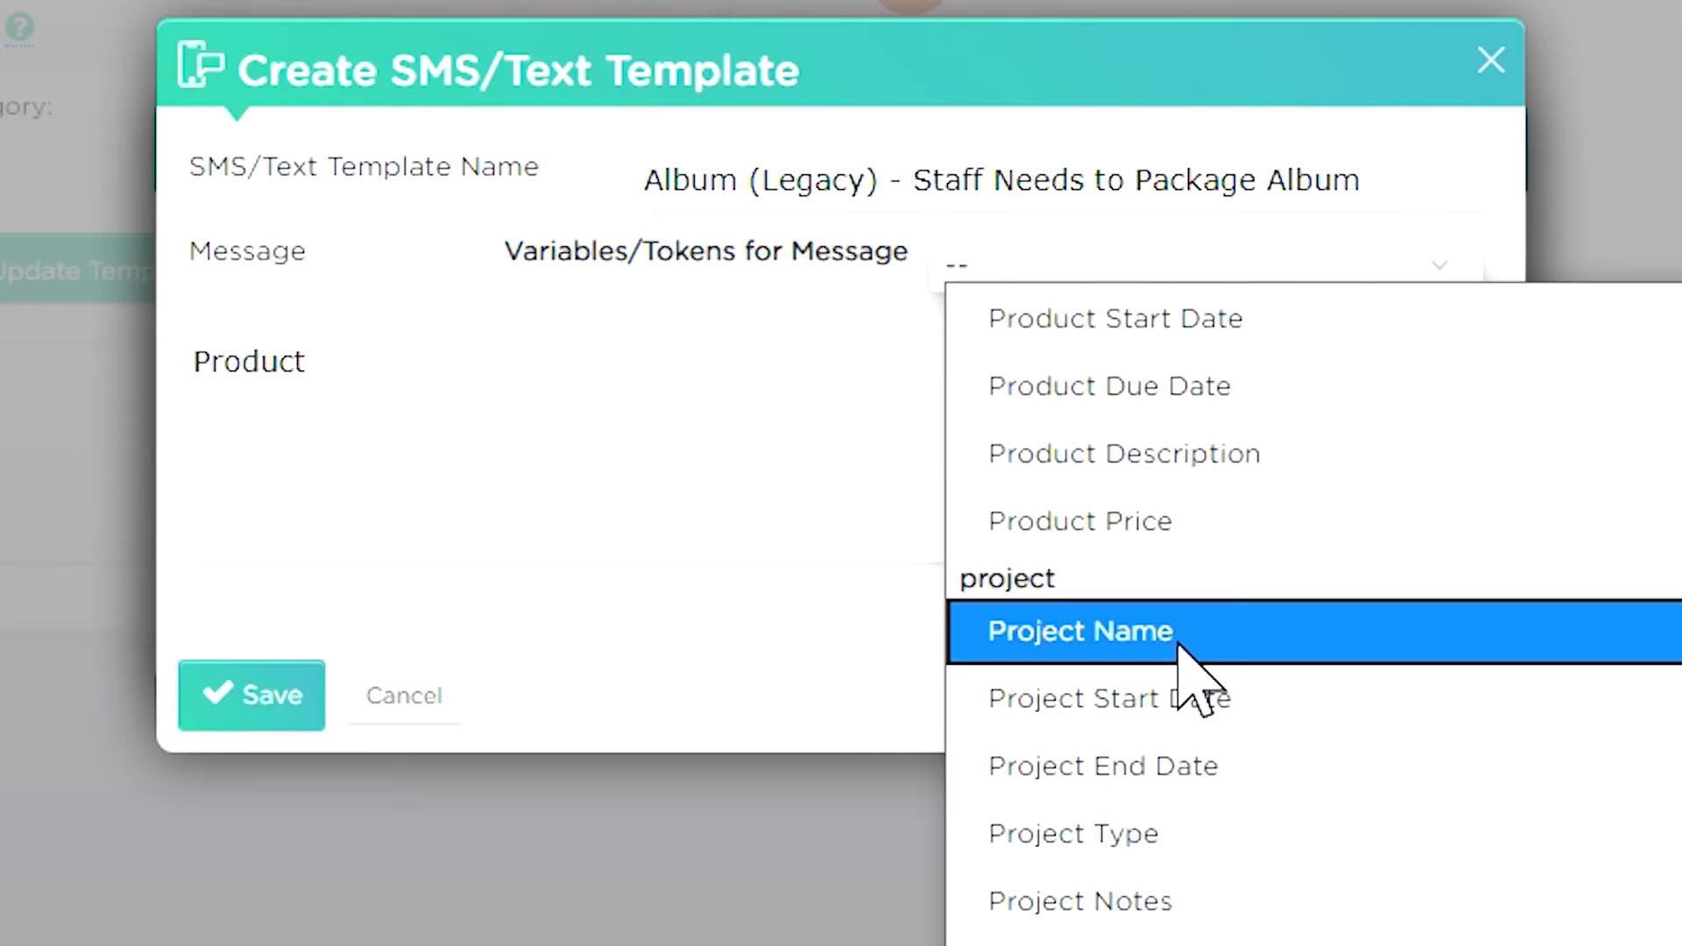
left_click(1175, 645)
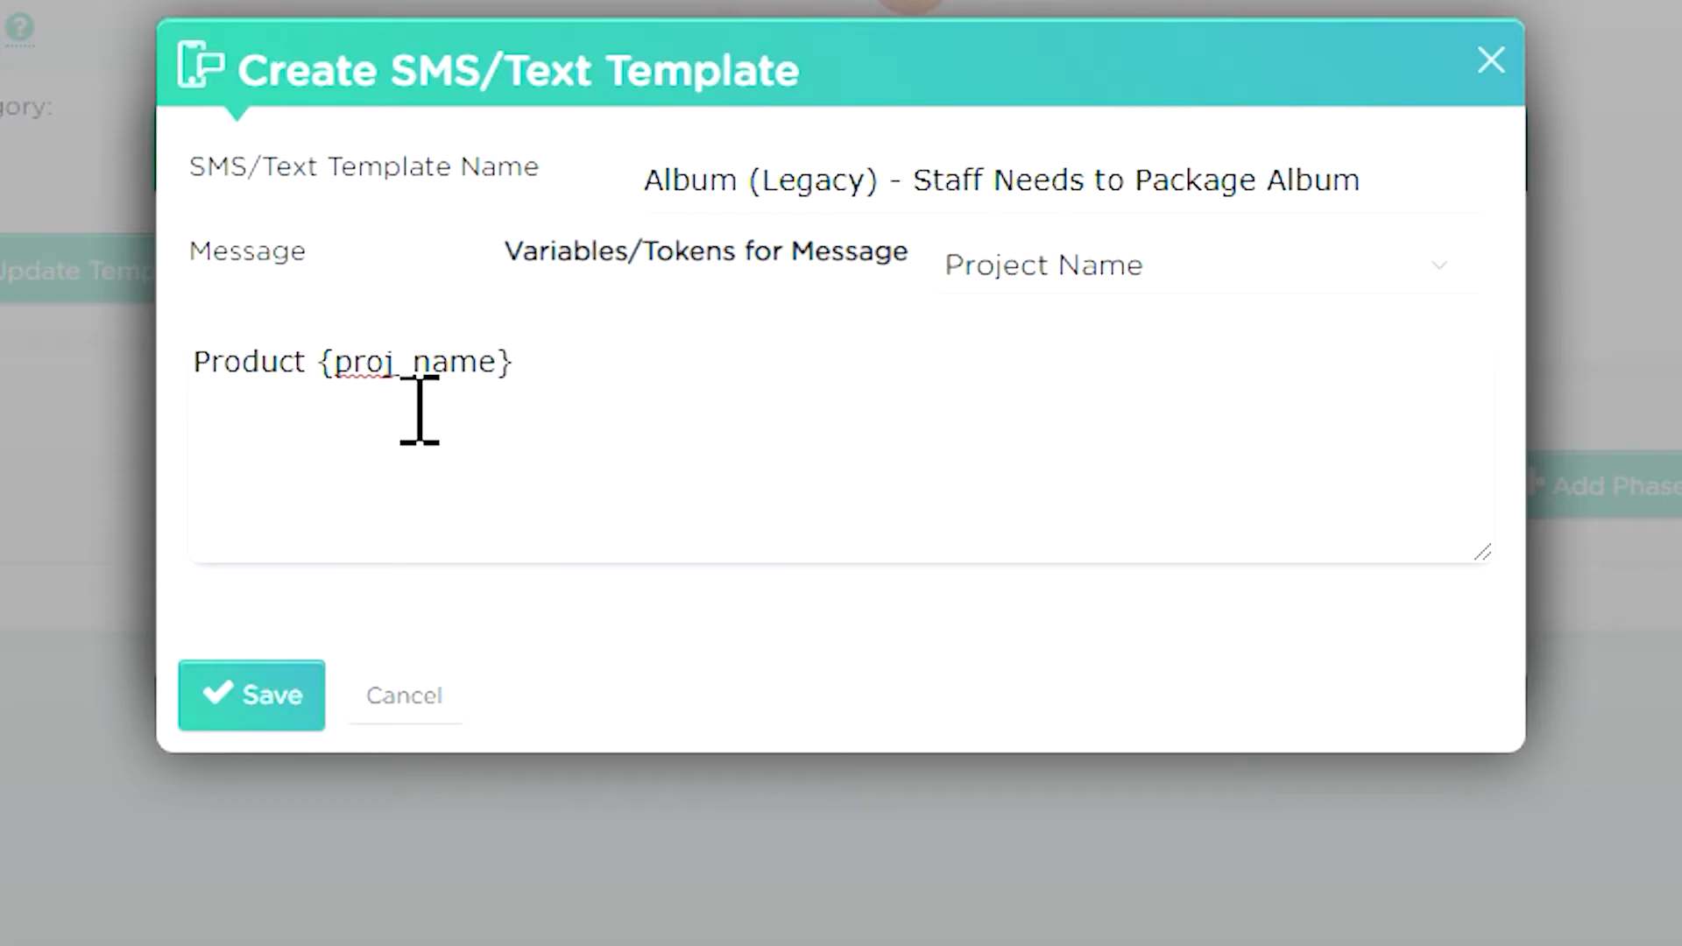
Replace the project name token in the message with the Product Name token
left_click(368, 363)
left_click_drag(318, 361, 796, 395)
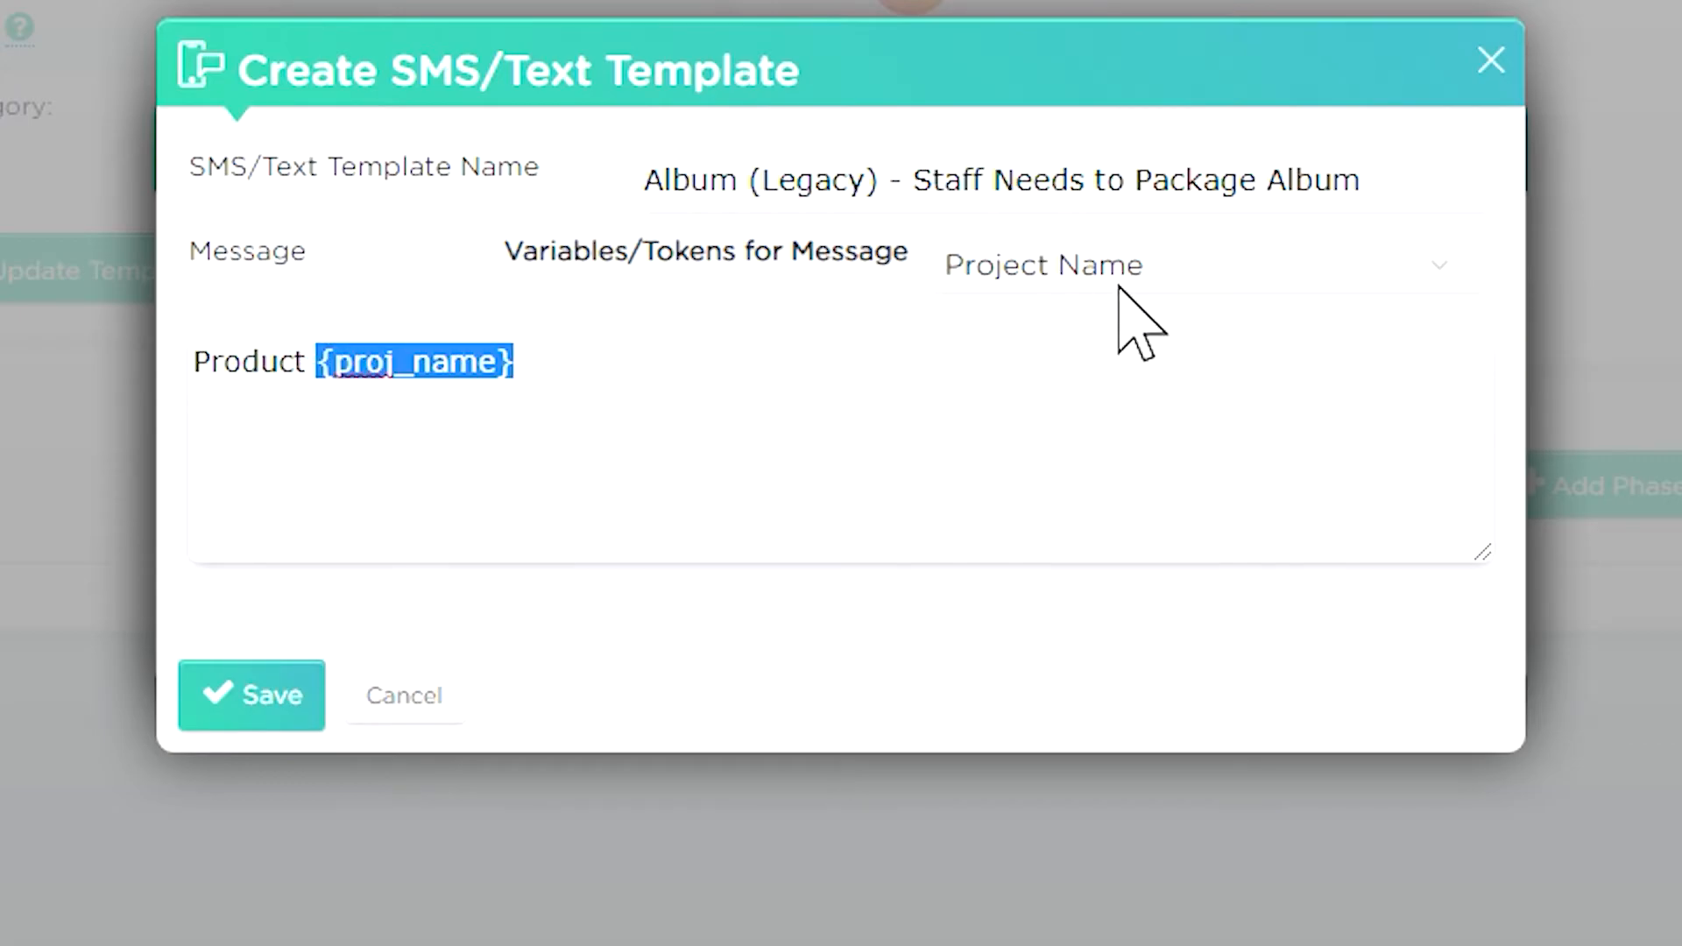
left_click(1216, 263)
scroll(1314, 569, "up", 2)
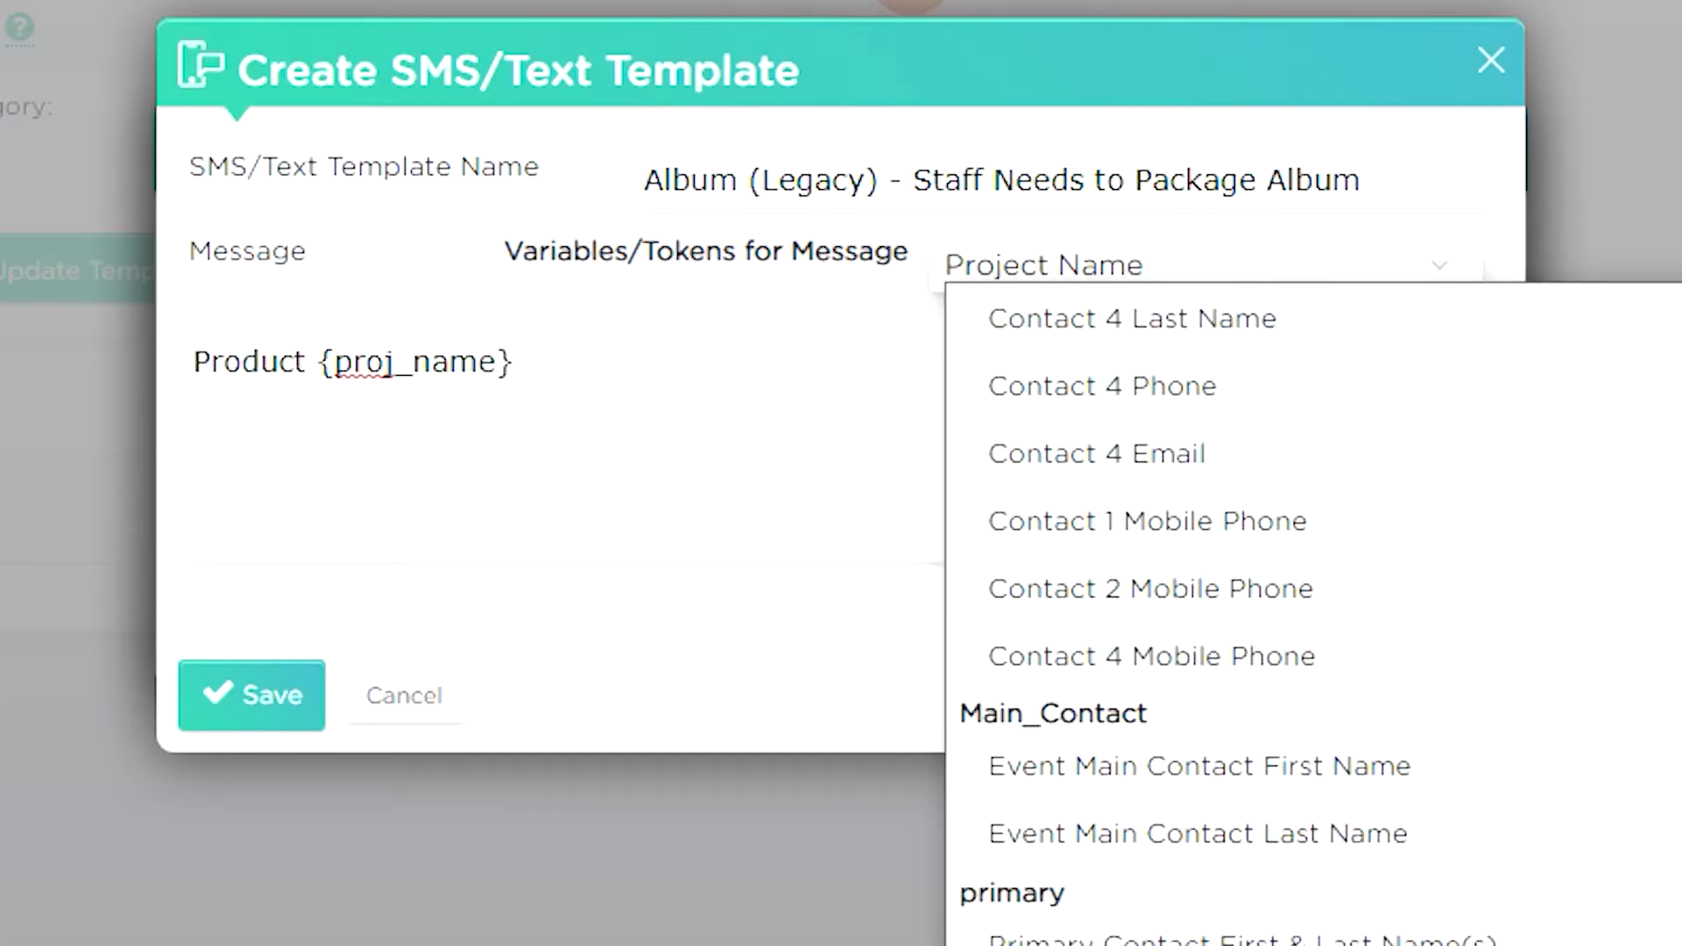
left_click(1060, 941)
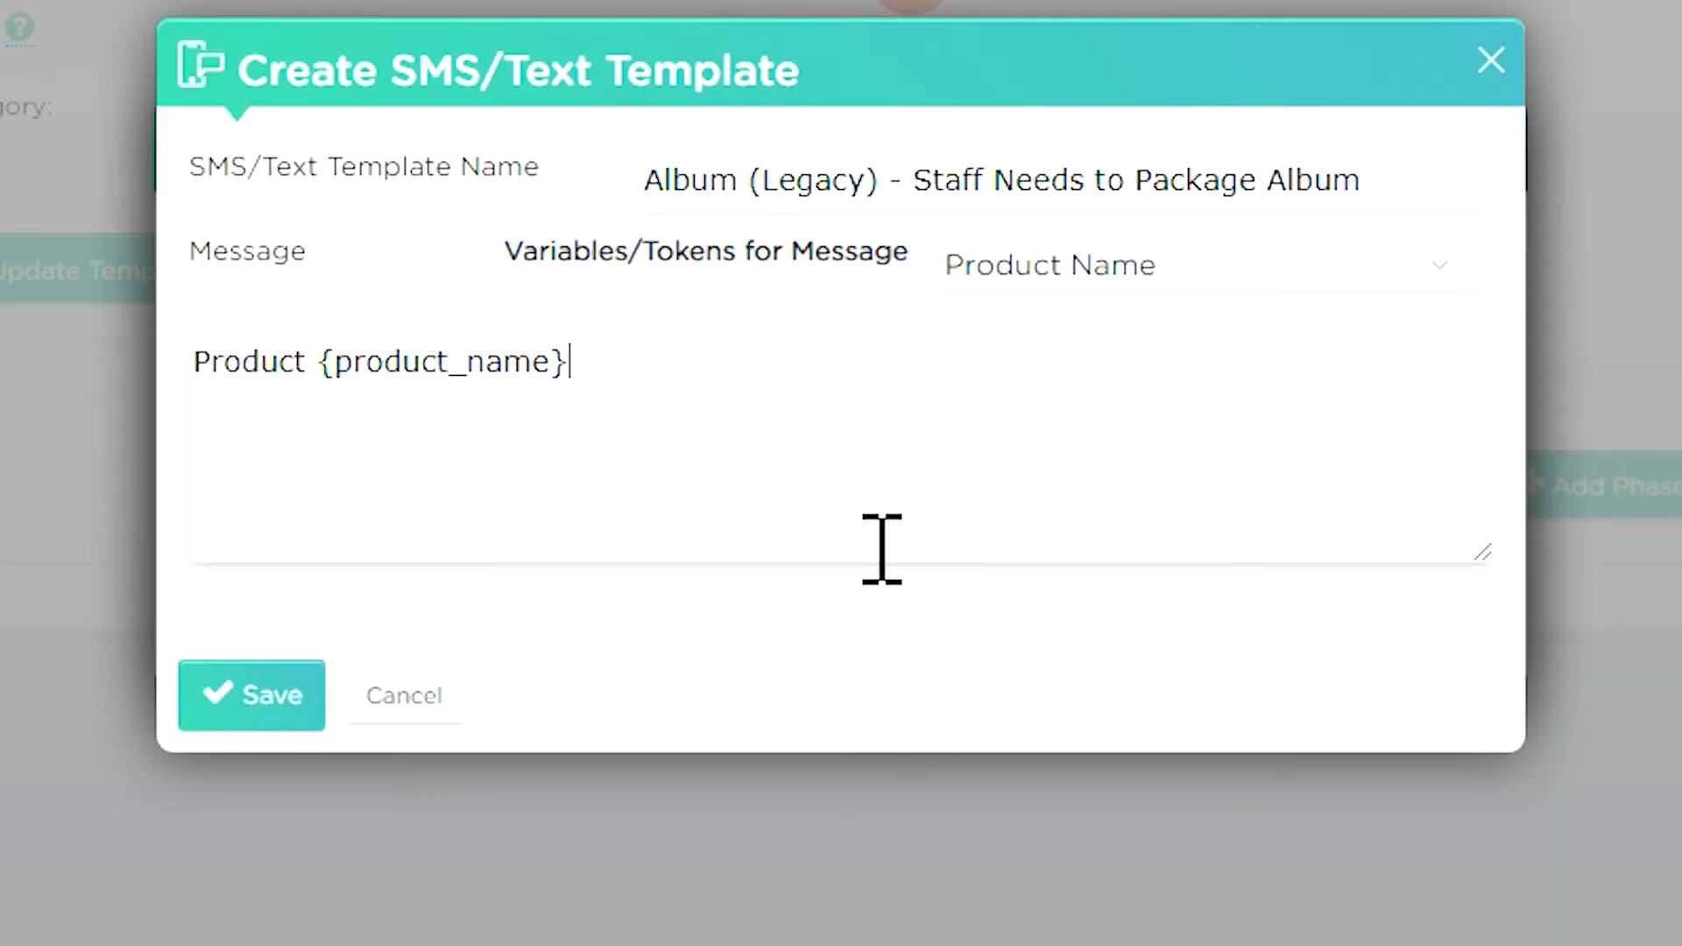
Continue the message with "is ready to be packaged. Please get that done, and follow the tasks associated with"
type("is ready to be pac")
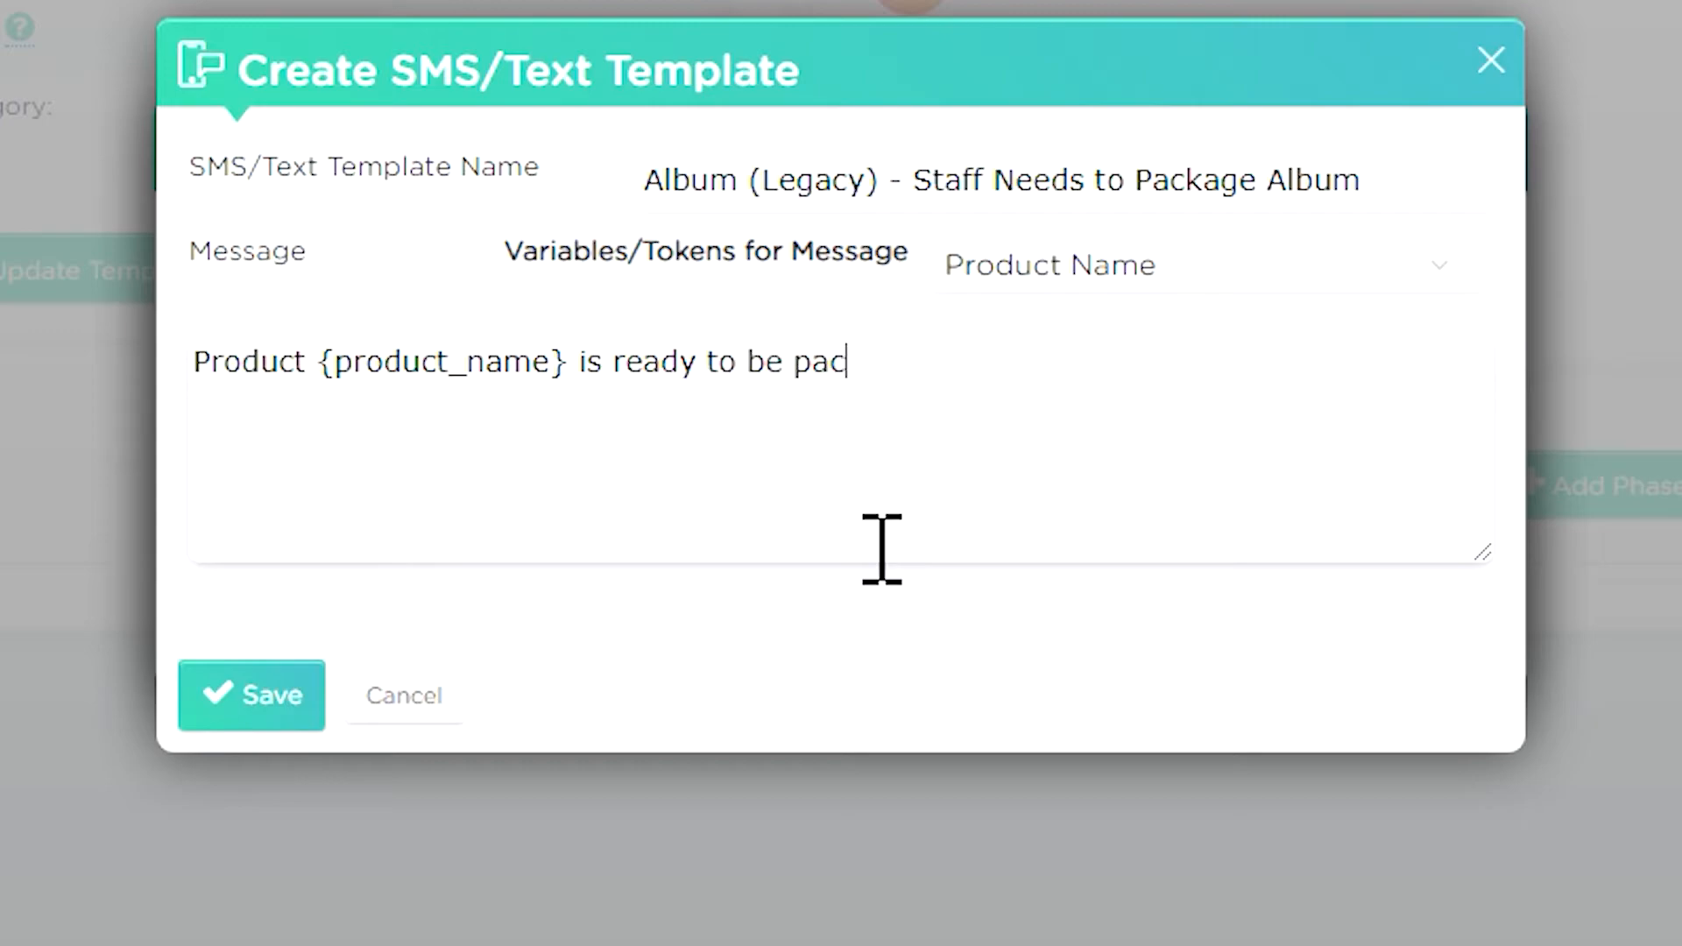
type("kaged.  Ple")
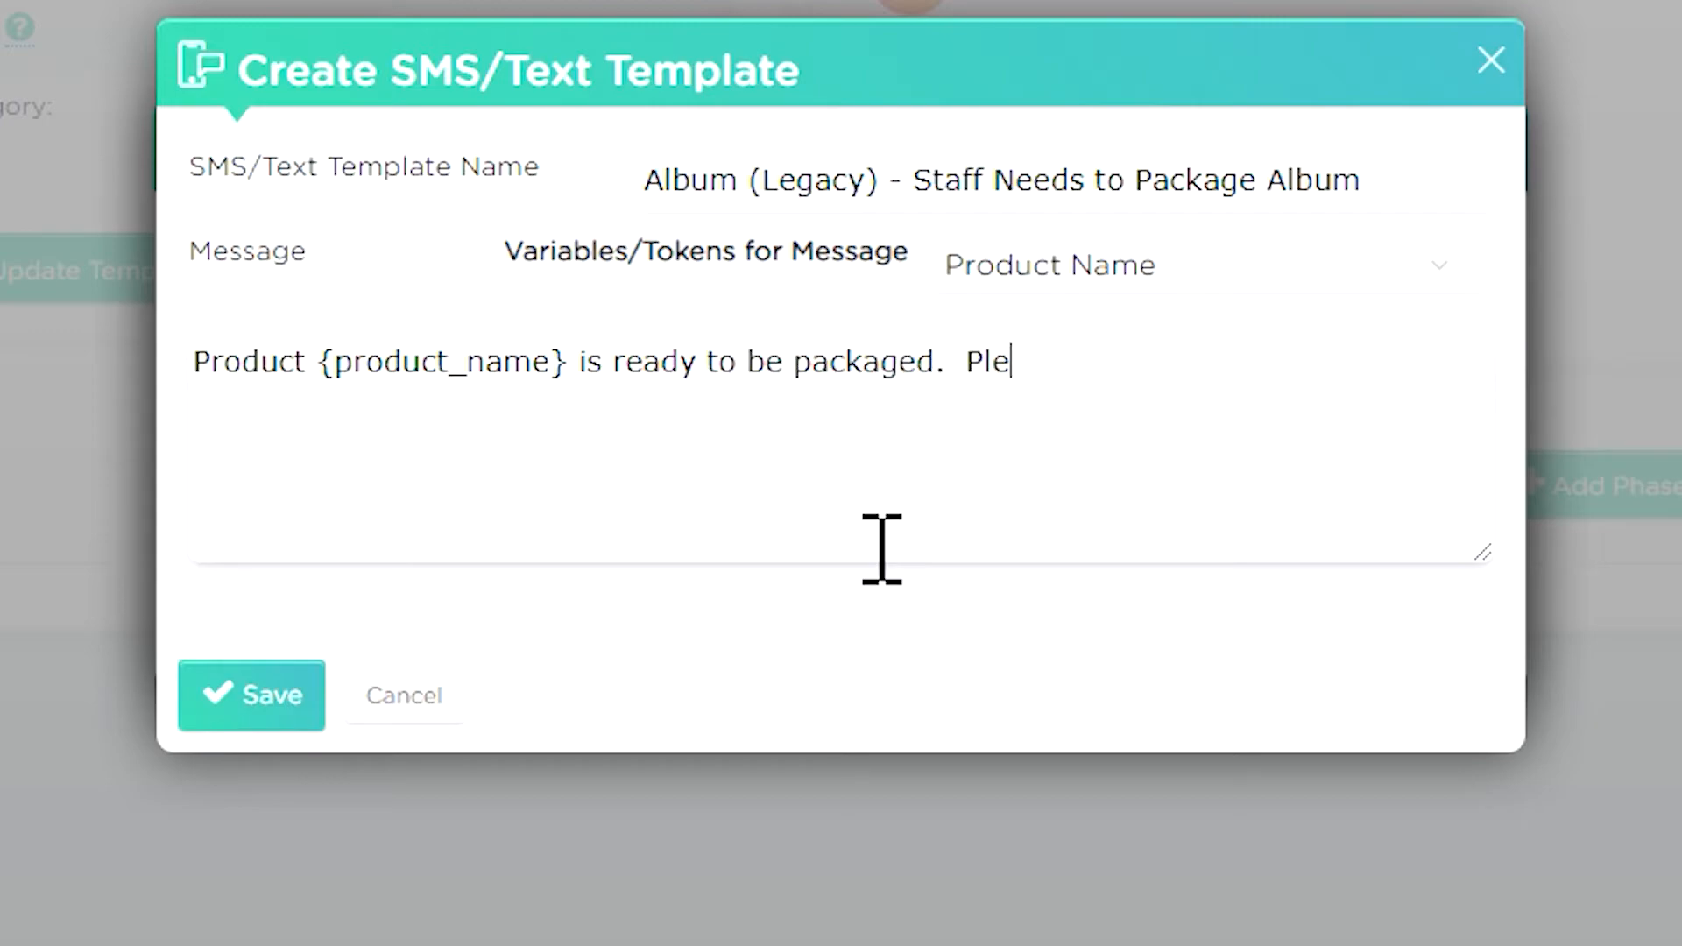
type("ase get that s")
key("BackSpace")
type("done, and follow the taskss")
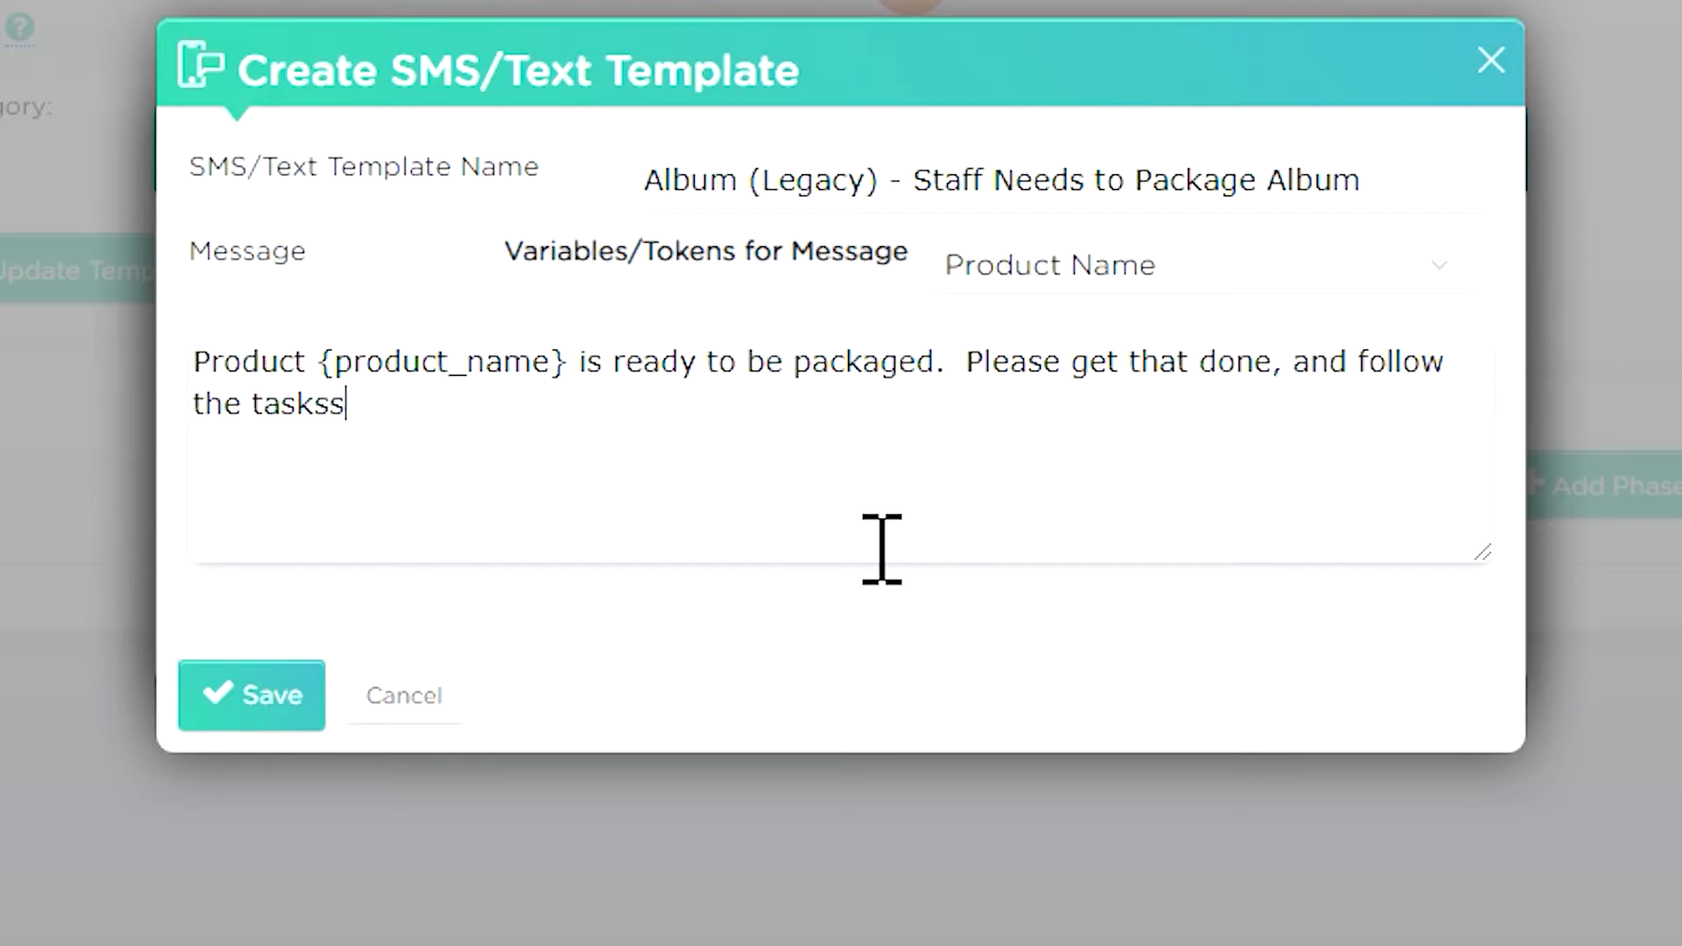
key("BackSpace")
type(" associated")
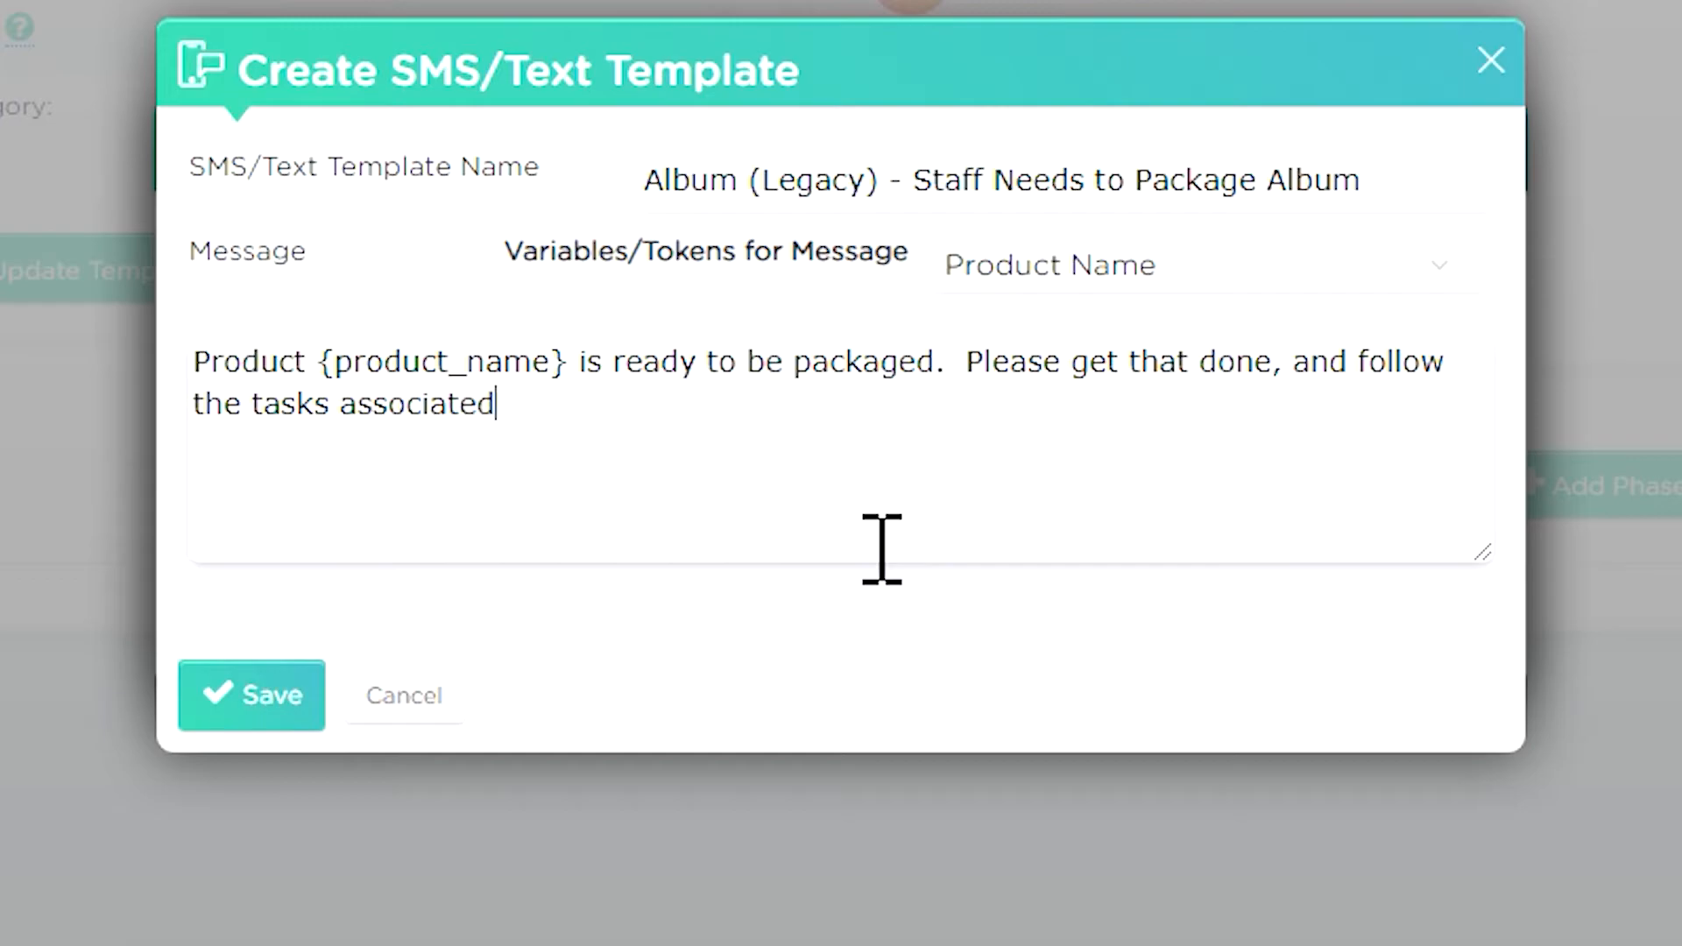
type(" with")
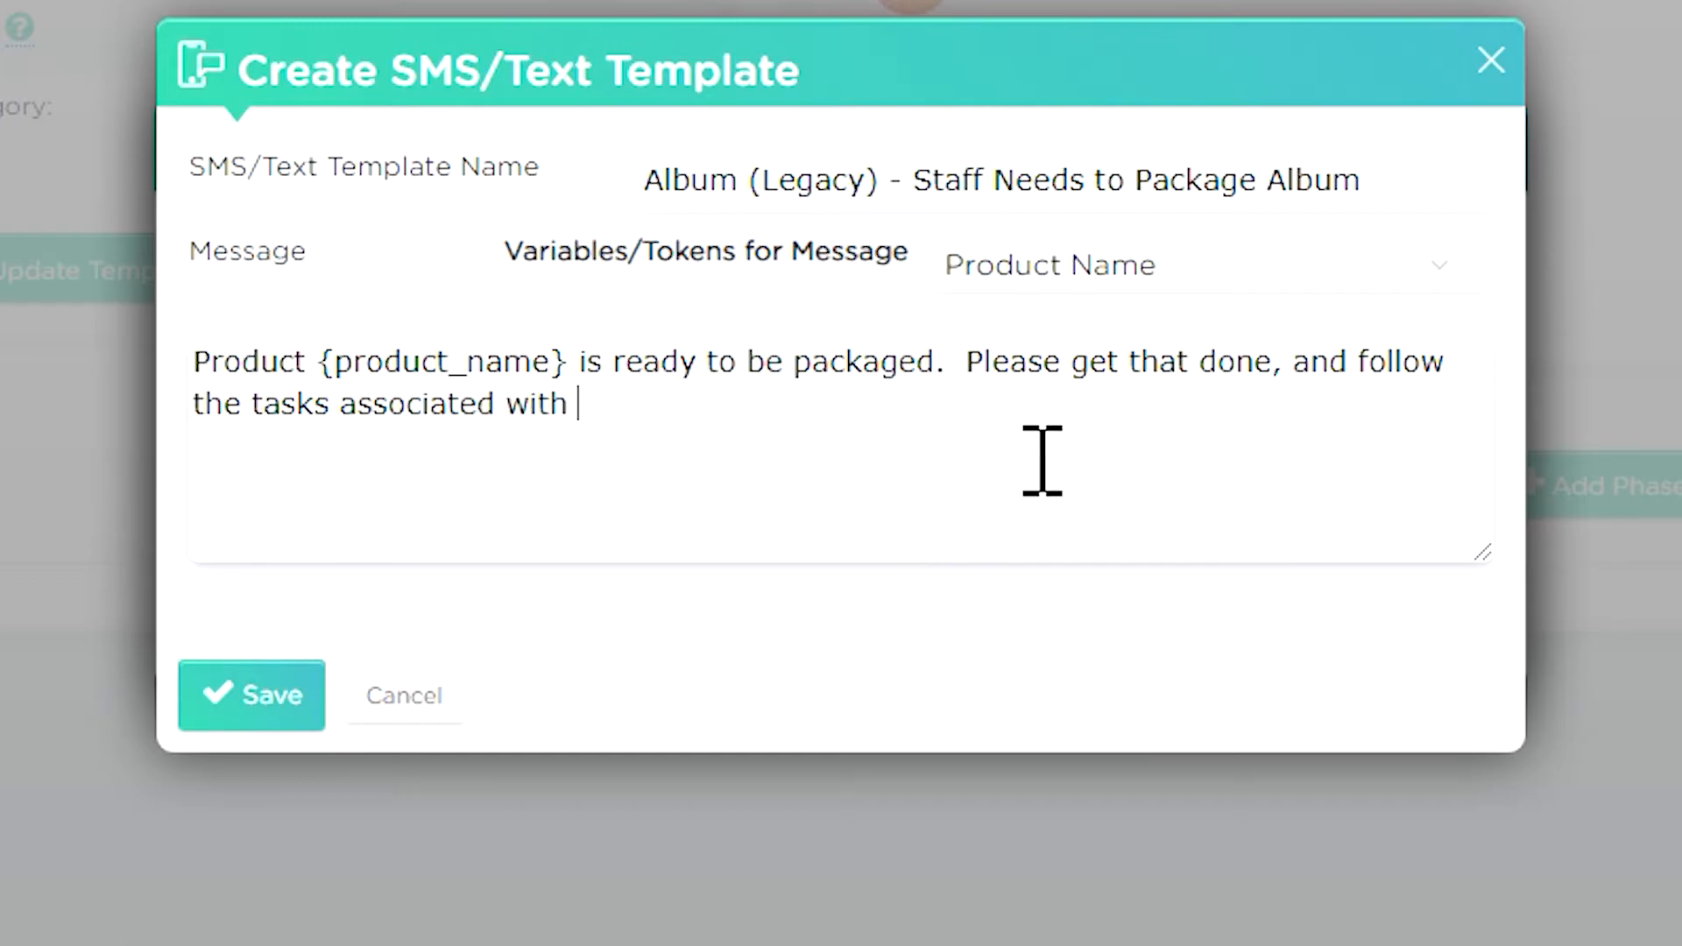
End the message with the Contact 1 First & Last Name token and save the text template
left_click(1184, 285)
scroll(1323, 753, "up", 10)
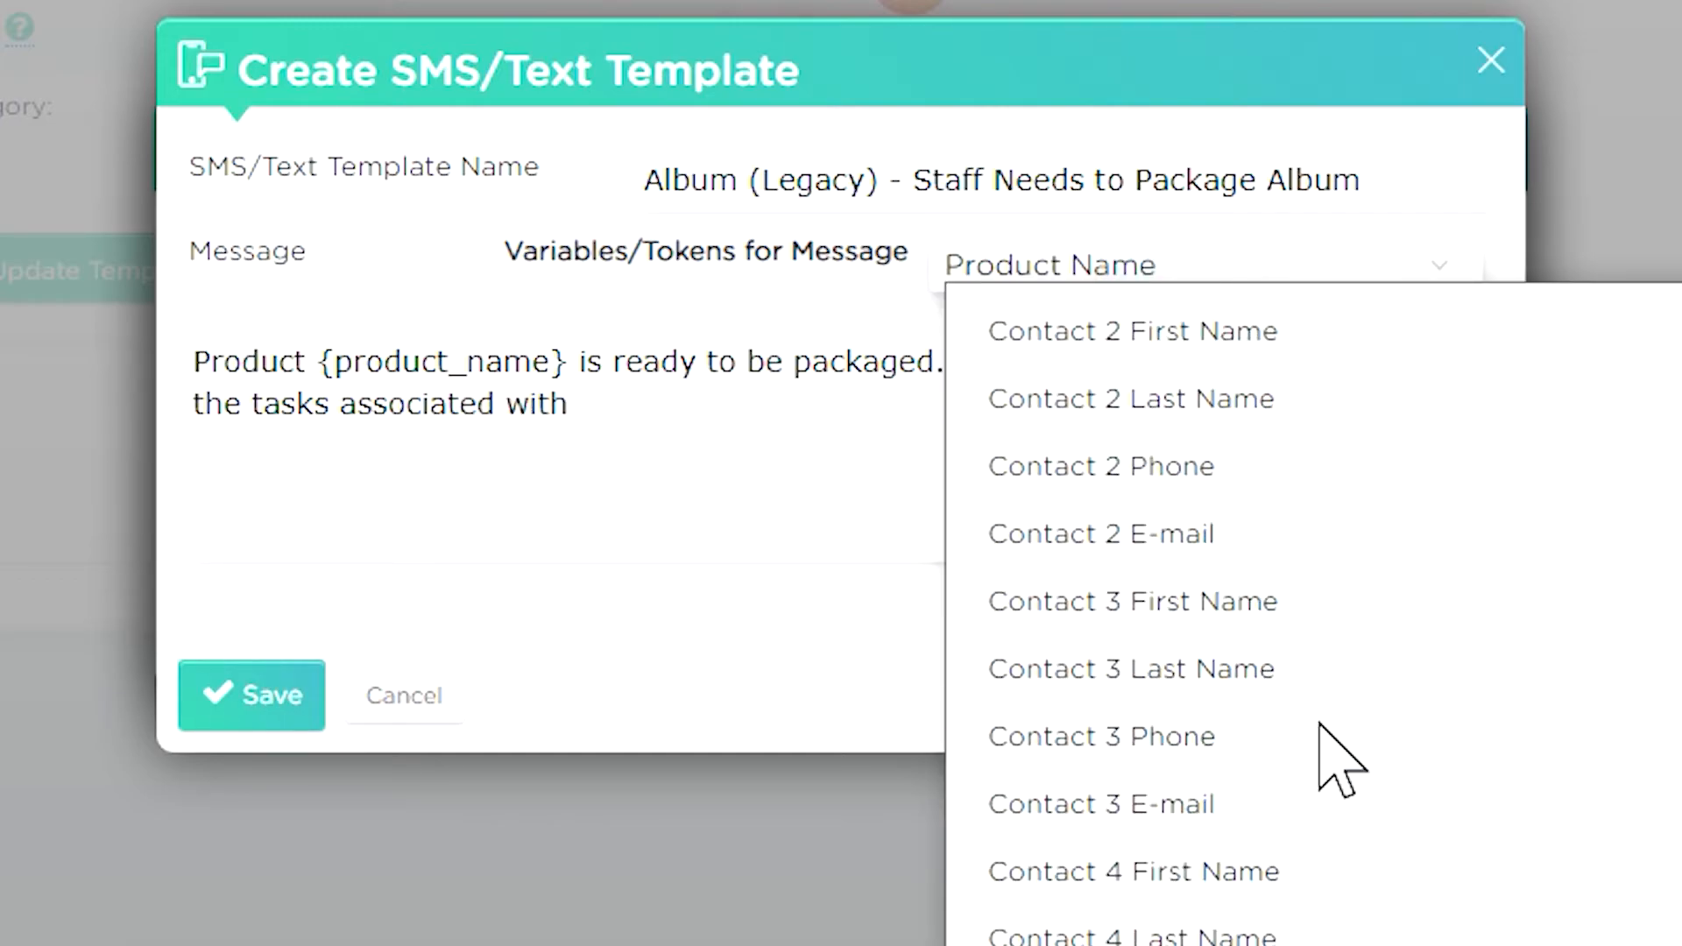
left_click(1231, 775)
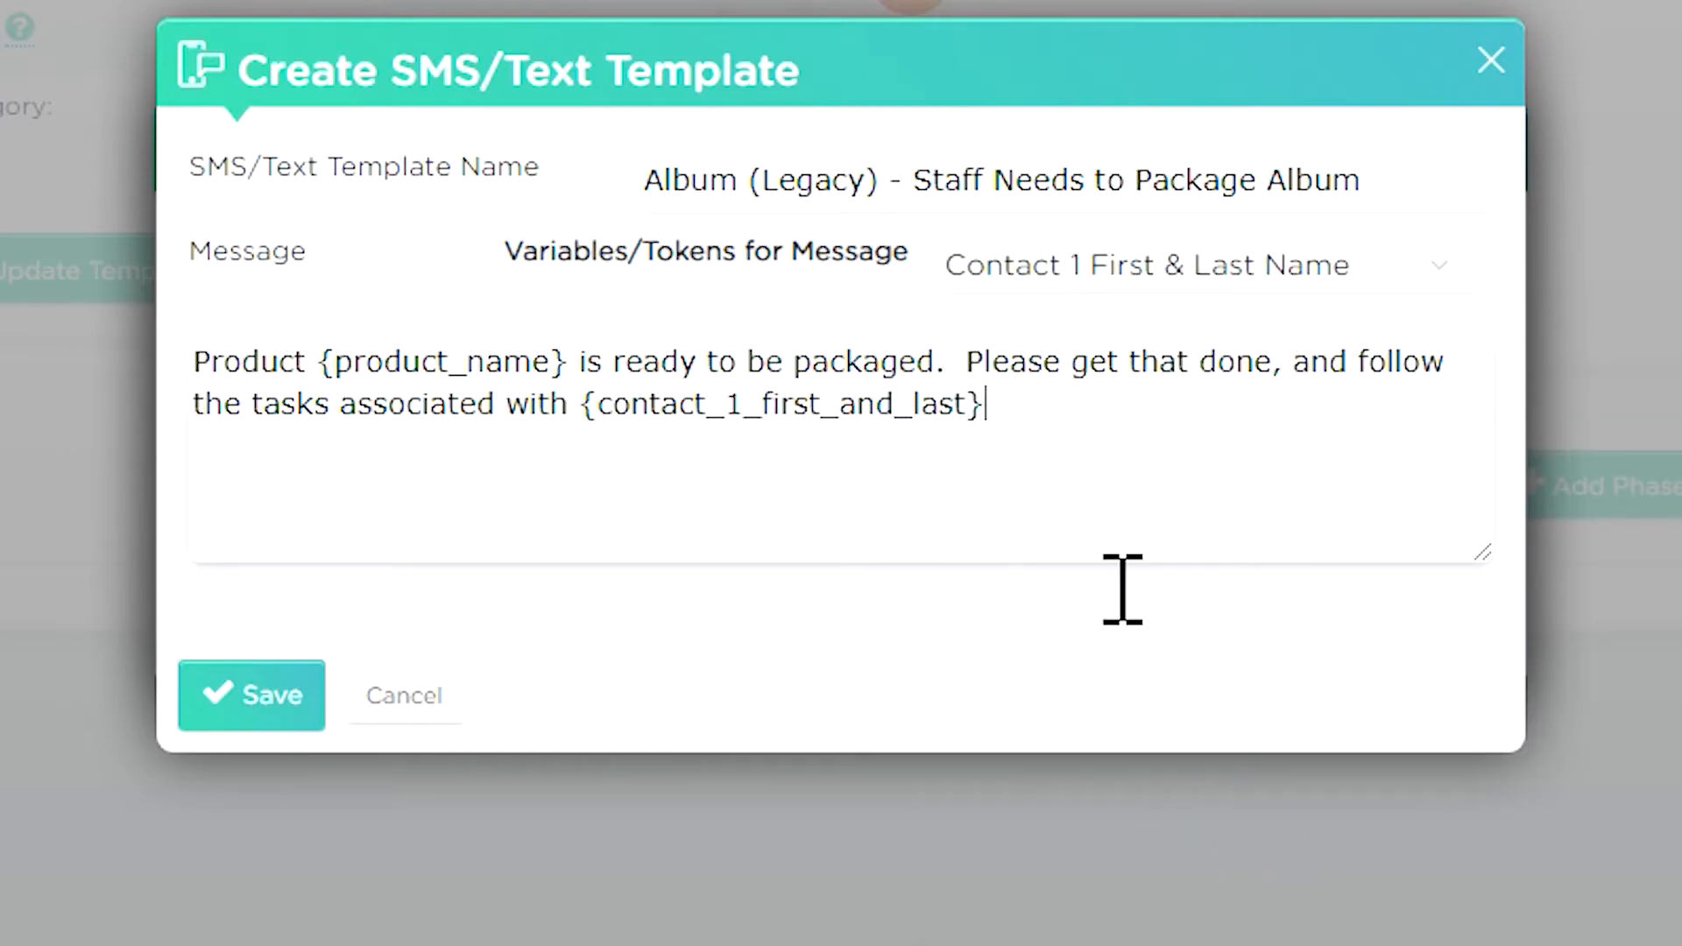
left_click(229, 701)
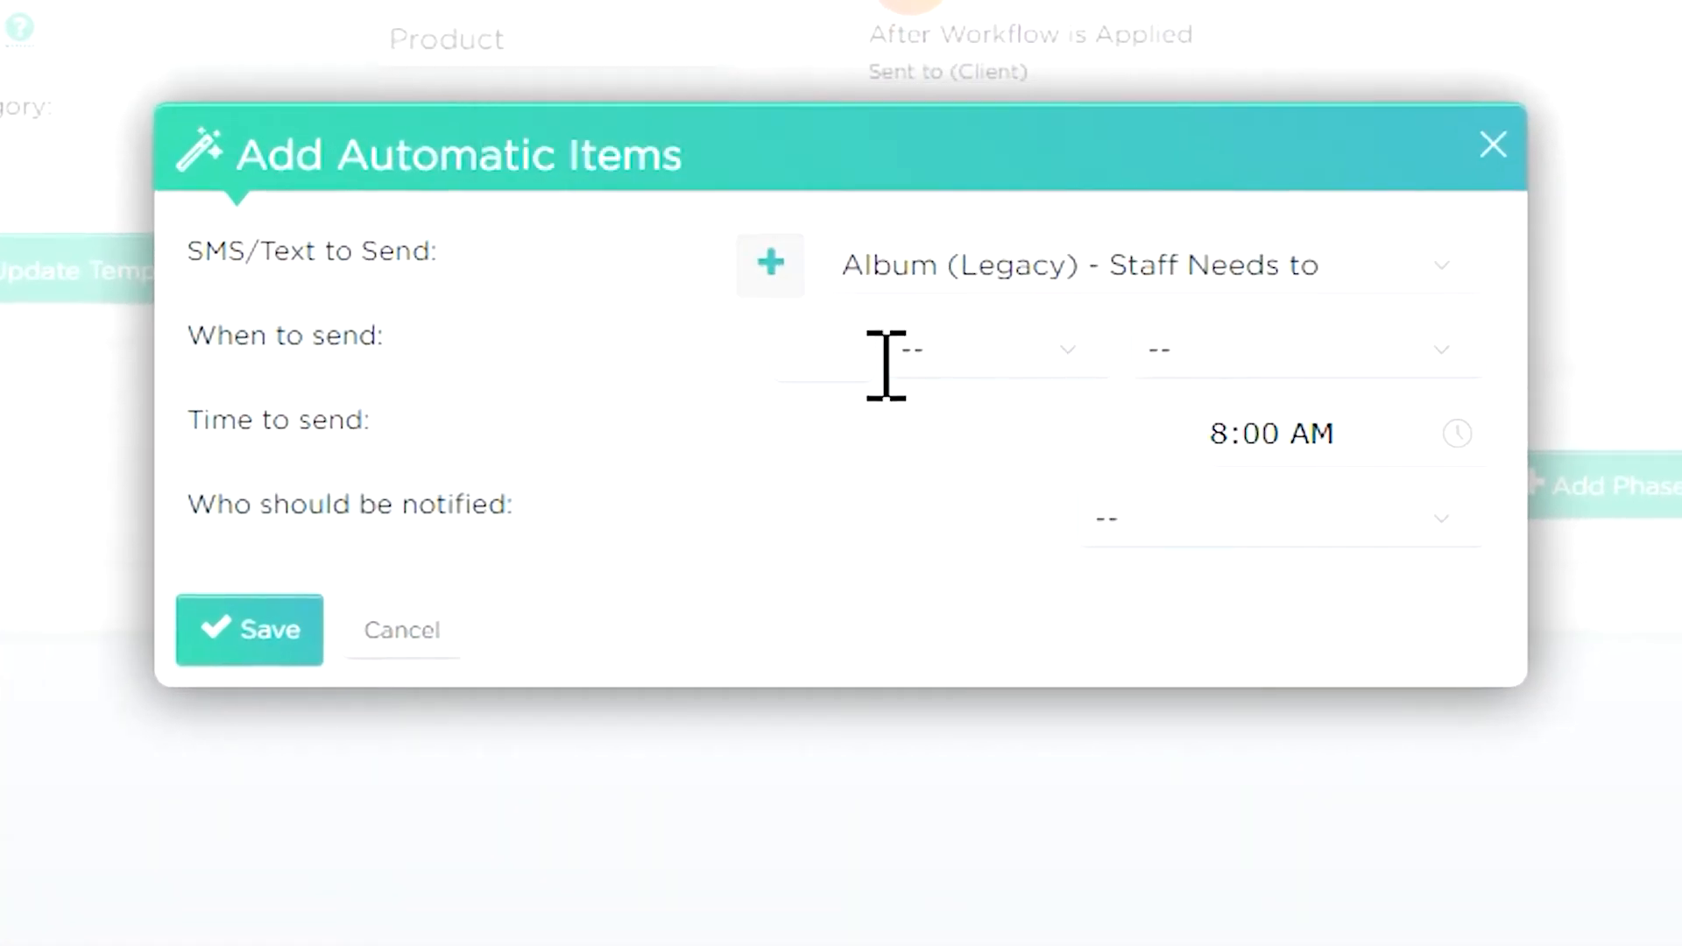
Schedule the staff text for 0 days after the workflow is applied, notifying Staff Members, and save the automatic item
left_click(854, 480)
left_click(999, 355)
left_click(1029, 468)
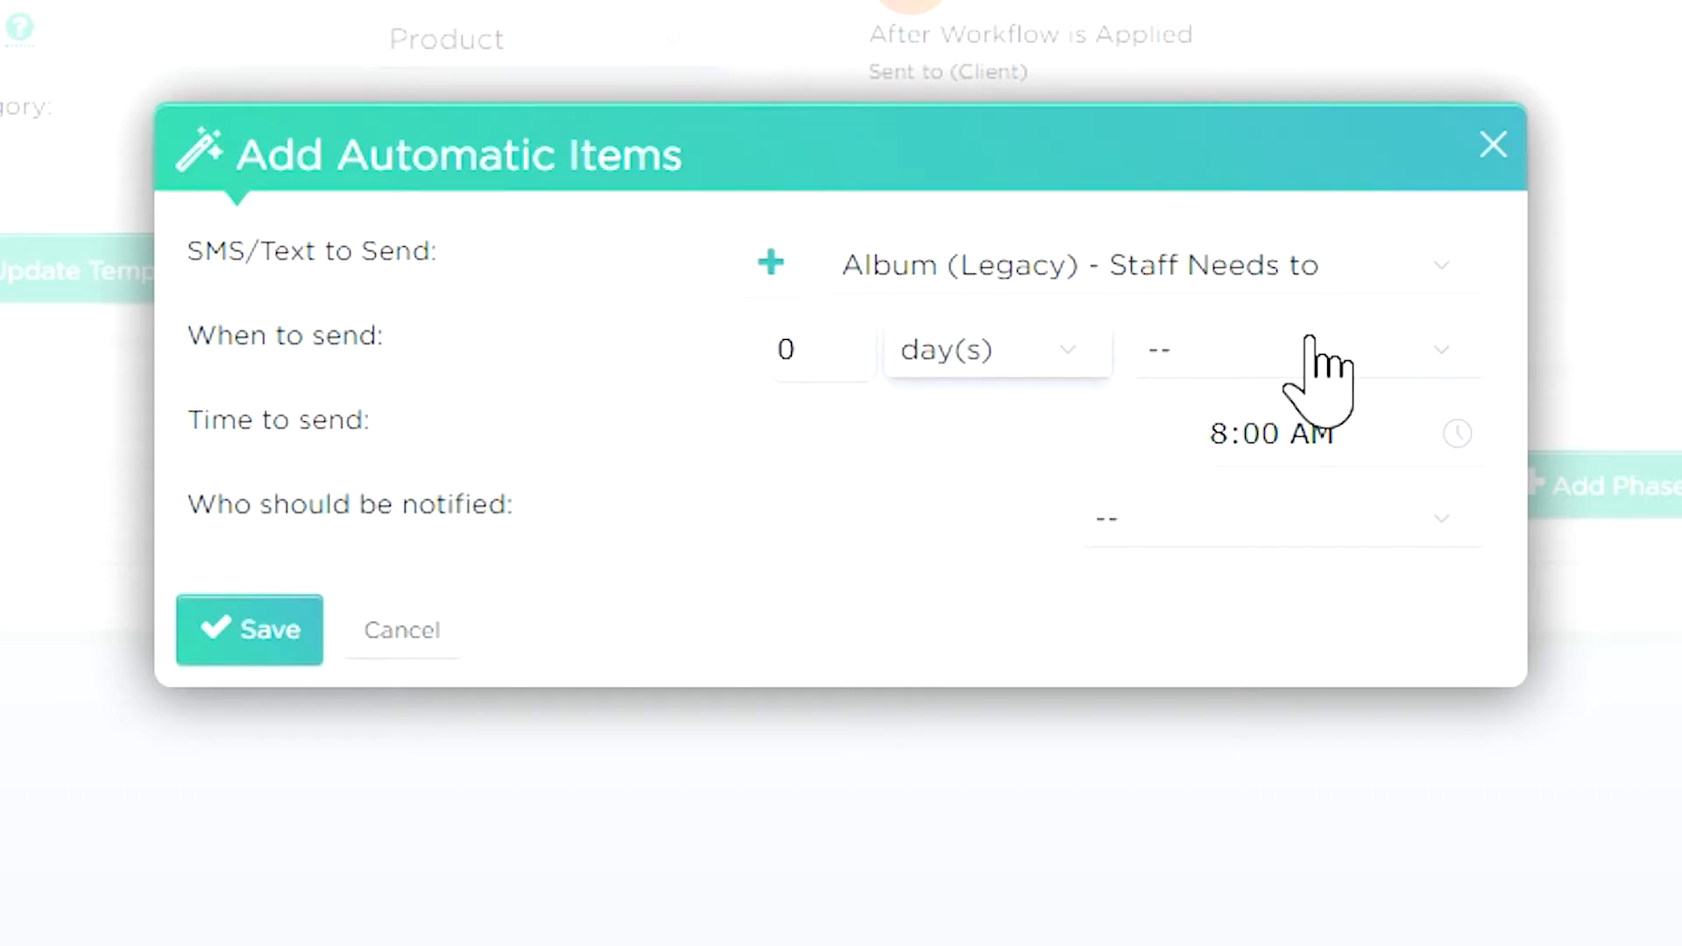
left_click(1309, 346)
left_click(1346, 739)
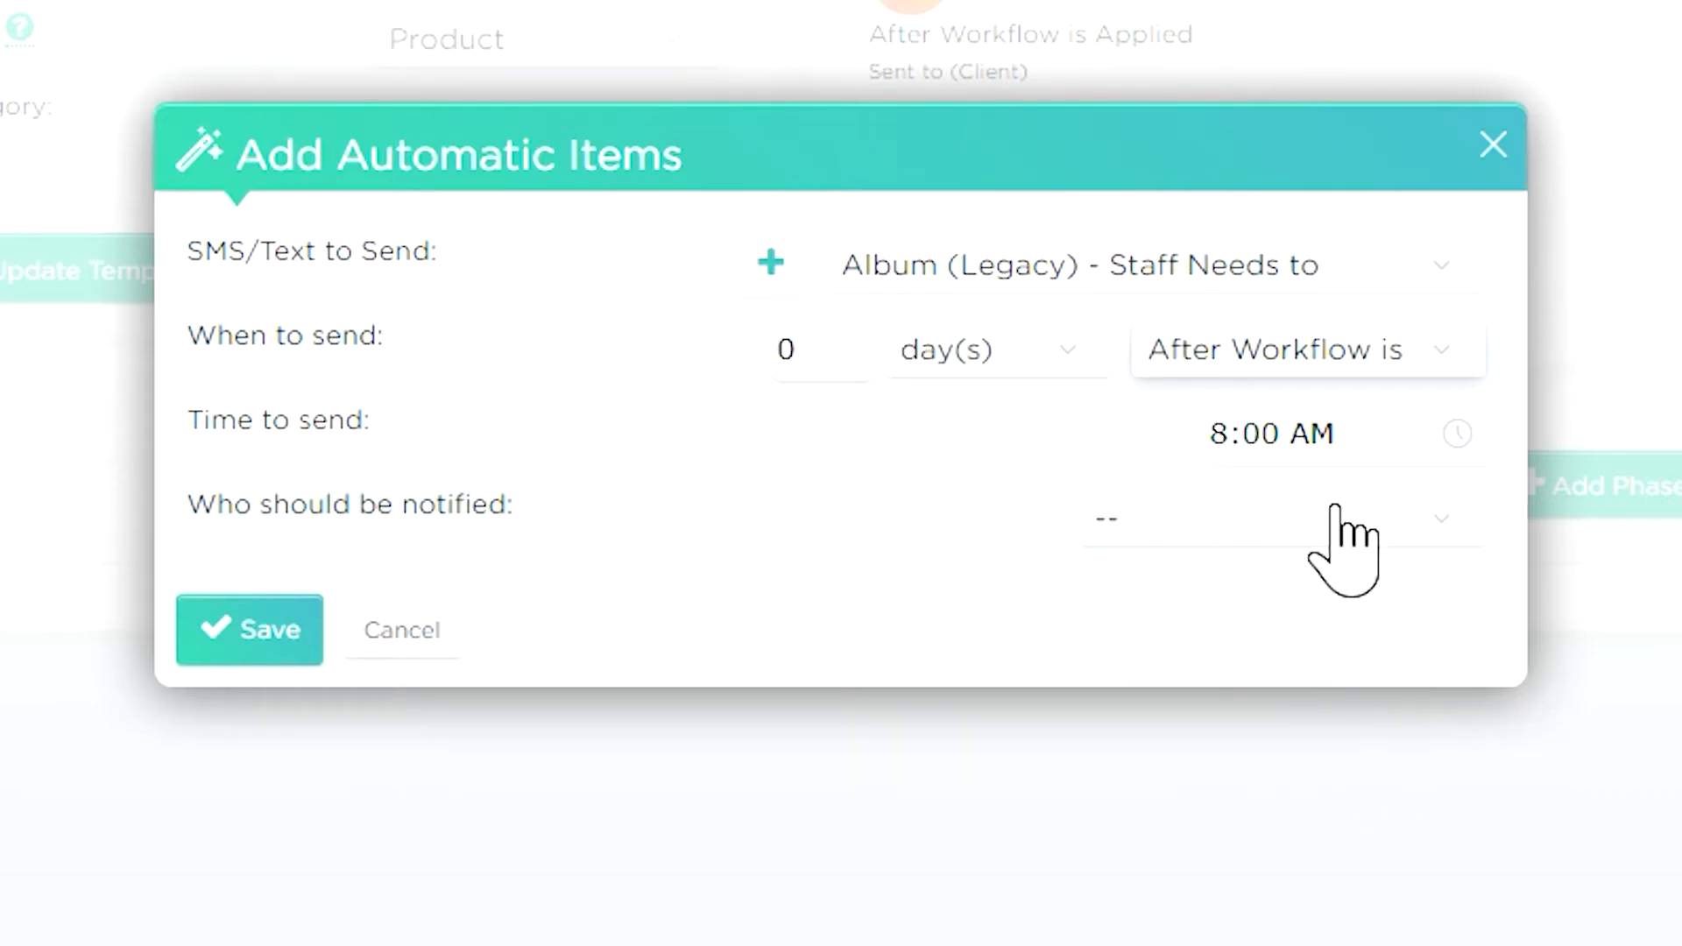
left_click(1305, 497)
left_click(1244, 705)
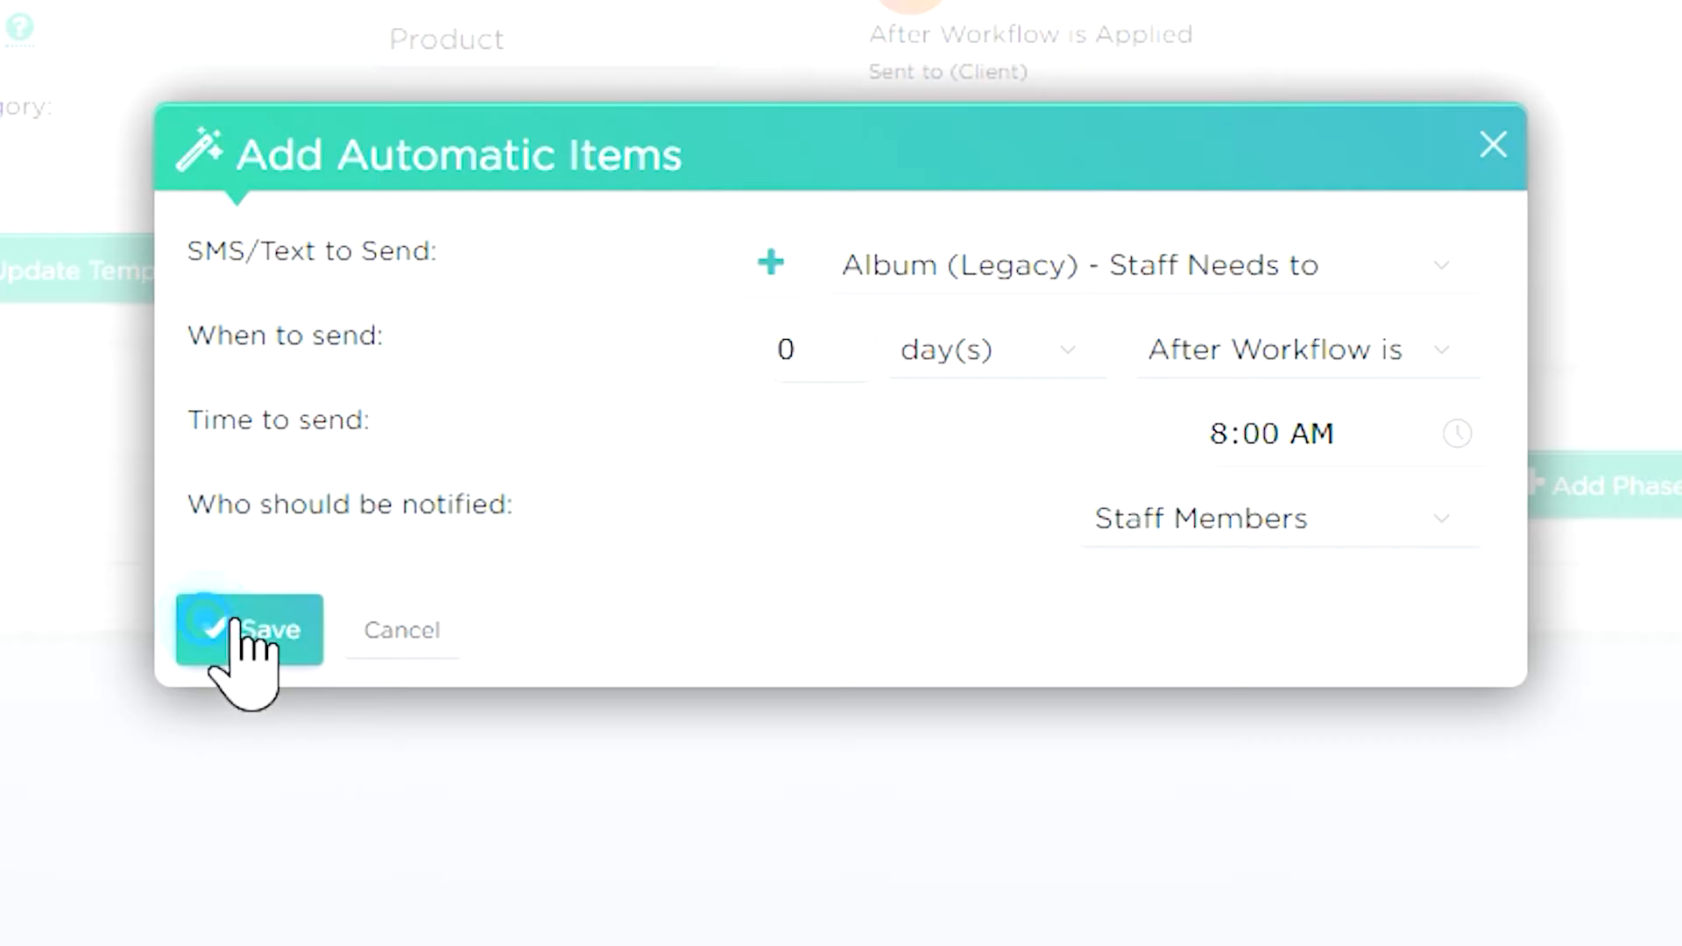
left_click(245, 633)
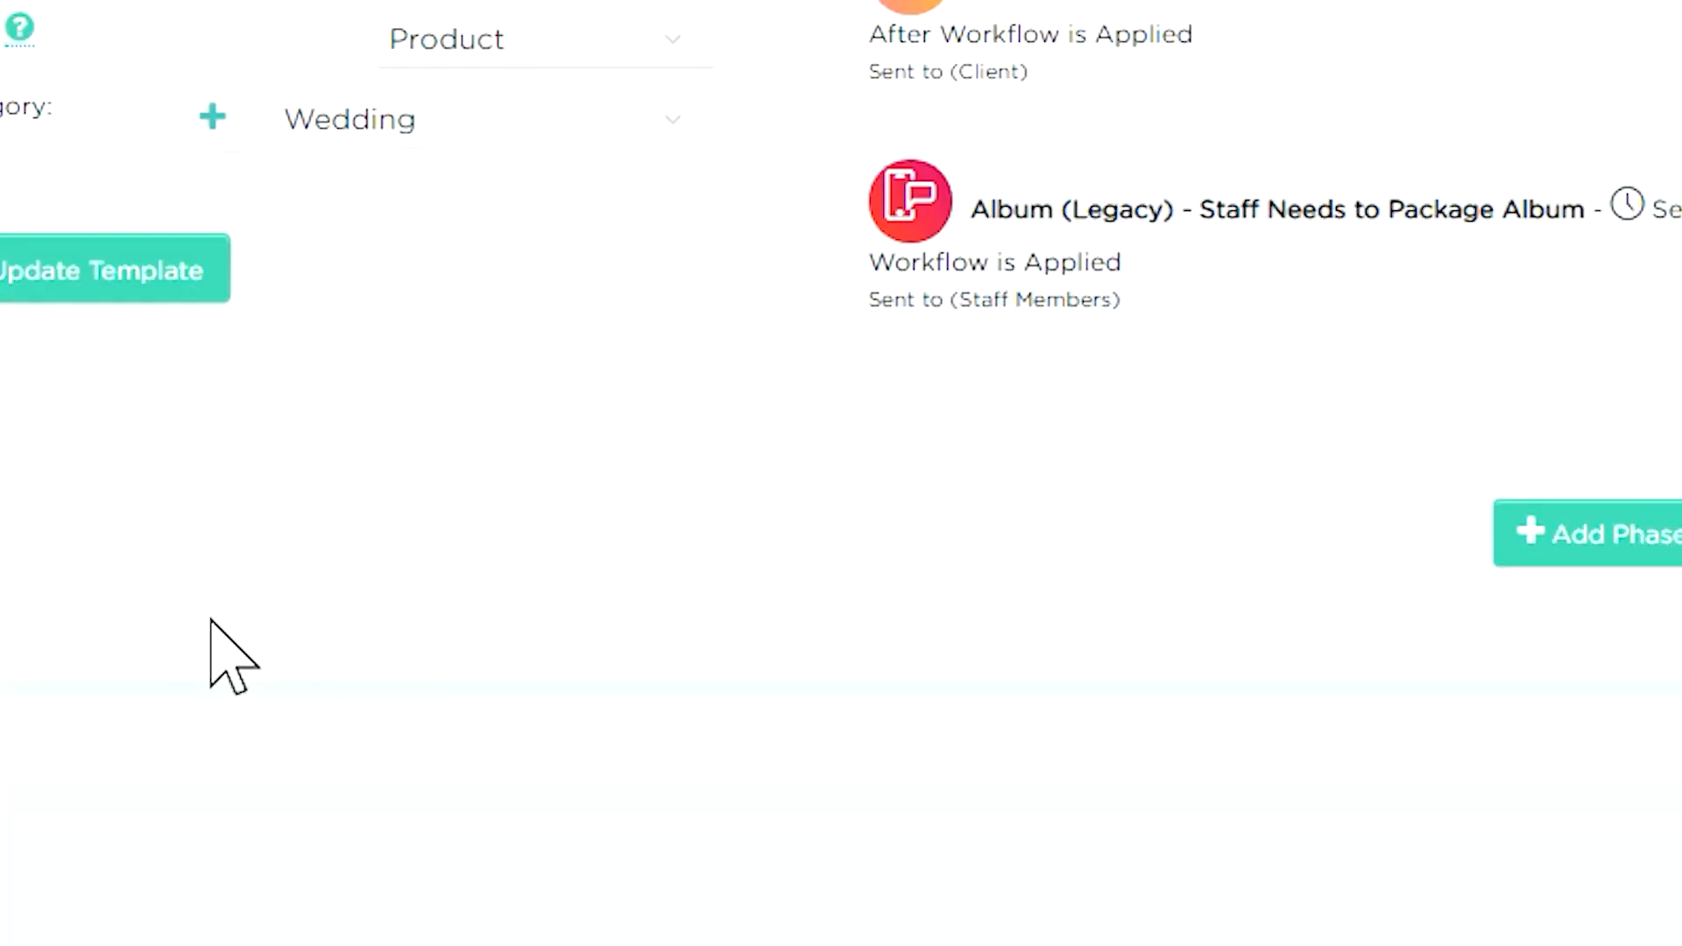
Add a phase to the packaging workflow named "Phase One: Ready to advise client?"
left_click(1586, 545)
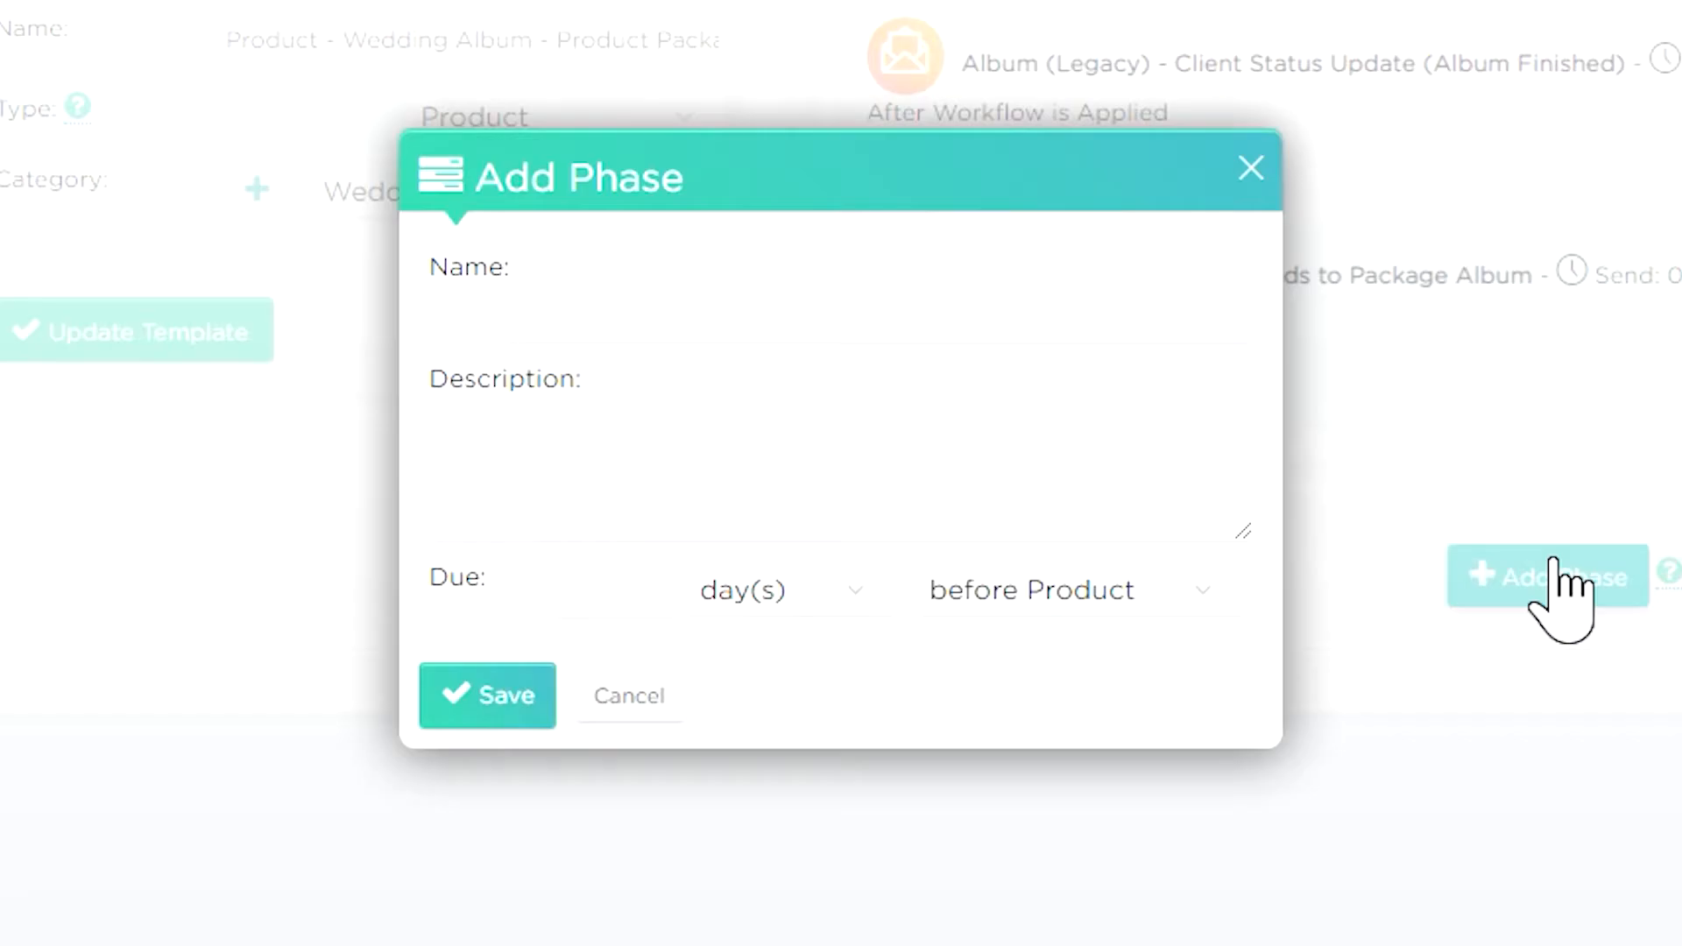
left_click(885, 326)
type("Question")
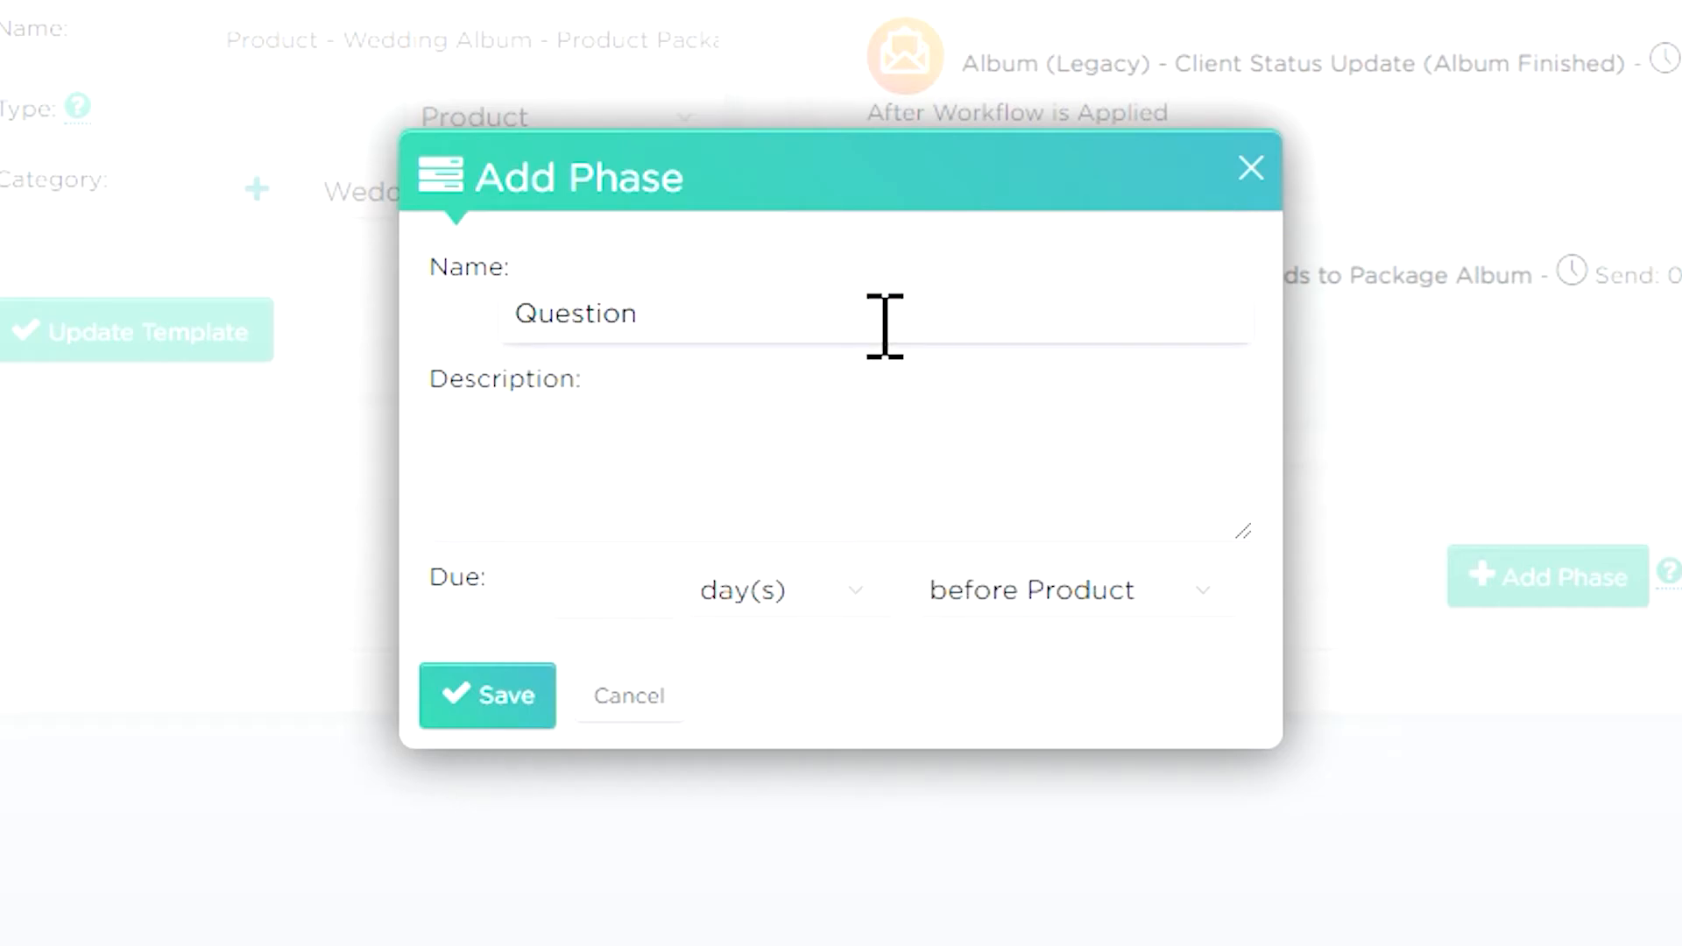
key("BackSpace")
key("BackSpace")
key("BackSpace")
key("BackSpace")
key("BackSpace")
key("BackSpace")
key("BackSpace")
type("Phase")
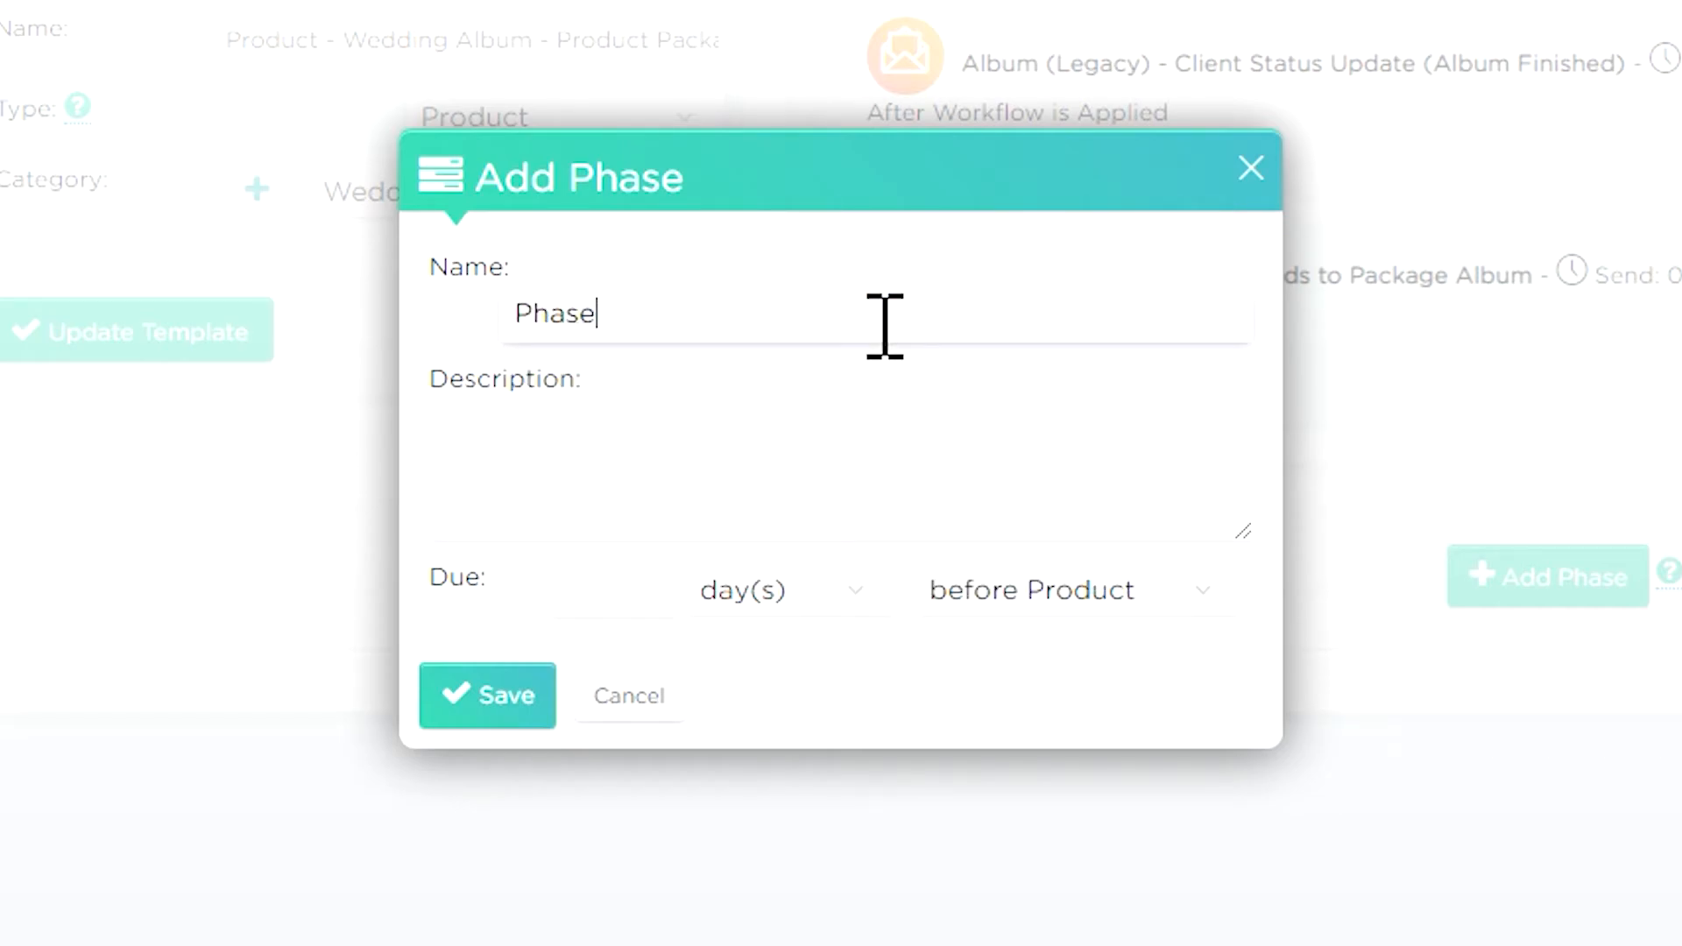
type(" One: Ready to advise client?")
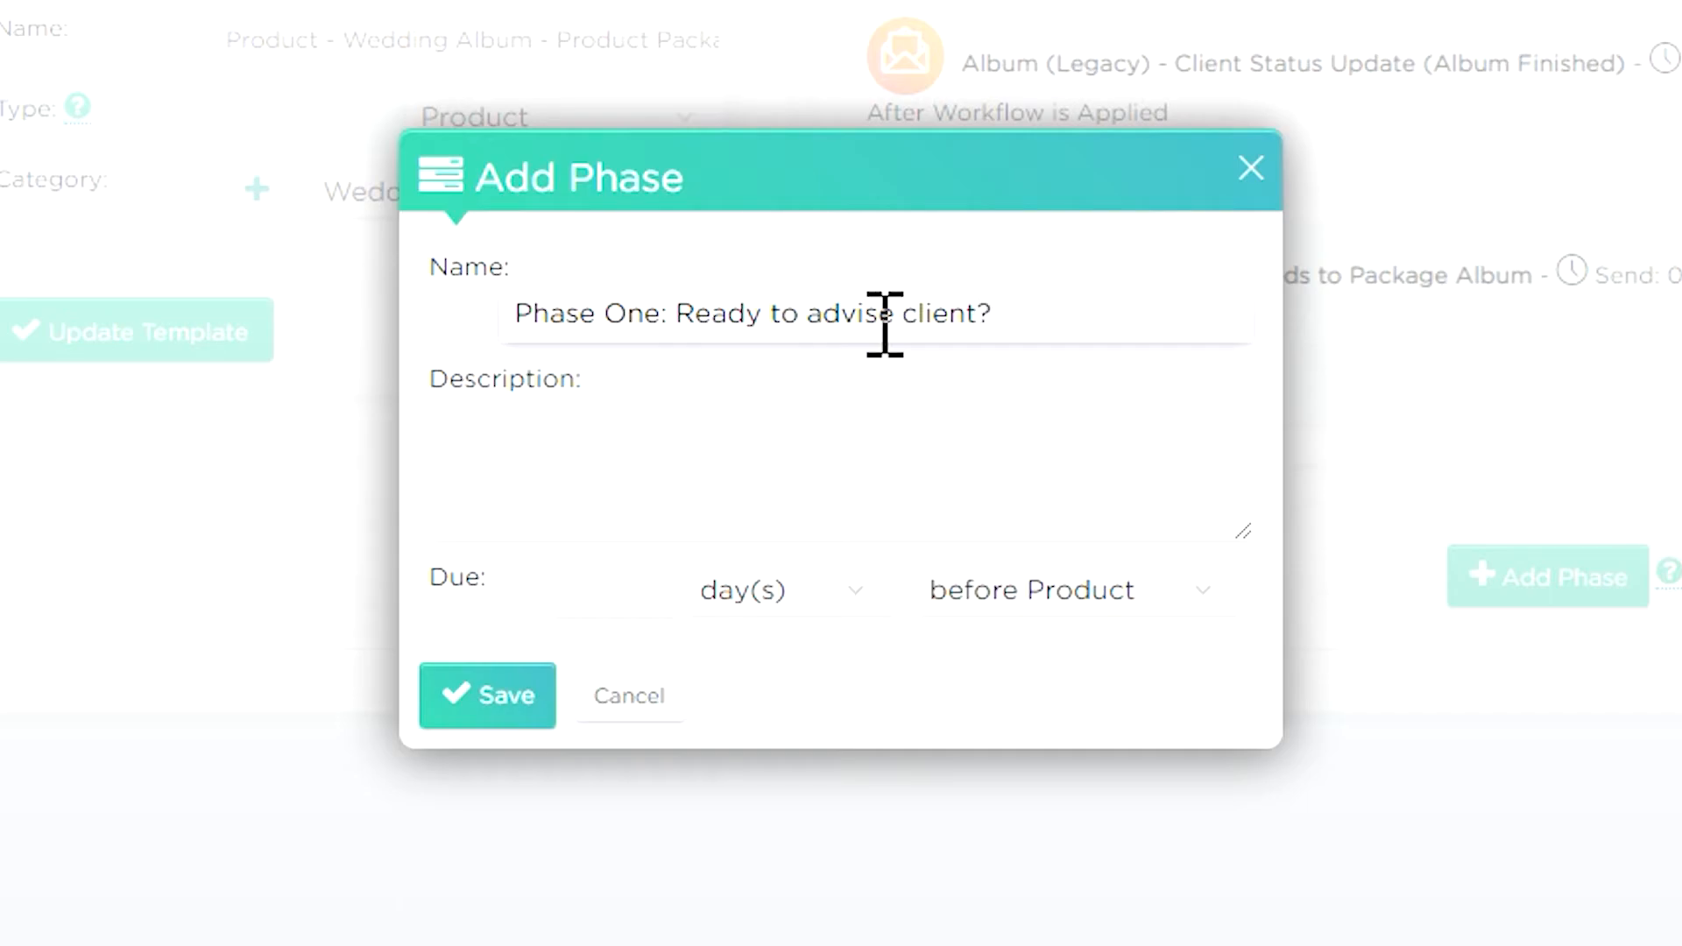
Make the phase due 0 days after the workflow is applied and save it
left_click(651, 610)
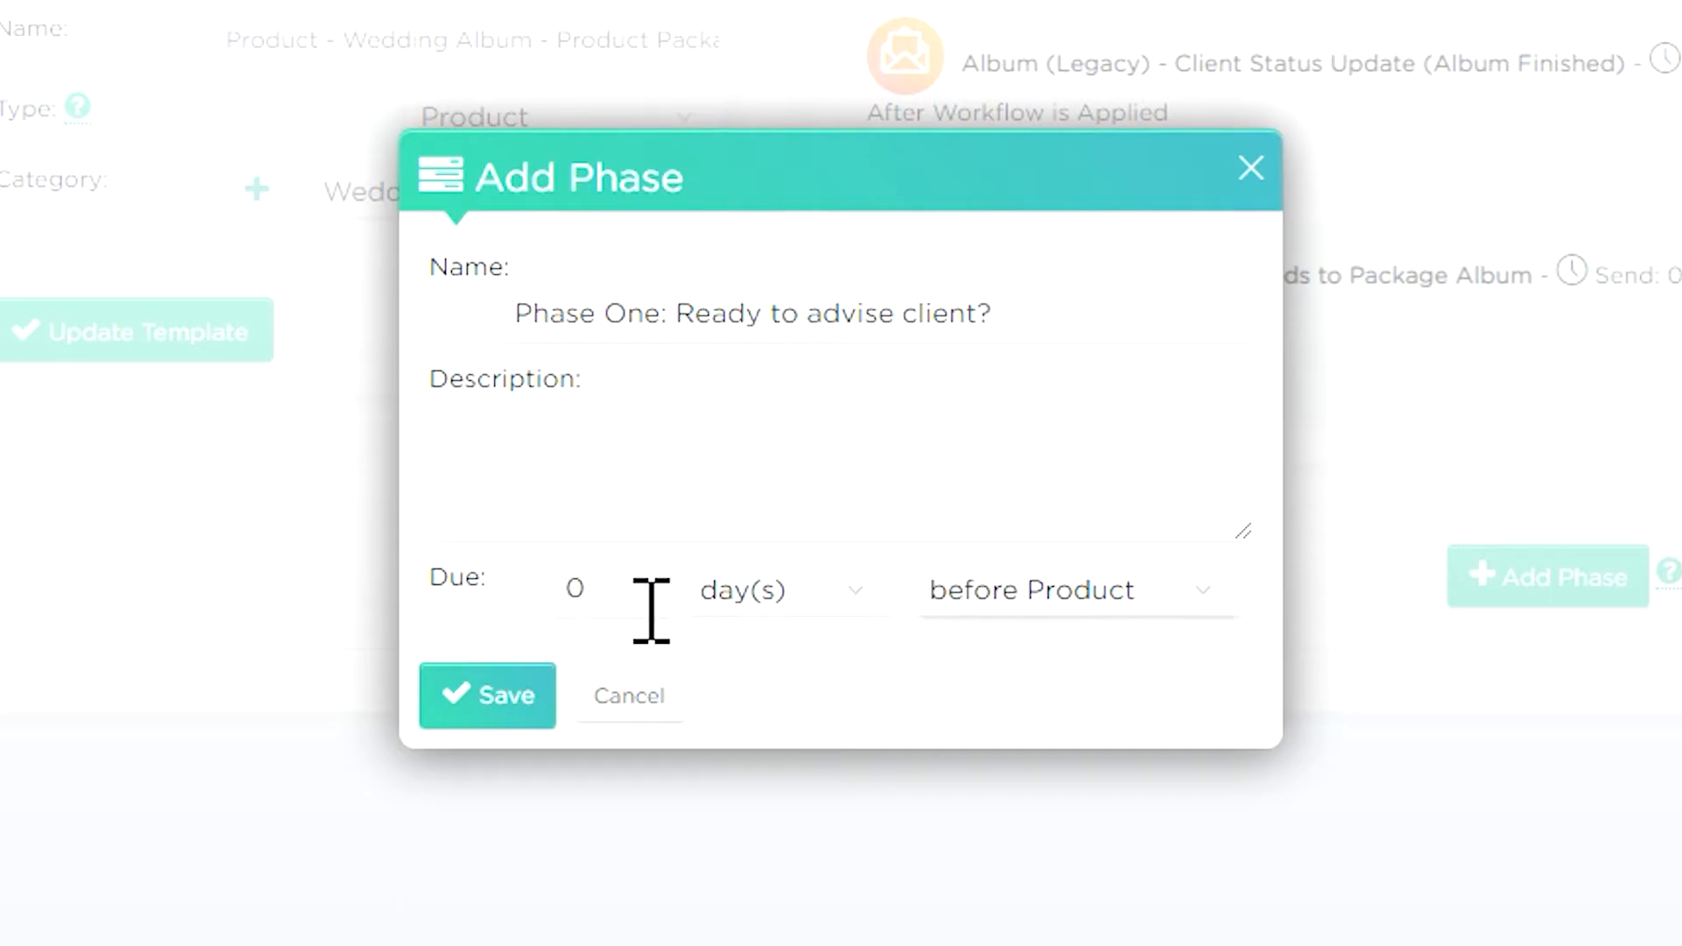
left_click(1165, 588)
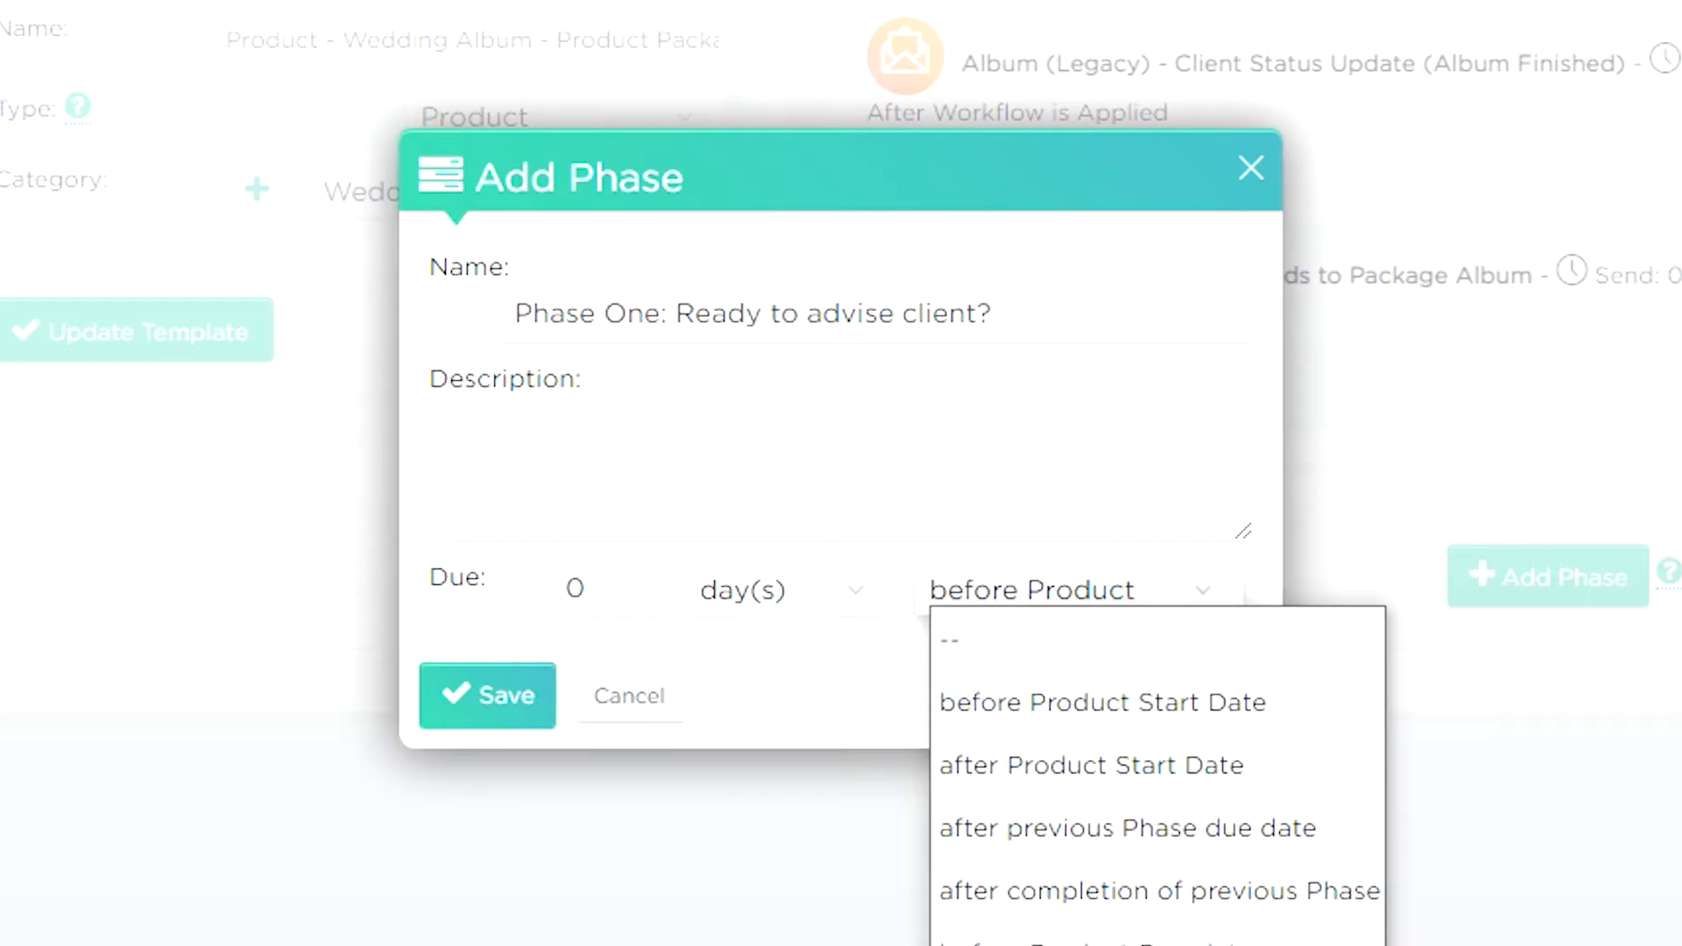
left_click(1095, 937)
left_click(486, 705)
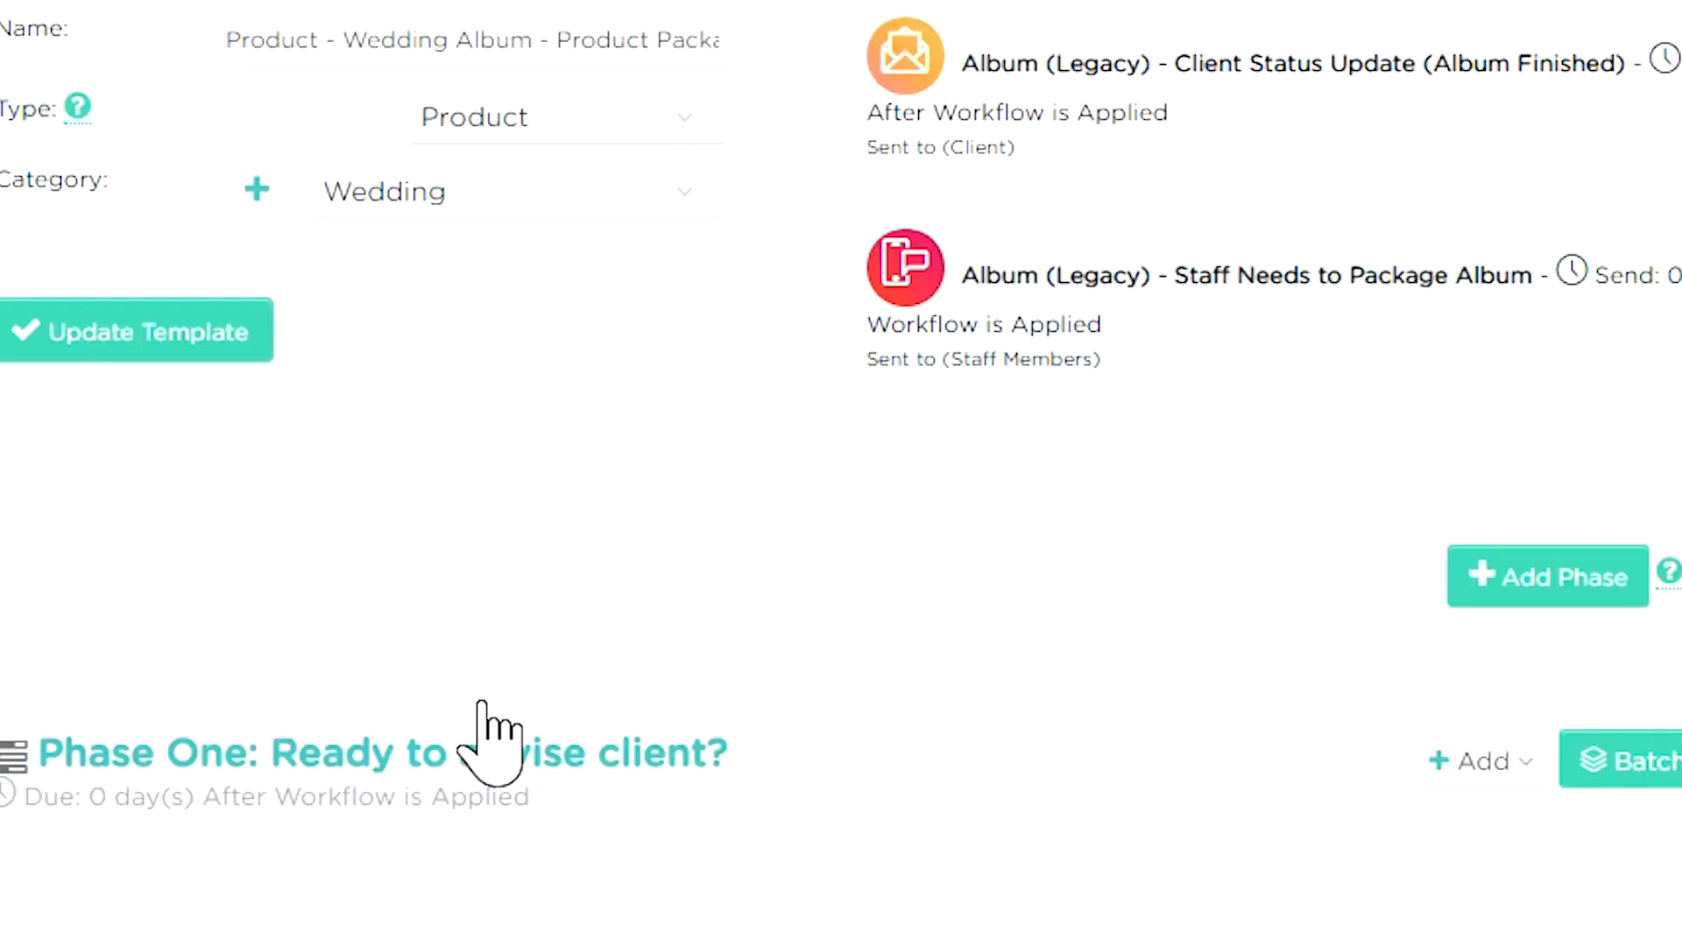
Add a task to the "Phase One: Ready to advise client?" phase in the Studio Tasks category and begin its name with "Ques"
left_click(1125, 663)
left_click(1042, 701)
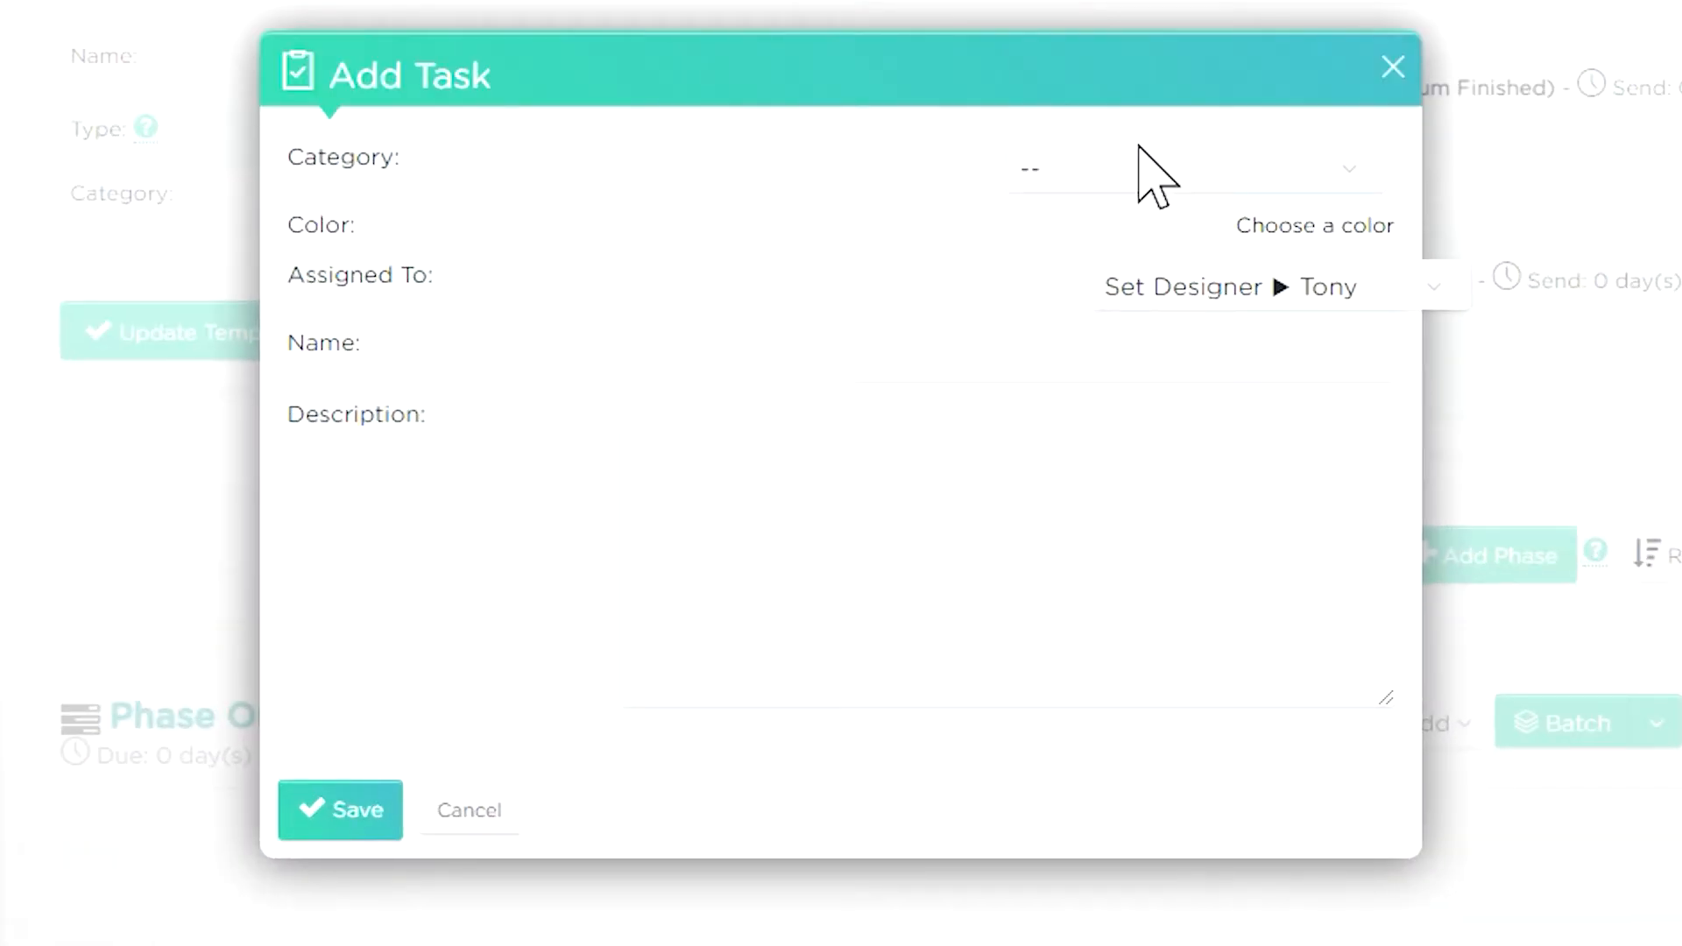
left_click(1133, 146)
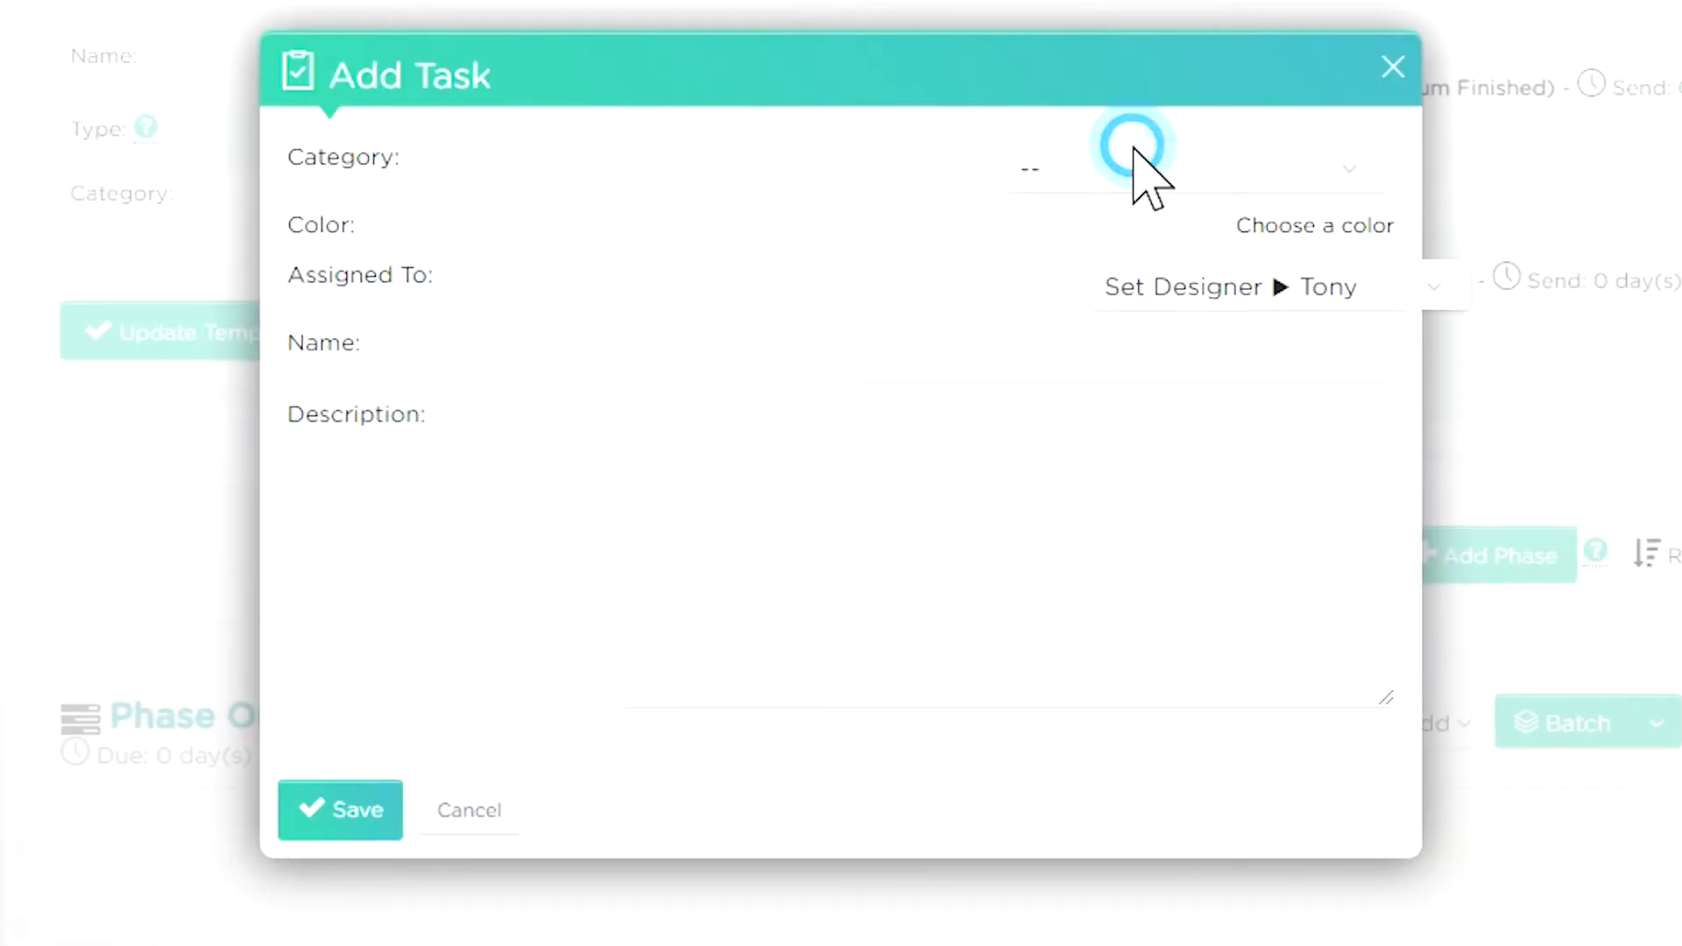
left_click(1088, 327)
left_click(987, 346)
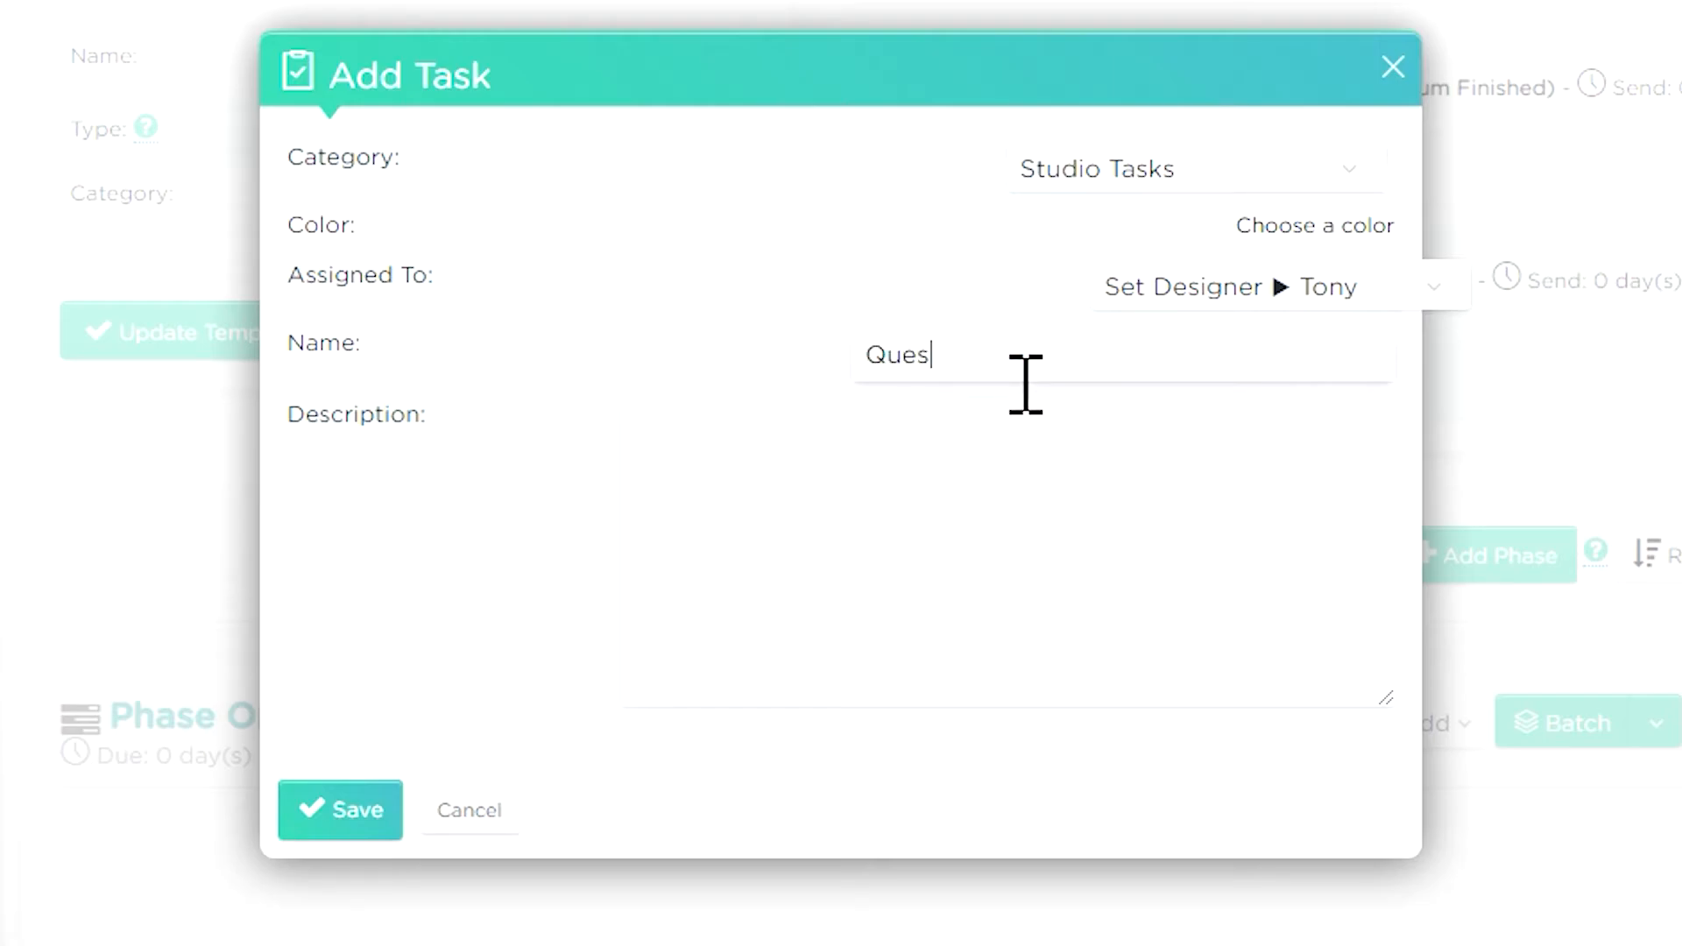
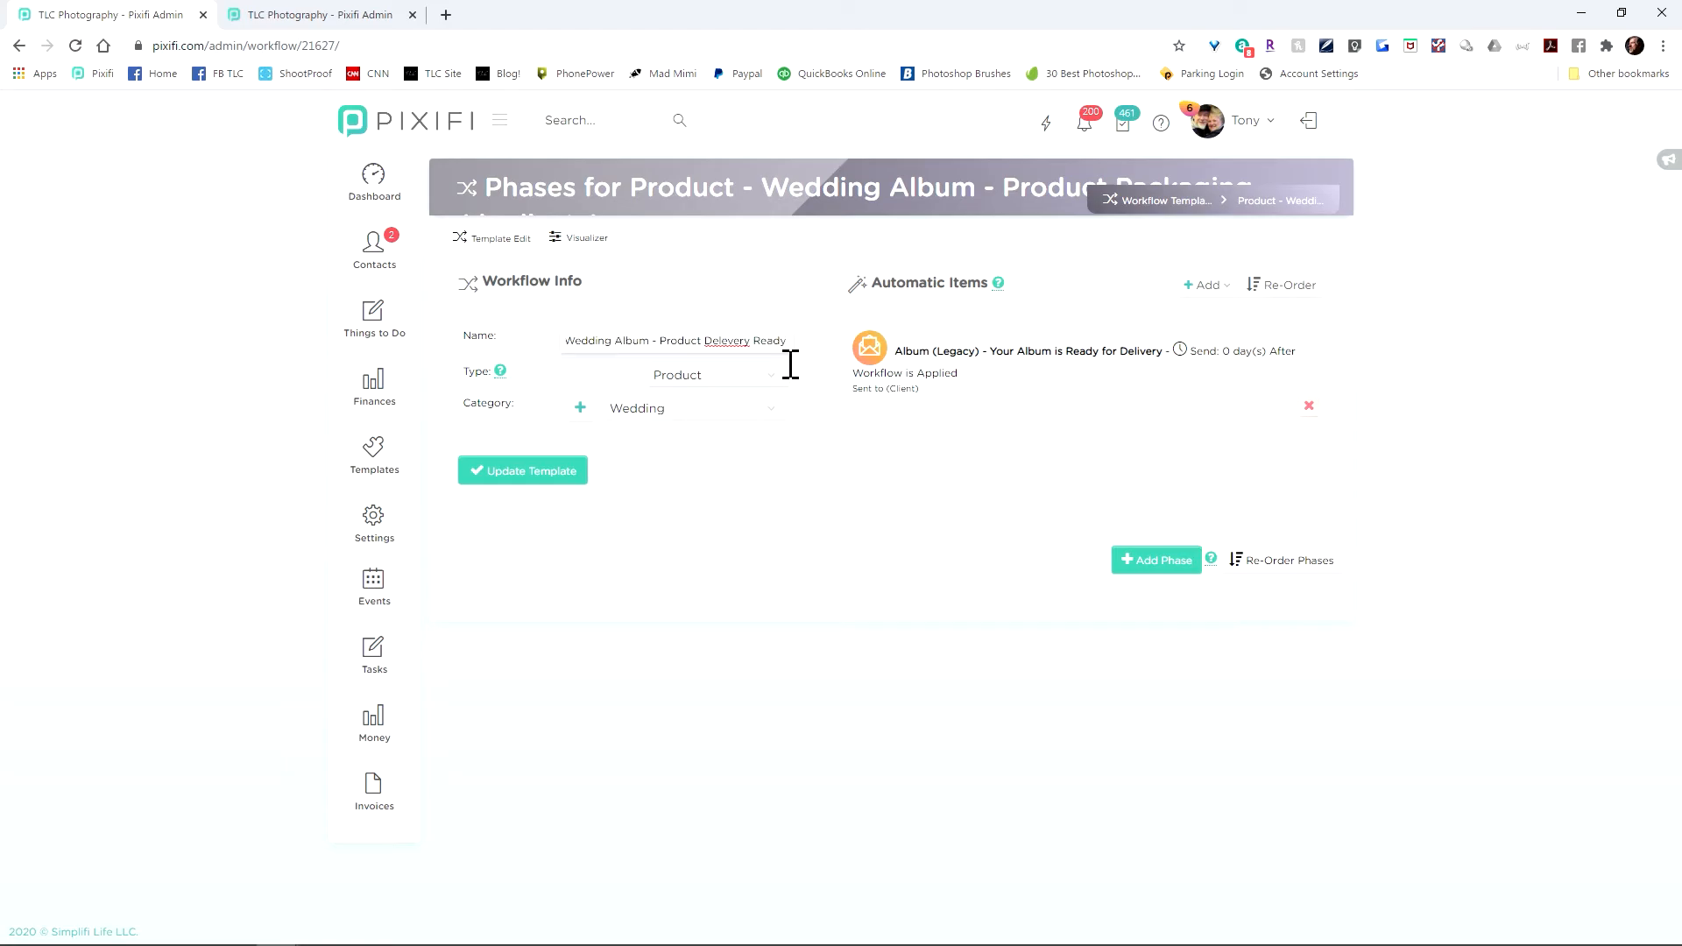
Save the workflow as "Product - Wedding Album - Product Delevery Ready" and make the Product Ready for Delivery status auto-apply it
left_click(538, 473)
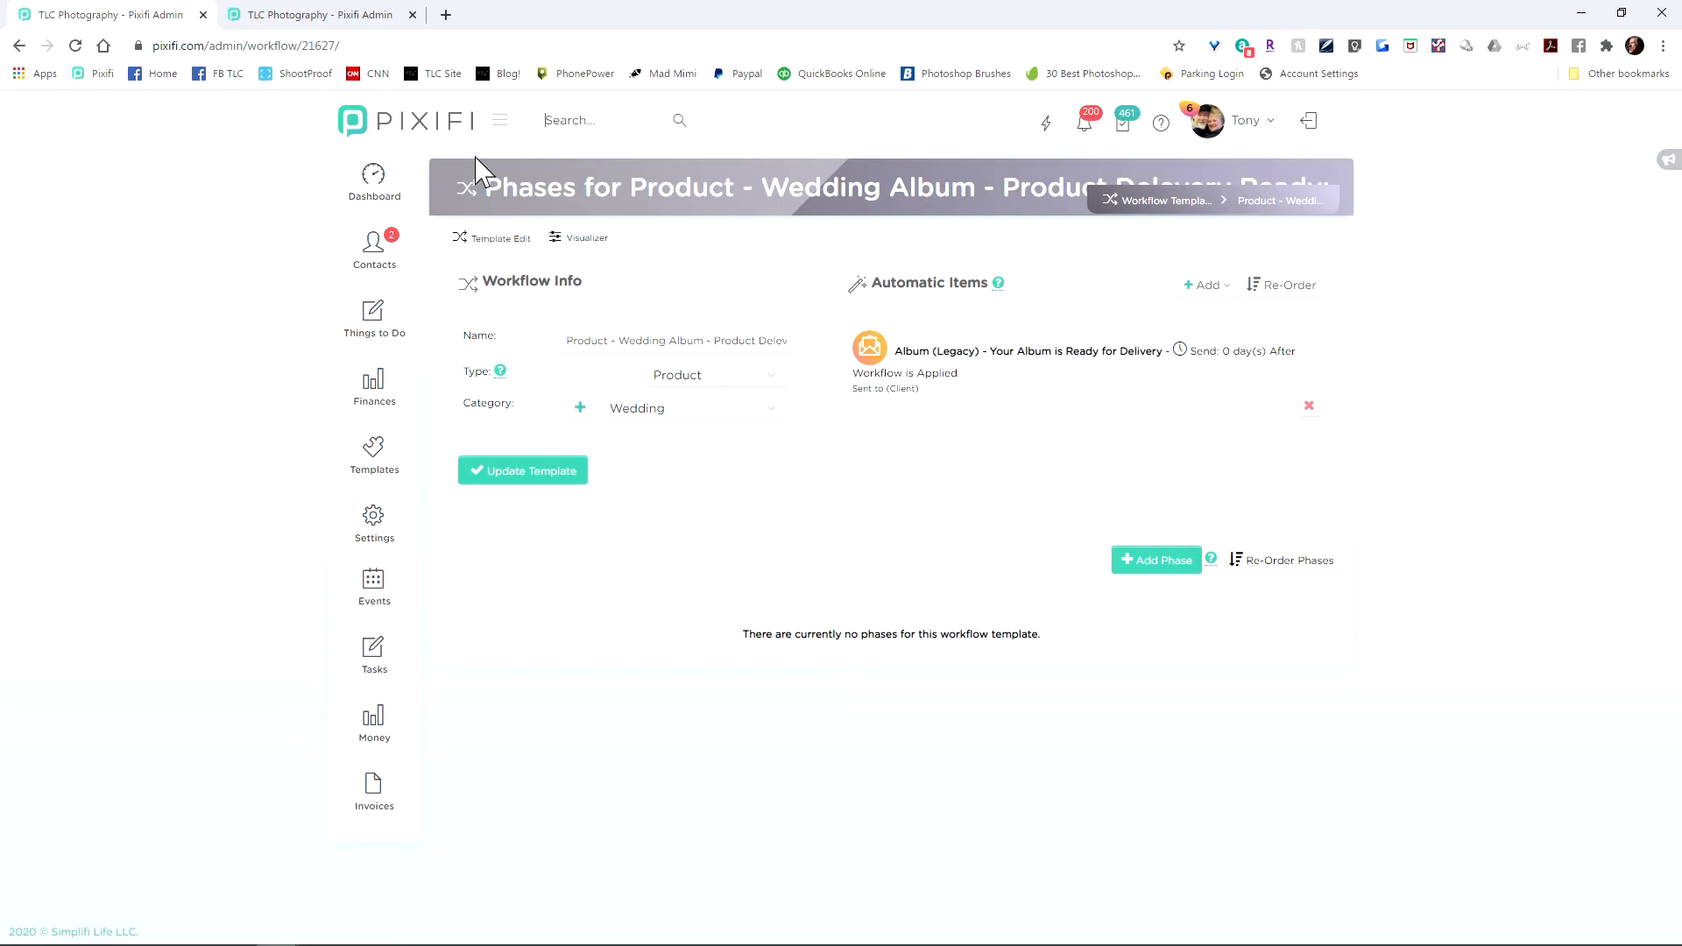
left_click(328, 14)
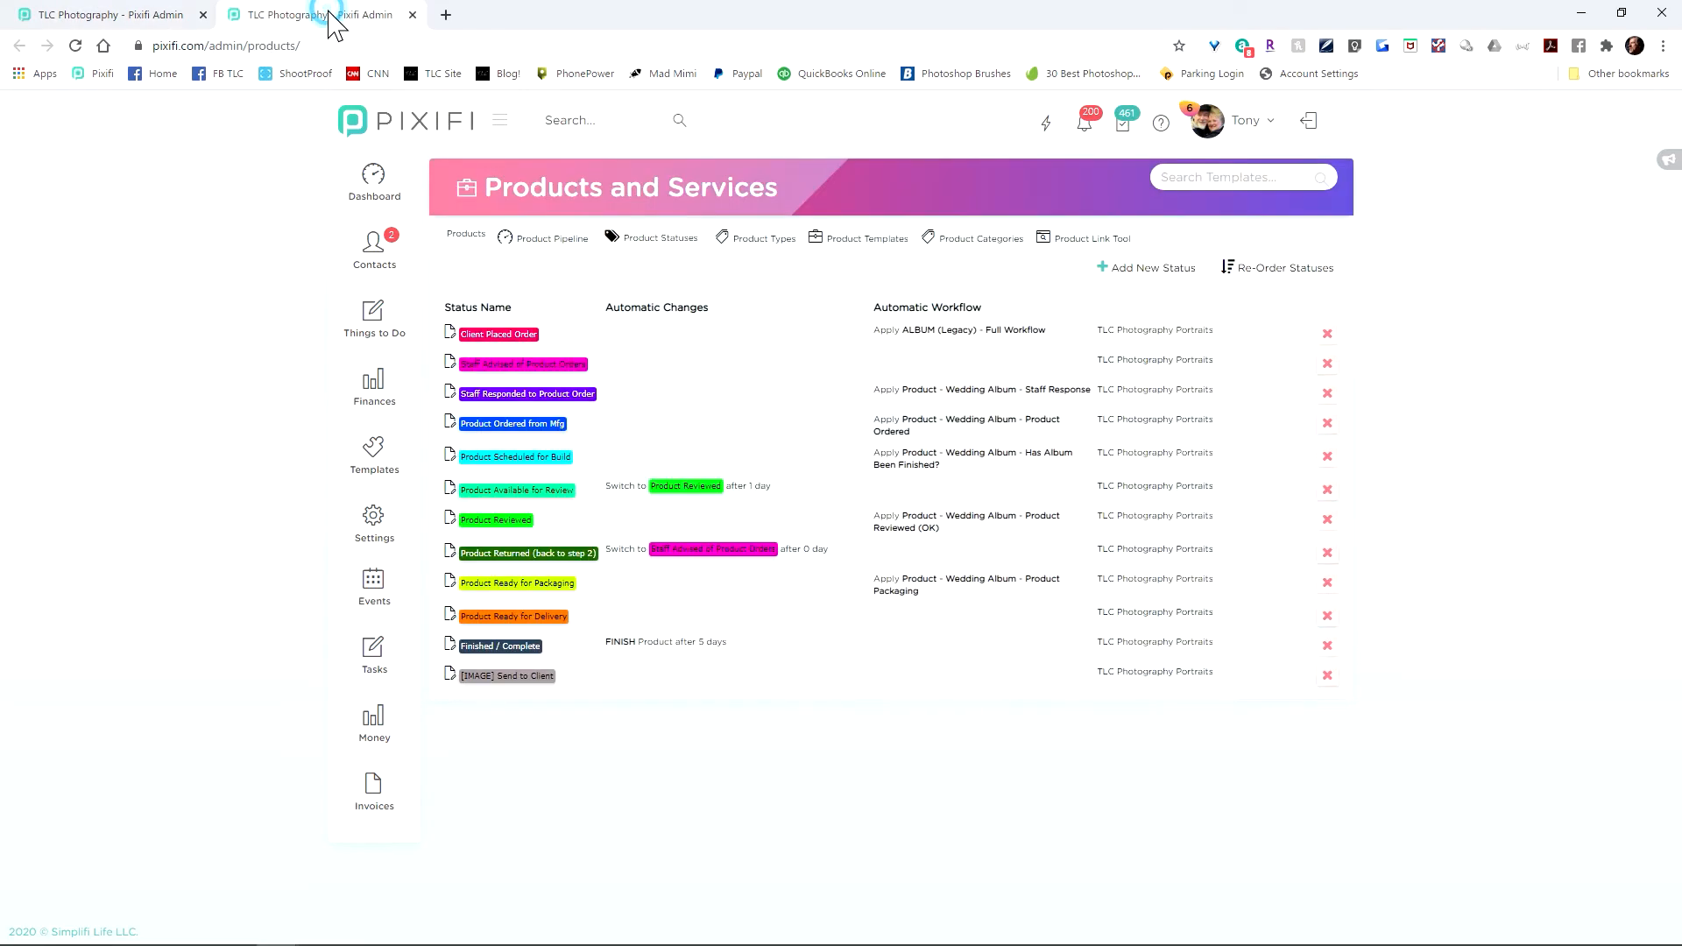
left_click(544, 617)
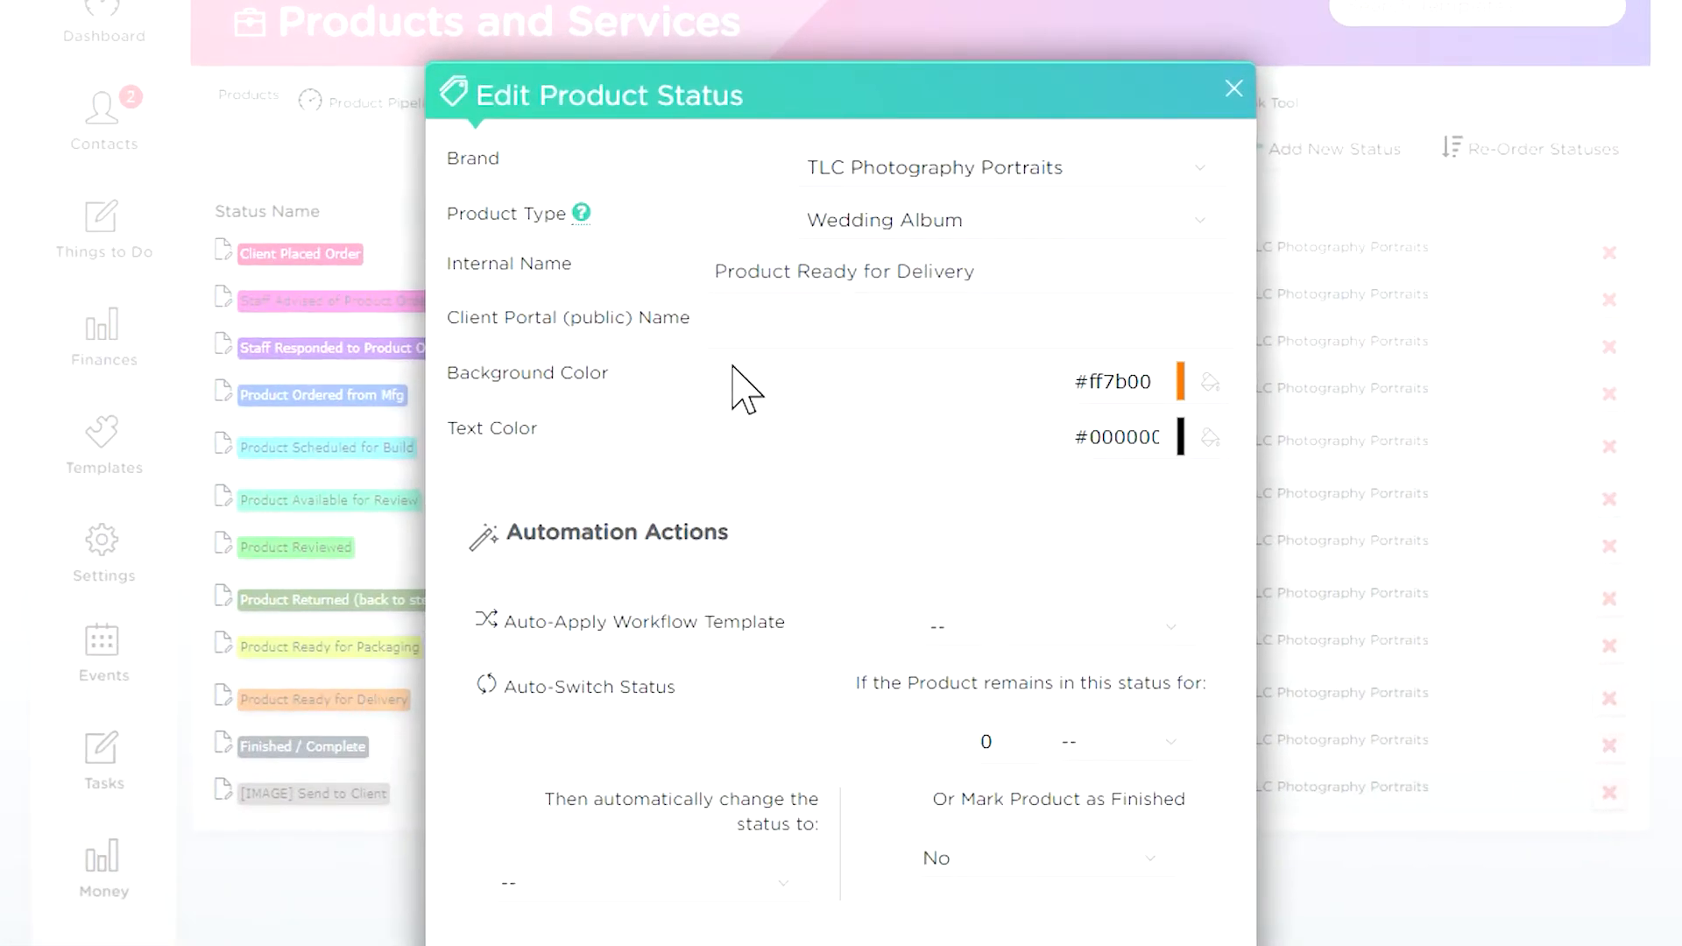
left_click(1041, 625)
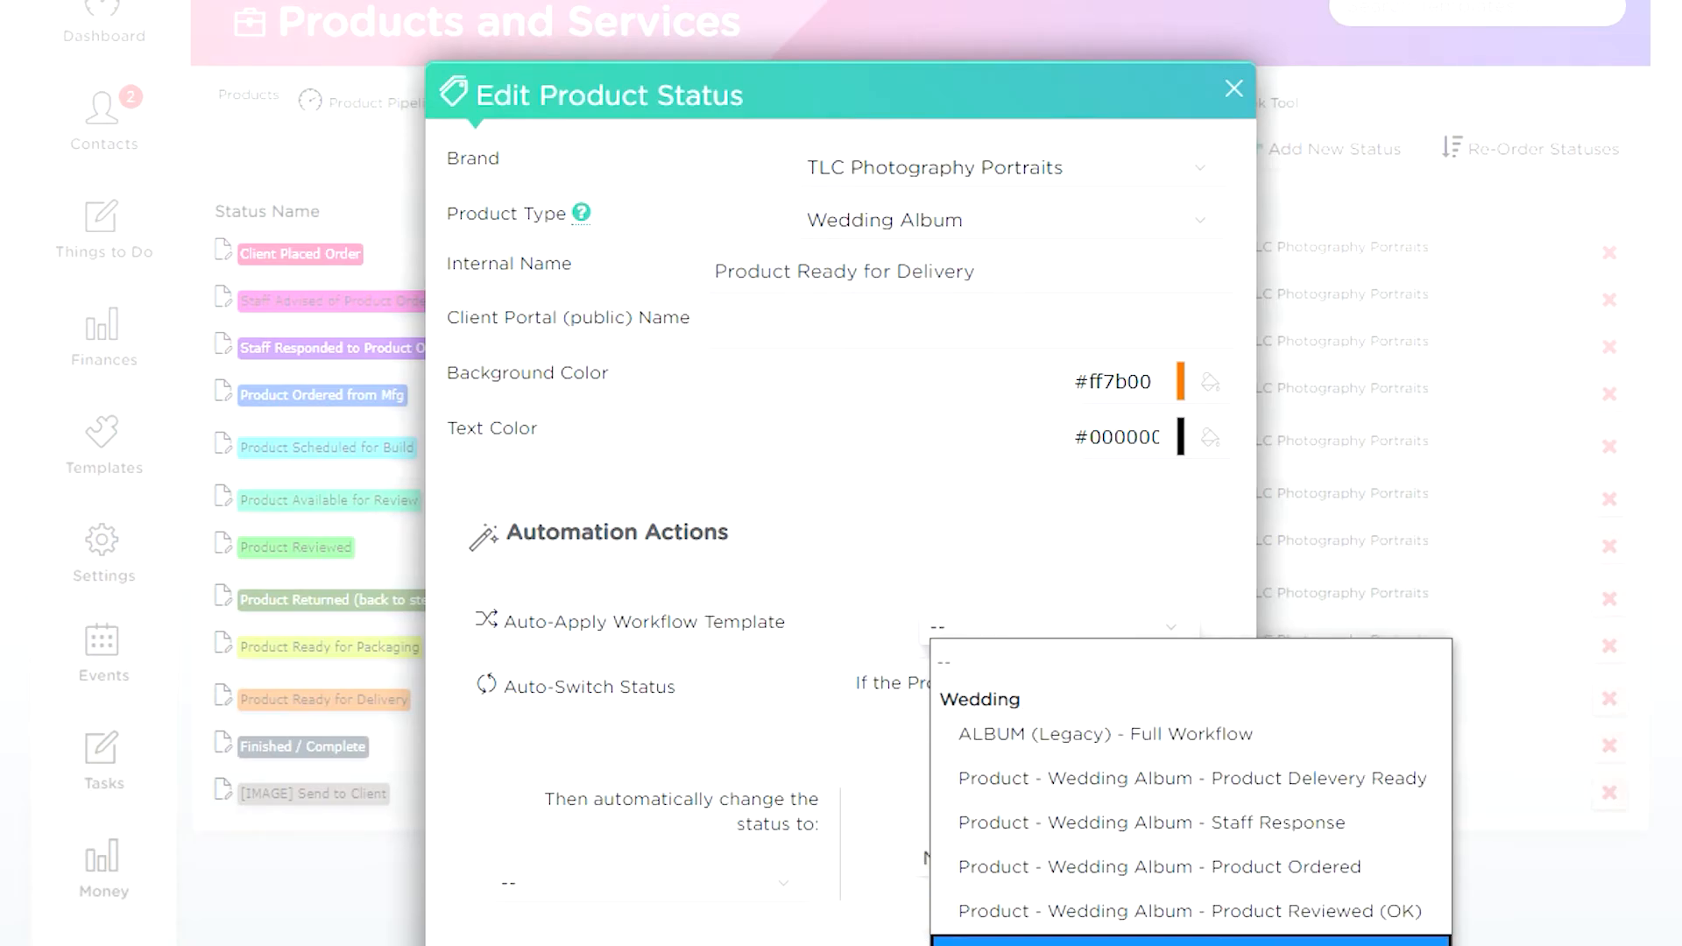
left_click(1109, 779)
key("Return")
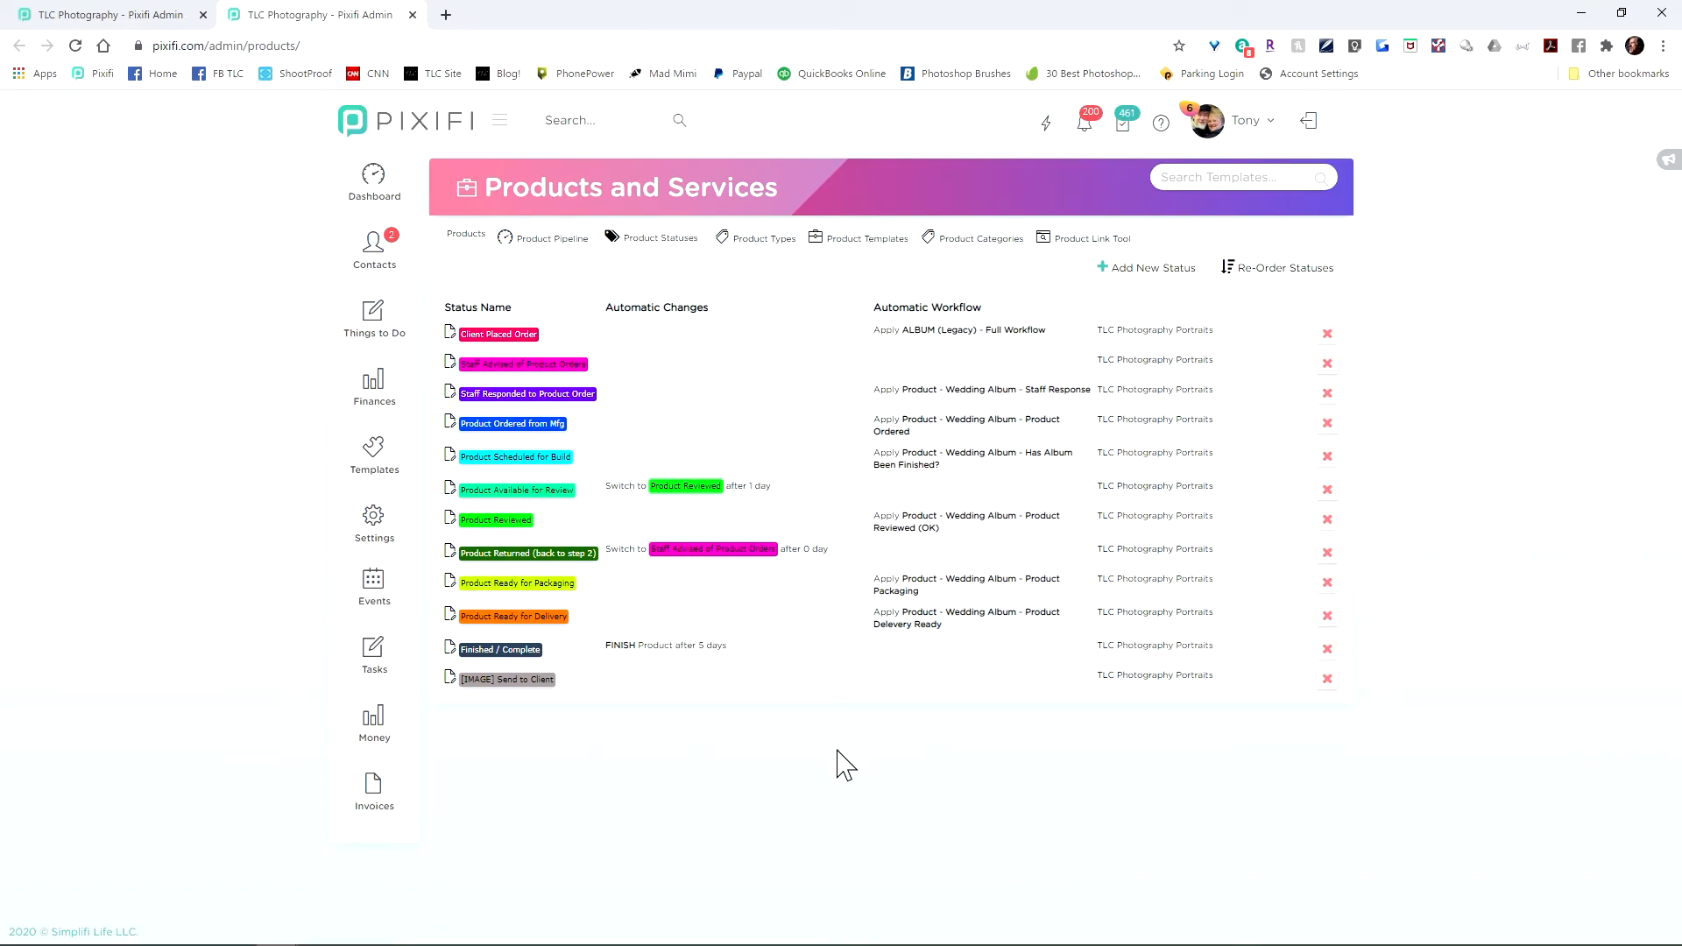
Add a phase to the delivery workflow named "Phase One: Has Album Been Delivered?"
left_click(158, 16)
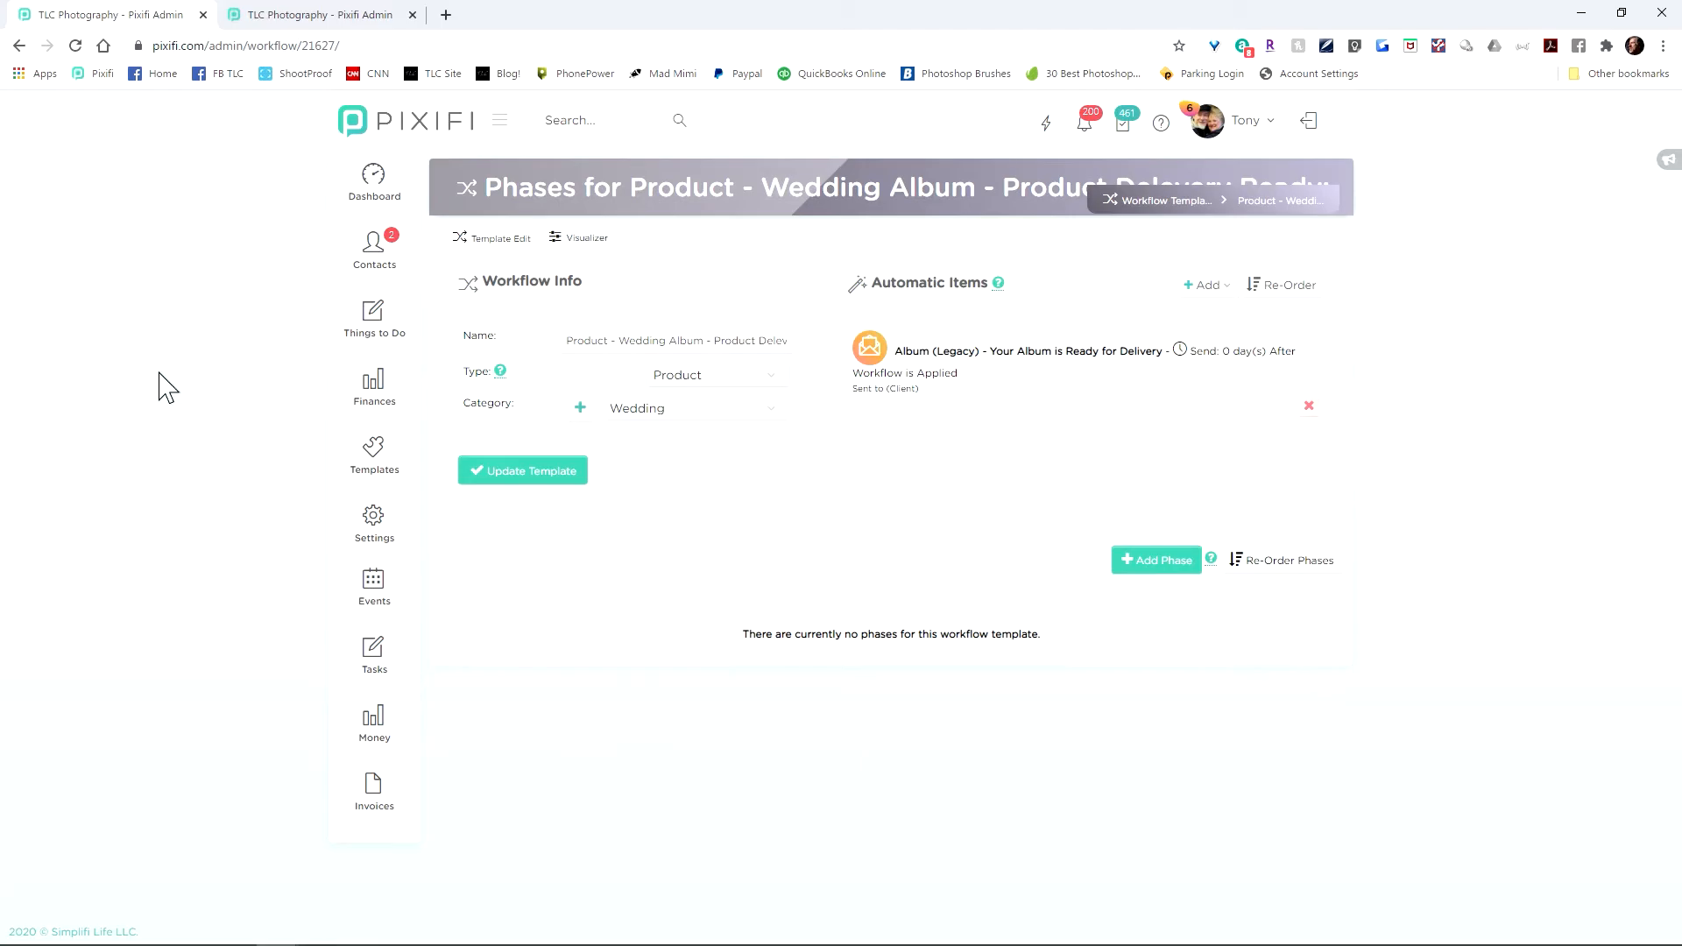
left_click(1168, 561)
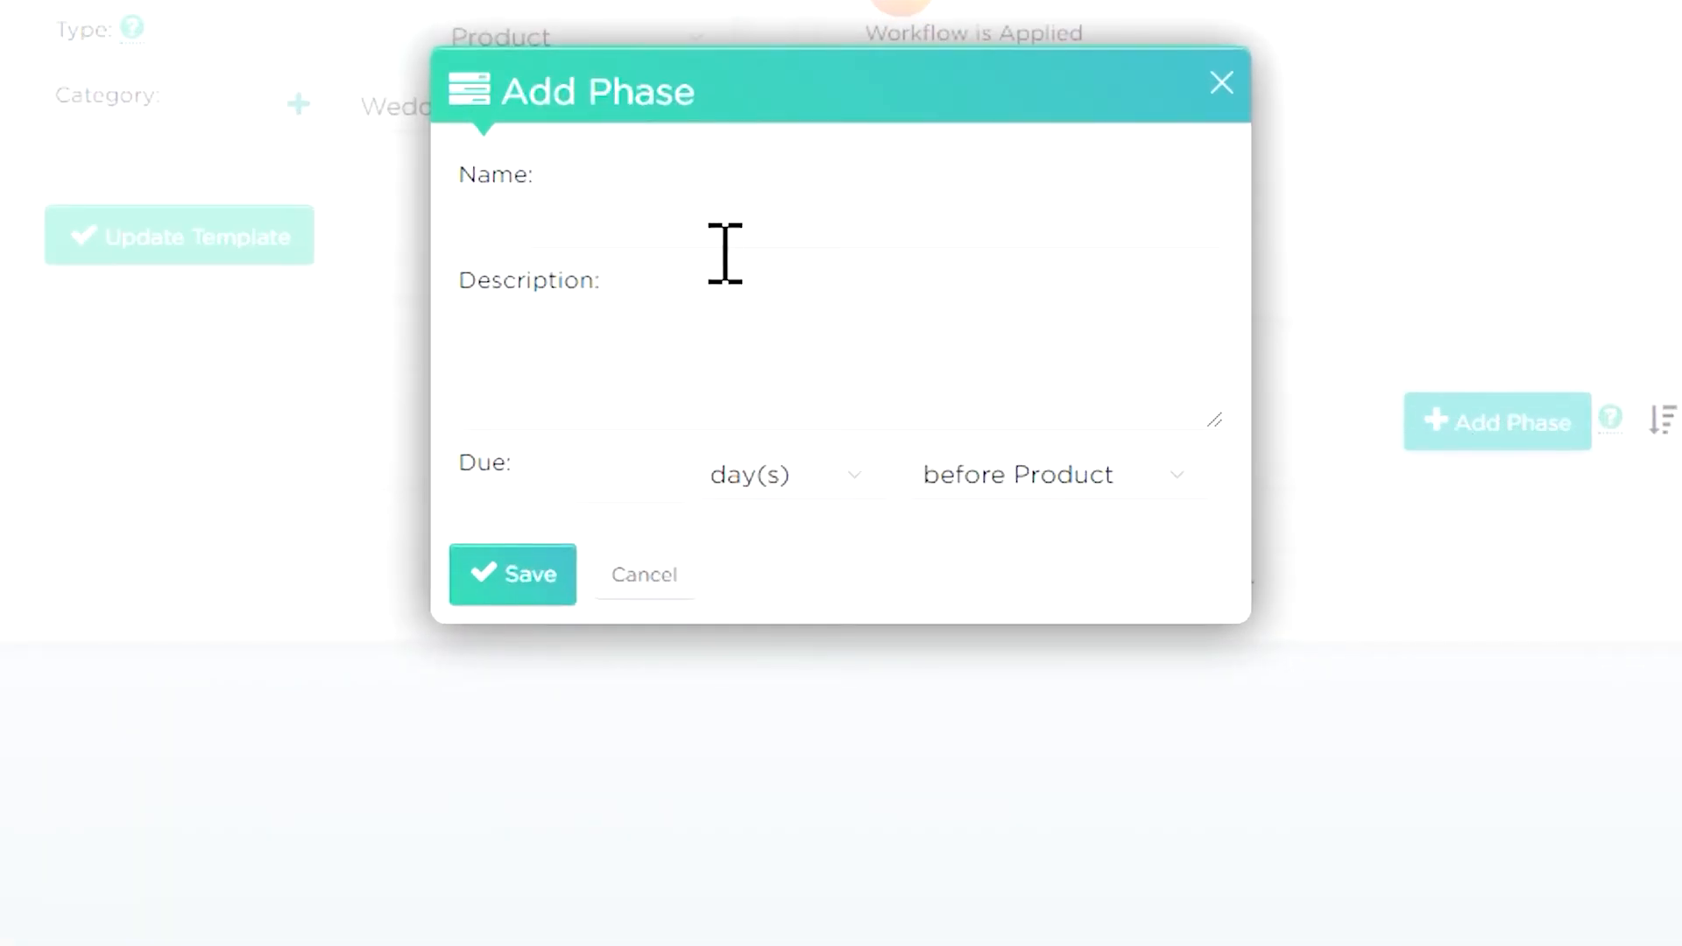
left_click(725, 254)
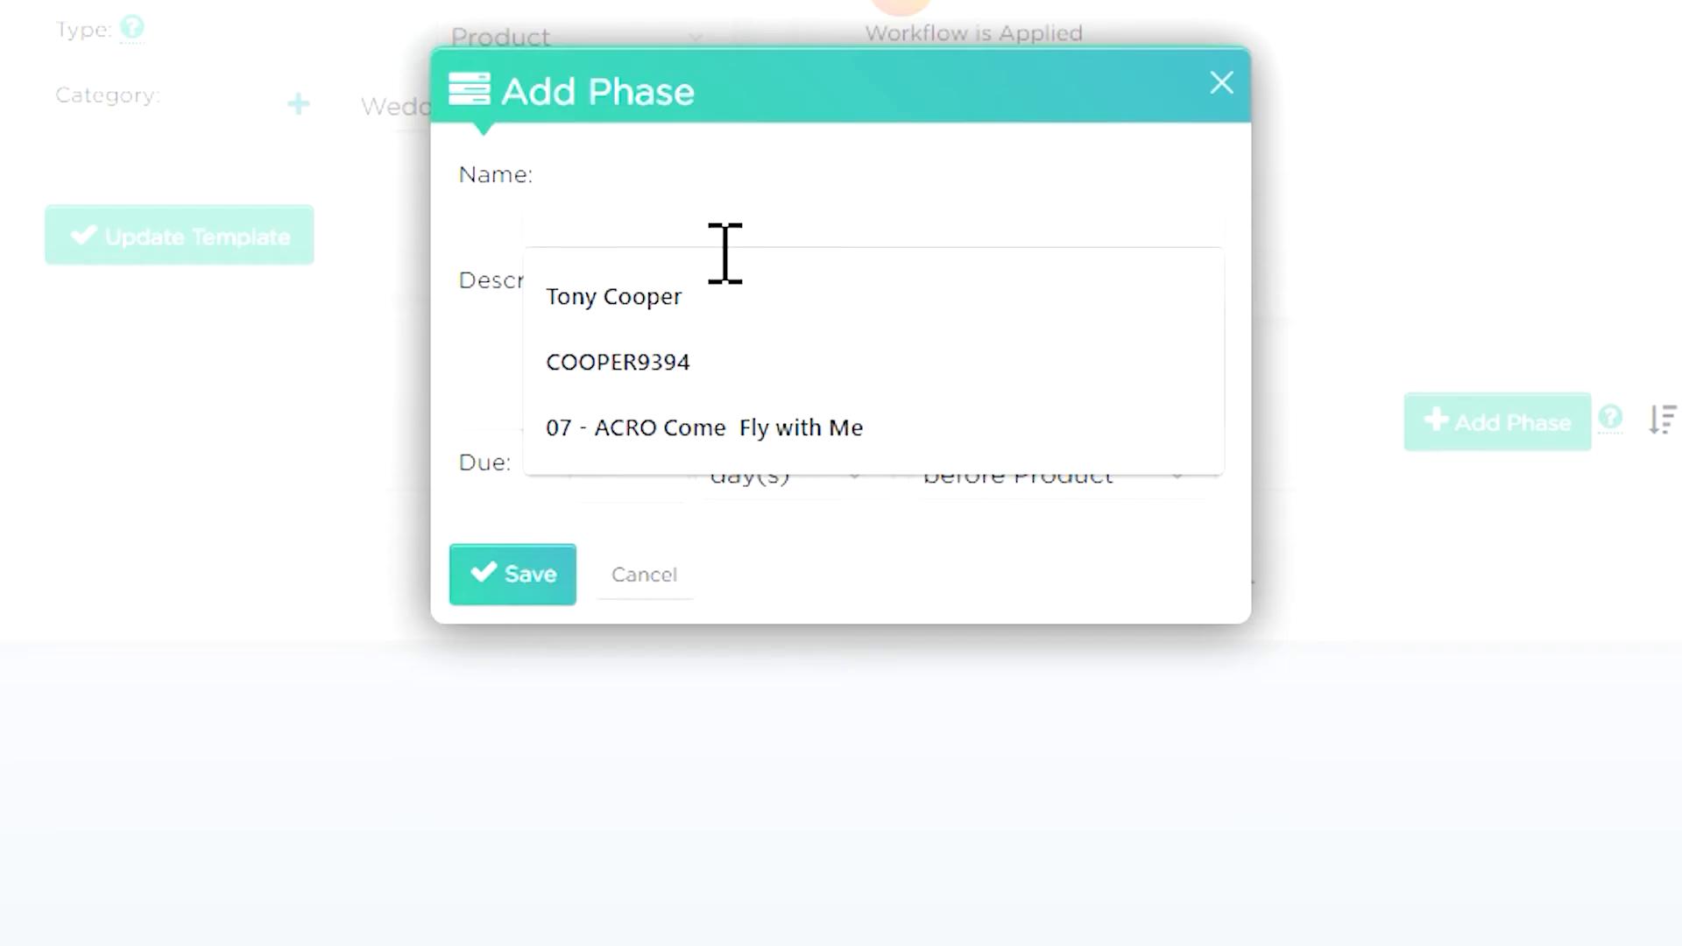
type("P")
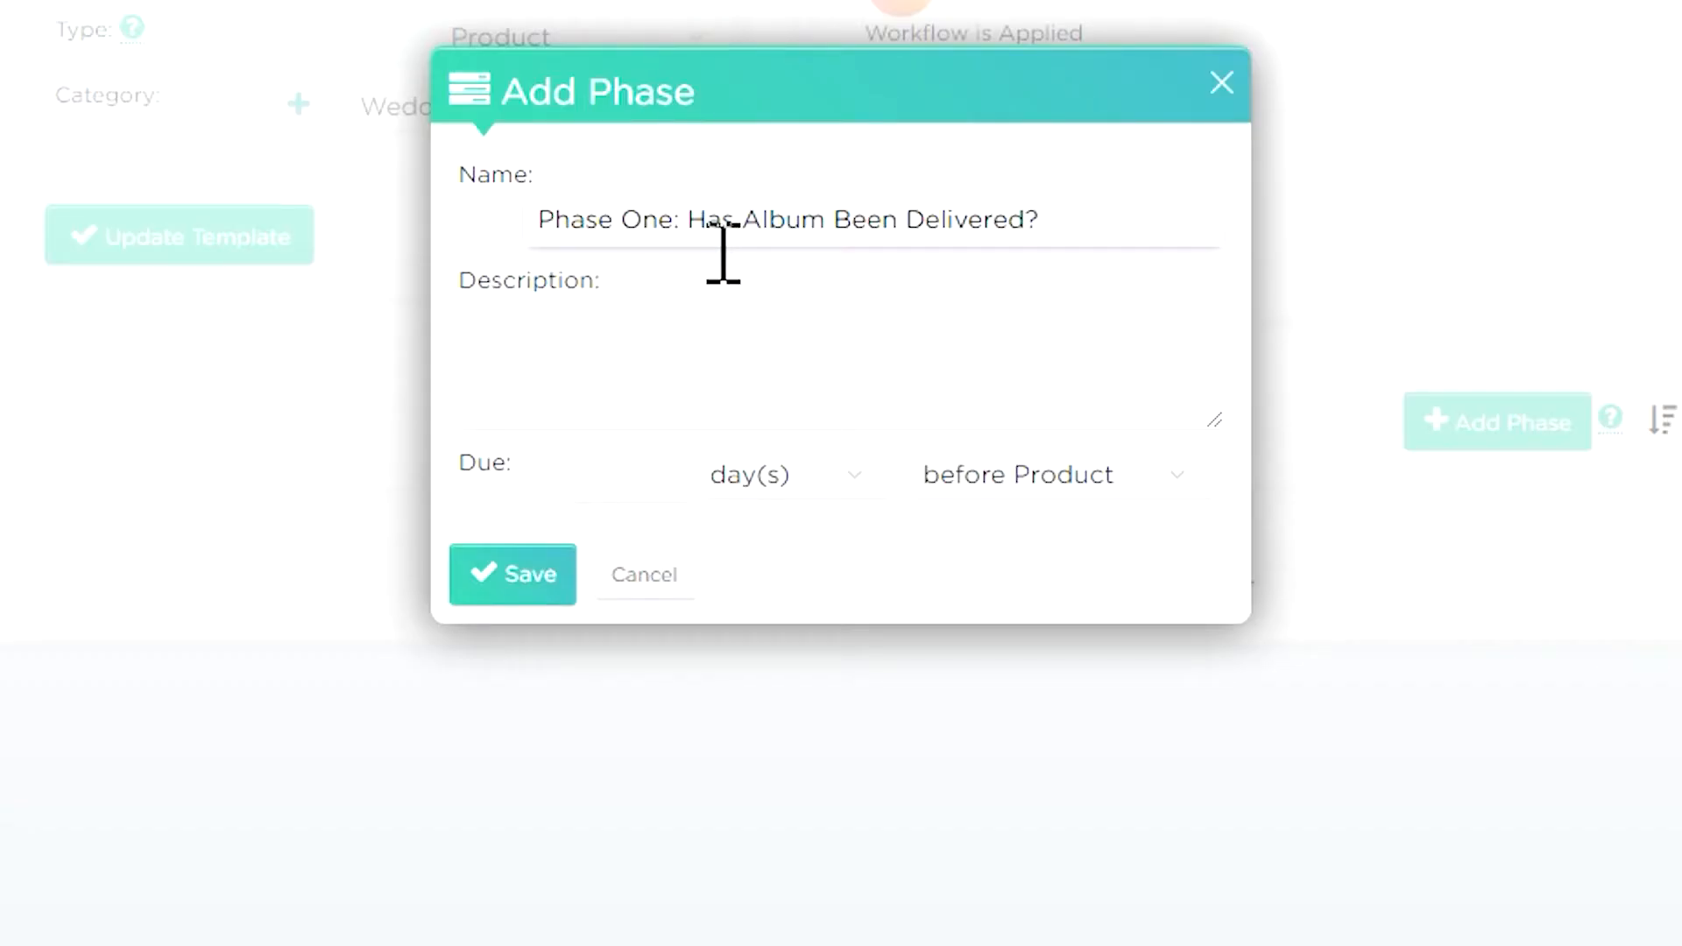
Make the new phase due 2 weeks after the workflow is applied and save it
left_click(682, 480)
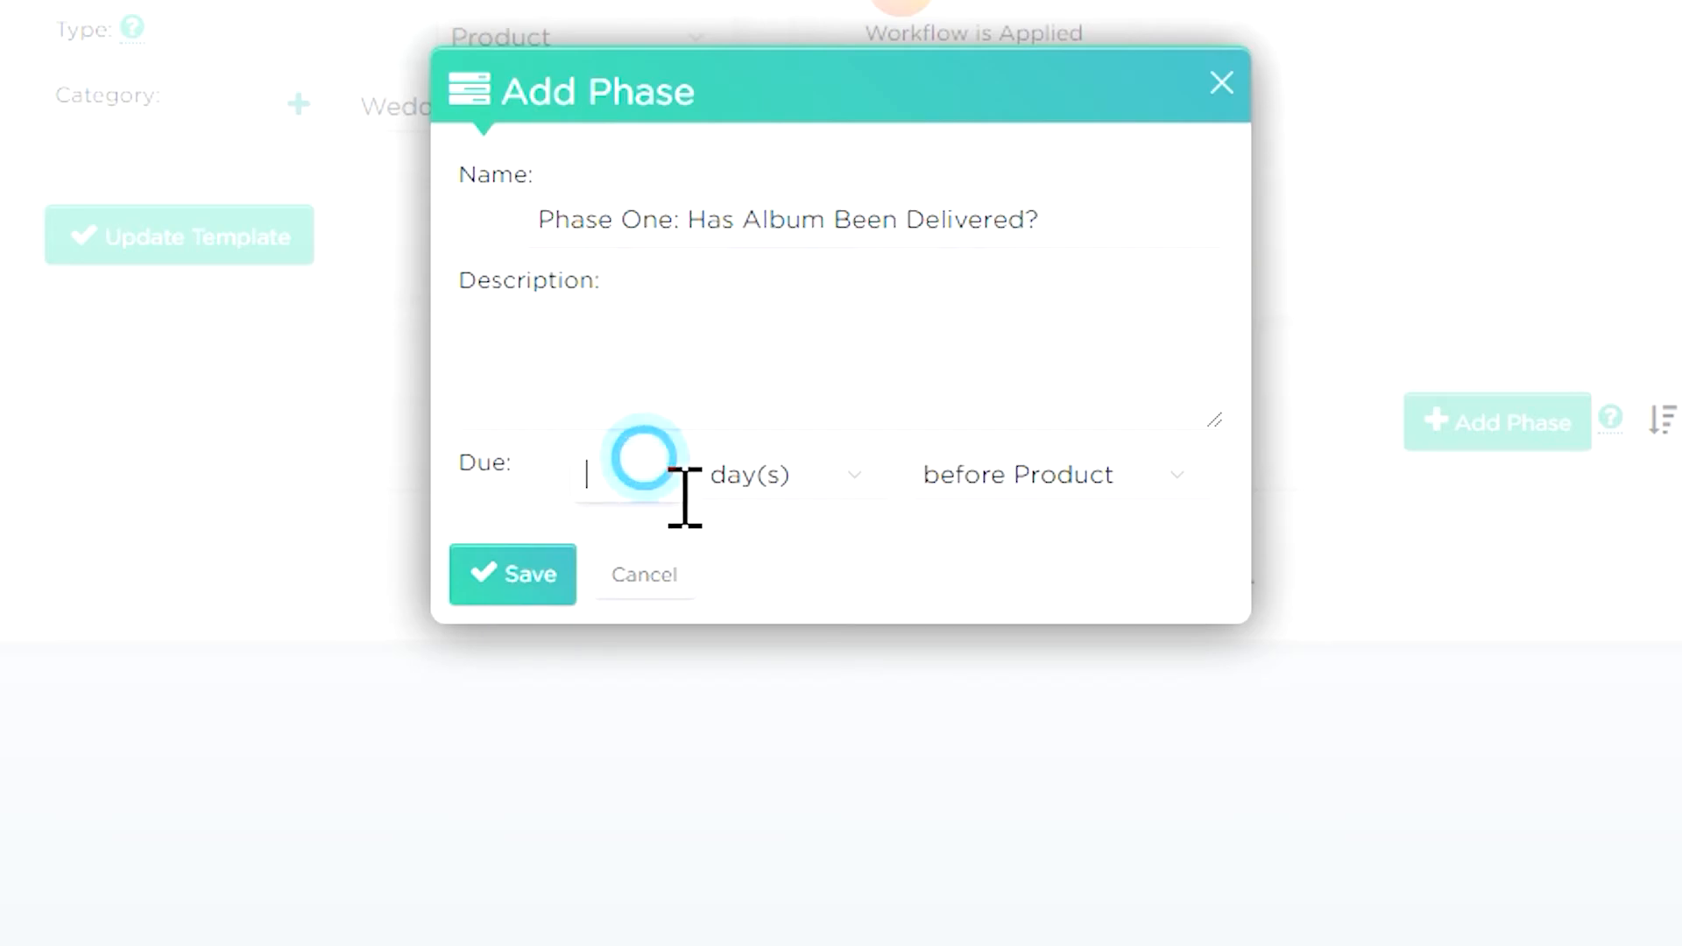
type("2")
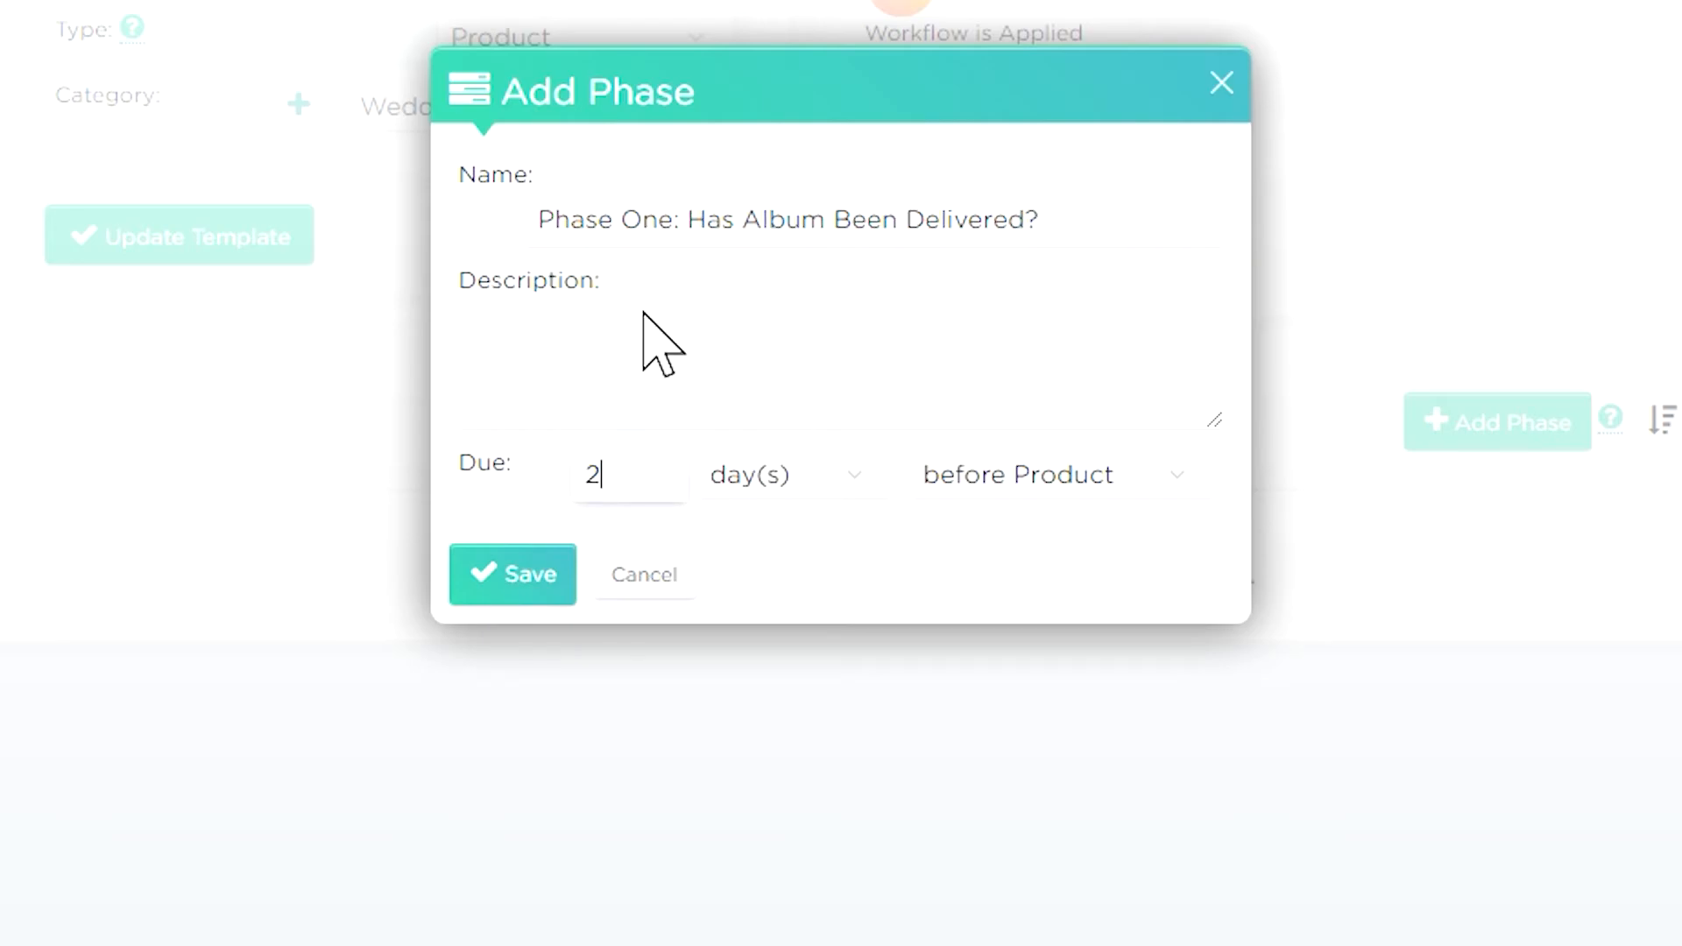
left_click(837, 478)
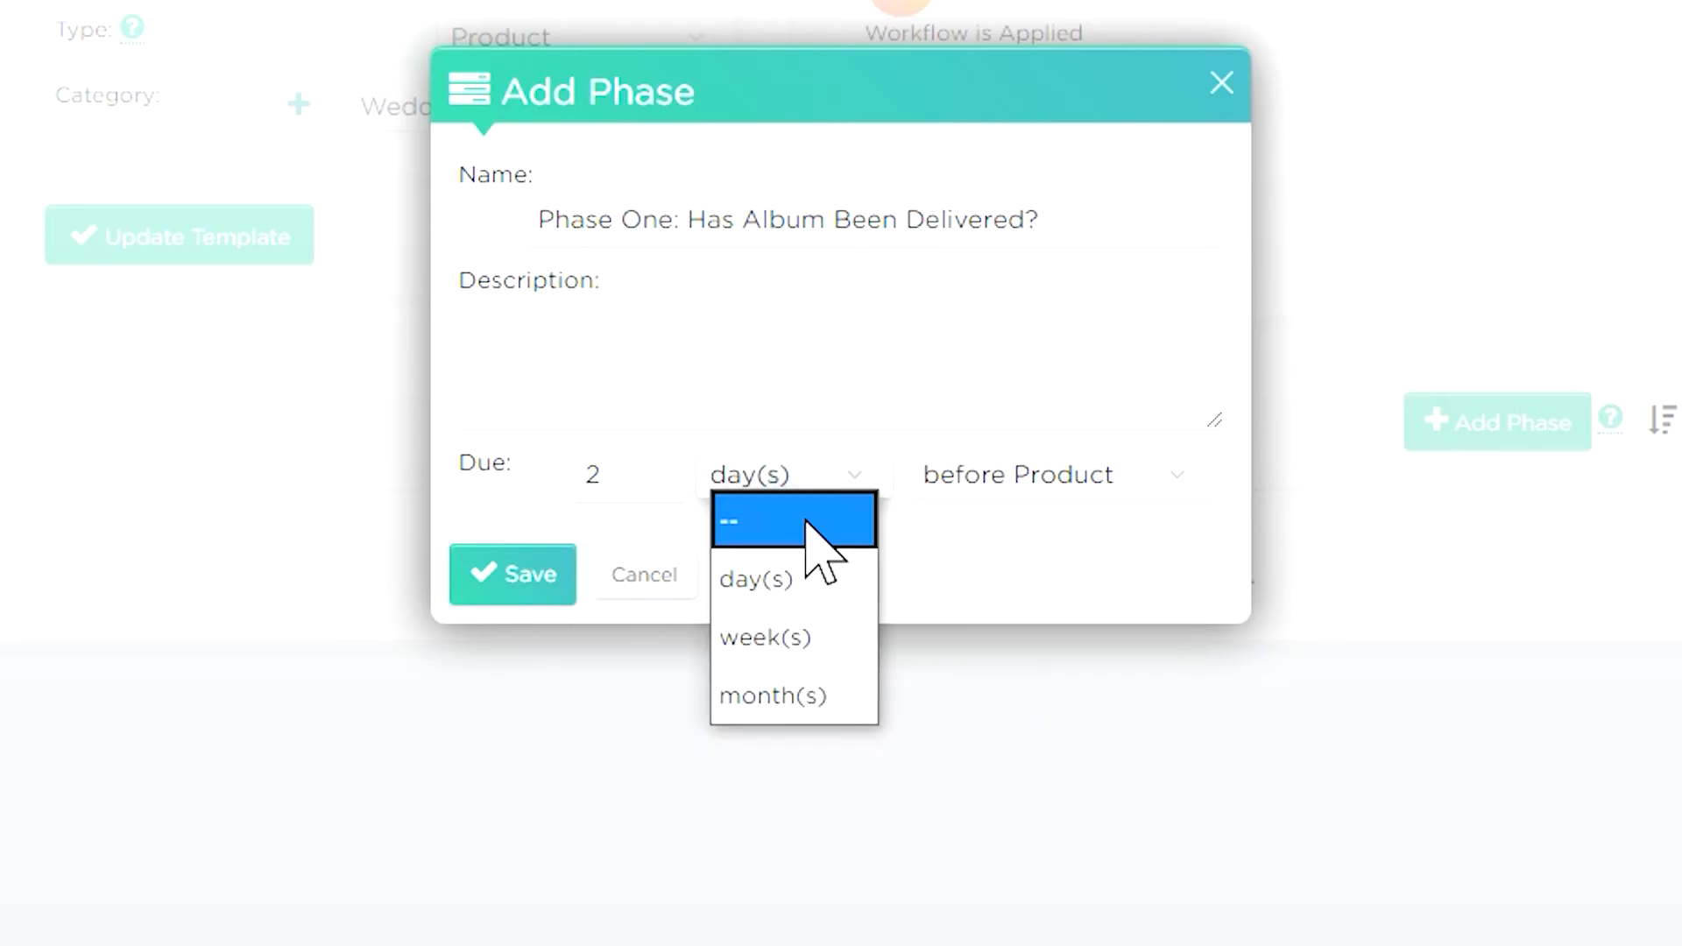
left_click(791, 641)
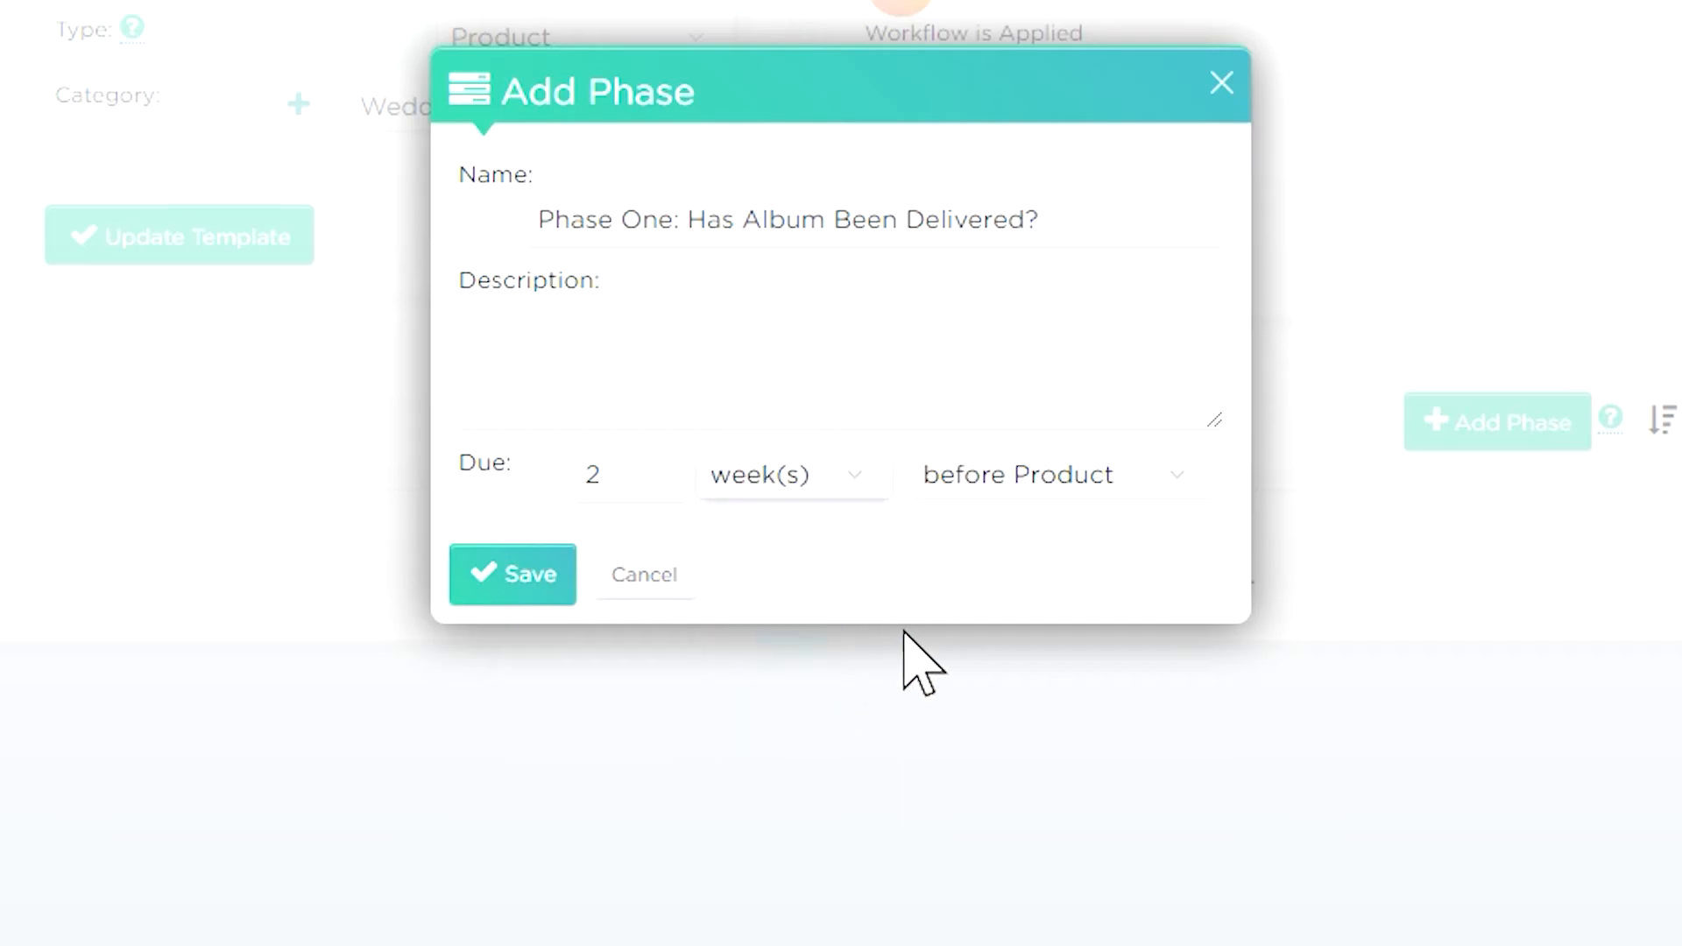
left_click(1064, 486)
left_click(1137, 915)
left_click(490, 578)
Add a Studio Tasks task "Question: Has album been delivered?" to the phase, with the description "If so, then click Complete. If not, call client!"
left_click(1125, 642)
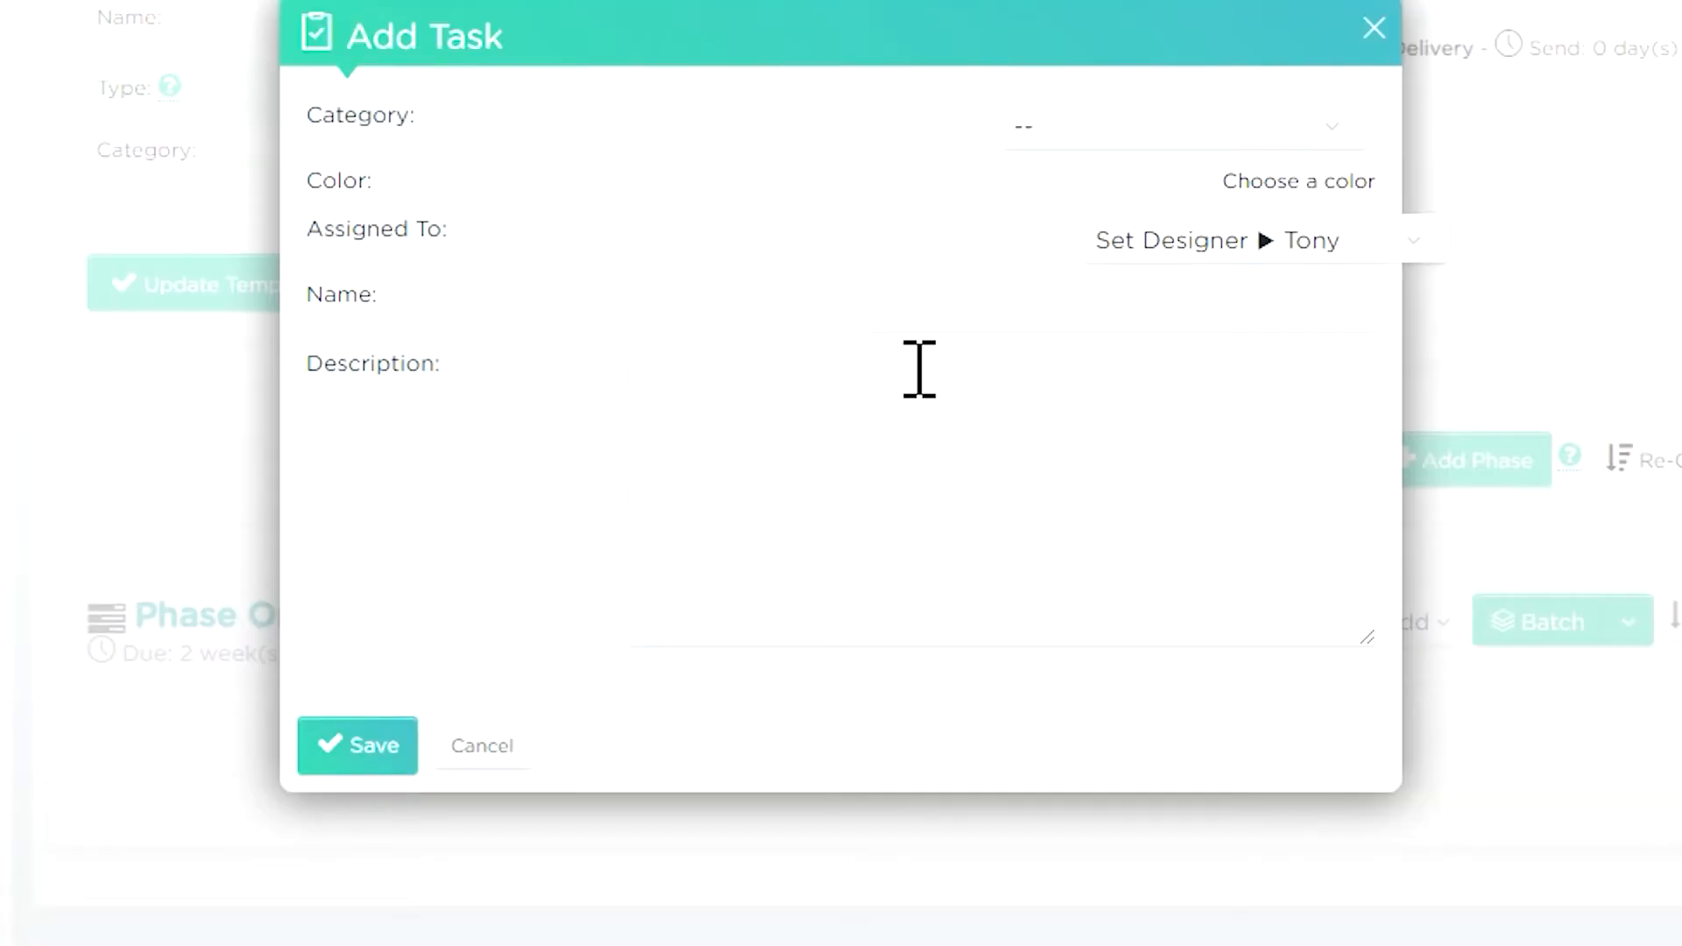
left_click(1157, 110)
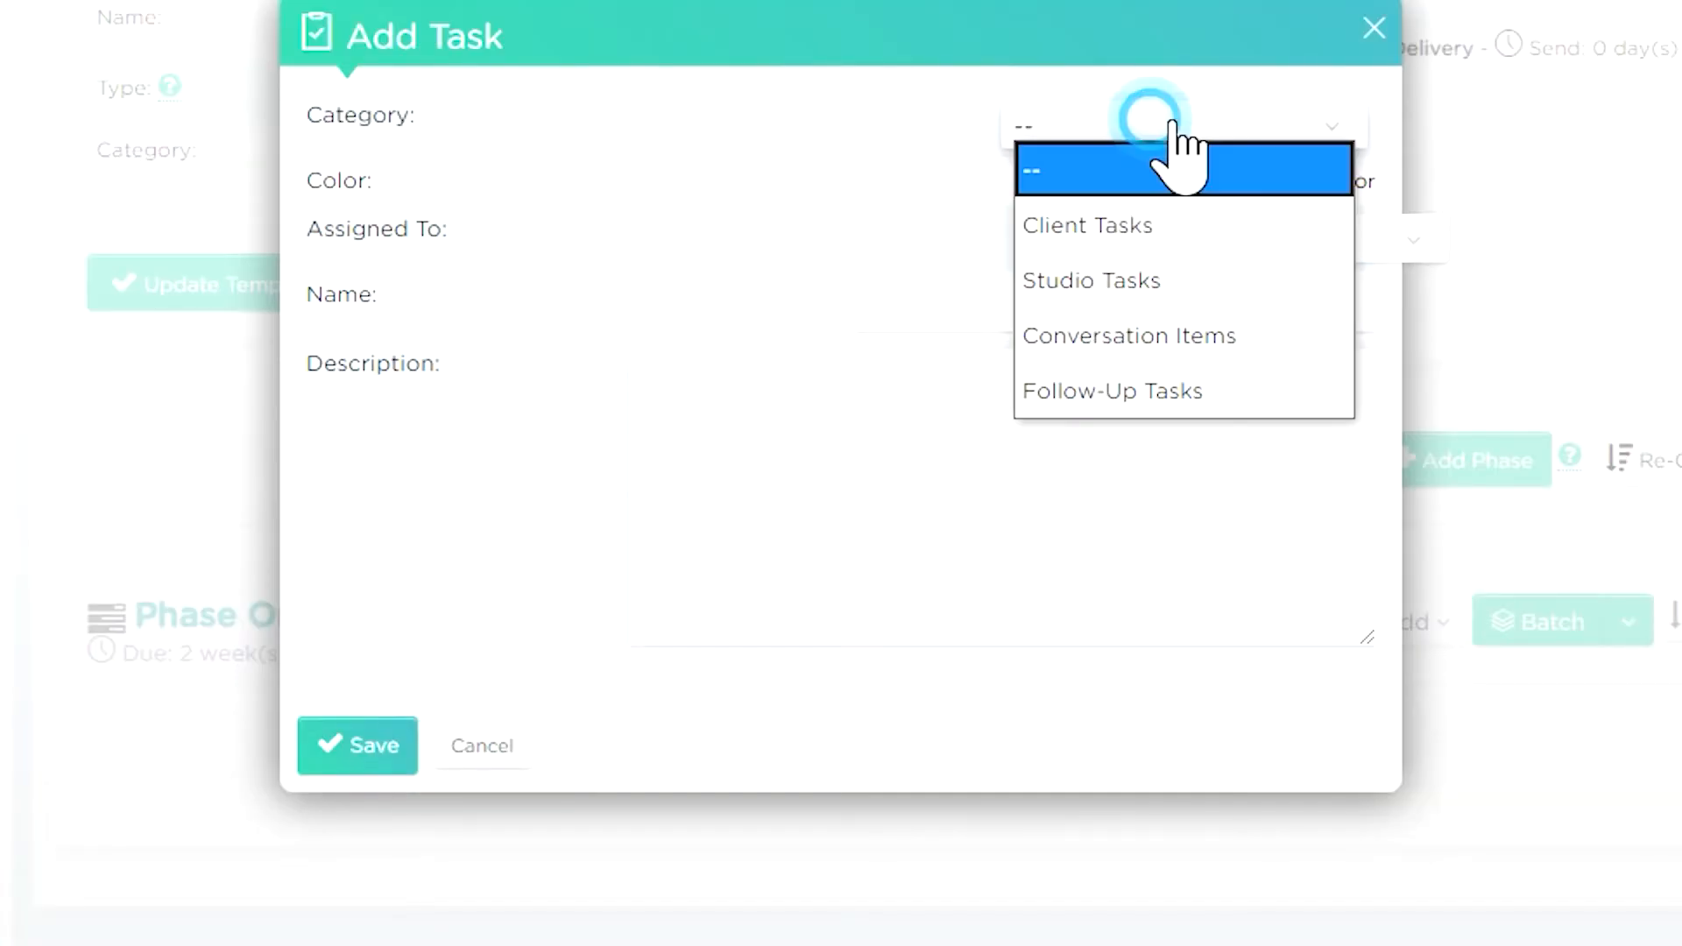
left_click(1132, 271)
left_click(1060, 331)
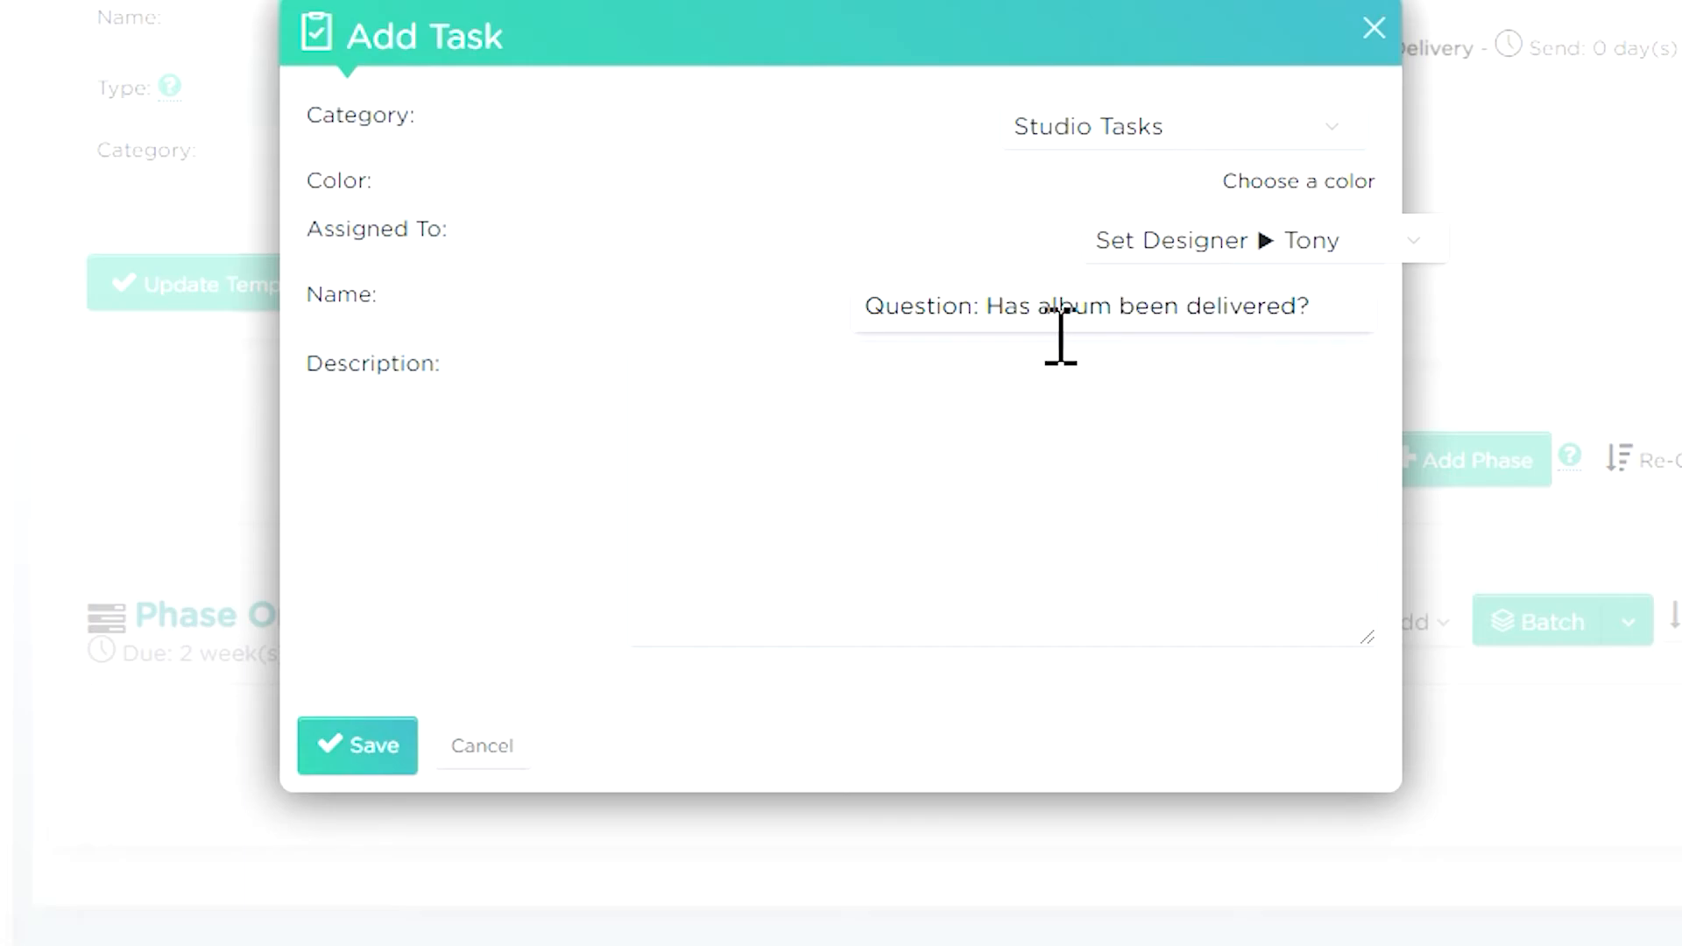
left_click(931, 427)
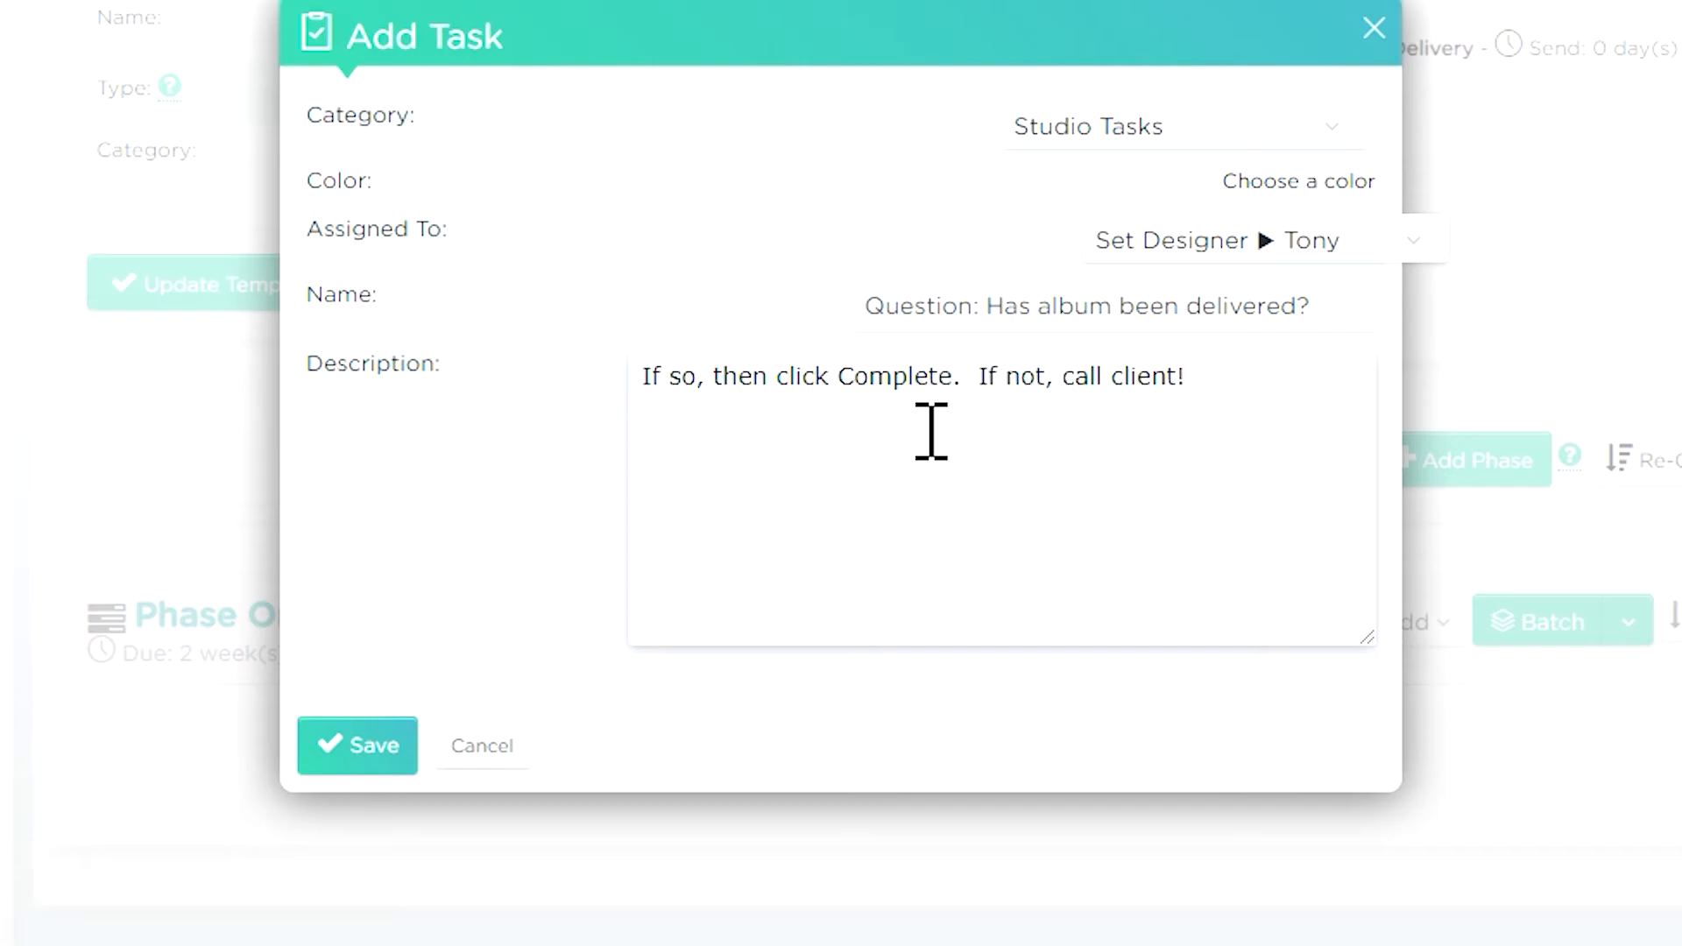
left_click(359, 747)
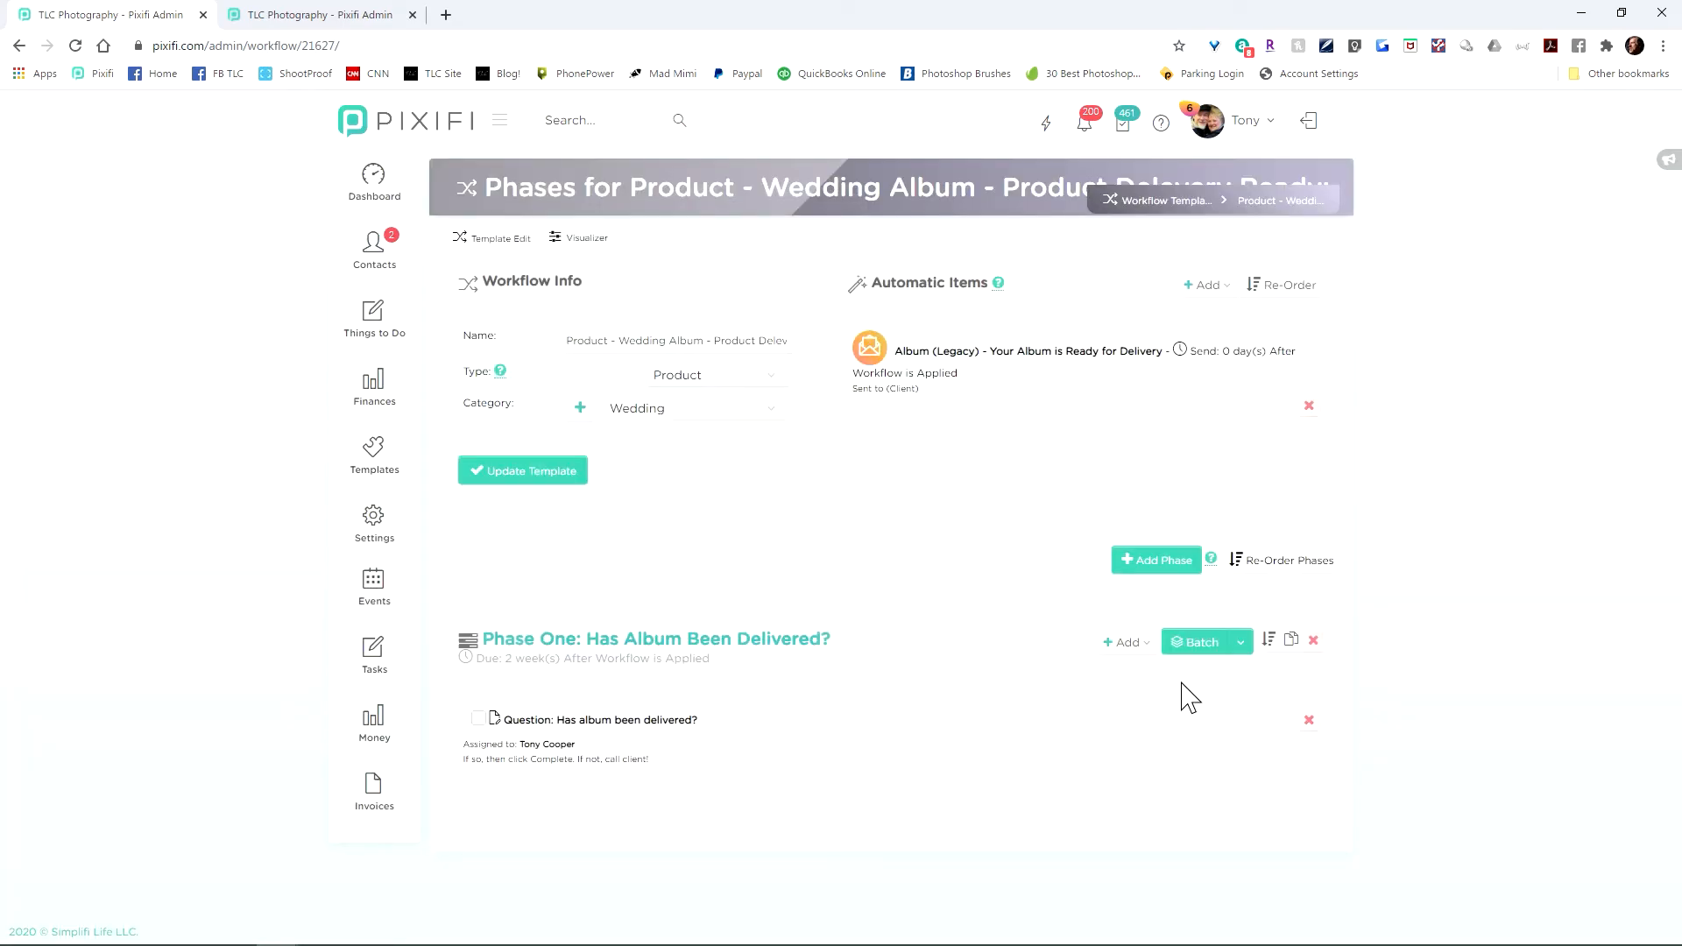
Add an action to the delivery phase that switches the product status to Finished / Complete
left_click(1130, 643)
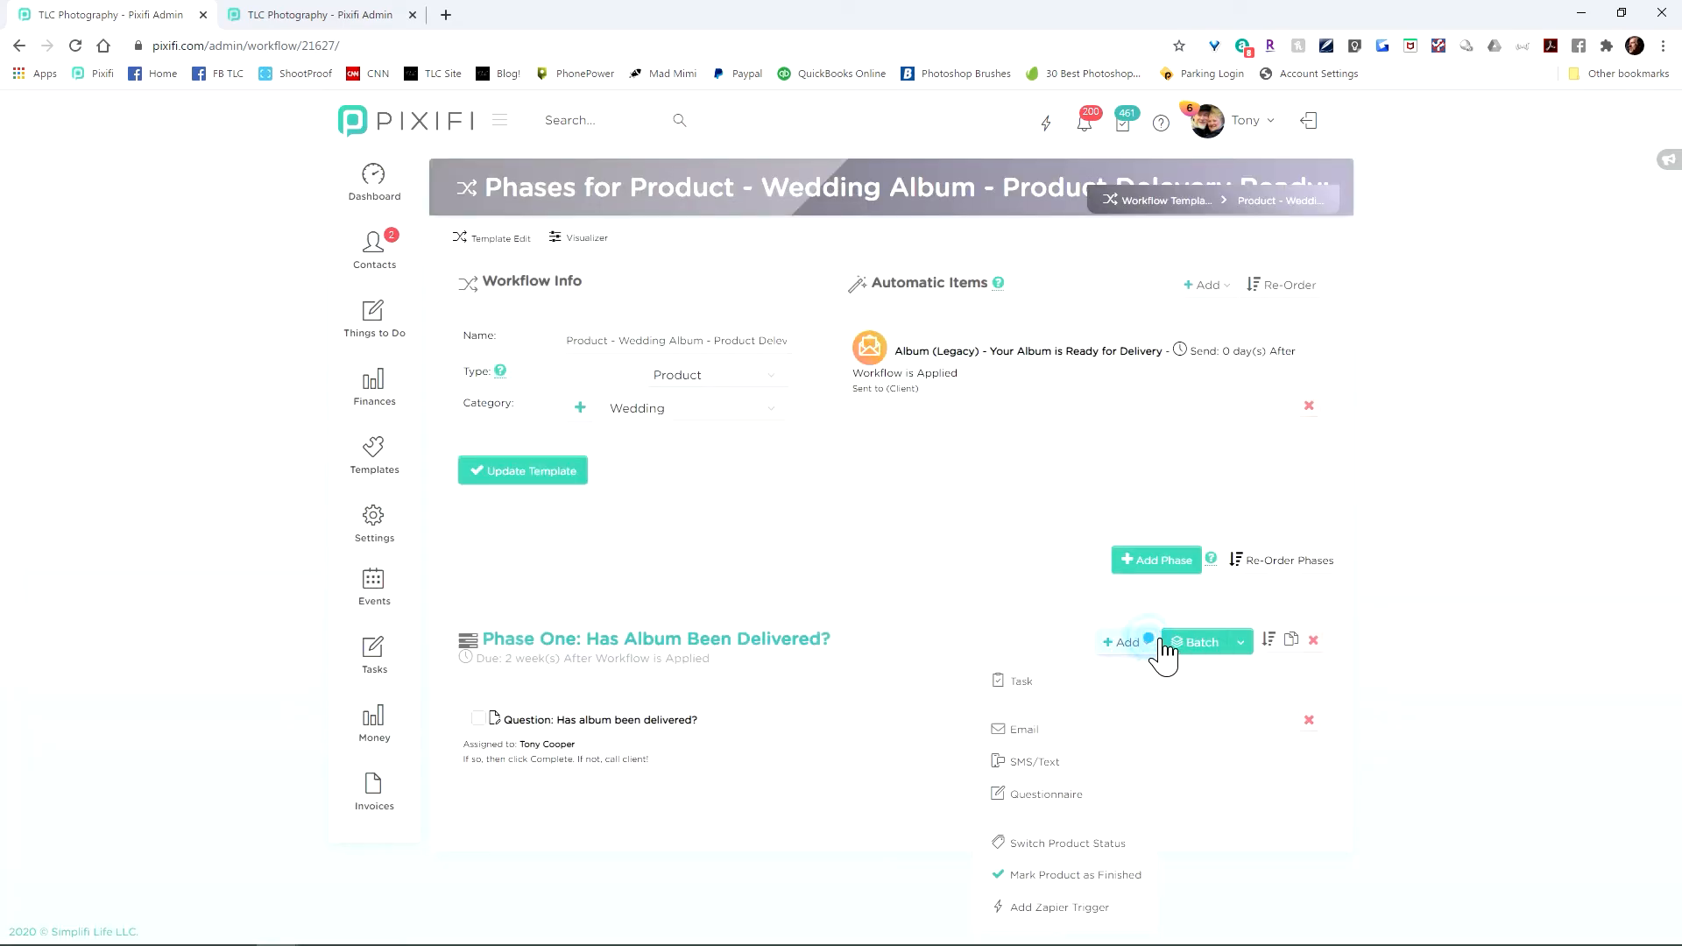
left_click(1086, 844)
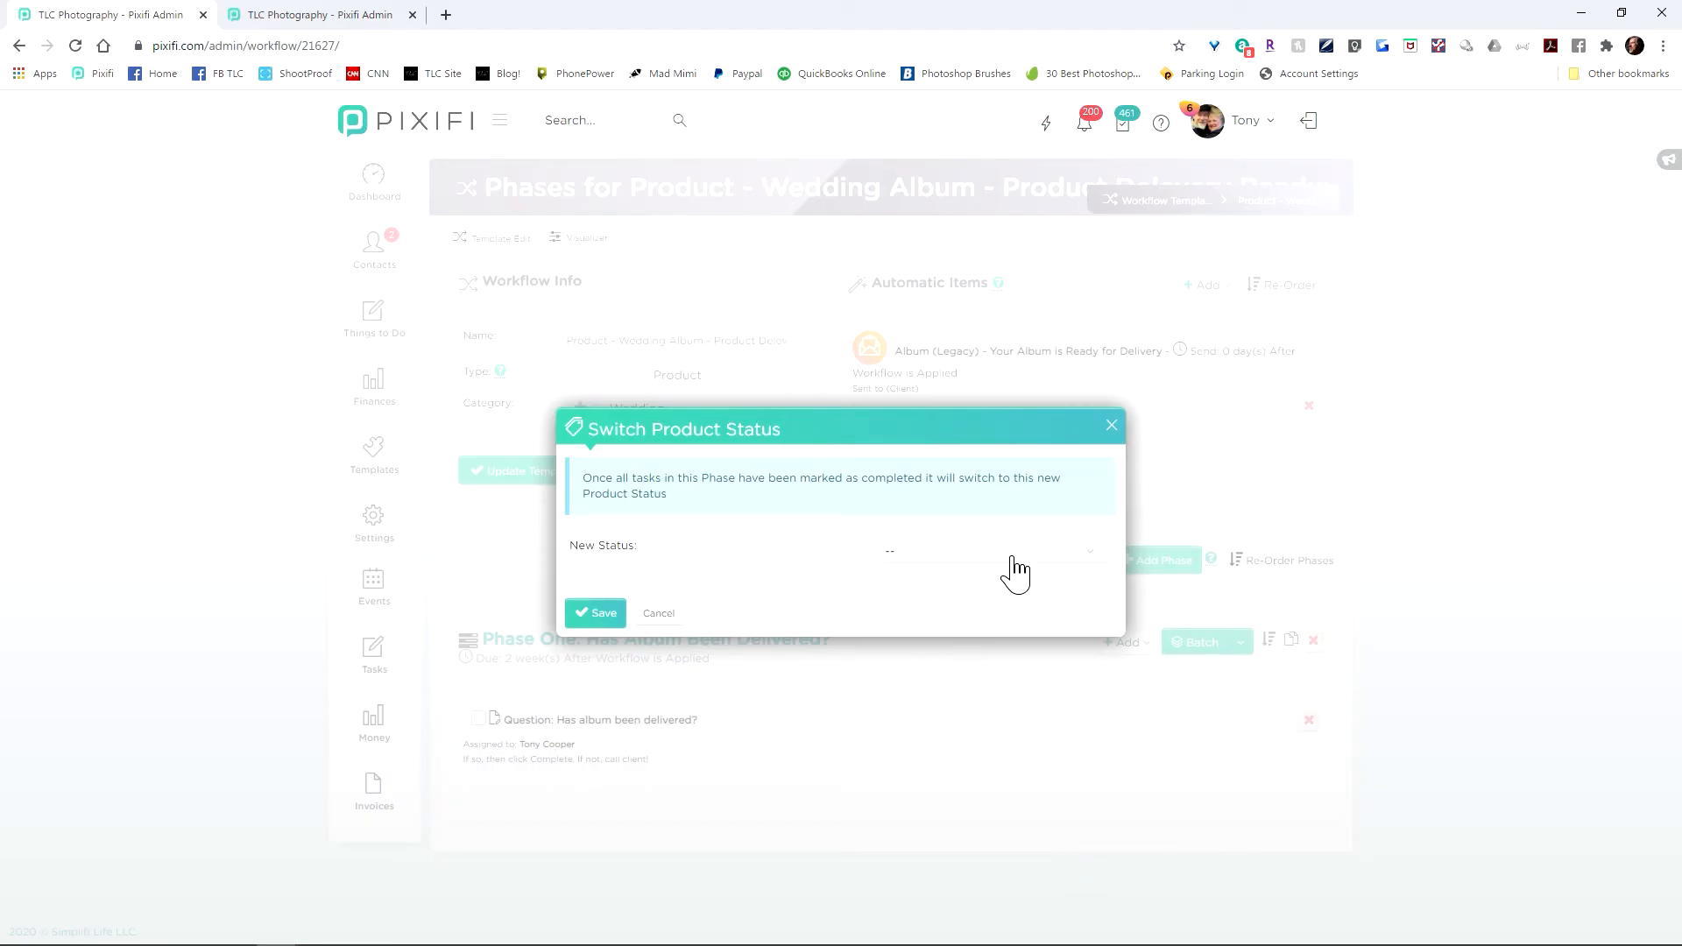
left_click(1013, 560)
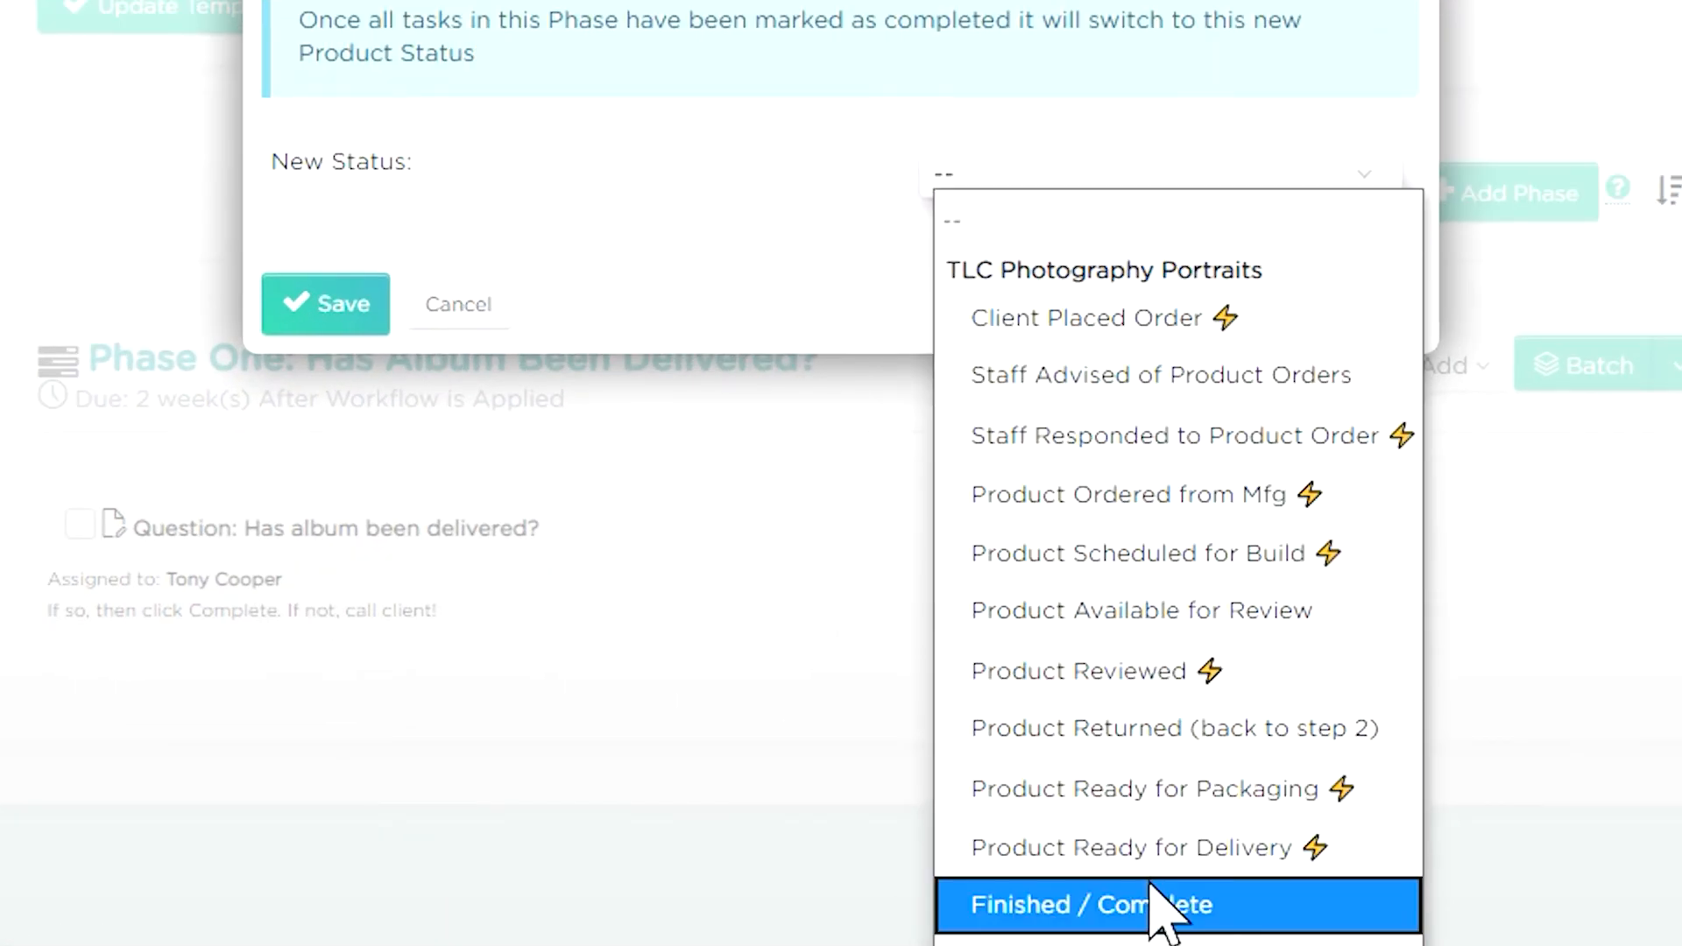
left_click(1154, 904)
left_click(359, 320)
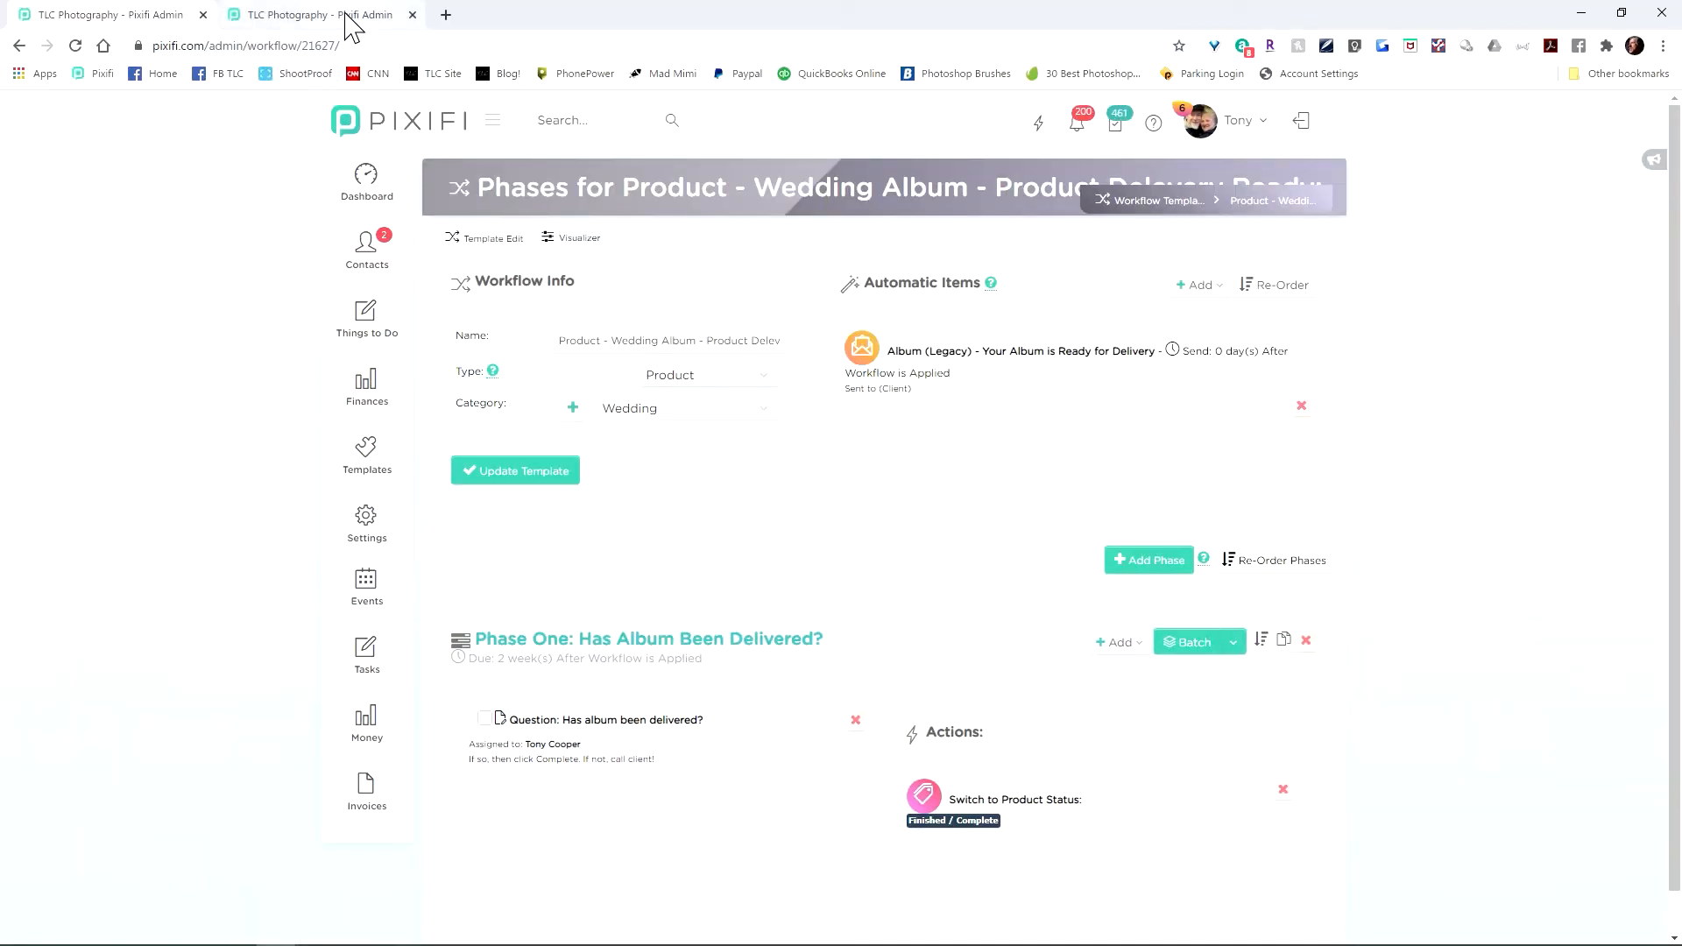
Review the automation actions of the Finished / Complete product status and save the status
left_click(536, 474)
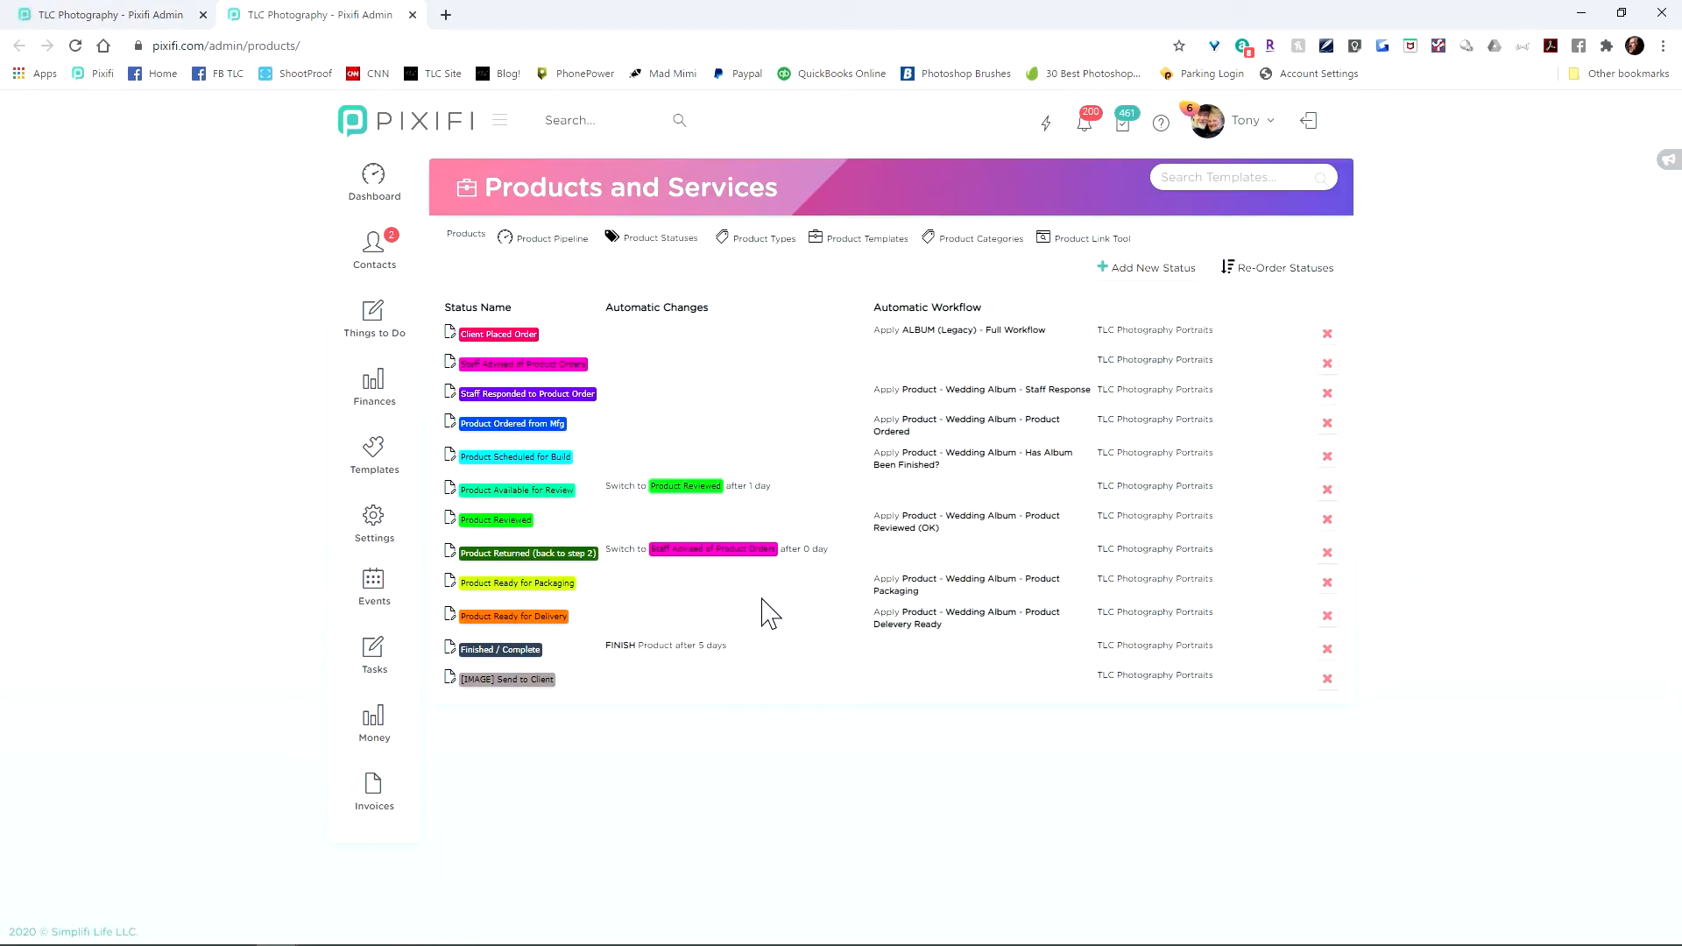
left_click(512, 650)
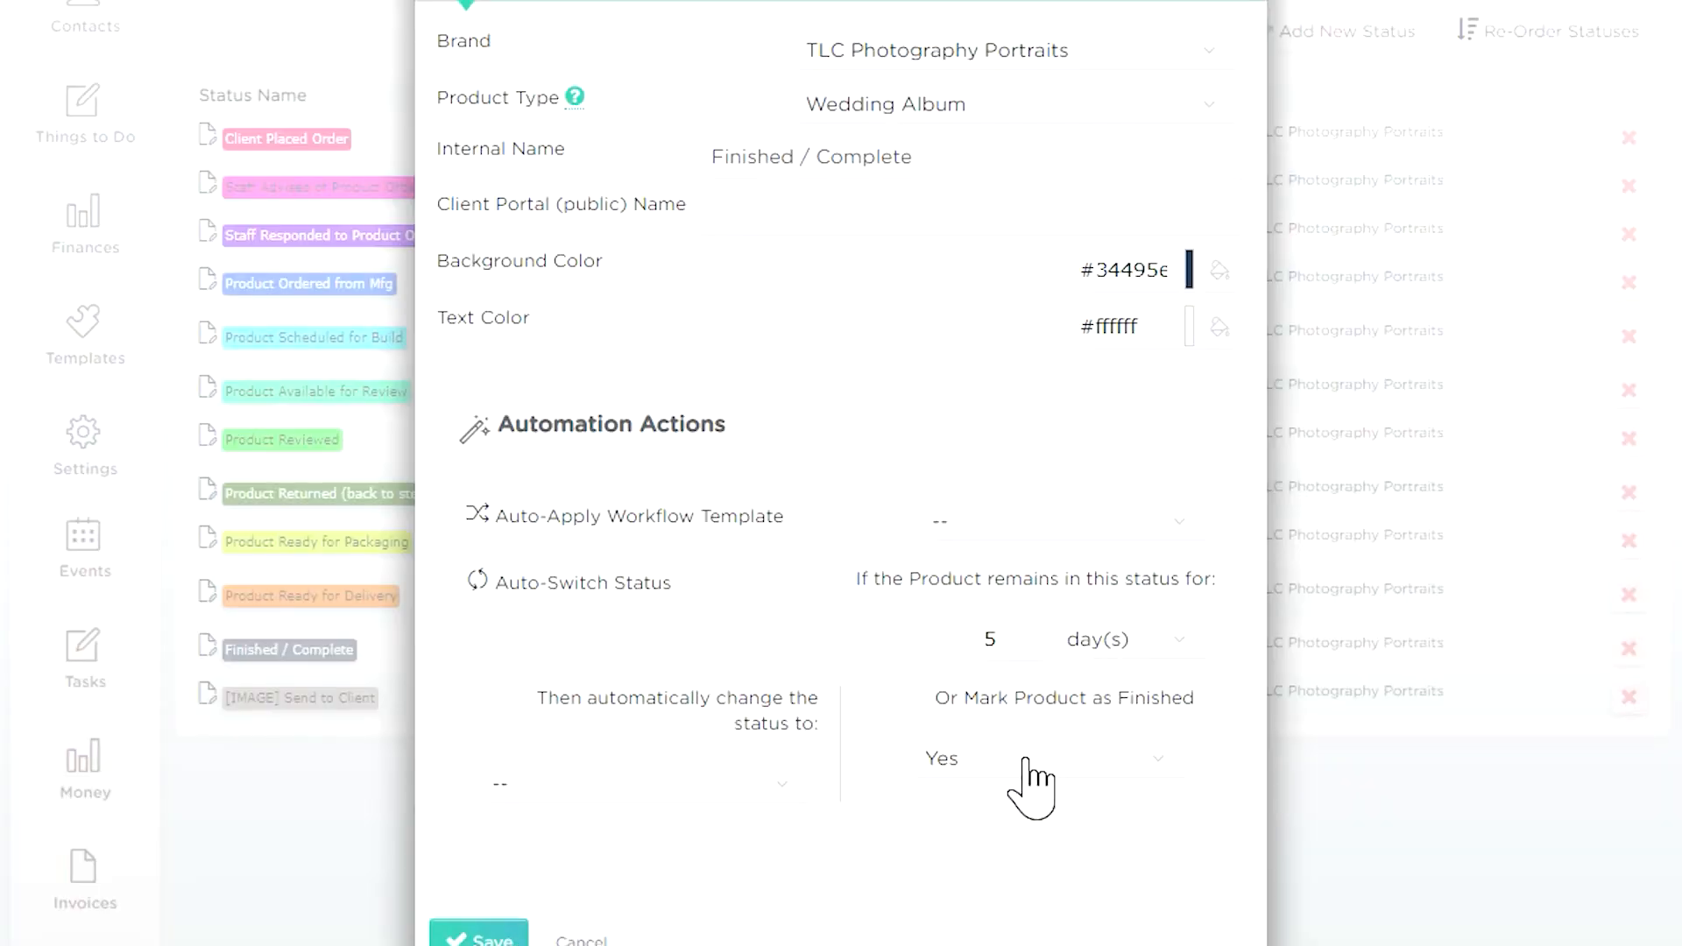
left_click(488, 935)
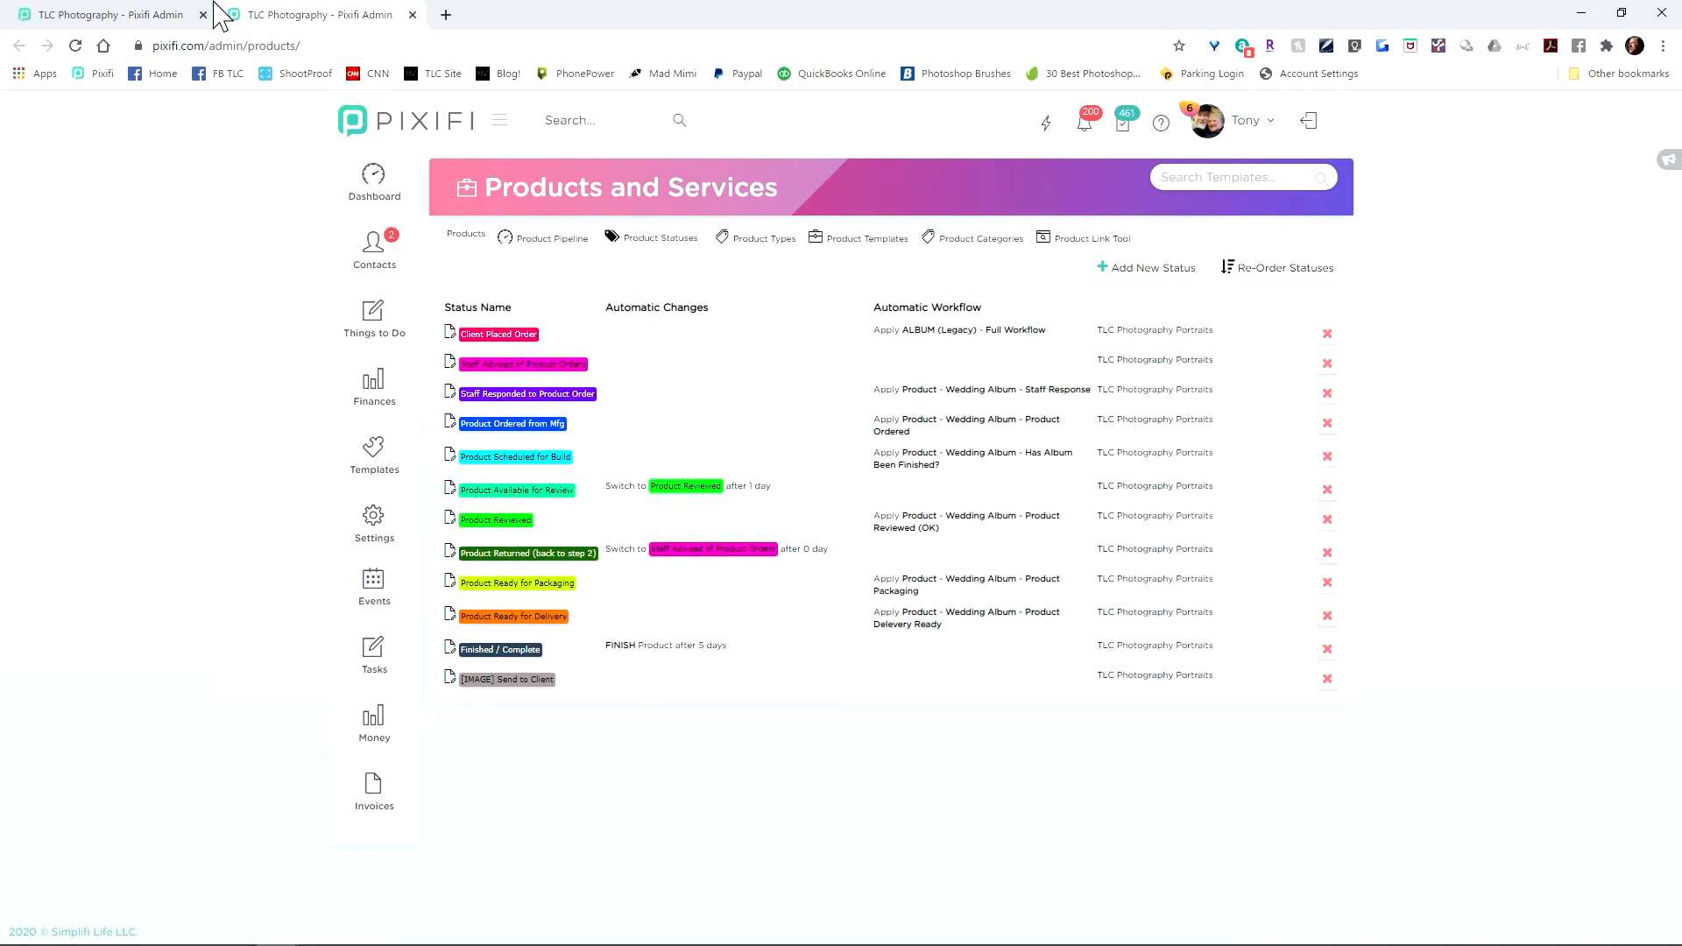
Add a Mark Product as Finished action to the "Phase One: Has Album Been Delivered?" phase and remove it again
left_click(132, 15)
scroll(1138, 701, "down", 1)
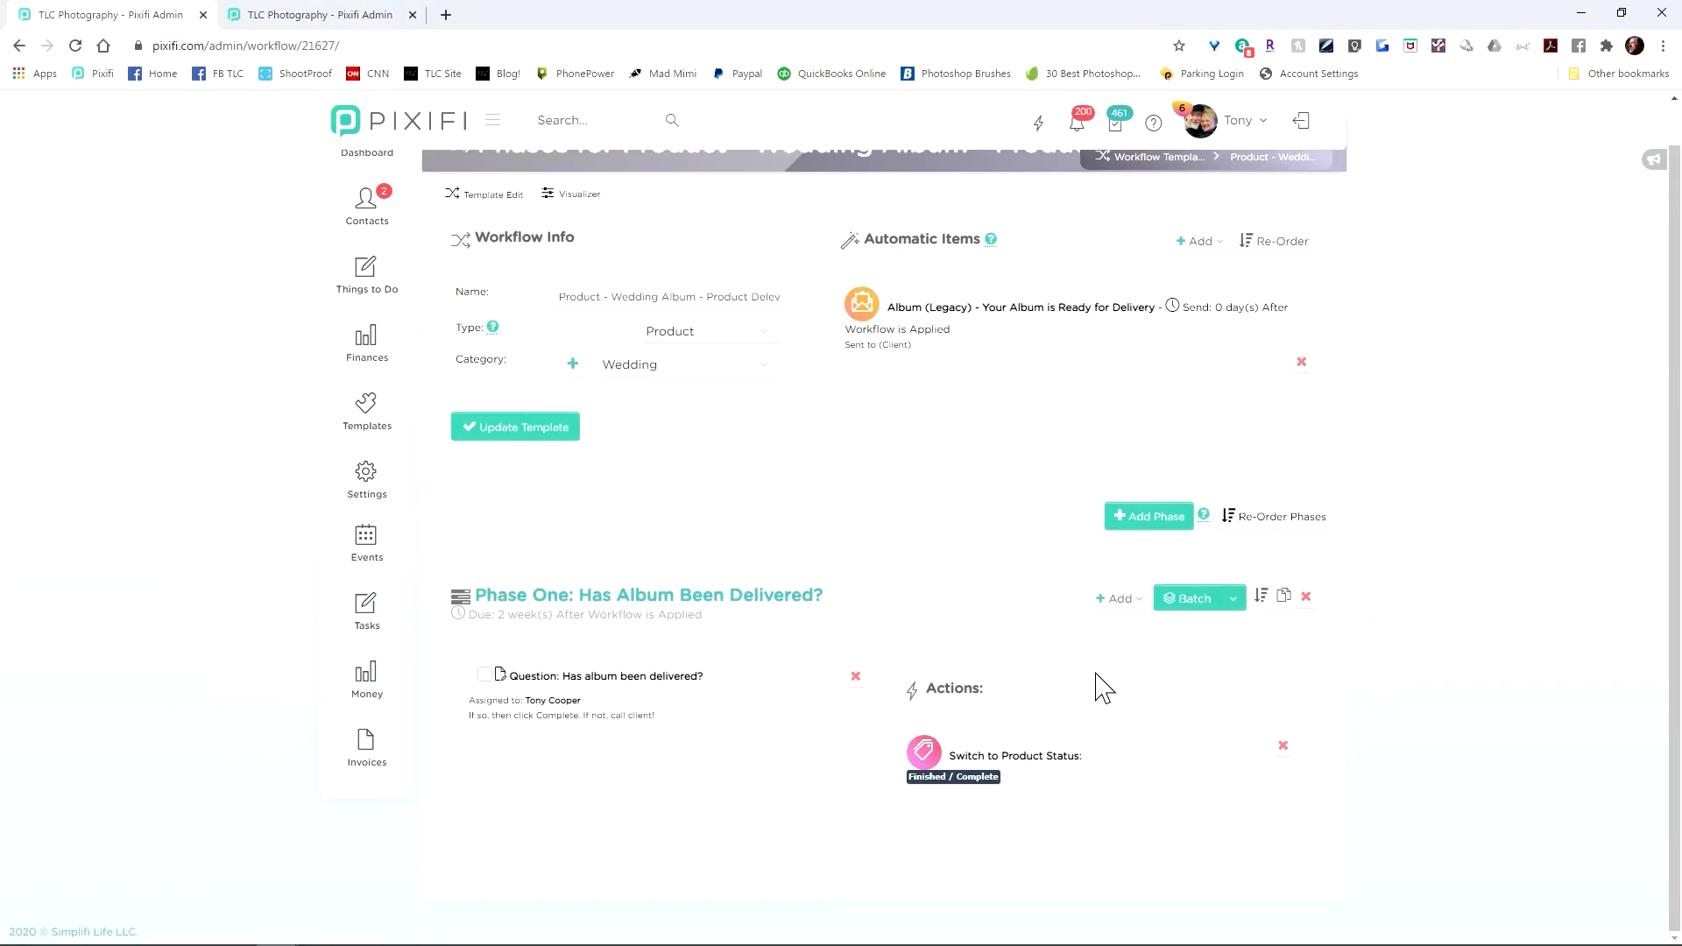
left_click(1119, 599)
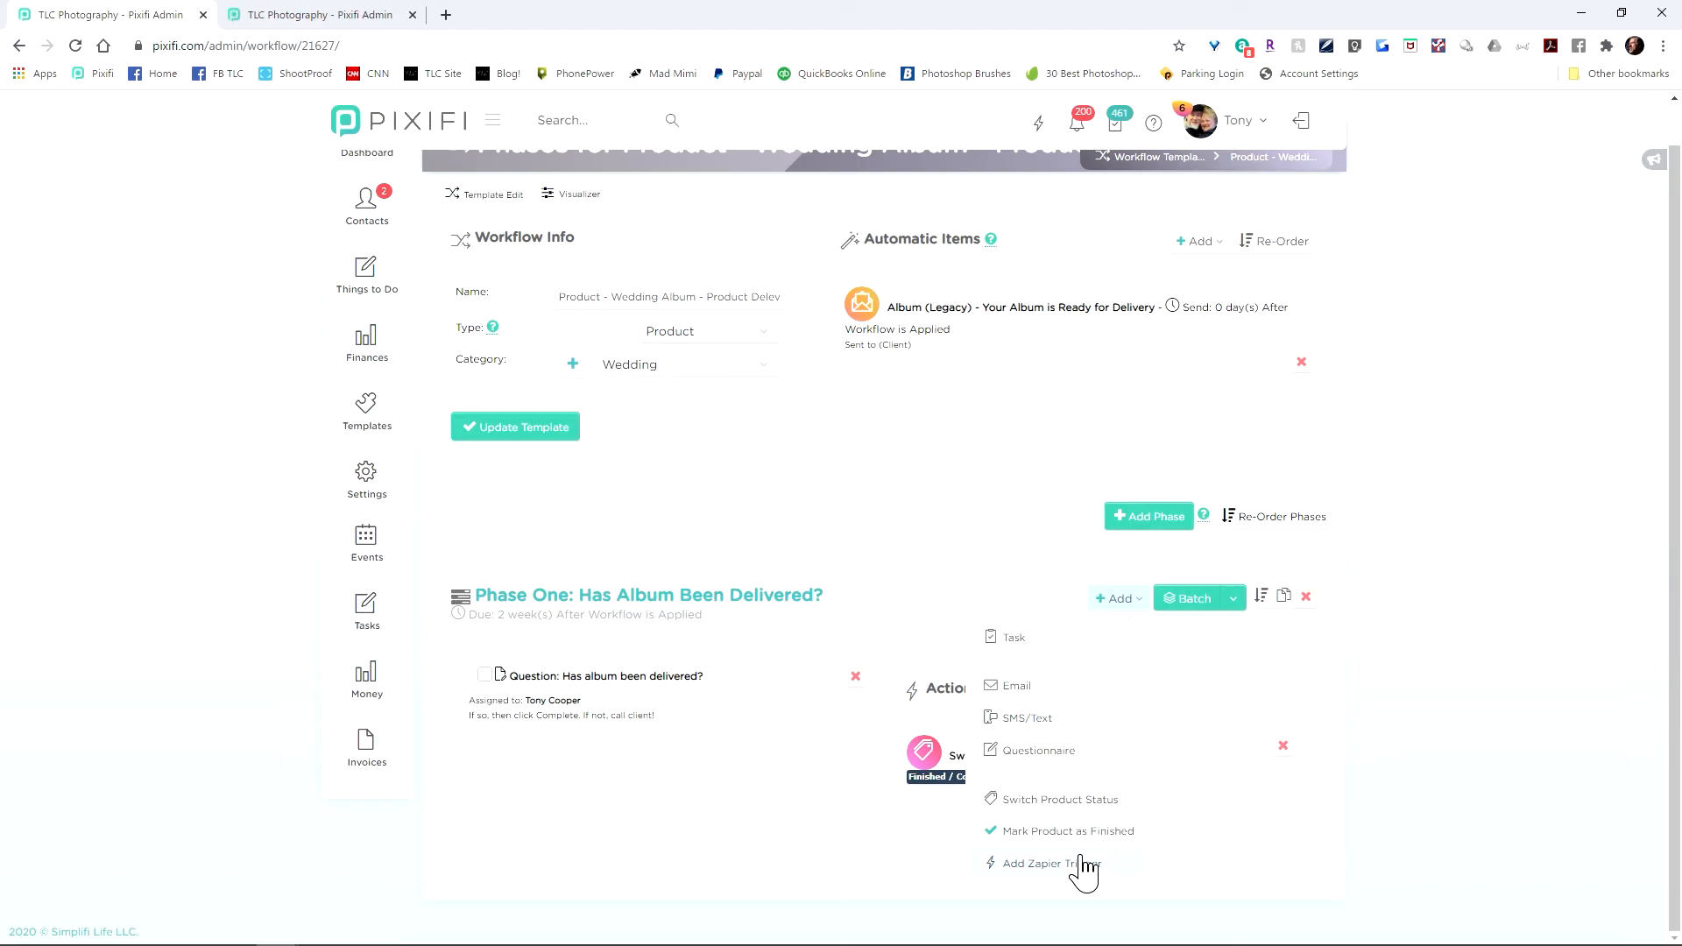
left_click(1063, 829)
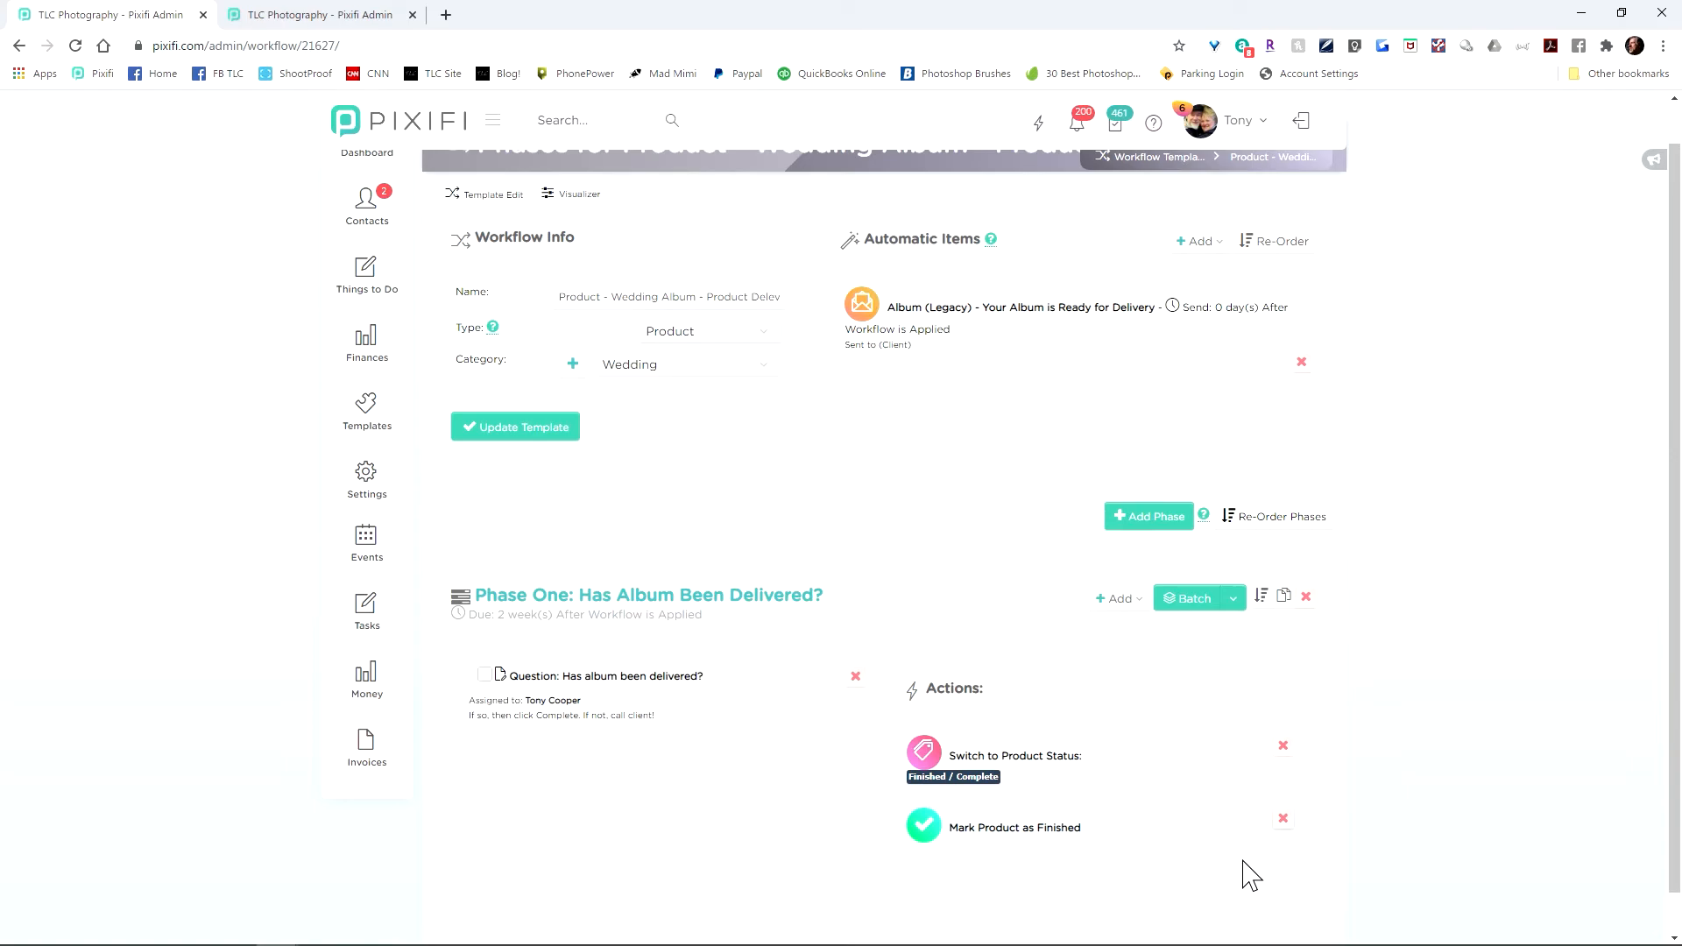
left_click(1282, 819)
left_click(825, 625)
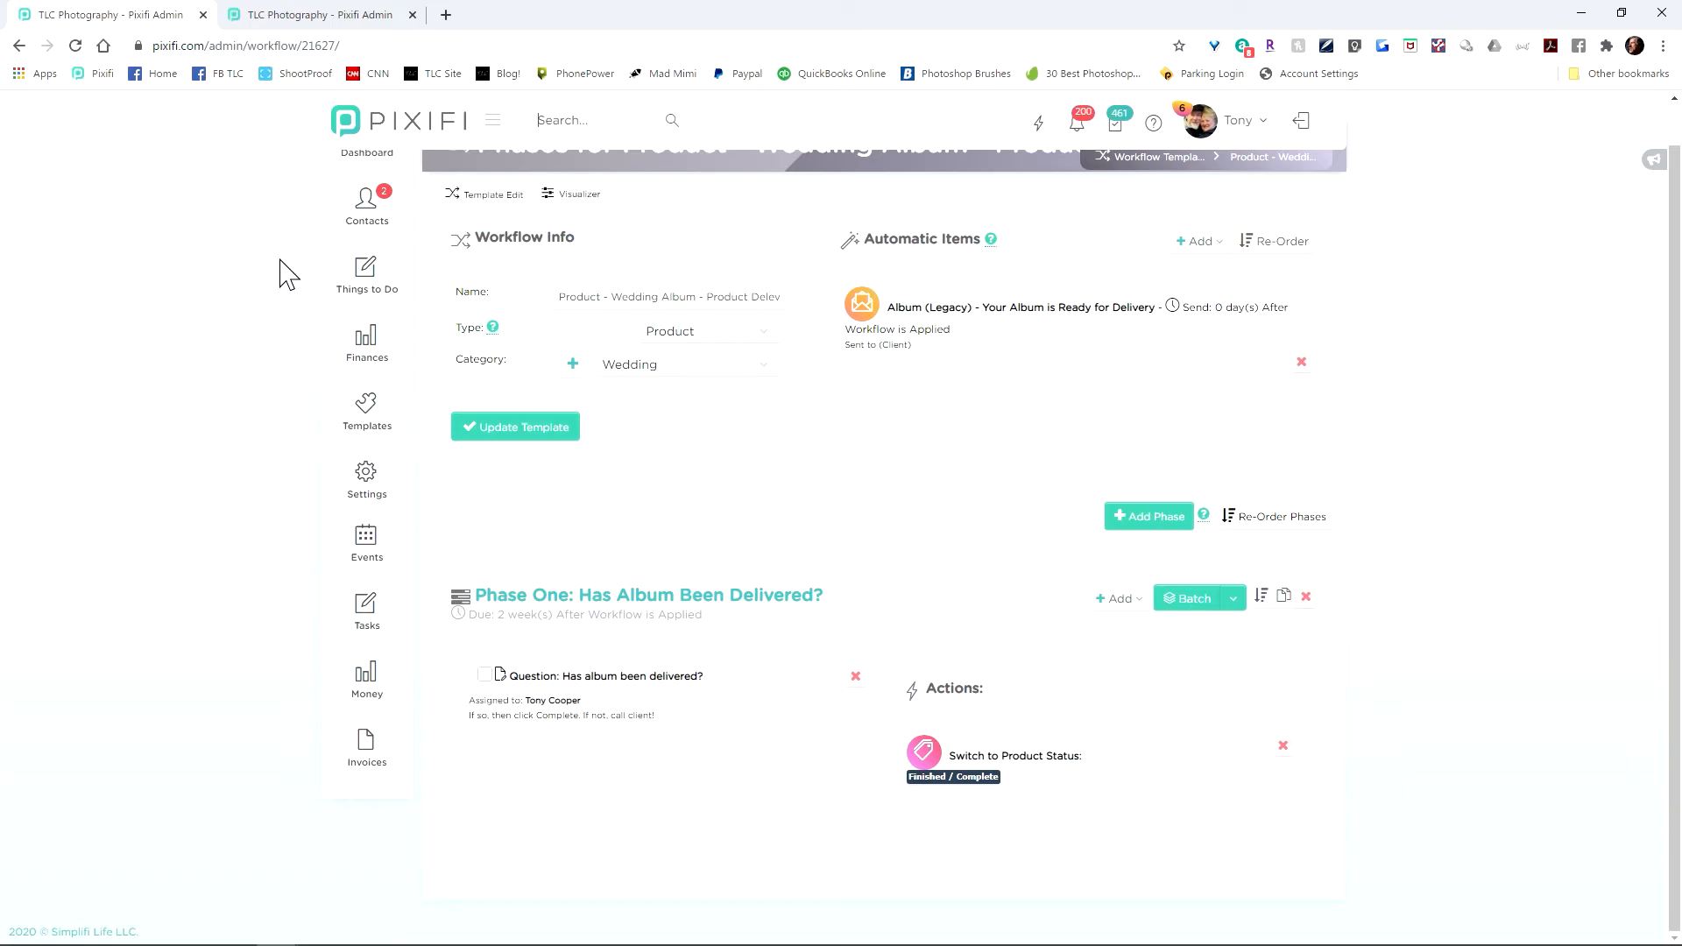
Re-order the workflow templates, moving Product - Wedding Album - Product Delevery Ready down past the Product Packaging workflow
scroll(279, 350, "up", 1)
left_click(1143, 203)
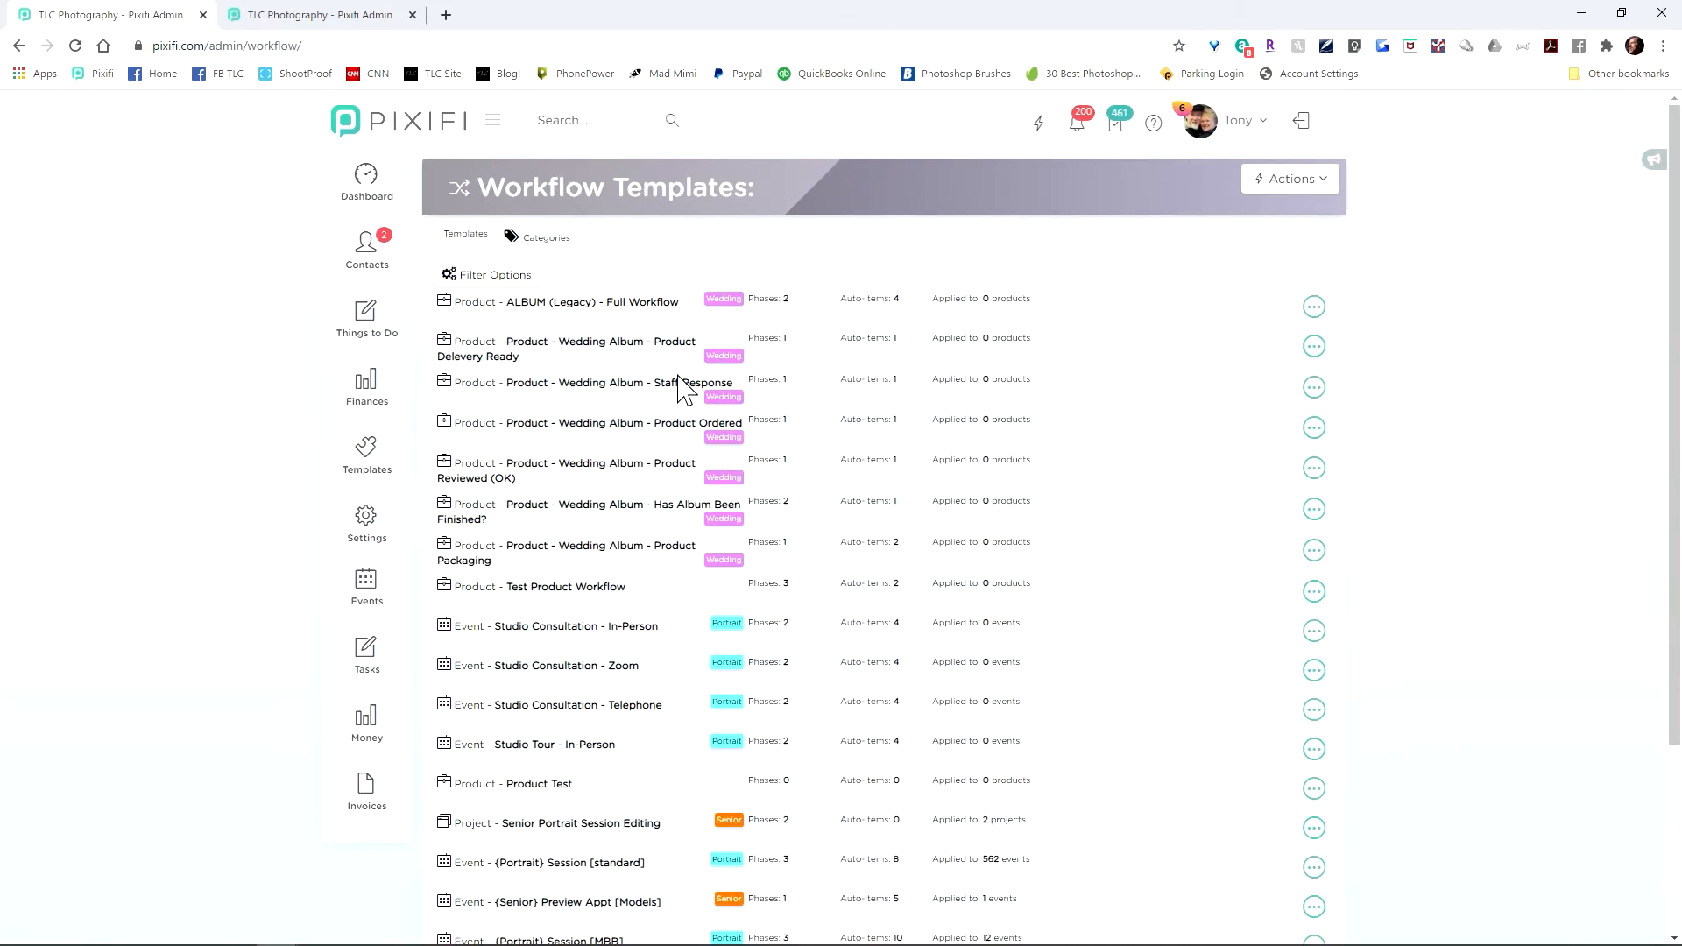
left_click(1290, 179)
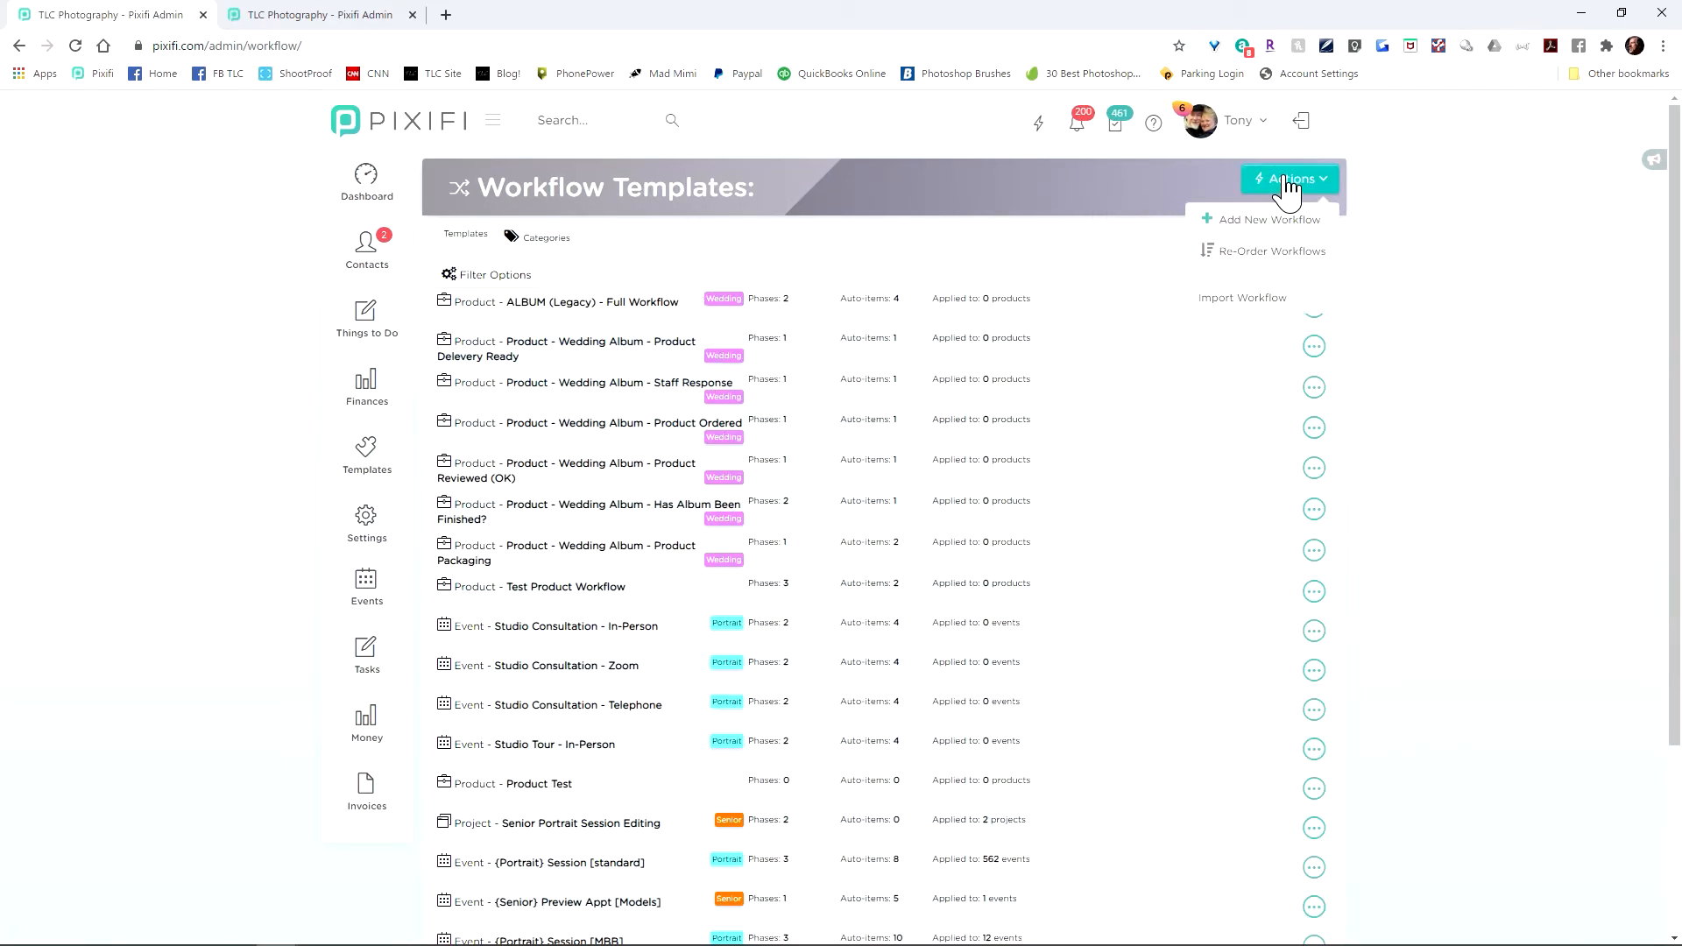
left_click(1270, 251)
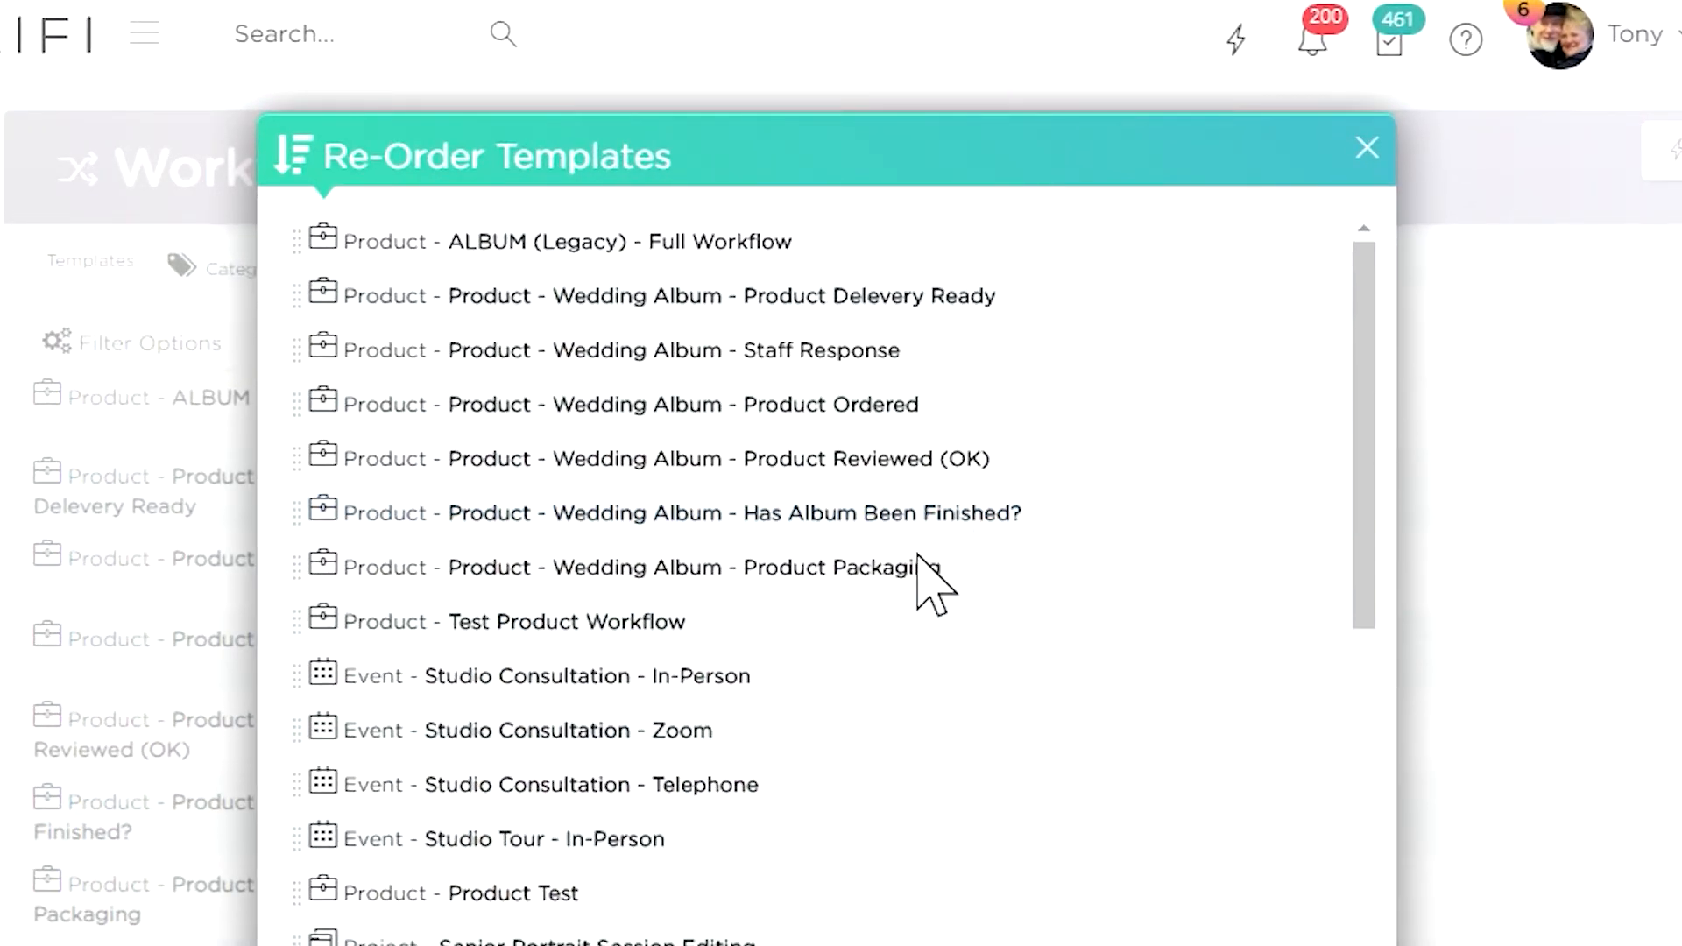
left_click_drag(321, 307, 334, 627)
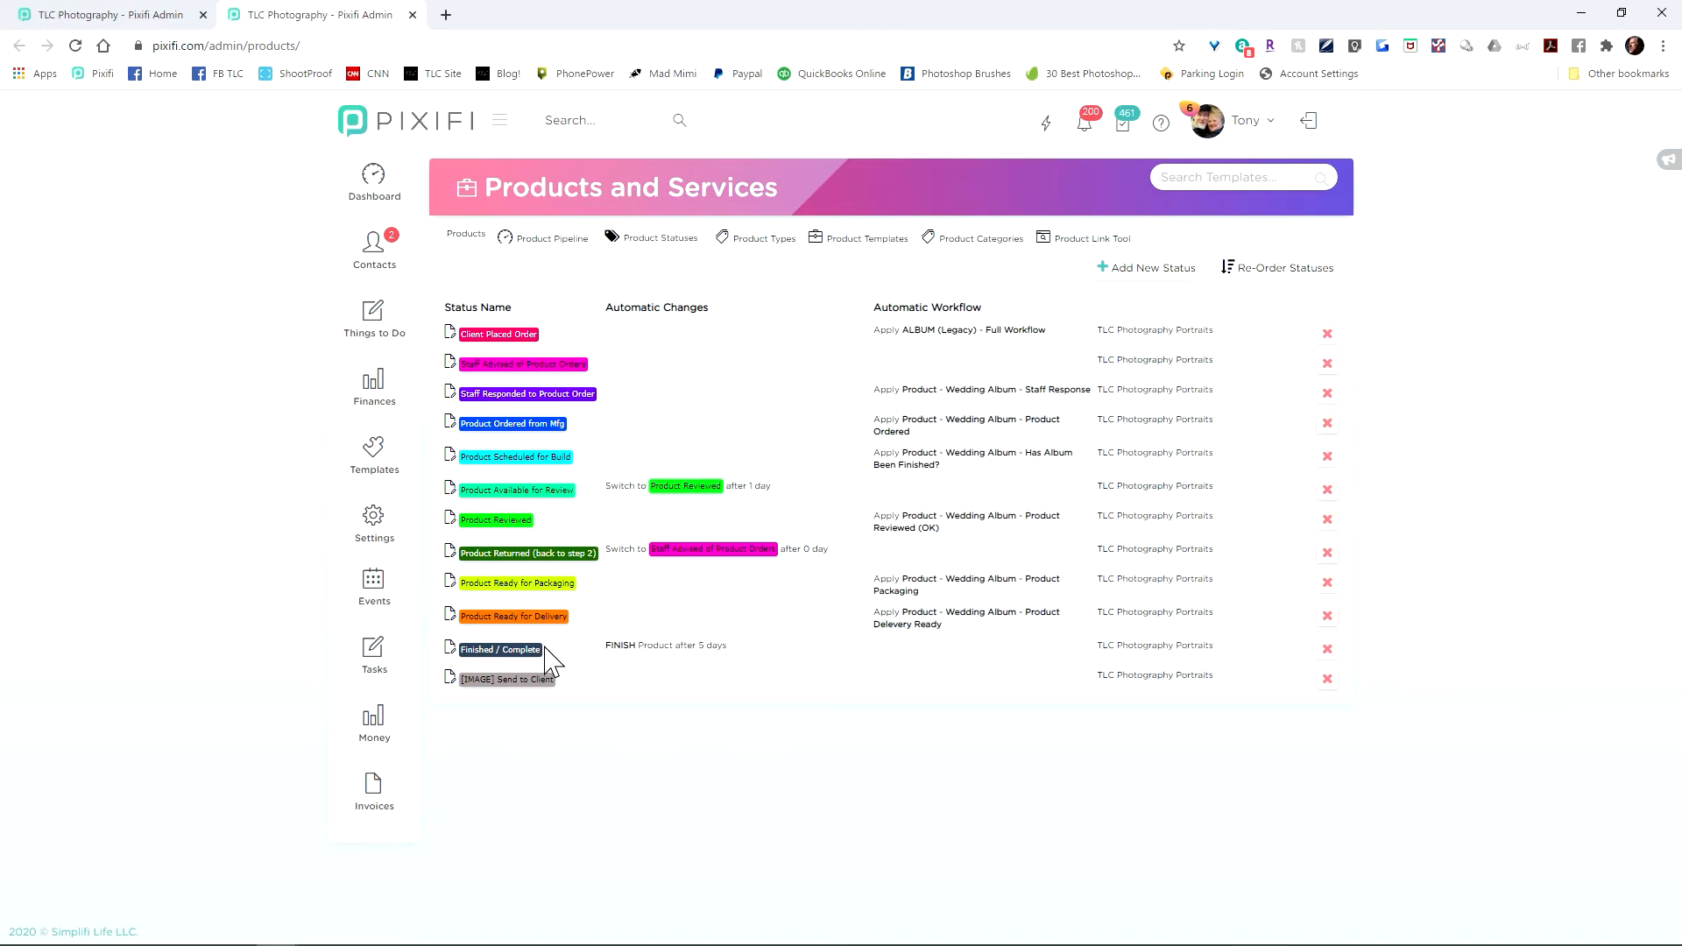
View the Wedding Album status columns in the Product Pipeline through Finished / Complete, and reload the pipeline to refresh it
left_click(557, 240)
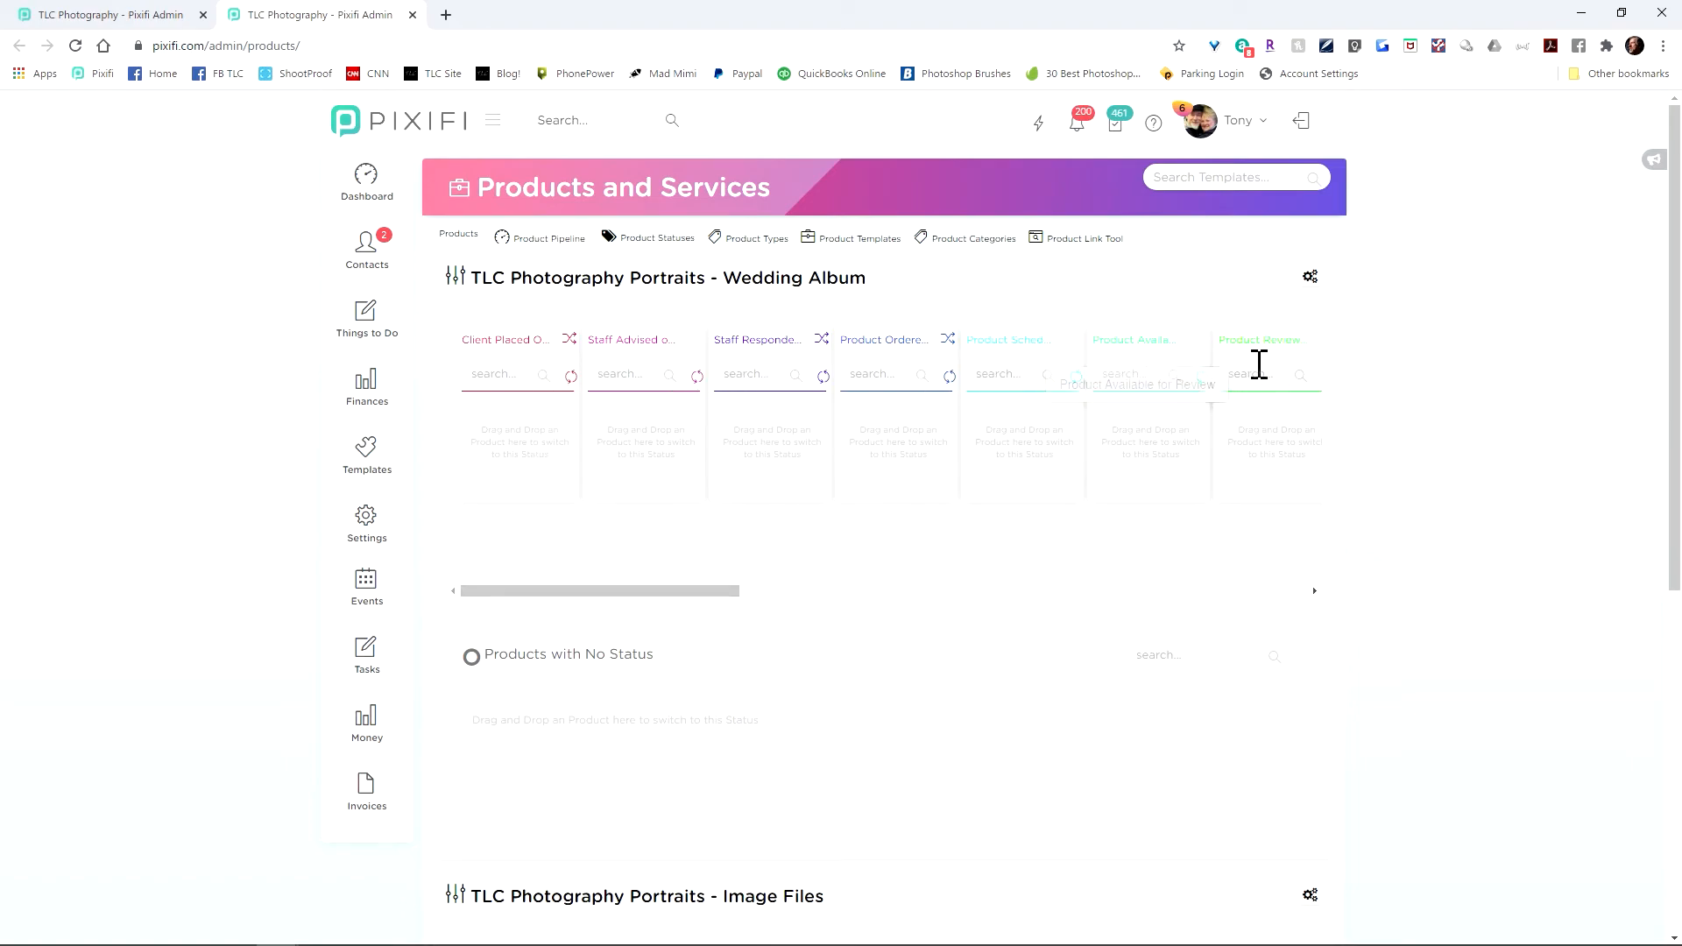
left_click_drag(525, 594, 733, 605)
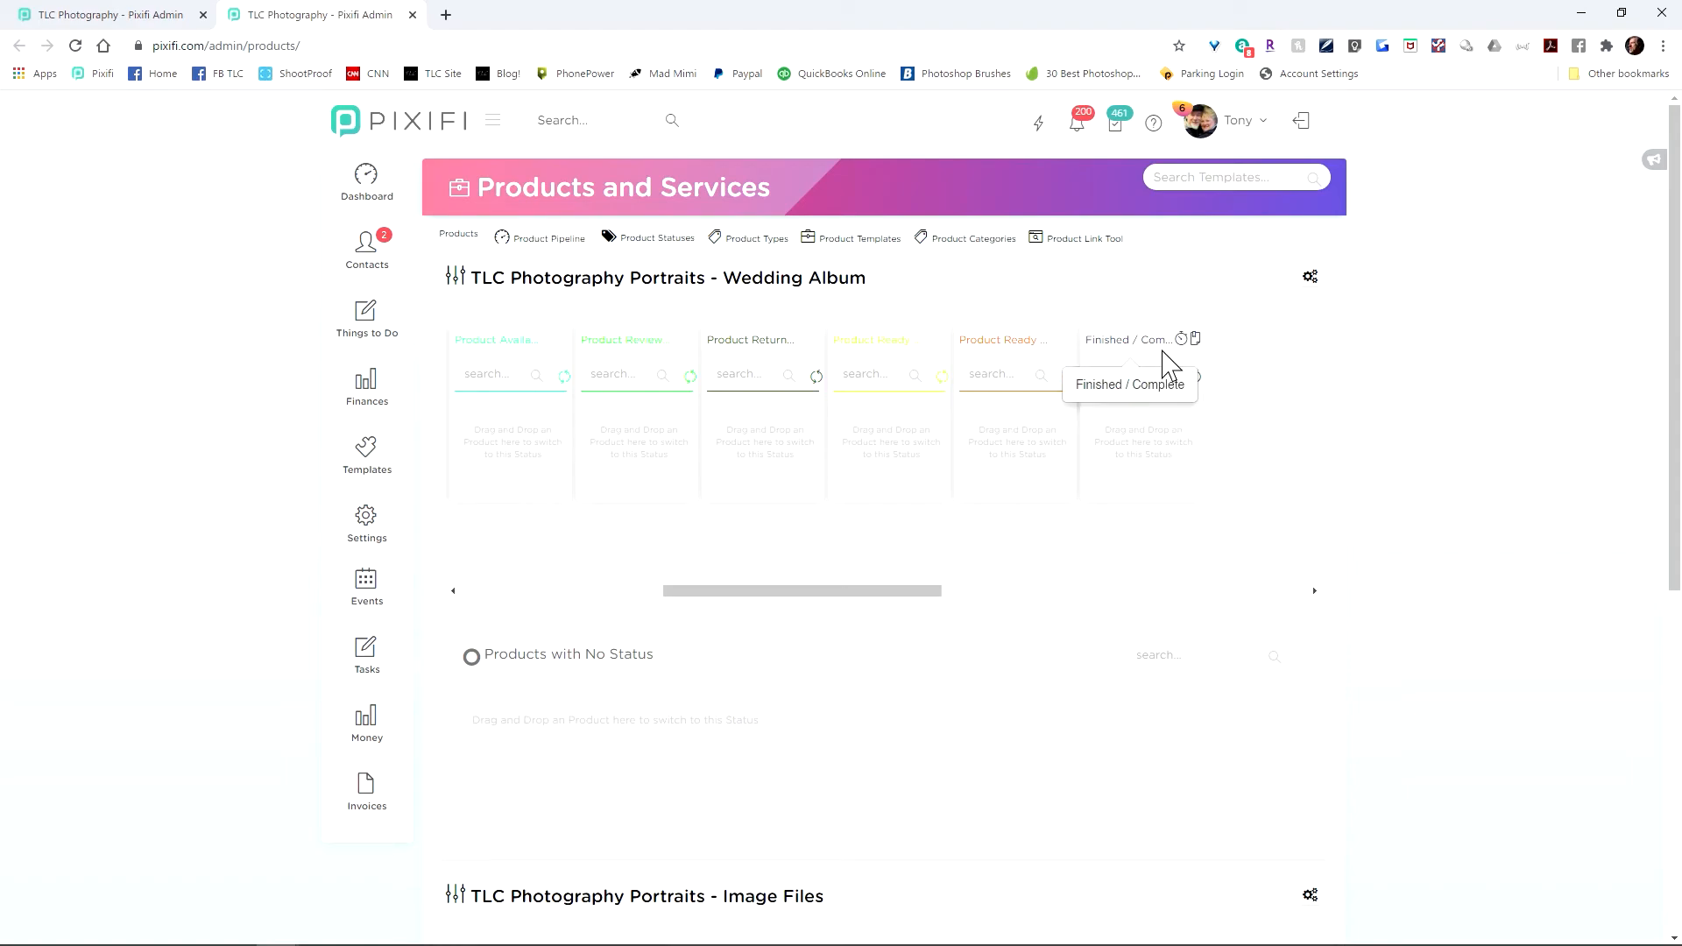
left_click(75, 46)
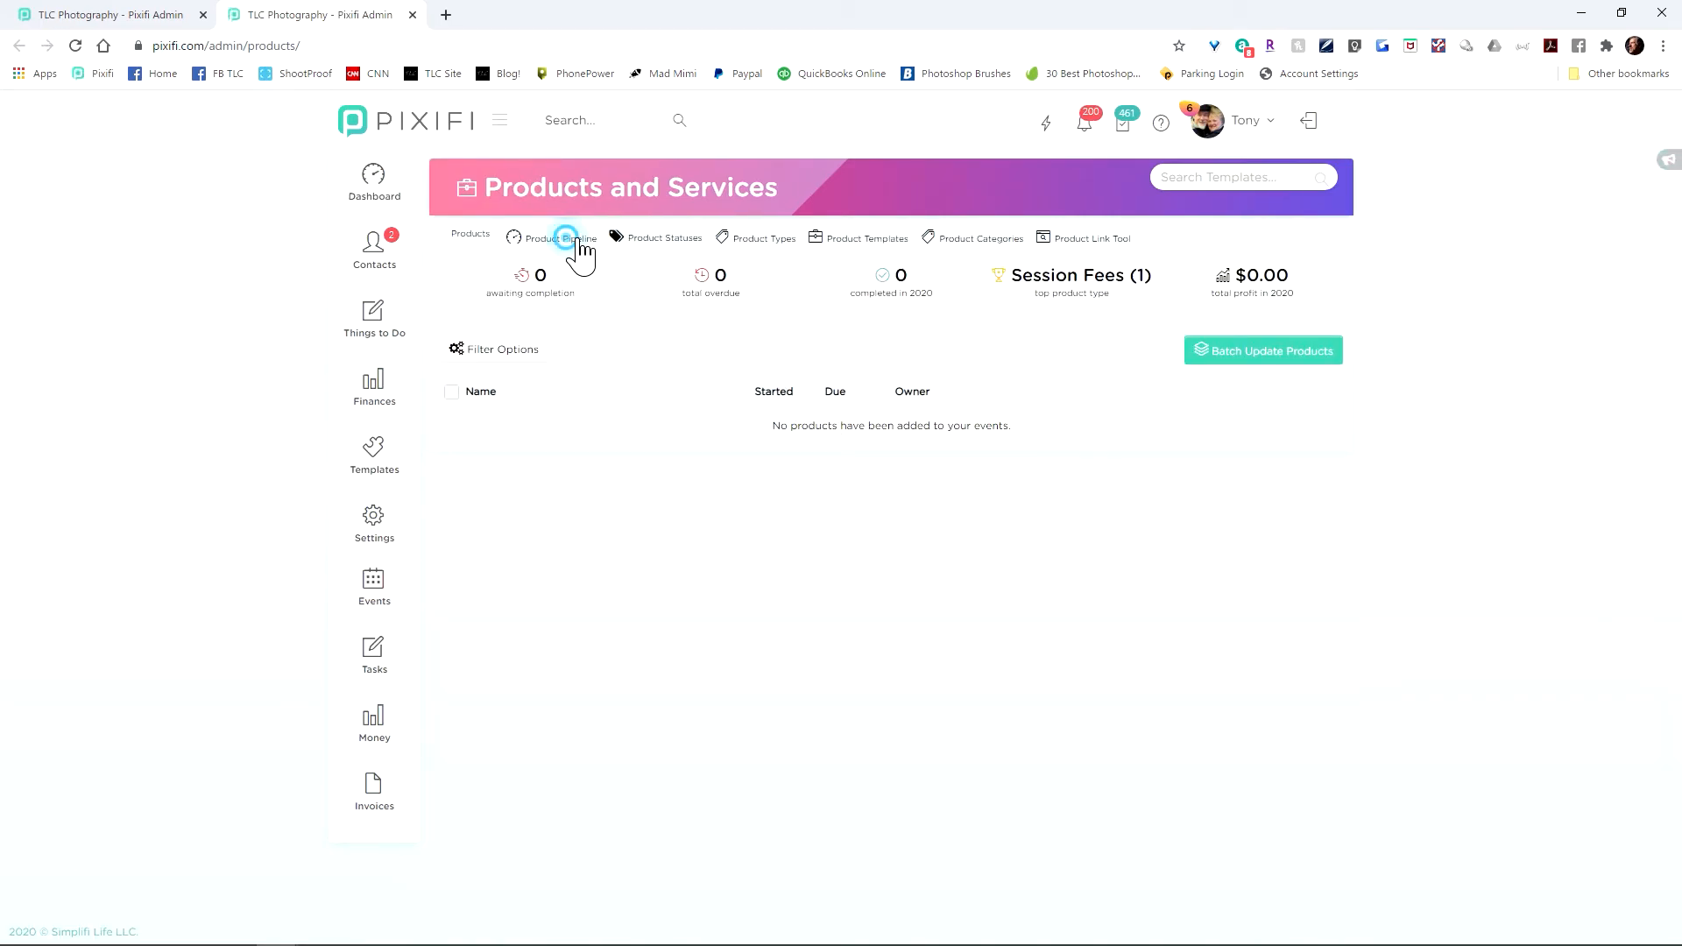
left_click(565, 238)
Examine the workflow, automatic-switch and finish markers on the Wedding Album pipeline statuses from Client Placed Order through Finished / Complete
mouse_move(569, 345)
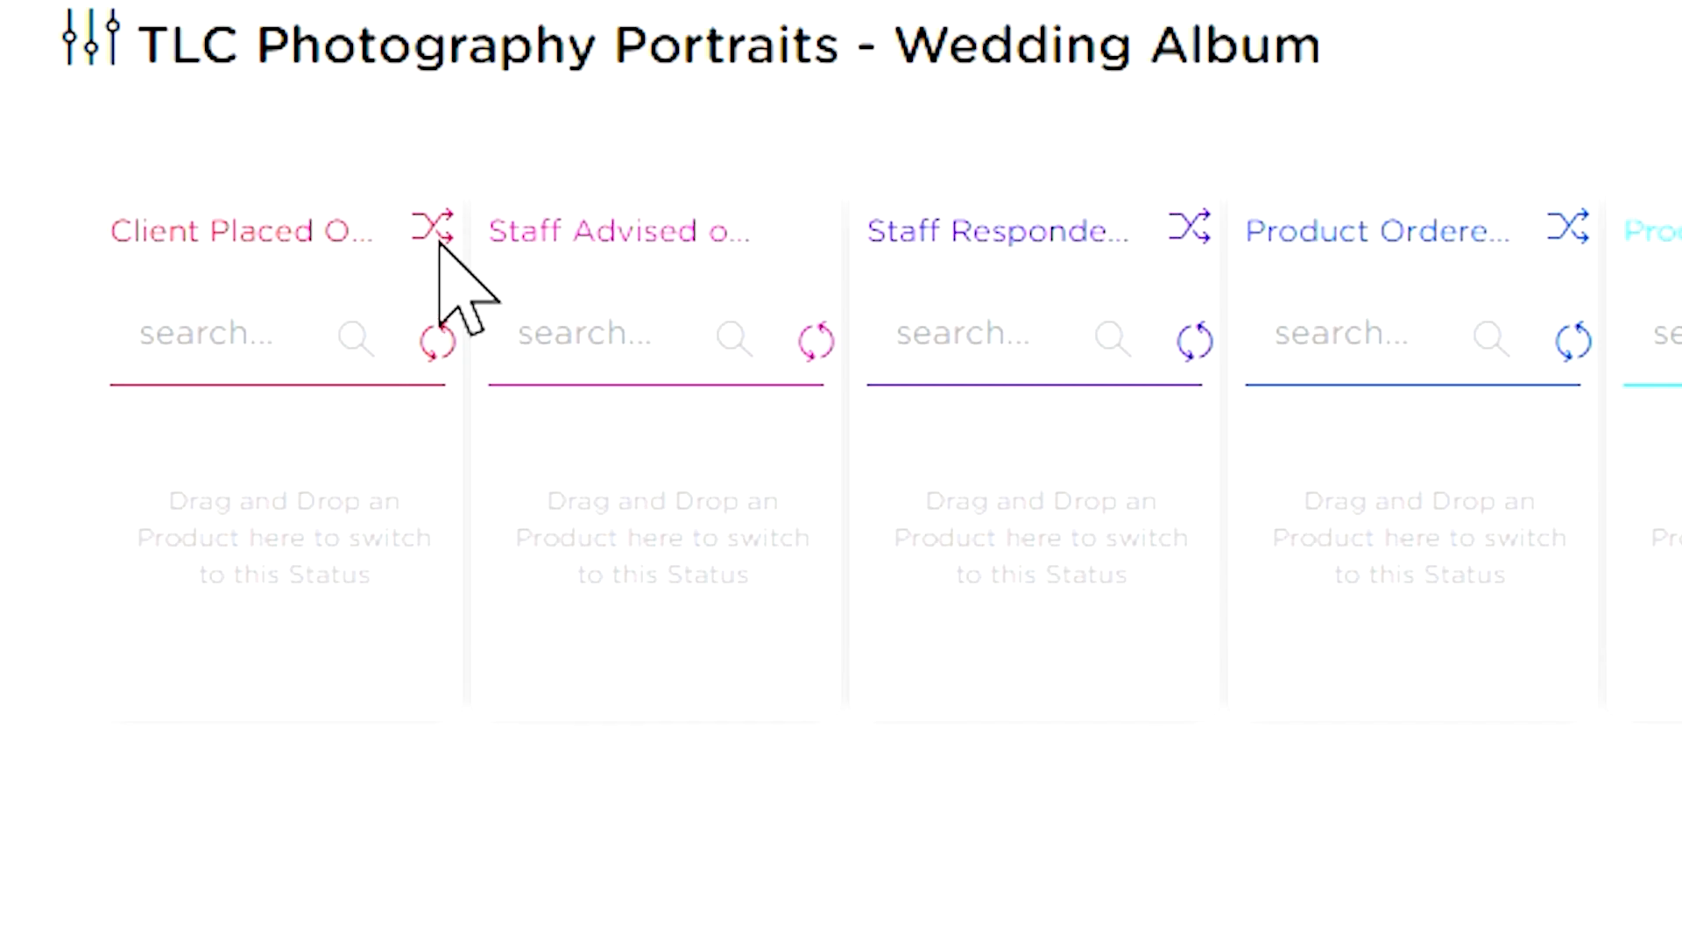
mouse_move(433, 231)
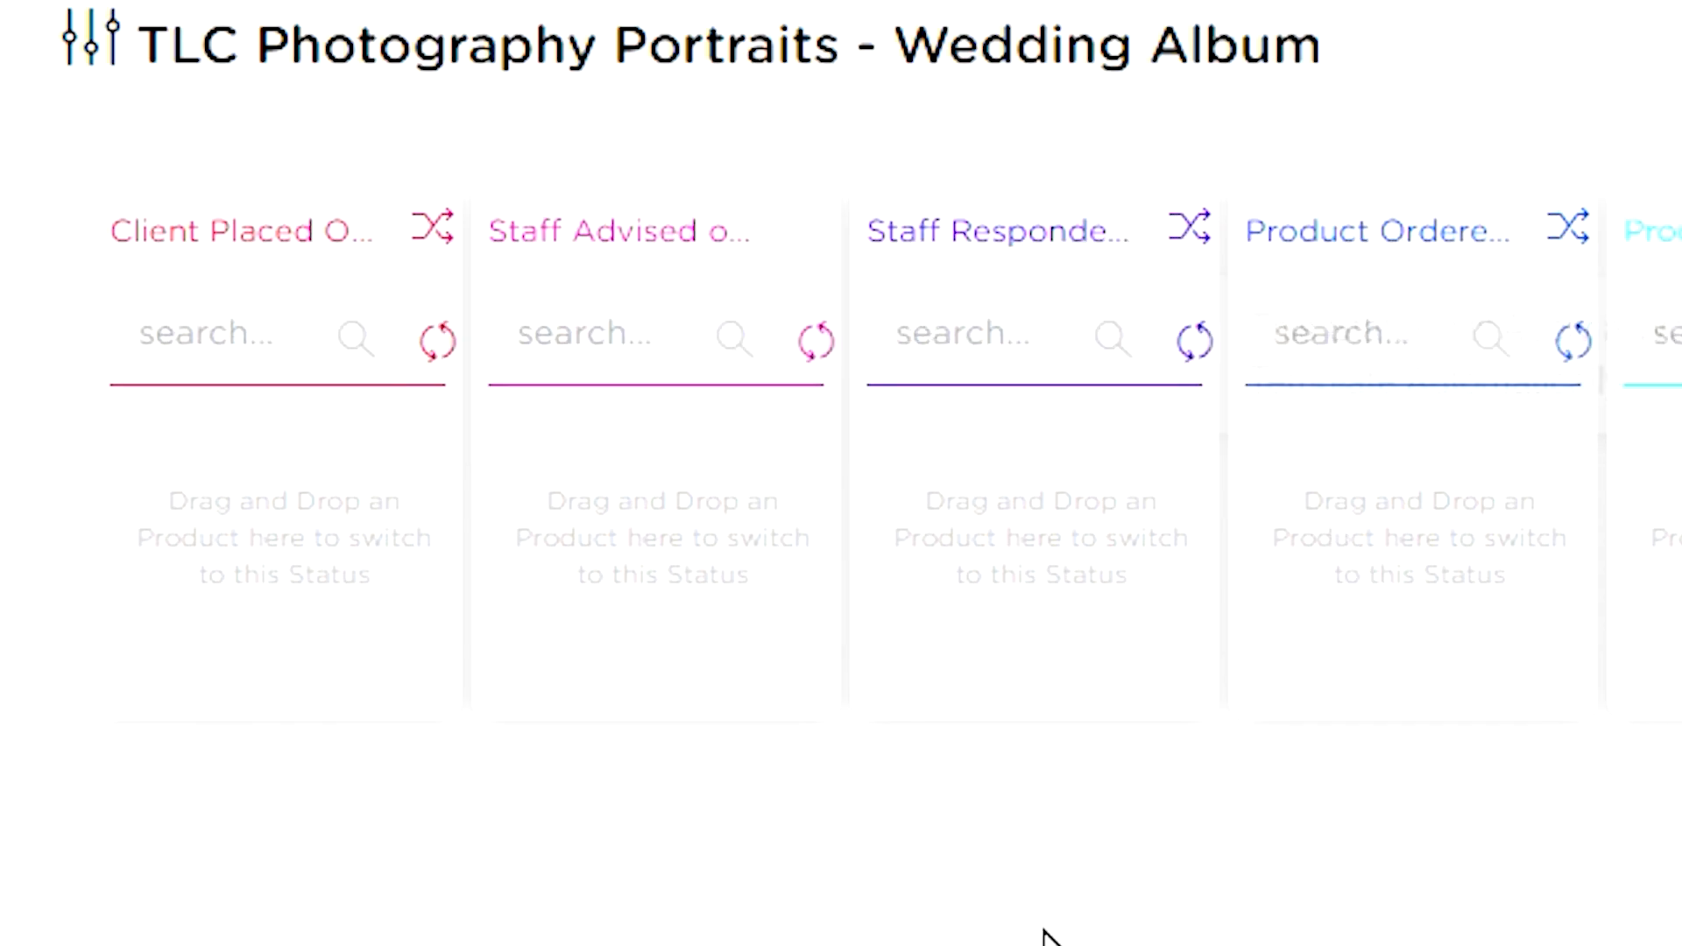
left_click_drag(815, 945, 1341, 945)
mouse_move(1109, 229)
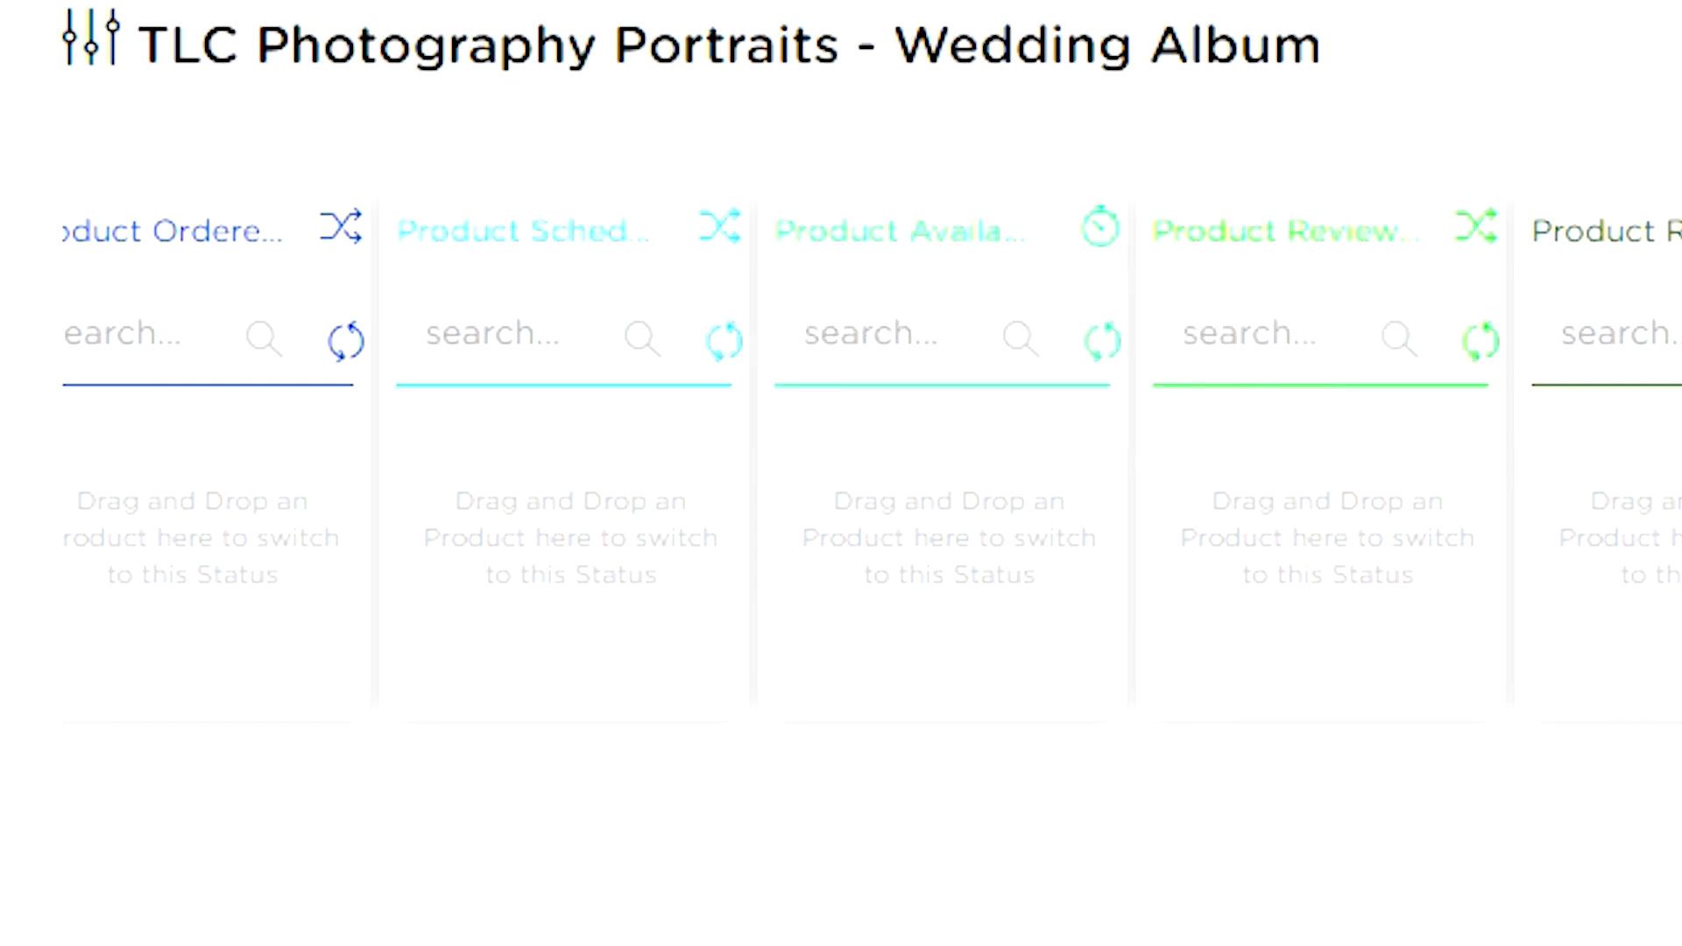
left_click_drag(1158, 945, 1563, 945)
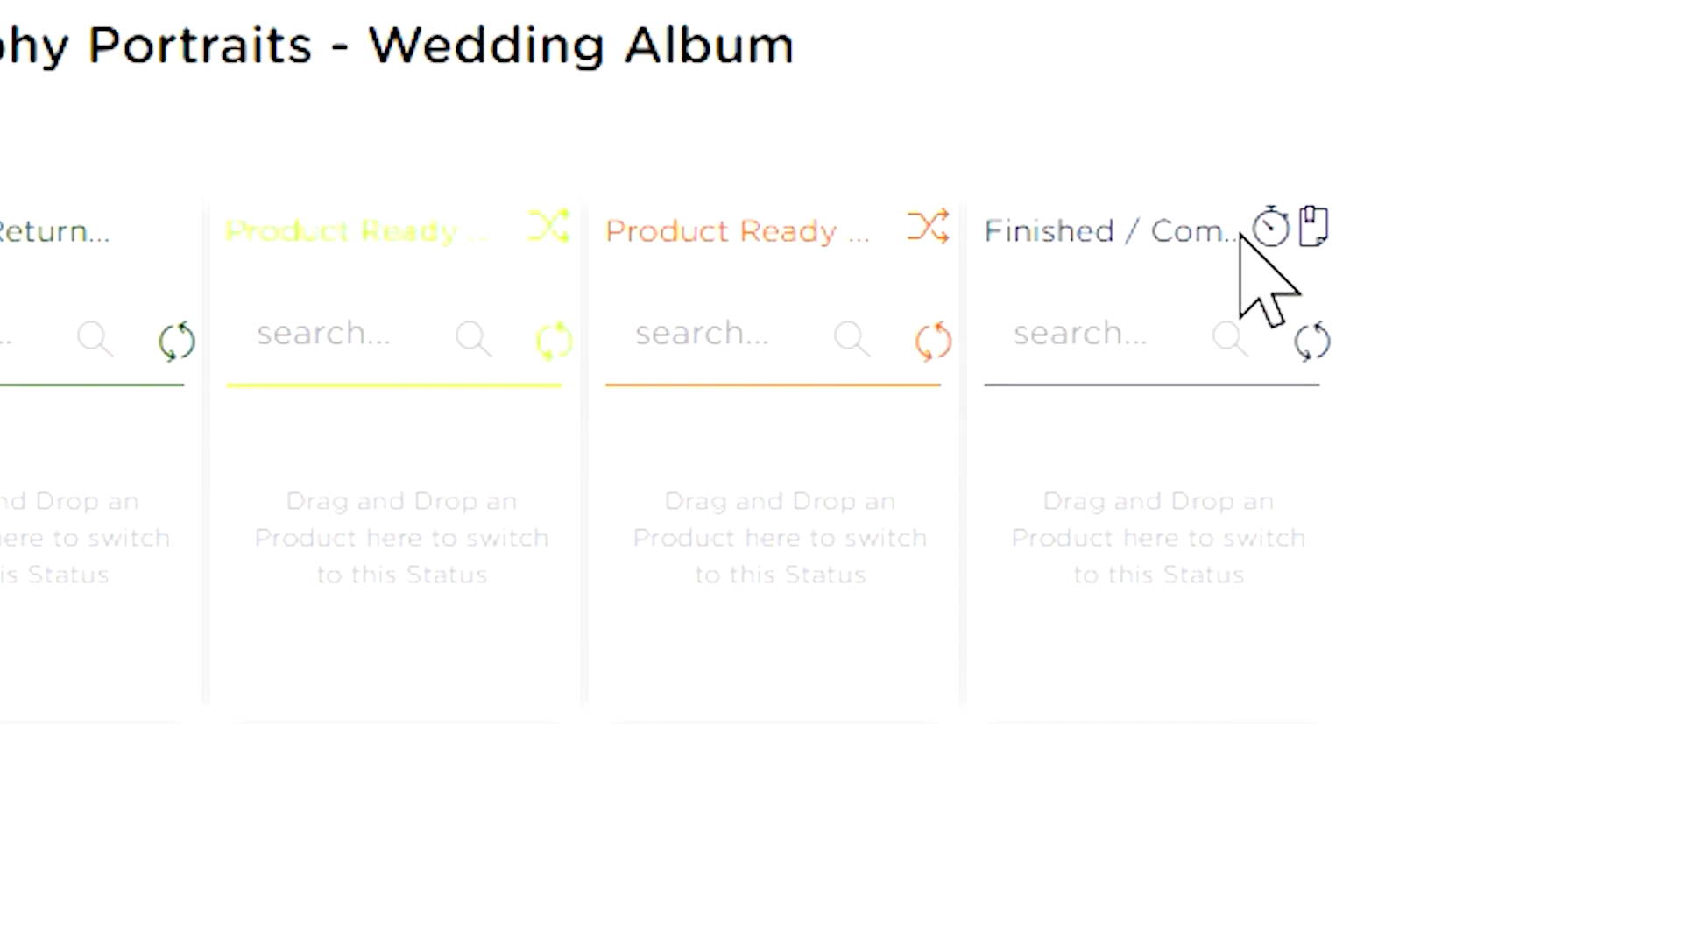
mouse_move(1272, 237)
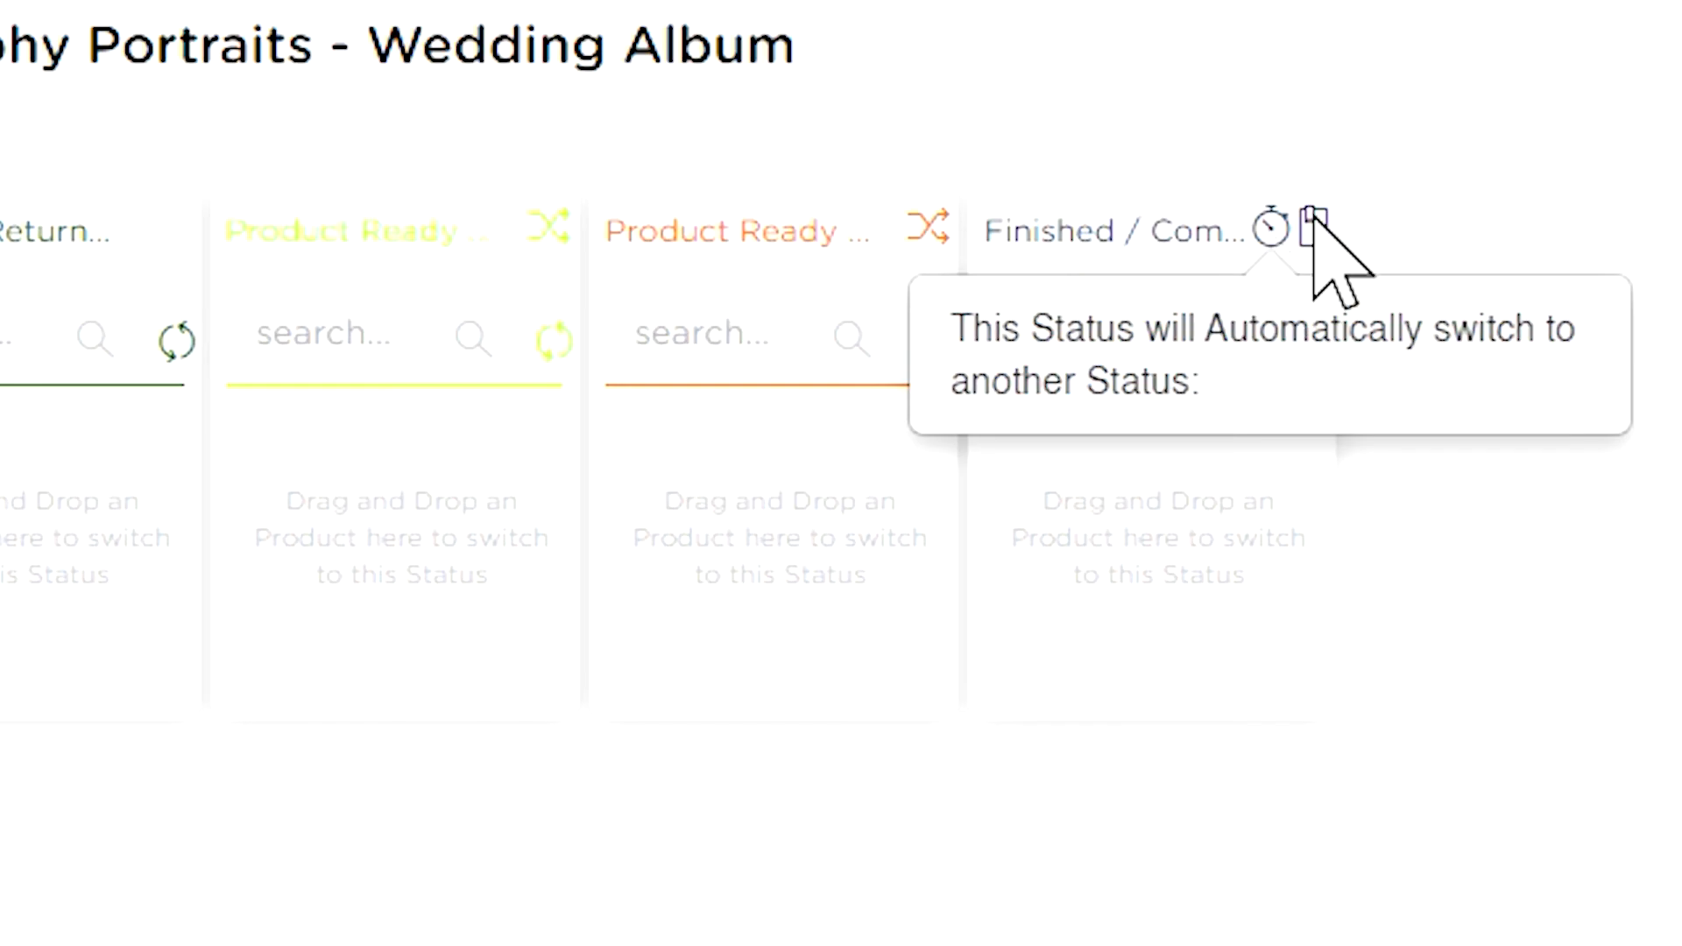
mouse_move(1324, 217)
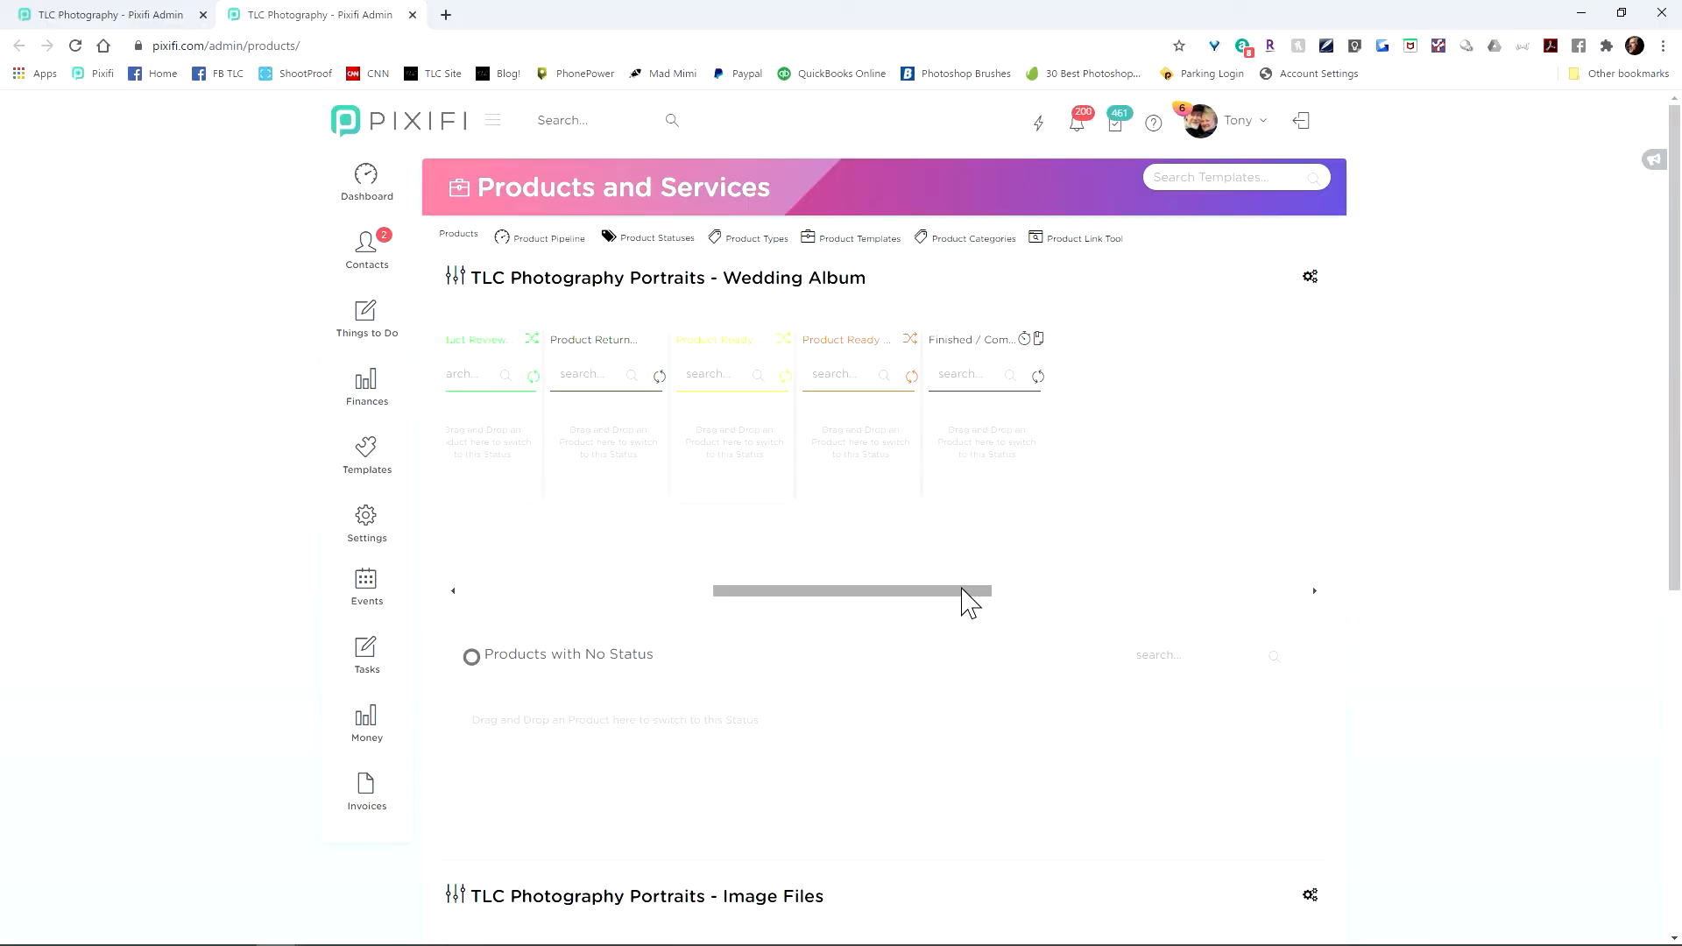
left_click_drag(964, 599, 551, 618)
scroll(749, 674, "down", 6)
scroll(751, 680, "up", 6)
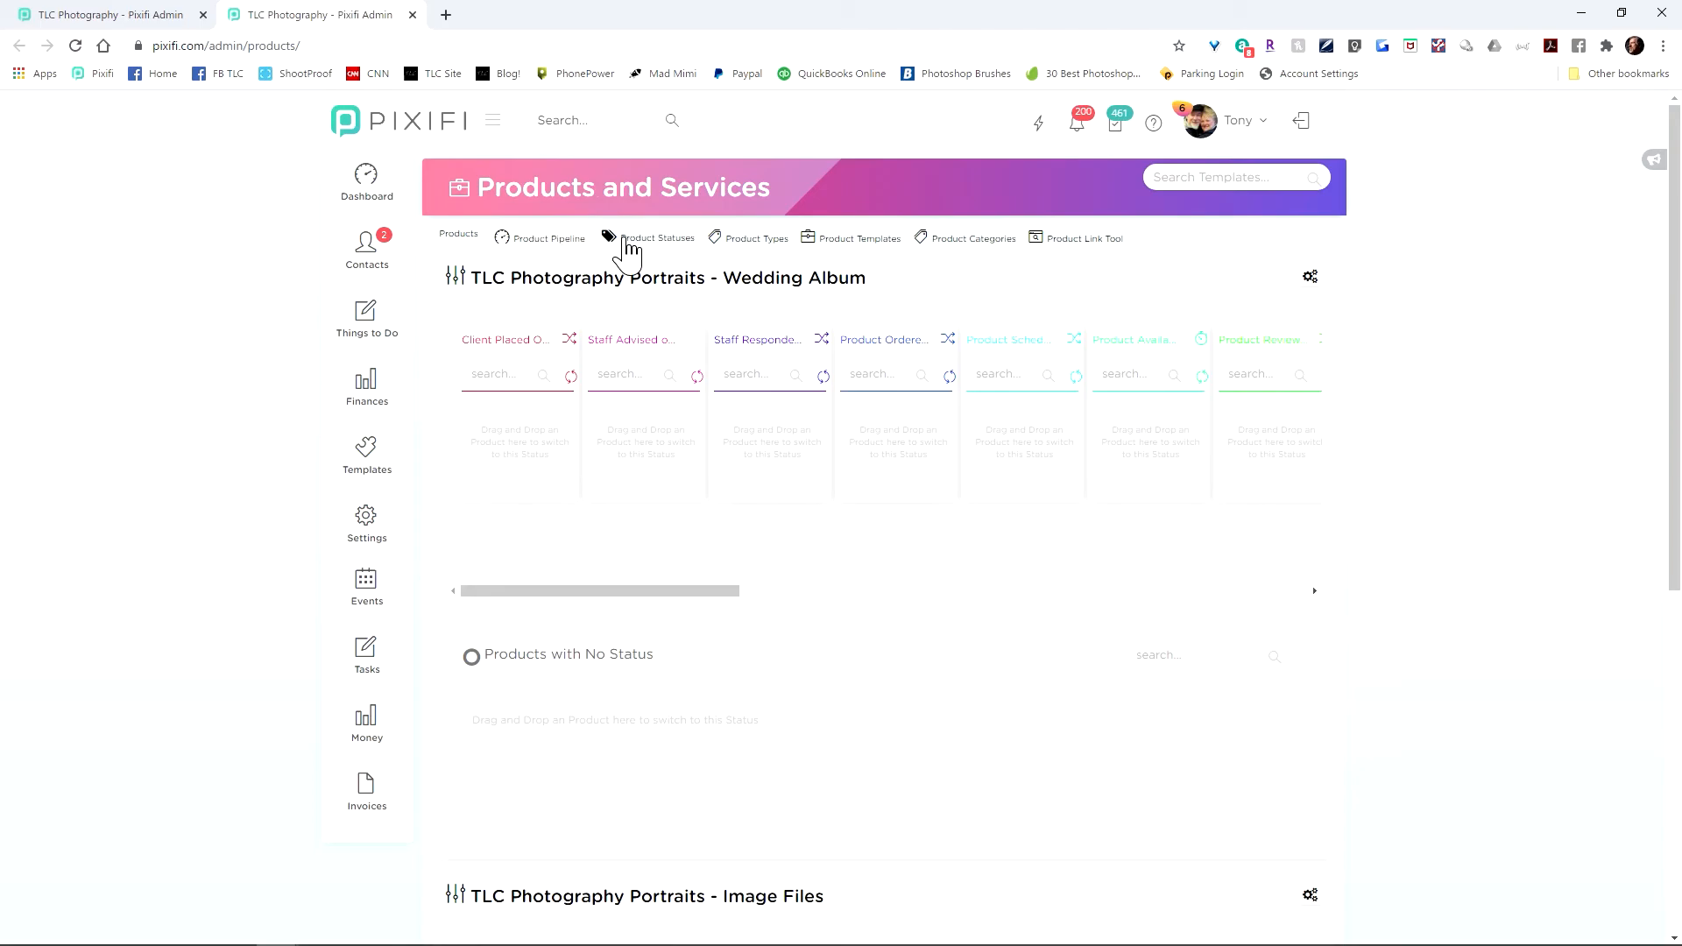
Revisit the products overview and Product Pipeline, ending on the list of product statuses with their automatic changes and workflows
left_click(459, 239)
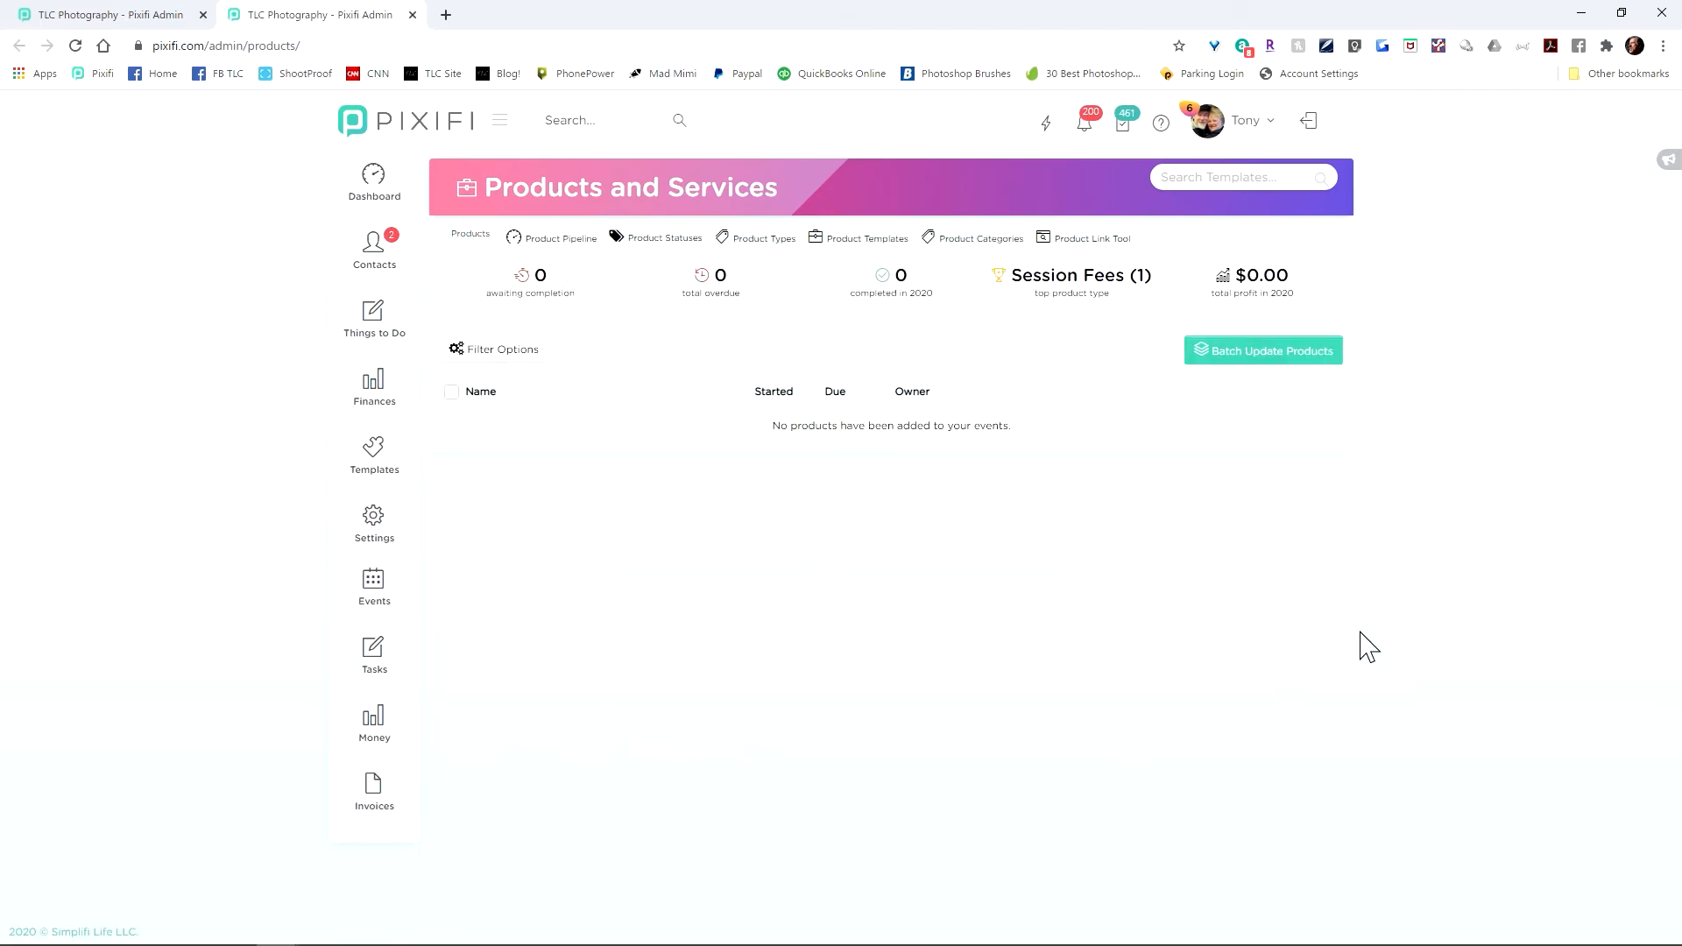
left_click(565, 237)
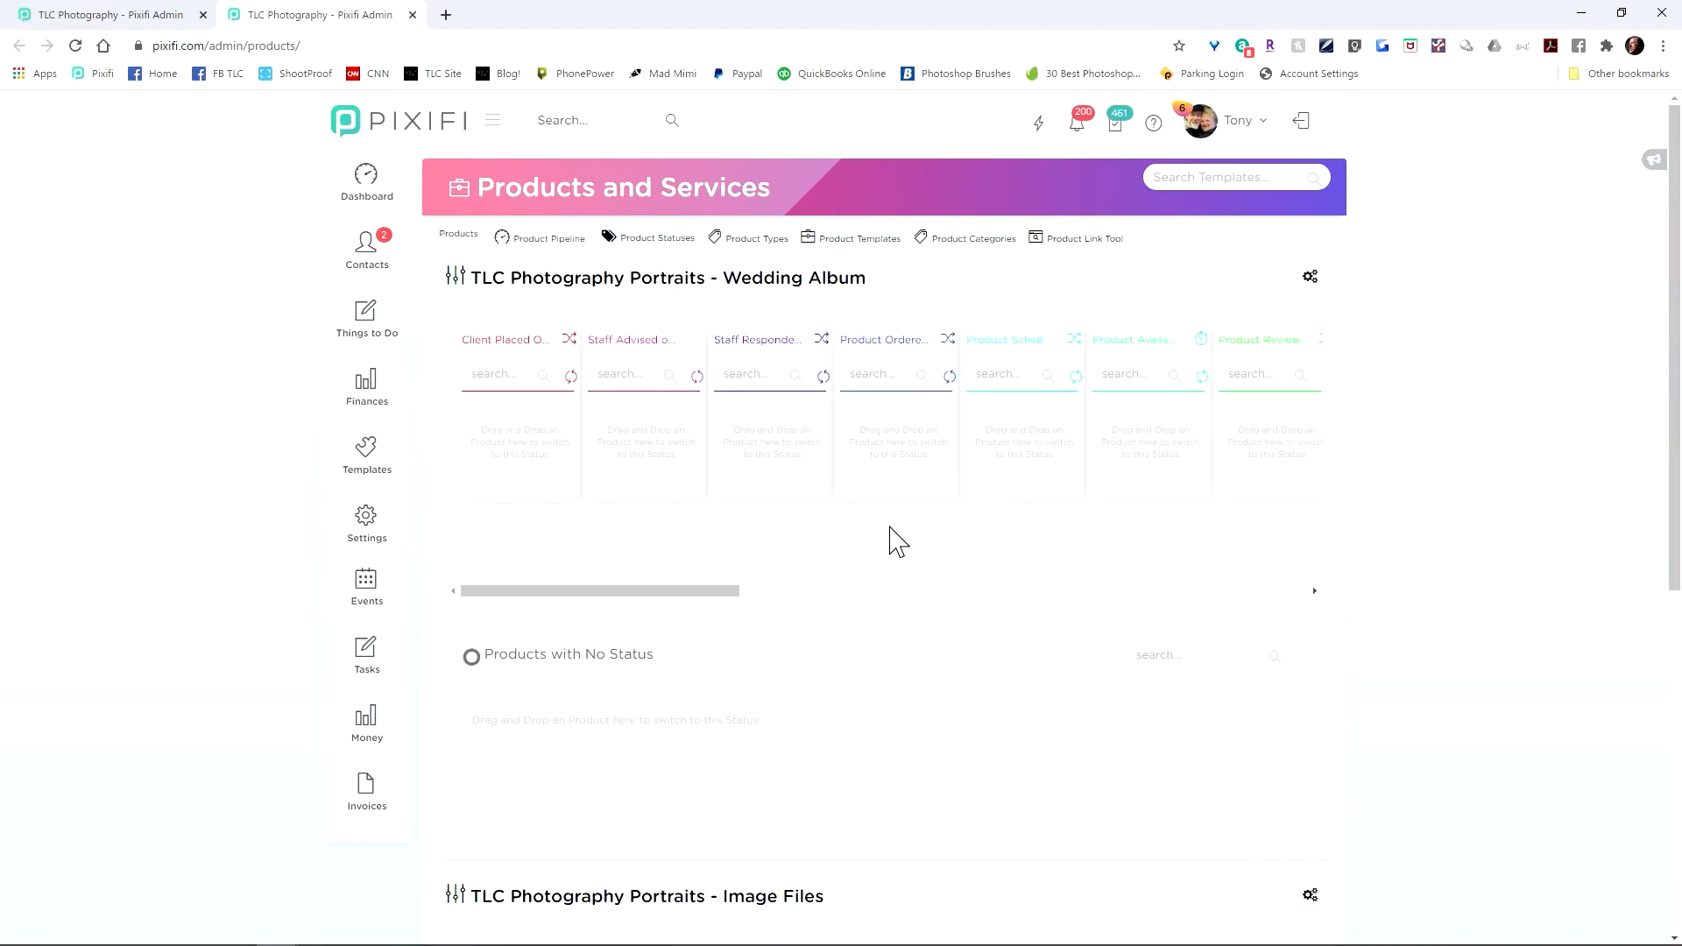
left_click(685, 241)
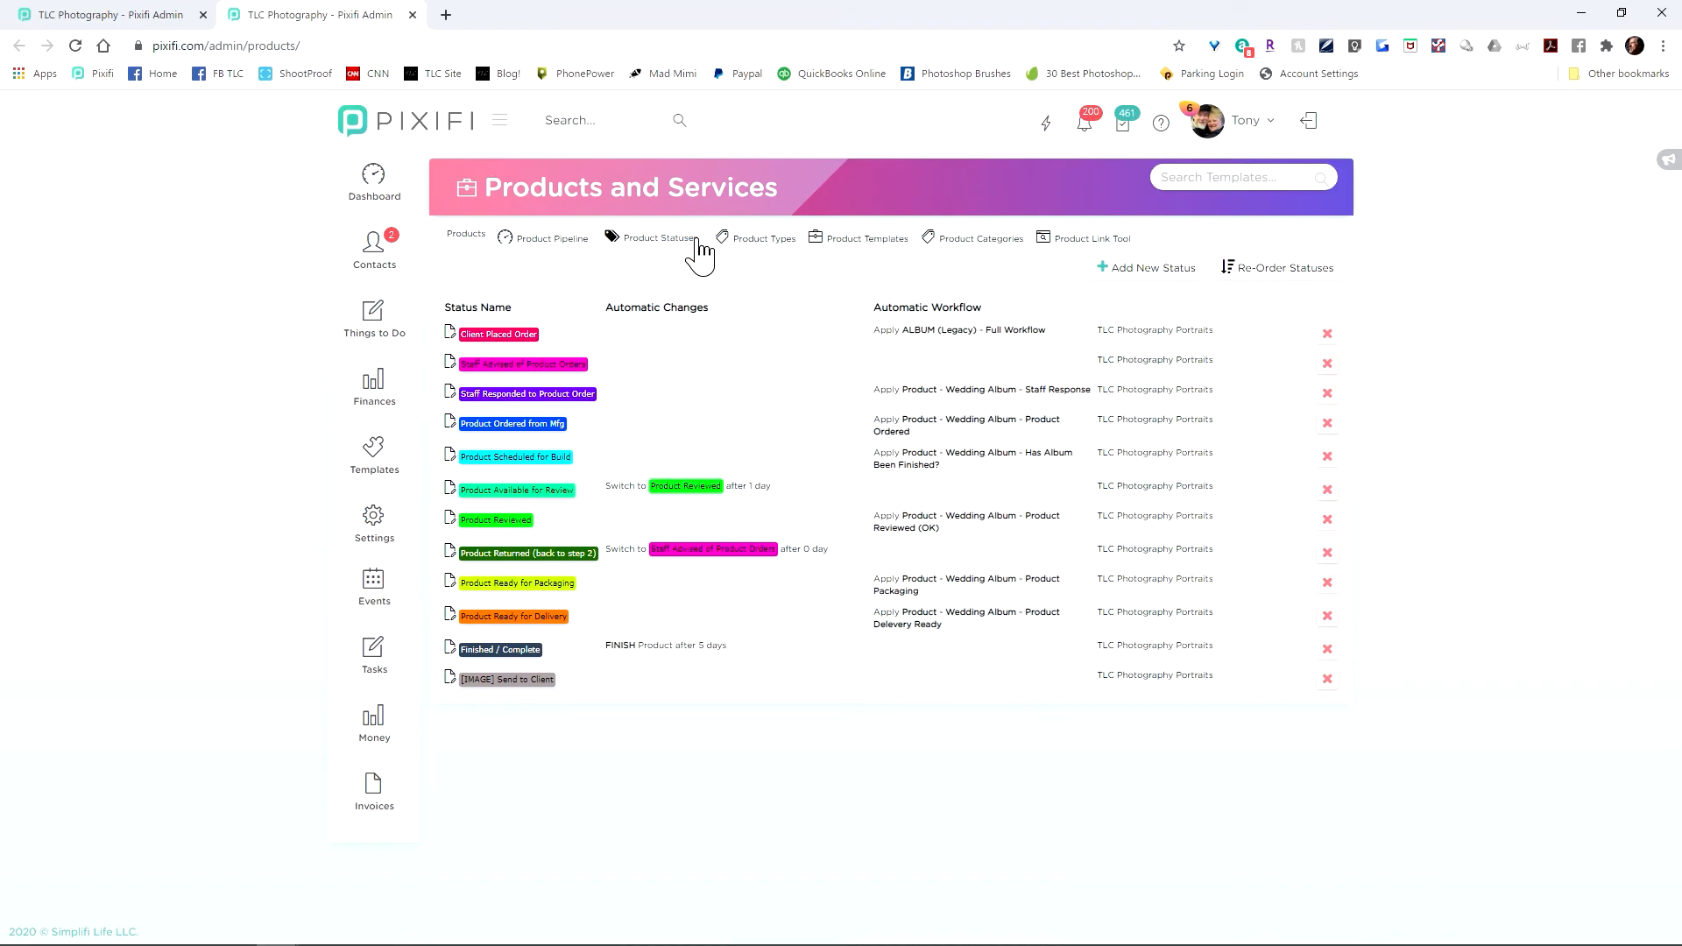